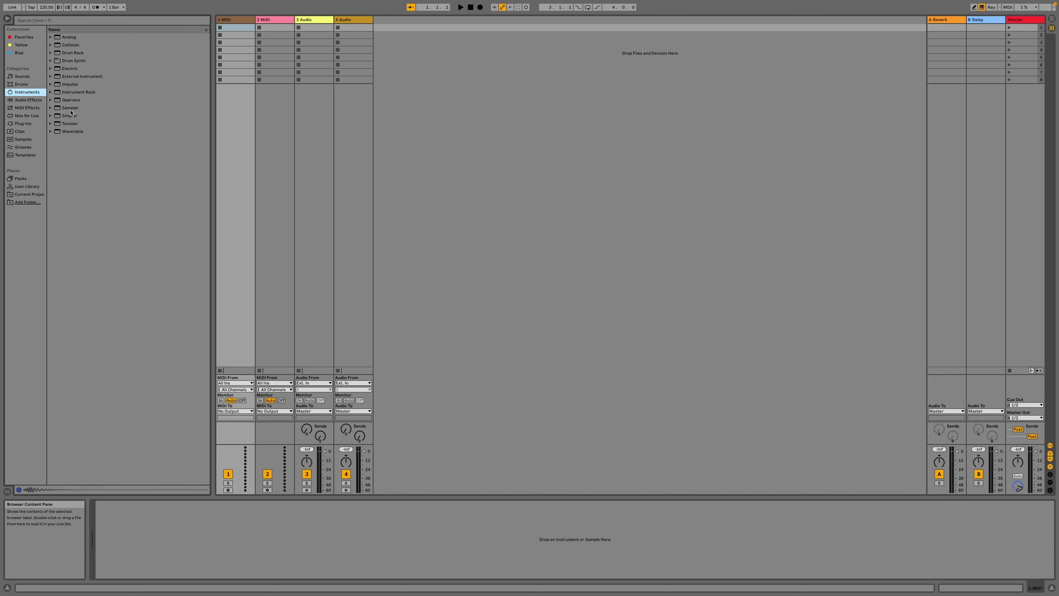
Load a Sampler instrument onto a new MIDI track.
left_click(70, 110)
left_click_drag(240, 131, 428, 116)
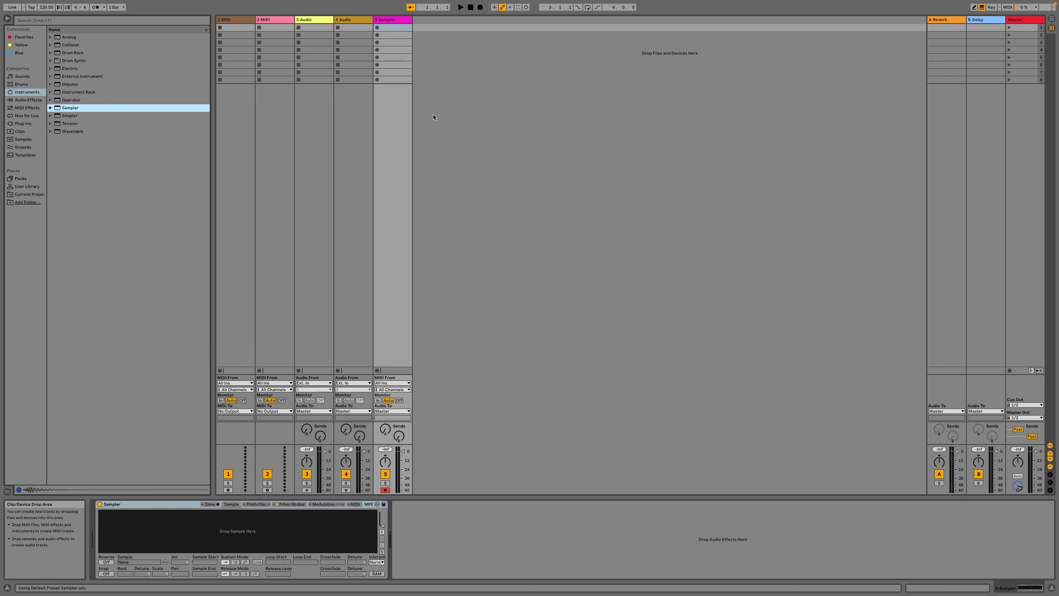
Preview slice samples in the User Library folder that follows TFP - Kicks Wavetable II.
left_click(28, 186)
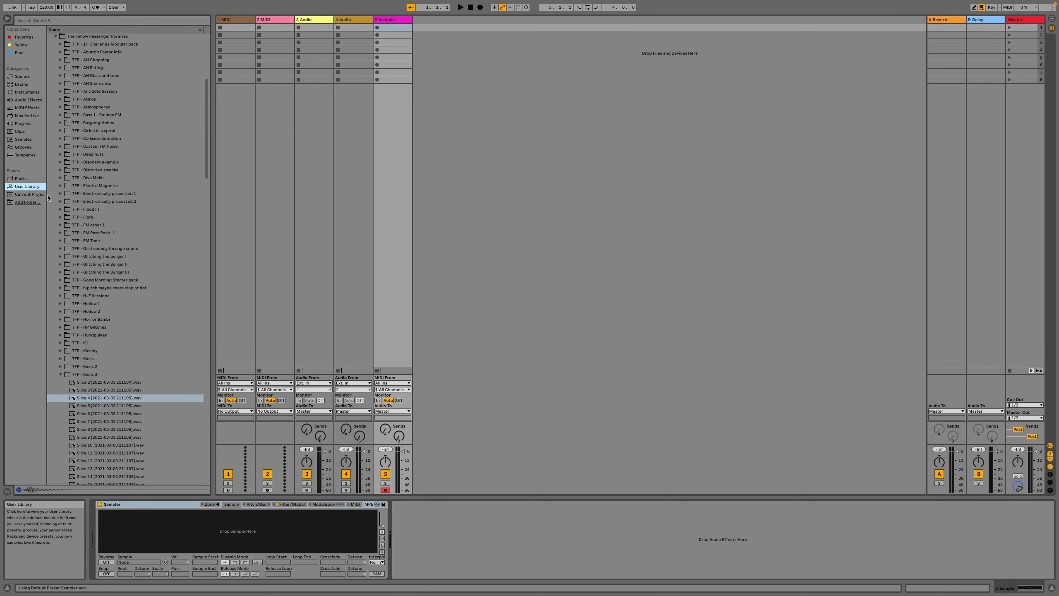
left_click(60, 374)
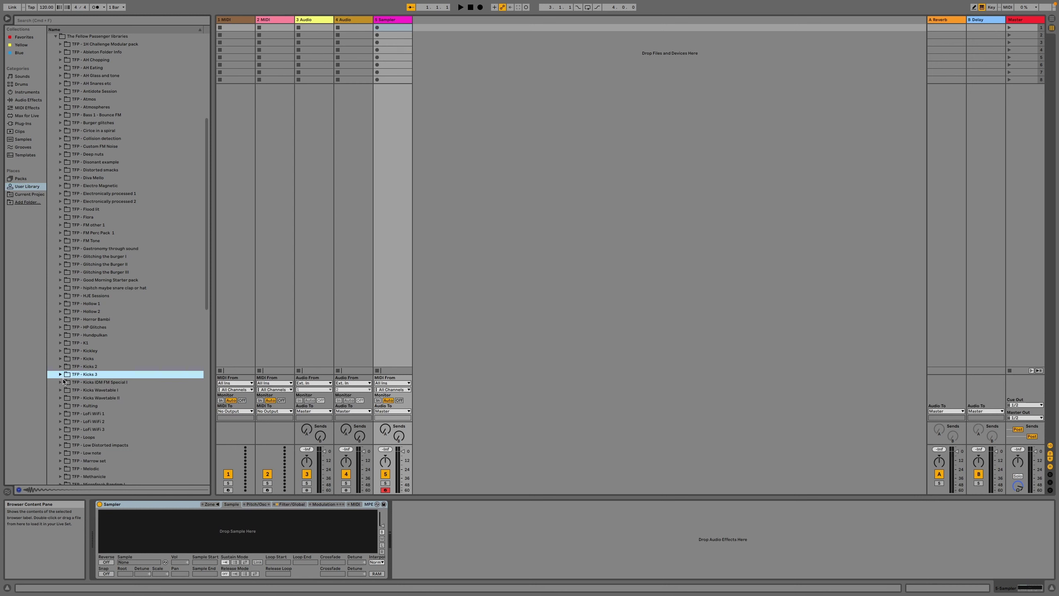
left_click(60, 405)
left_click(104, 429)
left_click(104, 413)
left_click(105, 422)
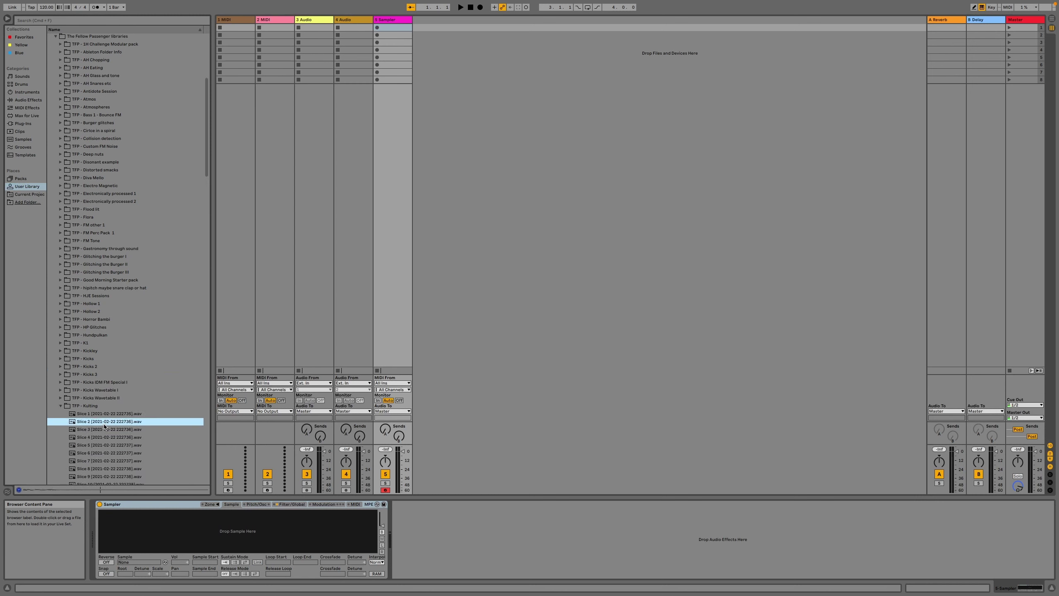
Preview several kick samples in the TFP - Kicks Wavetable II folder.
left_click(60, 399)
left_click(94, 414)
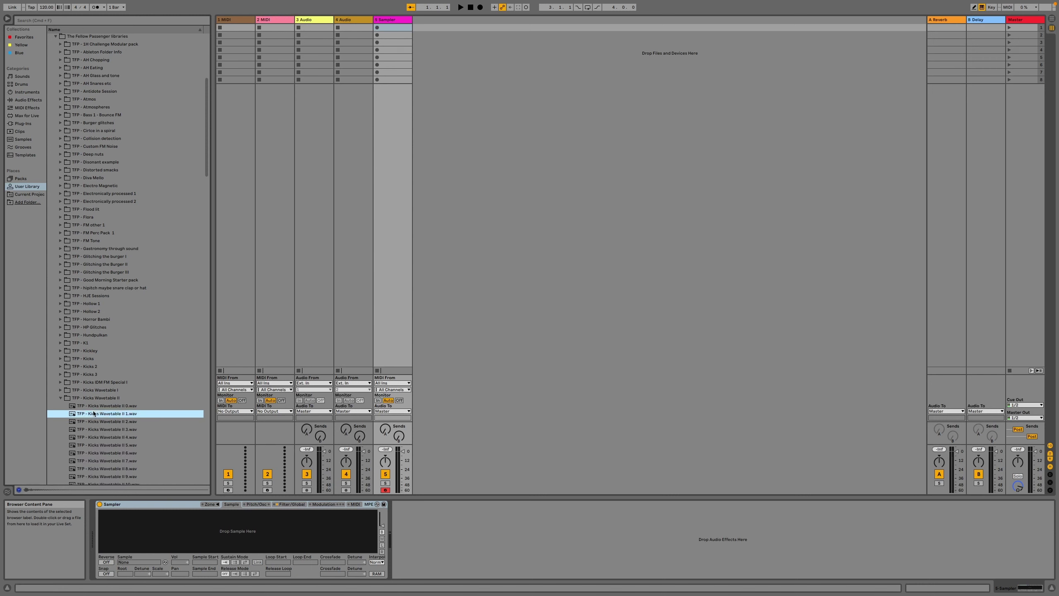
left_click(107, 437)
left_click(110, 453)
left_click(112, 438)
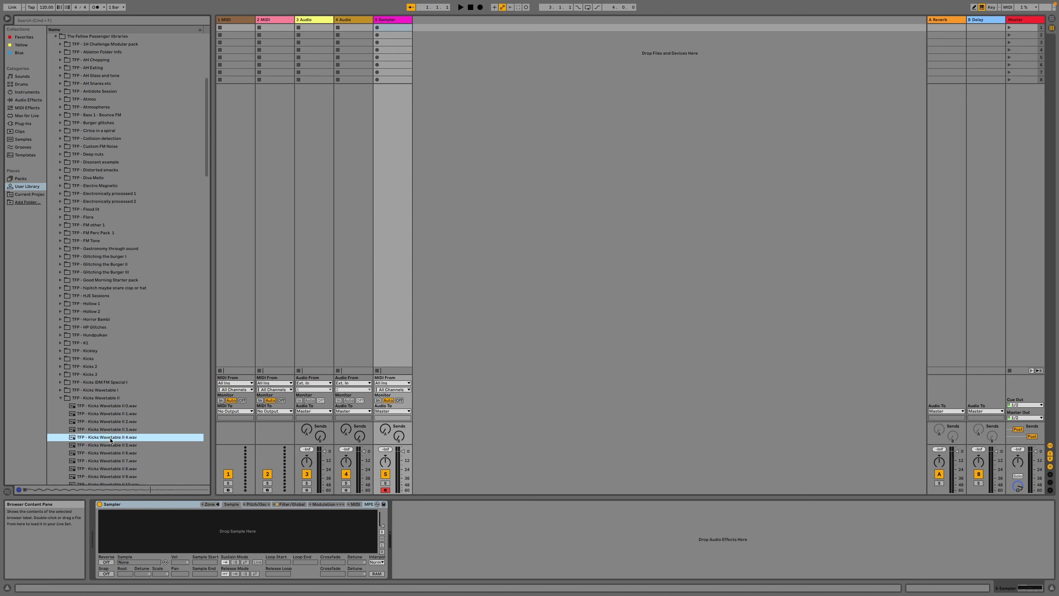
left_click(110, 423)
left_click(109, 413)
Load samples TFP - Kicks Wavetable II 0.wav through TFP - Kicks Wavetable II 127.wav together into the Sampler.
left_click(109, 406)
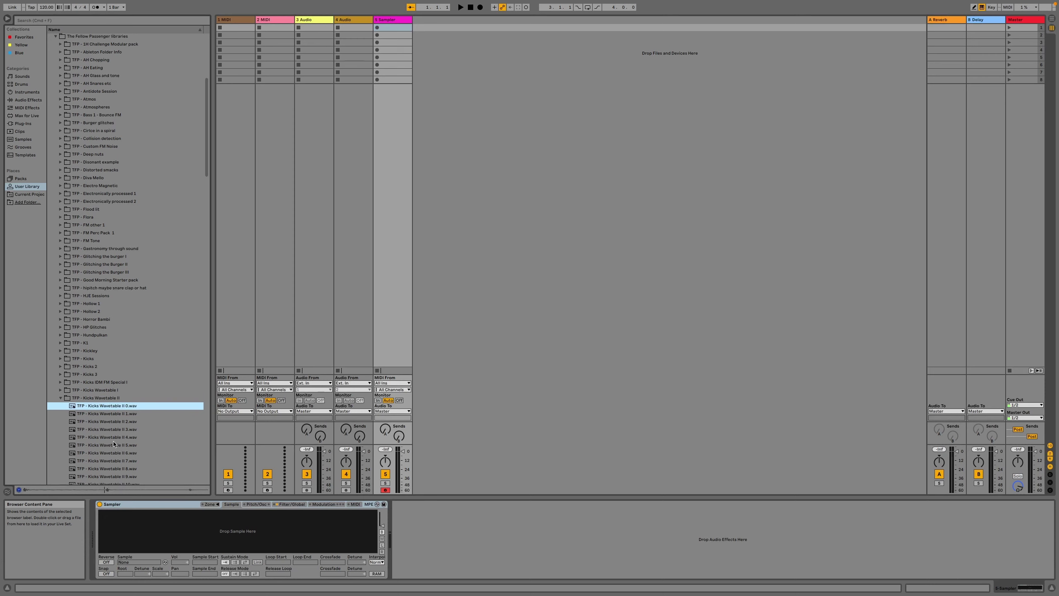
scroll(114, 444, "down", 20)
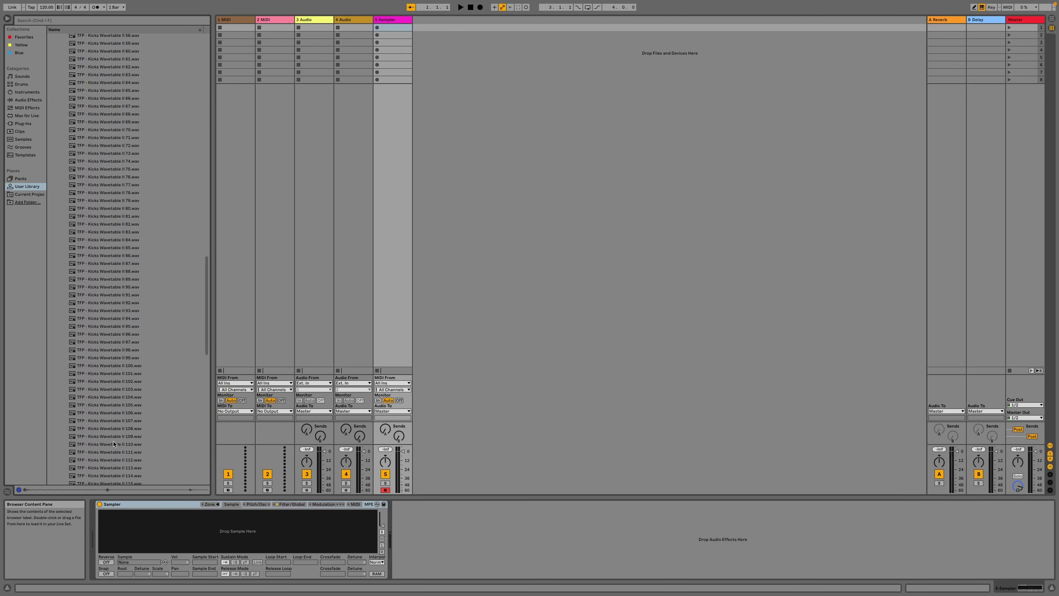
scroll(114, 445, "down", 6)
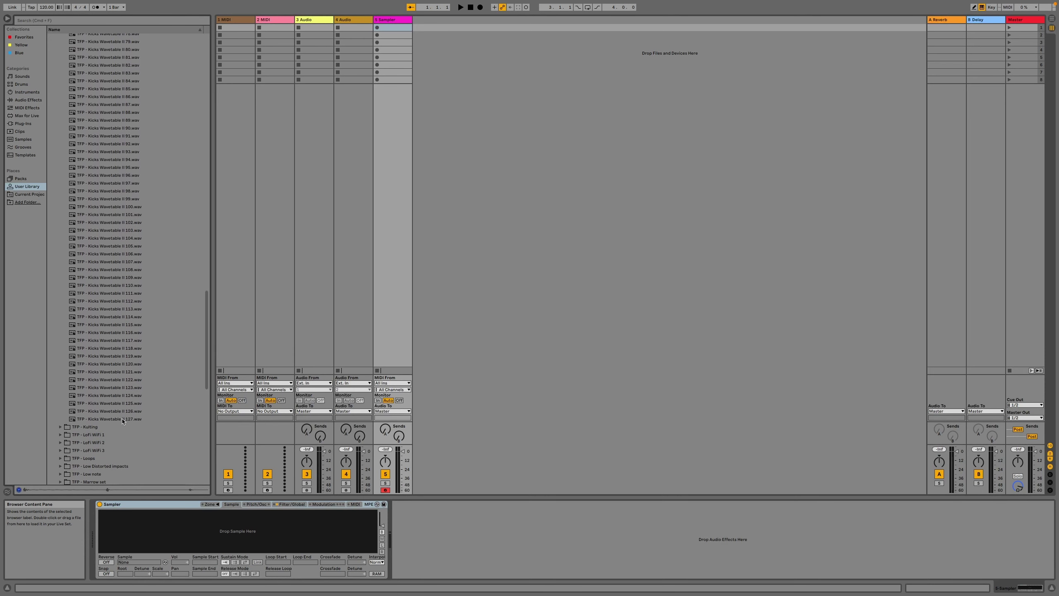
left_click(122, 419, "shift")
left_click_drag(167, 547, 166, 545)
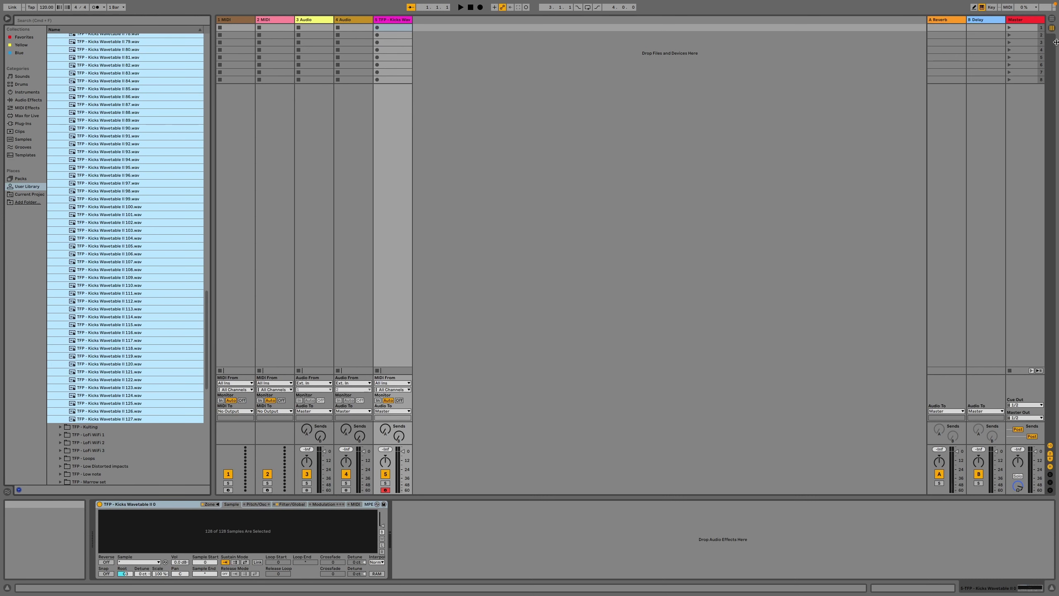
In Arrangement View, move the loop region to bar 1 and insert a four-bar MIDI clip on the 1 MIDI track.
left_click(1052, 18)
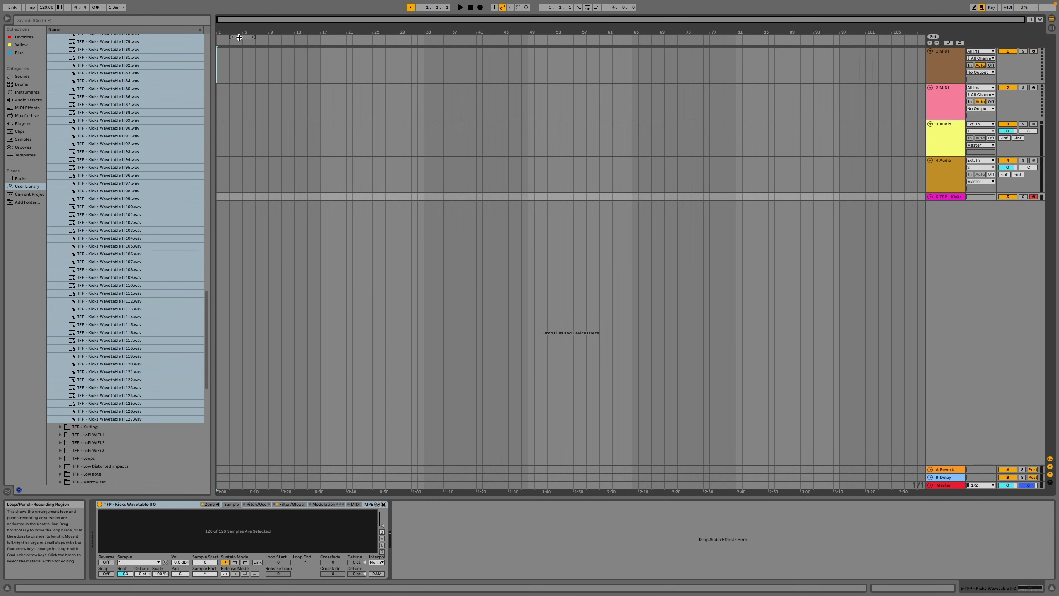
left_click_drag(239, 37, 225, 37)
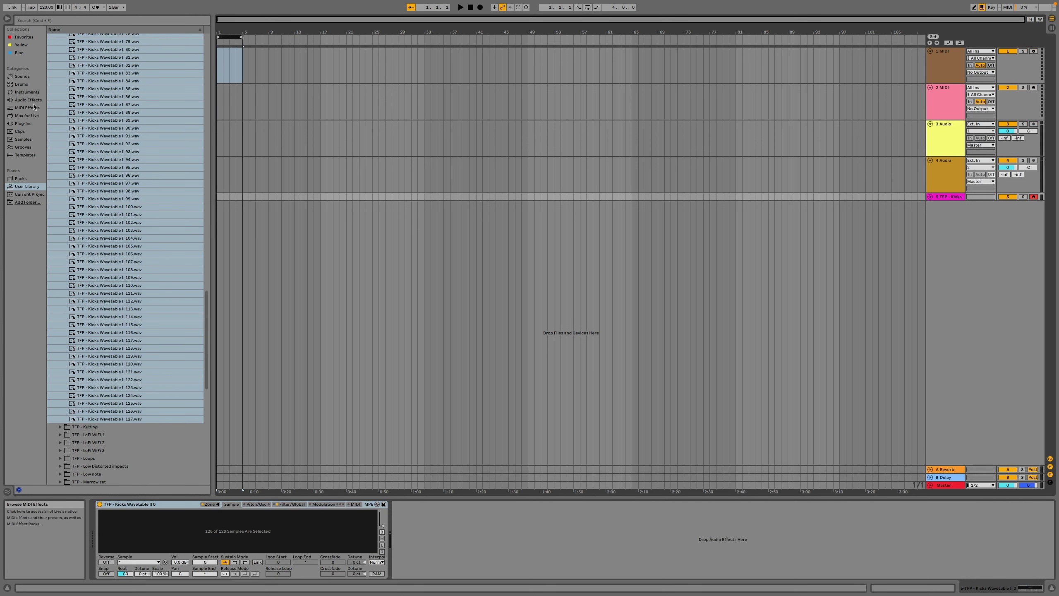
left_click(239, 50)
left_click_drag(240, 52, 213, 52)
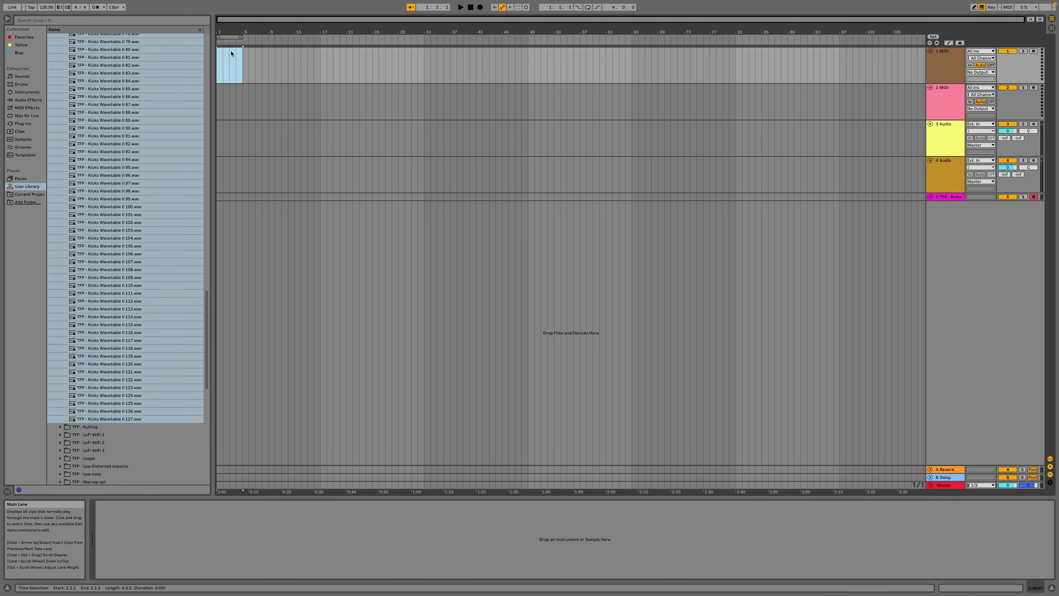
key("Right")
mouse_move(227, 55)
left_mouse_down()
mouse_move(193, 48)
mouse_move(242, 54)
left_mouse_up()
key("super+shift+m")
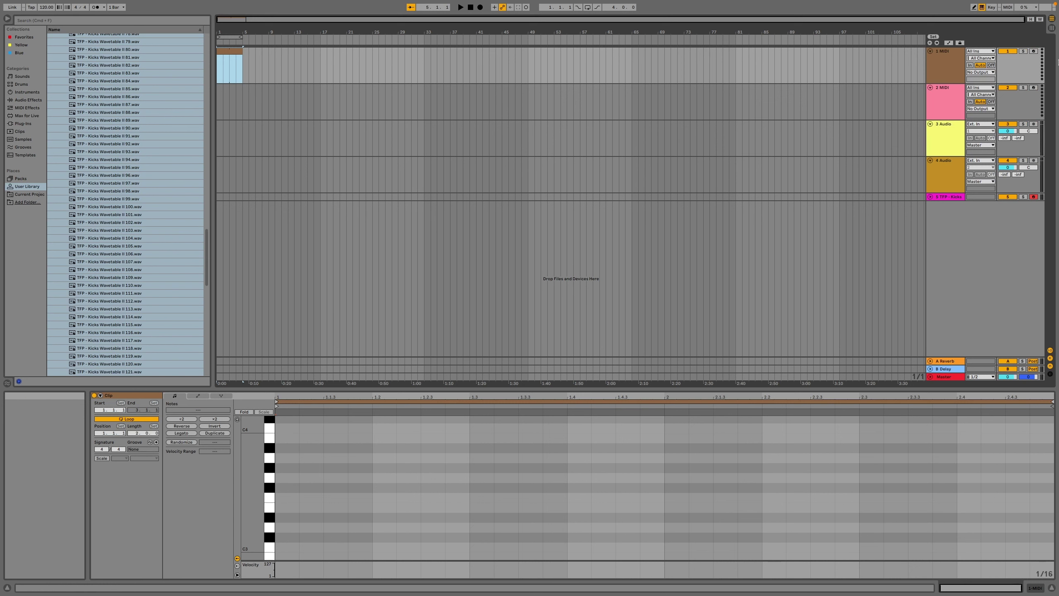
With Draw Mode on, add a sixteenth C3 note at the clip's start and move the clip to the Sampler track.
left_click(974, 7)
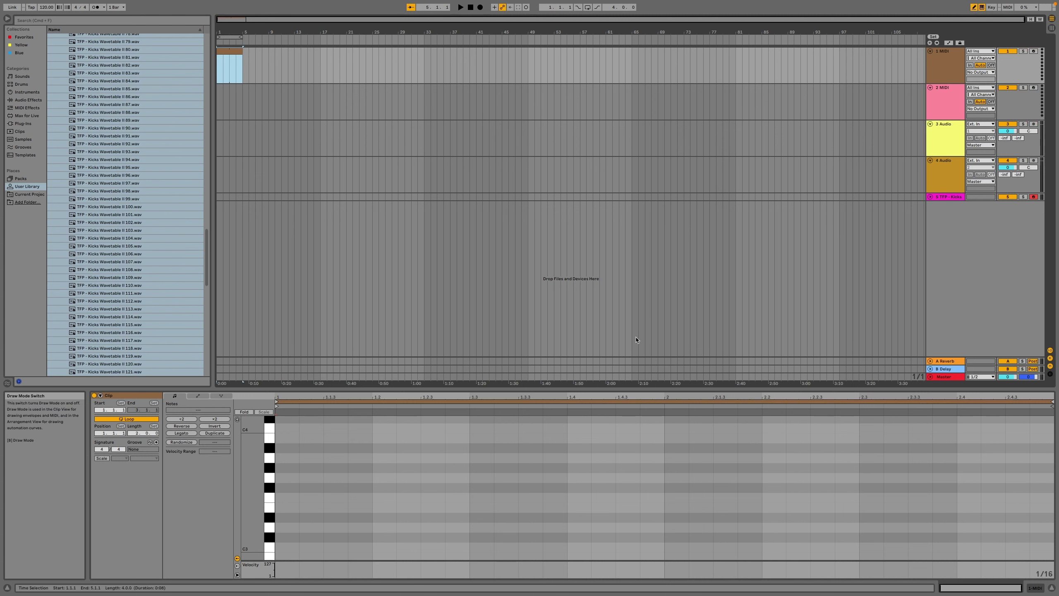
left_click(289, 547)
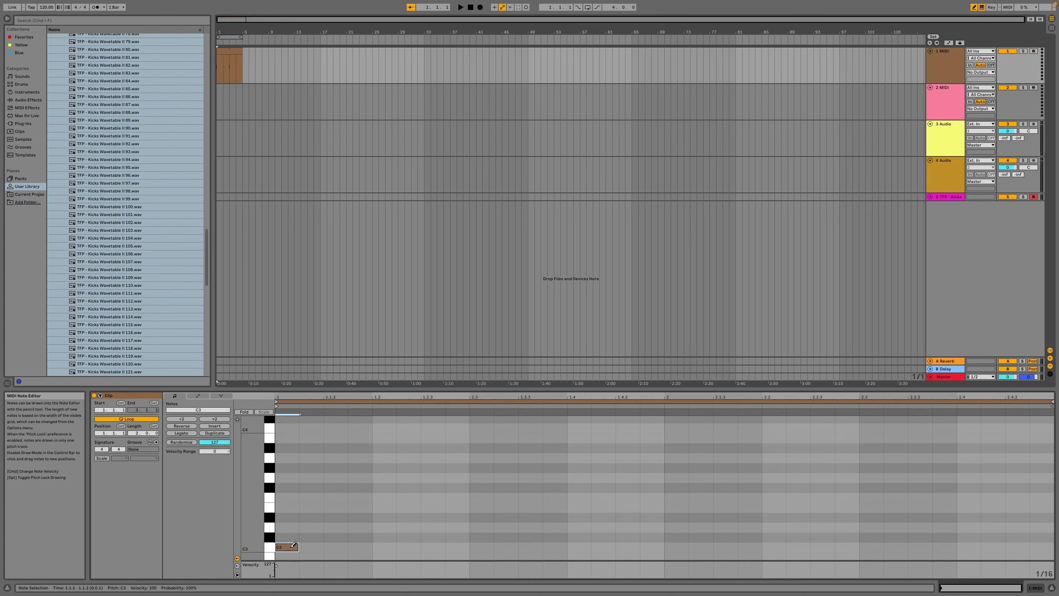
key("space")
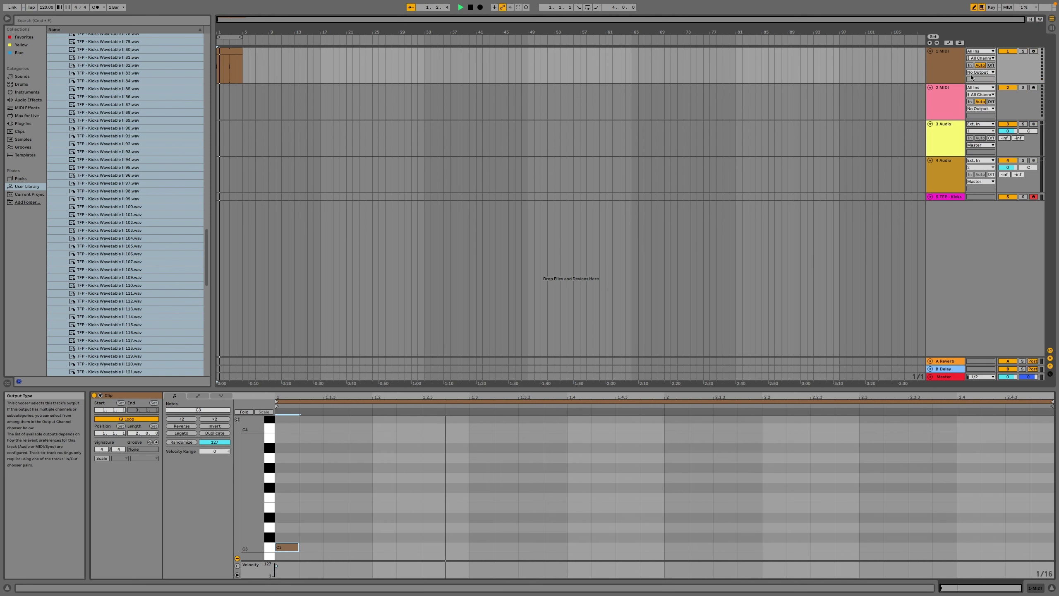
left_click(1042, 589)
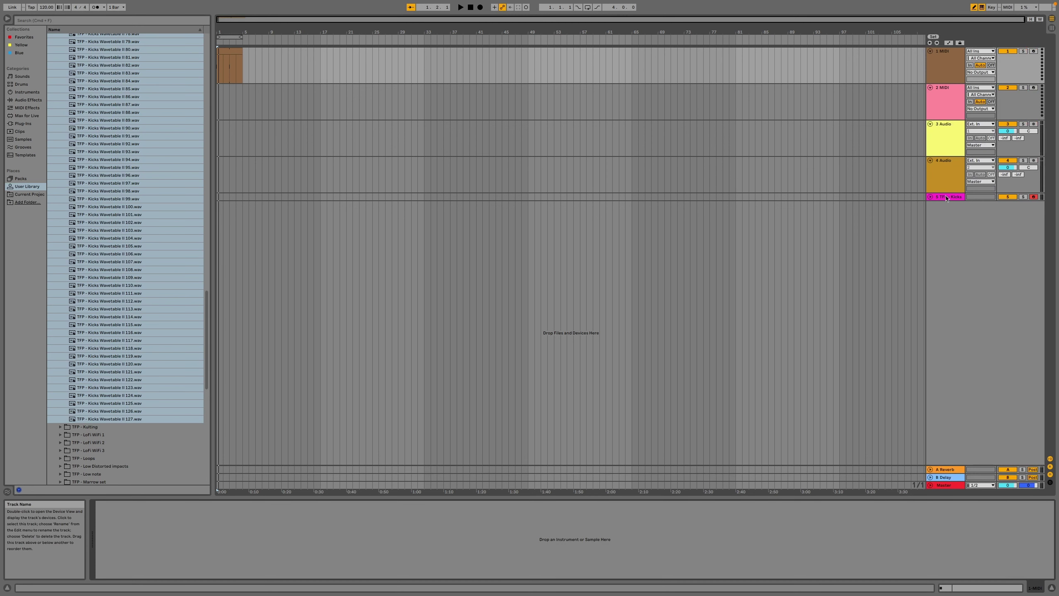
left_click_drag(222, 54, 226, 198)
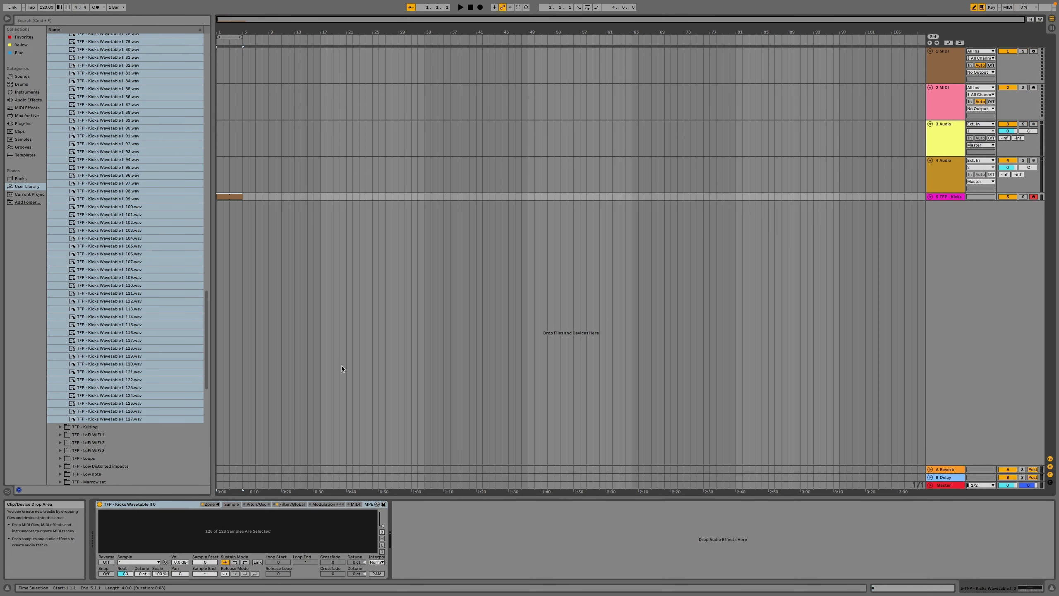
Distribute the key ranges of all Sampler zones equally.
left_click(207, 504)
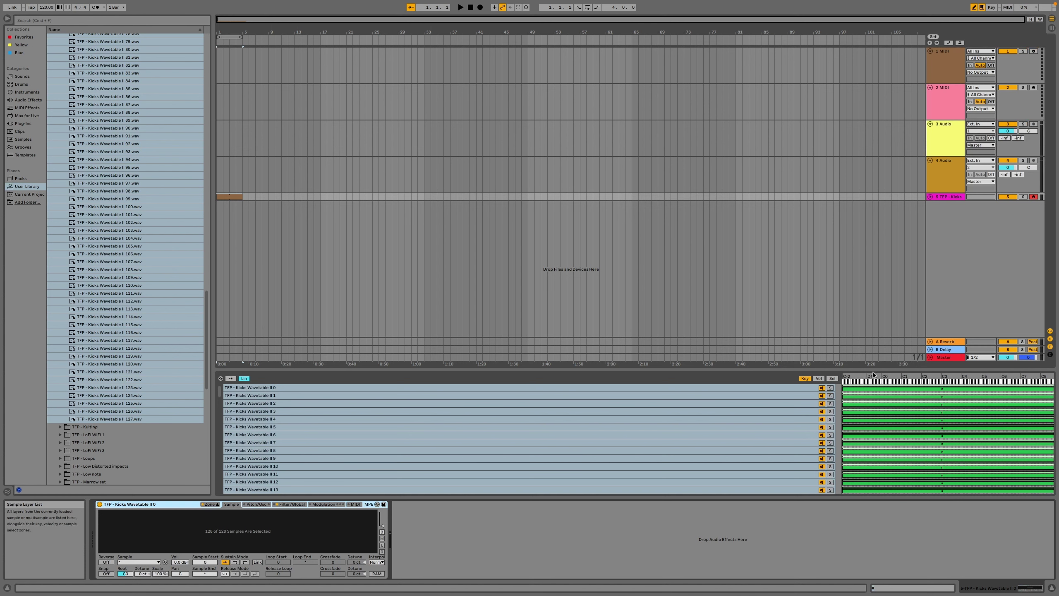
right_click(675, 460)
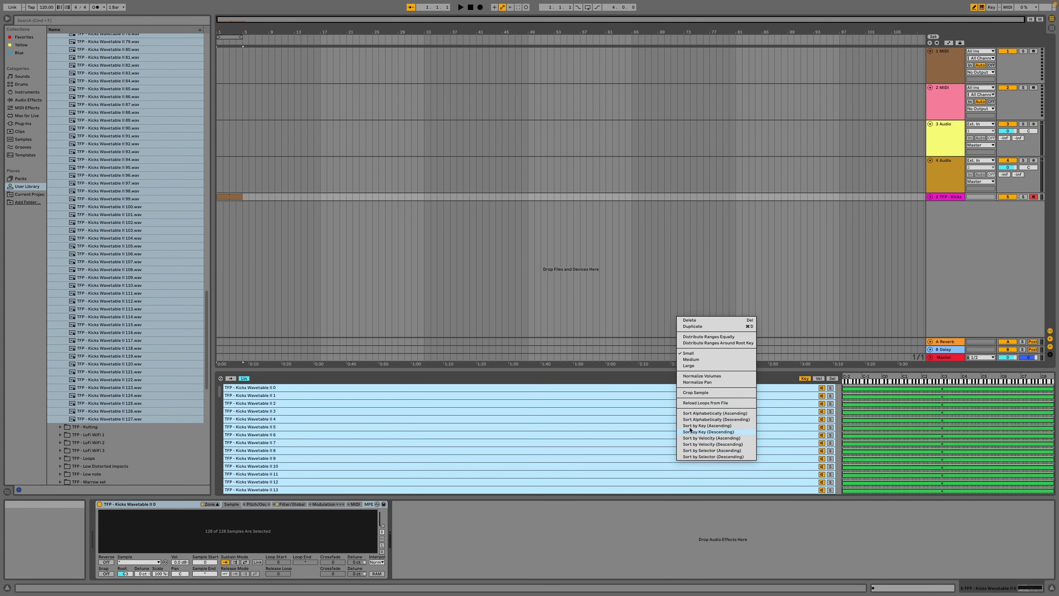
left_click(705, 337)
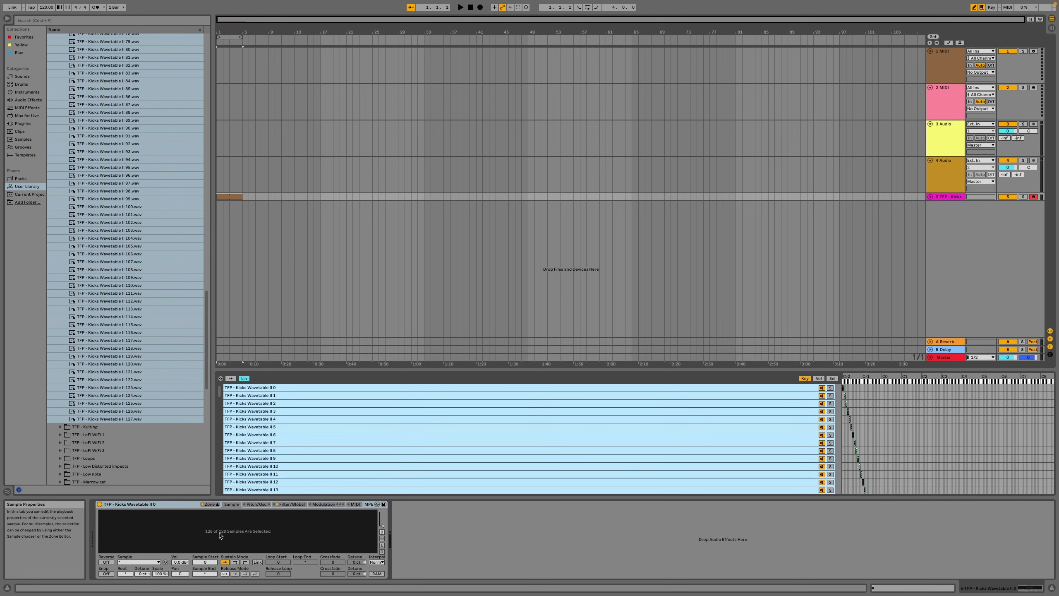
Set the key Scale of all loaded samples to 0 % and hide the Sampler's zone editor.
left_click(211, 506)
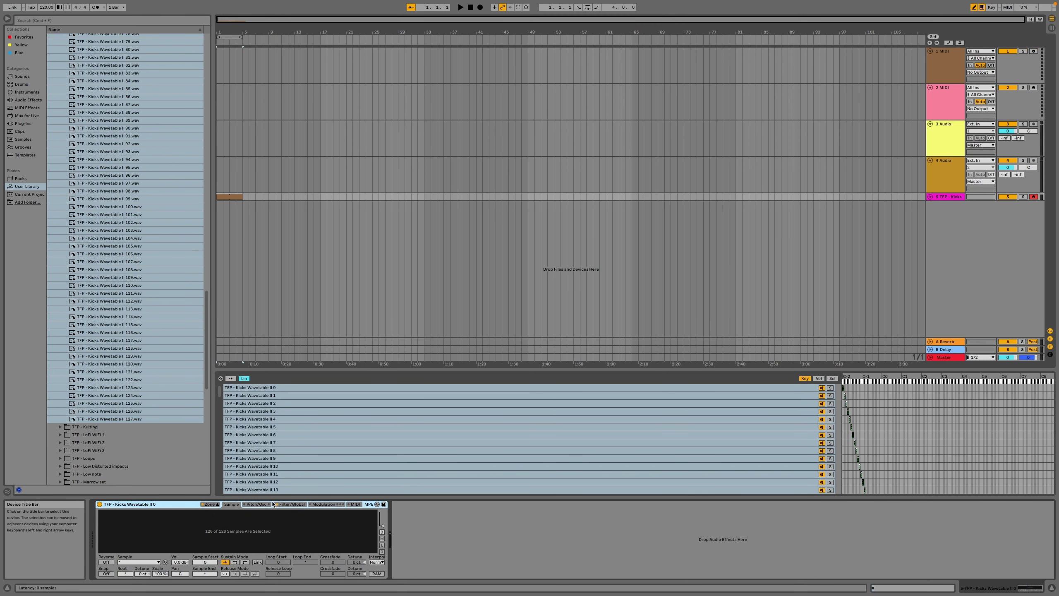
left_click(257, 504)
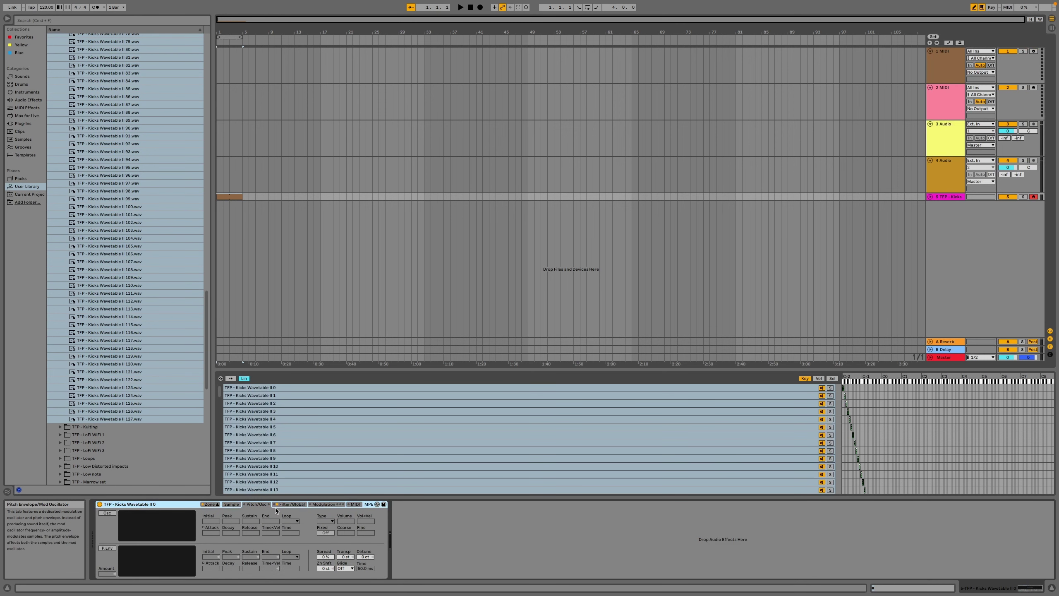
left_click(211, 504)
left_click(232, 505)
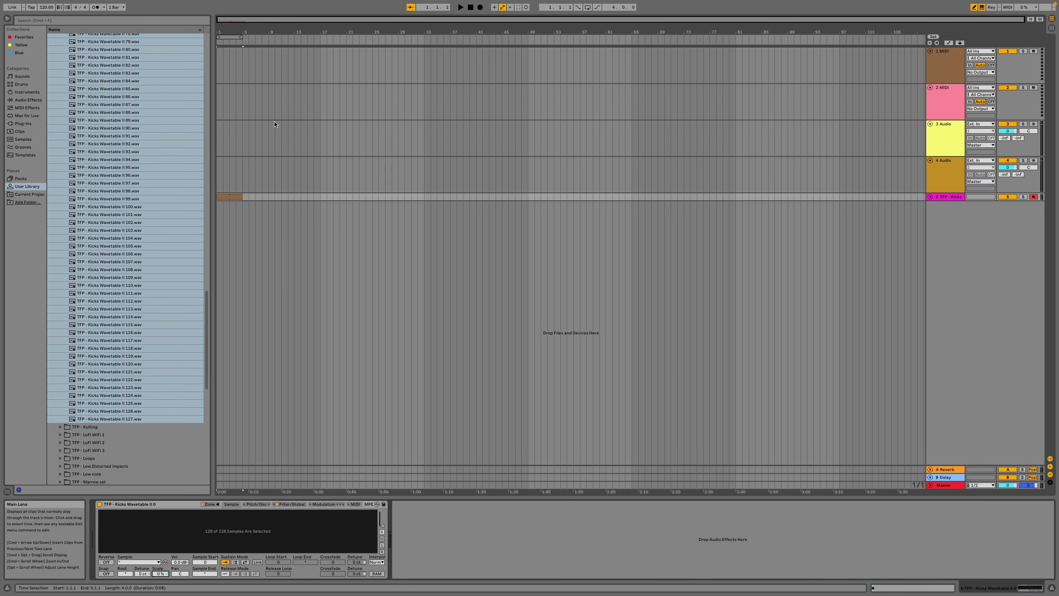
Replace the clip's C3 note with a sixteenth D3 note at 1.1.1 and play the clip.
double_click(227, 198)
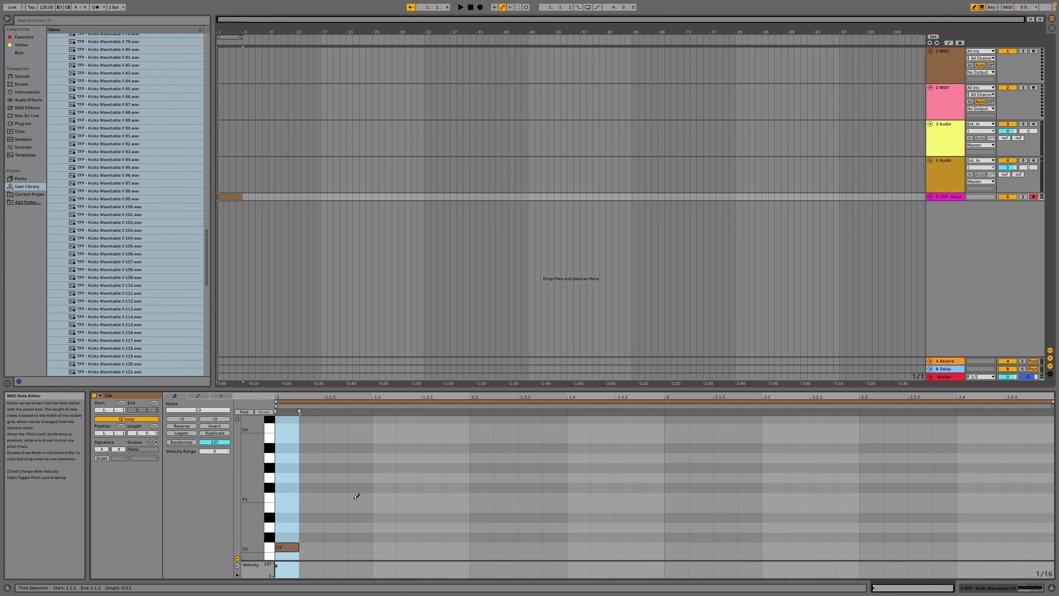
left_click(311, 527)
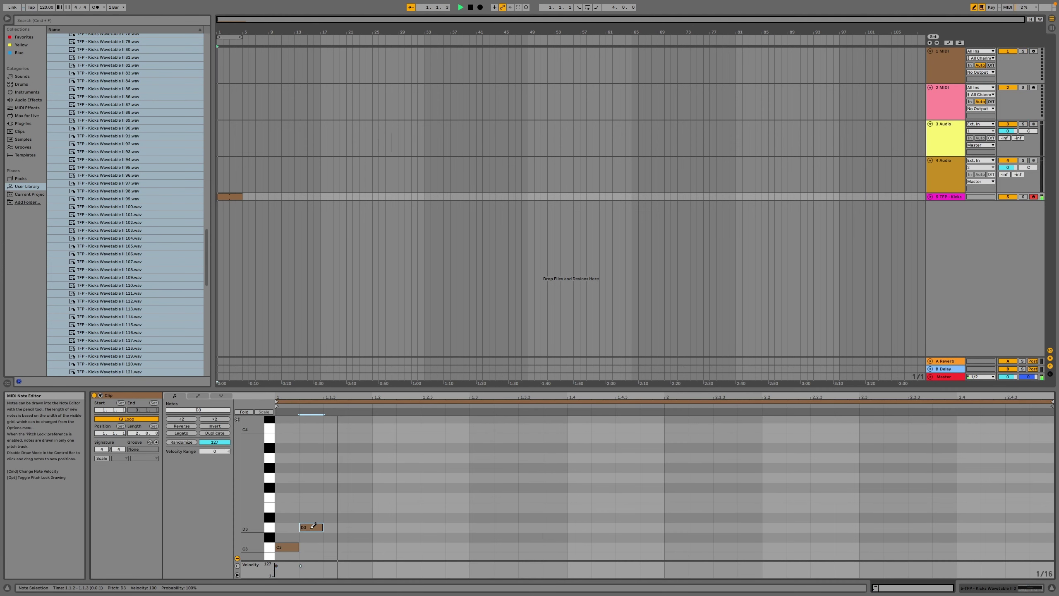
left_click(312, 528)
left_click(290, 546)
left_click(286, 528)
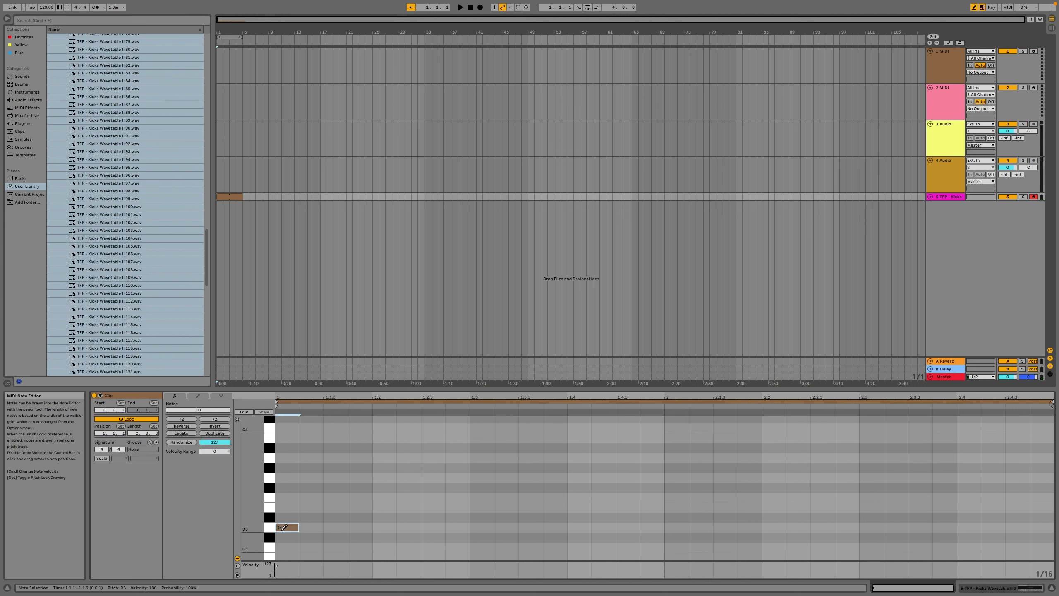
key("space")
Draw sixteenth notes E3 at 1.2.2, E3 at 1.3.3 and F#3 at 1.3.4, playing the clip to check them.
left_click(410, 517)
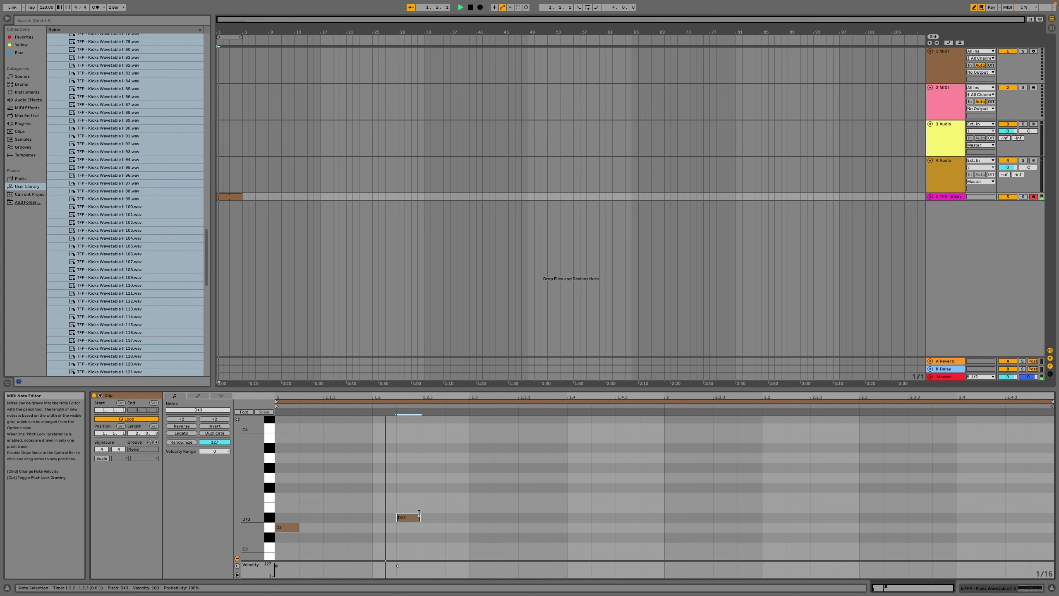
left_click_drag(417, 516, 413, 507)
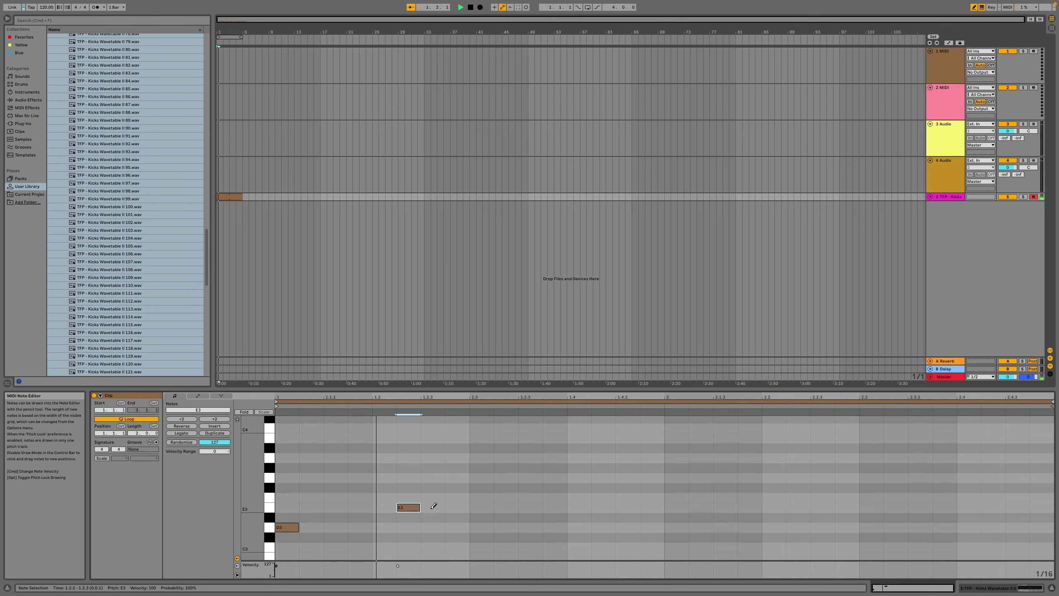
left_click(535, 505)
key("space")
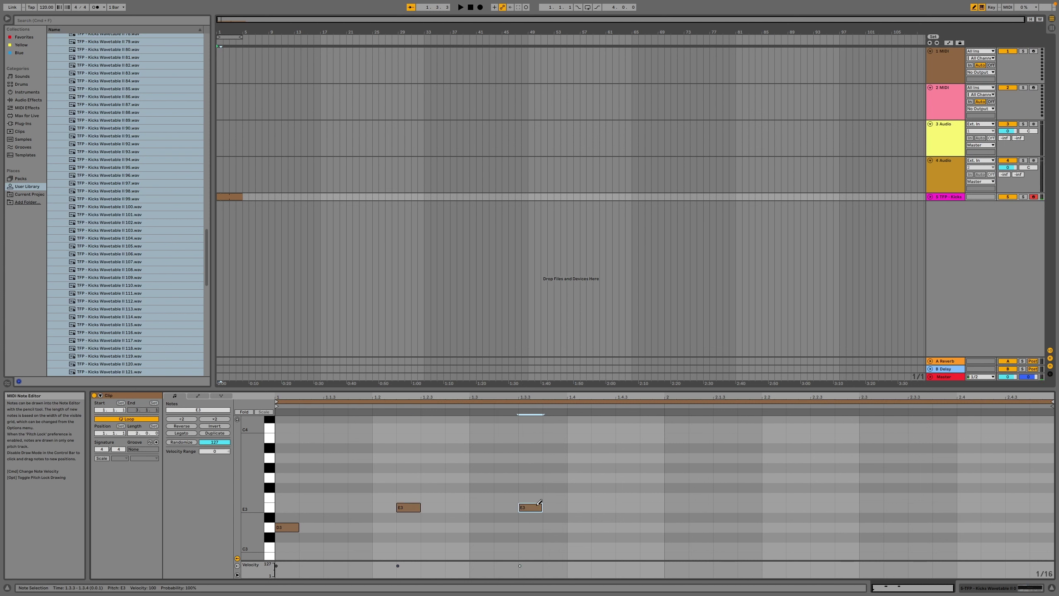
left_click(551, 487)
key("space")
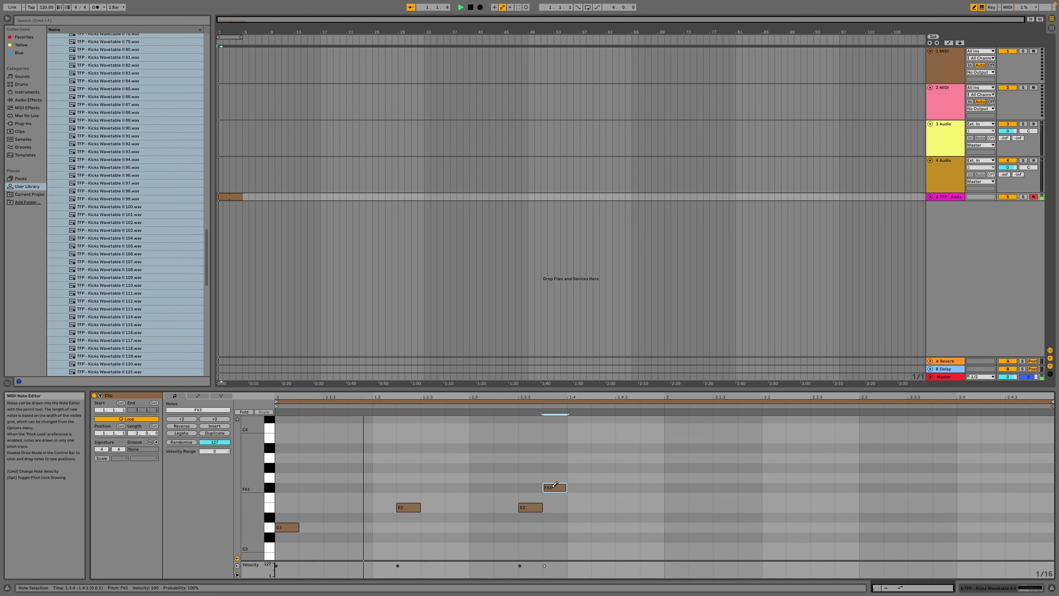
Extend the pattern with sixteenth notes E3 at 1.4.3, D3 at 2.1.1, G#3 at 2.1.3 and A3 at 2.2.2.
left_click(626, 505)
key("space")
left_click(733, 467)
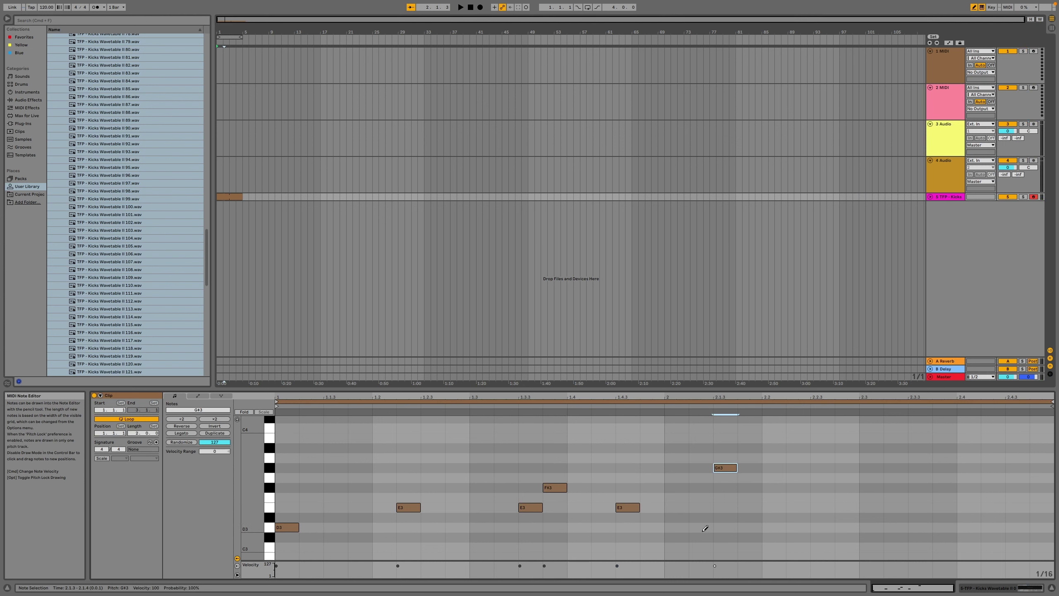
left_click(678, 528)
key("space")
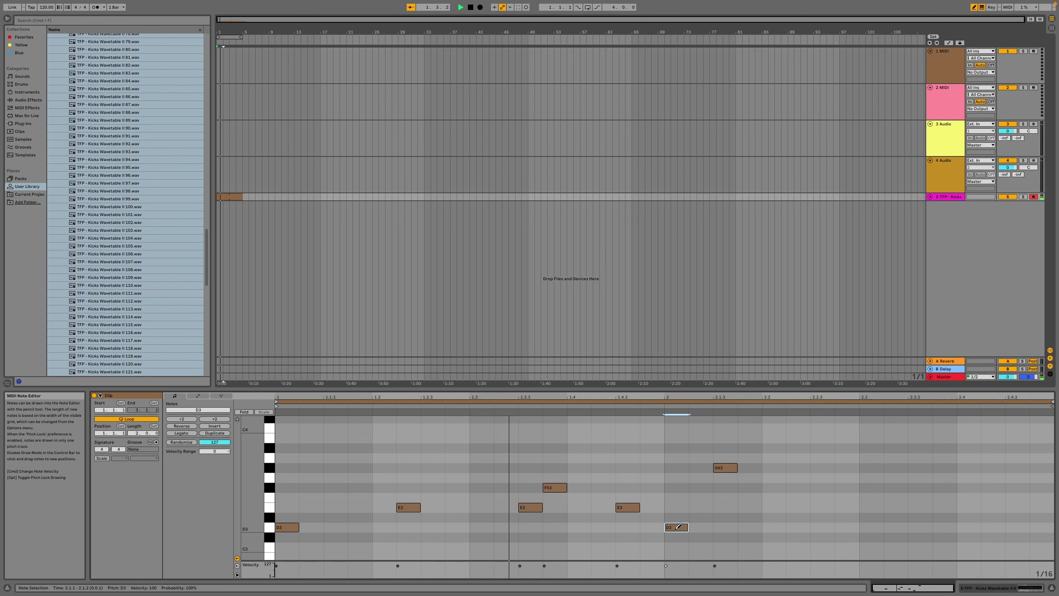
left_click(796, 457)
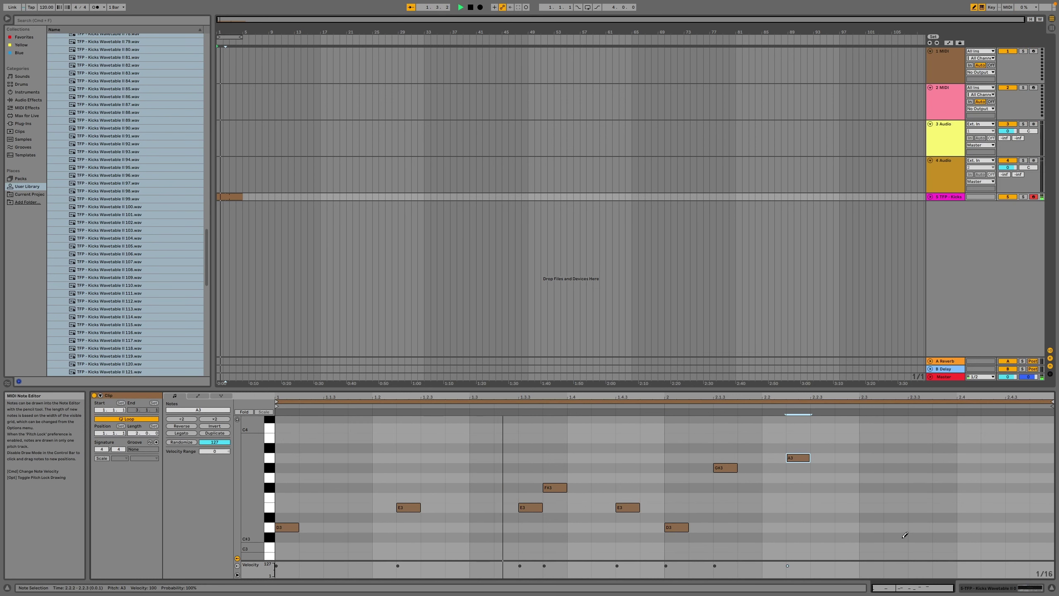
Complete the pattern with sixteenth notes C#3 at 2.3.3, B3 at 2.2.3 and 2.2.4, C4 at 2.3.1, and F3 at 2.4.3 and 2.4.4.
left_click(921, 537)
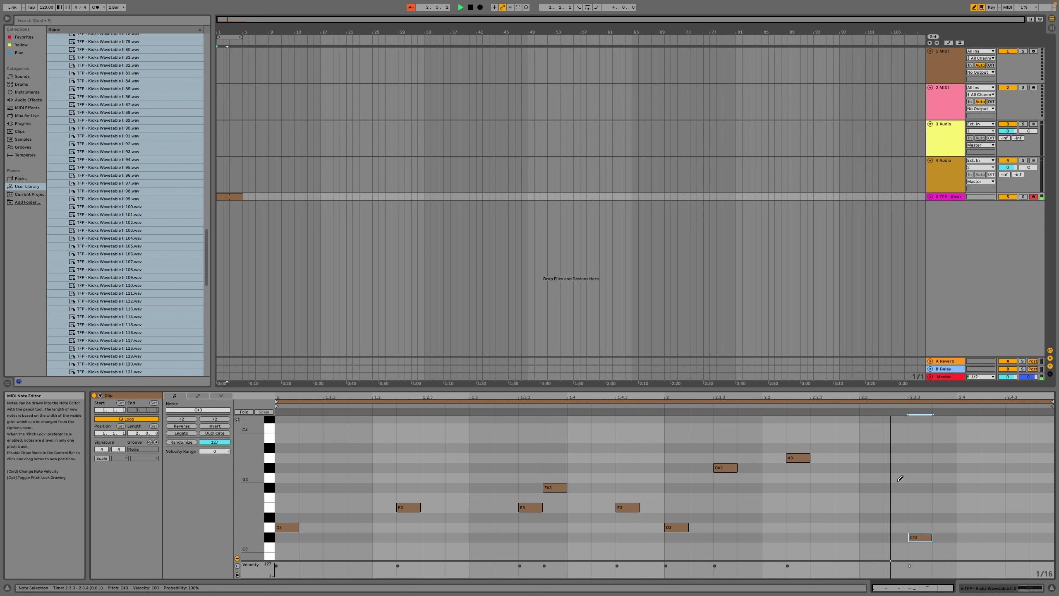
left_click_drag(815, 438, 856, 438)
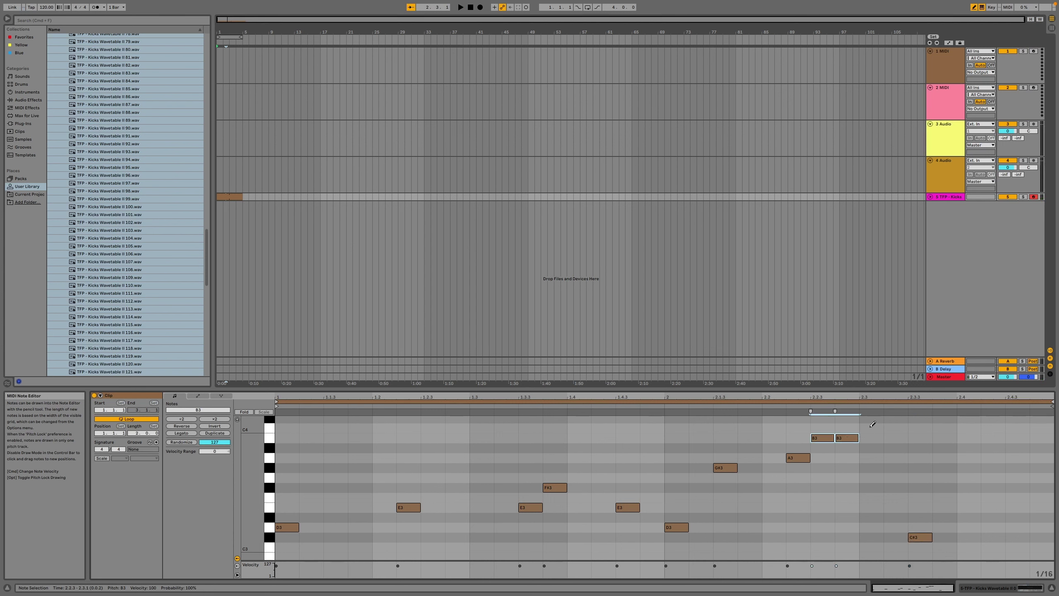
left_click(871, 428)
key("space")
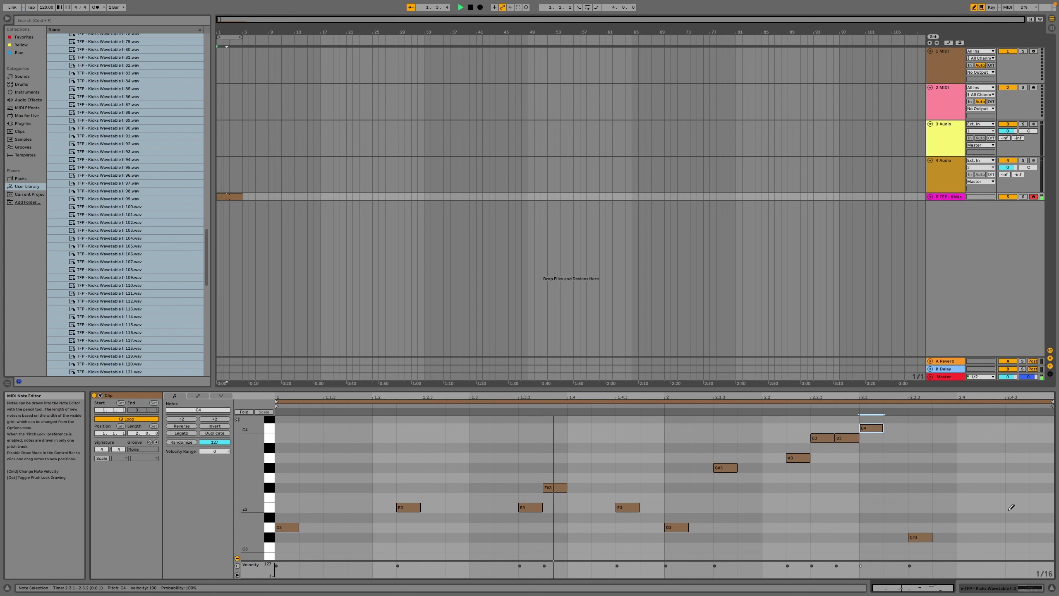
left_click(1013, 497)
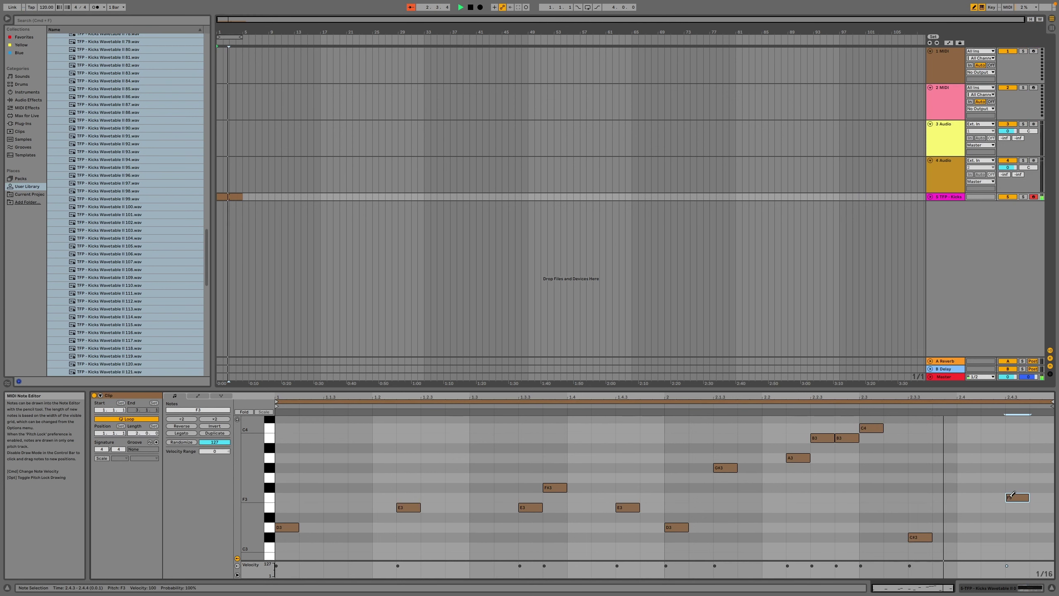
left_click(1036, 496)
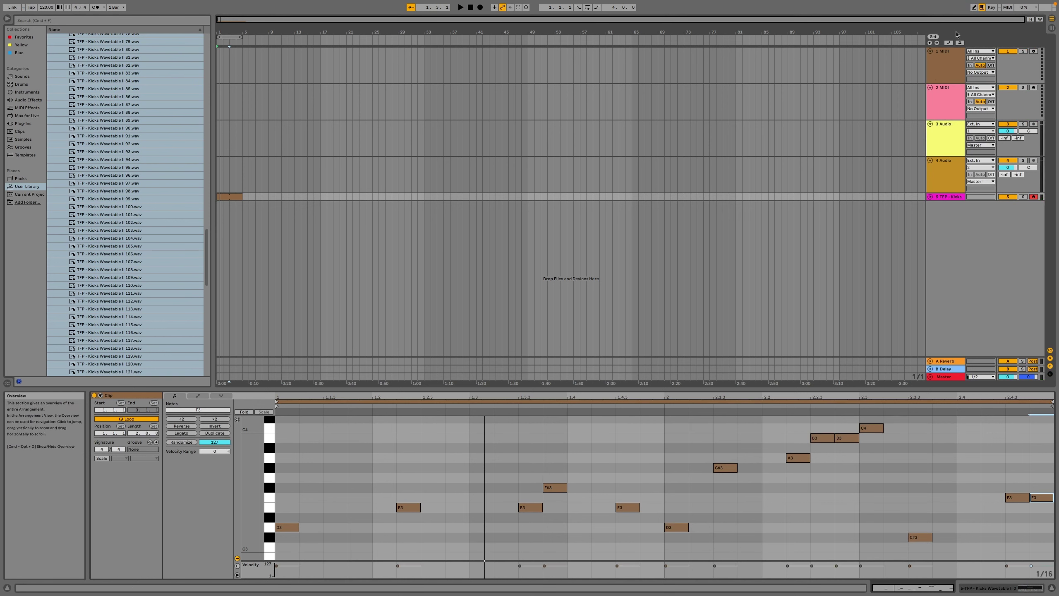
Show the clip's probability lane, lower the chance of all notes except the first D3, kept at 100 %, and play the clip.
left_click(237, 565)
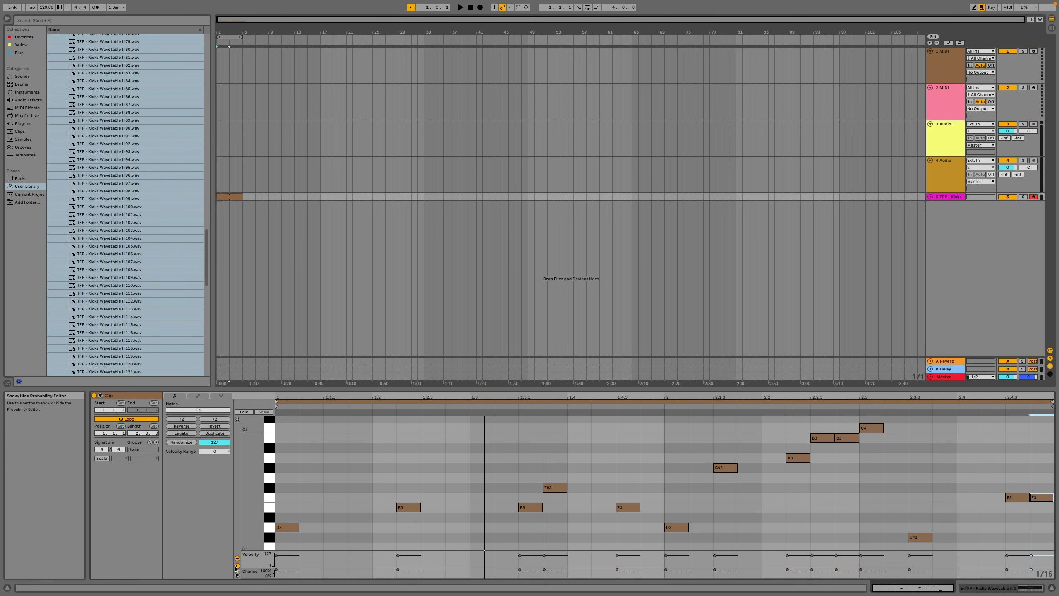
left_click(287, 575)
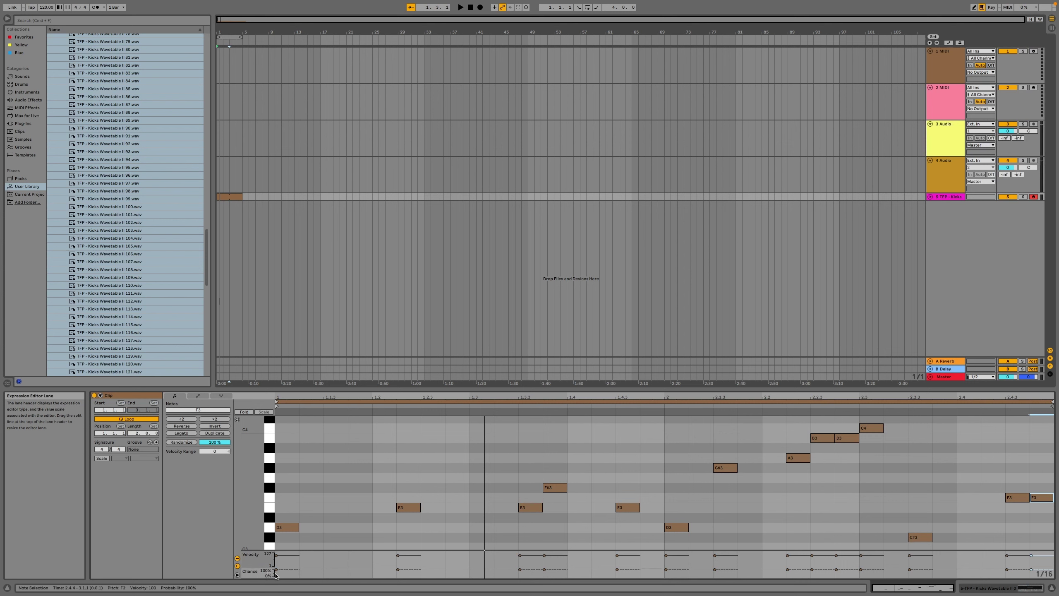
key("super+a")
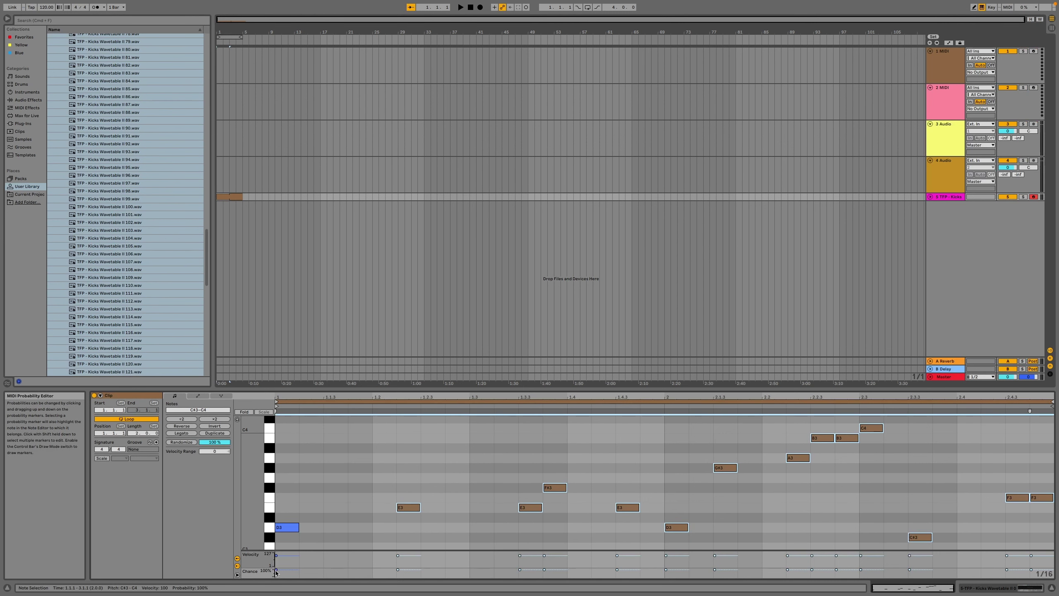
left_click_drag(277, 570, 276, 573)
left_click(294, 572)
key("space")
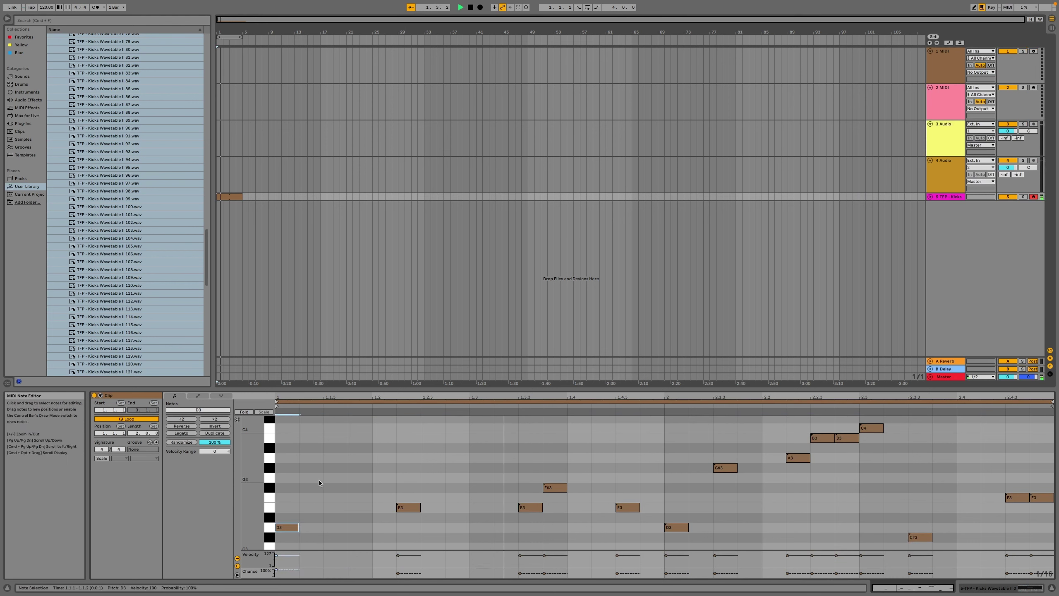
key("space")
Limit the Sampler to 1 voice, lengthen its volume envelope's release to about 15.5 s, and play the pattern.
left_click(1025, 588)
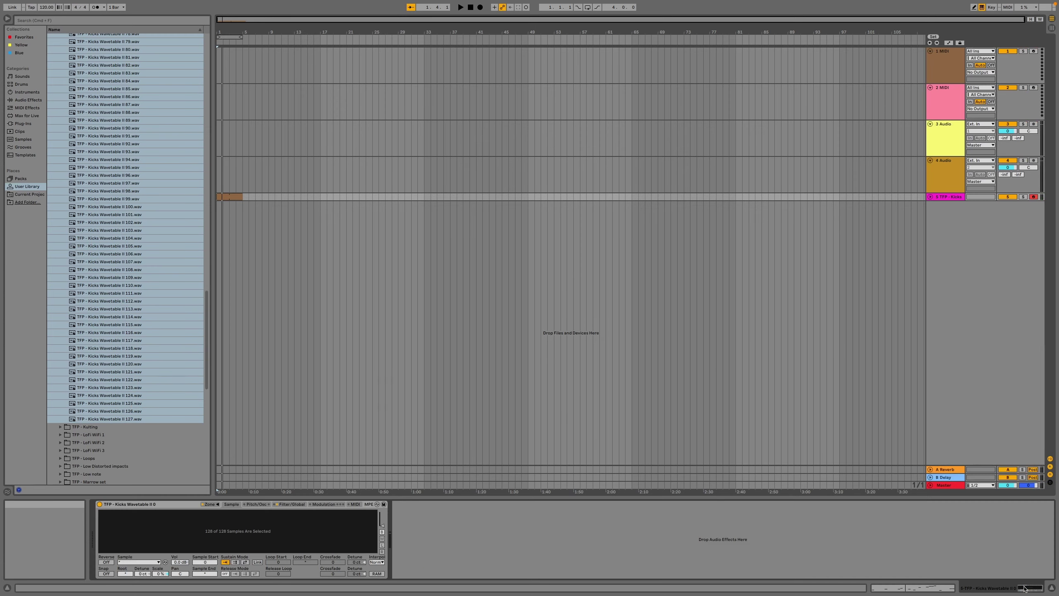
left_click(320, 505)
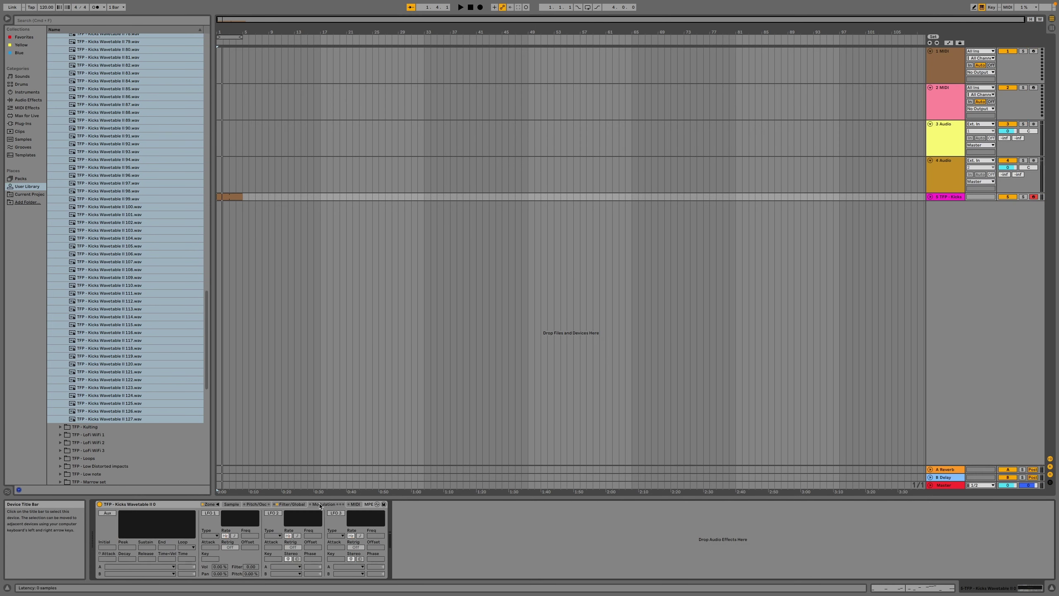
left_click(304, 508)
left_click(372, 574)
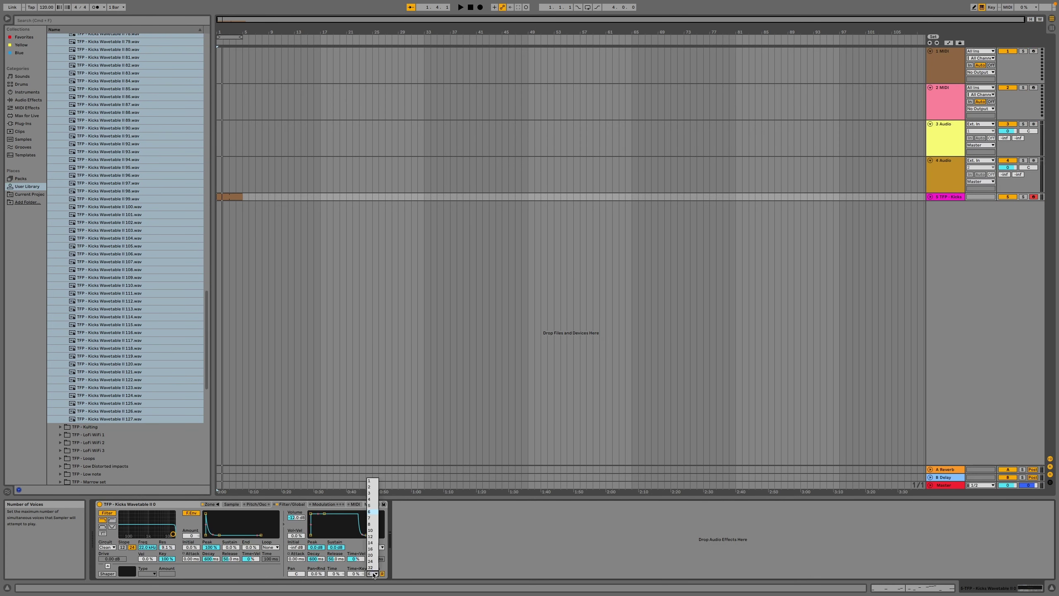
left_click(370, 483)
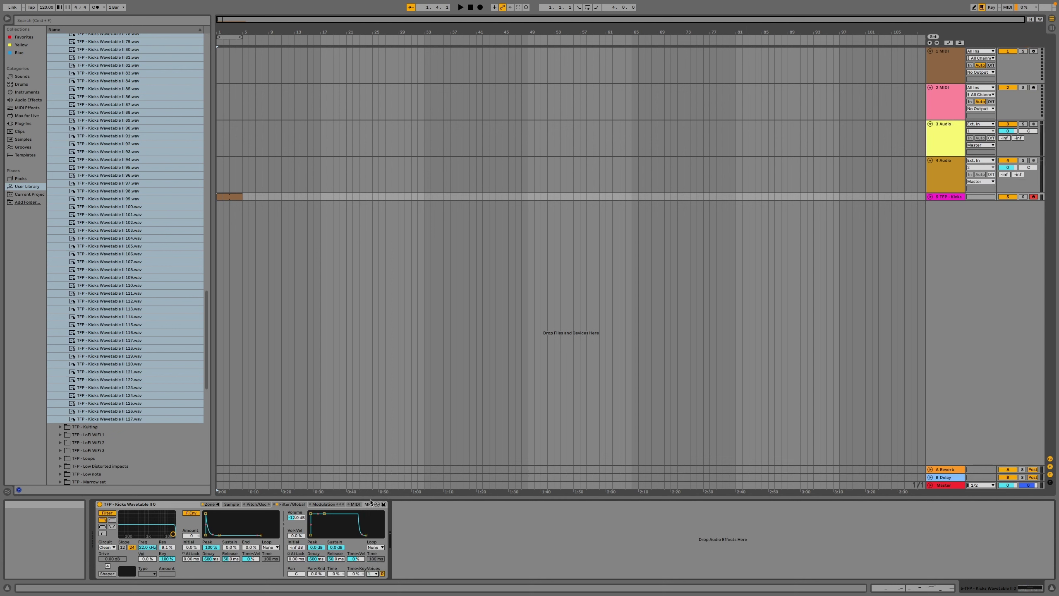
left_click_drag(365, 536, 380, 538)
key("space")
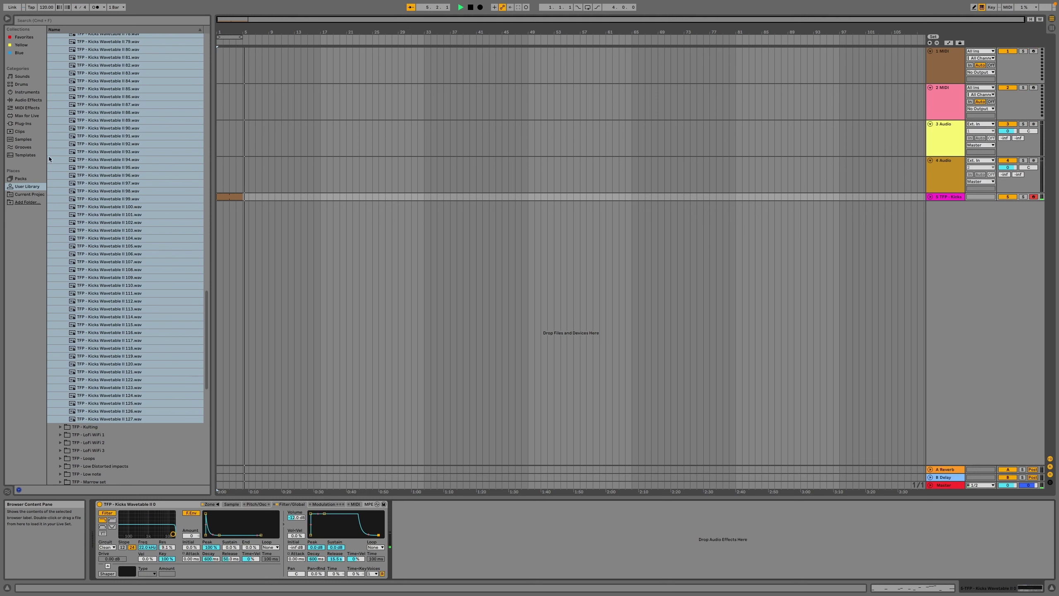
Loop the four-bar kick section in the arrangement, set the tempo to 142 BPM and play it.
key("space")
key("super+l")
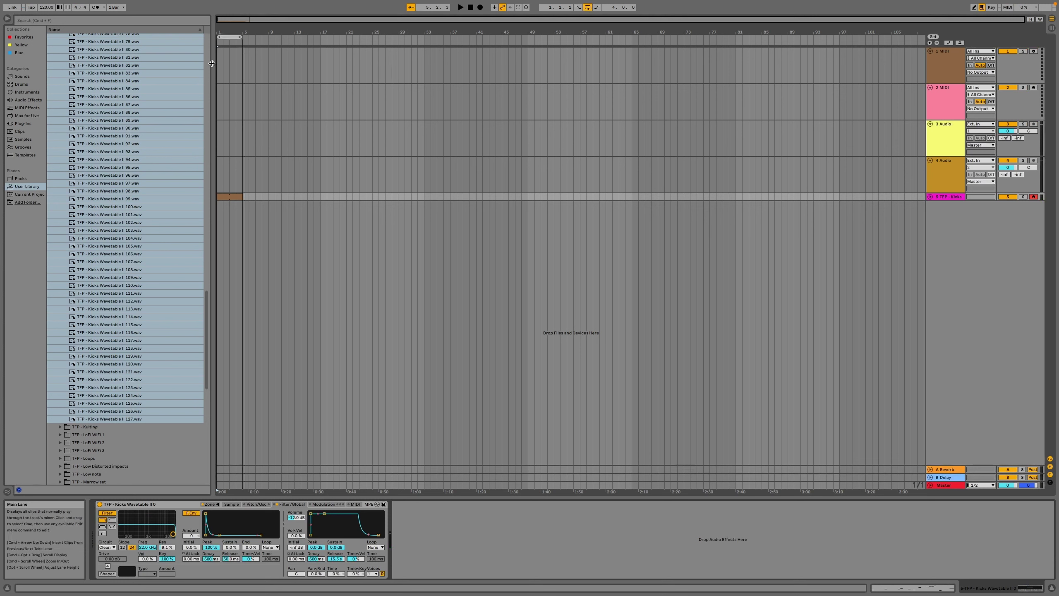
left_click_drag(46, 7, 46, 0)
key("space")
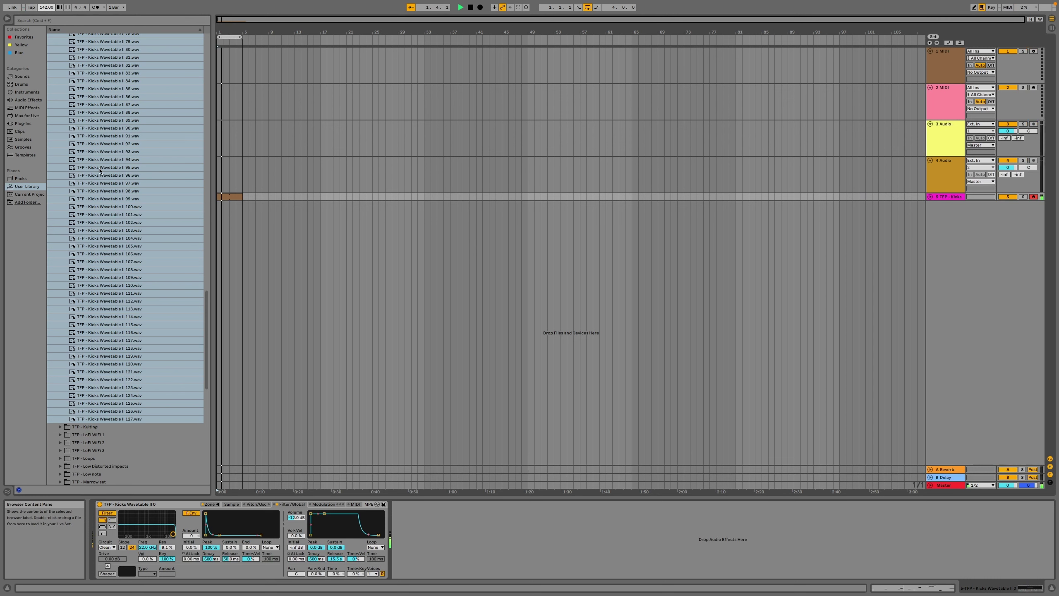
Insert the Random MIDI effect before the Sampler, raise its Chance and set its Sign to Bi.
left_click(33, 117)
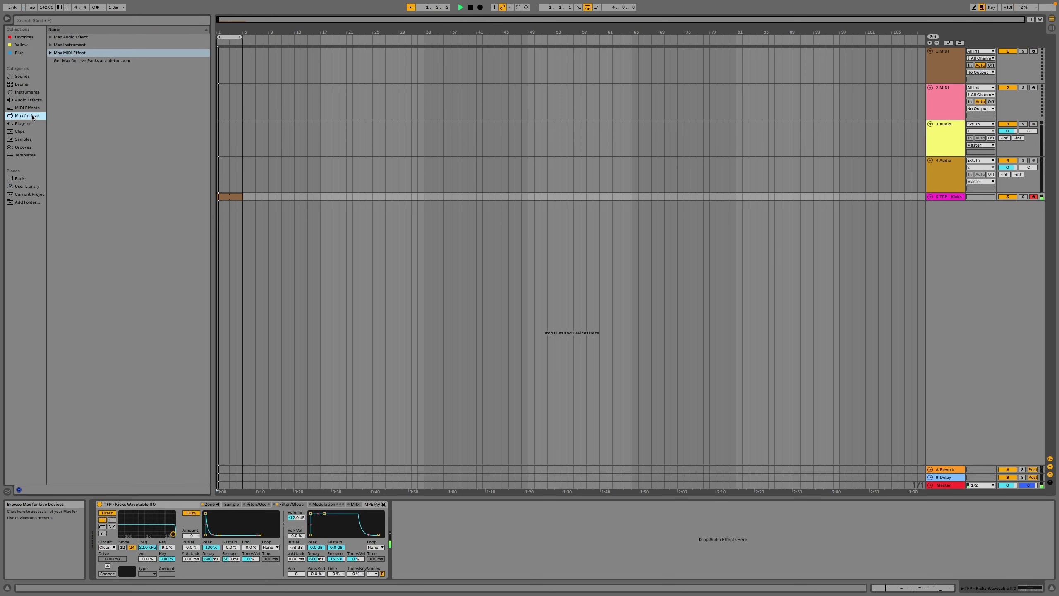
left_click(34, 108)
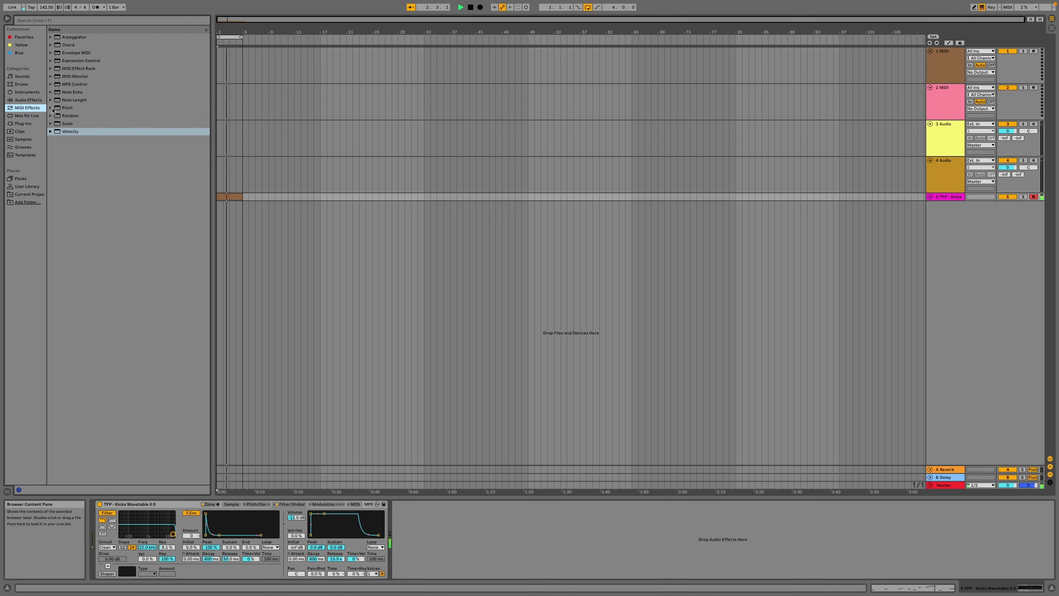
left_click(62, 118)
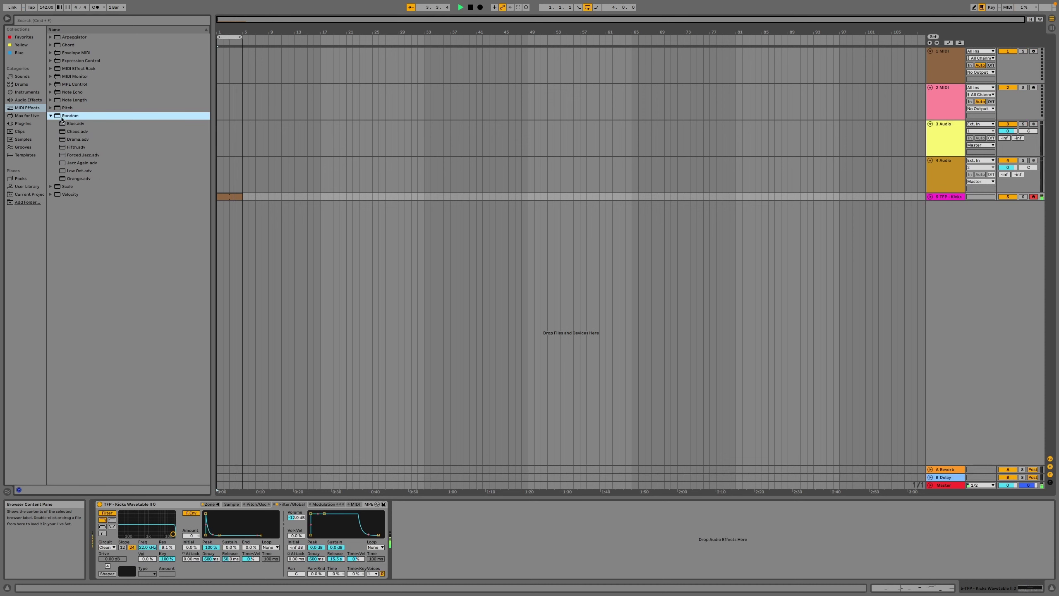
double_click(67, 117)
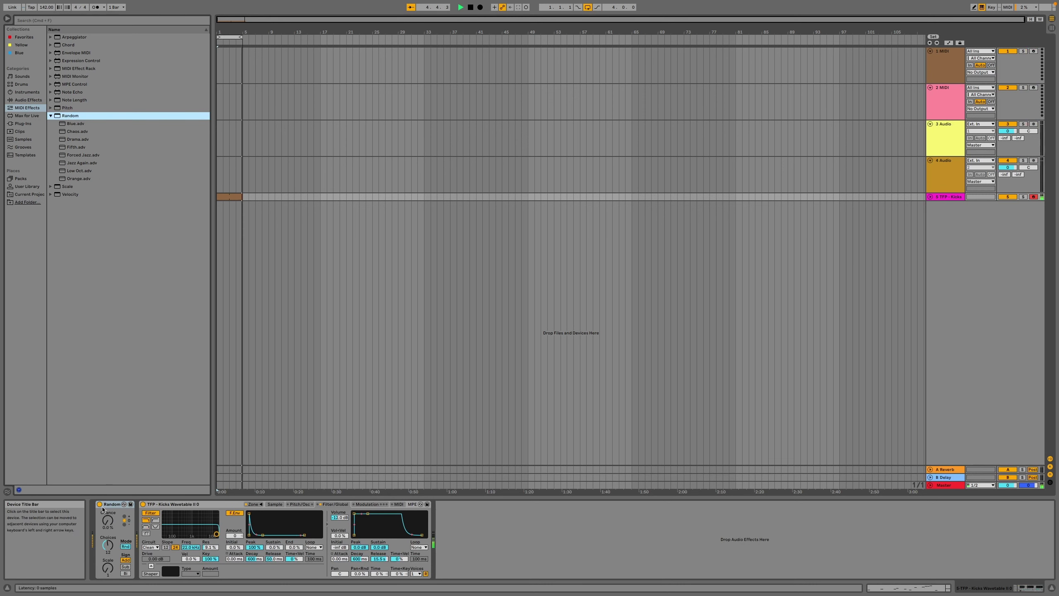
left_click_drag(107, 520, 108, 519)
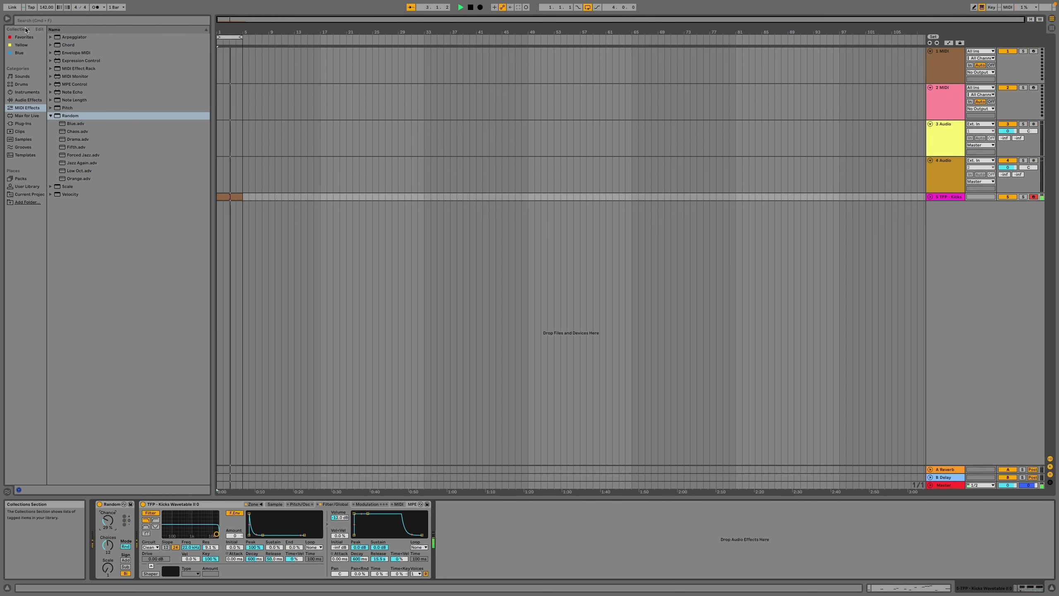
Set the tempo to 144 BPM and add the Drum Synth's DS HH on a new track below the kicks.
scroll(42, 12, "up", 2)
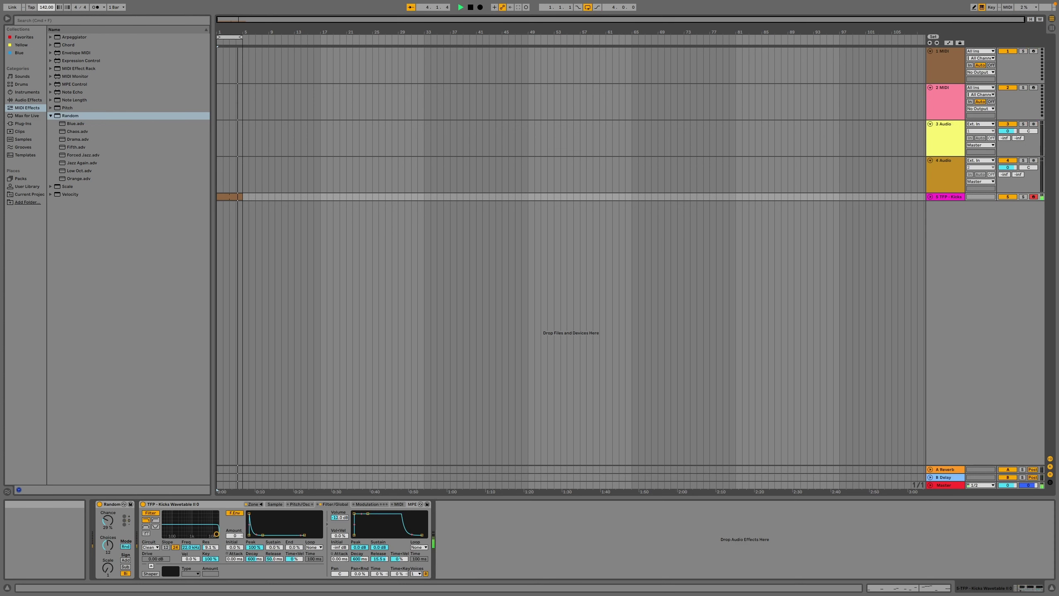
left_click(27, 92)
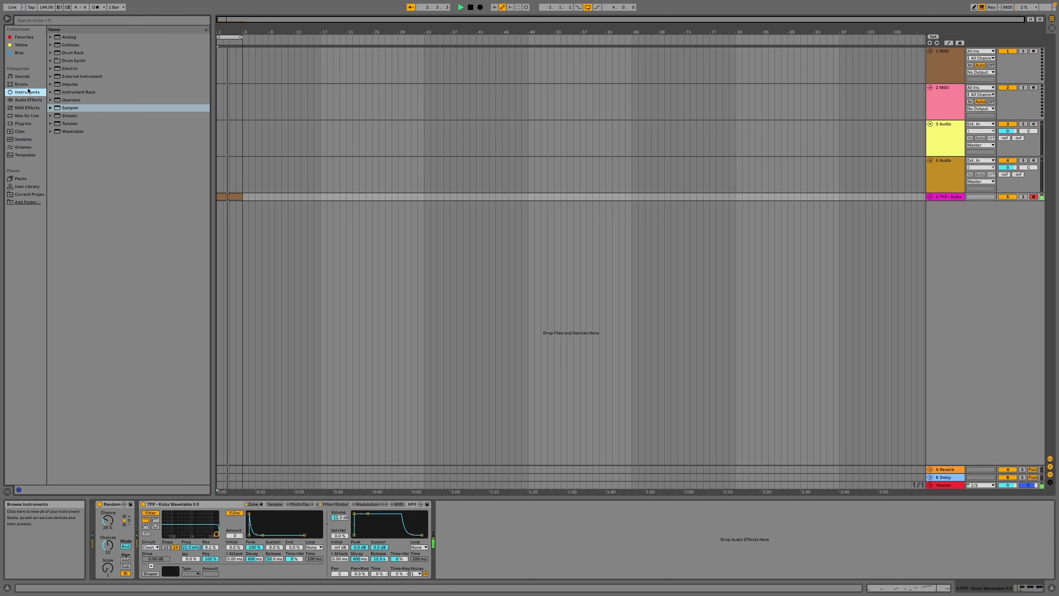
left_click(21, 84)
left_click(25, 93)
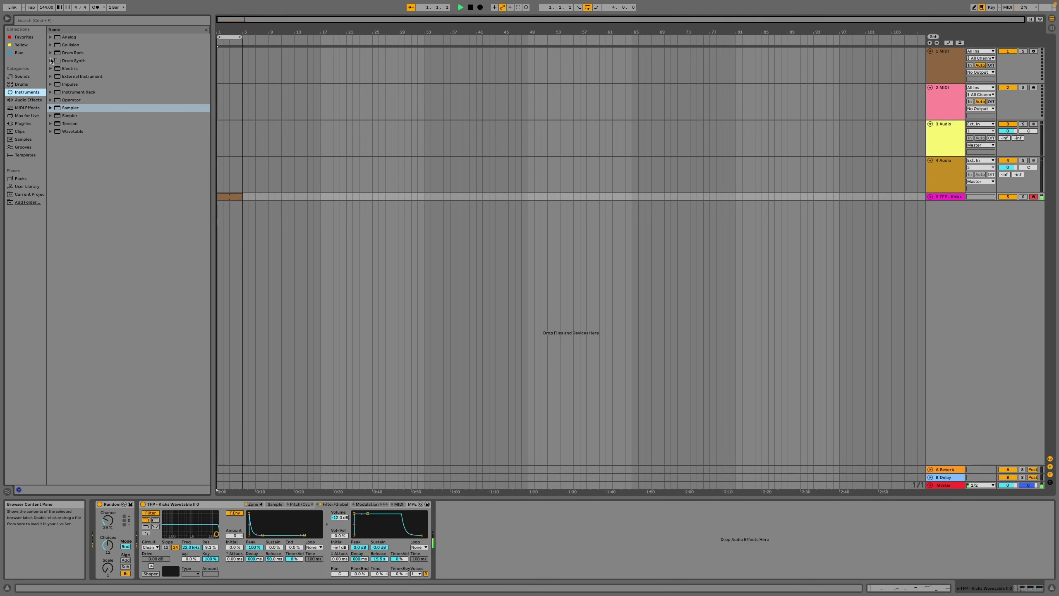
left_click(51, 60)
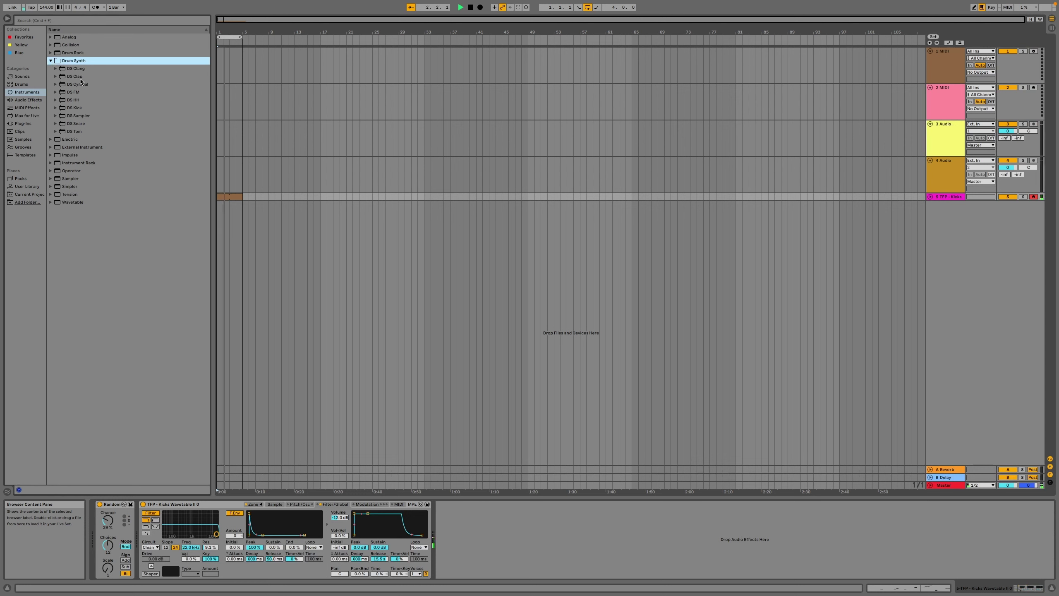
left_click_drag(73, 100, 234, 247)
Create a one-bar MIDI clip at bar 1 of the DS HH track and extend it to four bars.
left_click(220, 205)
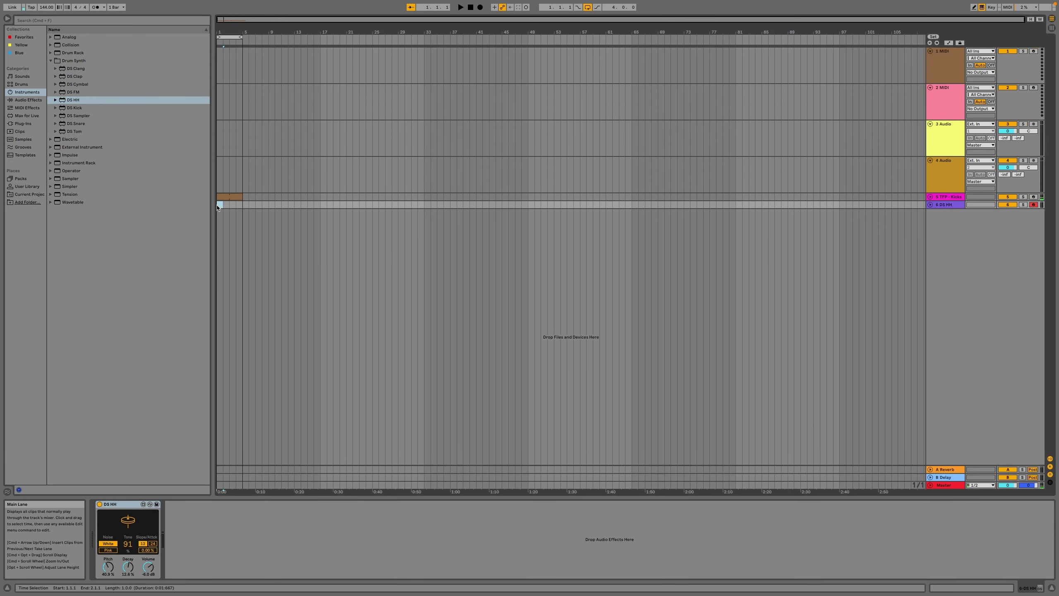
key("super+shift+m")
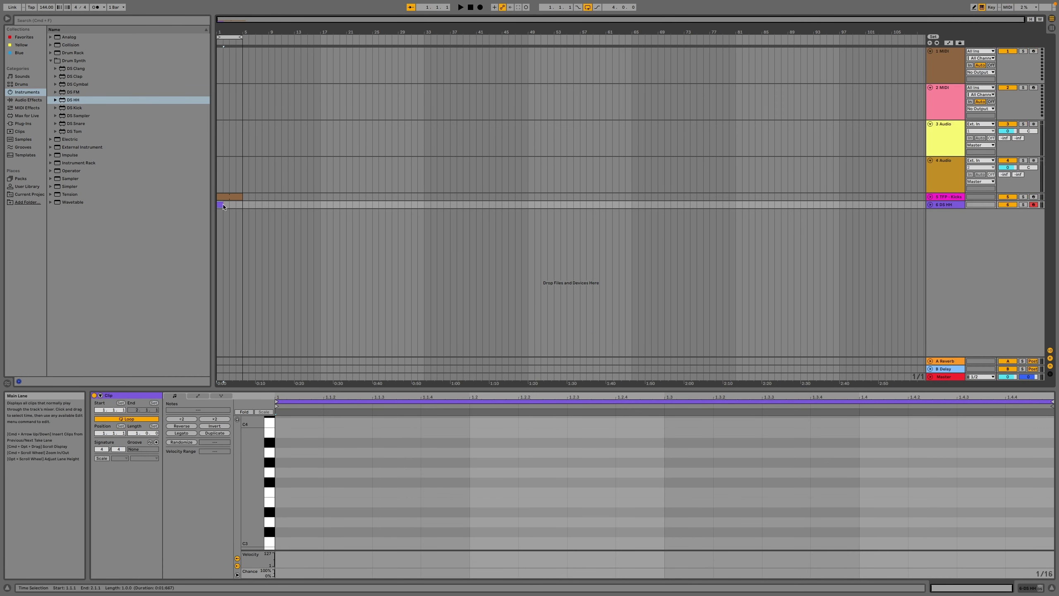
left_click_drag(223, 204, 243, 203)
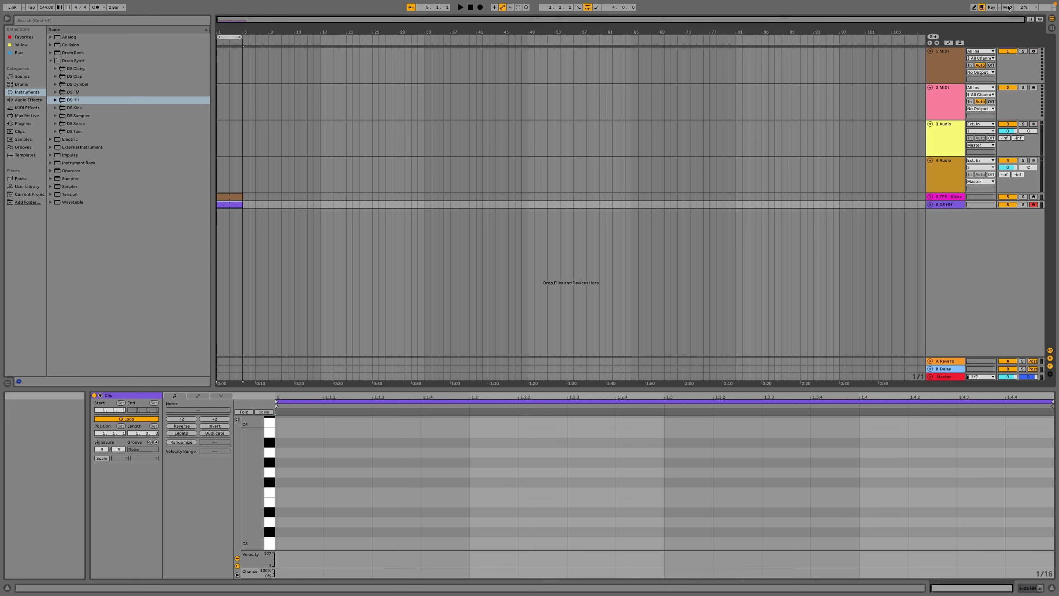
With Draw Mode on and a fixed 1/16 grid, fill the hi-hat clip's bar with sixteenth C3 notes and play it.
left_click(974, 7)
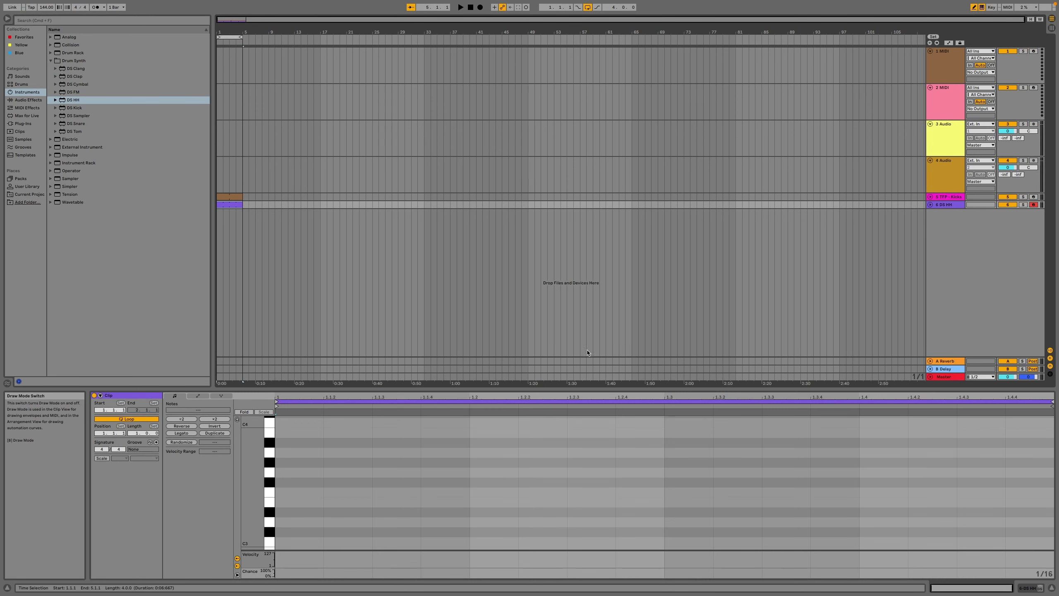
right_click(289, 540)
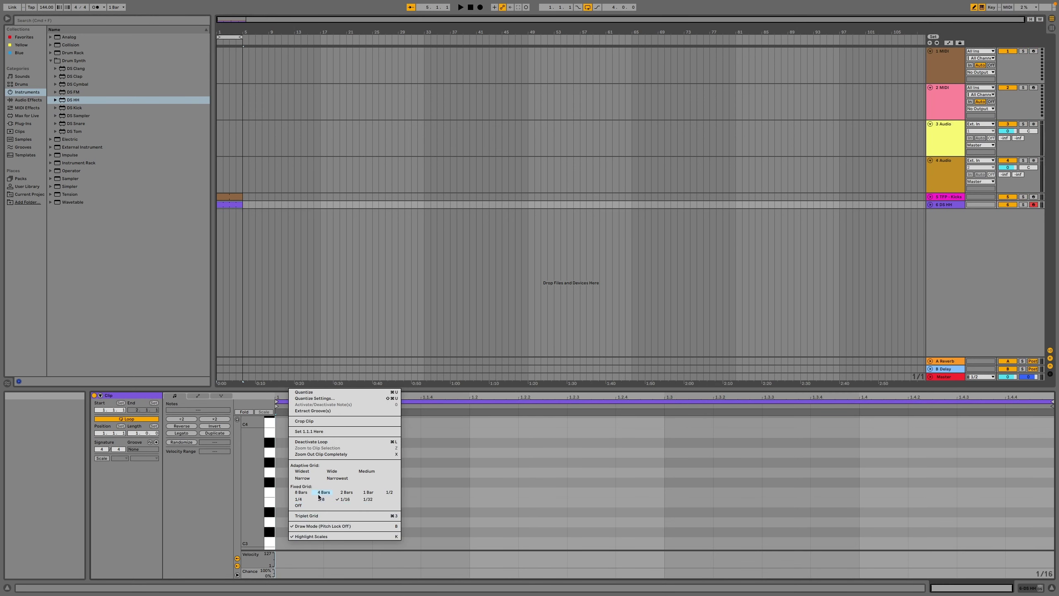
left_click(346, 500)
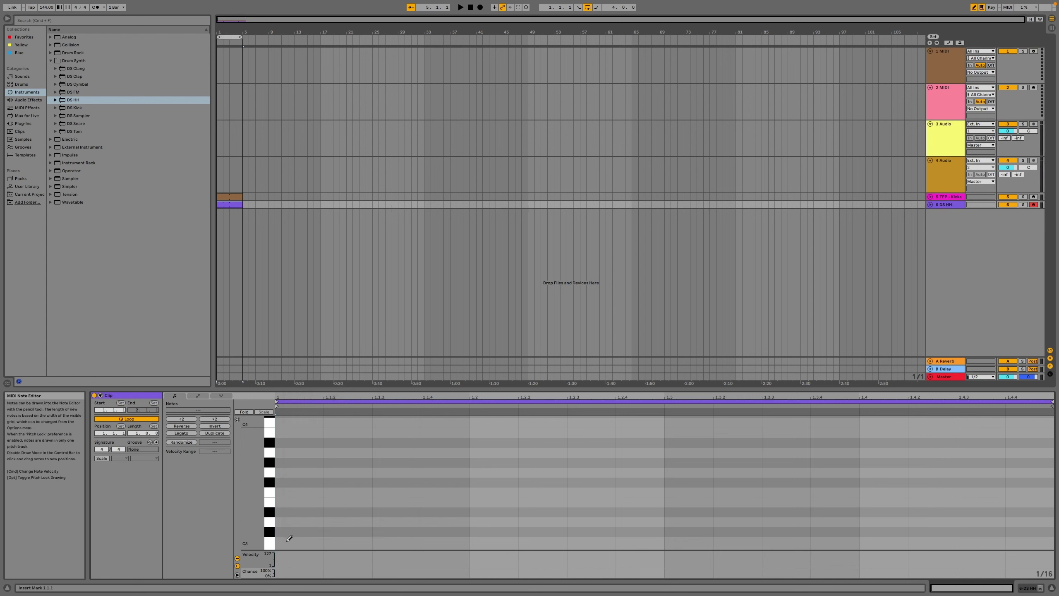
mouse_move(289, 540)
left_mouse_down()
mouse_move(442, 563)
mouse_move(882, 564)
mouse_move(1029, 544)
left_mouse_up()
key("space")
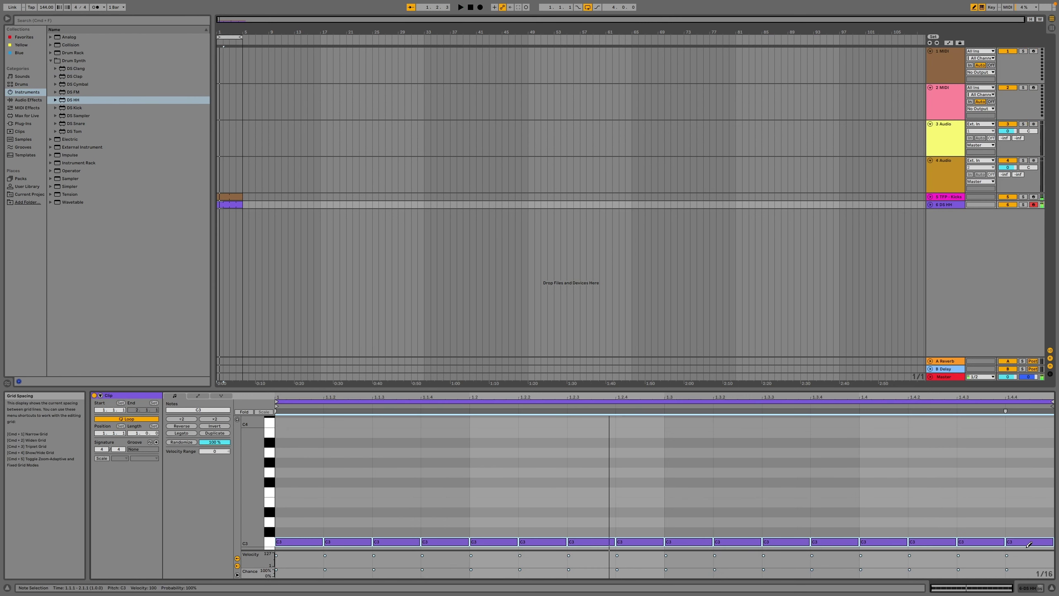
Shorten the DS HH's decay and lower its volume to about -18 dB.
left_click(1028, 591)
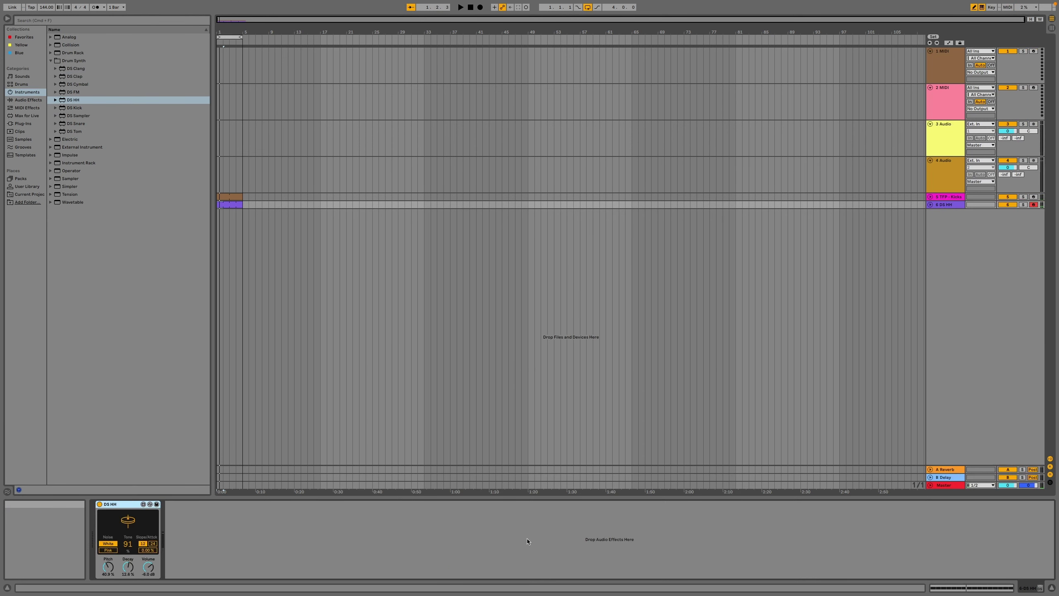
left_click_drag(128, 562, 149, 584)
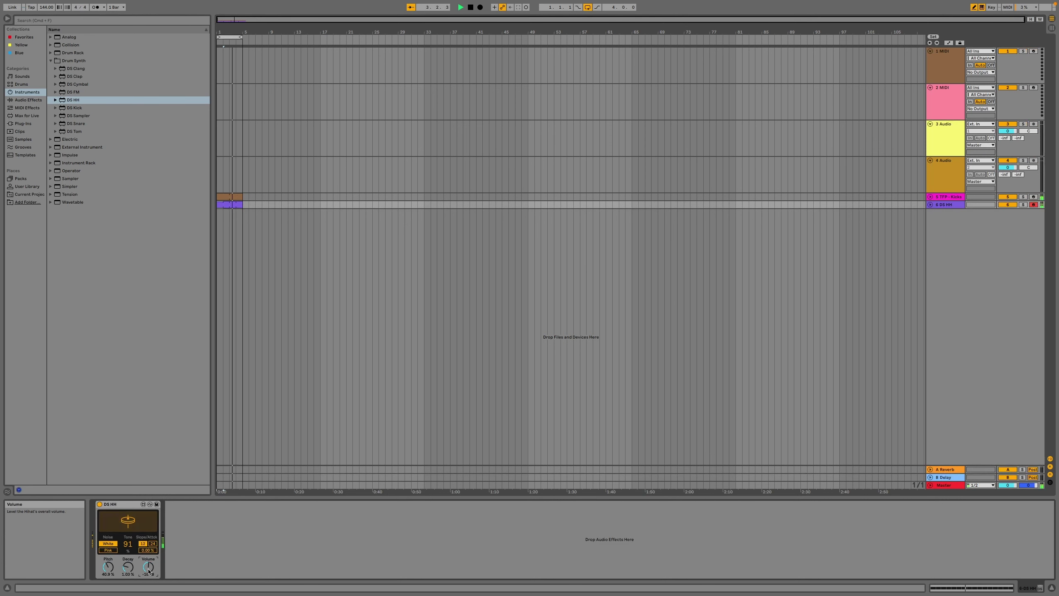
Add Expression Control before the DS HH, map its Random source to the hi-hat's Decay, and lower the mapping's maximum.
left_click(25, 110)
left_click(65, 60)
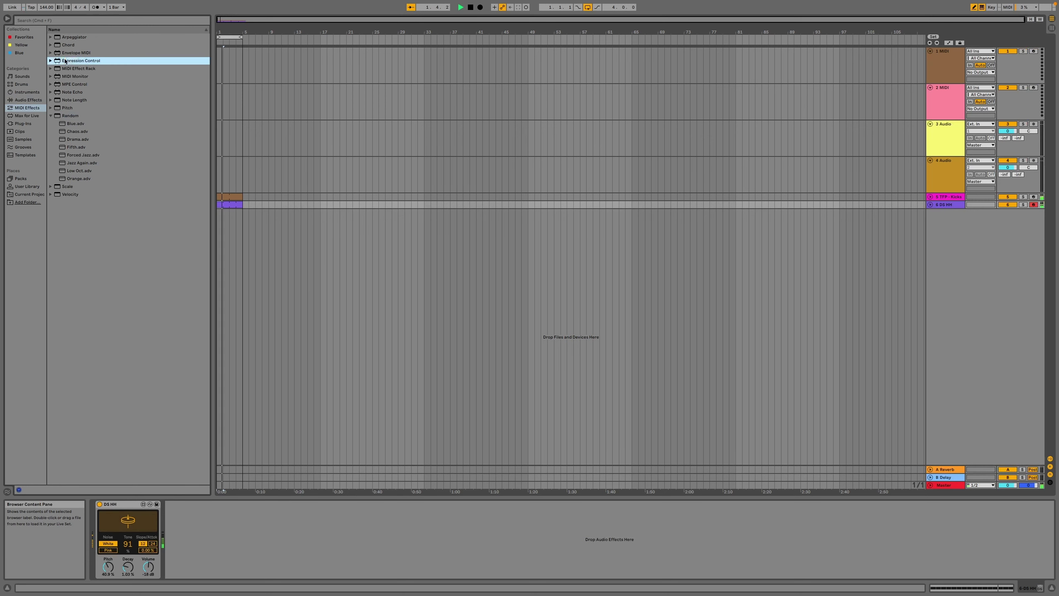
left_click_drag(200, 444, 166, 538)
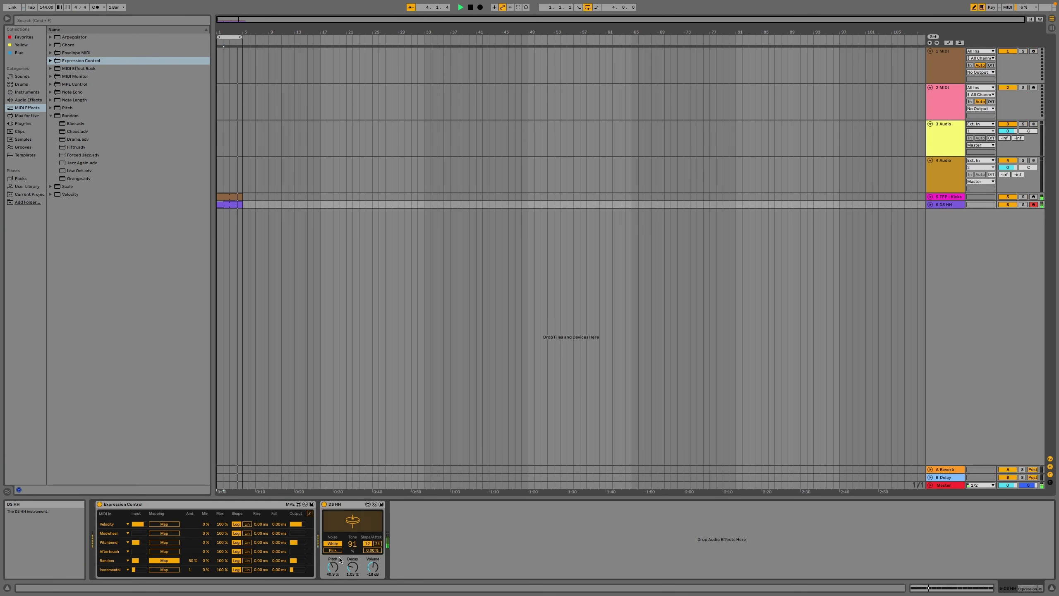
left_click(353, 567)
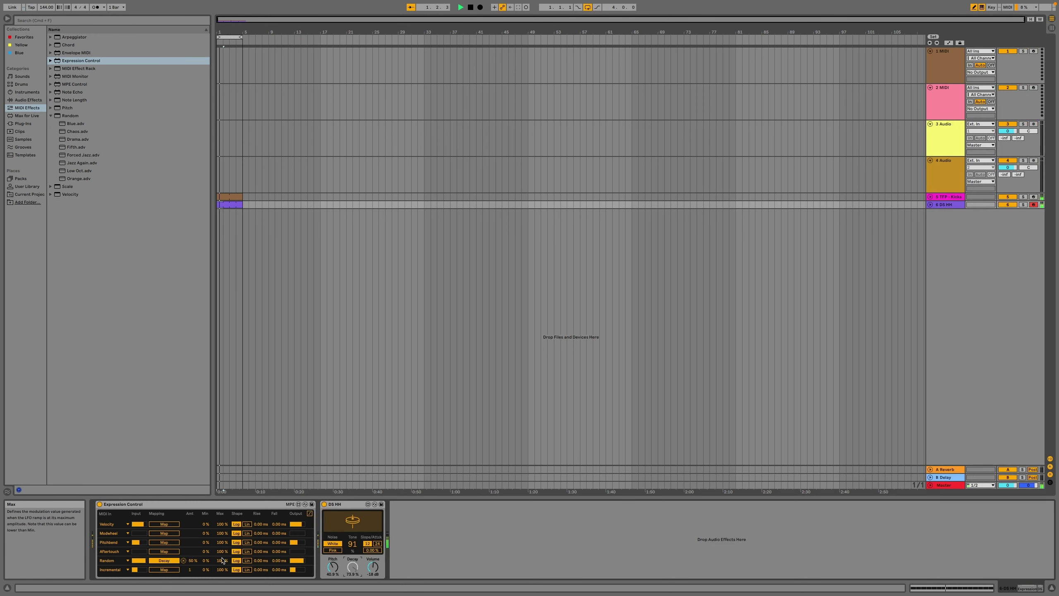
left_click_drag(221, 560, 220, 574)
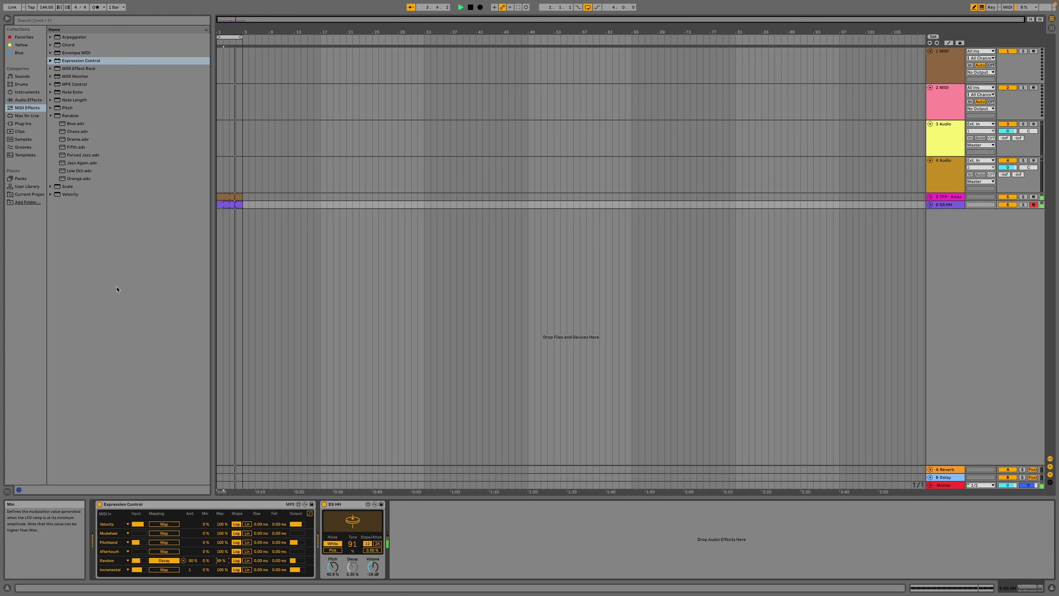
Add an LFO modulator after the DS HH and map it to the hi-hat's Tone.
left_click(28, 100)
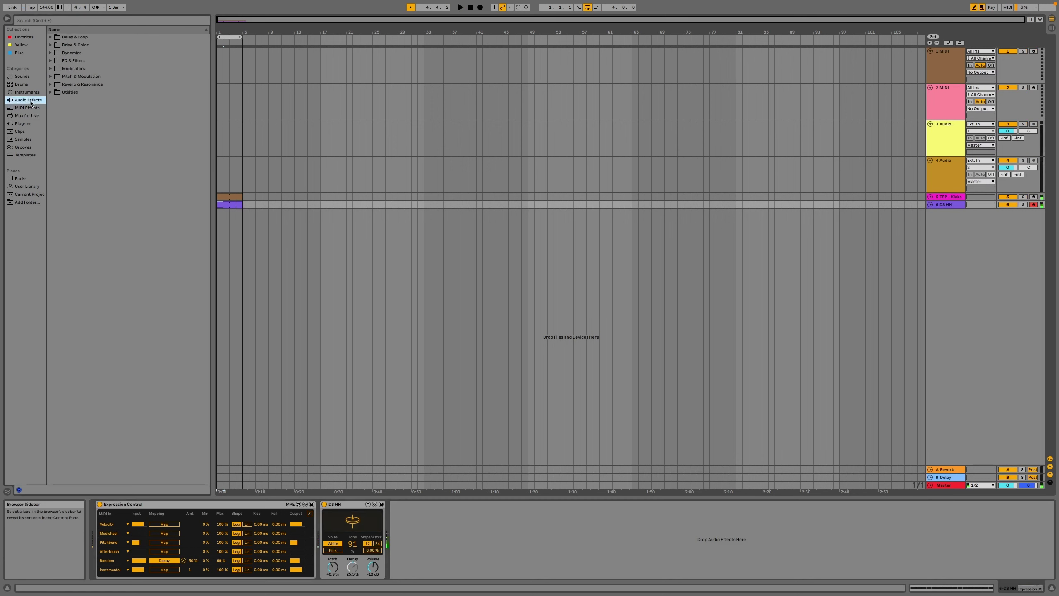
left_click(50, 77)
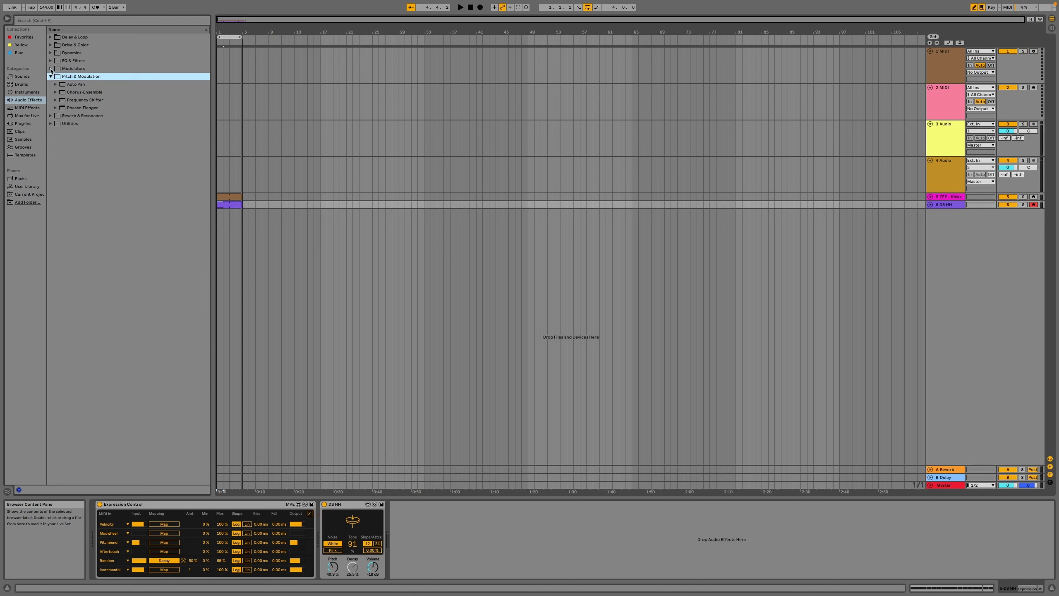
left_click(51, 70)
left_click(70, 85)
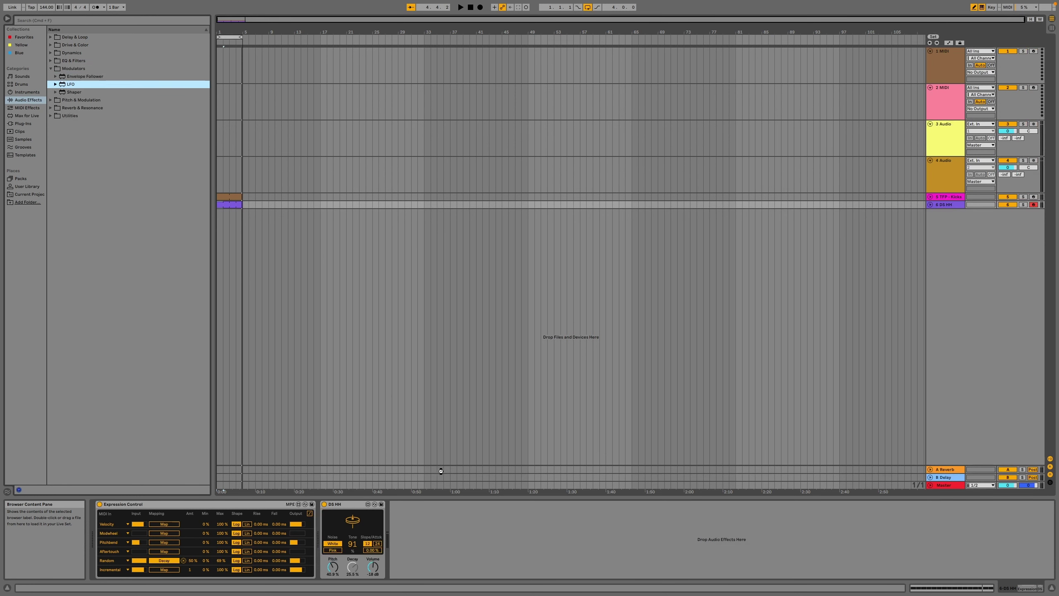
left_click_drag(441, 471, 433, 536)
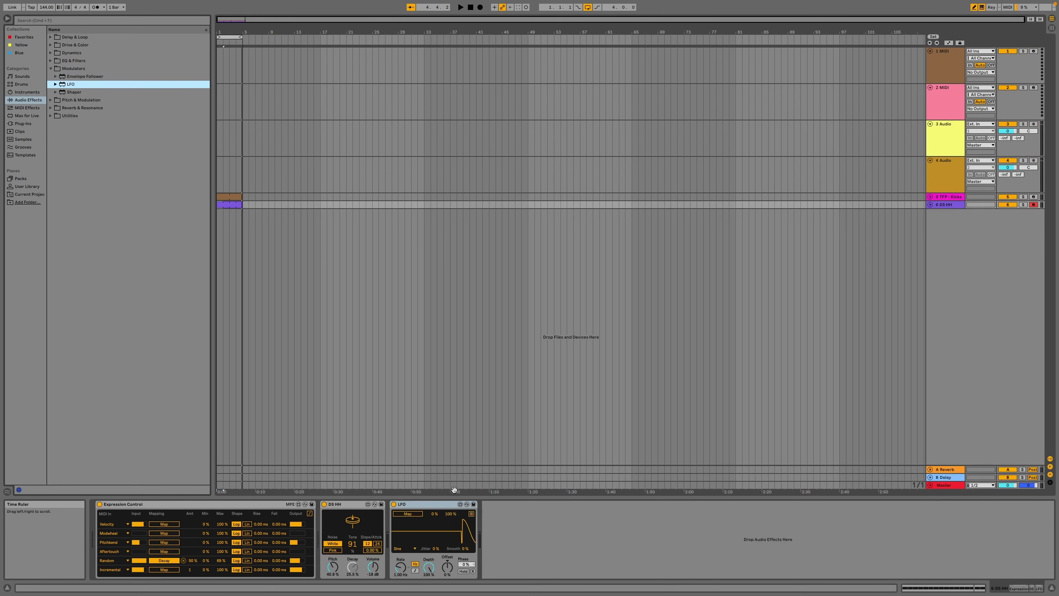
left_click(361, 544)
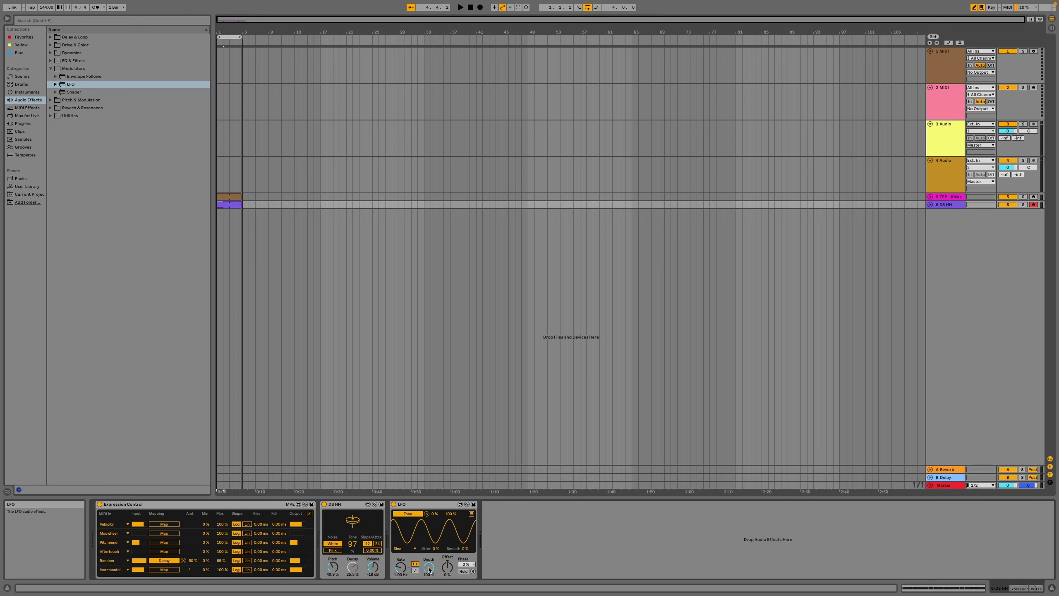
Slow the LFO's rate, reduce its depth to about 54%, and raise its offset to about 21%.
left_click_drag(401, 567, 401, 589)
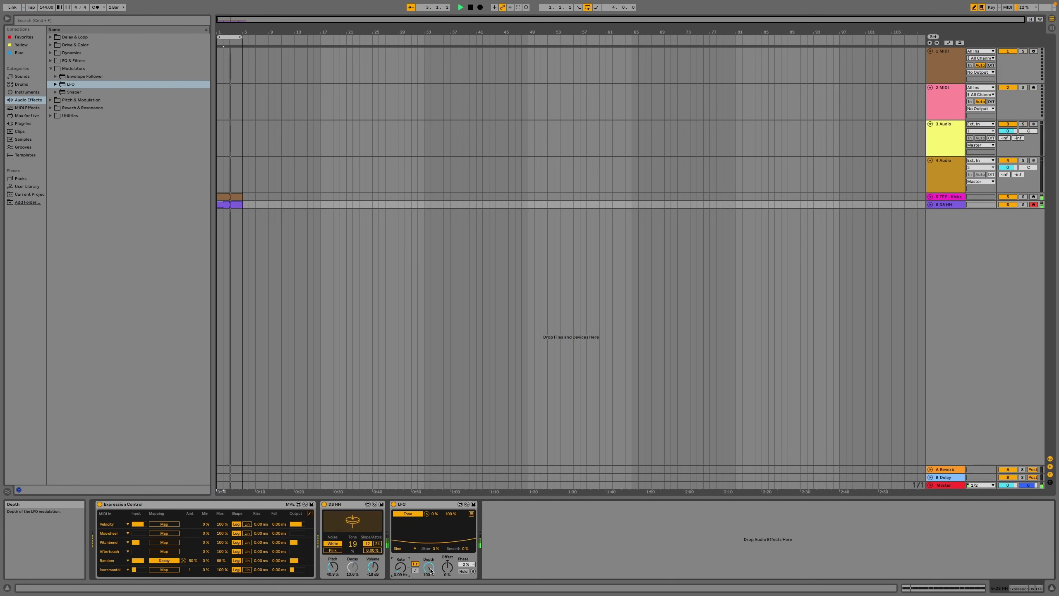
left_click_drag(432, 572, 432, 589)
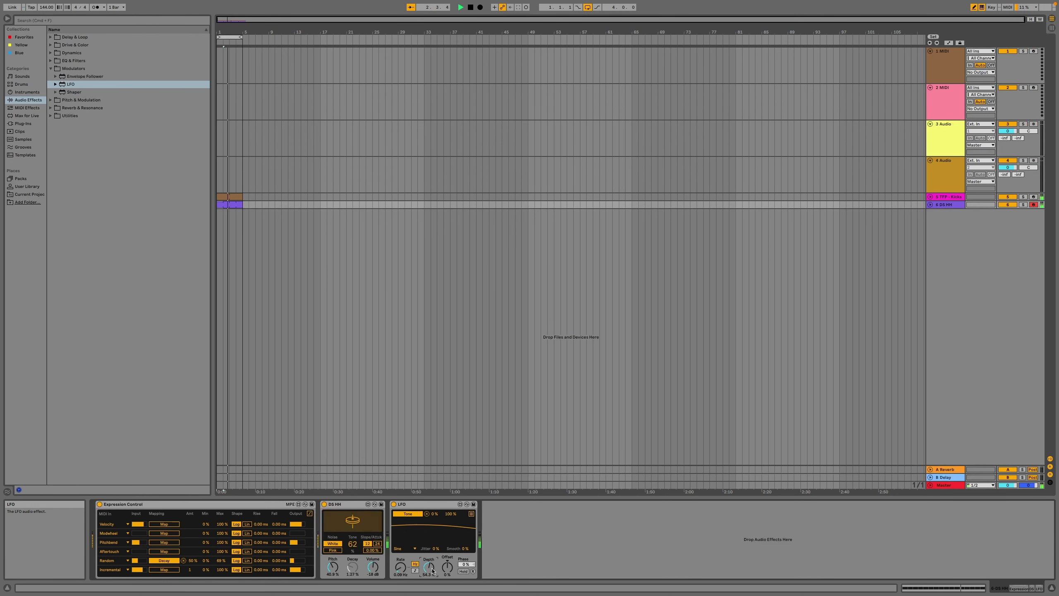
left_click_drag(449, 573, 453, 568)
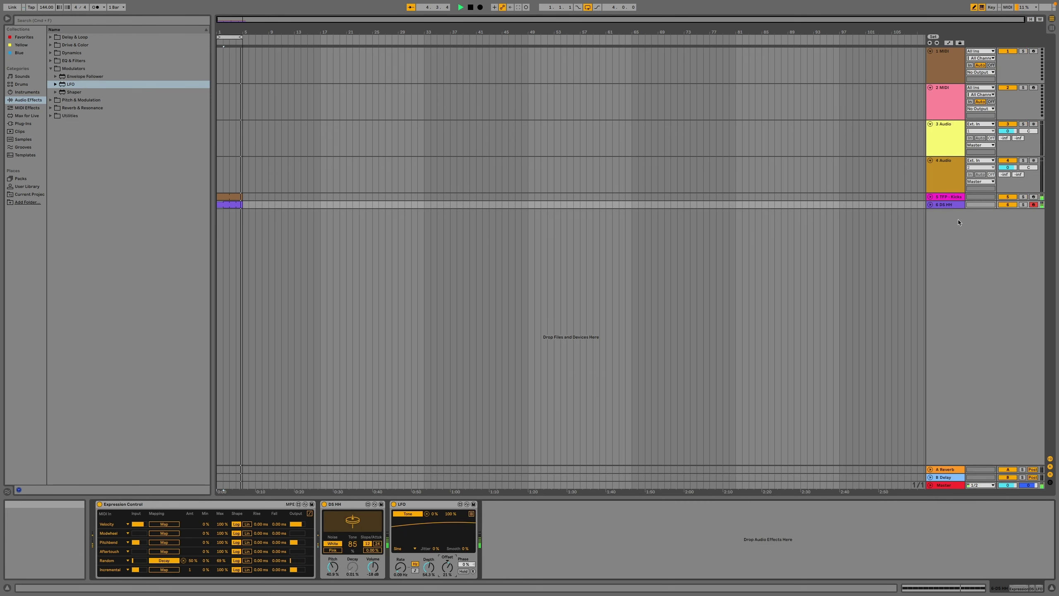
On the kicks Sampler, enable the pitch envelope with an amount of +18 st, transpose by -12 st, and reshape the envelope curve.
left_click(955, 201)
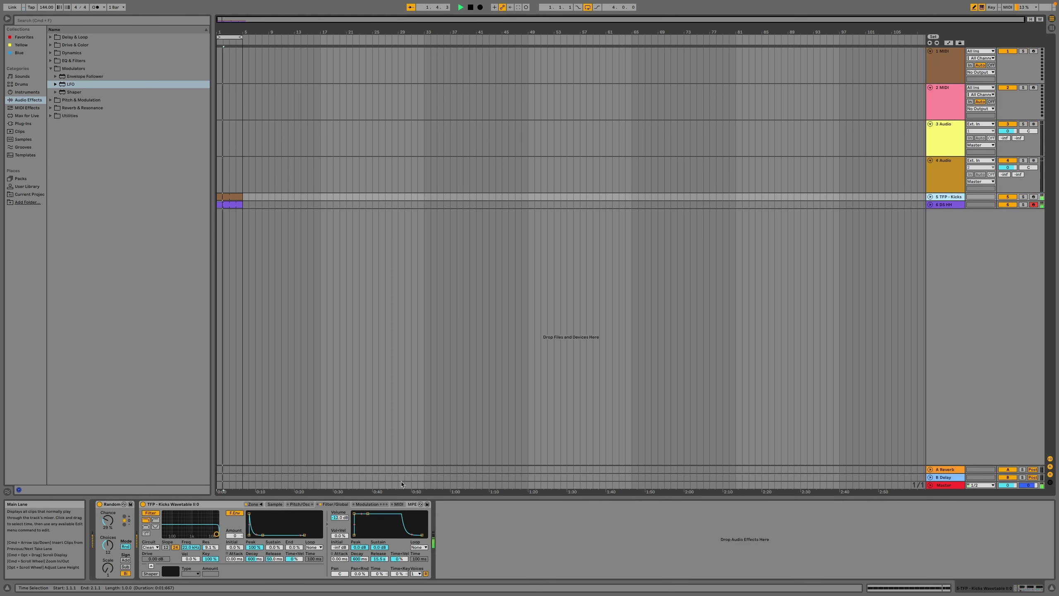
left_click(298, 504)
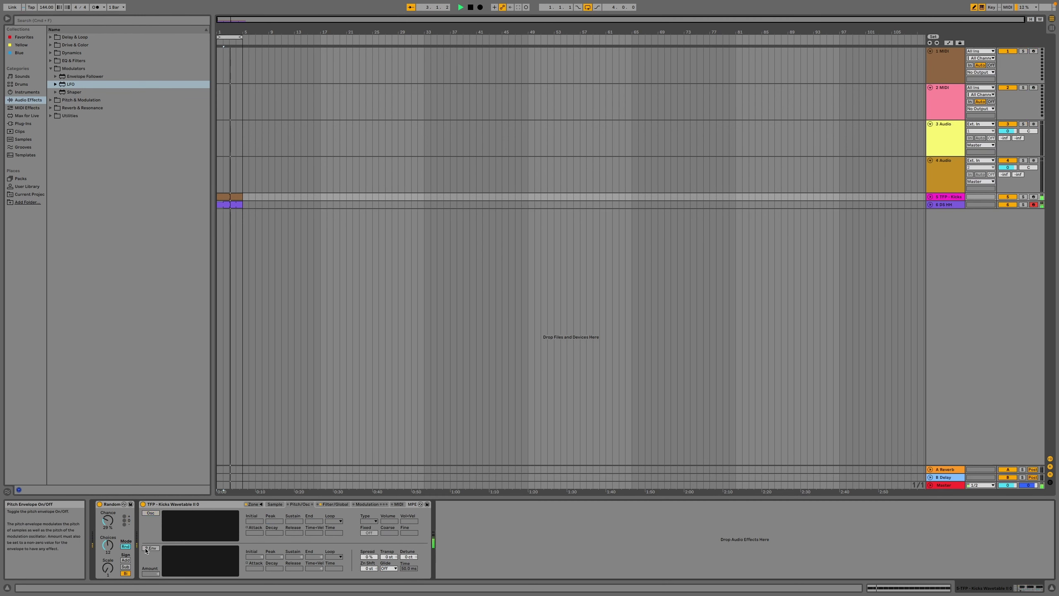
left_click(147, 550)
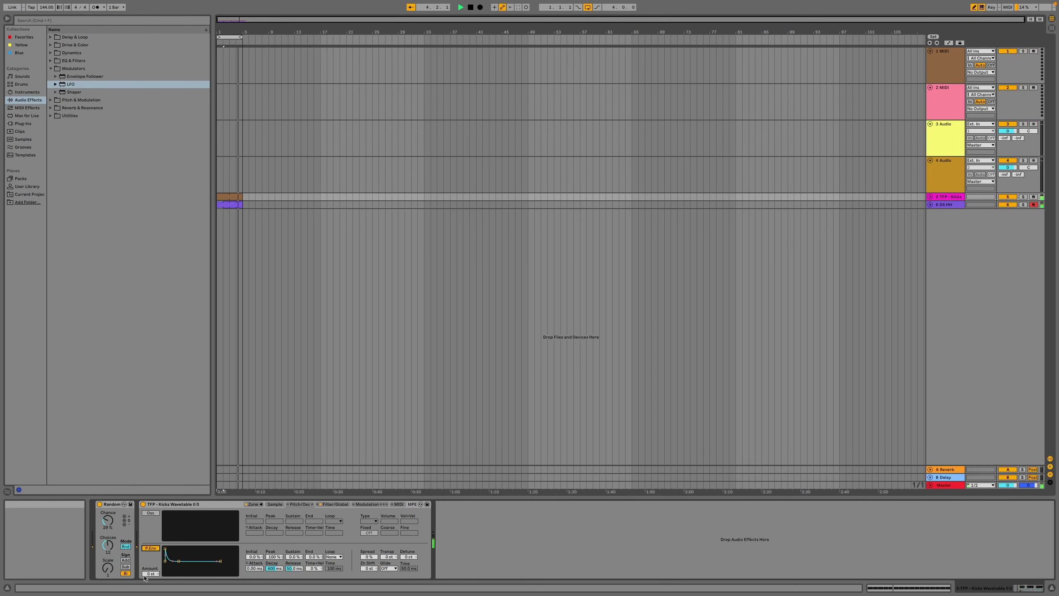
left_click_drag(150, 574, 150, 568)
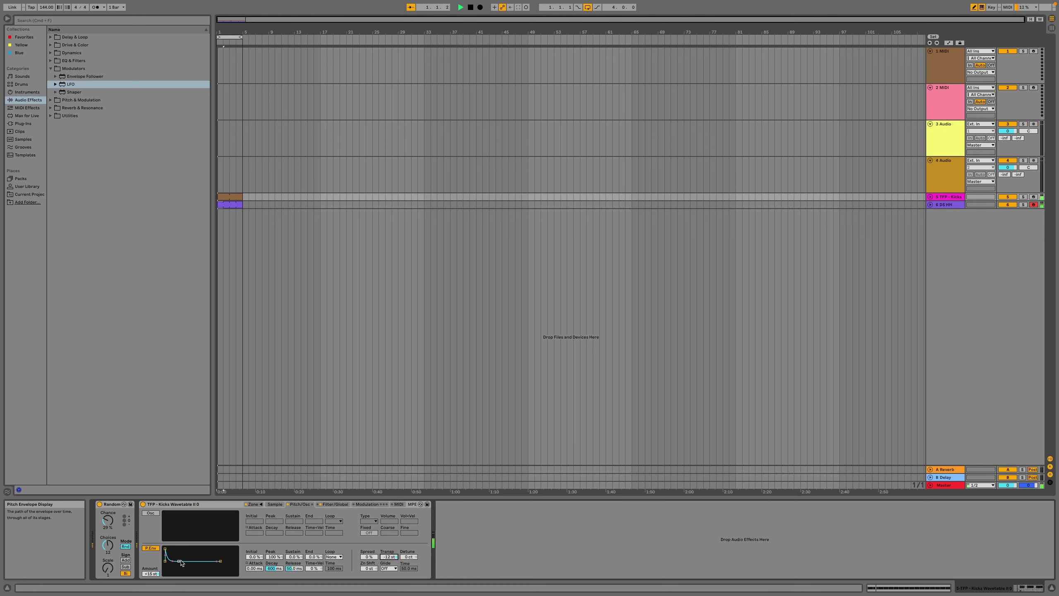
left_click_drag(178, 561, 169, 552)
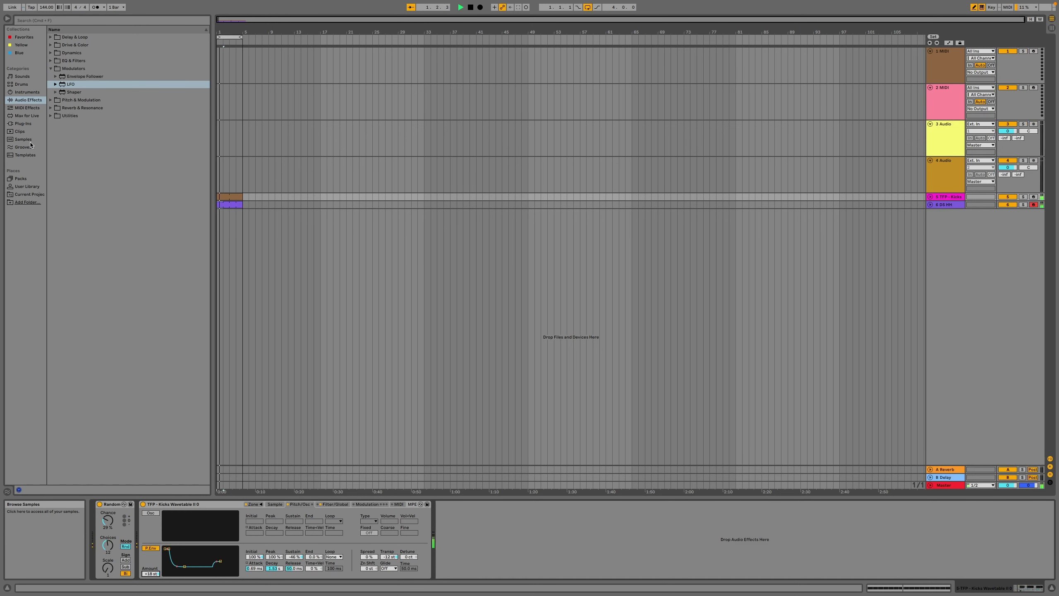
Search the User Library for "clap".
left_click(27, 186)
scroll(83, 82, "up", 1)
scroll(83, 81, "up", 20)
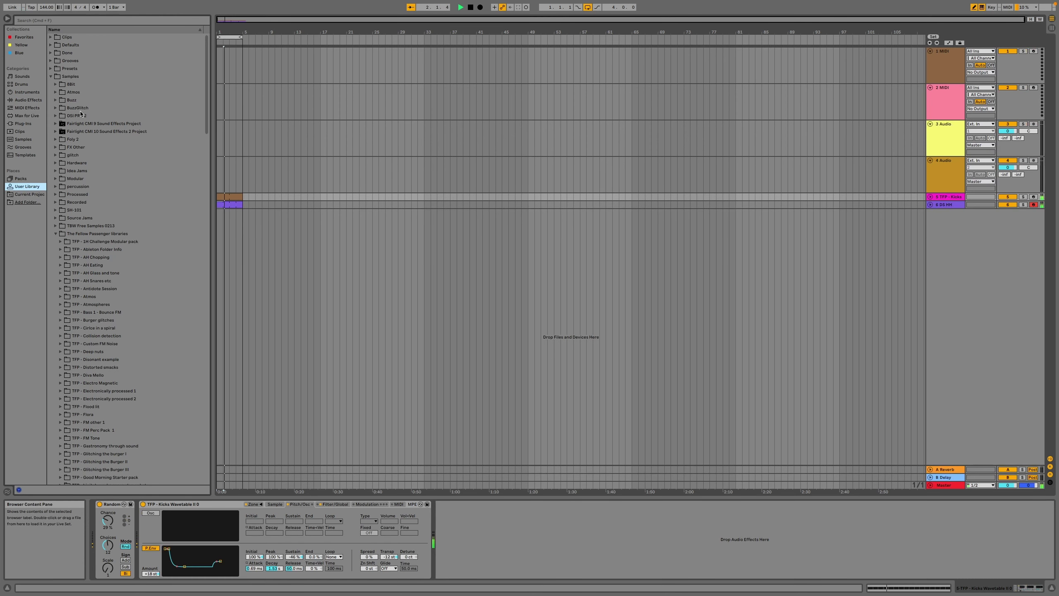
left_click(50, 21)
type("c")
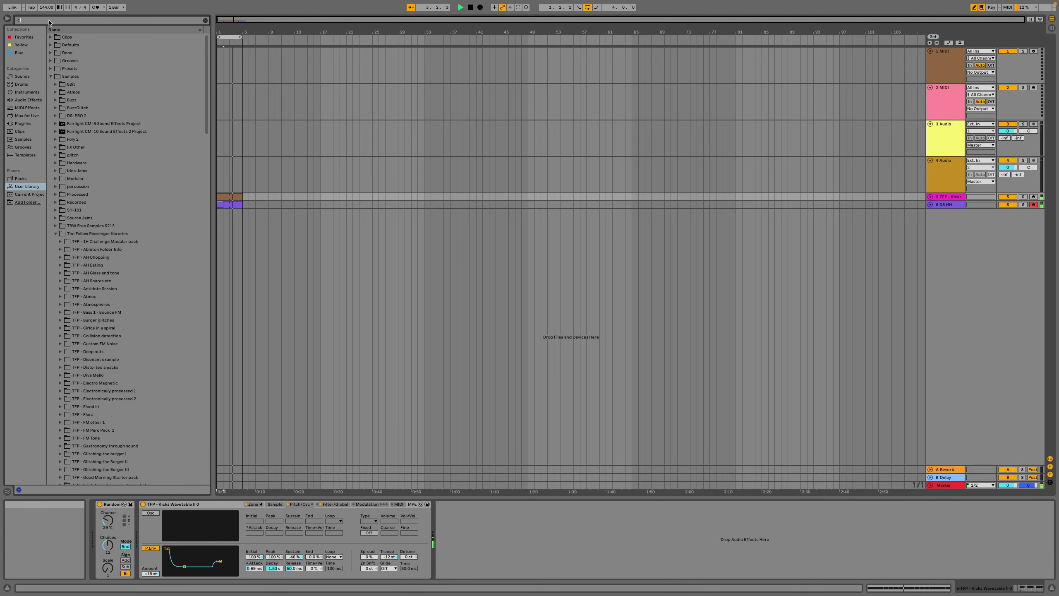
type("lap")
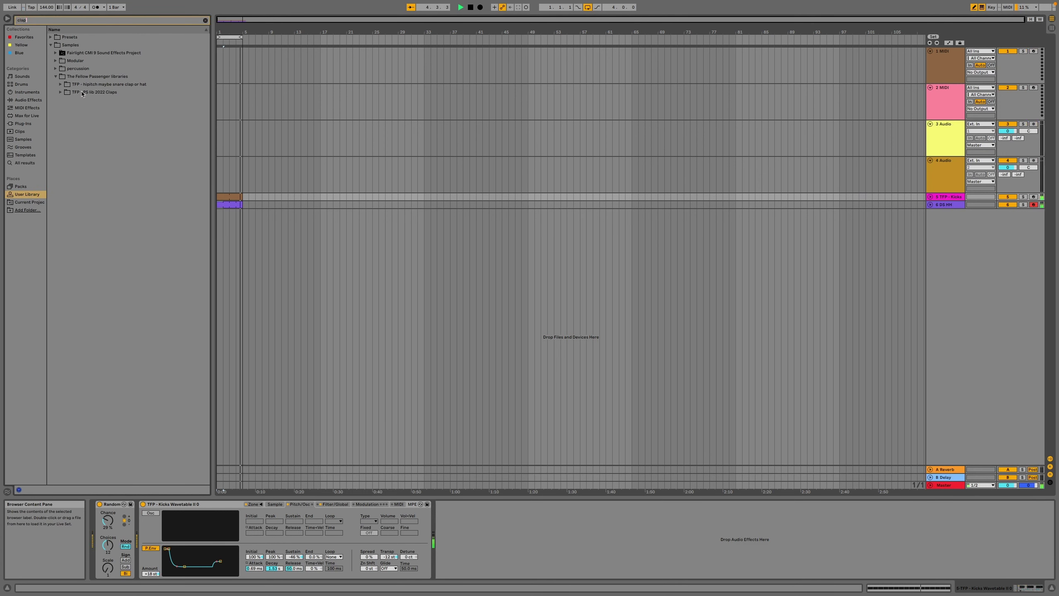
left_click(56, 68)
left_click(60, 77)
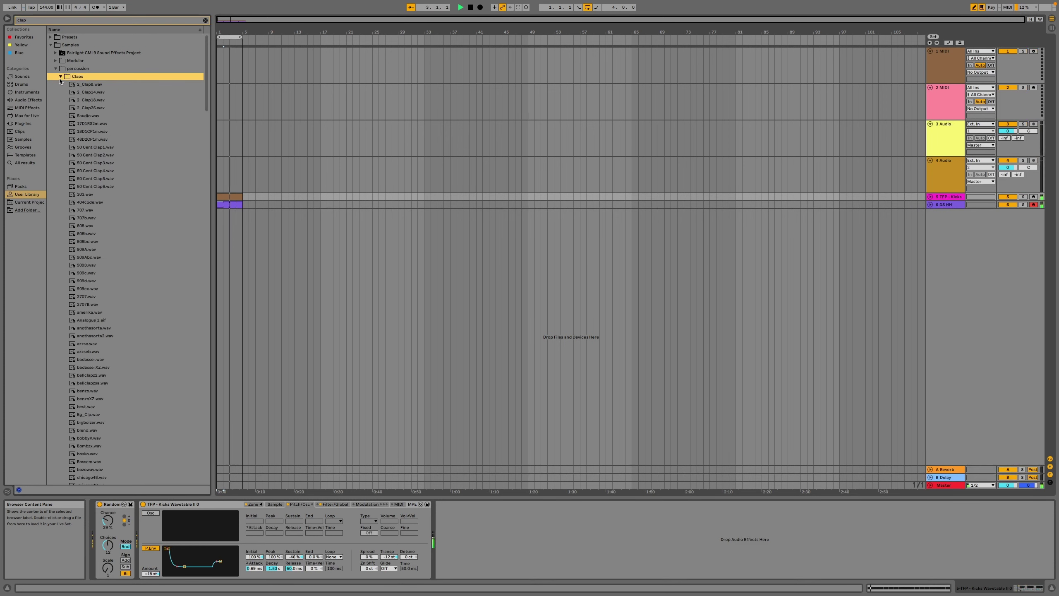
left_click(60, 77)
left_click(50, 44)
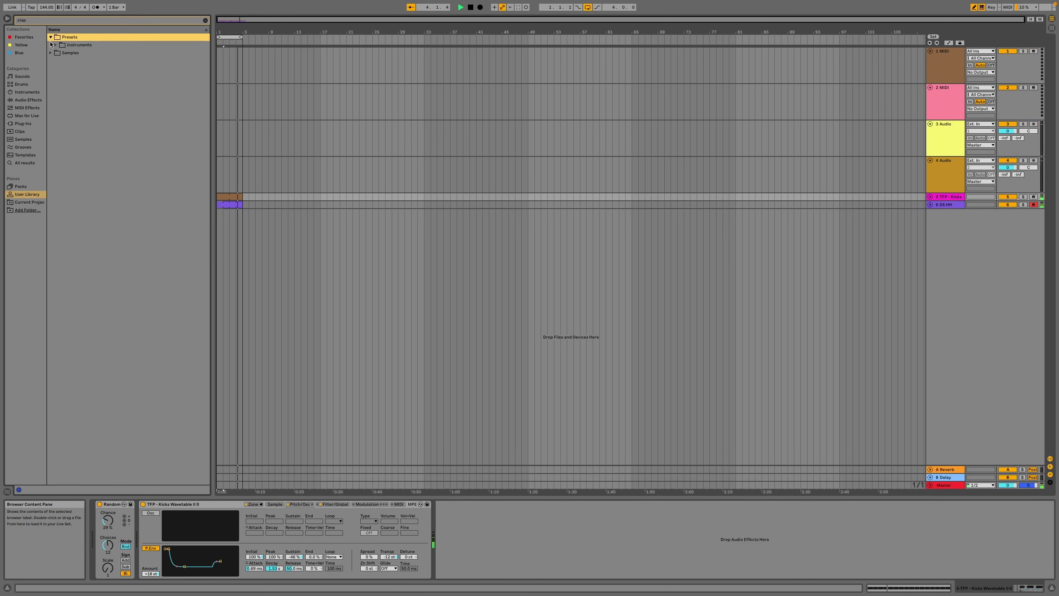
Add the TFP - Clap Machine preset from the Percussion instrument presets on a new track below the hi-hat.
left_click(50, 37)
left_click(55, 44)
left_click(60, 60)
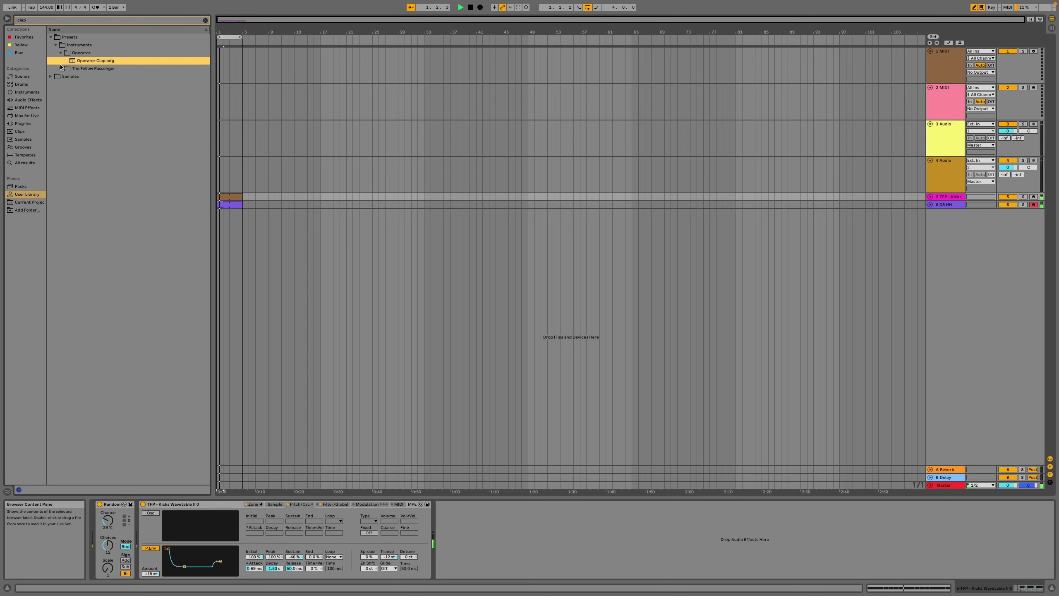
left_click(65, 68)
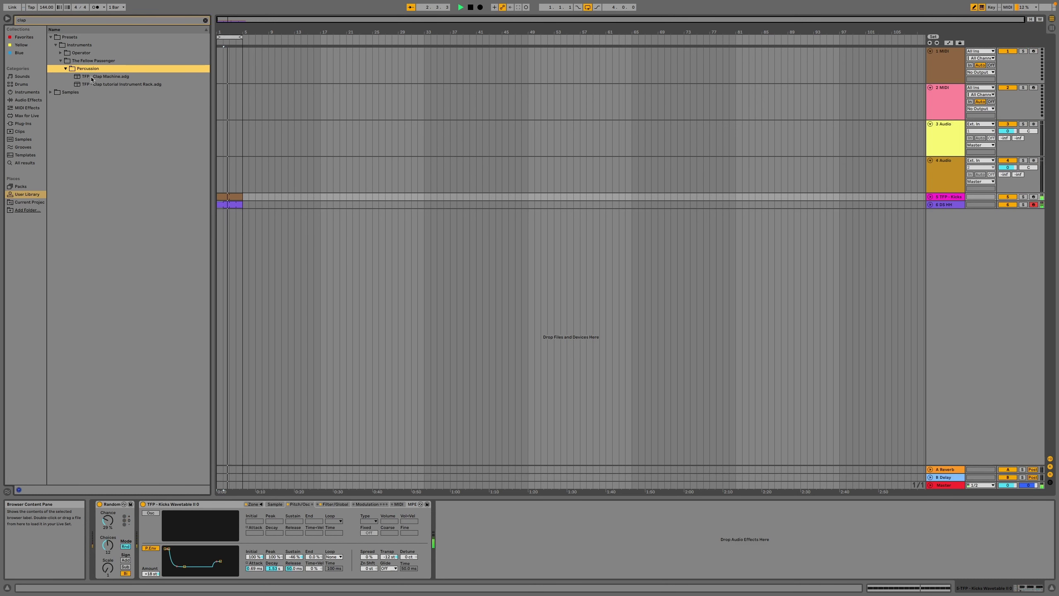
left_click_drag(92, 77, 295, 265)
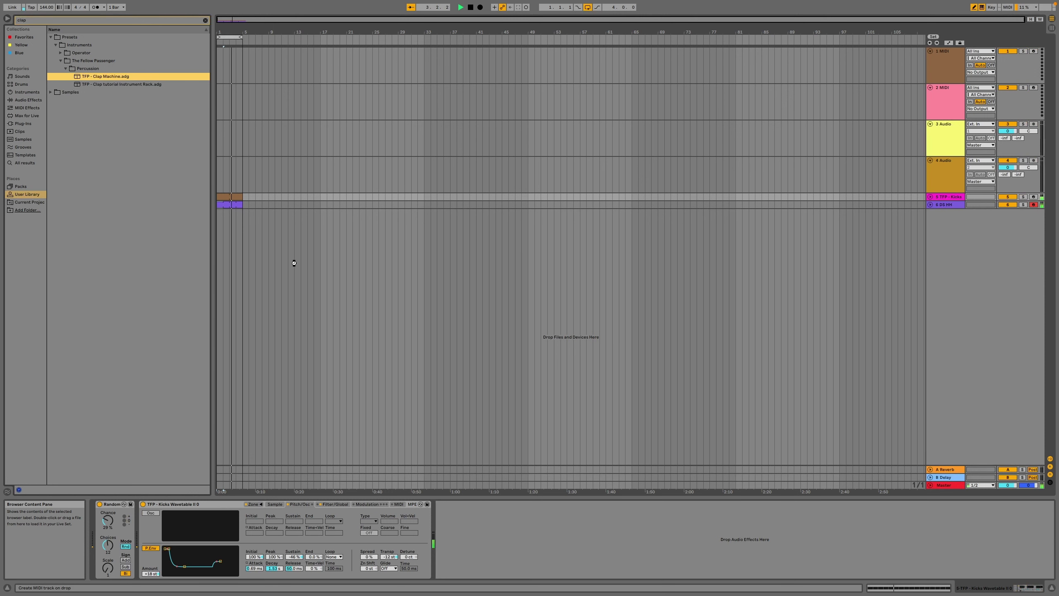
left_click_drag(294, 263, 294, 263)
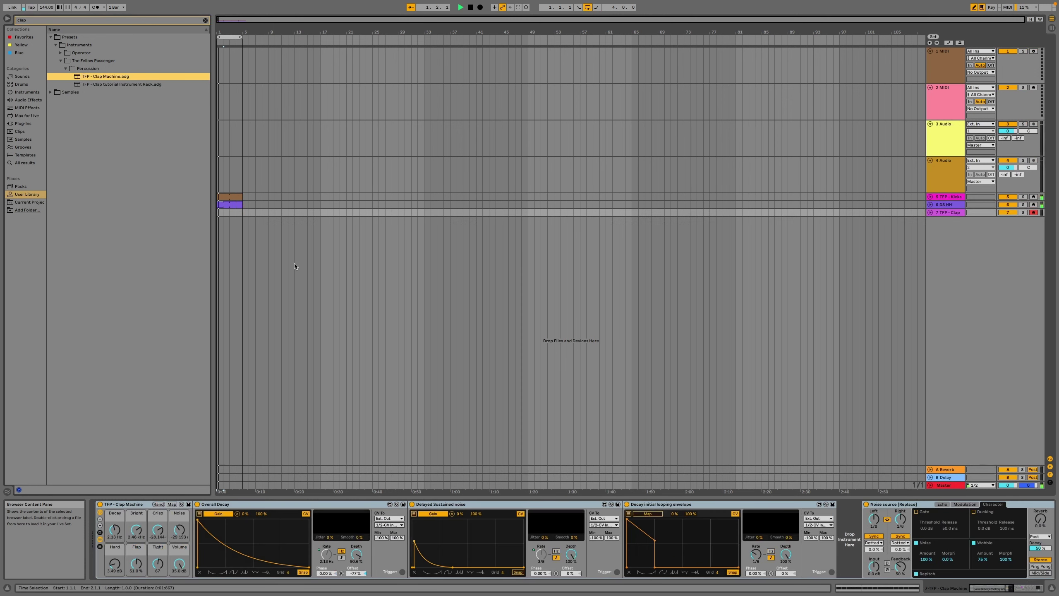
Create a two-bar MIDI clip at bar 1 of the clap track and open it for note editing.
double_click(229, 214)
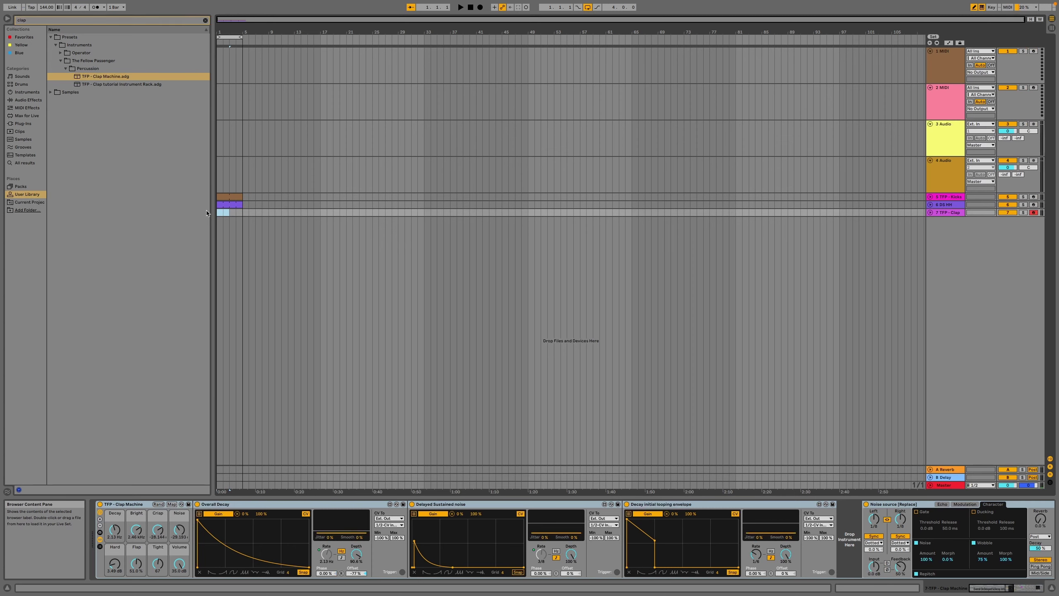
left_click(309, 480)
left_click(367, 480)
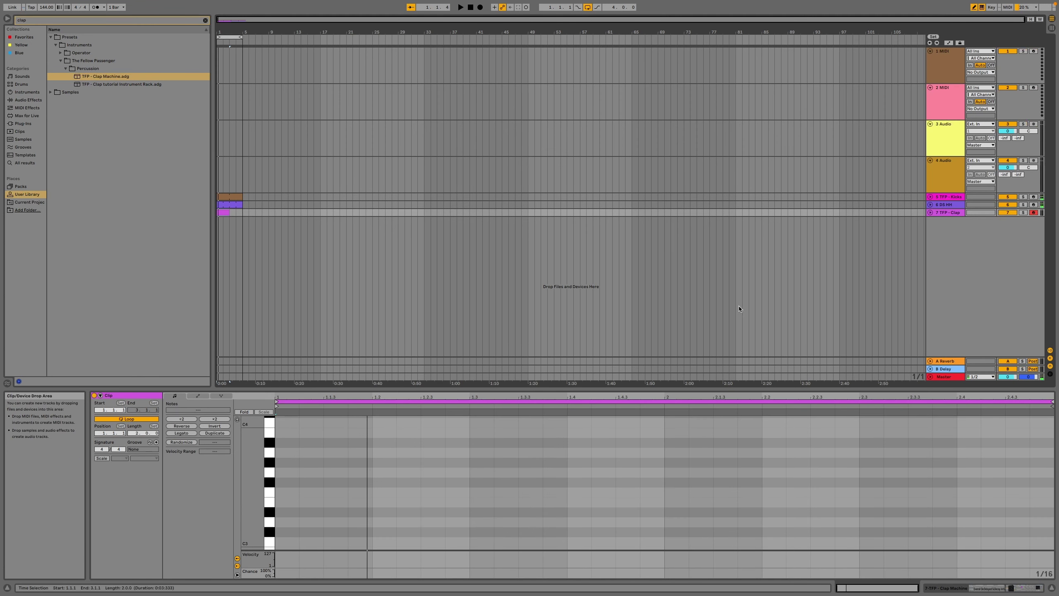
Place C3 sixteenth notes at 1.3.3 and 2.4.3 in the clap clip and extend the clip to four bars.
left_click(529, 540)
key("space")
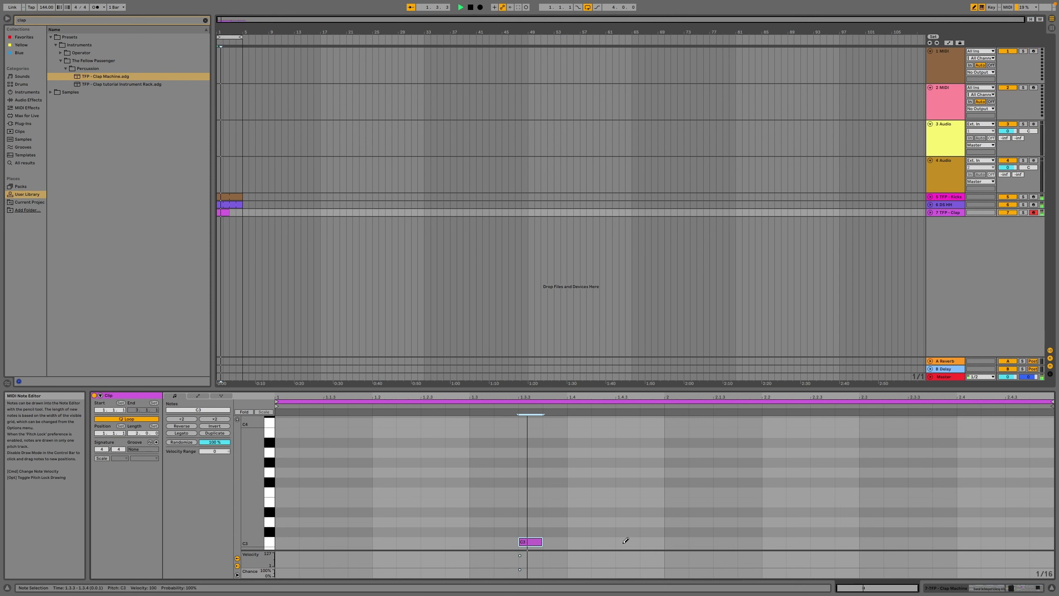
left_click(1016, 542)
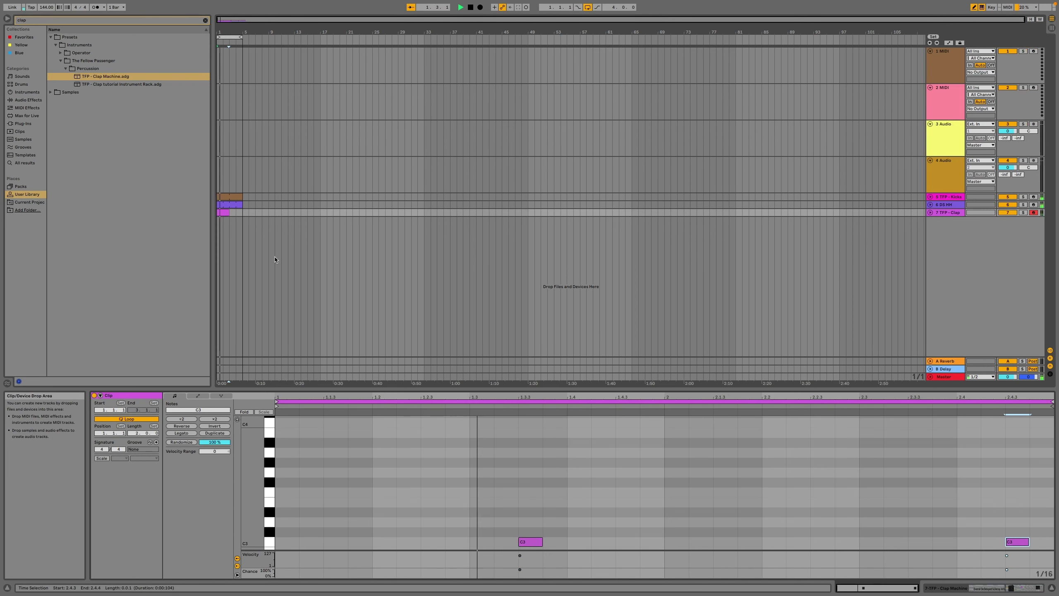
left_click_drag(224, 213, 240, 213)
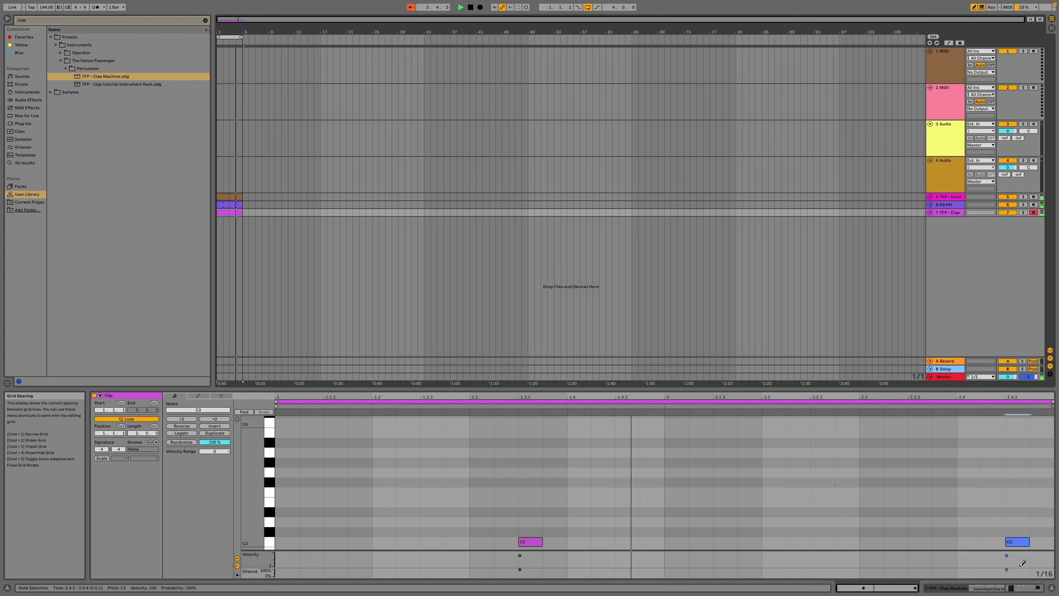
Adjust the Clap Machine's Decay and Bright macros, with Crisp at about -25.4 dB, Noise about -21.4 dB and Flap about 70%.
left_click(1020, 588)
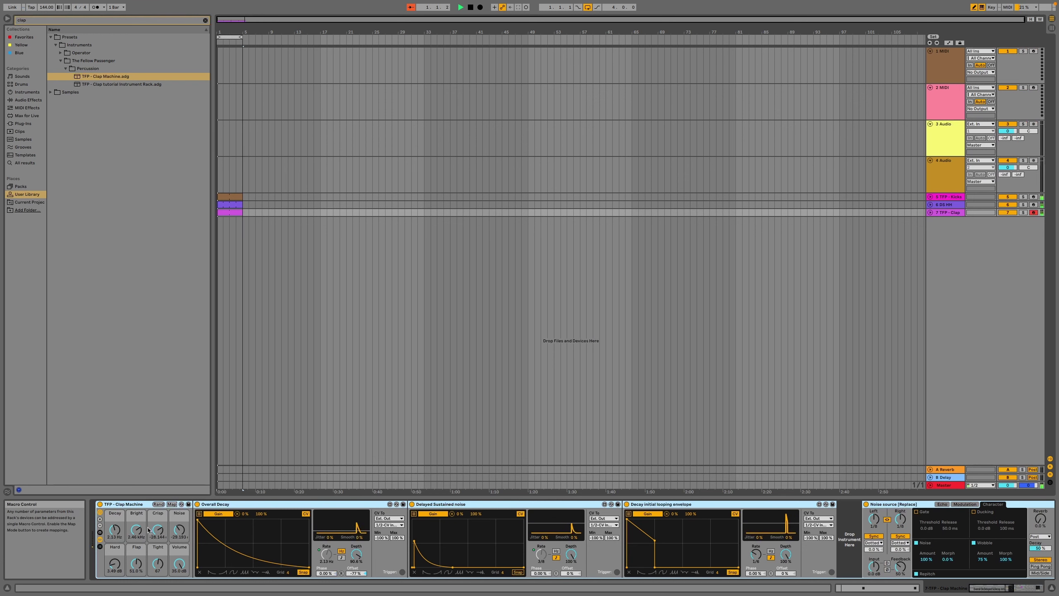
left_click_drag(115, 532, 139, 562)
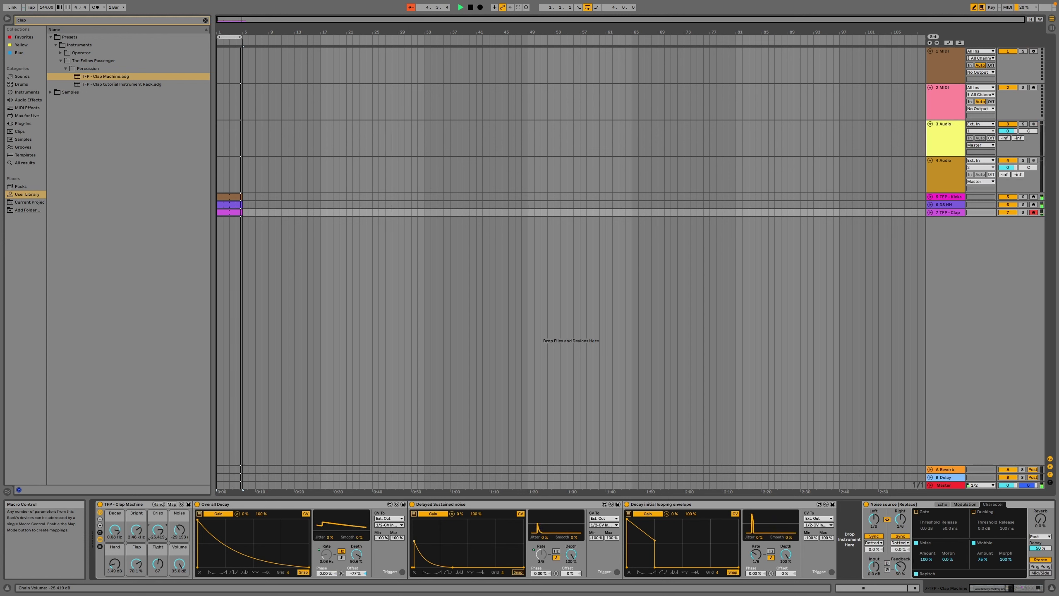
left_click_drag(179, 531, 179, 524)
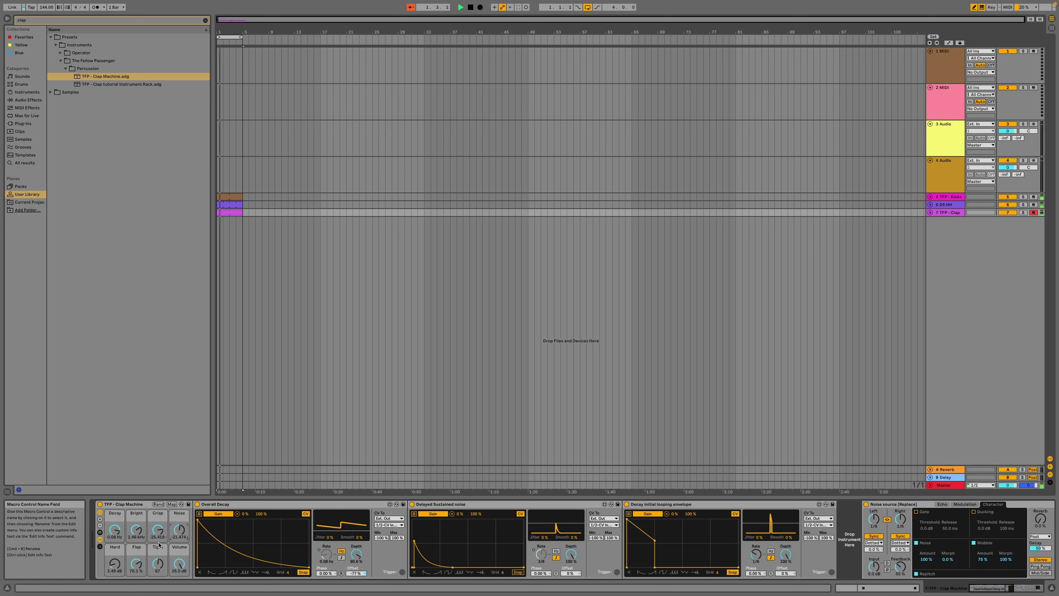
mouse_move(136, 530)
left_mouse_down()
mouse_move(136, 542)
mouse_move(137, 513)
mouse_move(139, 535)
left_mouse_up()
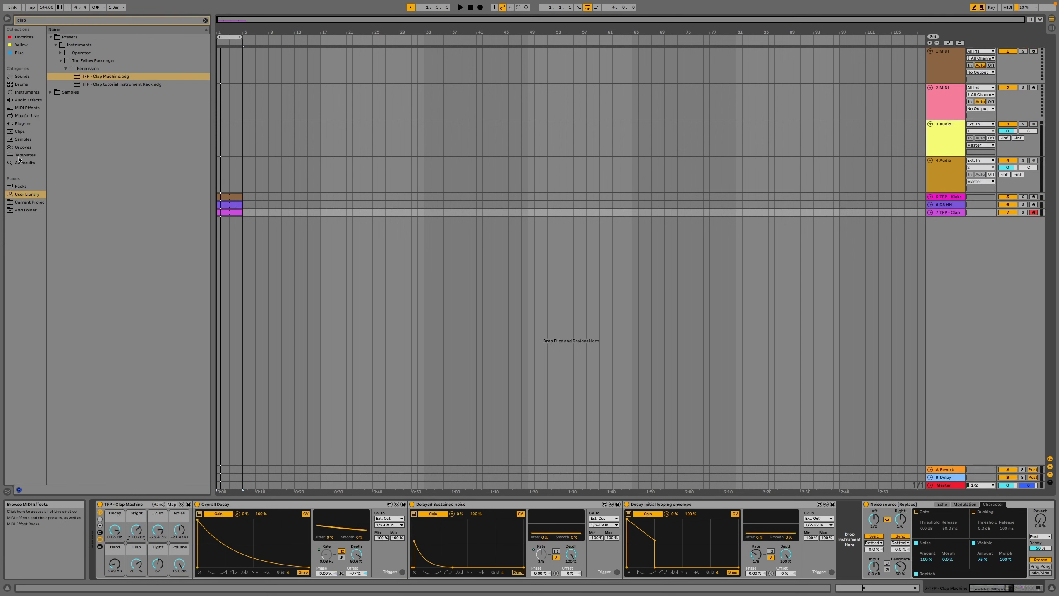
Load the ValhallaVintageVerb plug-in from the local VST folder onto the clap track.
left_click(23, 124)
left_click(27, 115)
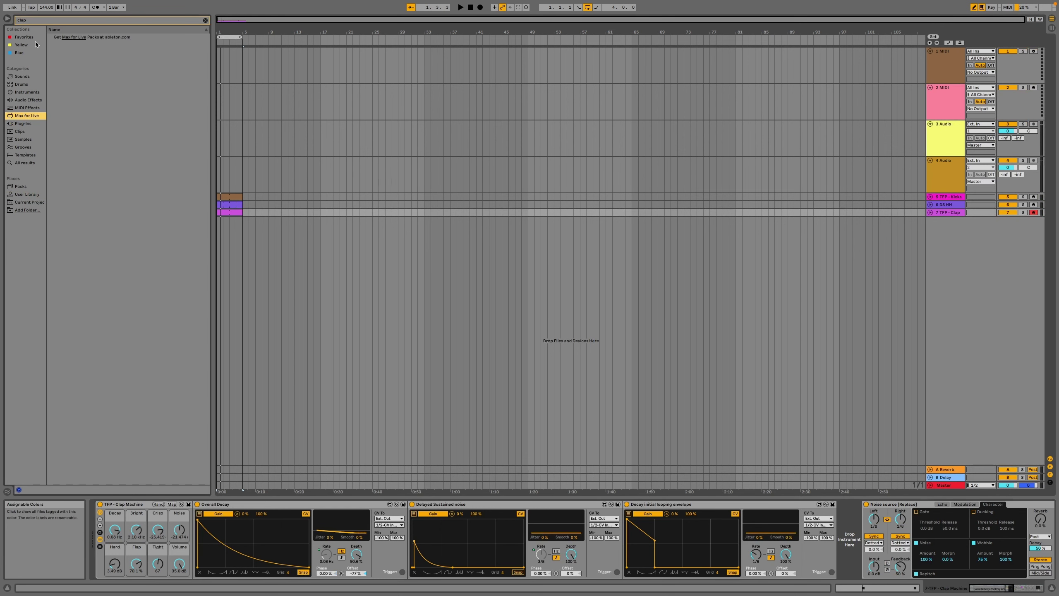
left_click(32, 21)
key("BackSpace")
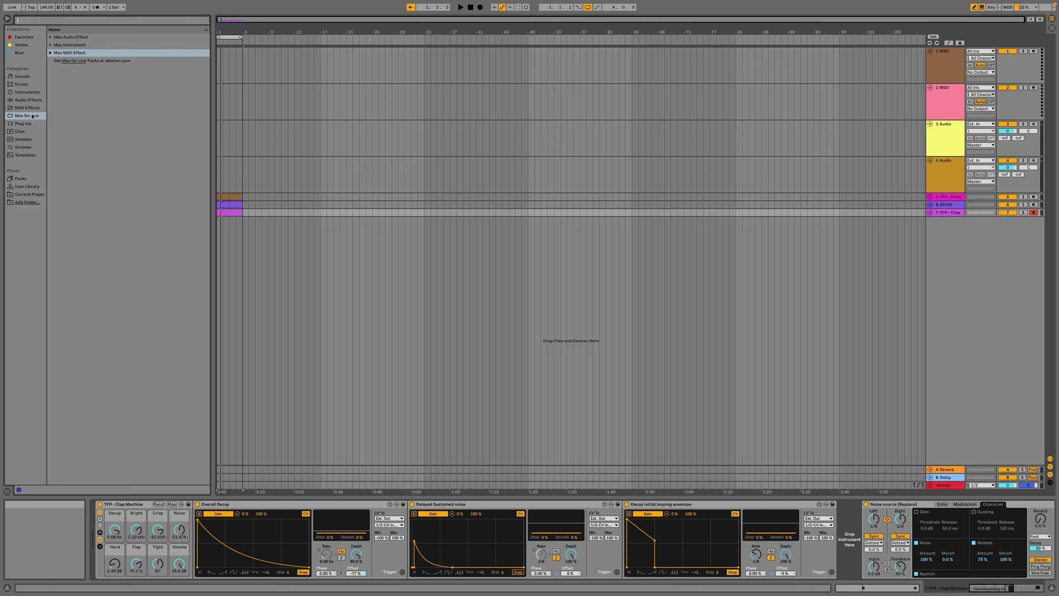
left_click(31, 126)
left_click(51, 45)
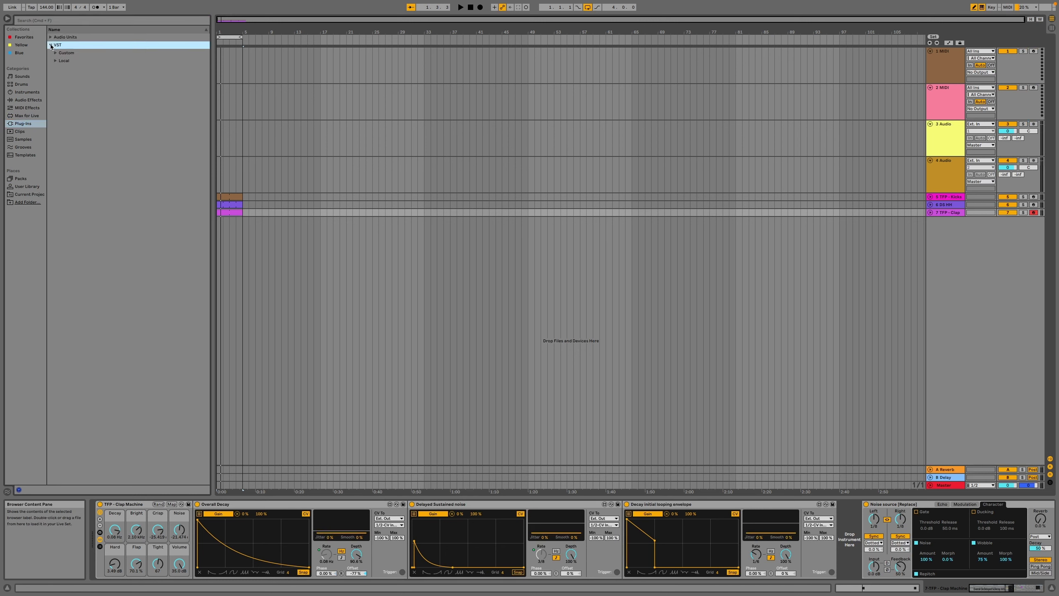
left_click(55, 61)
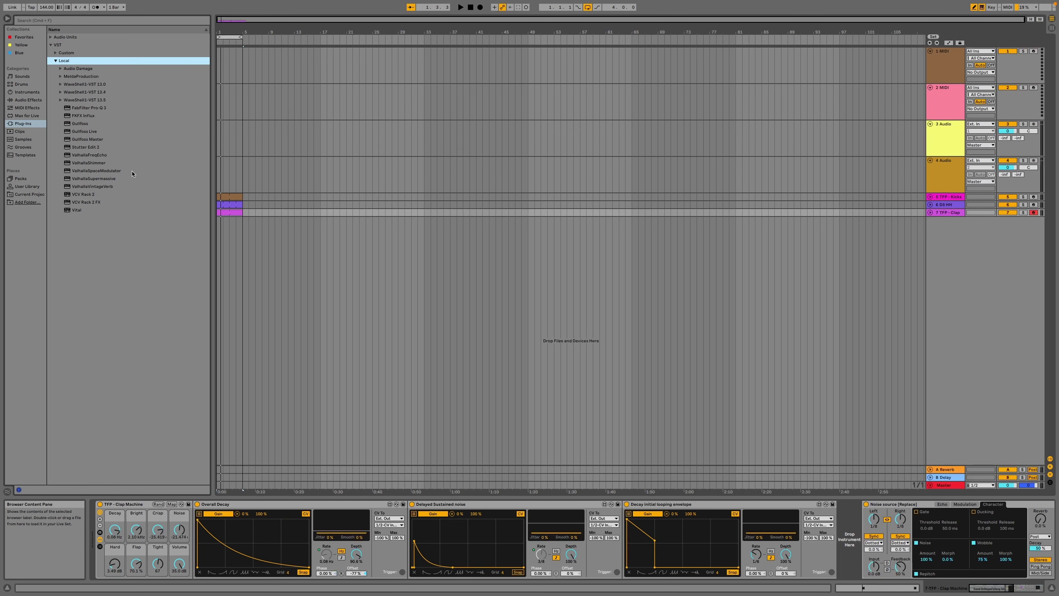
left_click(117, 187)
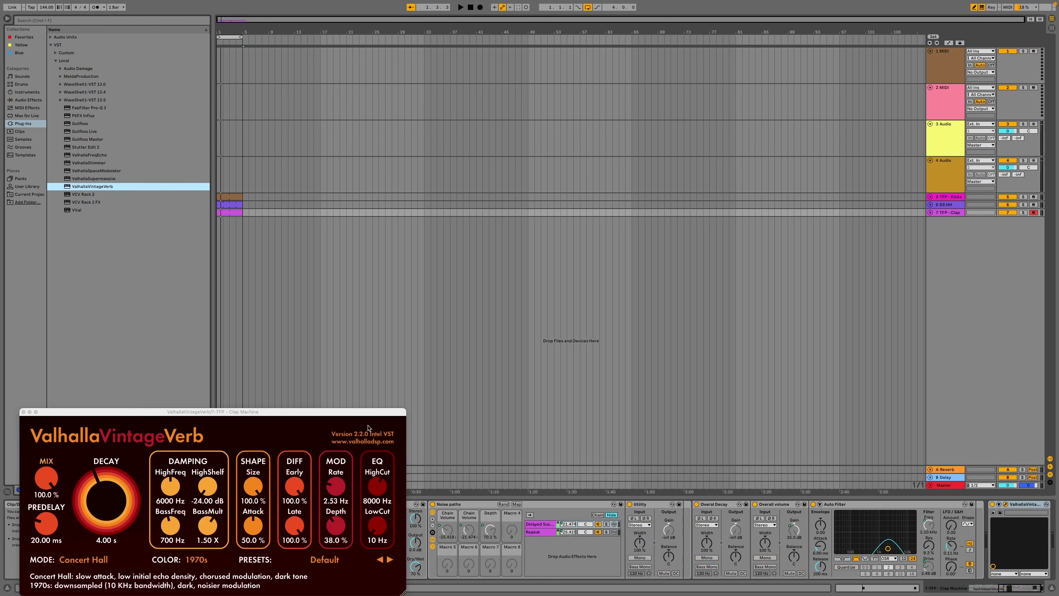
Set the clap's ValhallaVintageVerb to about 3.9% mix, 166 ms predelay and 5.53 s decay during playback, and close its window.
left_click_drag(46, 479, 47, 507)
key("space")
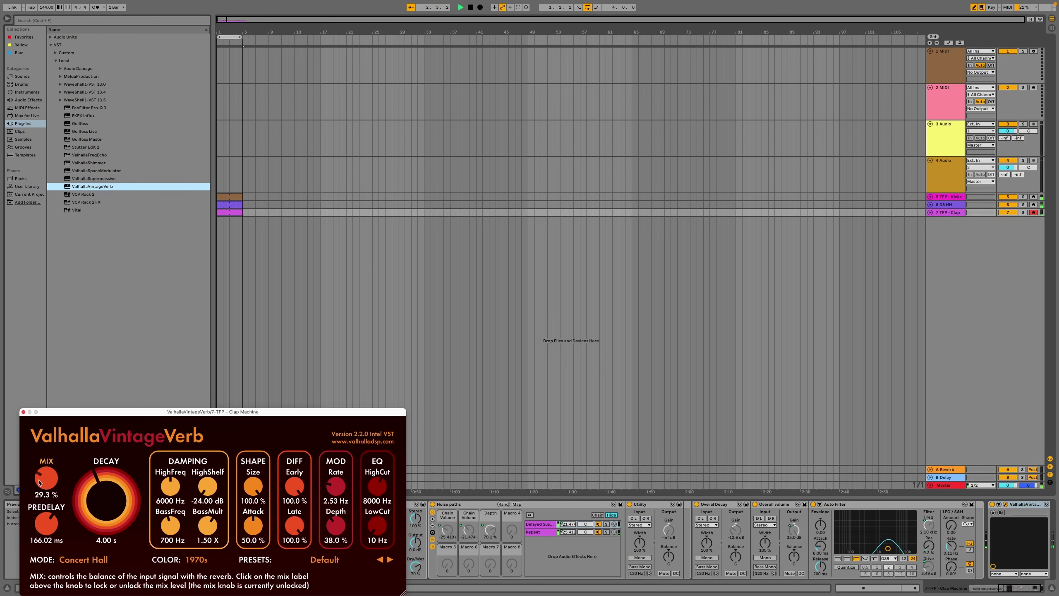
left_click_drag(45, 480, 40, 501)
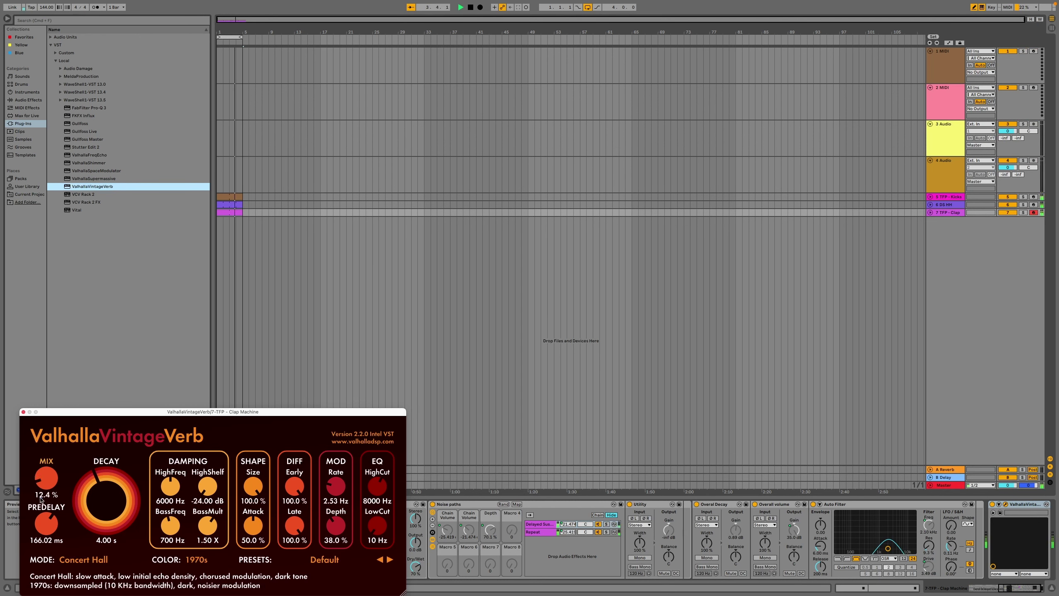
left_click_drag(111, 500, 110, 512)
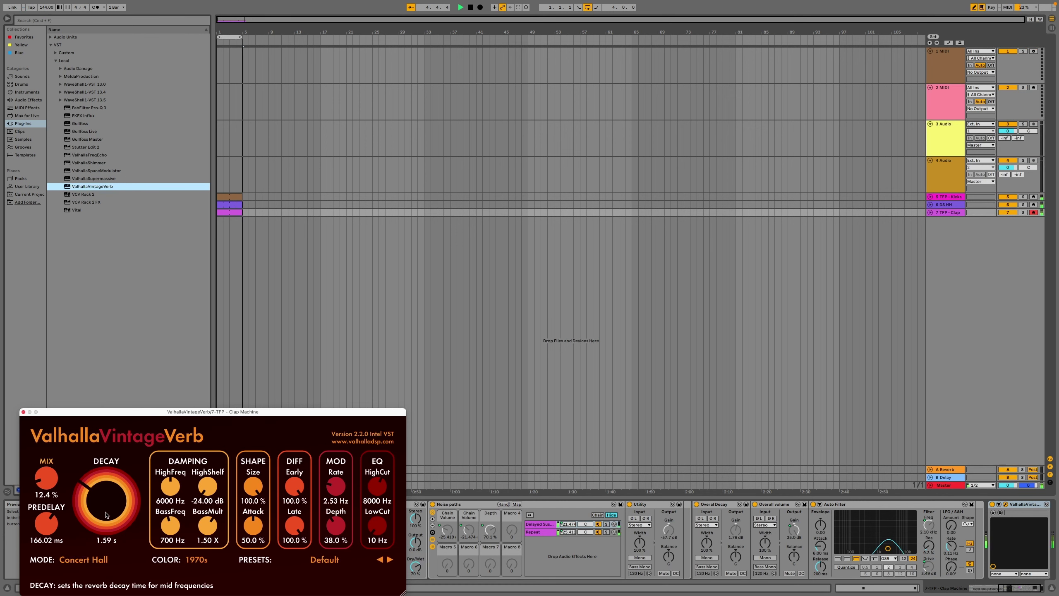
left_click_drag(52, 486, 107, 486)
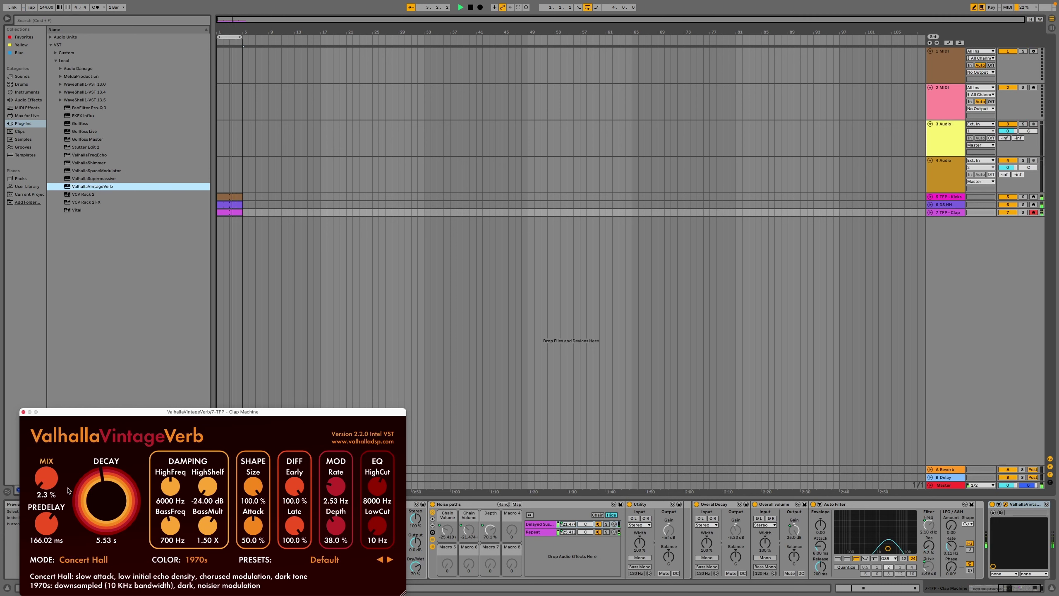
left_click_drag(51, 486, 51, 484)
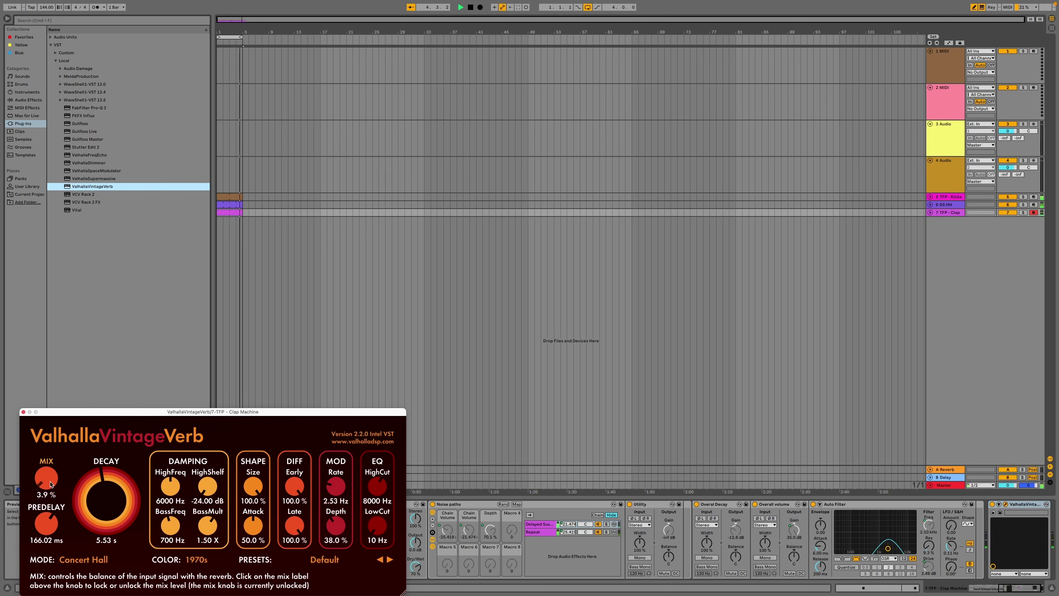
left_click(23, 412)
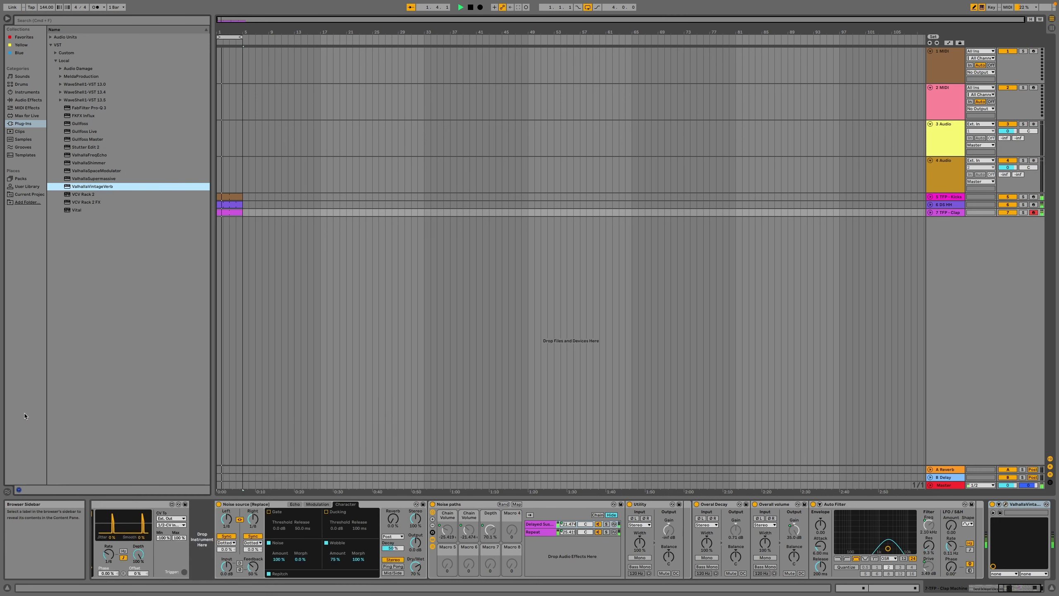
Group the kick, hi-hat and clap tracks and assign the group's colour to all grouped tracks and clips.
left_click(943, 198)
left_click(944, 214)
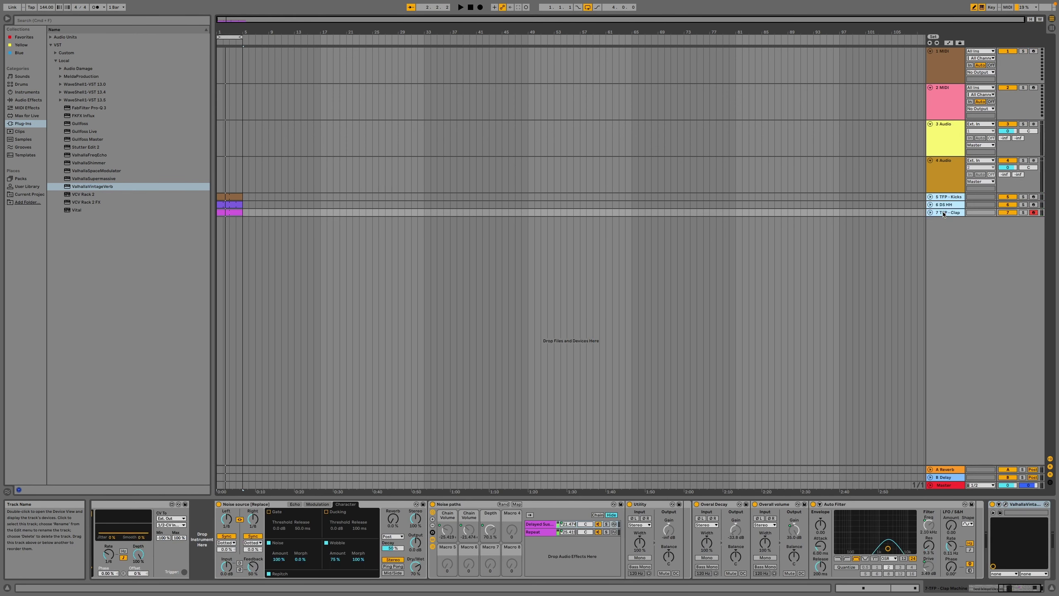
key("super+g")
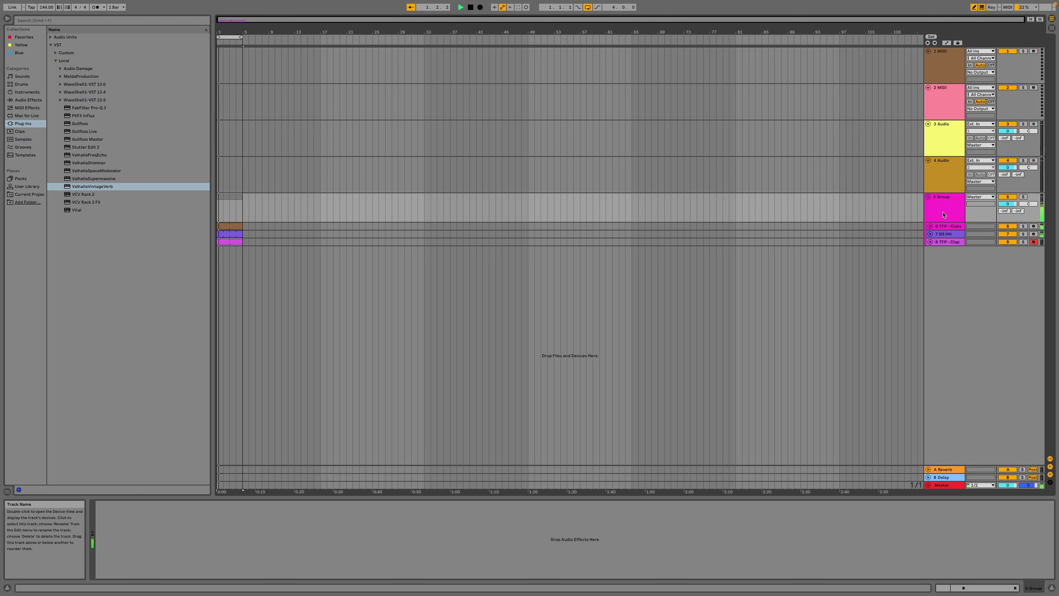
right_click(937, 203)
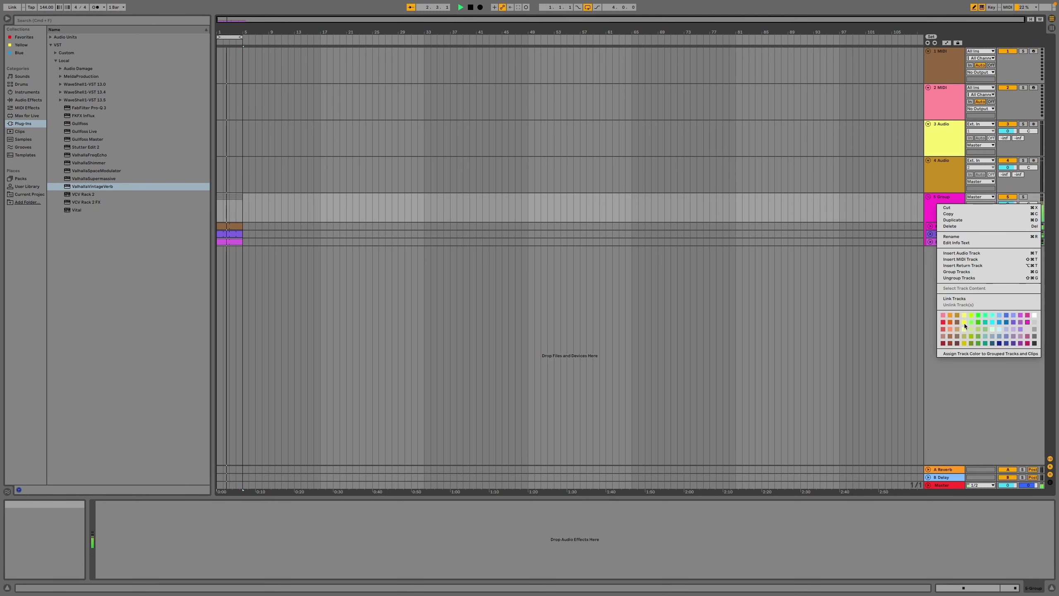
left_click(967, 354)
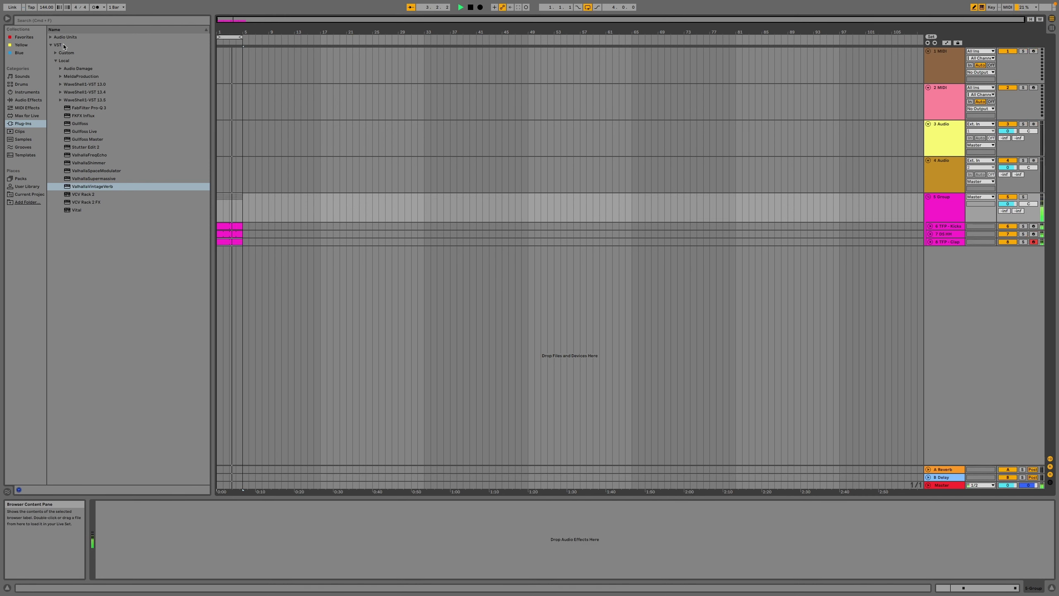
Add the MeldaProduction MComb Audio Unit to the drum group track.
left_click(51, 38)
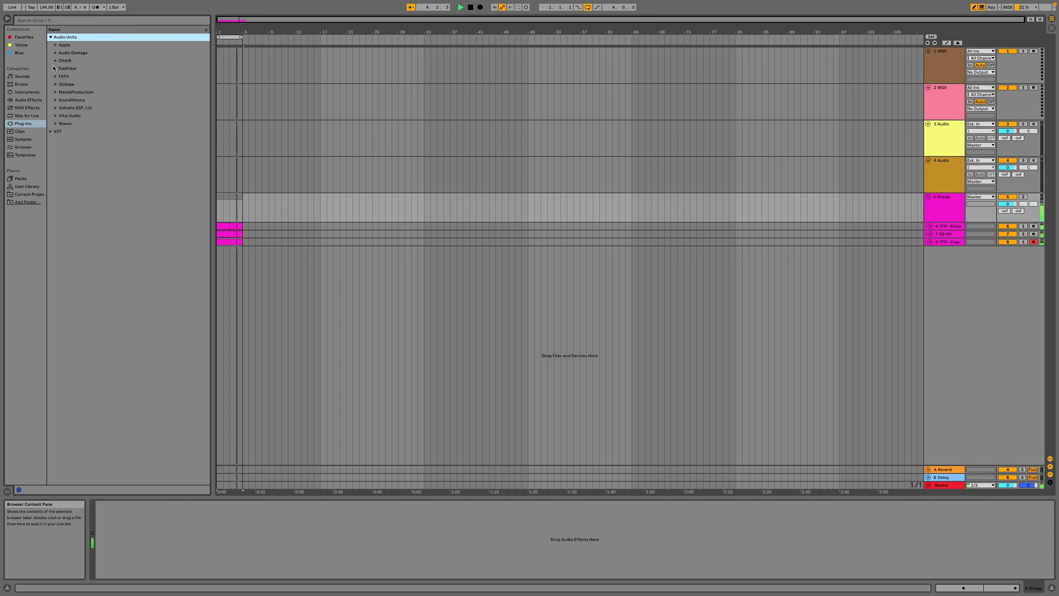
left_click(54, 94)
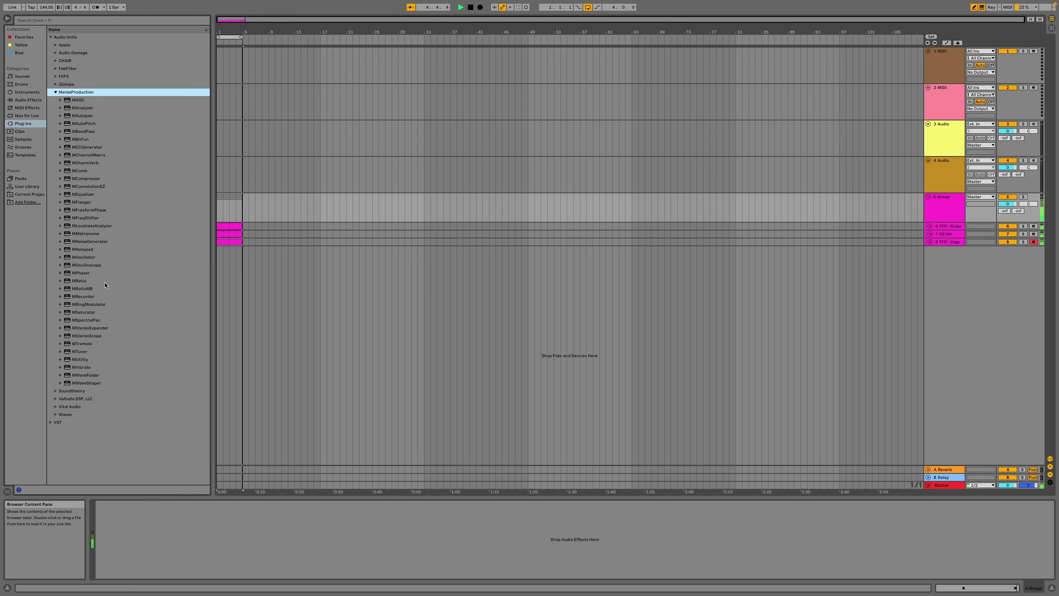
left_click(84, 171)
double_click(84, 175)
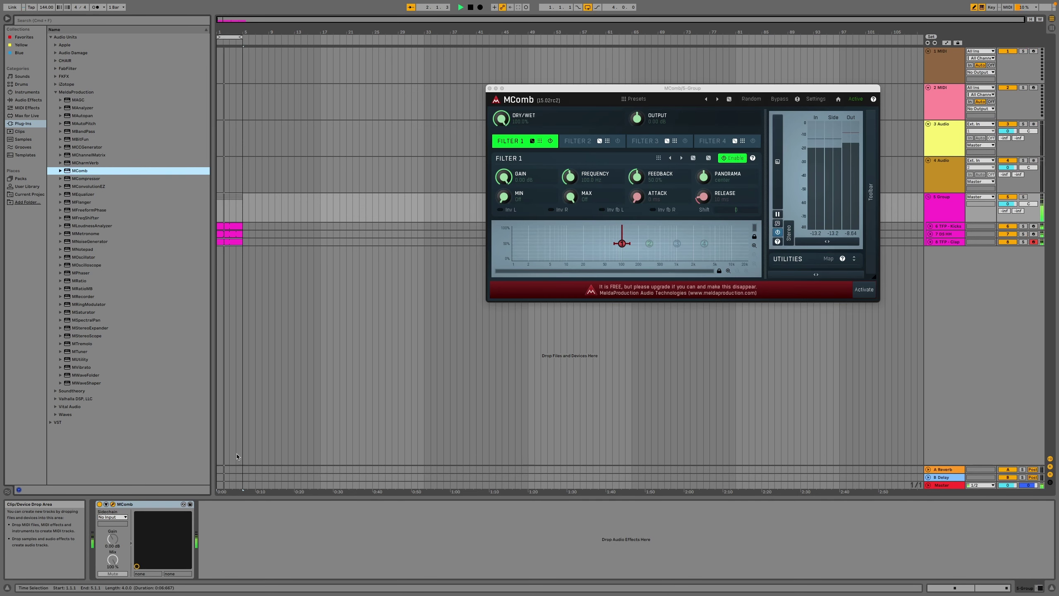
Load a random MComb preset, reduce its dry/wet to about 47%, and close the plug-in window.
left_click(733, 101)
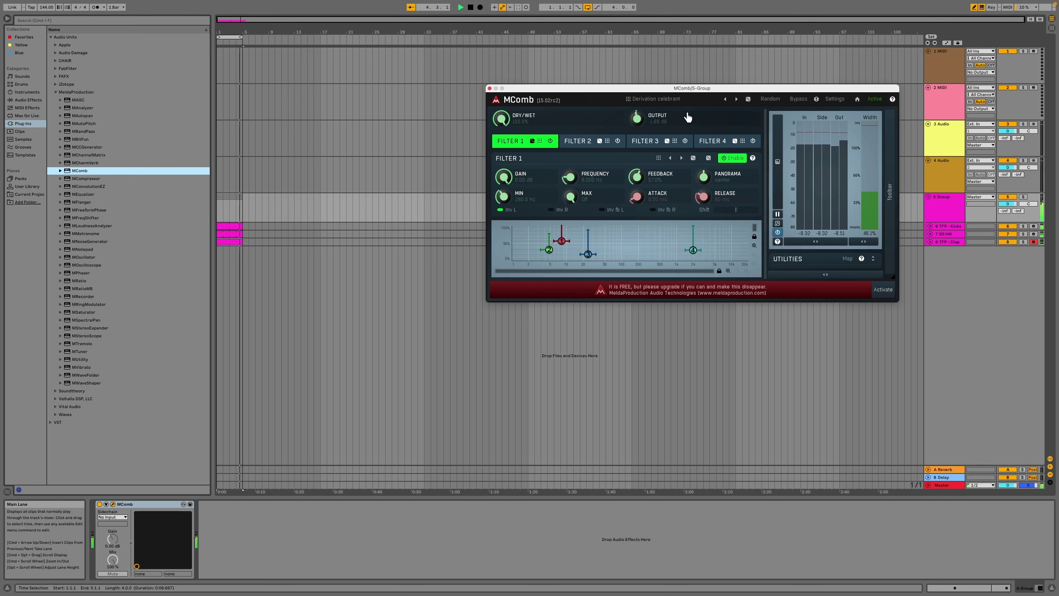
left_click_drag(544, 121, 543, 146)
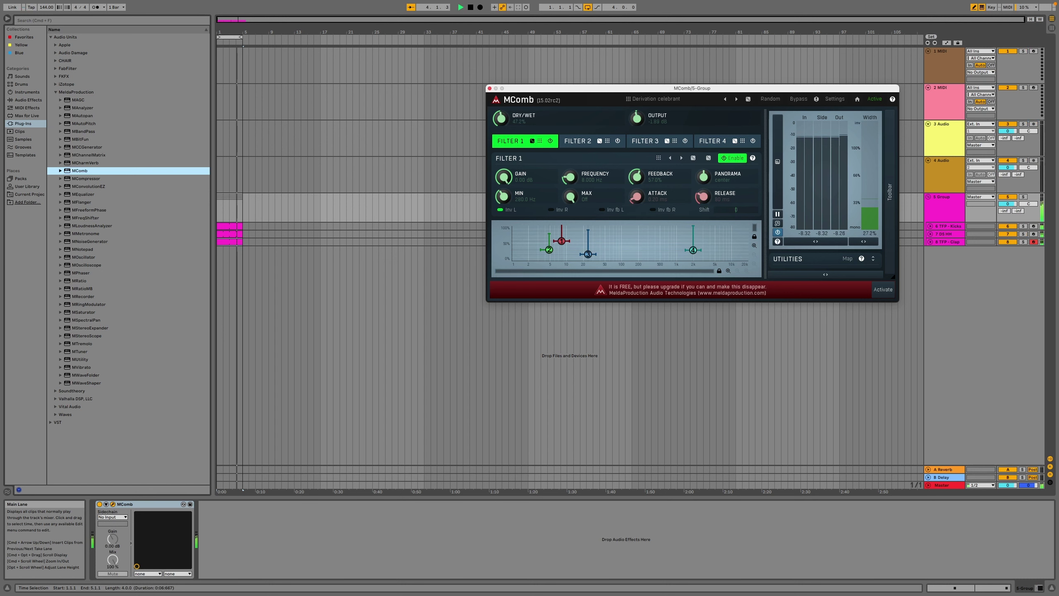
left_click(490, 90)
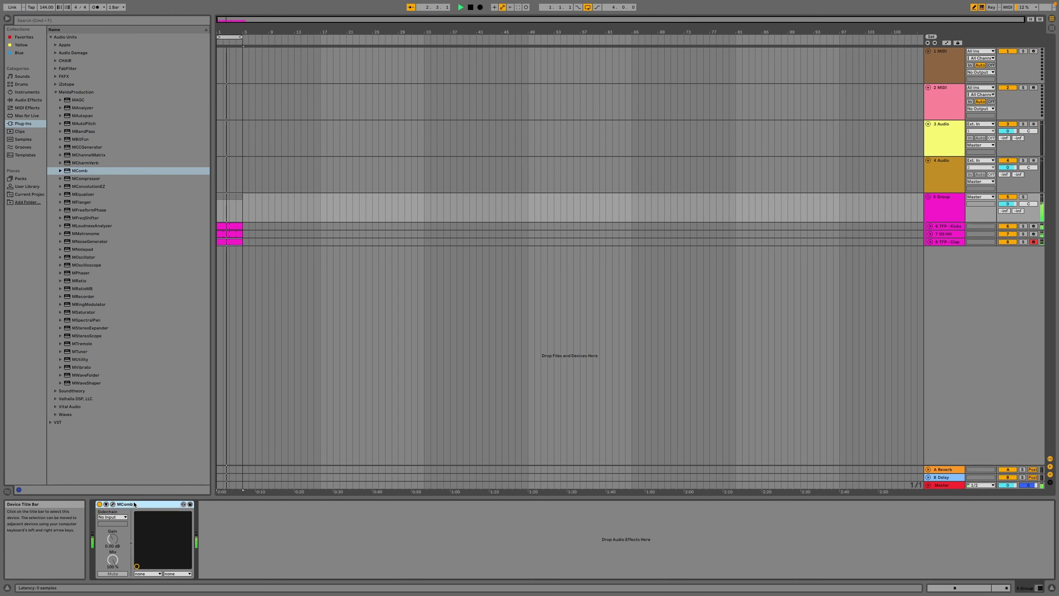
Group MComb into an Audio Effect Rack, add a second MComb as a new chain, and solo that chain.
key("super+g")
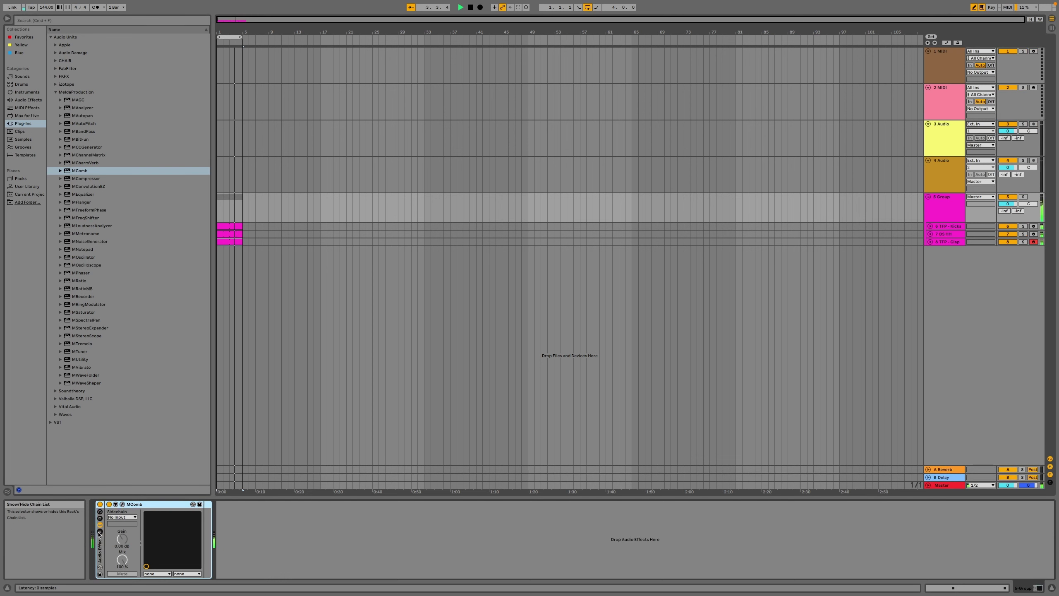
key("super+g")
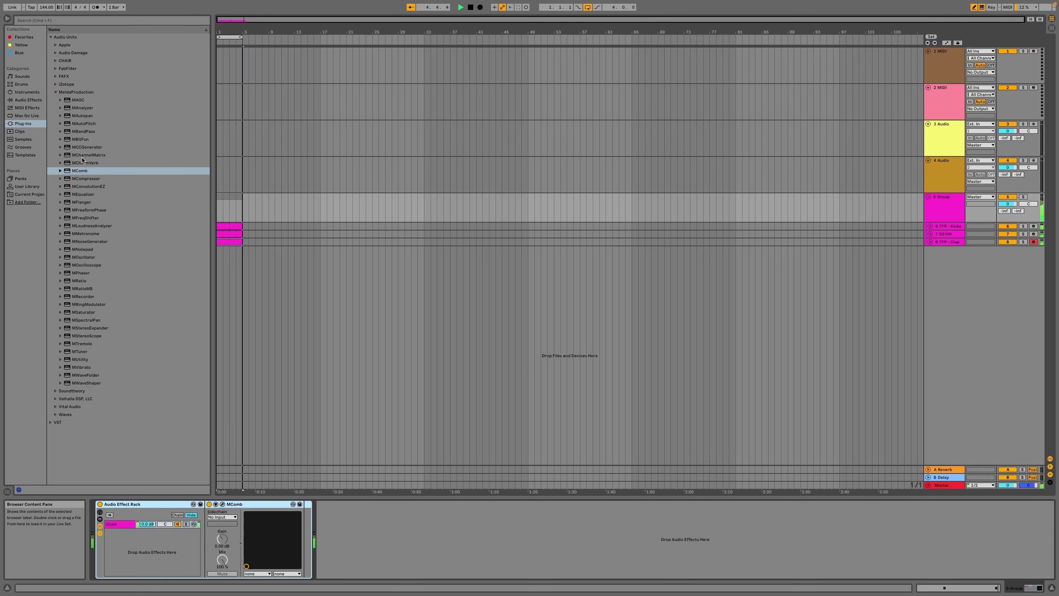
left_click_drag(79, 174, 187, 532)
left_click(186, 531)
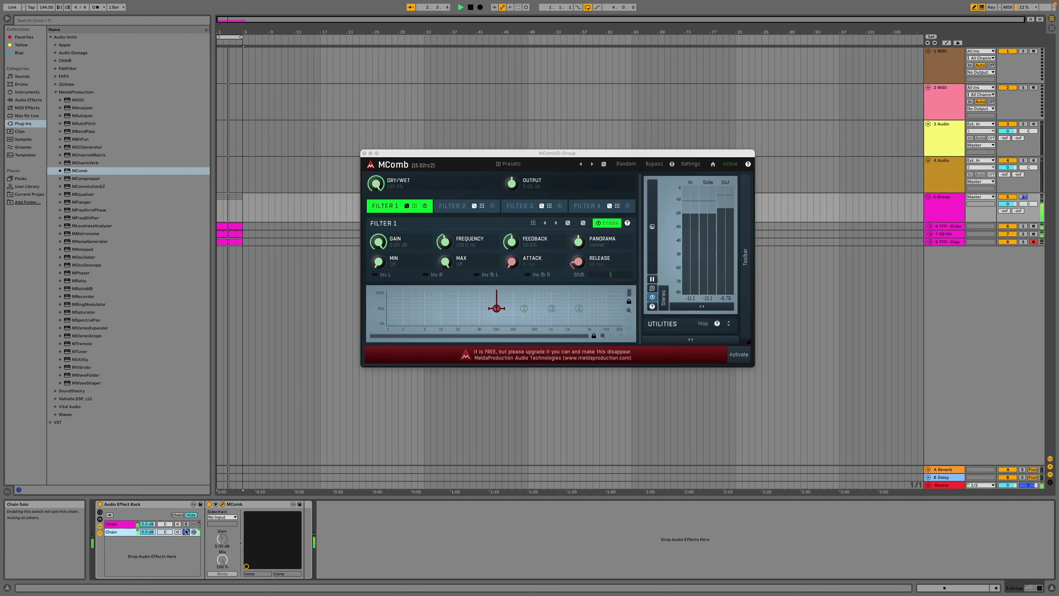
Audition a series of random presets in the soloed chain's MComb during playback.
left_click(611, 165)
left_click(624, 164)
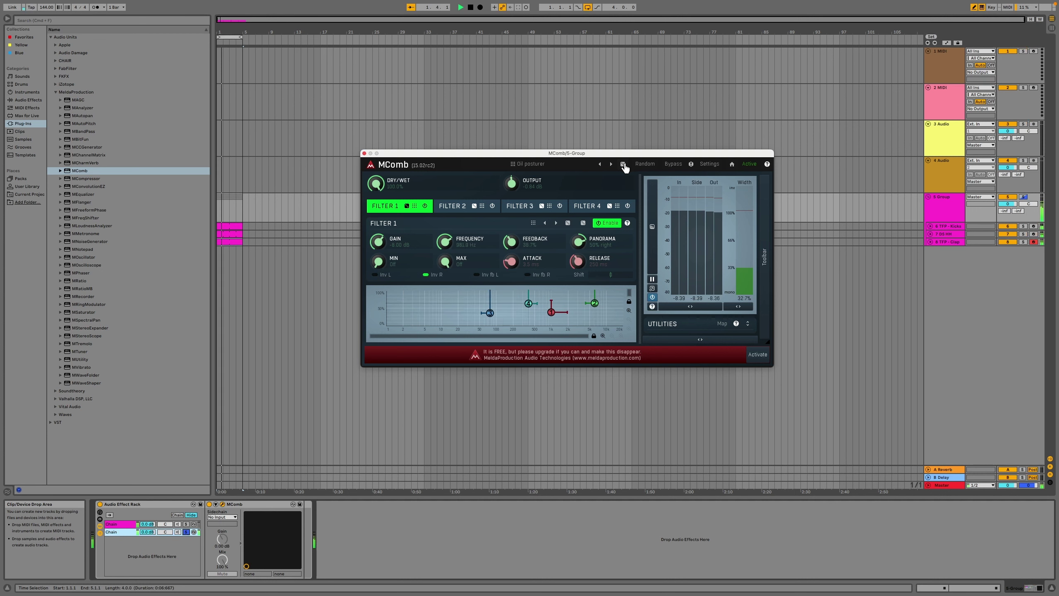
left_click(623, 165)
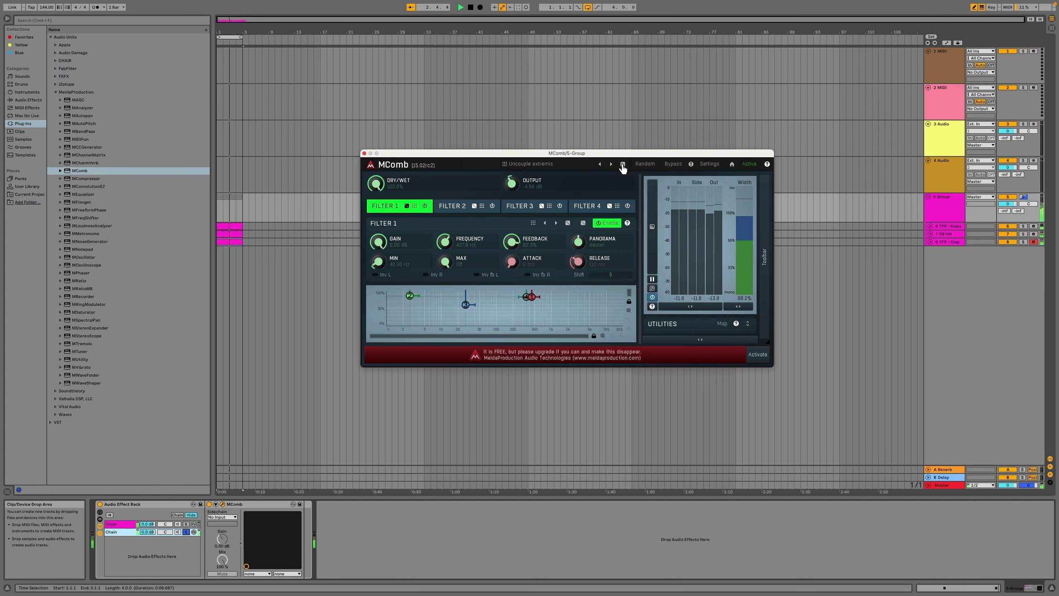
left_click(624, 164)
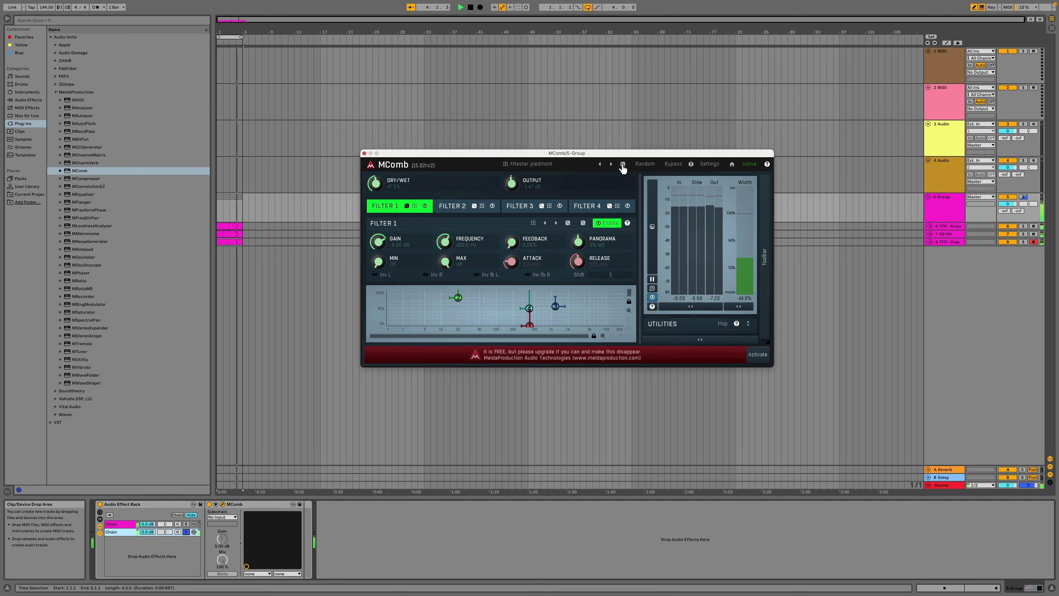
left_click(624, 164)
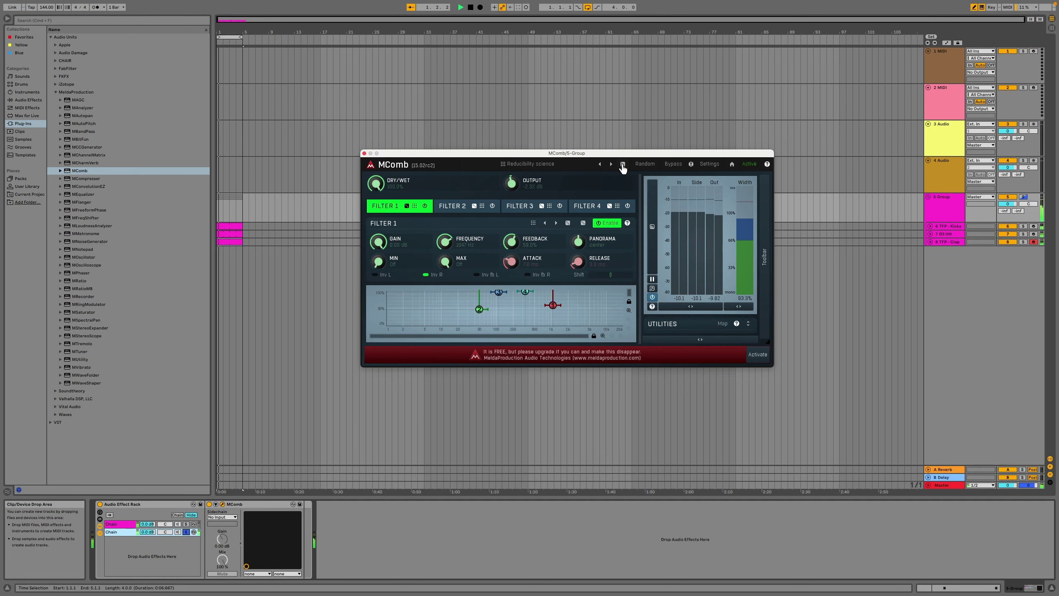
left_click(623, 165)
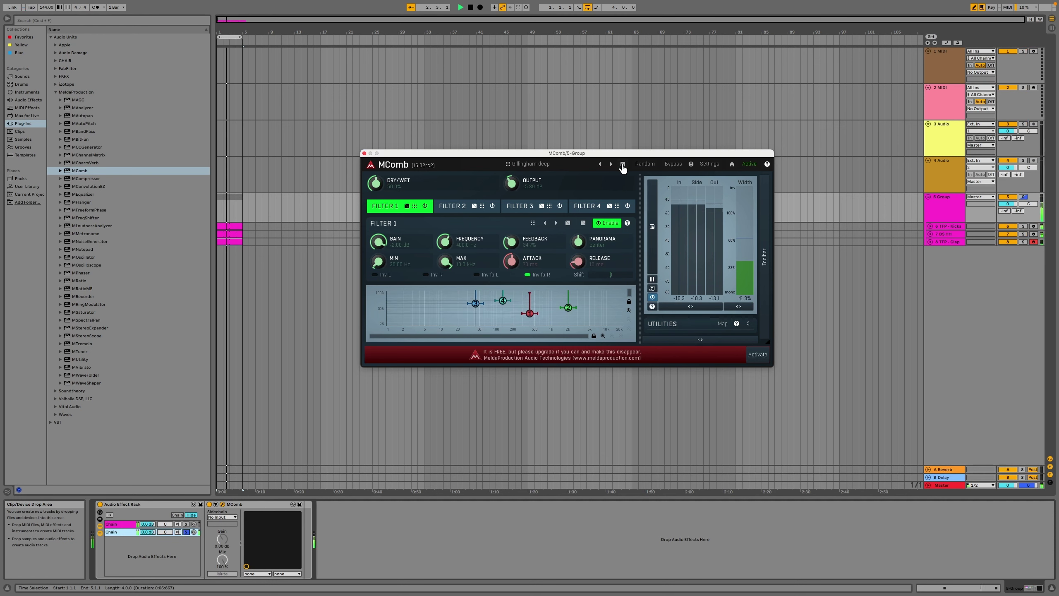
left_click(623, 165)
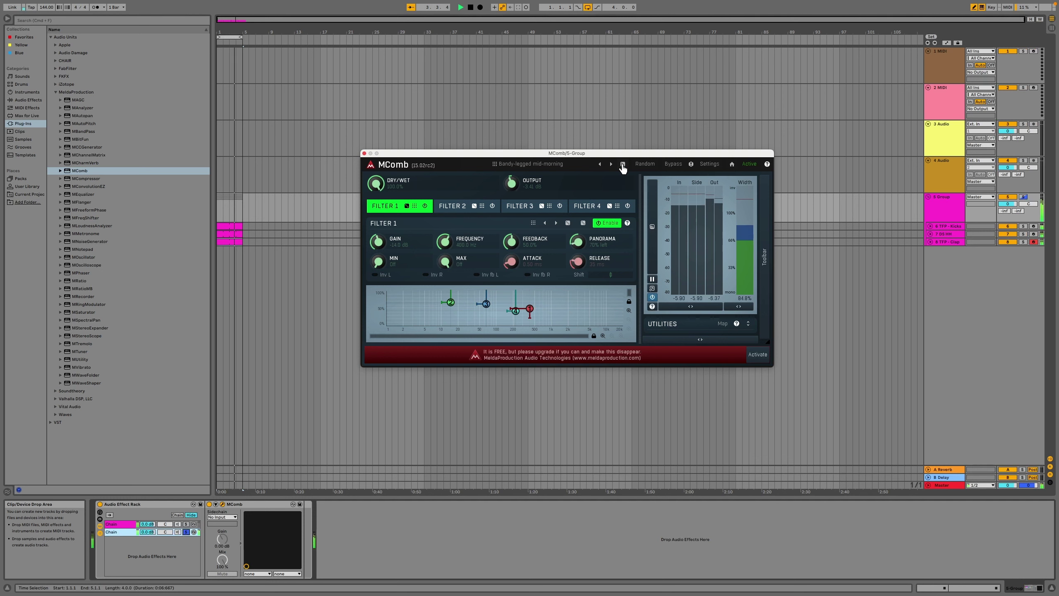
left_click(624, 164)
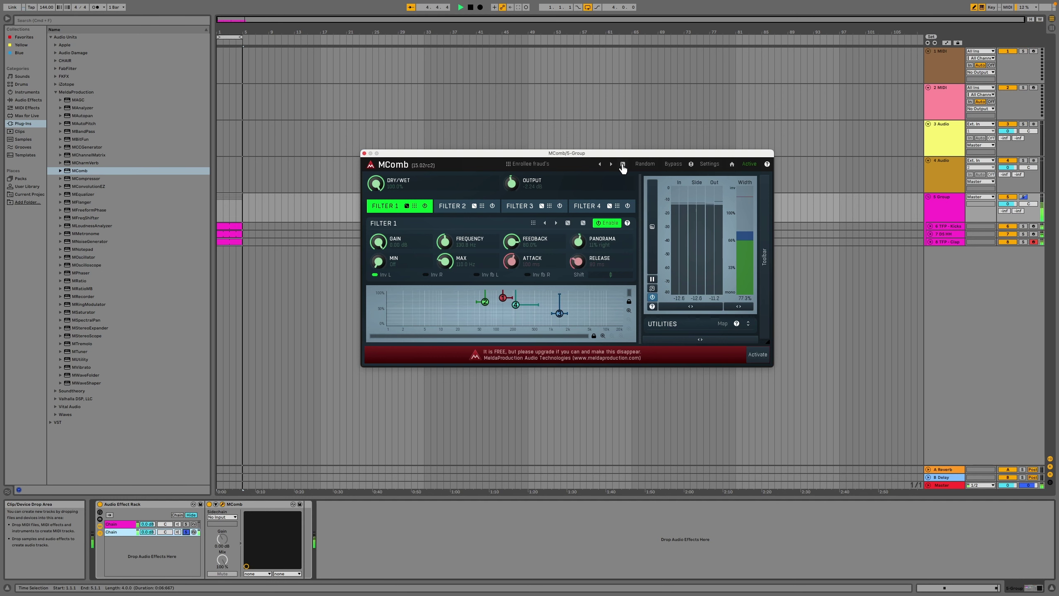
left_click(624, 165)
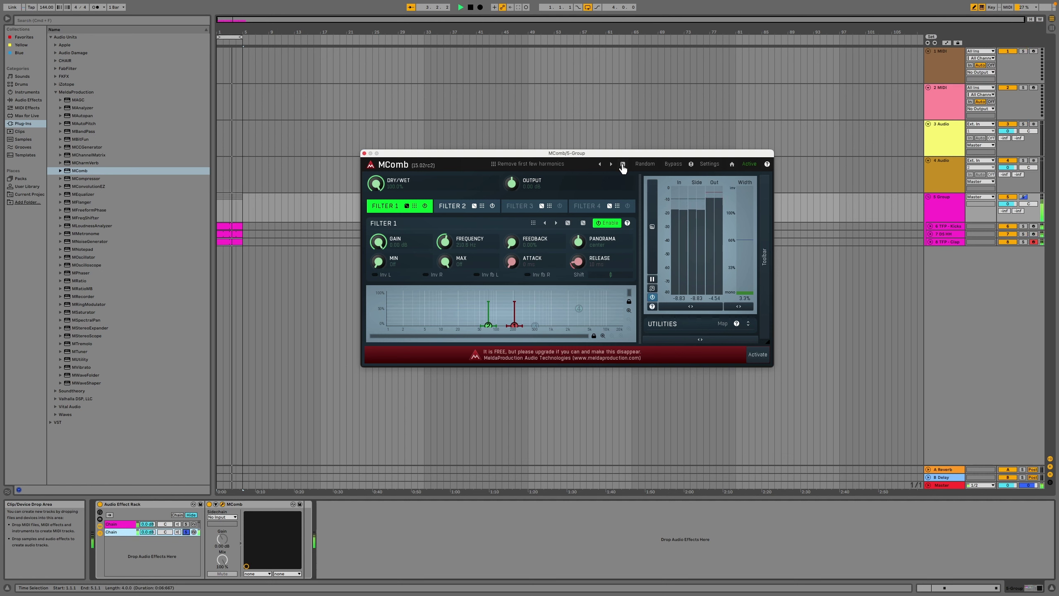
left_click(623, 165)
left_click(624, 165)
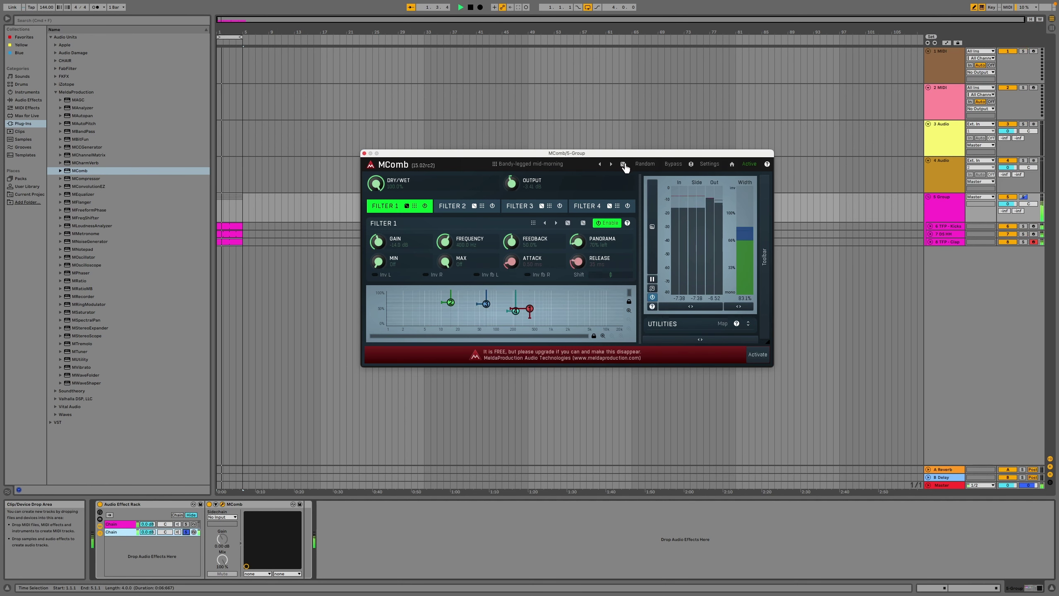
Randomise the parameters of the soloed chain's MComb several times.
left_click(643, 164)
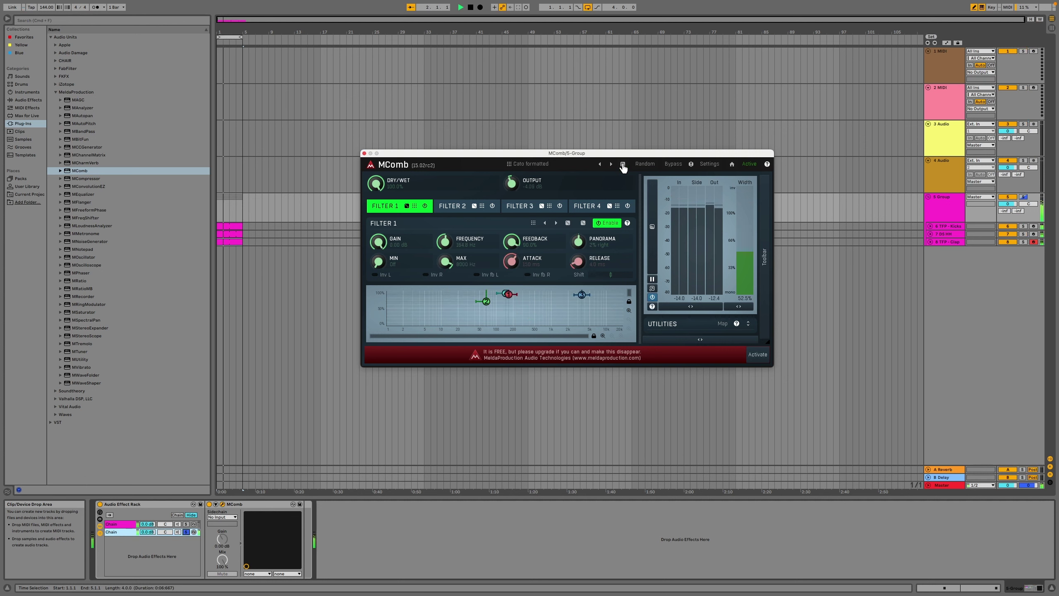
left_click(643, 164)
left_click(644, 165)
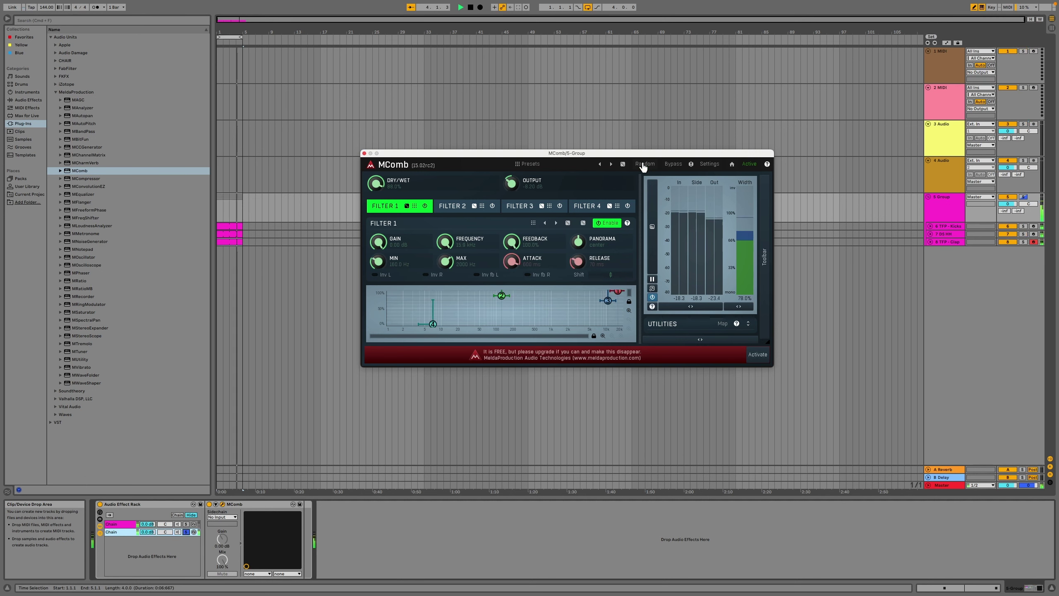
Randomise the soloed chain's MComb once more and close its plug-in window.
left_click(643, 164)
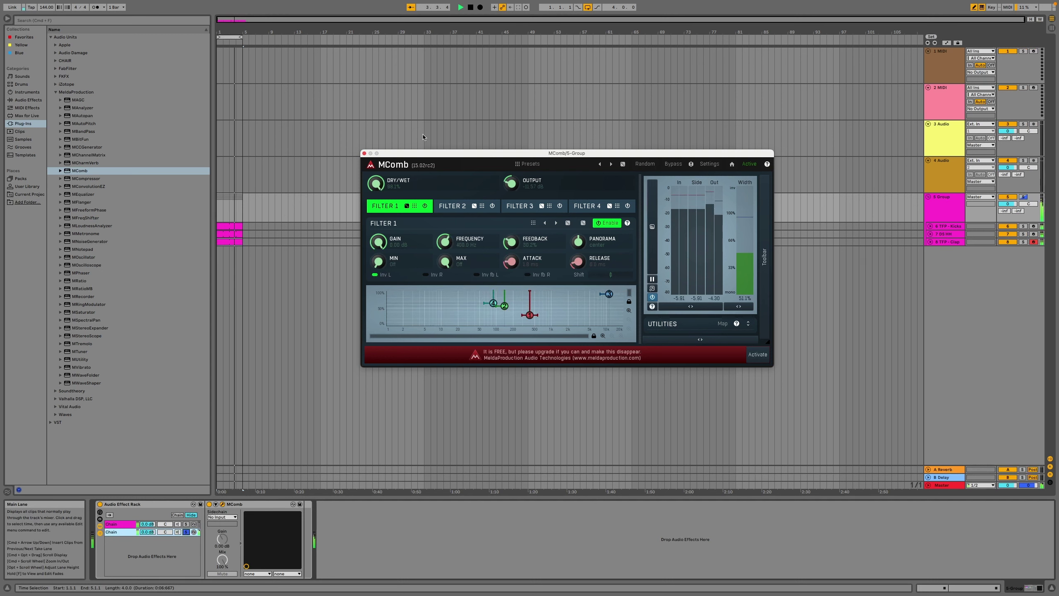
left_click(364, 153)
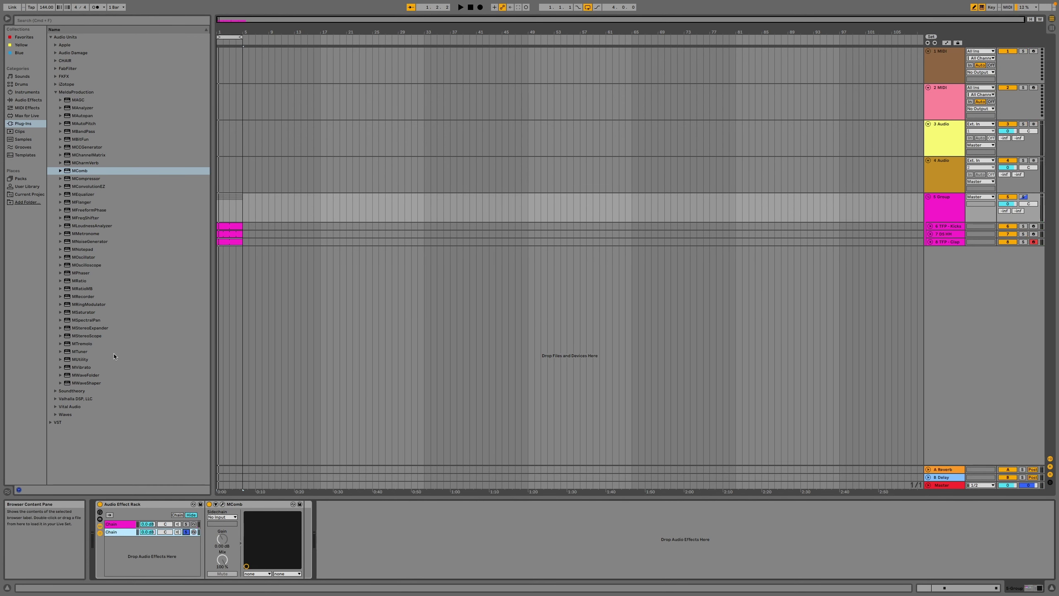
Add MCharmVerb after MComb in the soloed chain, raise its size, dry/wet and length, and close its window.
left_click(85, 163)
left_click_drag(311, 536, 304, 524)
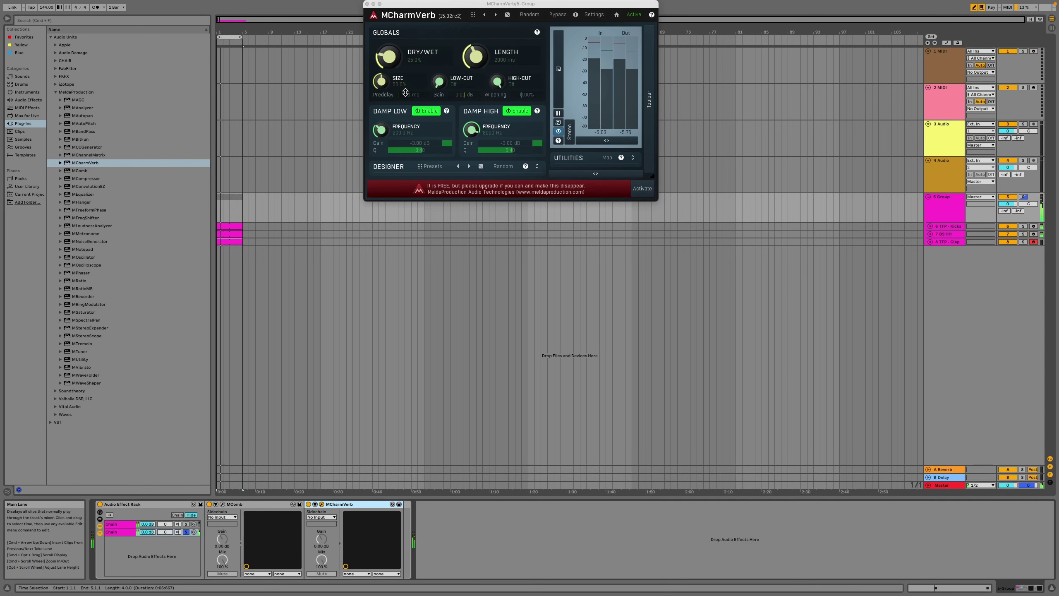
left_click_drag(404, 88, 401, 1)
left_click_drag(388, 56, 387, 33)
left_click_drag(475, 57, 474, 16)
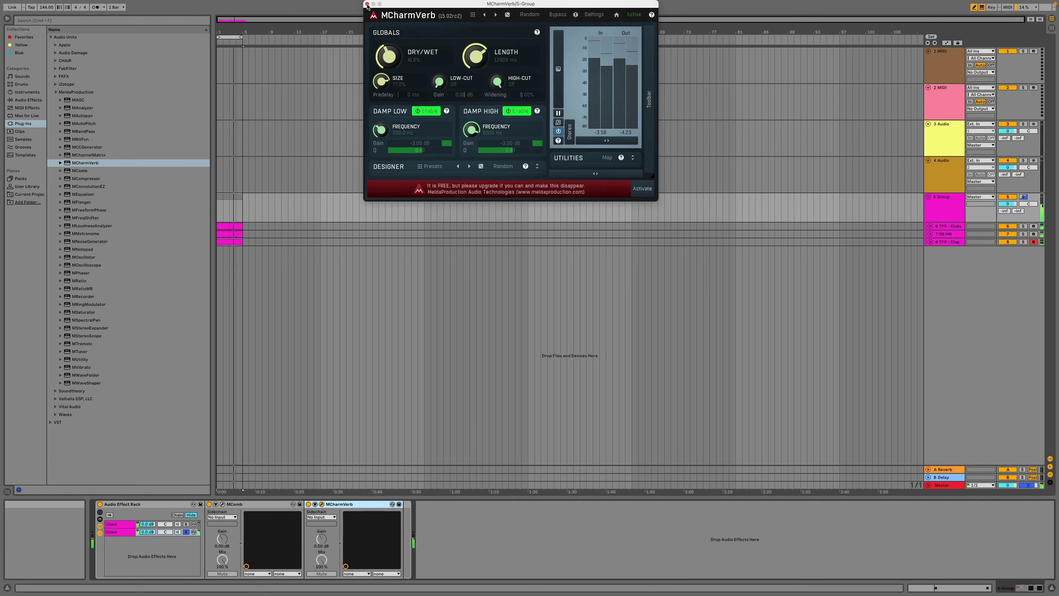
left_click(367, 3)
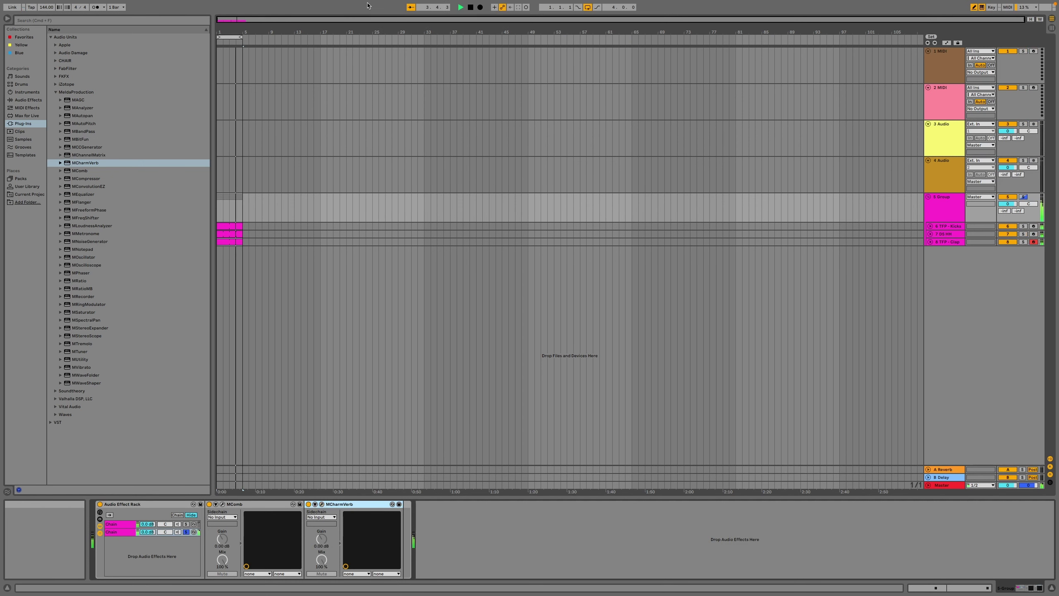
Compare the rack's two chains by switching their solos, leaving both unsoloed.
left_click(186, 525)
left_click(186, 532)
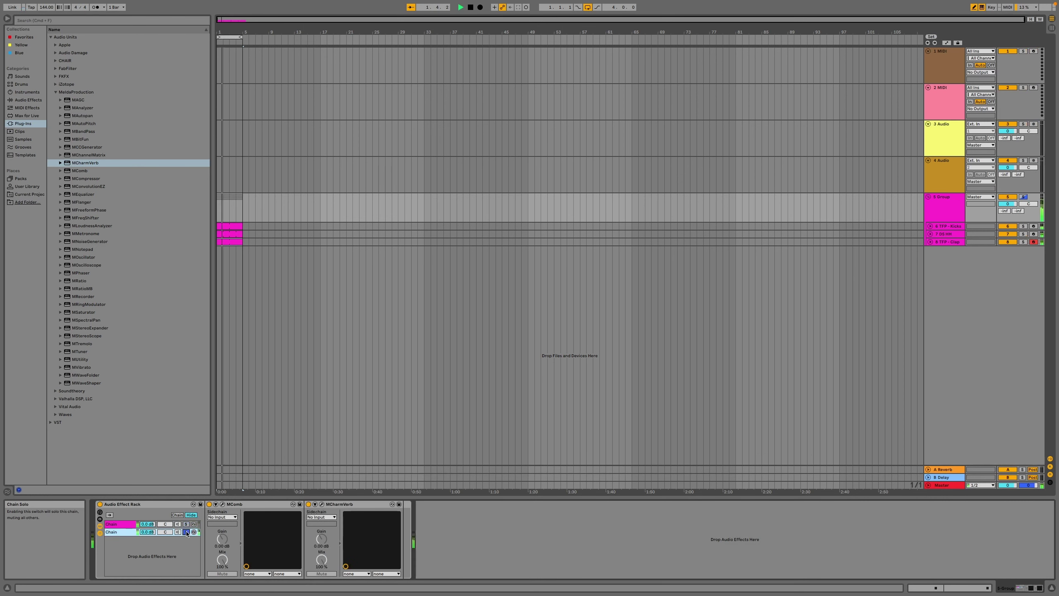
left_click(186, 532)
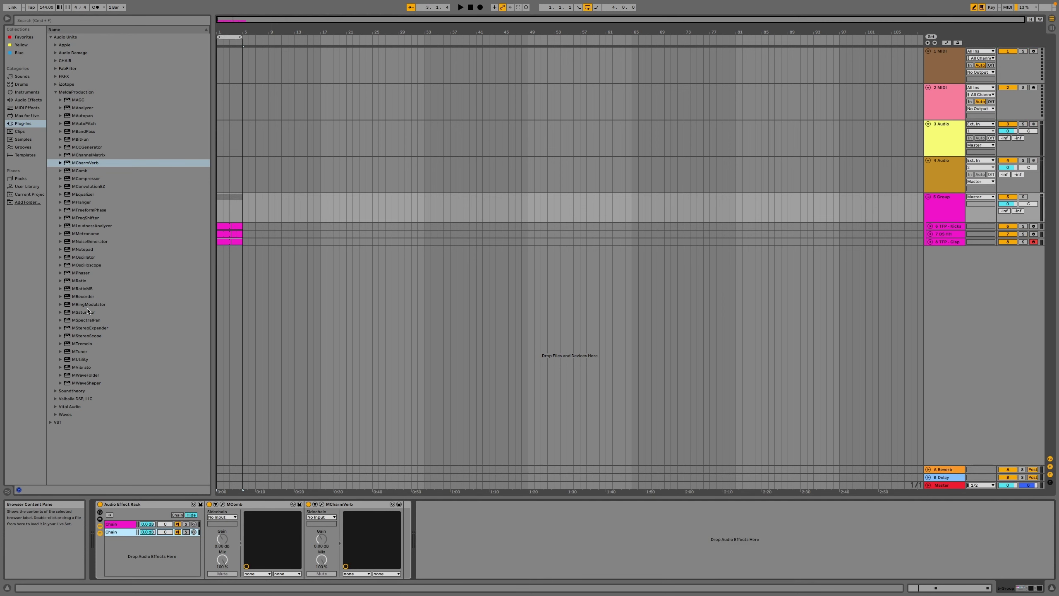
Add MRingModulator to the rack as a third parallel chain, solo it and start playback.
left_click_drag(89, 305, 163, 556)
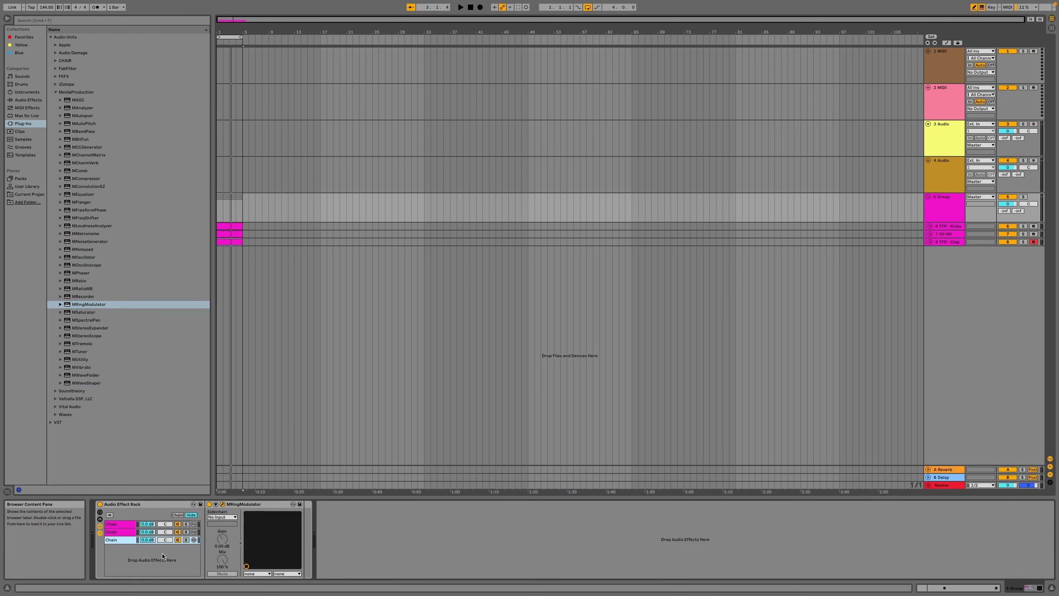
left_click(186, 540)
key("space")
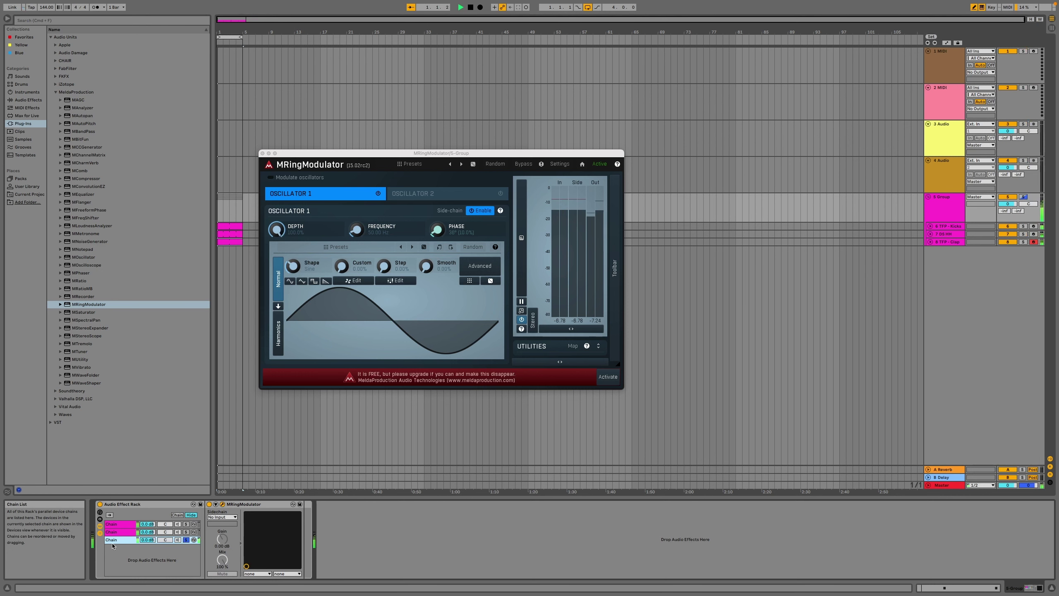
Duplicate the MRingModulator chain, randomise the copy's parameters twice, and close both ring modulator windows.
key("super+d")
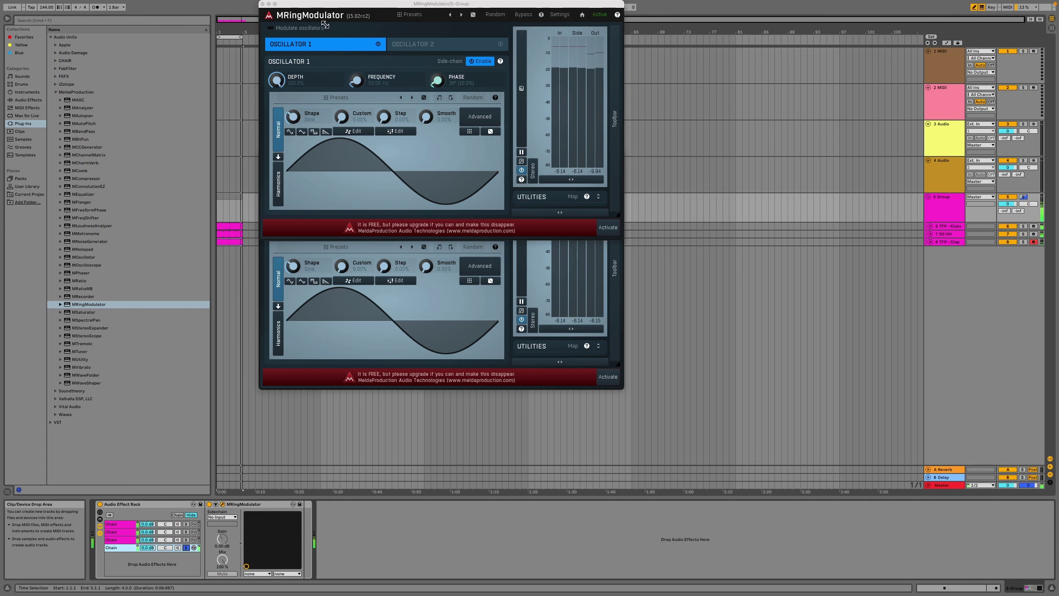
left_click_drag(325, 4, 402, 47)
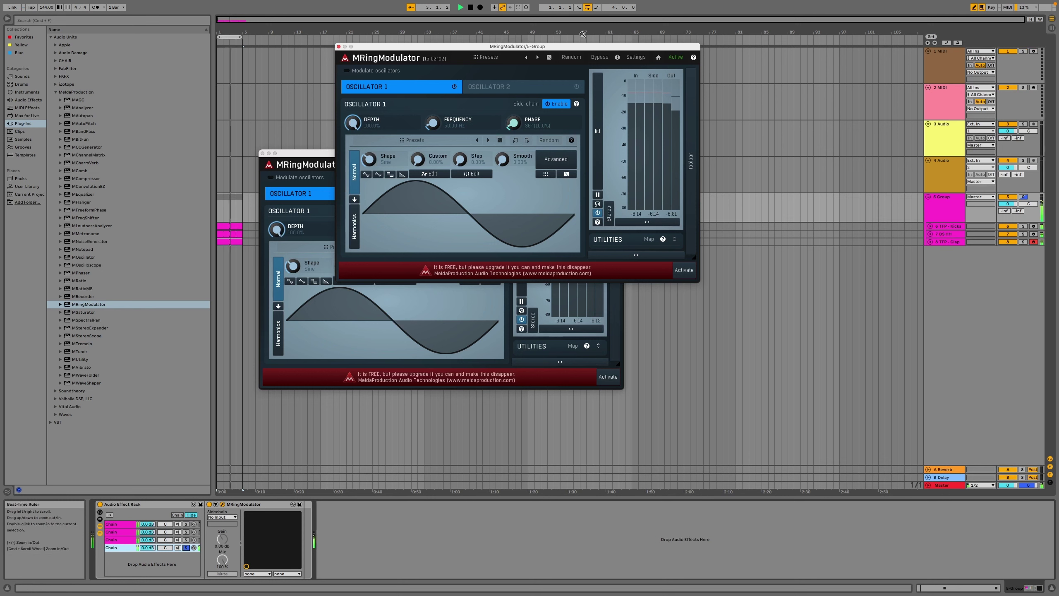
left_click(572, 58)
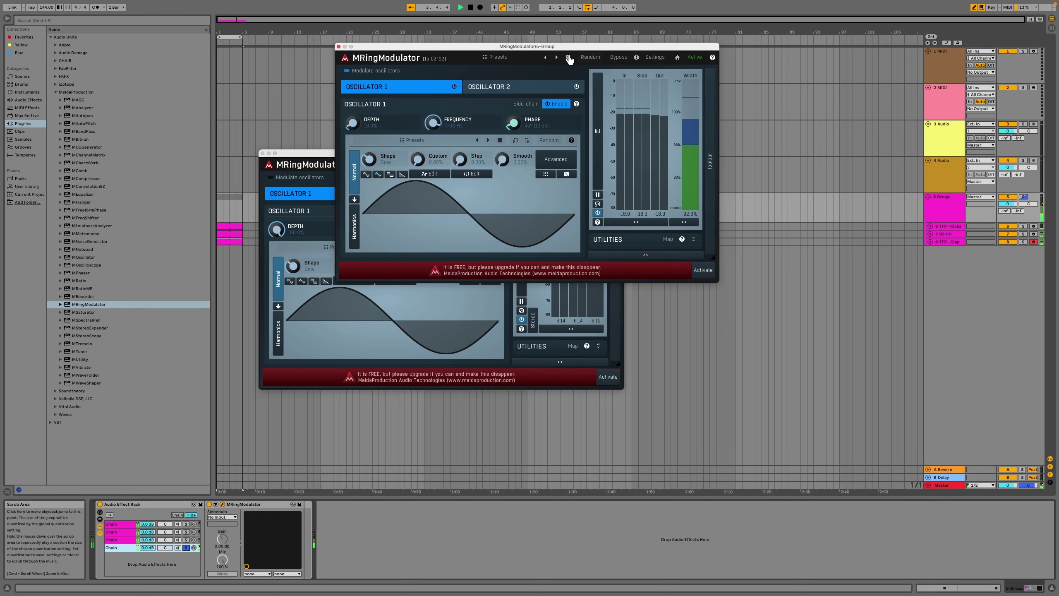
left_click(590, 58)
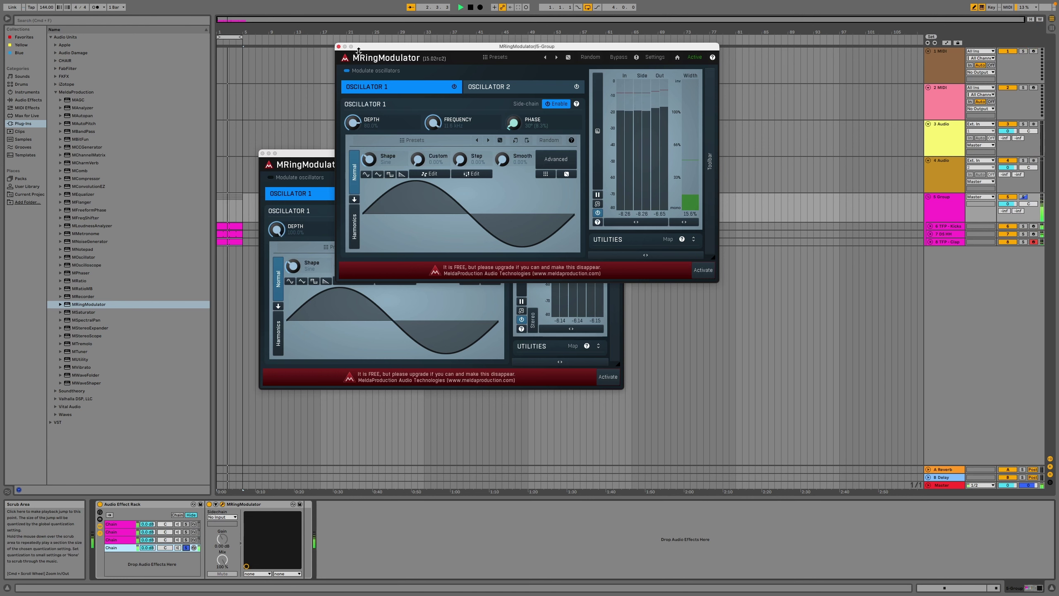
left_click(339, 47)
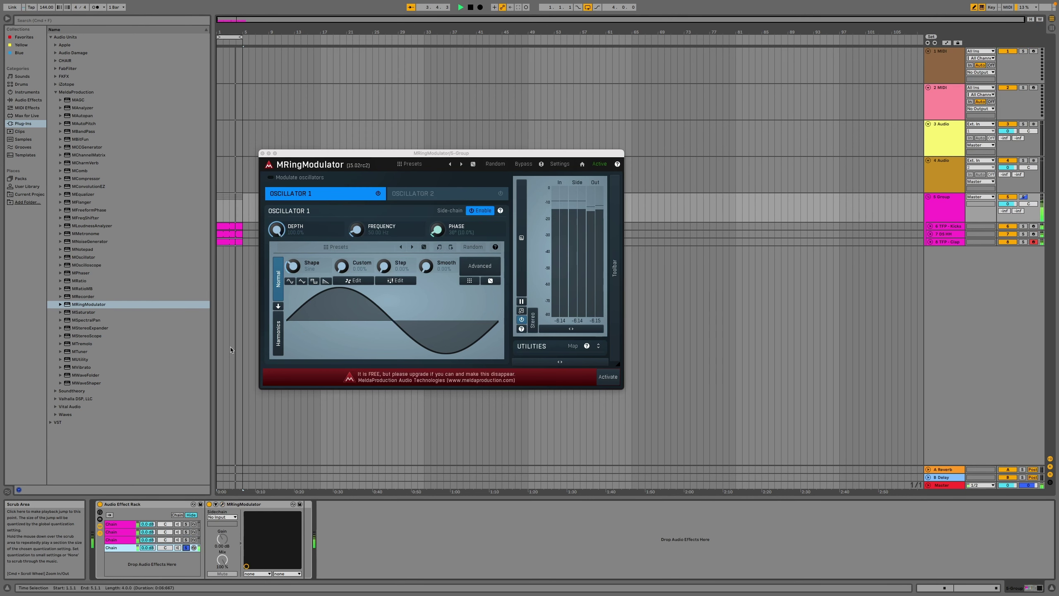
left_click(263, 153)
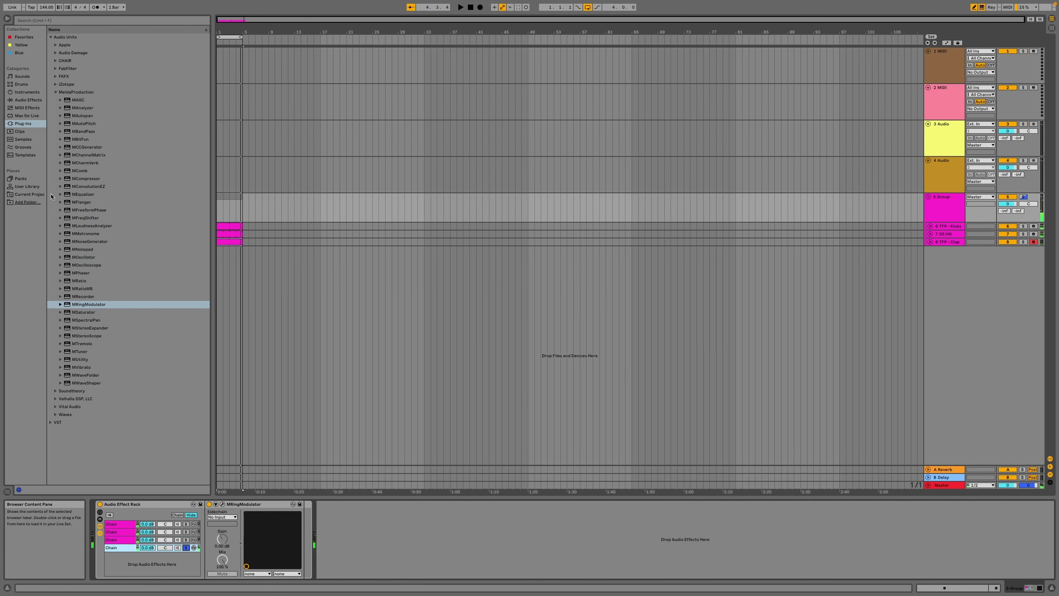
Find FabFilter Pro-Q 3 among the VST plug-ins, insert it after the soloed chain's MRingModulator, and start playback.
left_click(32, 188)
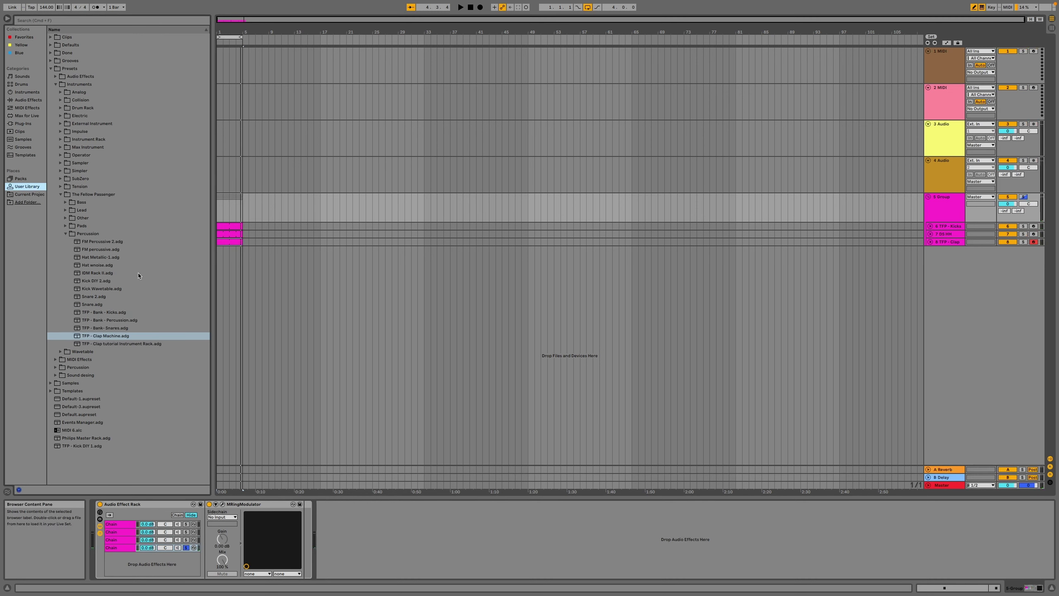
left_click(26, 125)
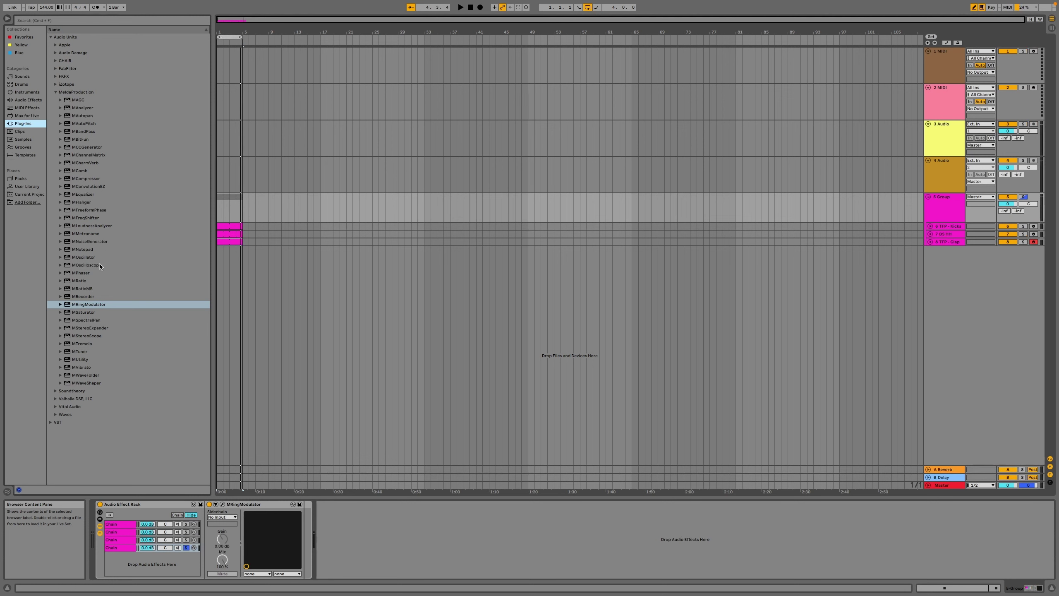
left_click(52, 423)
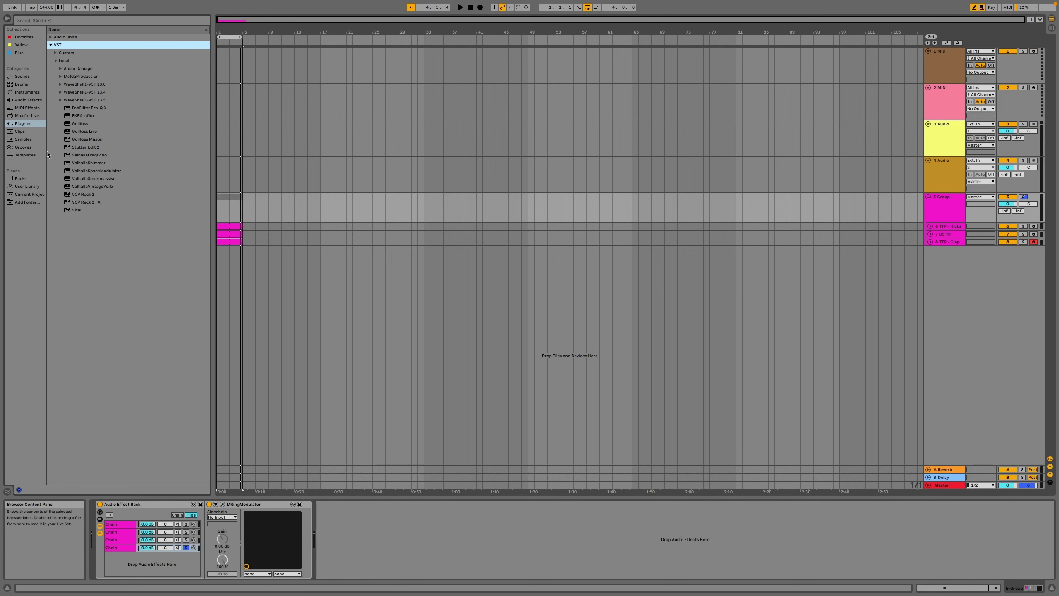
left_click(77, 108)
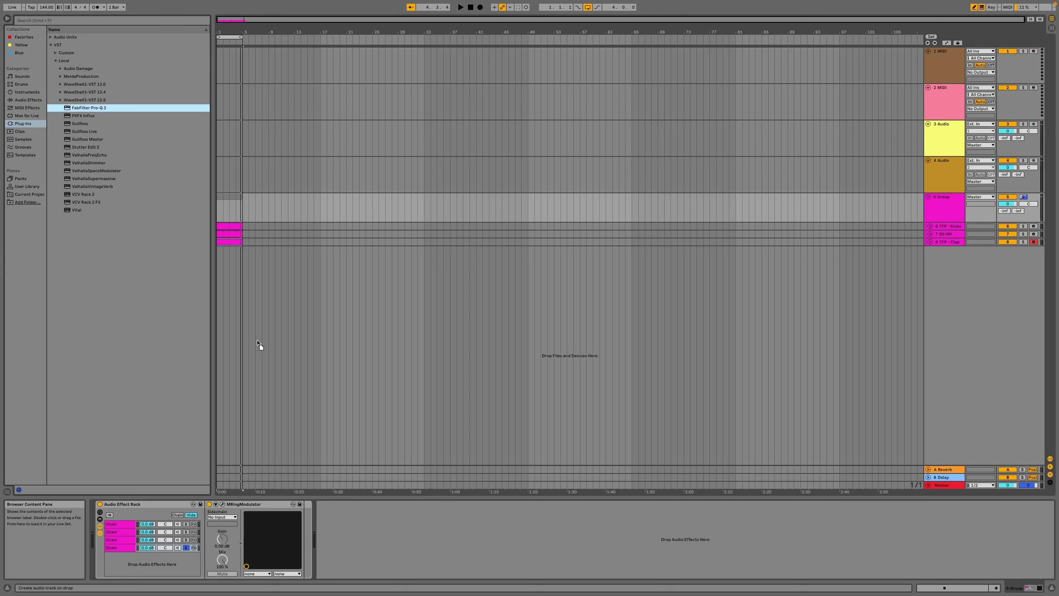
left_click_drag(258, 345, 303, 528)
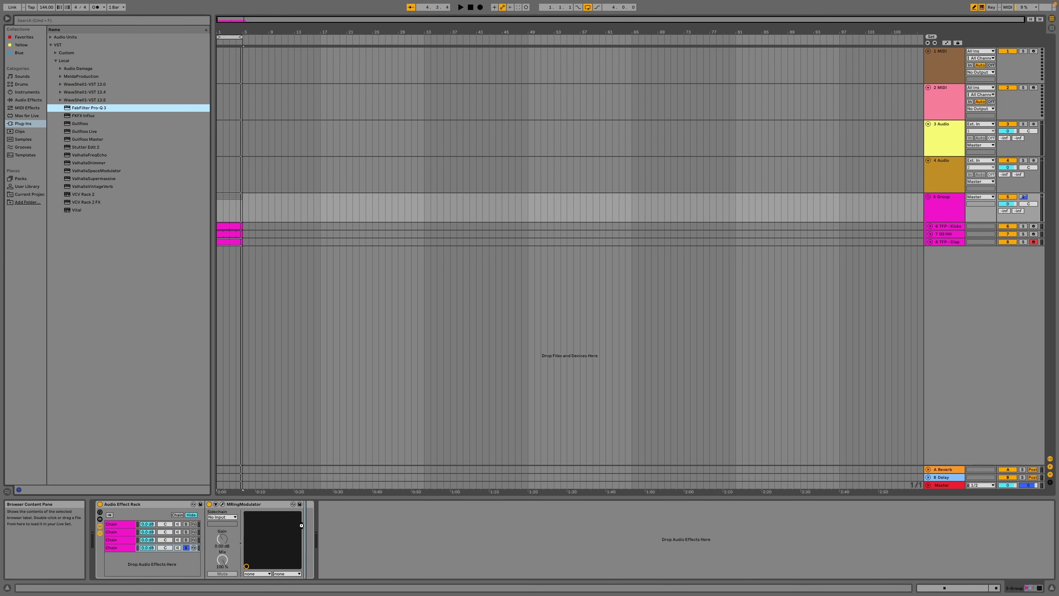
double_click(89, 108)
key("space")
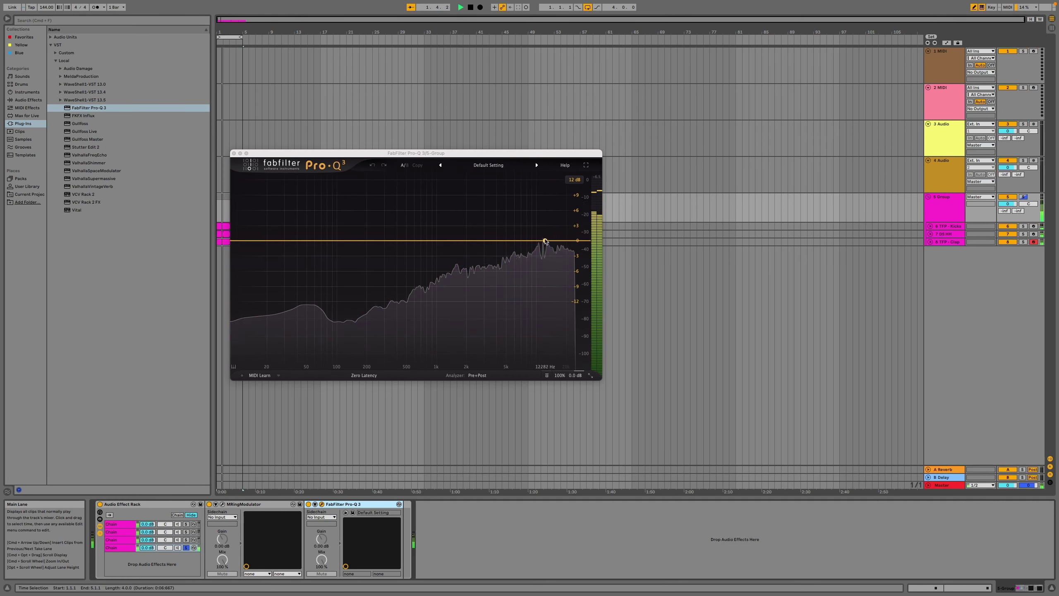
left_click_drag(545, 241, 543, 279)
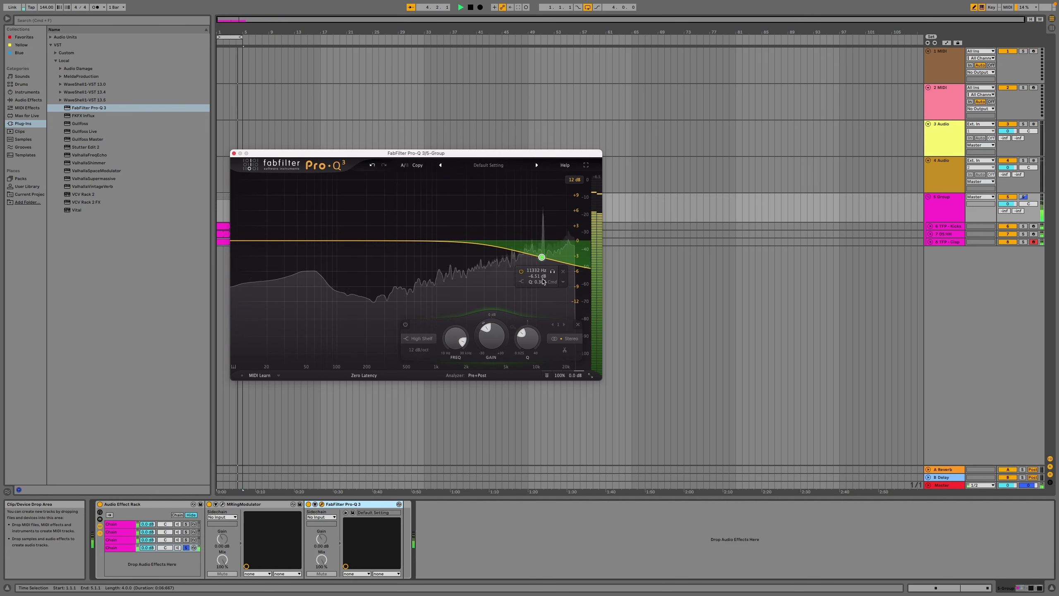
left_click(717, 242)
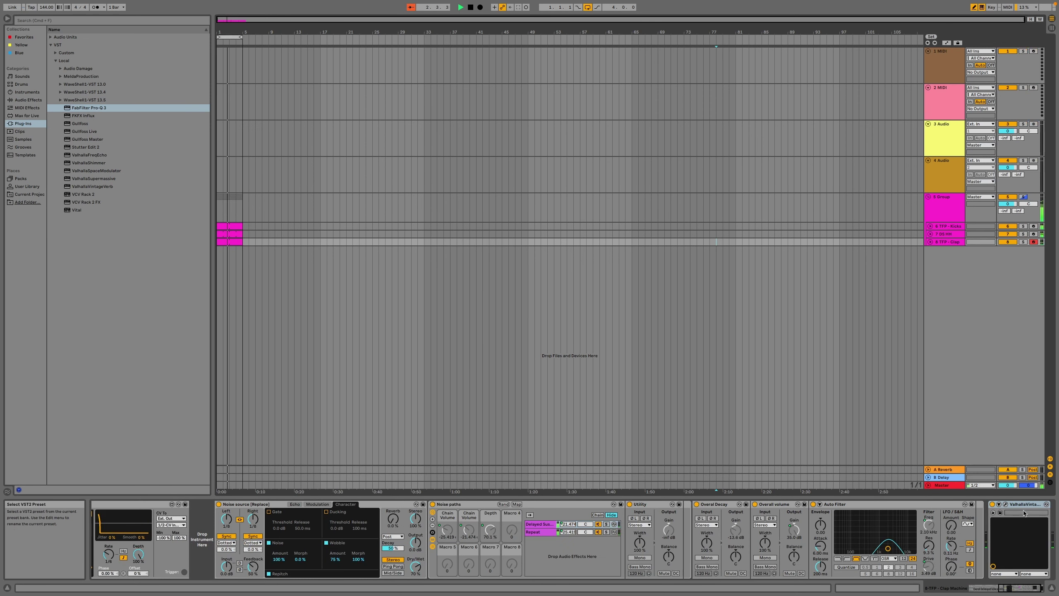
scroll(972, 517, "right", 1)
scroll(972, 518, "right", 3)
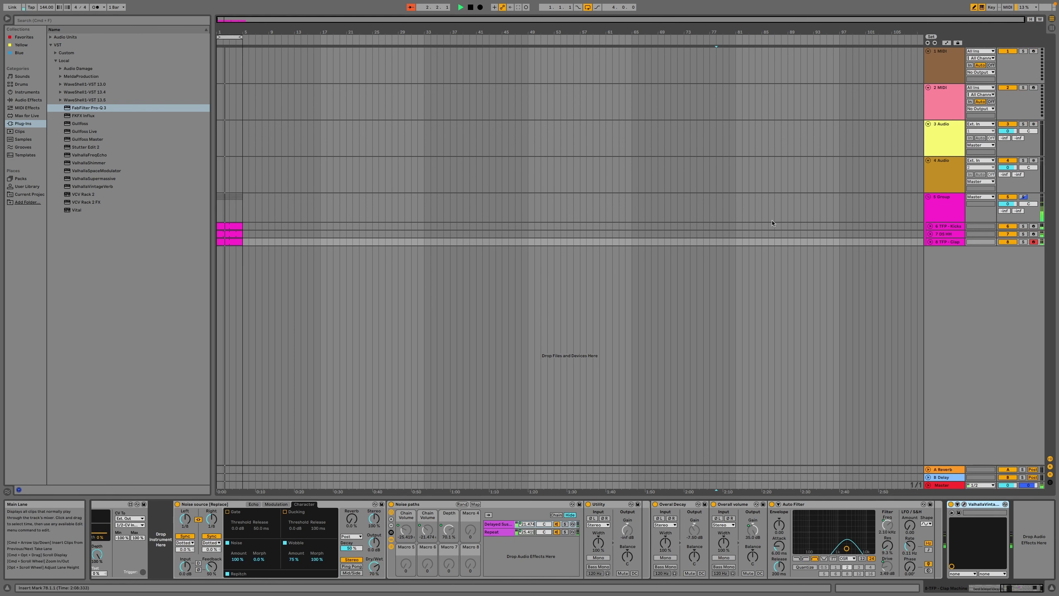
left_click(956, 216)
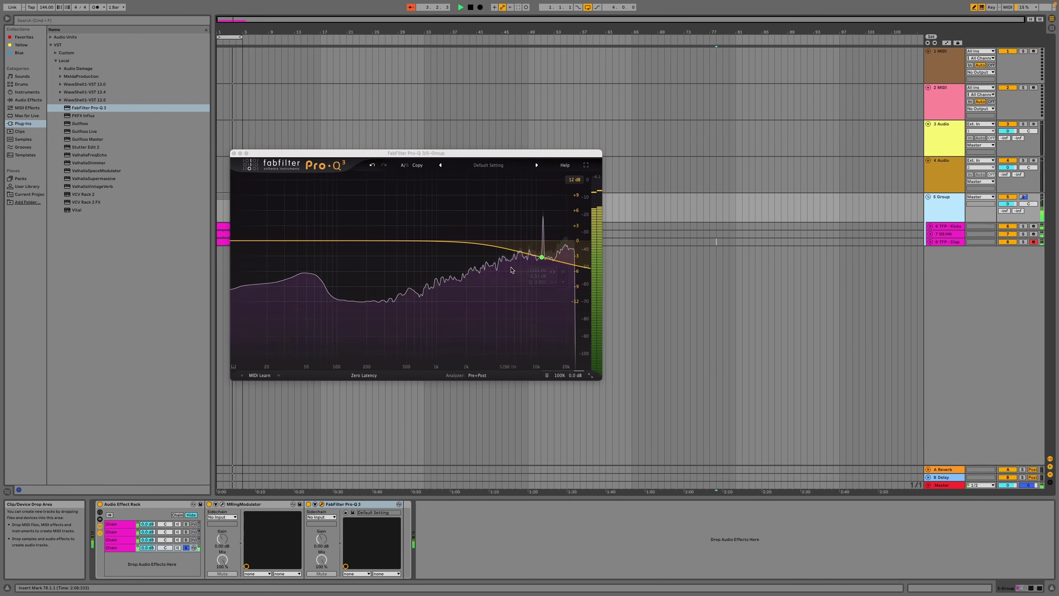
left_click(542, 257)
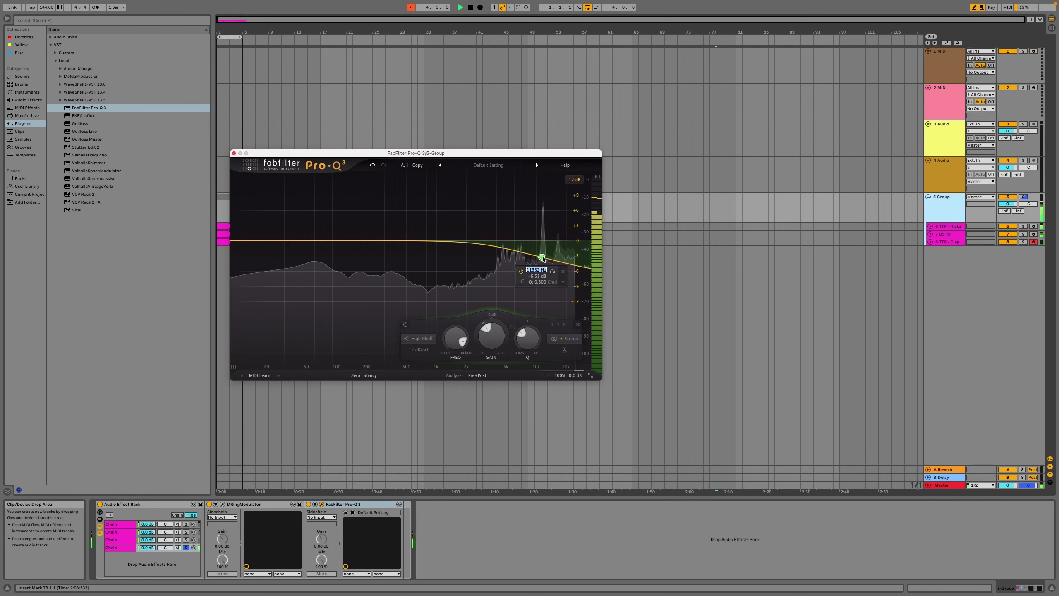
left_click(564, 272)
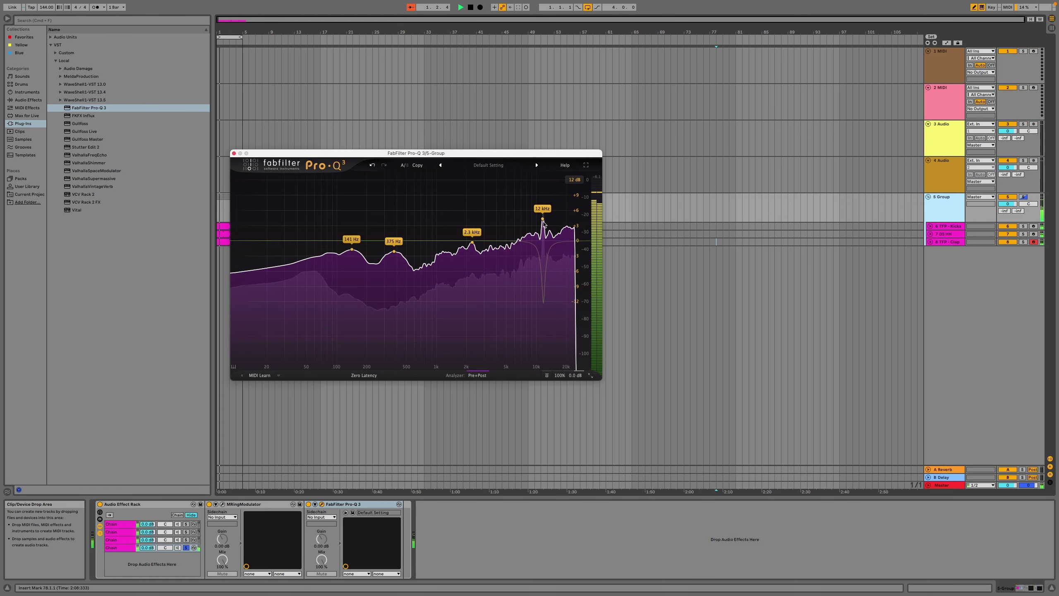
Notch the resonant peak near 12 kHz in Pro-Q 3 with a narrow bell at about -27.65 dB gain, and close the equaliser.
left_click(543, 216)
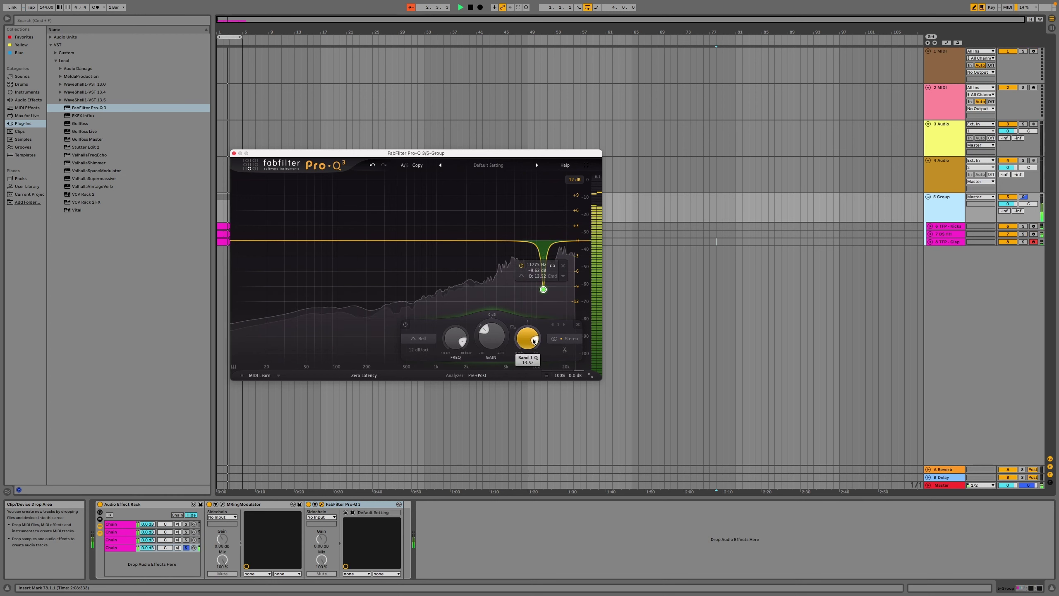
left_click_drag(534, 341, 532, 332)
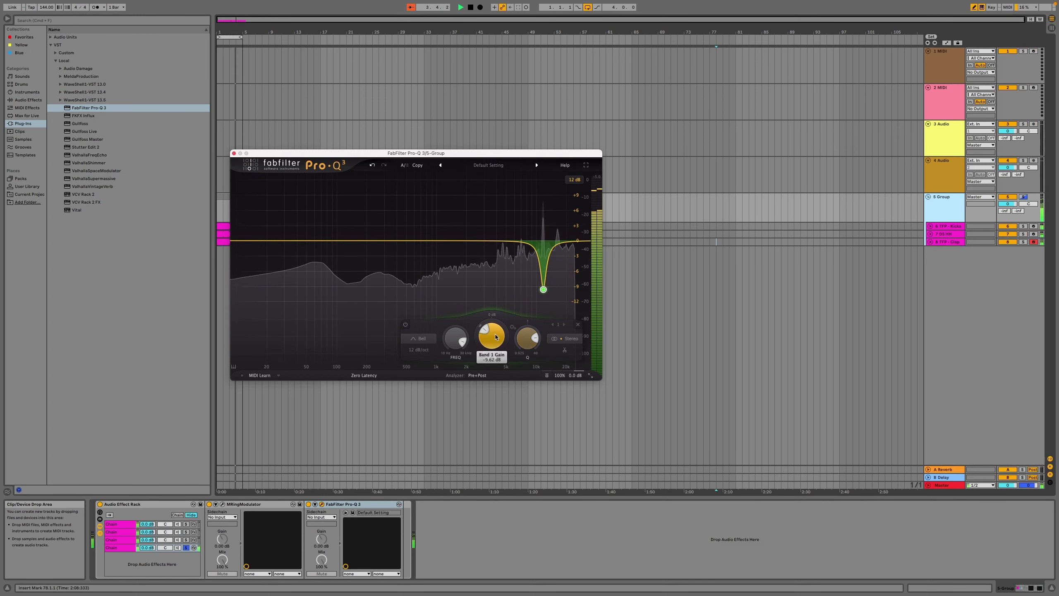
left_click_drag(482, 329, 479, 326)
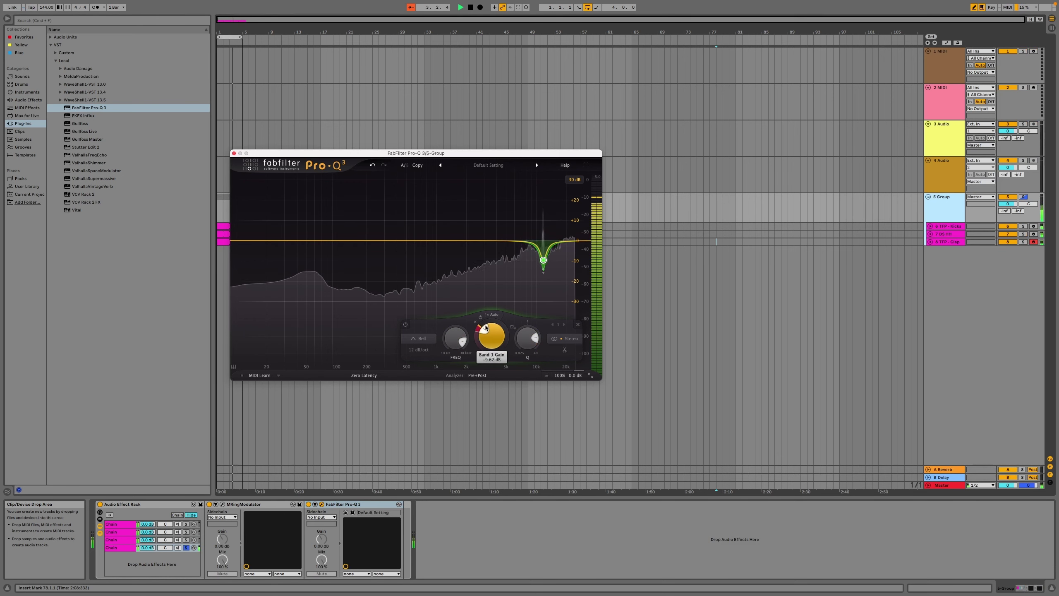
scroll(486, 341, "down", 2)
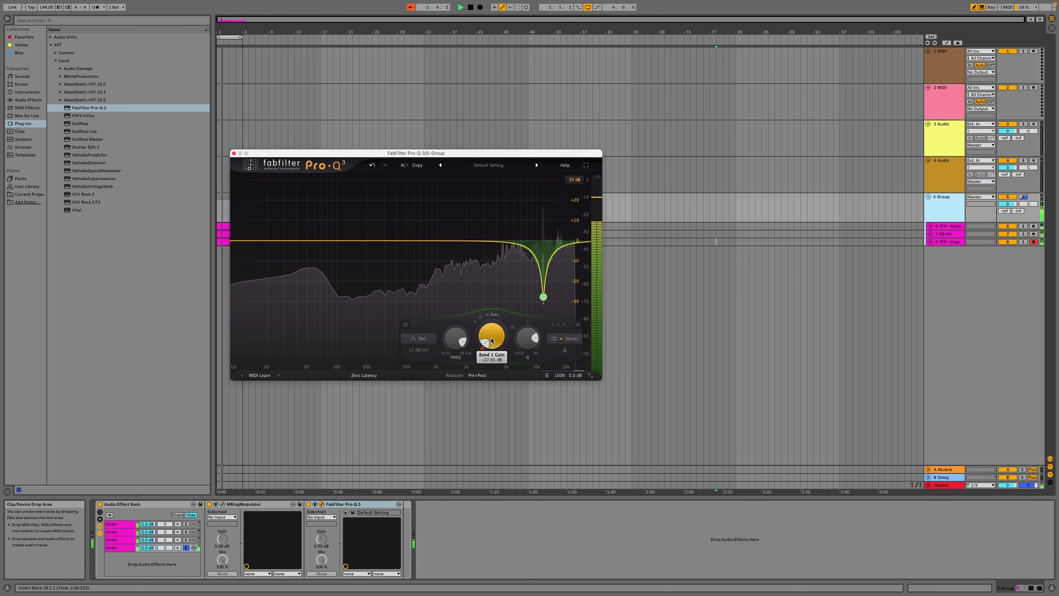
left_click(234, 154)
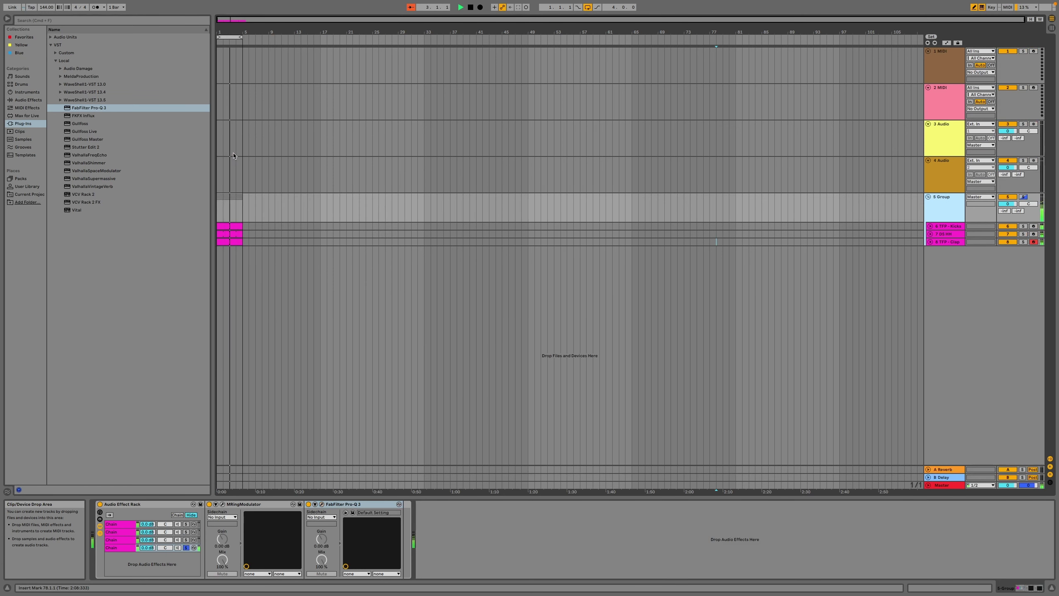
Duplicate the chain holding MRingModulator and Pro-Q 3, and move the solo to the new fifth chain.
left_click(117, 548)
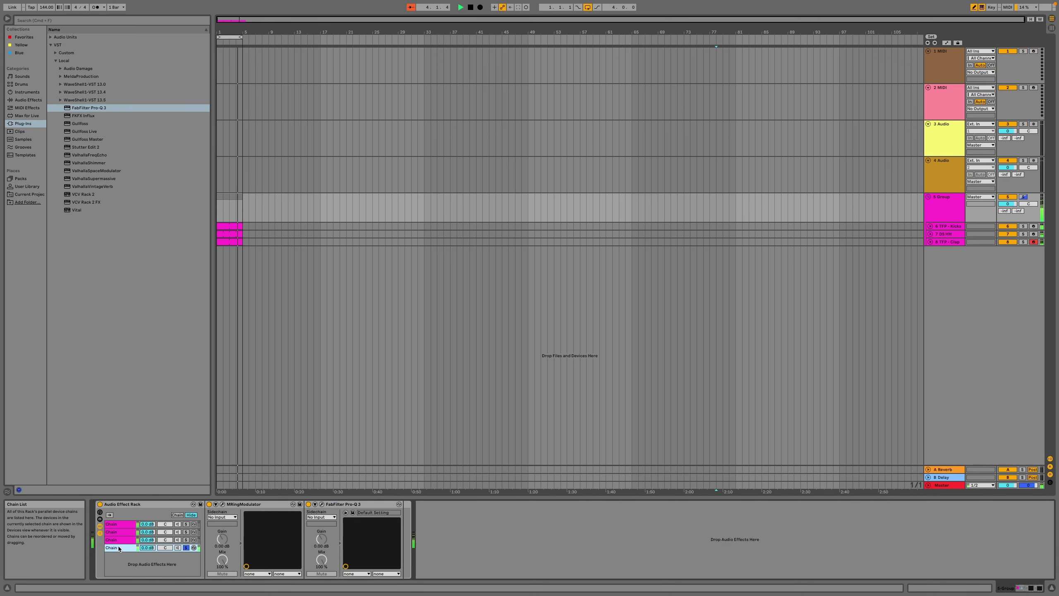
key("super+d")
left_click(187, 548)
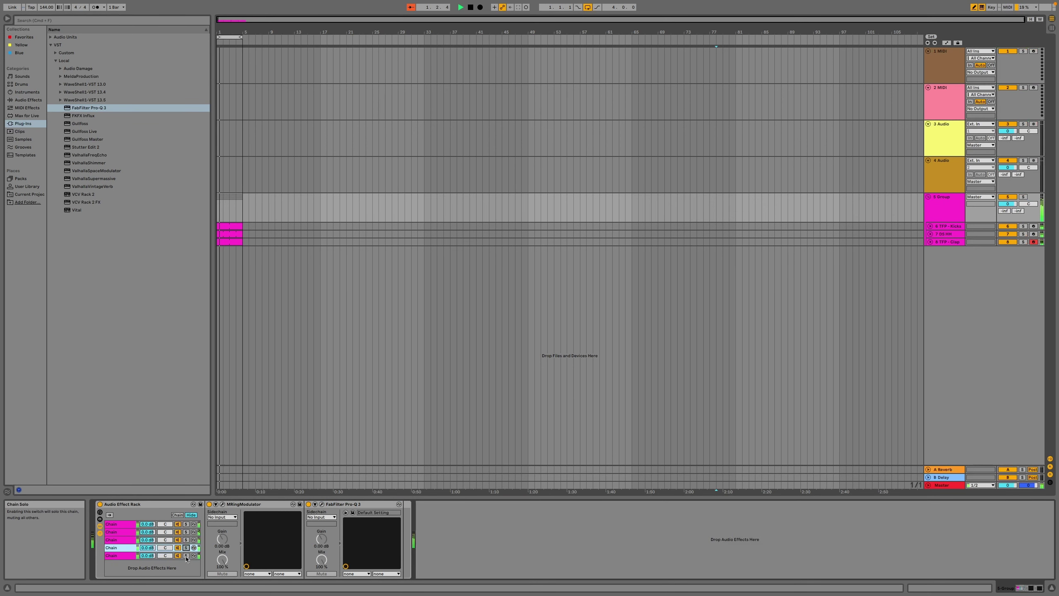
key("Down")
left_click(186, 548)
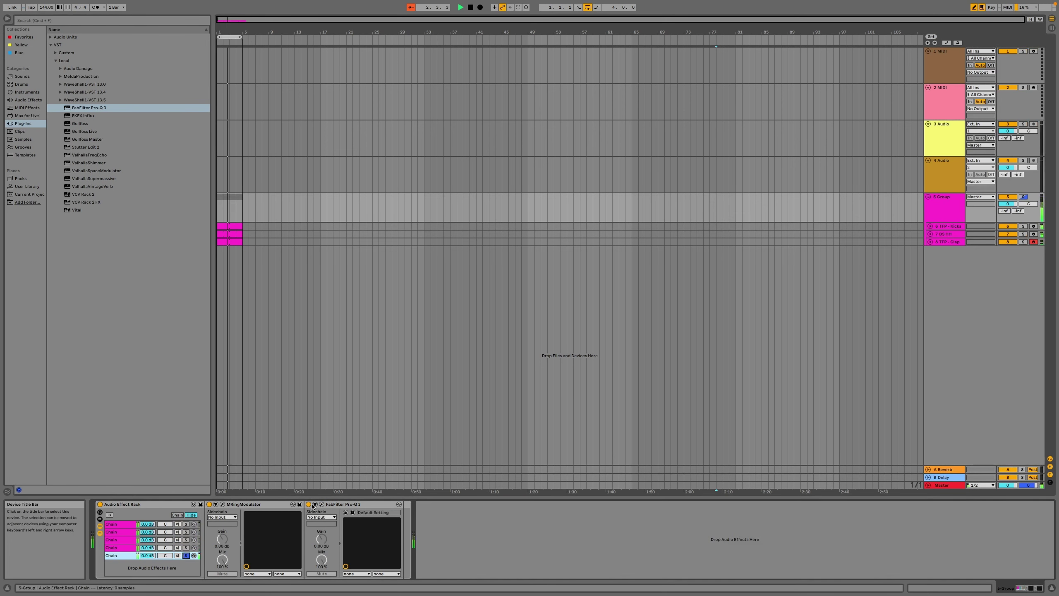
Delete FabFilter Pro-Q 3 from the soloed fifth chain and open that chain's MRingModulator.
left_click(347, 504)
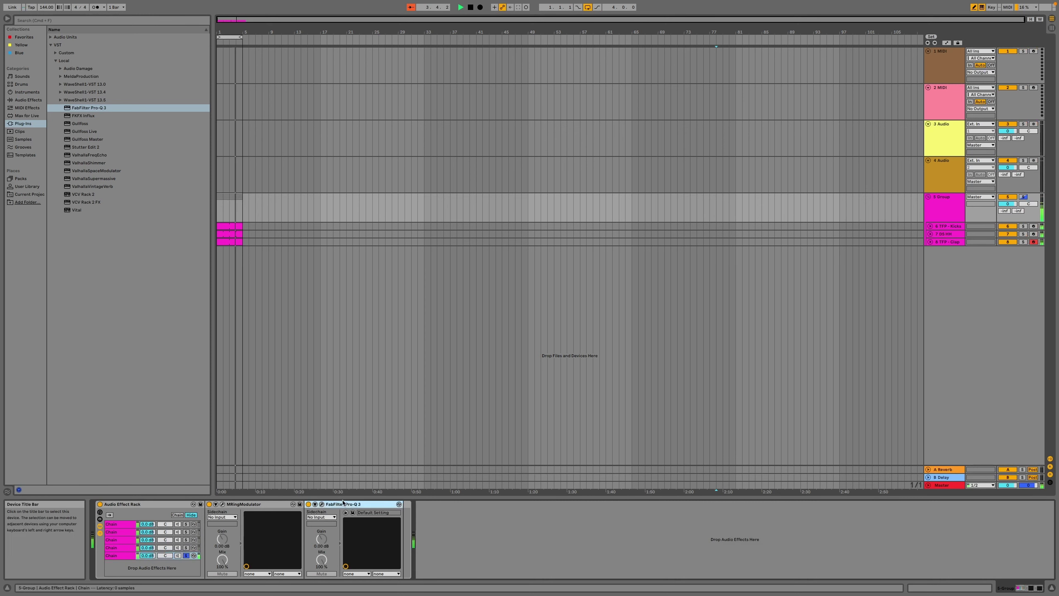
key("Delete")
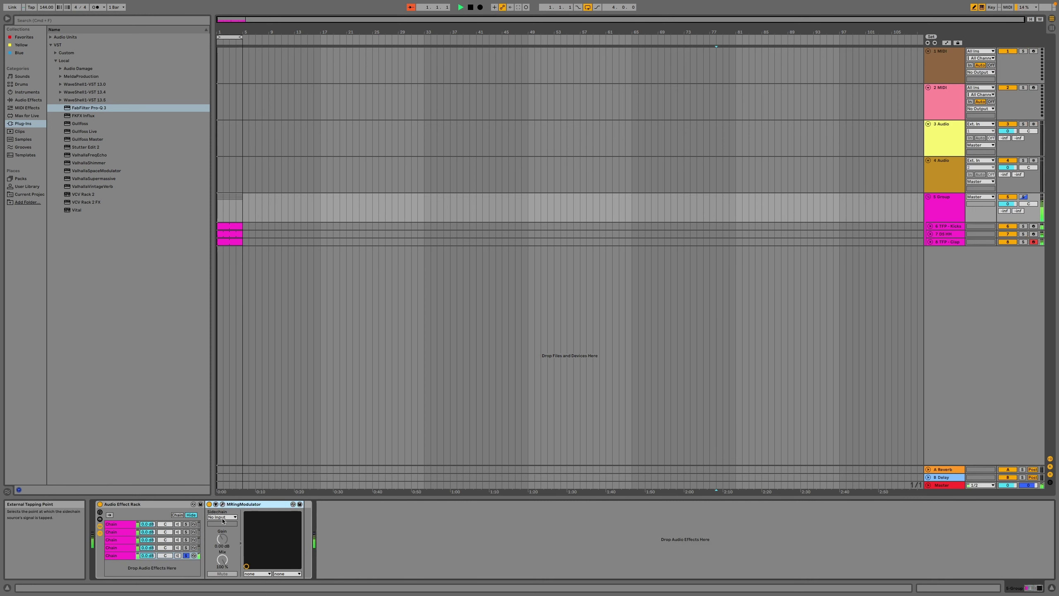
left_click(223, 504)
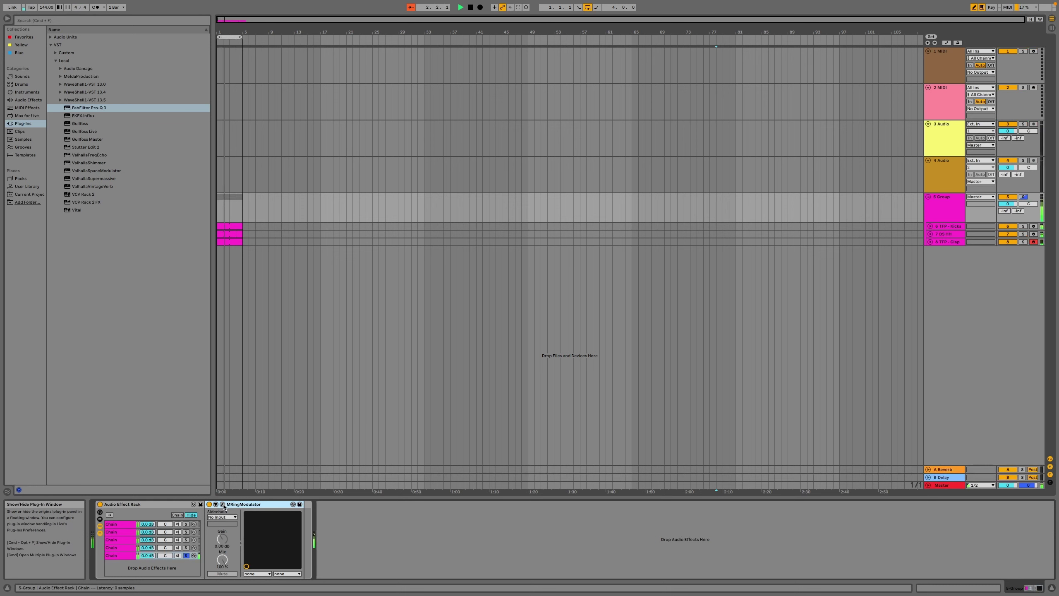
Try out a series of randomised parameter settings and random presets in the fifth chain's MRingModulator.
left_click(482, 164)
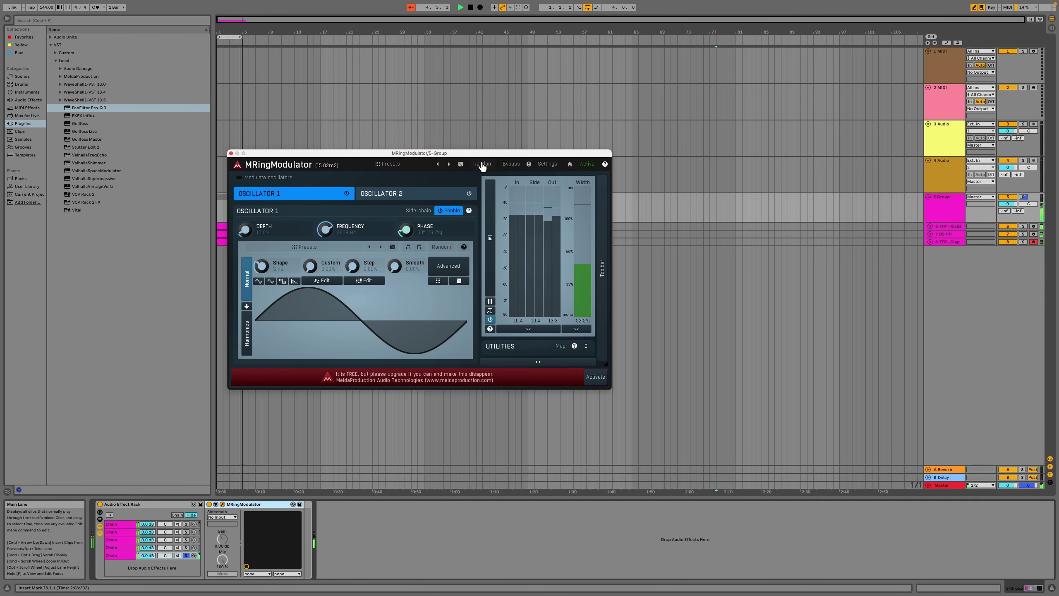
left_click(482, 164)
left_click(482, 163)
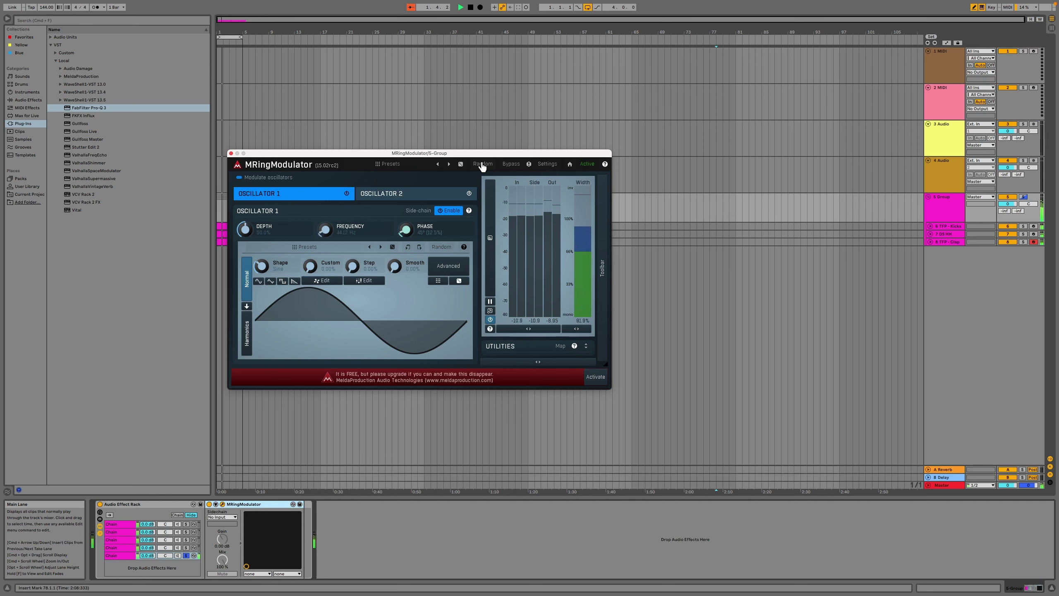
left_click(461, 164)
left_click(461, 164)
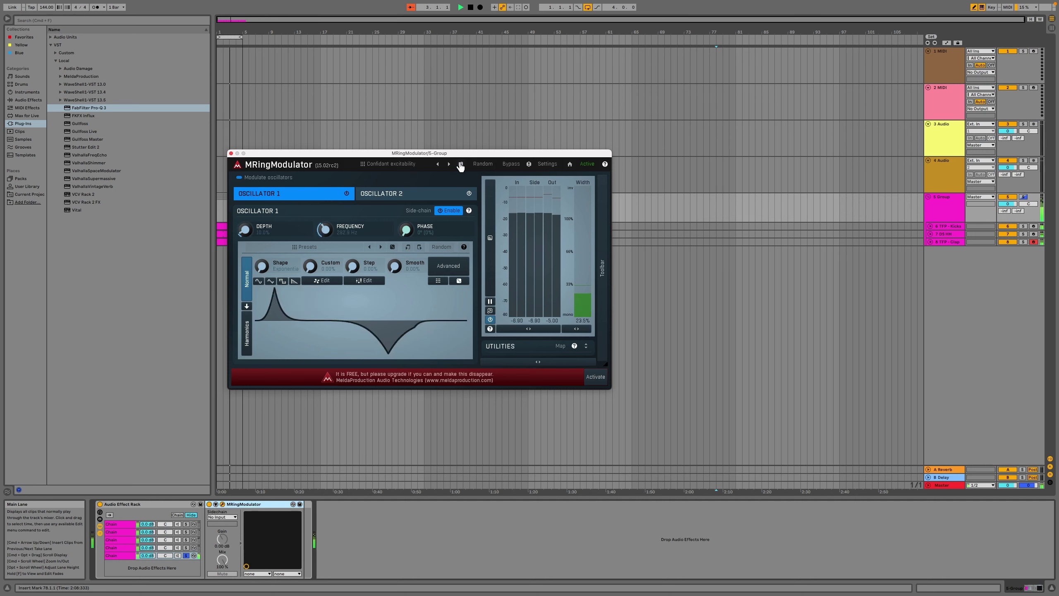
left_click(460, 164)
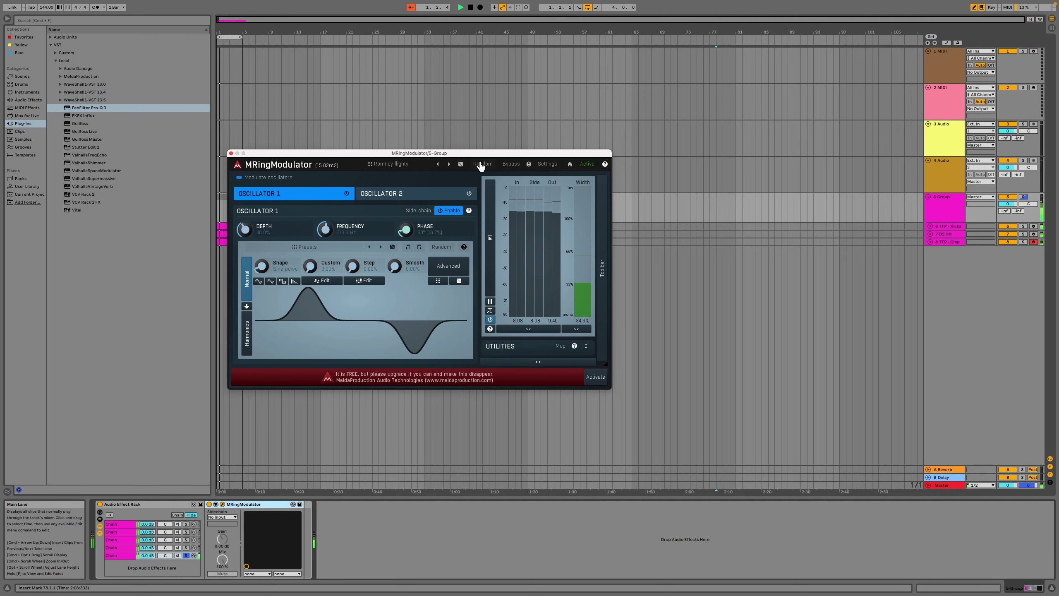
left_click(480, 164)
left_click(480, 165)
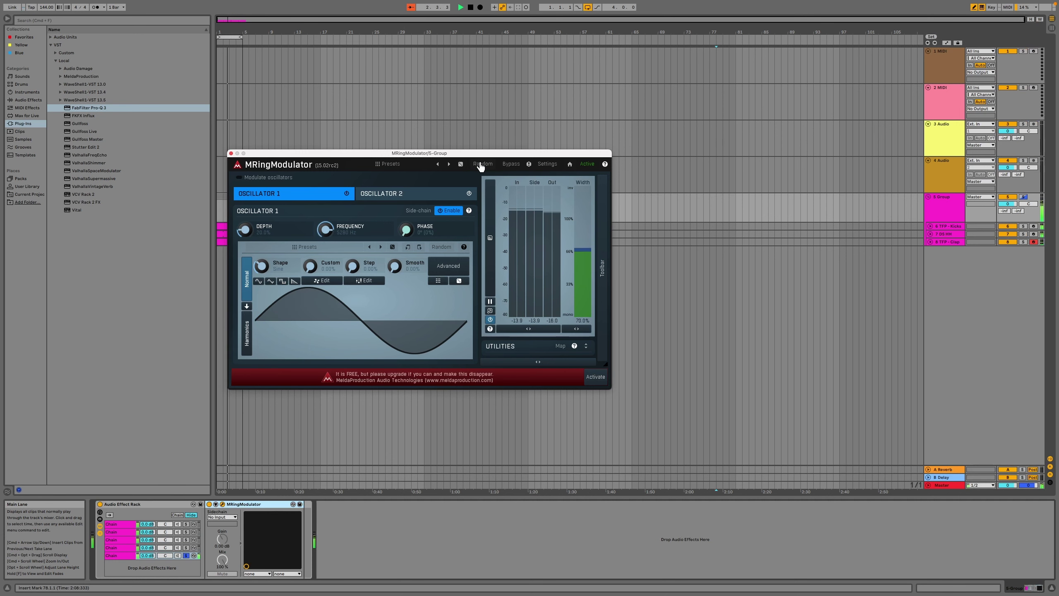
left_click(480, 164)
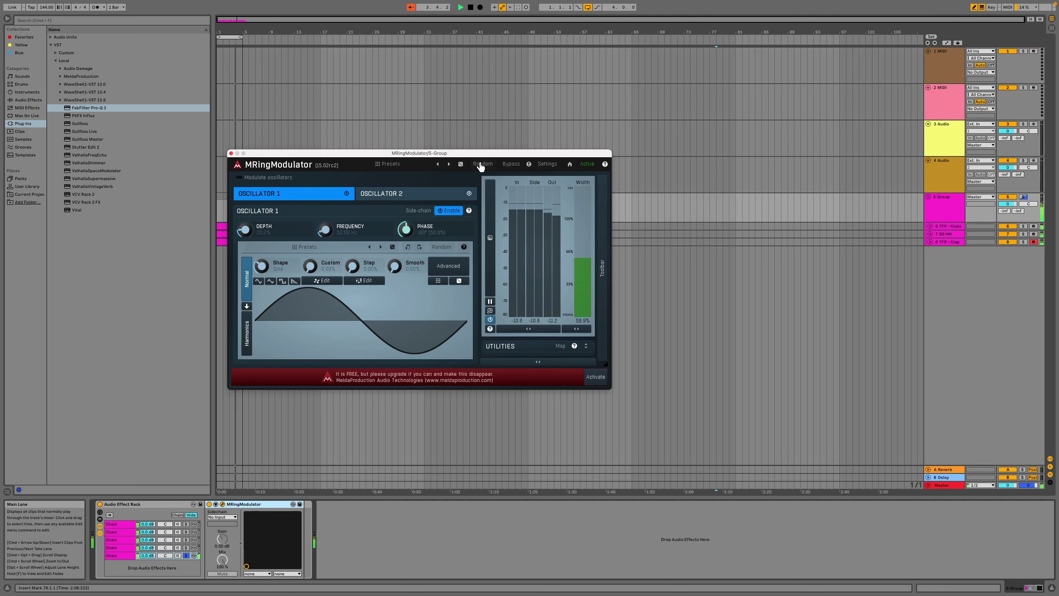
left_click(481, 164)
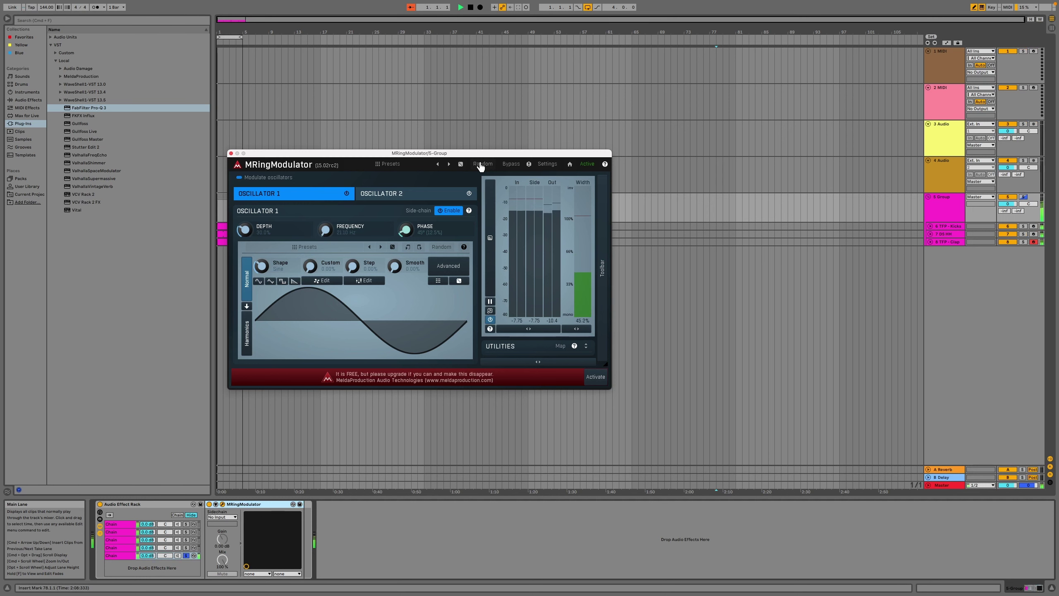
left_click(480, 164)
left_click(461, 164)
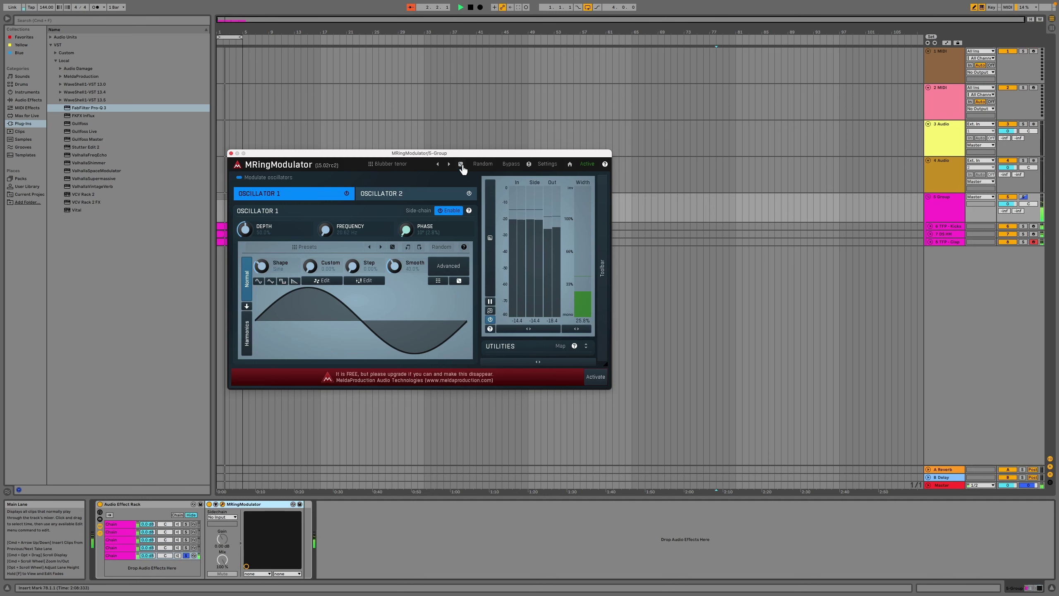
left_click(461, 164)
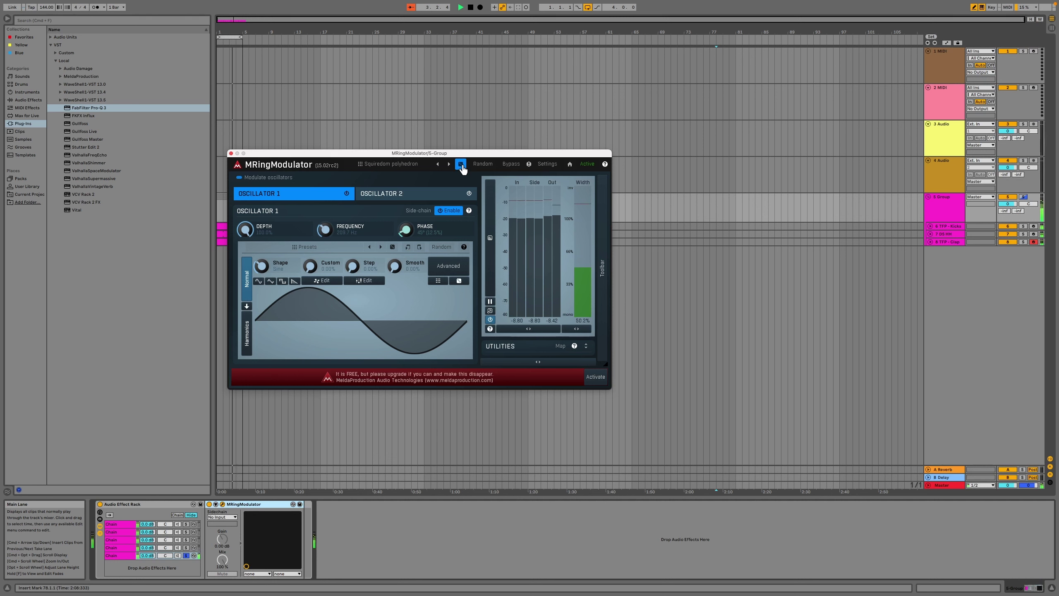
left_click(461, 164)
left_click(461, 163)
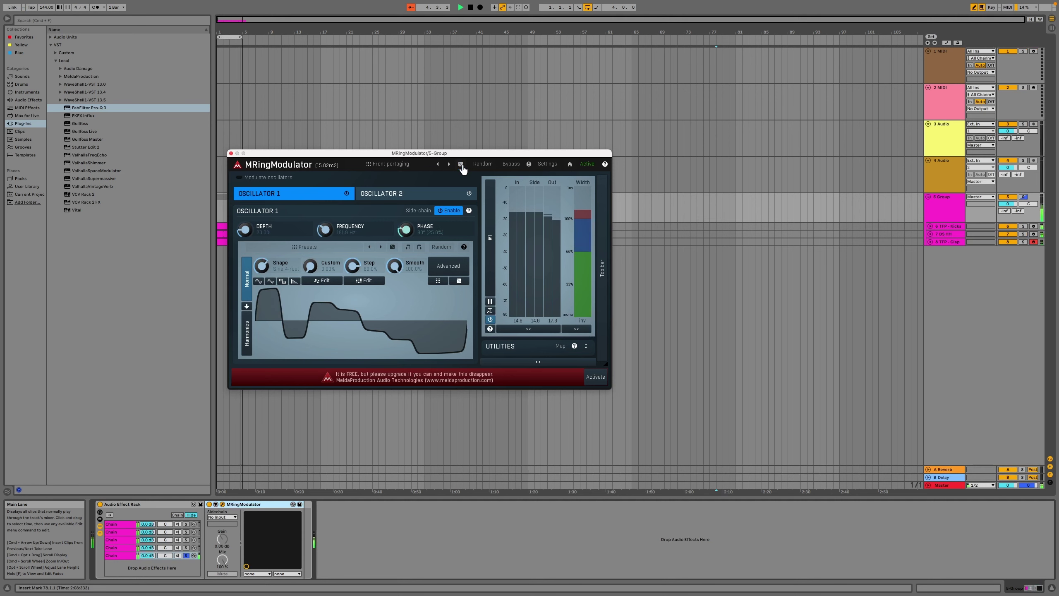
left_click(478, 164)
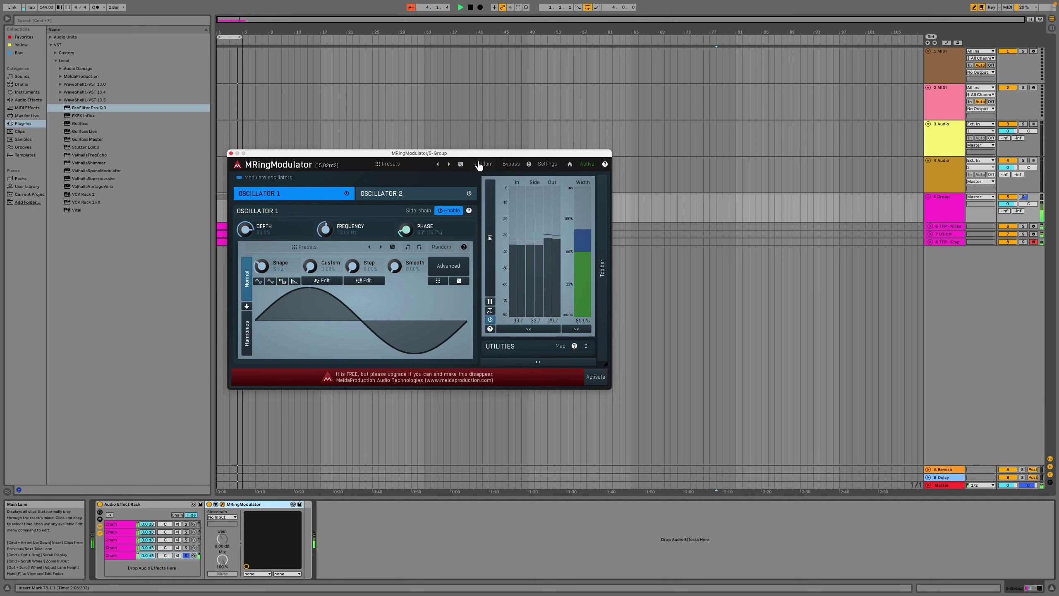
left_click(478, 165)
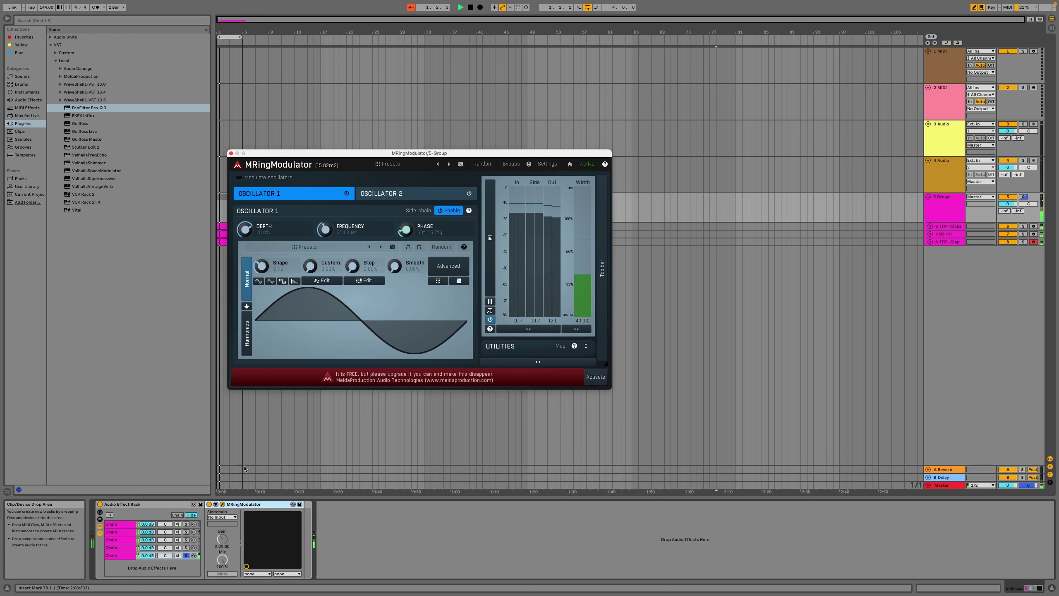
Replace the fifth chain's MRingModulator with MeldaProduction's MFreqShifter from the Audio Units plug-ins.
left_click(251, 504)
key("Delete")
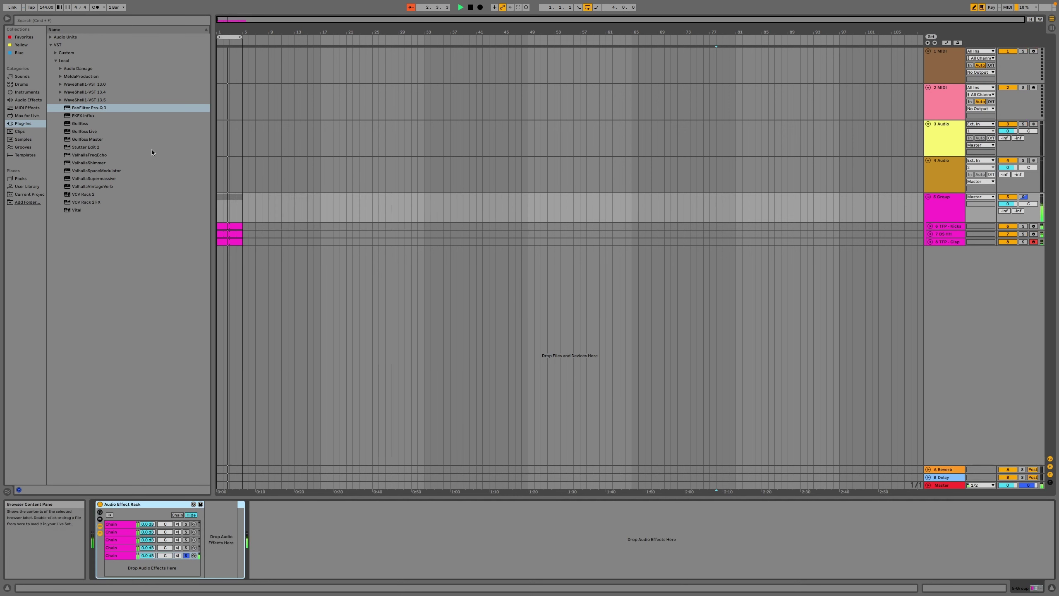
left_click(51, 37)
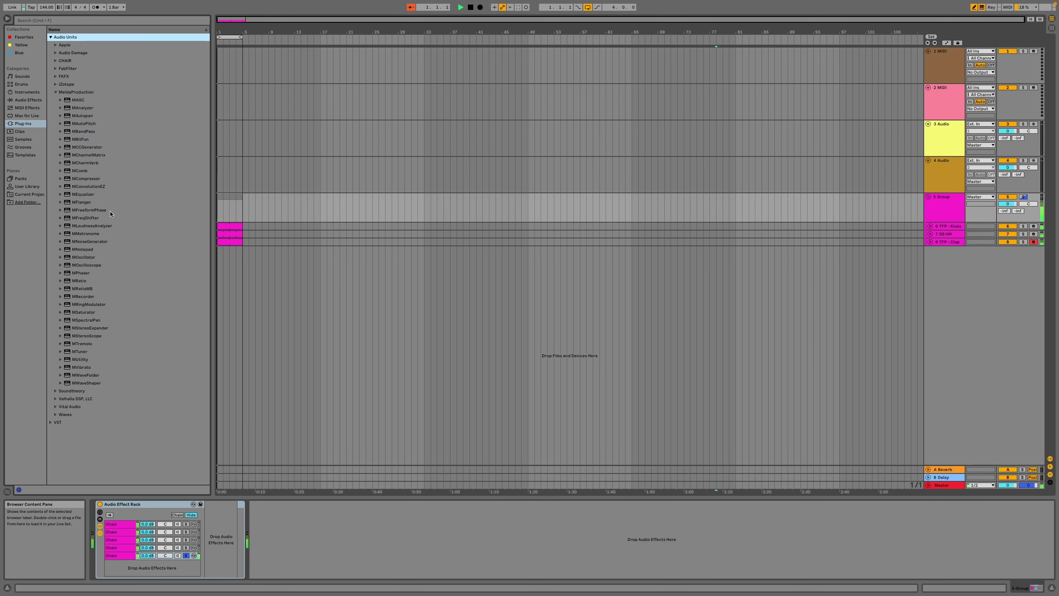
left_click(87, 220)
double_click(87, 218)
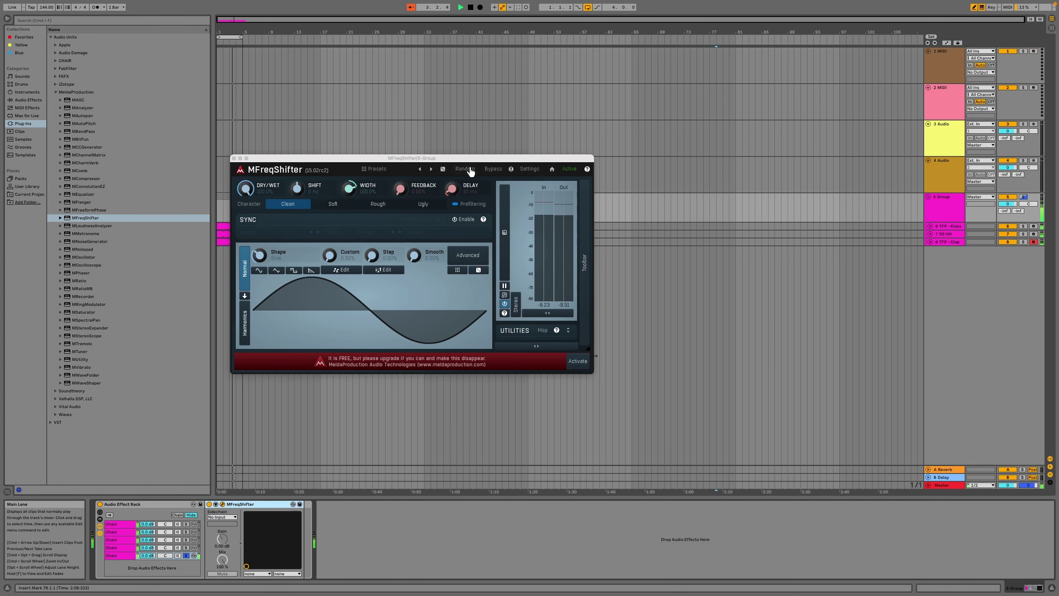
Try out randomised parameters in MFreqShifter, followed by a series of its random presets.
left_click(469, 169)
left_click(480, 171)
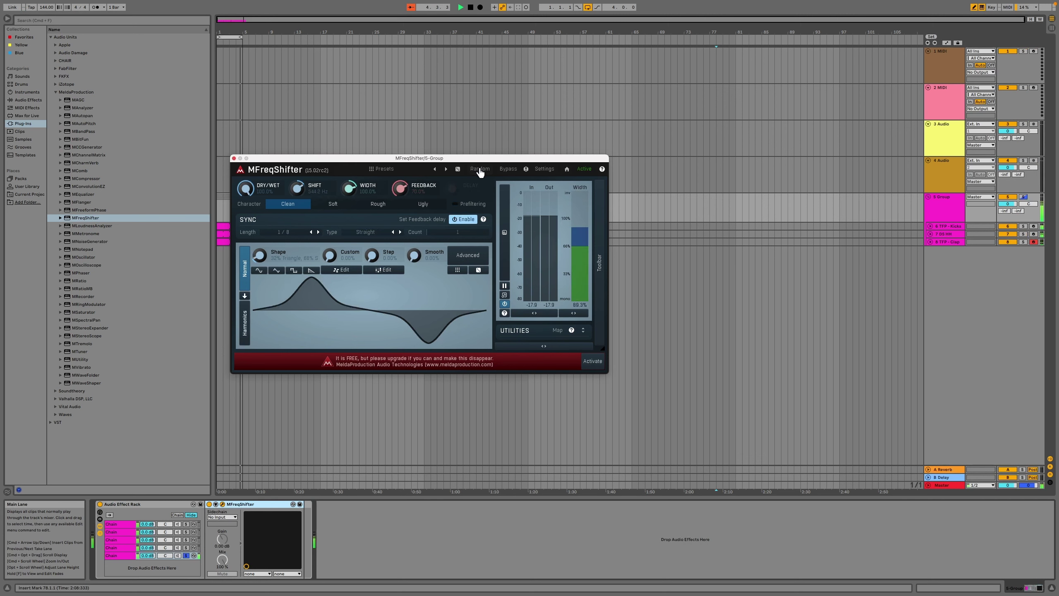
left_click(458, 169)
left_click(458, 169)
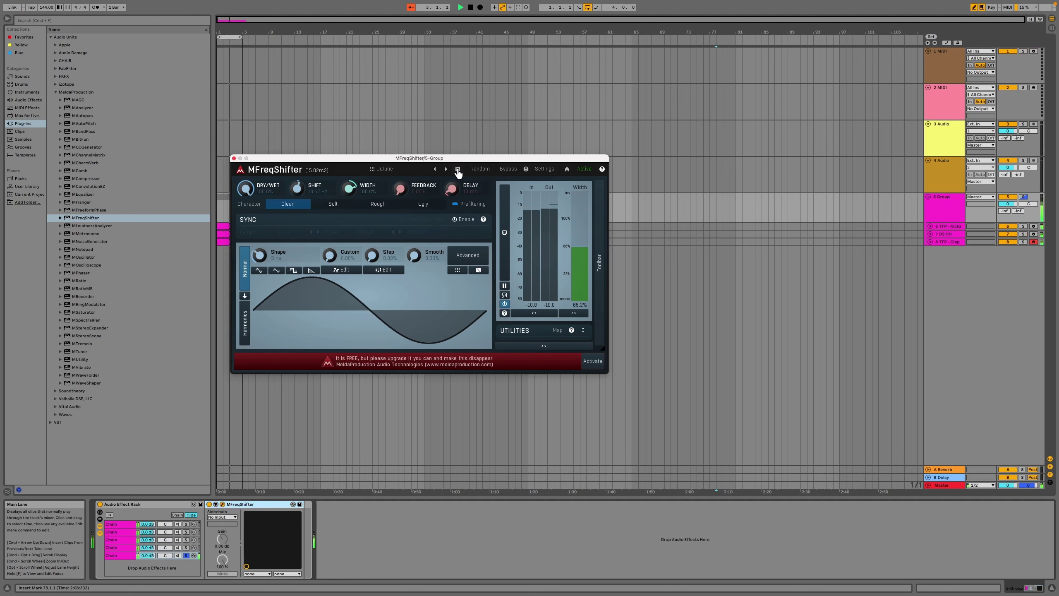
left_click(457, 169)
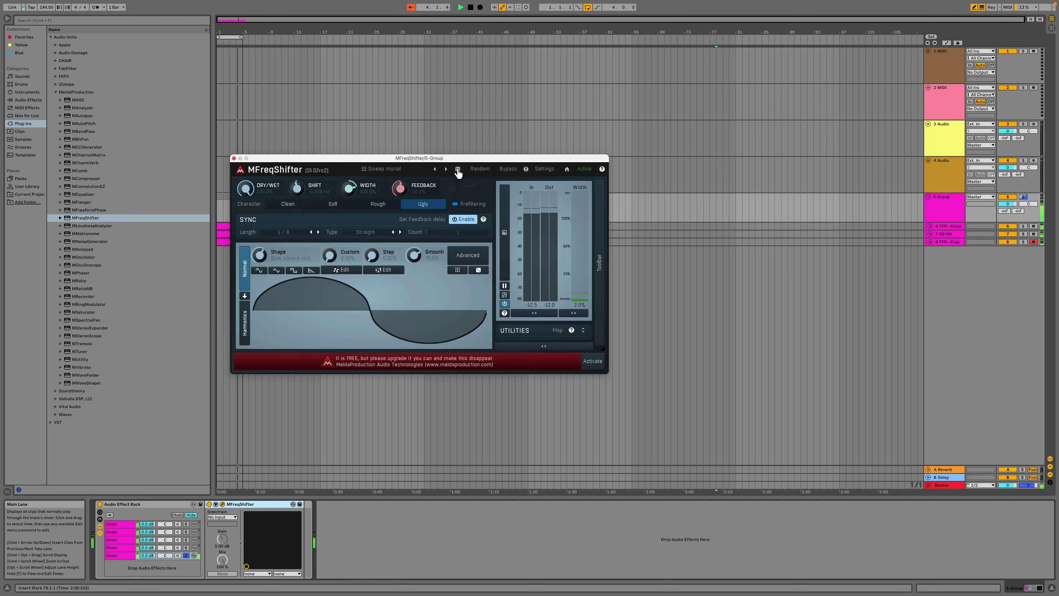
left_click(457, 170)
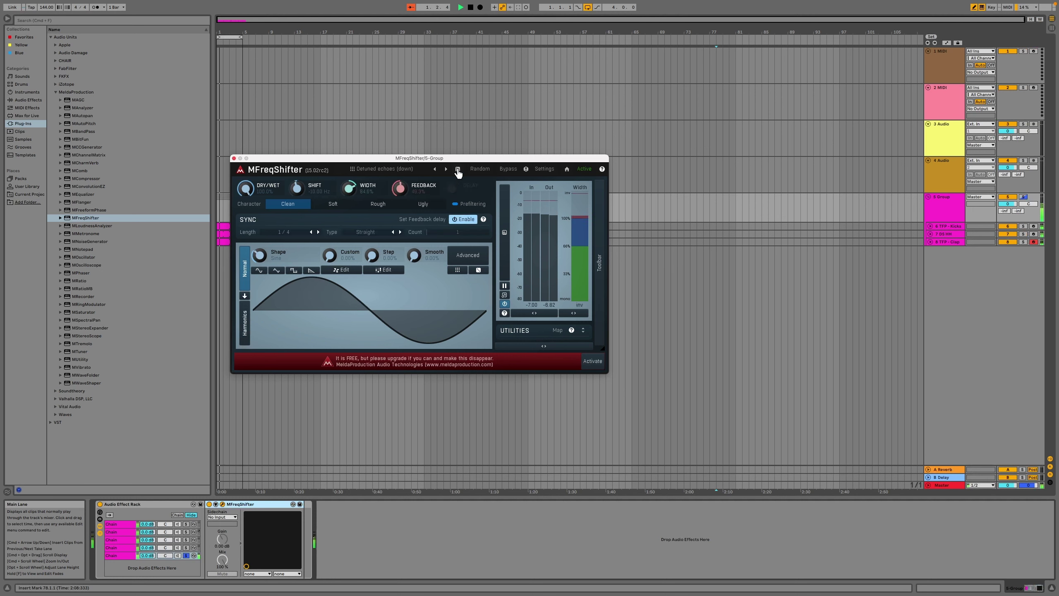
left_click(457, 170)
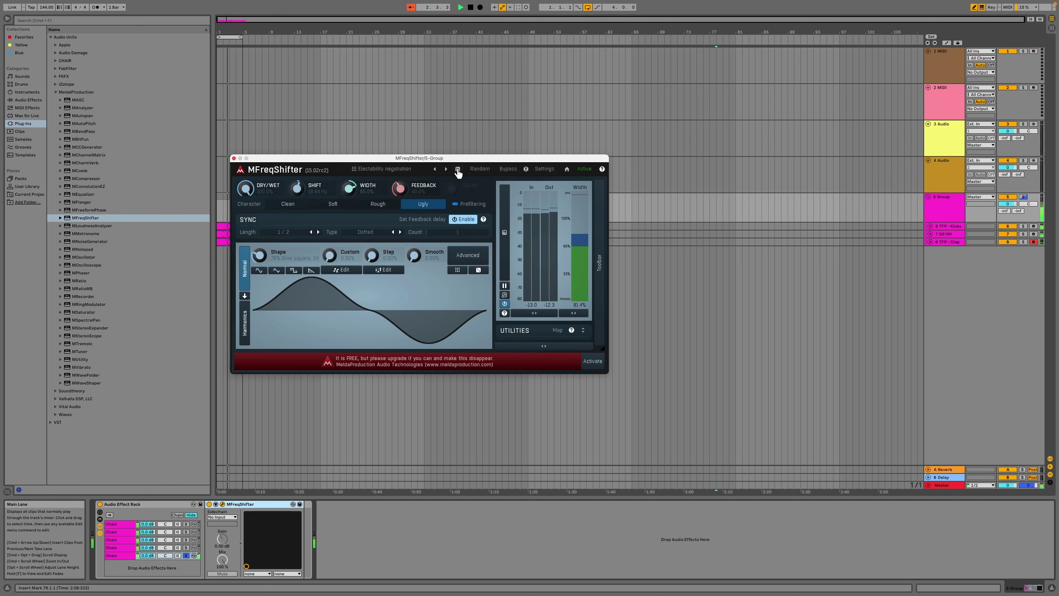
left_click(458, 169)
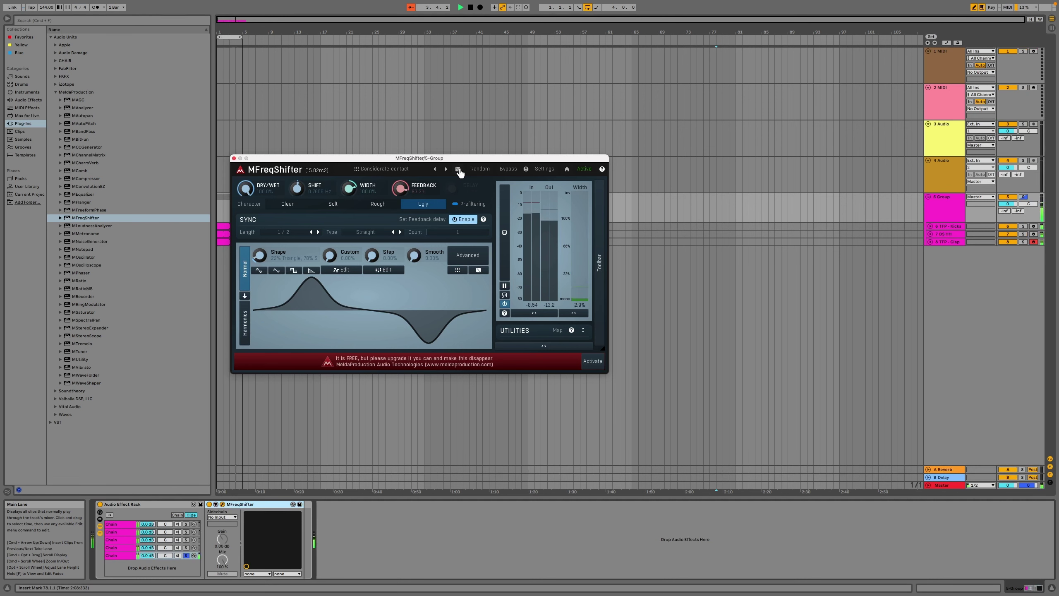
left_click(458, 170)
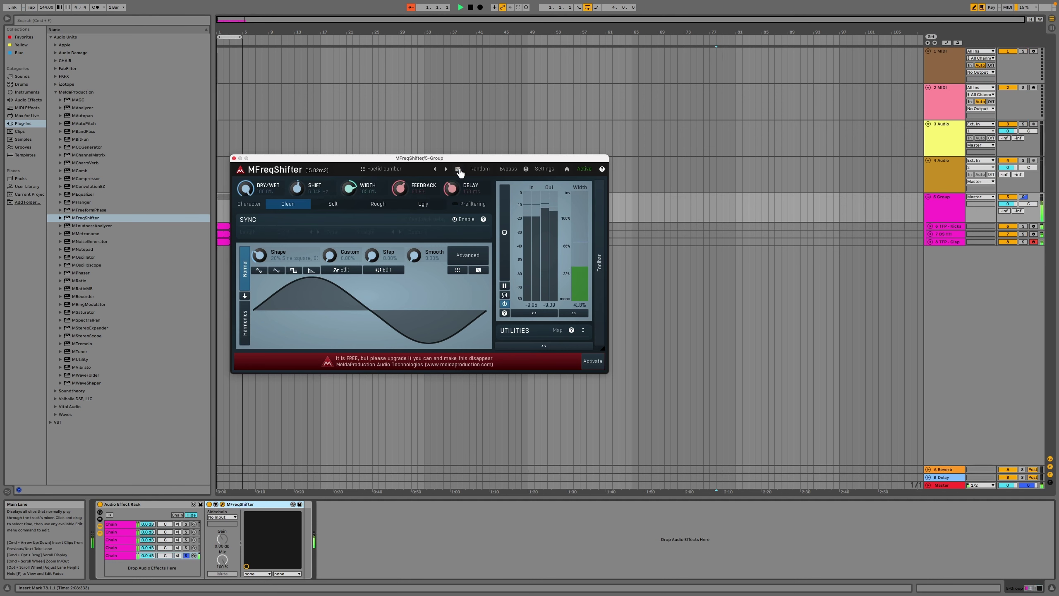
Randomise MFreqShifter's parameters several times in a row.
left_click(471, 169)
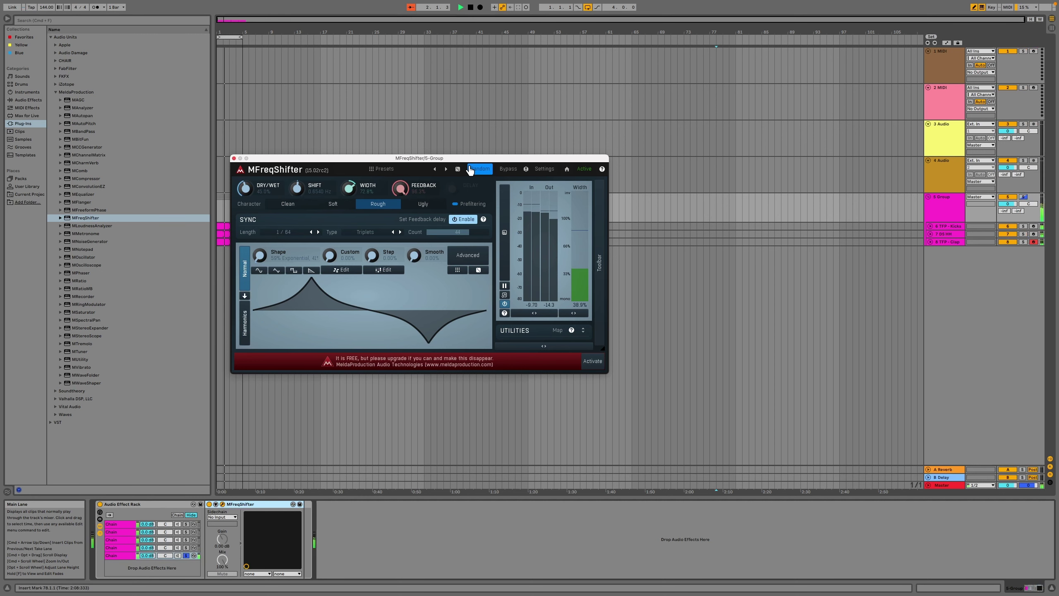
left_click(471, 169)
left_click(475, 169)
left_click(478, 171)
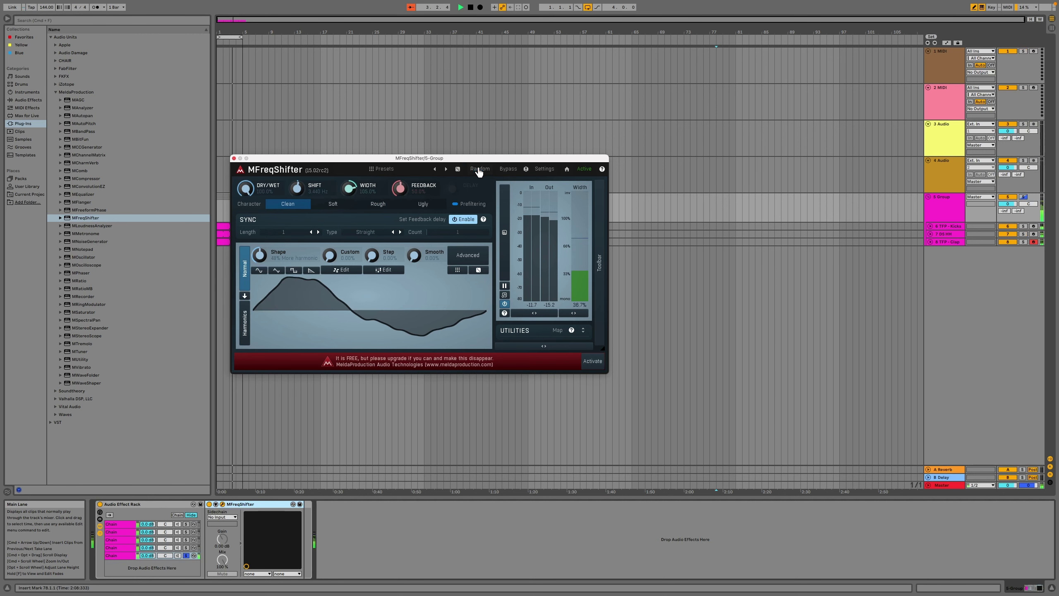
left_click(479, 170)
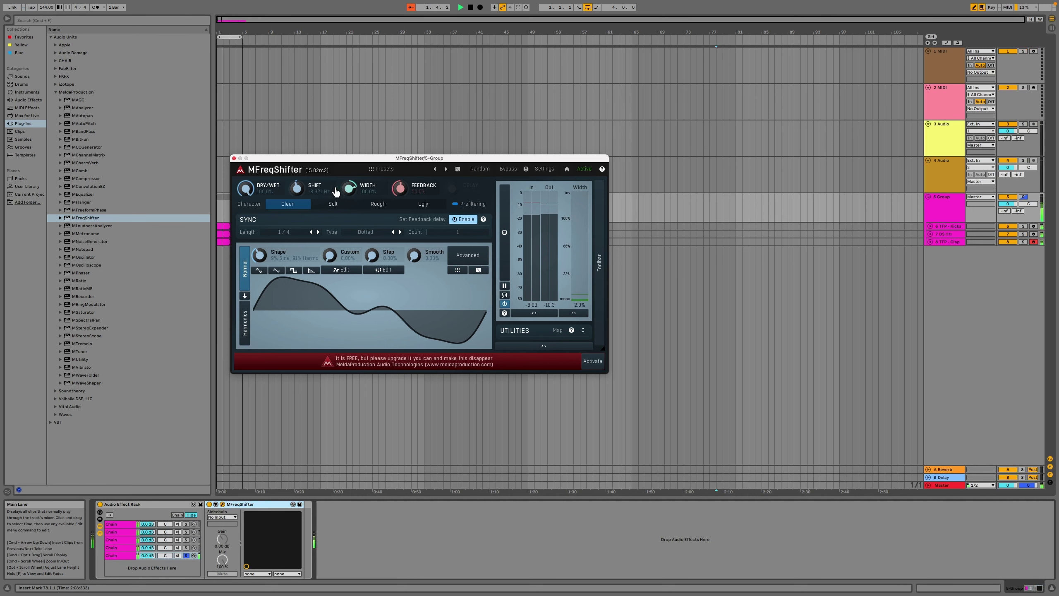
Lower MFreqShifter's Shift and Feedback, set its character to Ugly, and close the plug-in window.
left_click_drag(297, 188, 296, 217)
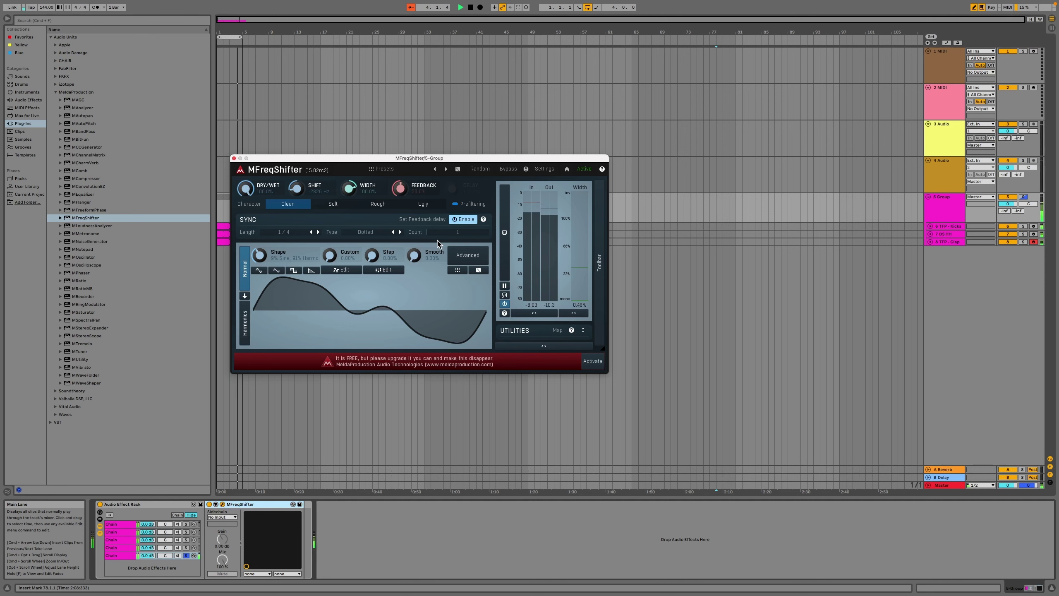
left_click_drag(400, 188, 399, 126)
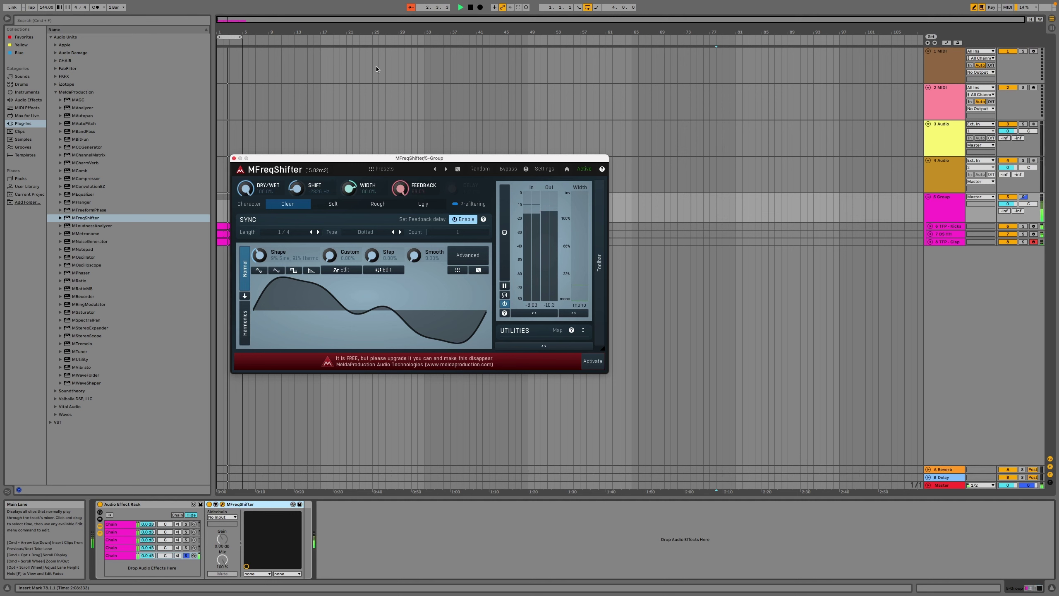
left_click_drag(400, 188, 400, 250)
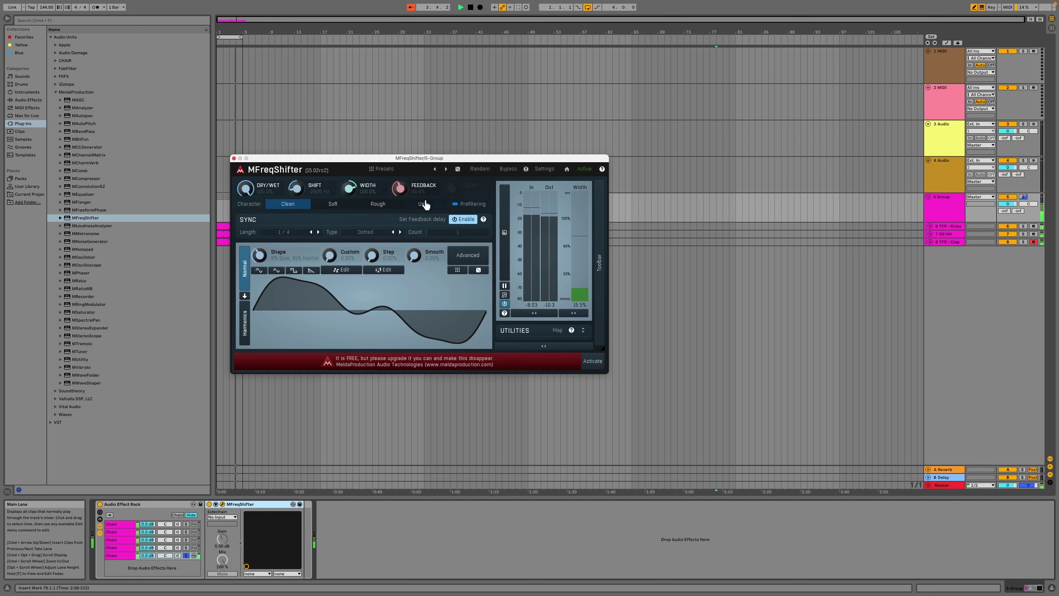
left_click(425, 205)
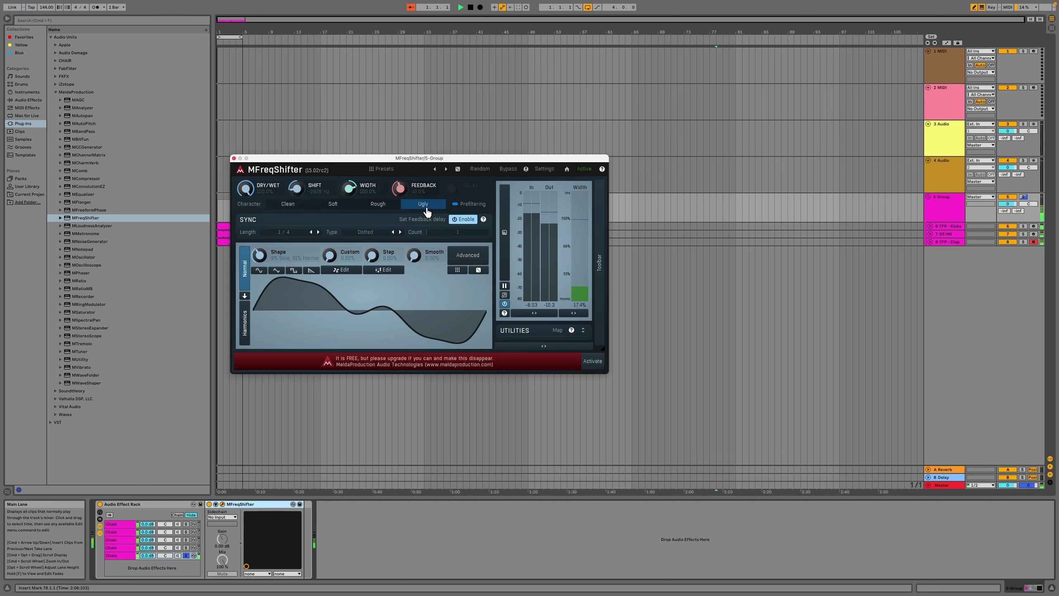
left_click(233, 158)
Add an empty chain at the top of the rack's chain list and show the chain select zones.
double_click(125, 570)
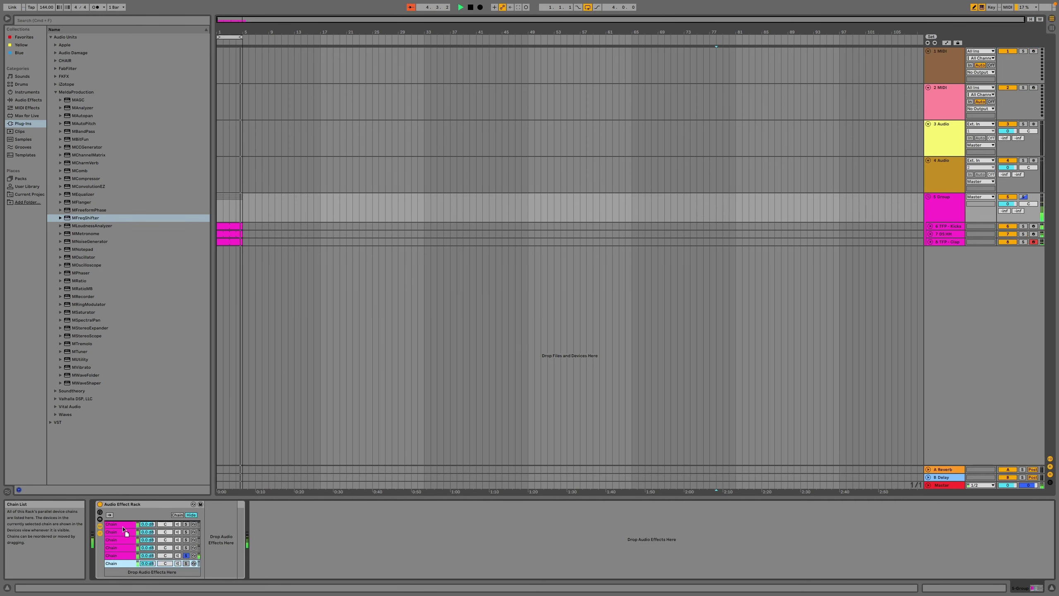
left_click_drag(121, 563, 124, 526)
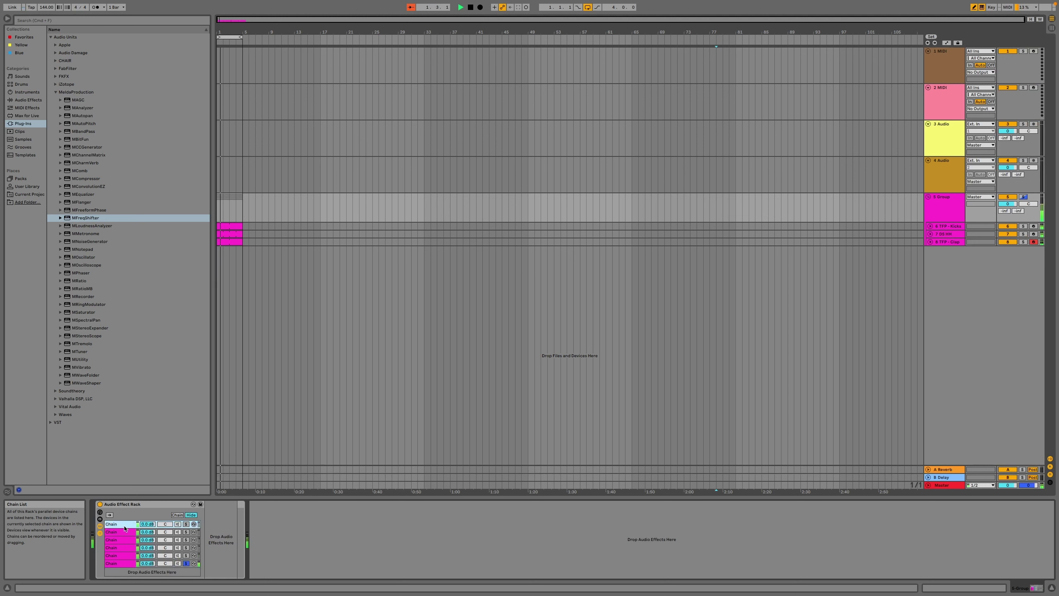
left_click(175, 515)
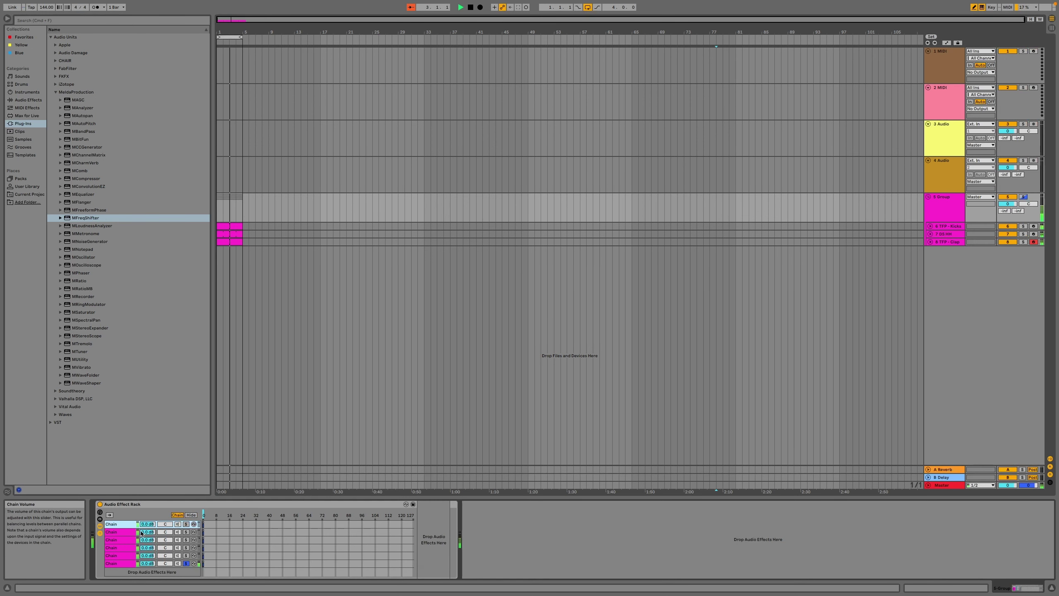
Stretch the select zones of all six rack chains across the full 0–127 range and distribute the ranges equally.
key("super+a")
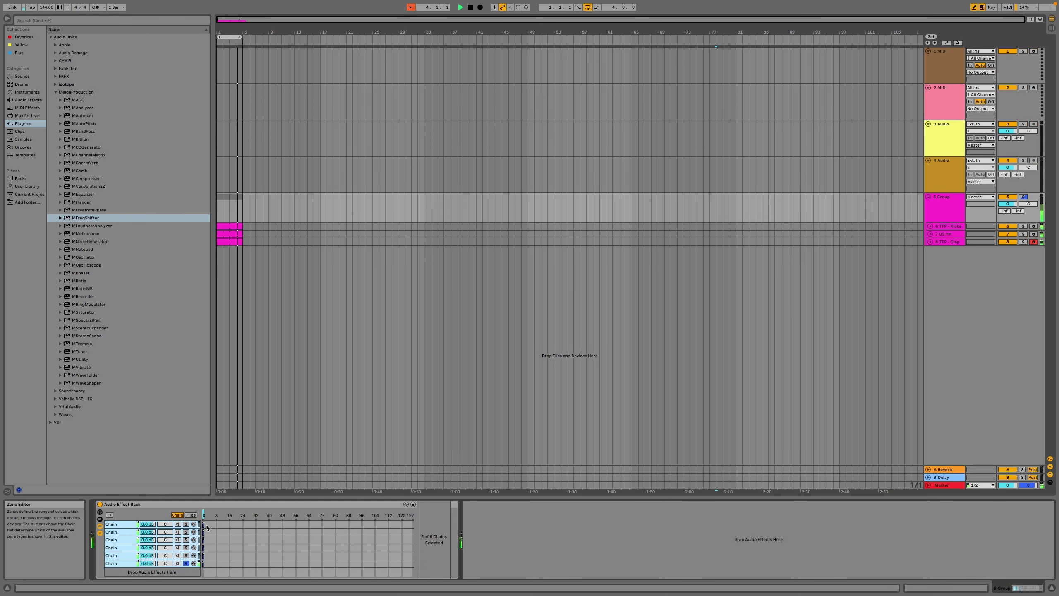
left_click_drag(203, 525, 414, 525)
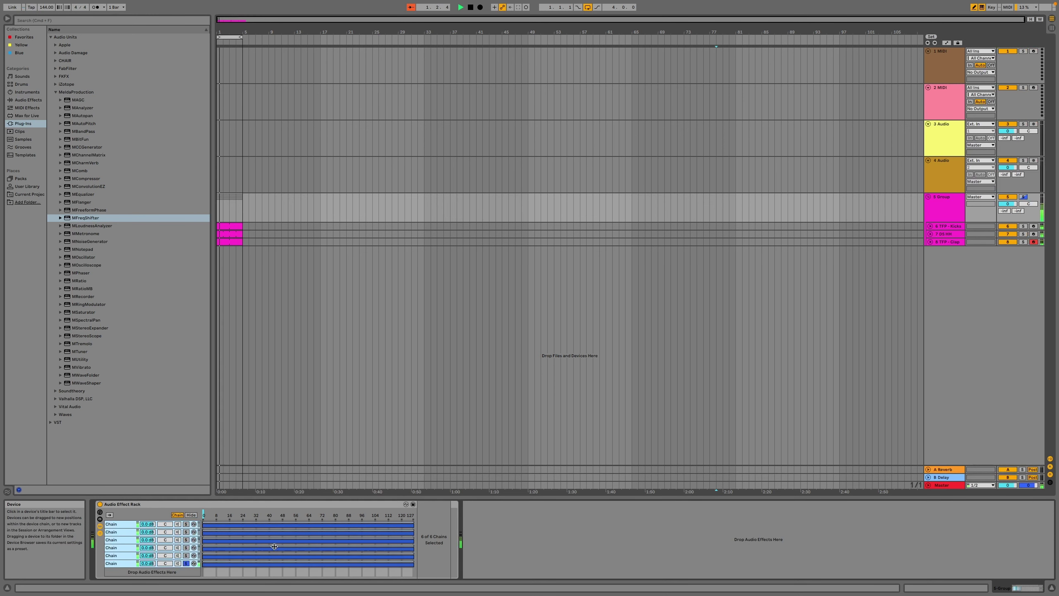
right_click(260, 539)
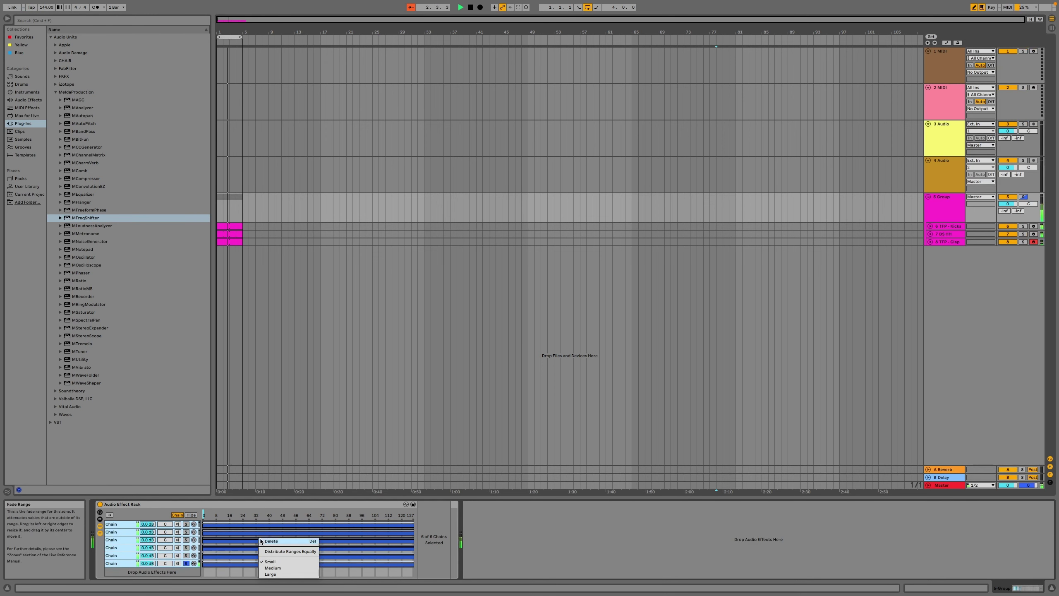
left_click(267, 552)
left_click(243, 540)
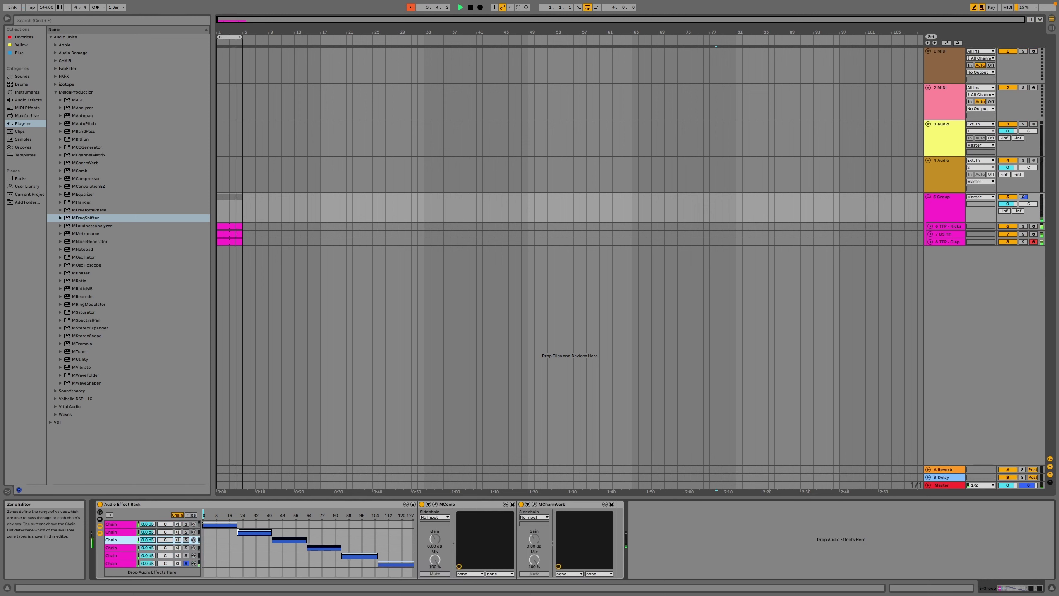
Extend the empty first chain's select zone up to about 56.
left_click(234, 526)
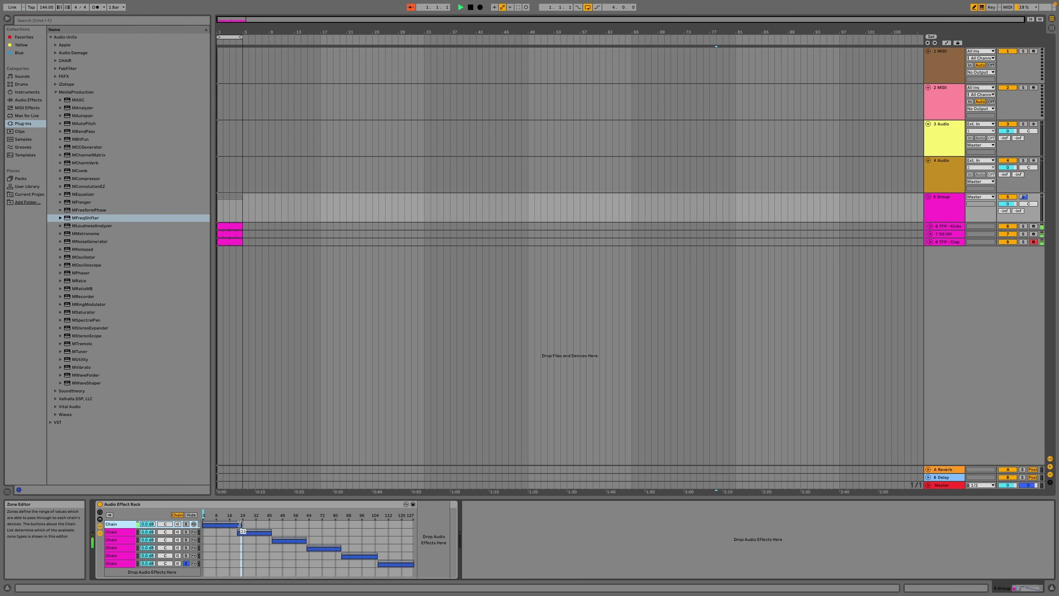
left_click_drag(240, 524, 295, 519)
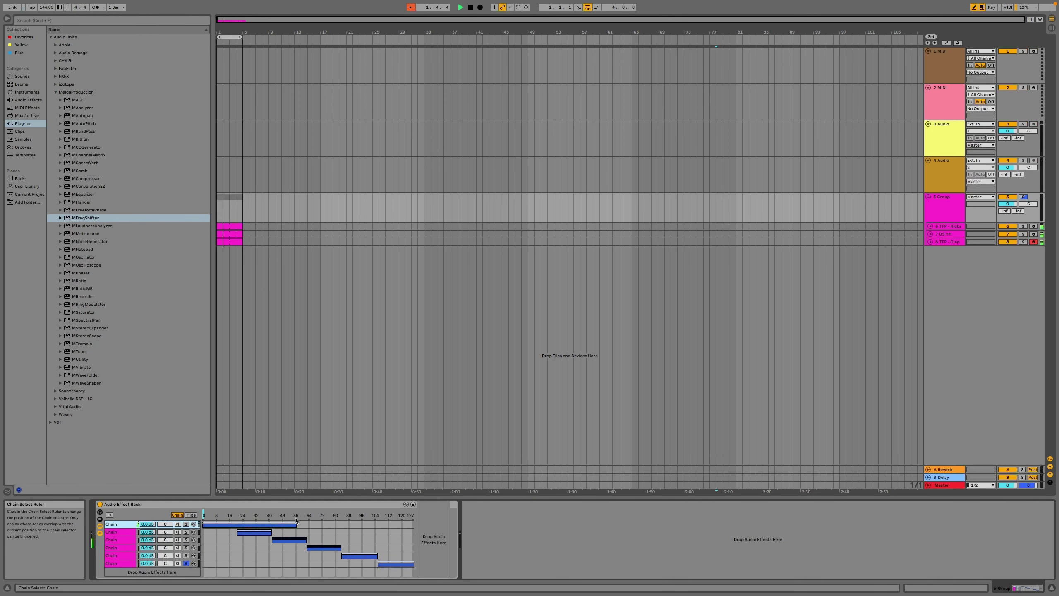
Select the five effect chains and shorten and shift their select zones into a staircase starting where the first chain's zone ends.
left_click(245, 534)
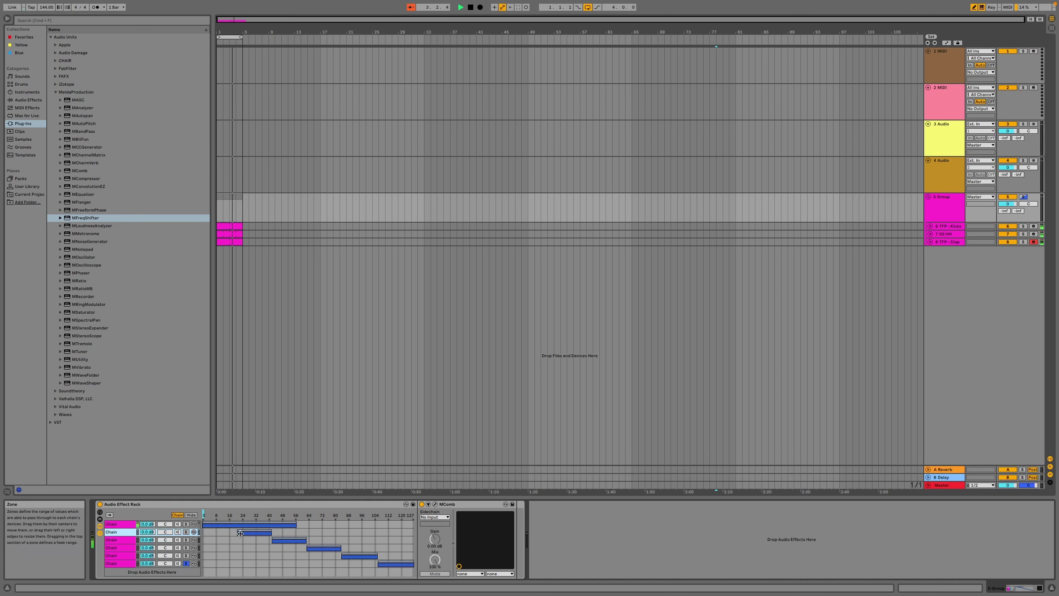
left_click(295, 541, "shift")
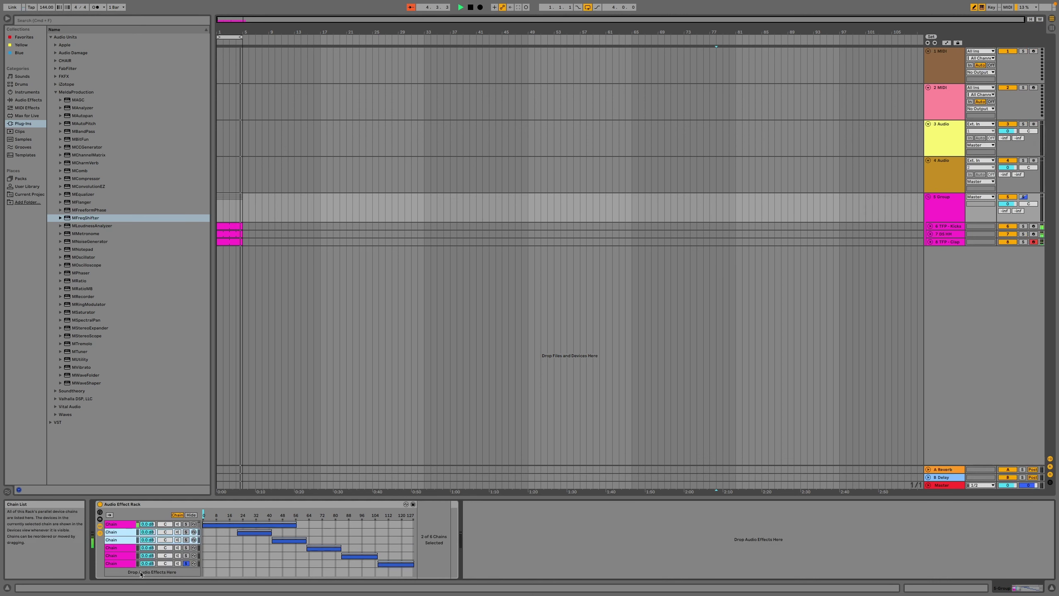
left_click(123, 566, "shift")
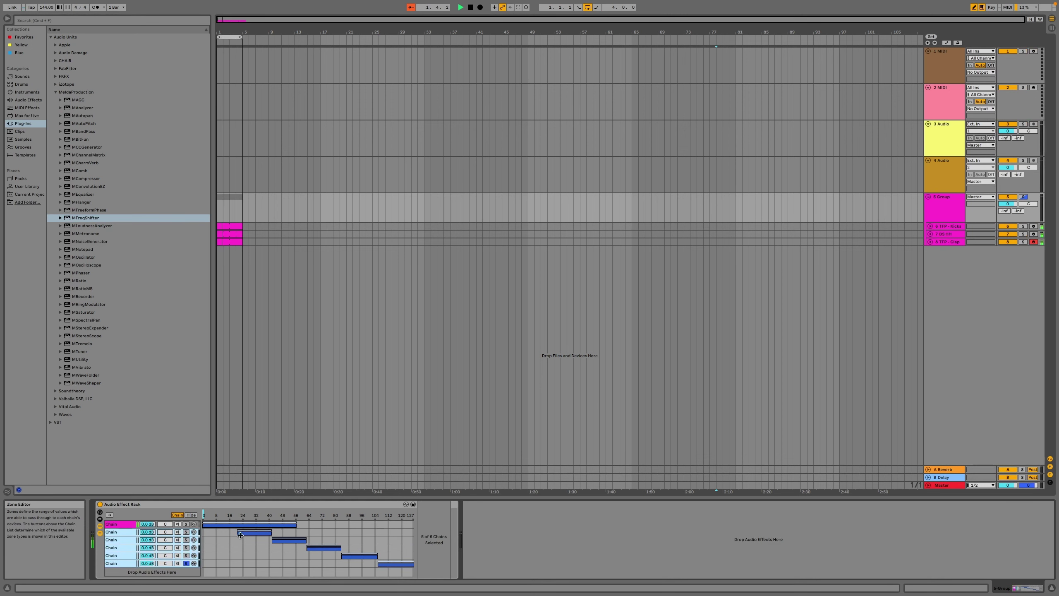
left_click_drag(238, 533, 340, 548)
left_click_drag(404, 556, 382, 565)
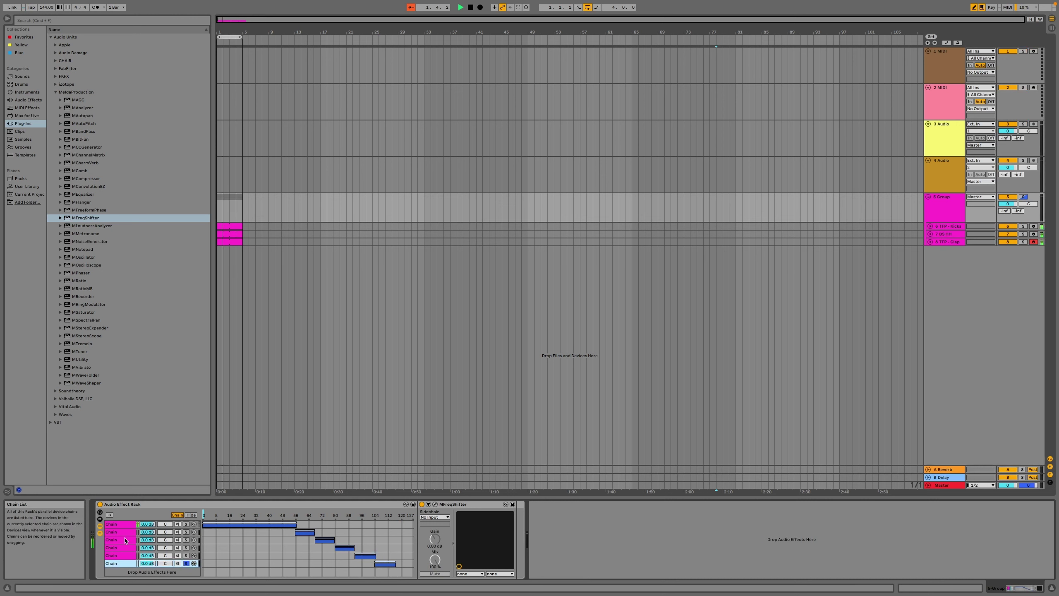
Widen the five effect chains' select zones and line them up end to end through 127.
left_click(137, 534, "shift")
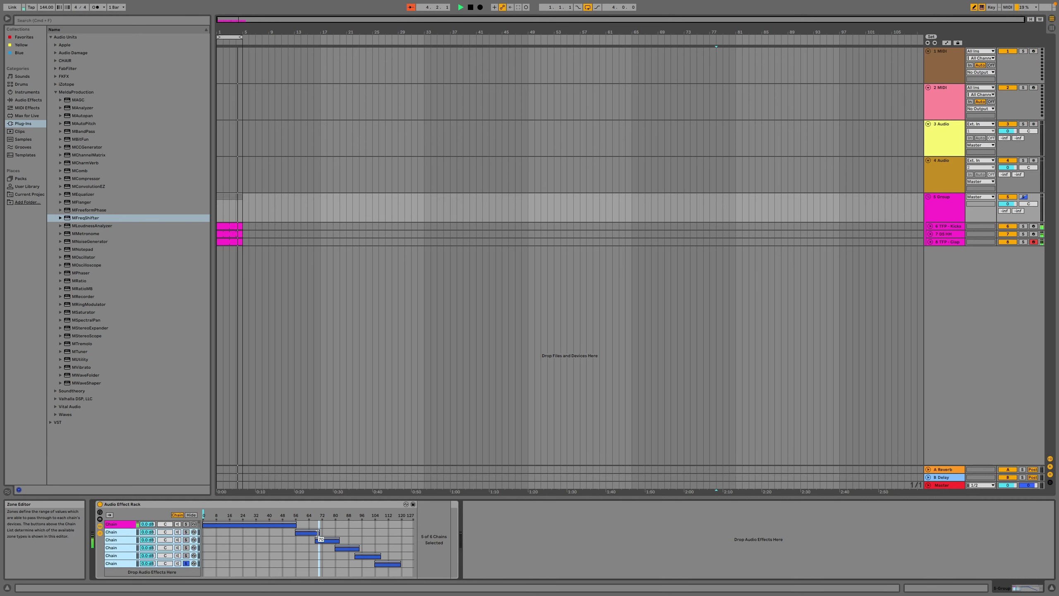
left_click(312, 552)
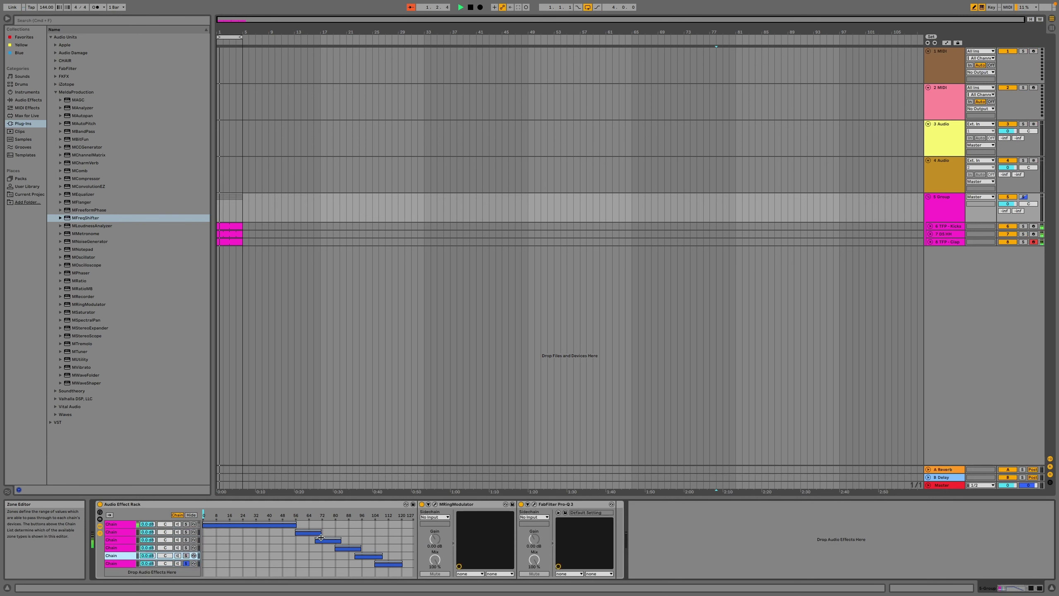
left_click_drag(325, 541, 404, 564)
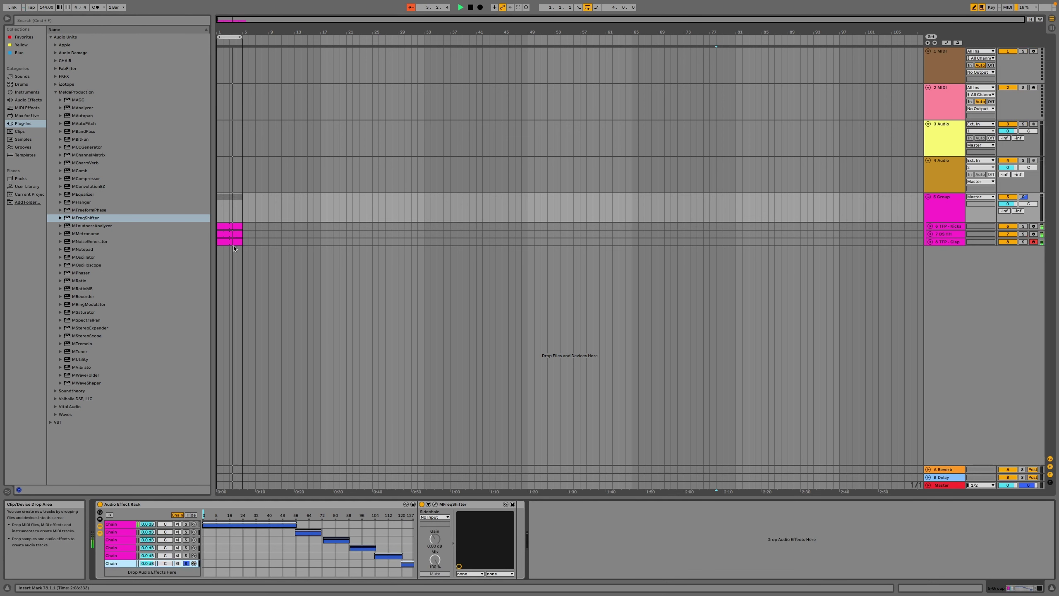
Add the Expression Control MIDI effect to the Kicks track, after Random.
left_click(227, 233)
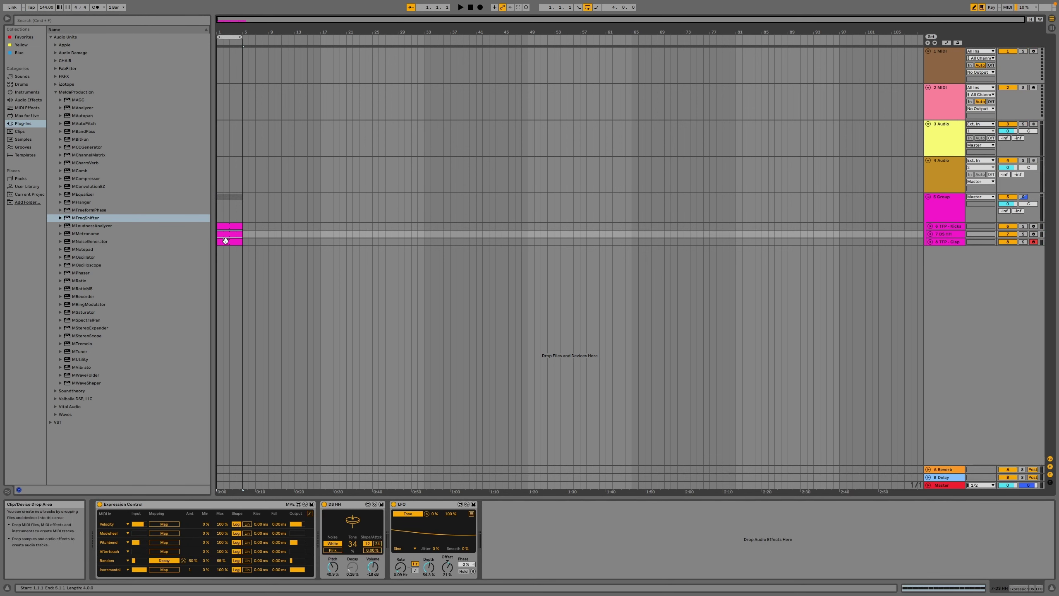
left_click(221, 227)
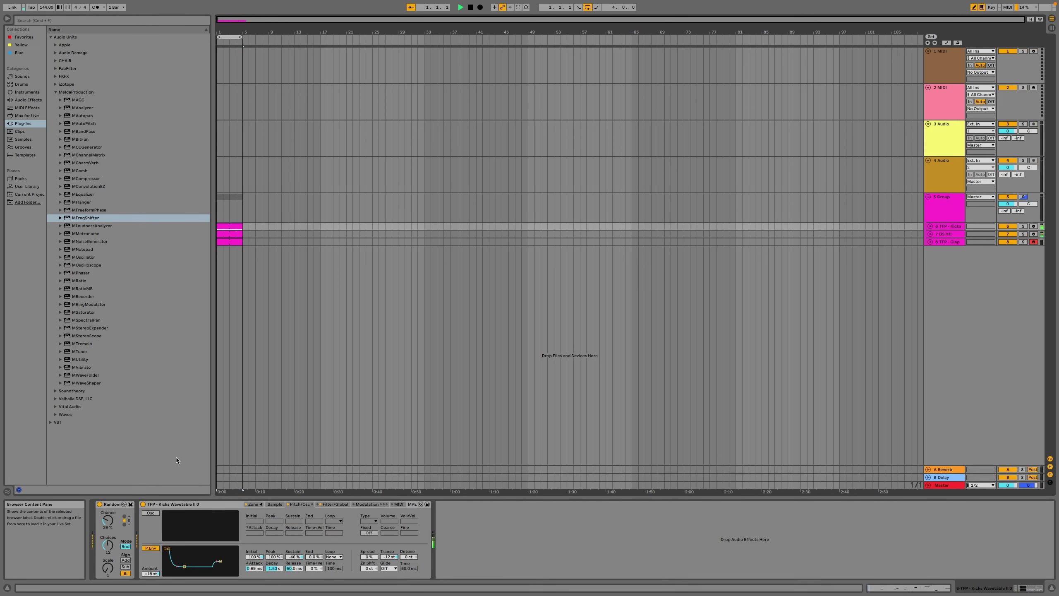
key("space")
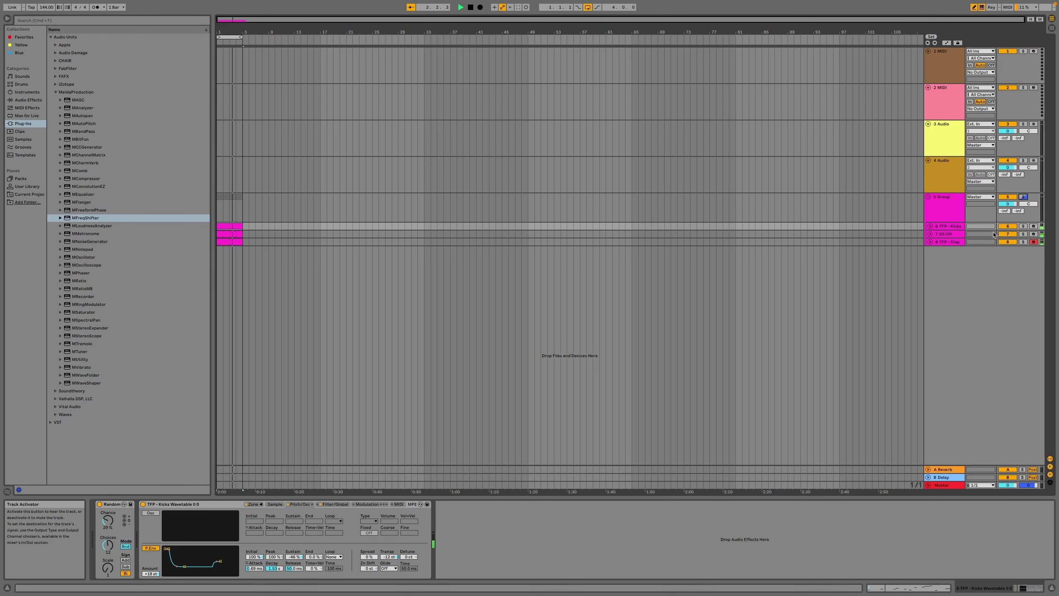
left_click(953, 228)
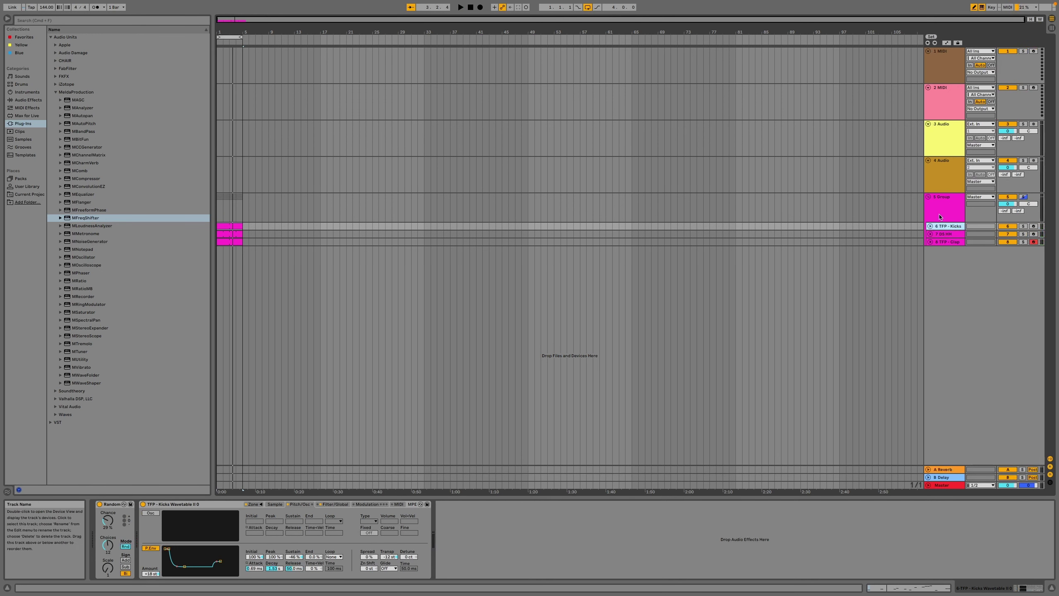
left_click(32, 117)
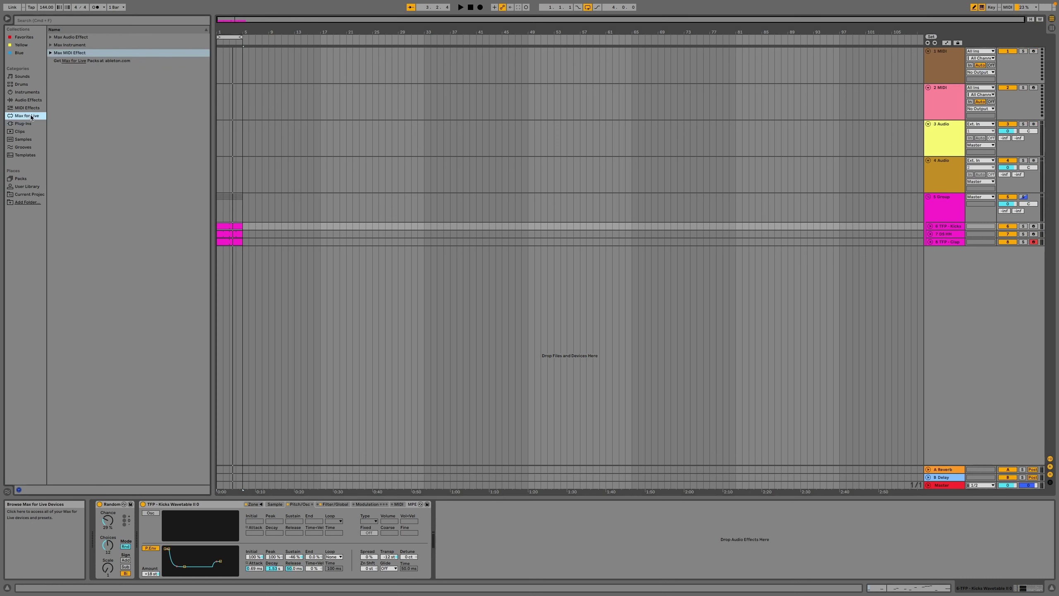
left_click(30, 109)
left_click(97, 61)
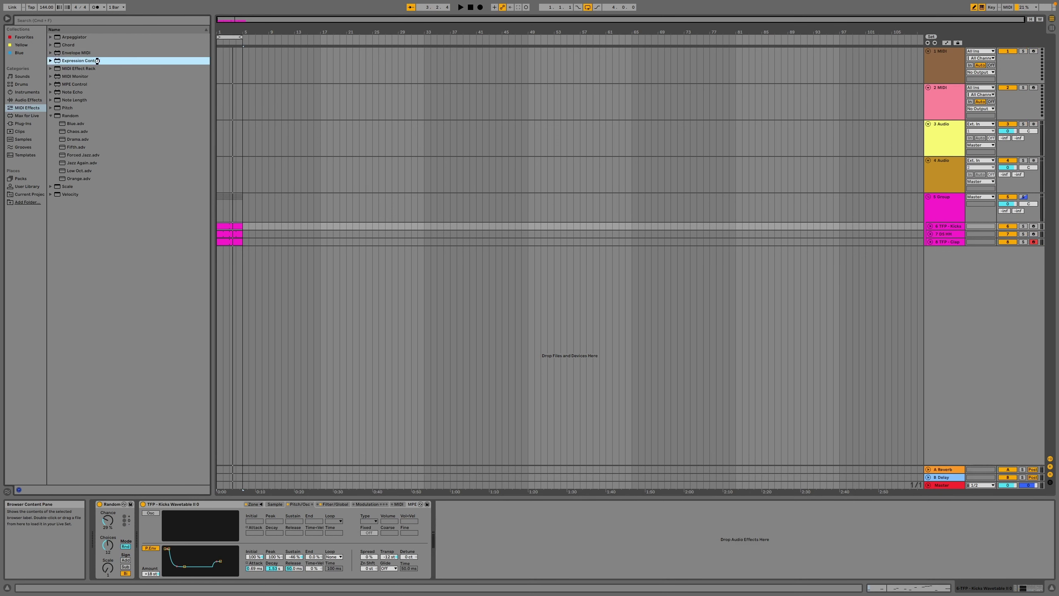
key("Return")
Map Expression Control's Random source to the chain selector of the group's Audio Effect Rack.
left_click(207, 560)
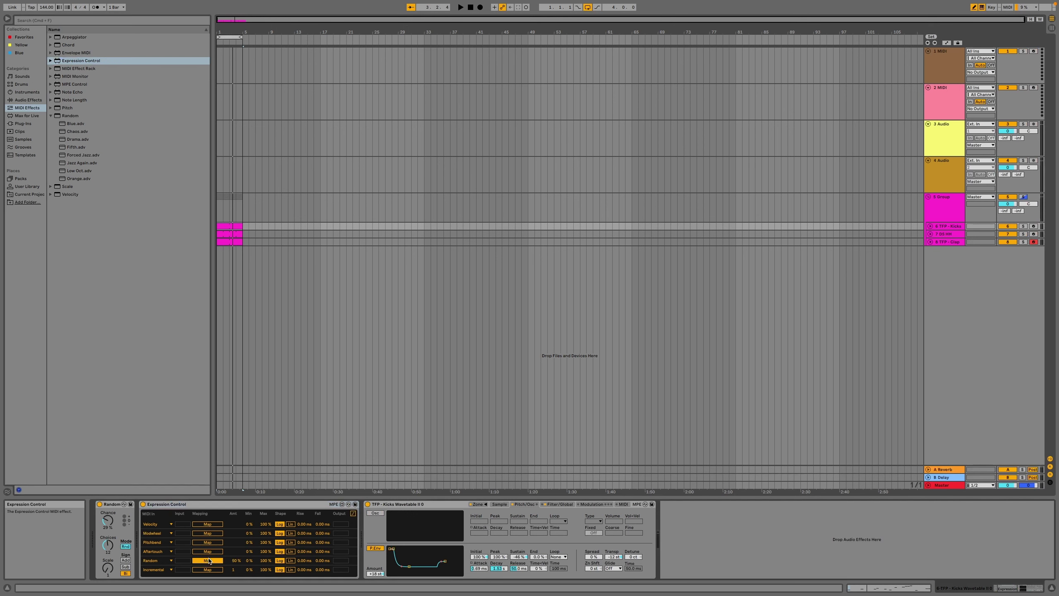
left_click(945, 207)
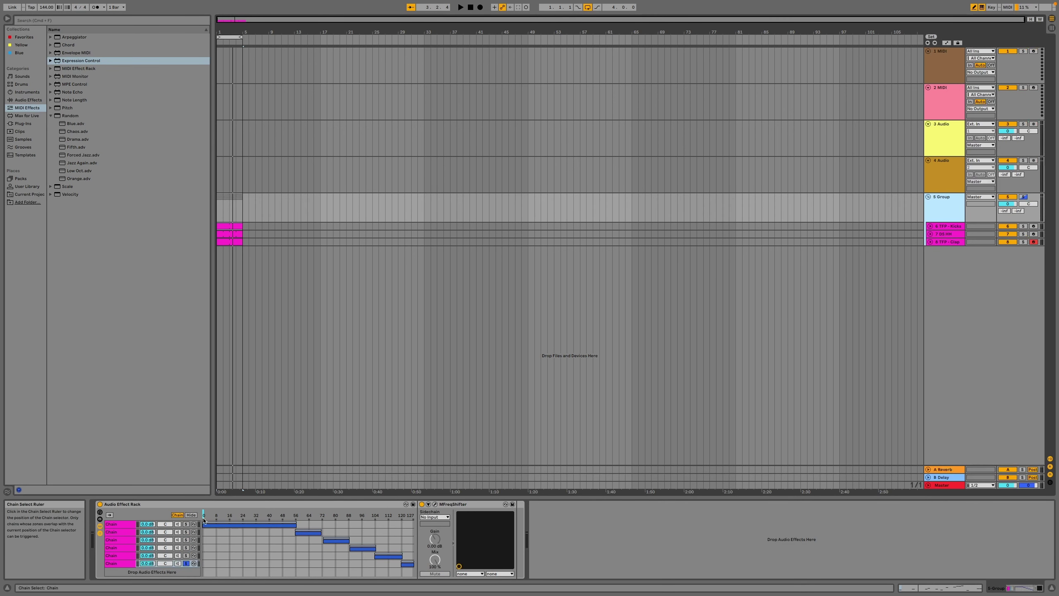
left_click(204, 518)
Unsolo the bottom chain and, with the loop playing, shift the boundary between the first two chains' select zones to about 40.
left_click(186, 563)
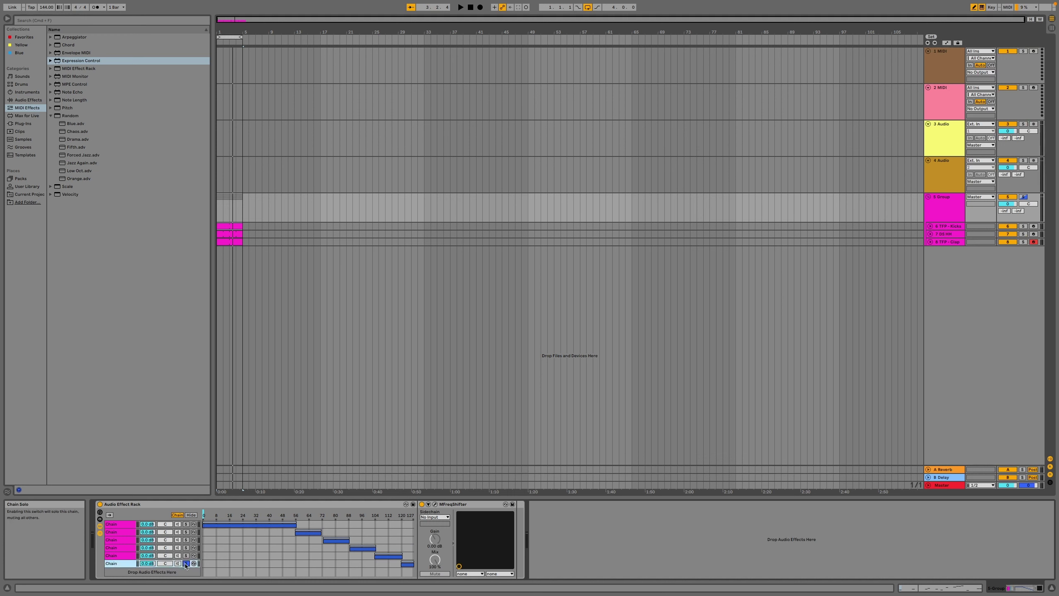
key("space")
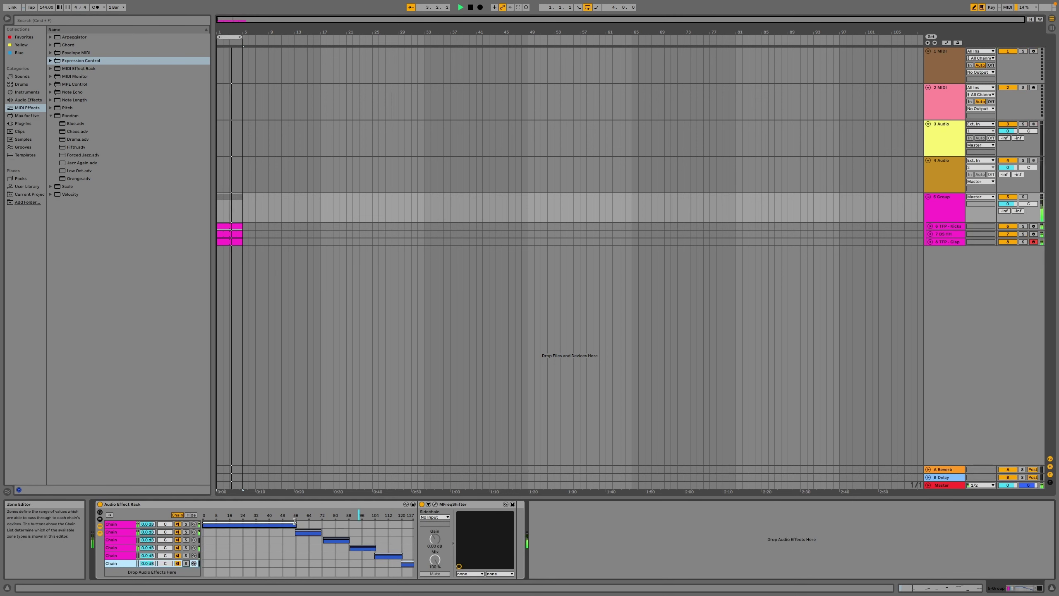
left_click_drag(295, 522, 272, 533)
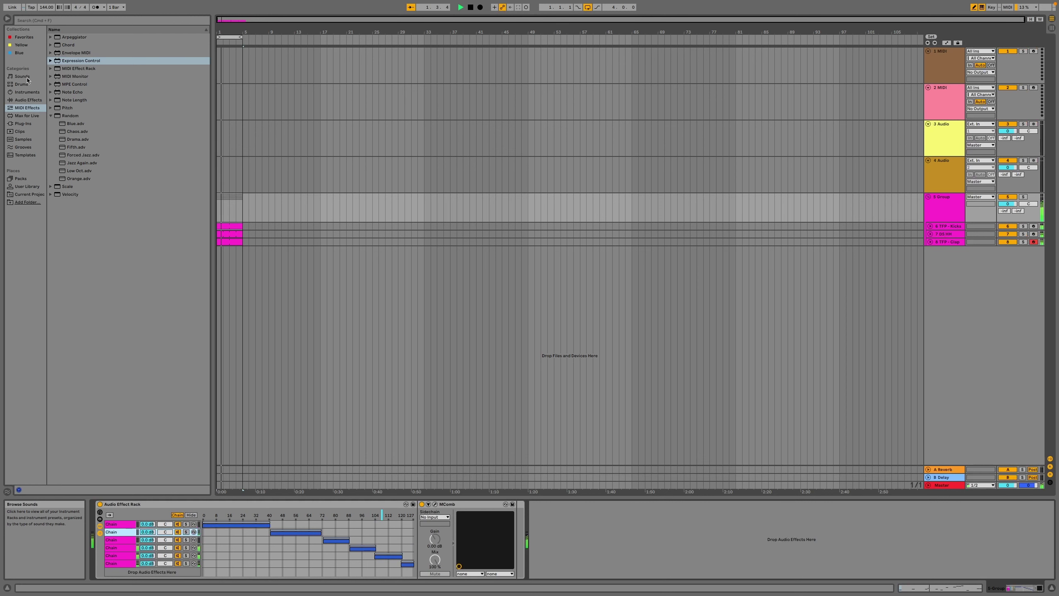
Add a Saturator from the Drive & Color effects after the group's Audio Effect Rack.
left_click(35, 100)
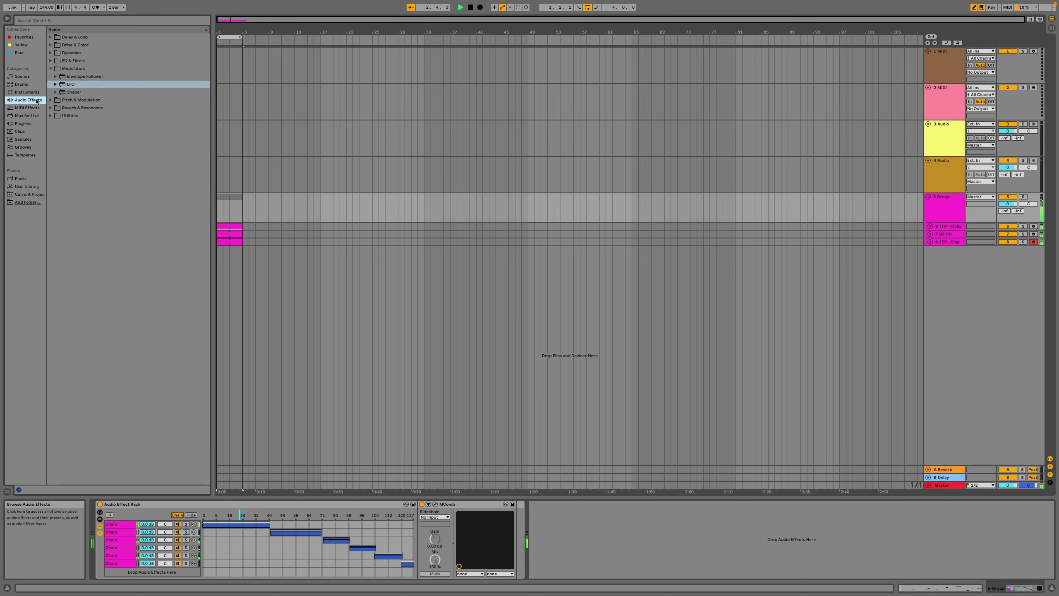
left_click(51, 53)
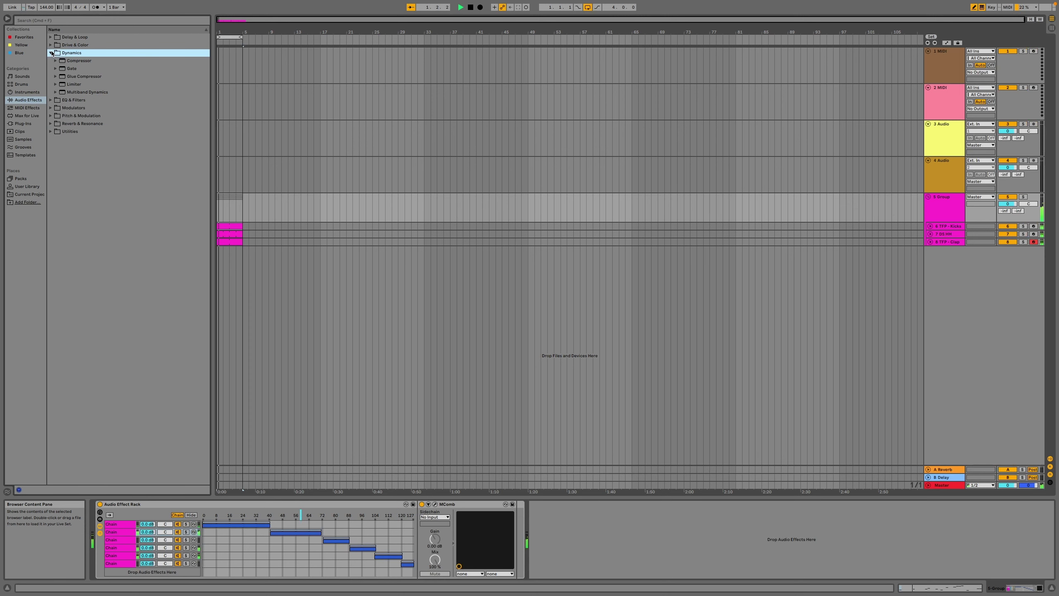
left_click(51, 45)
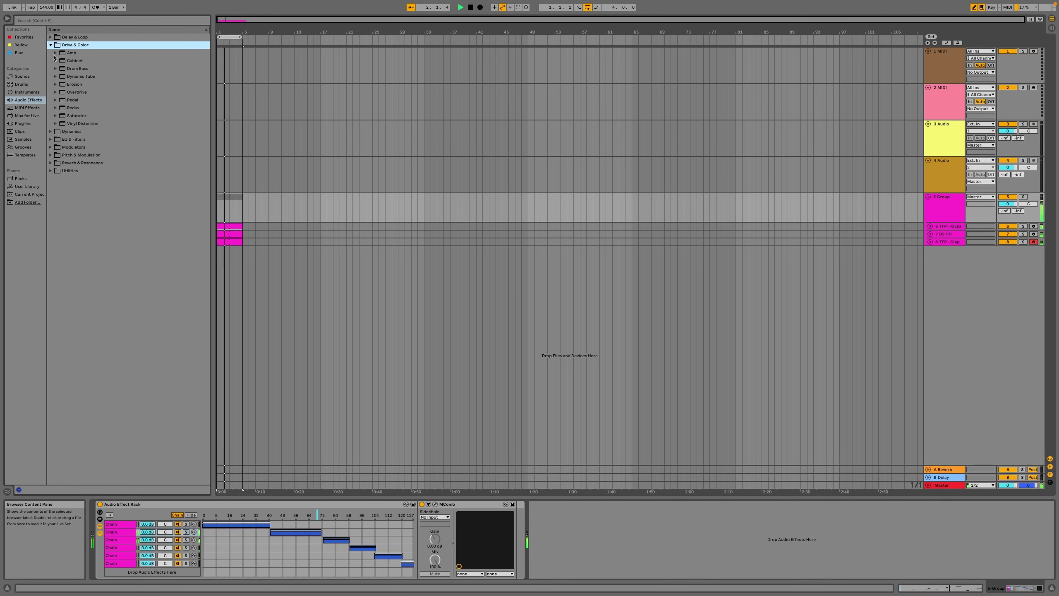
double_click(76, 116)
Set the Saturator's curve to Sinoid Fold, raise its Drive, reduce its Output and set Base to about 7.4.
left_click(568, 547)
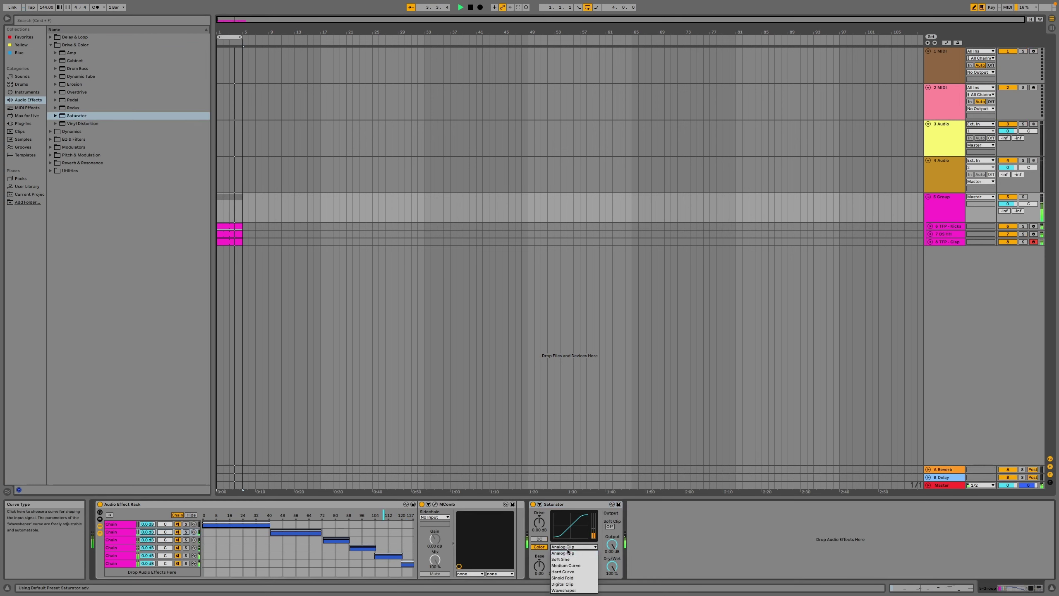
left_click(570, 578)
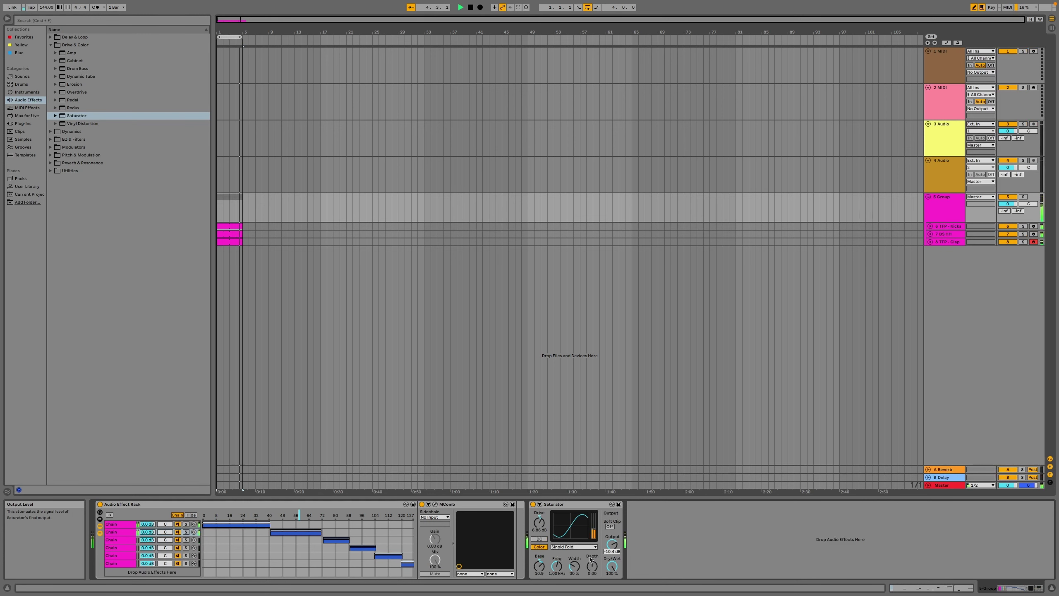
left_click_drag(539, 567, 539, 563)
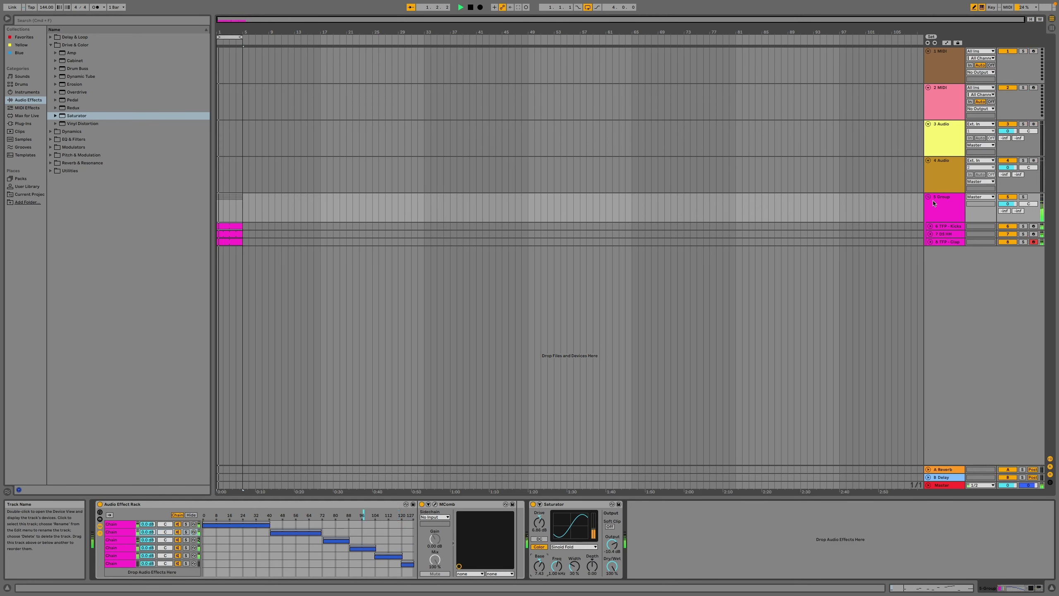
On the kicks track, set Expression Control's last source to Random and map it to the Base of the group's Saturator.
left_click(939, 213)
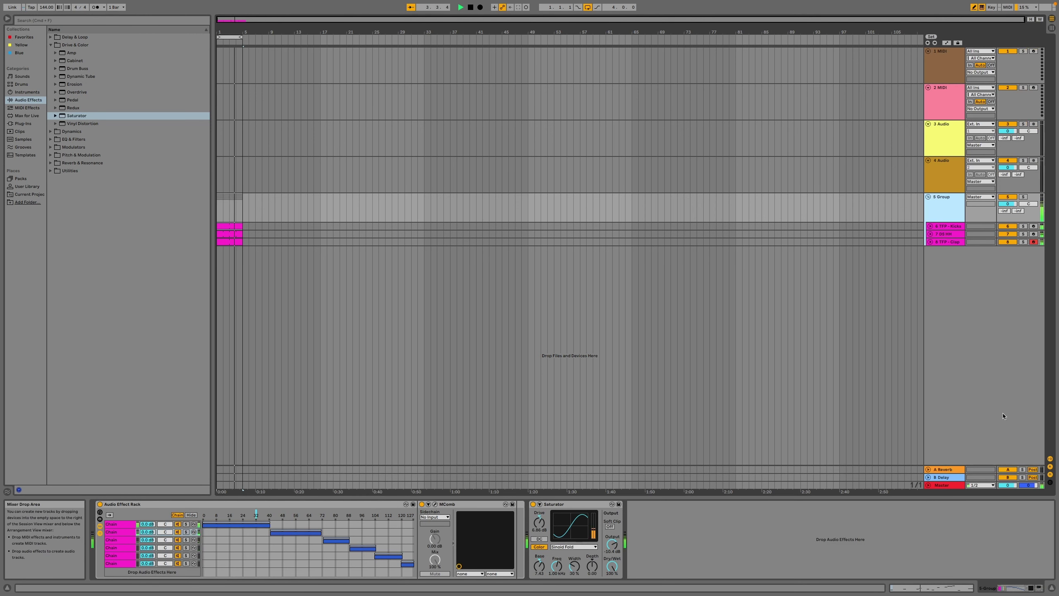
left_click(949, 227)
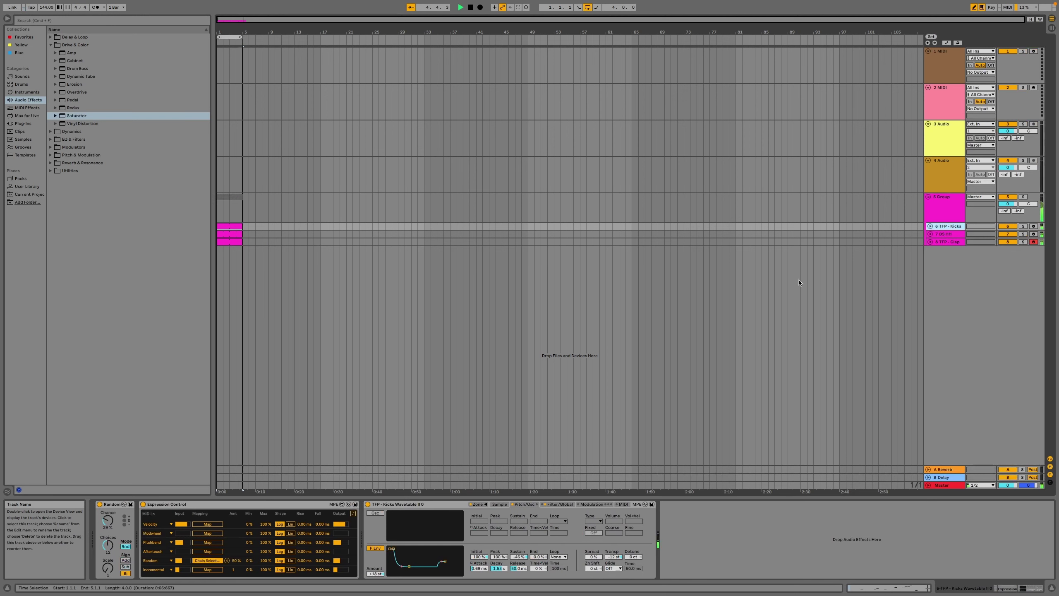
left_click(147, 570)
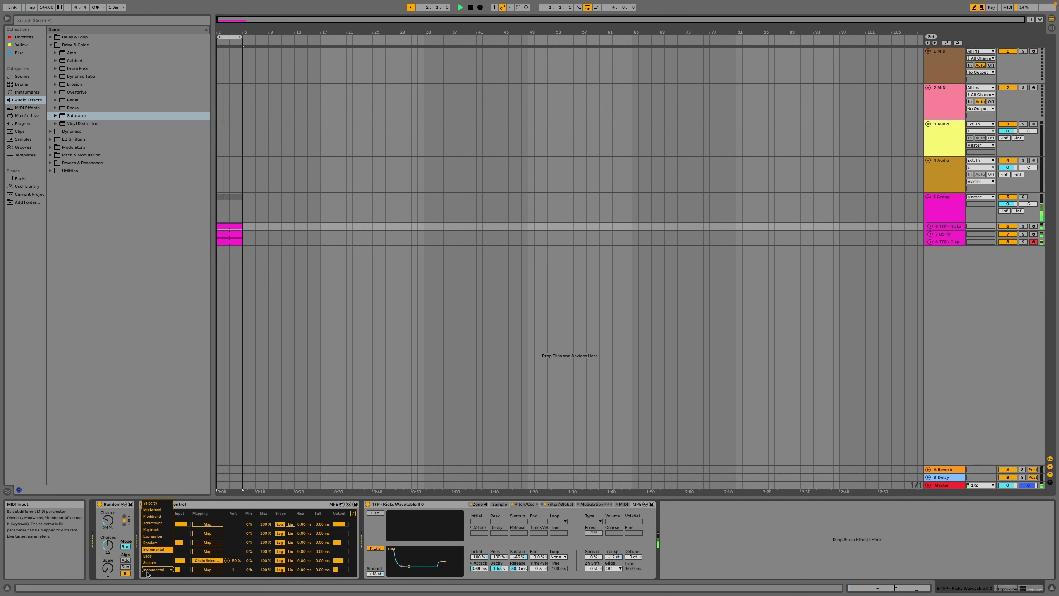
left_click(156, 547)
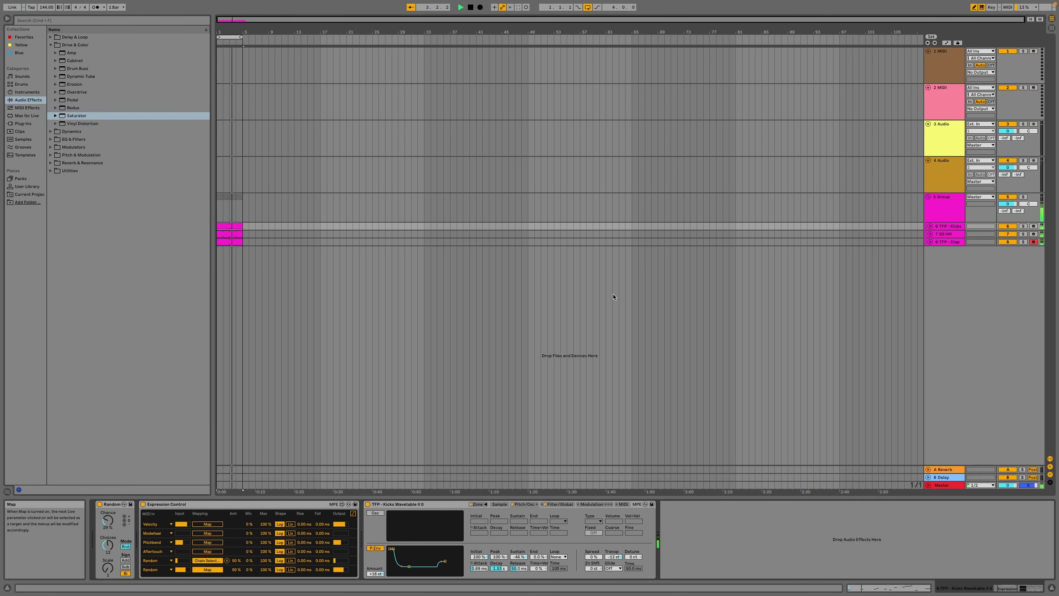
left_click(976, 215)
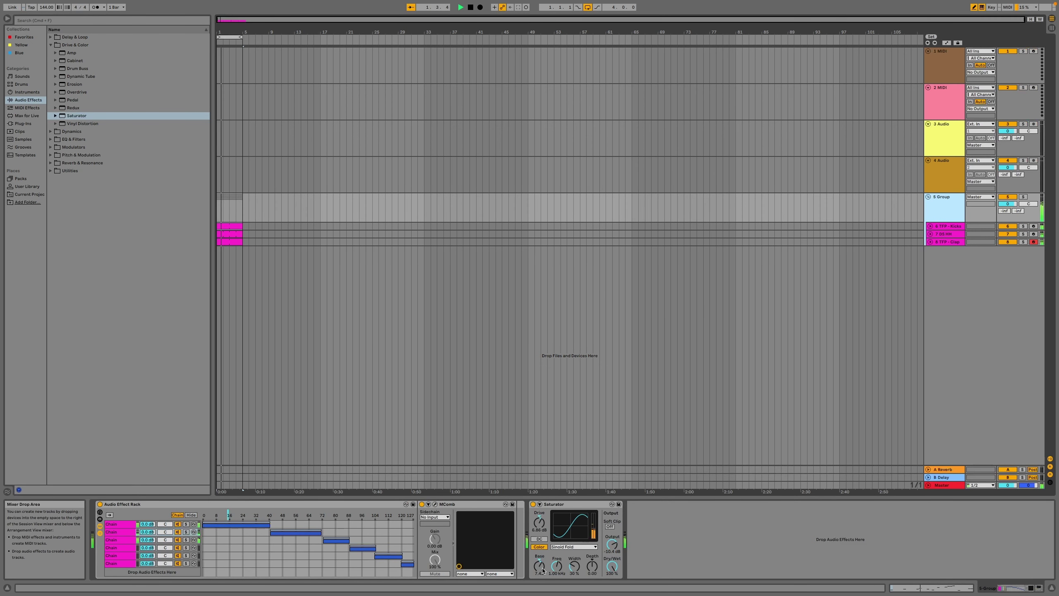
left_click_drag(534, 568, 534, 584)
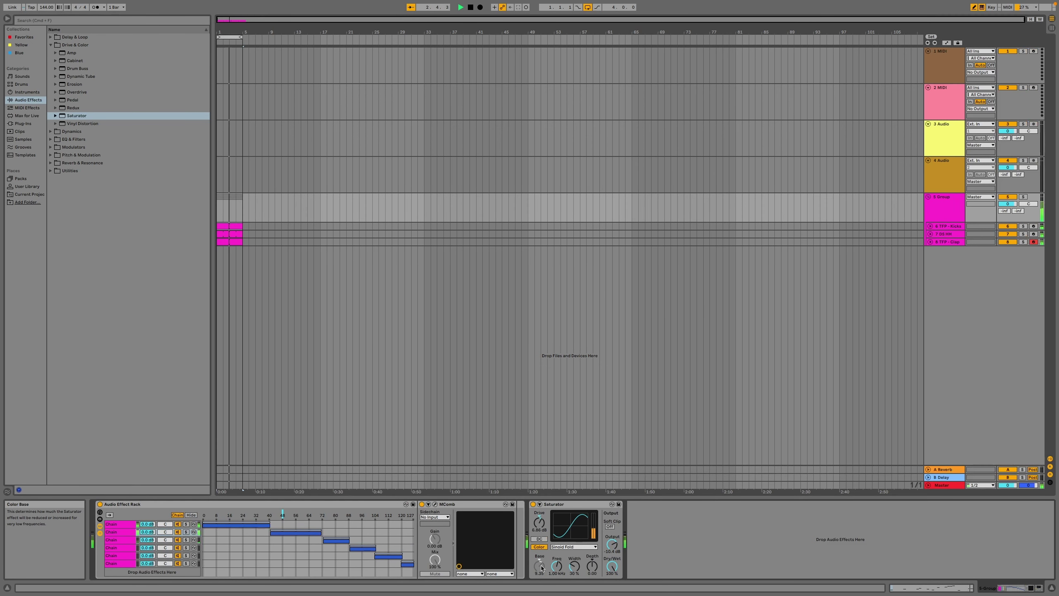
left_click_drag(541, 568, 541, 589)
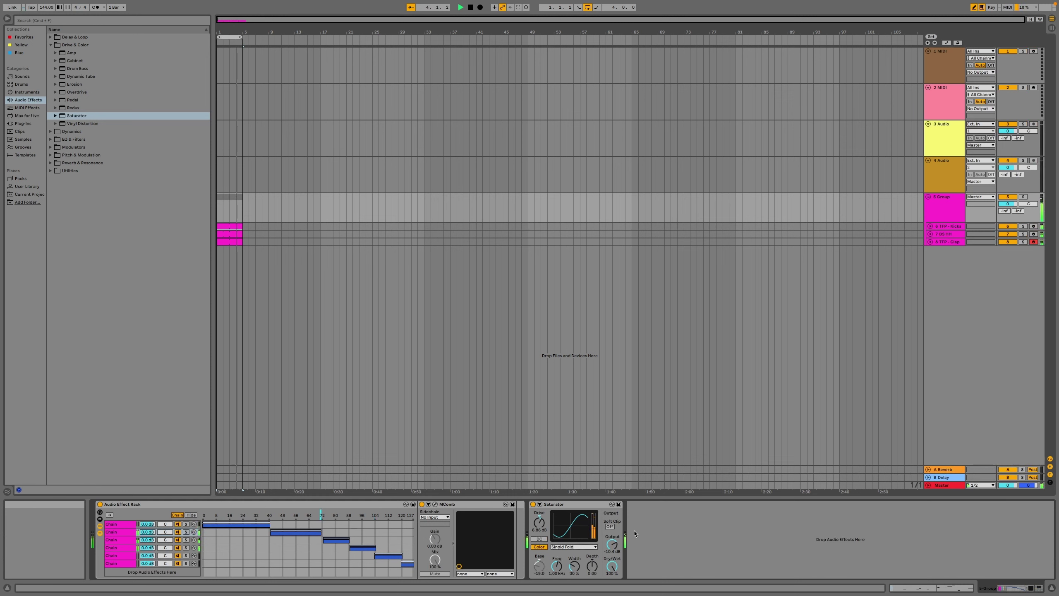
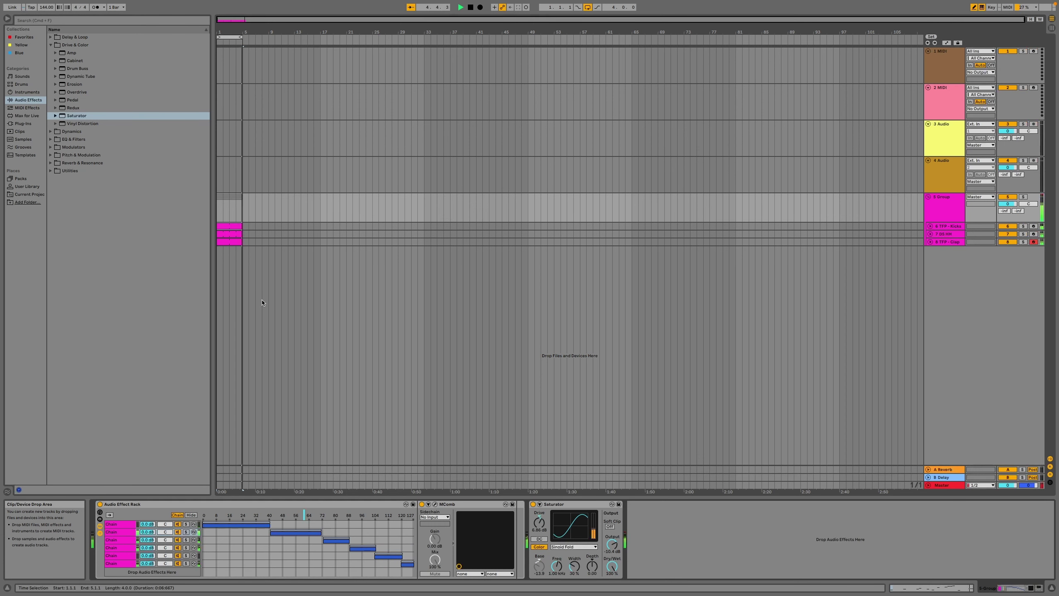
Duplicate the kick clip three times, then continue the clap part to bar 17 and place the hi-hat part from bar 9 to 17.
left_click(240, 224)
key("super+d")
key("super+d")
key("super+d")
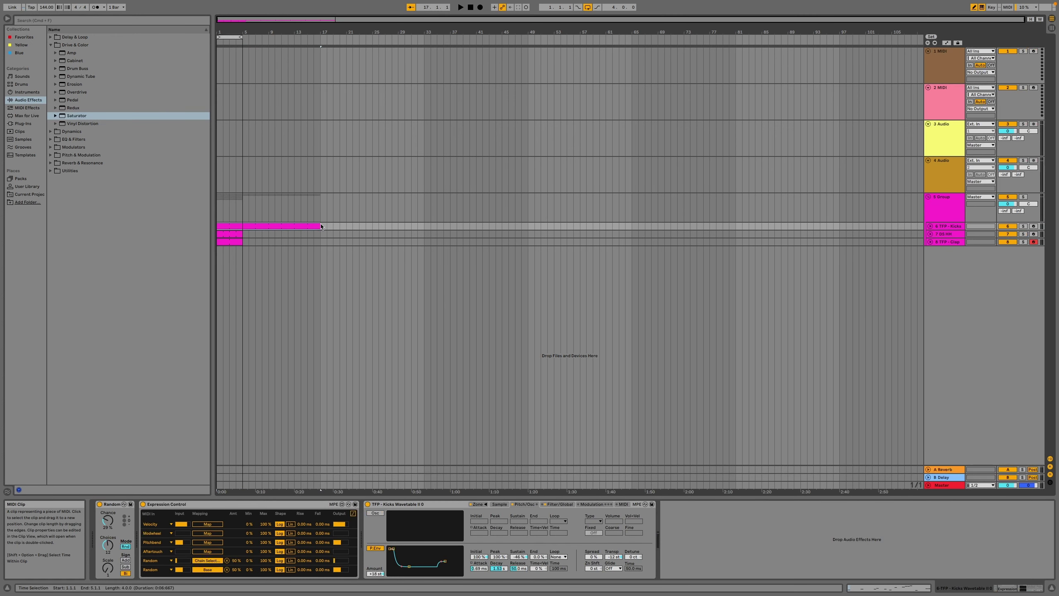
left_click_drag(243, 234, 320, 240)
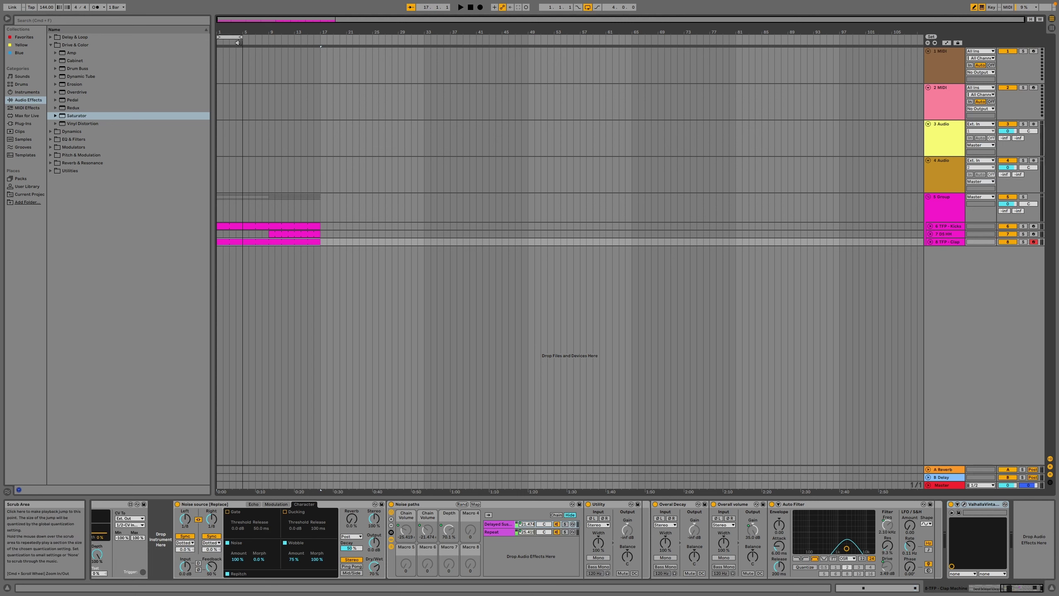
Extend the loop to 16 bars and the kick and clap parts to bar 33, with the hi-hat part at bars 17 to 25.
left_click_drag(240, 38, 317, 36)
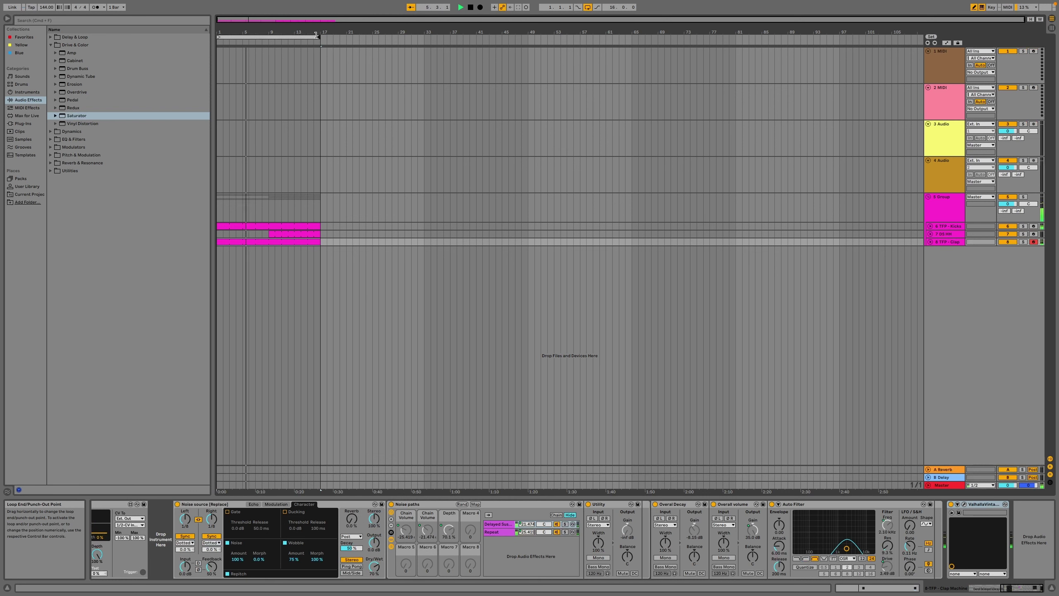
left_click_drag(279, 234, 424, 223)
left_click_drag(320, 242, 424, 245)
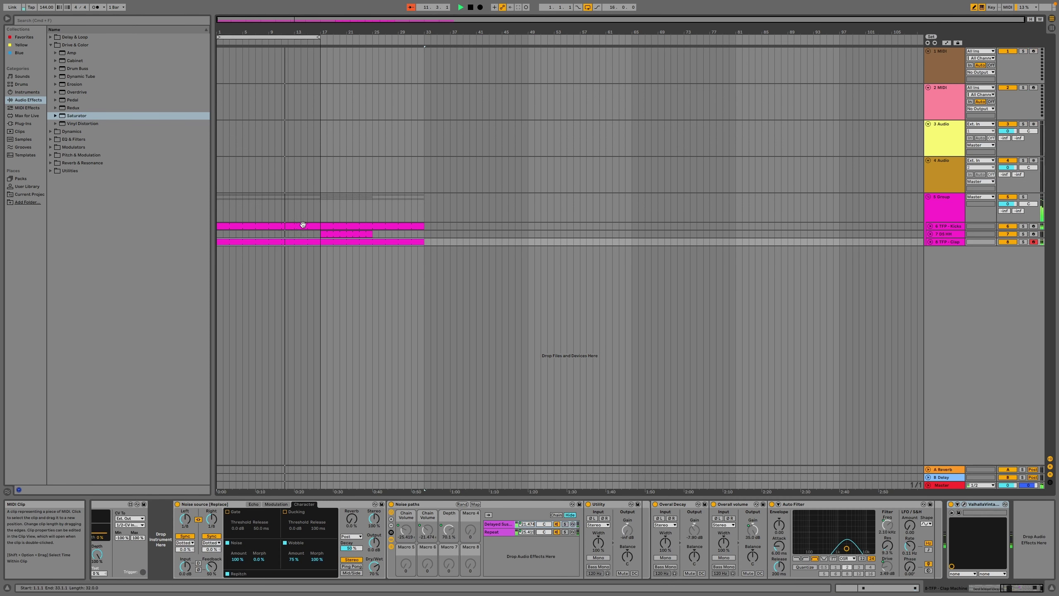
Unfold the kicks track and cut its notes from 16.2.1 to 17.1.1 to leave a gap before bar 17.
scroll(375, 216, "up", 5)
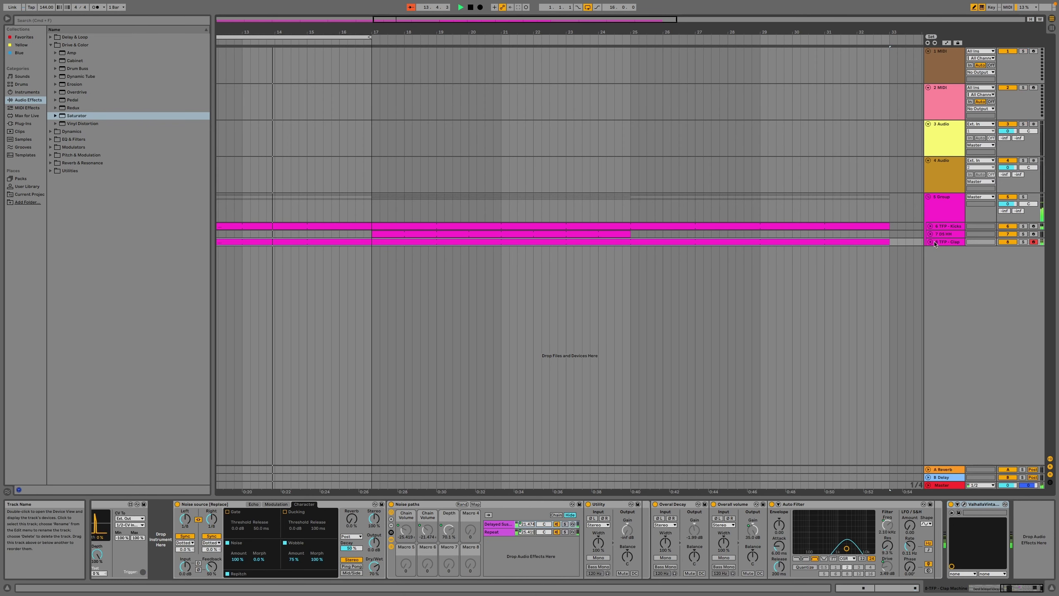
left_click(931, 226)
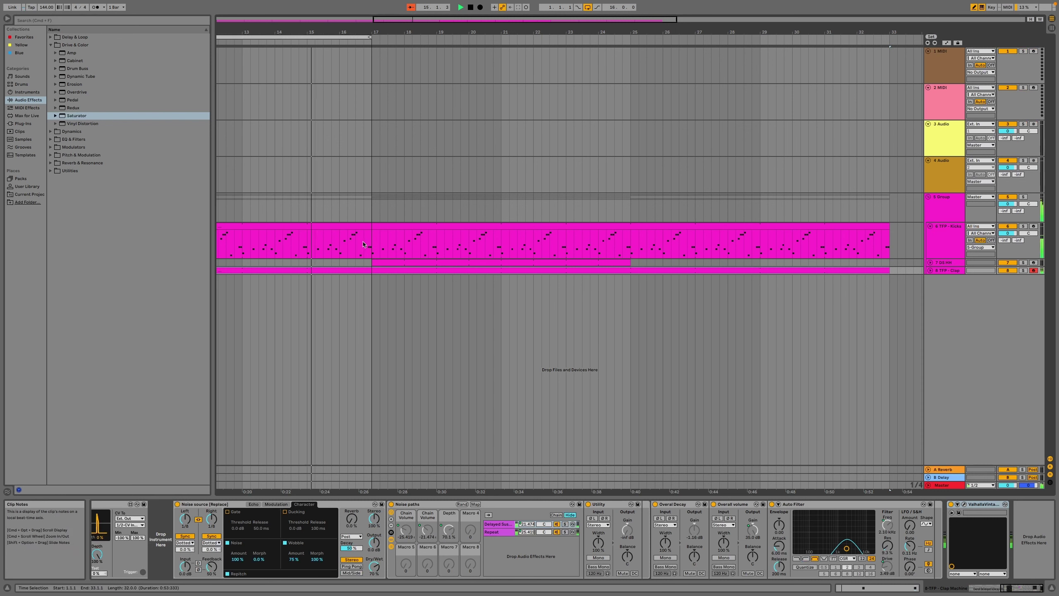
left_click_drag(368, 247, 349, 234)
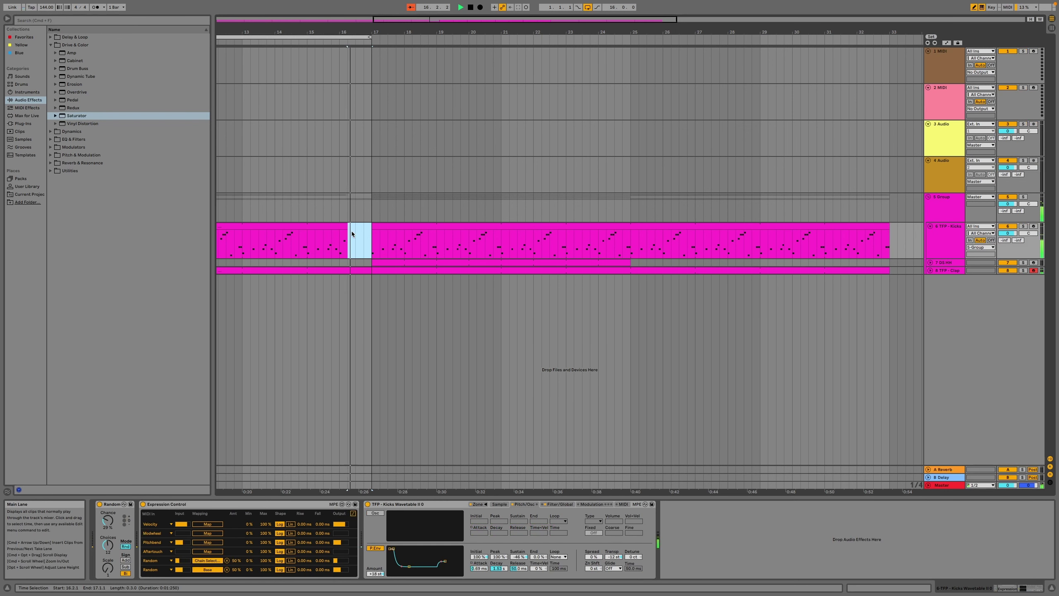
key("space")
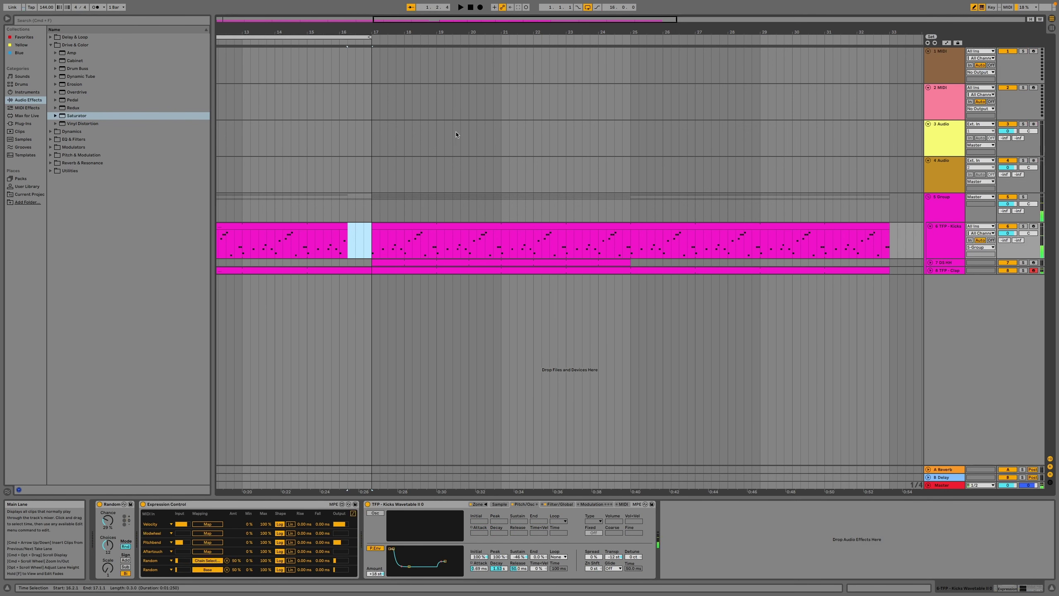
Extend the loop length to 19.1.0 and cut the clap part from 16.3.1 to 17.1.1.
left_click_drag(369, 37, 475, 37)
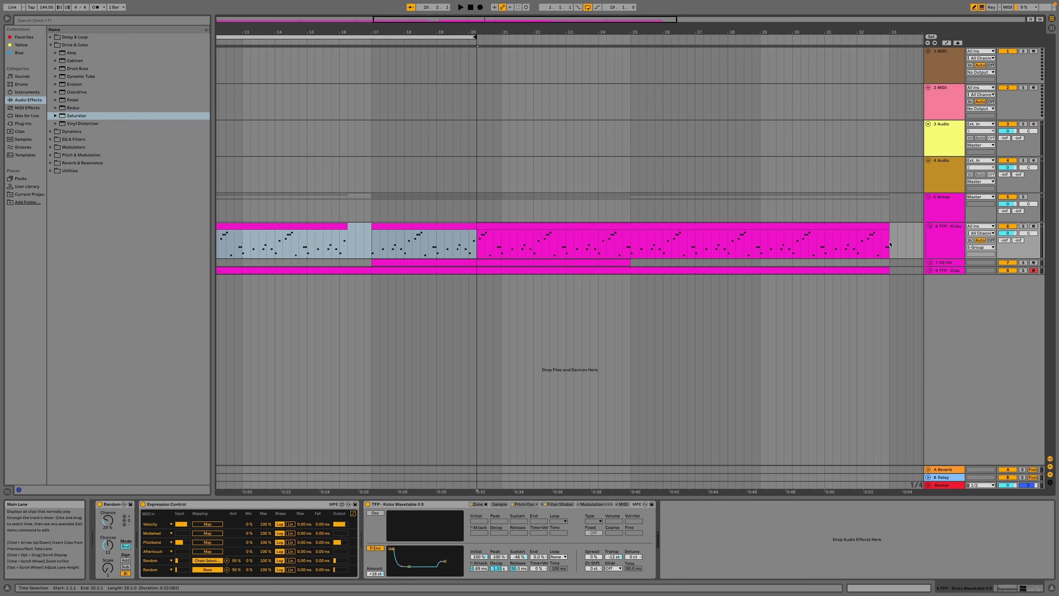
left_click(931, 270)
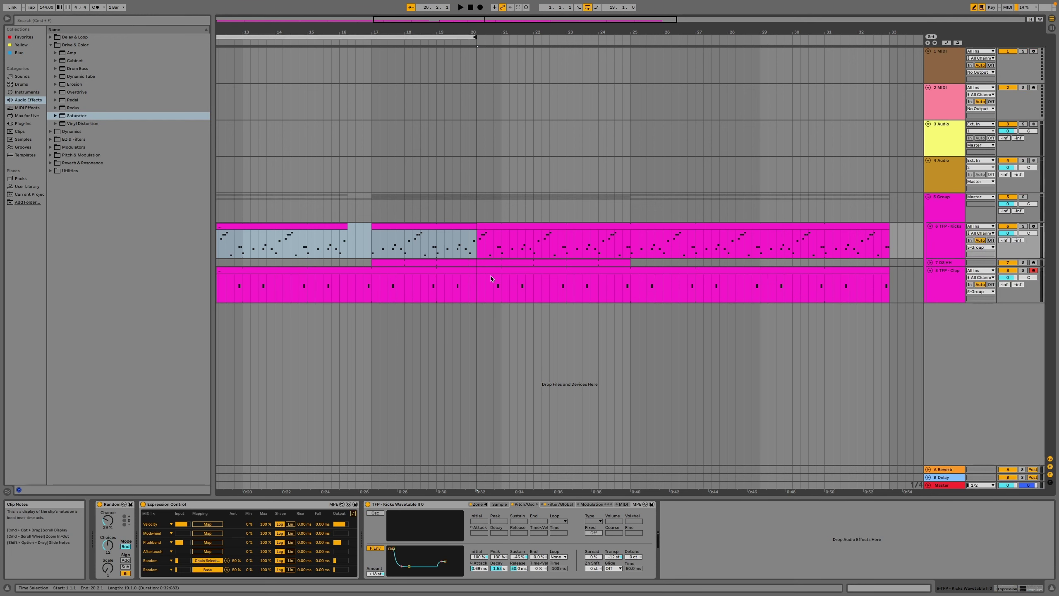
left_click_drag(357, 287, 372, 287)
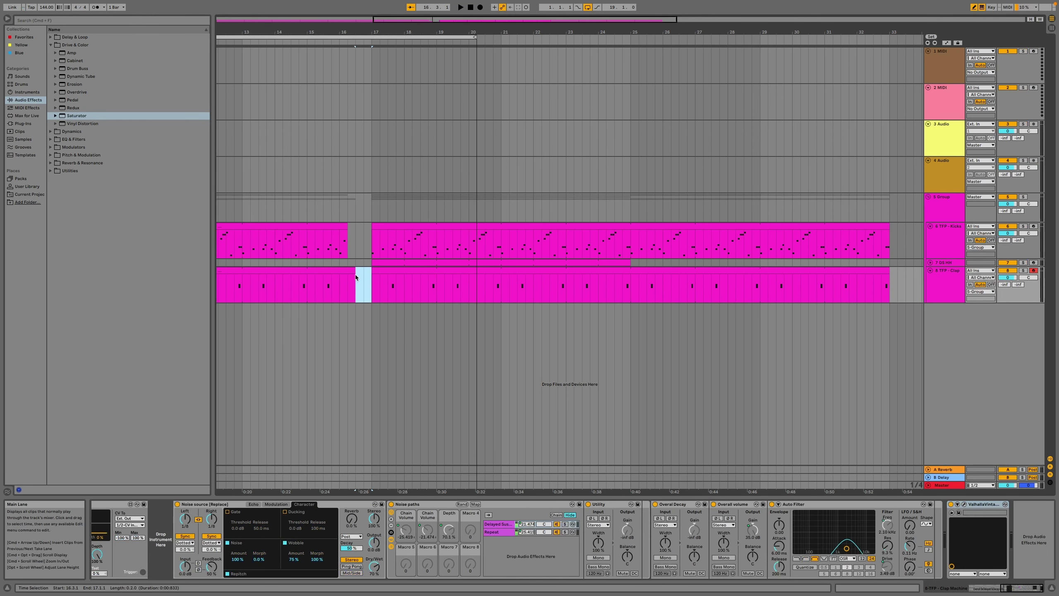
Audition Snap (1).wav from the Snap folder of the percussion samples in the User Library.
left_click(29, 186)
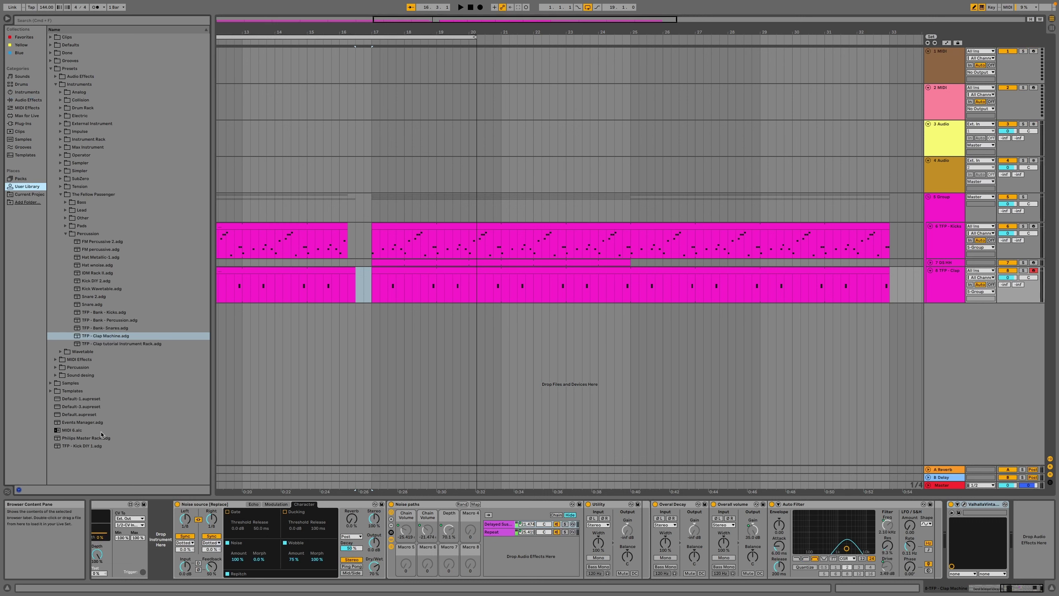
left_click(51, 384)
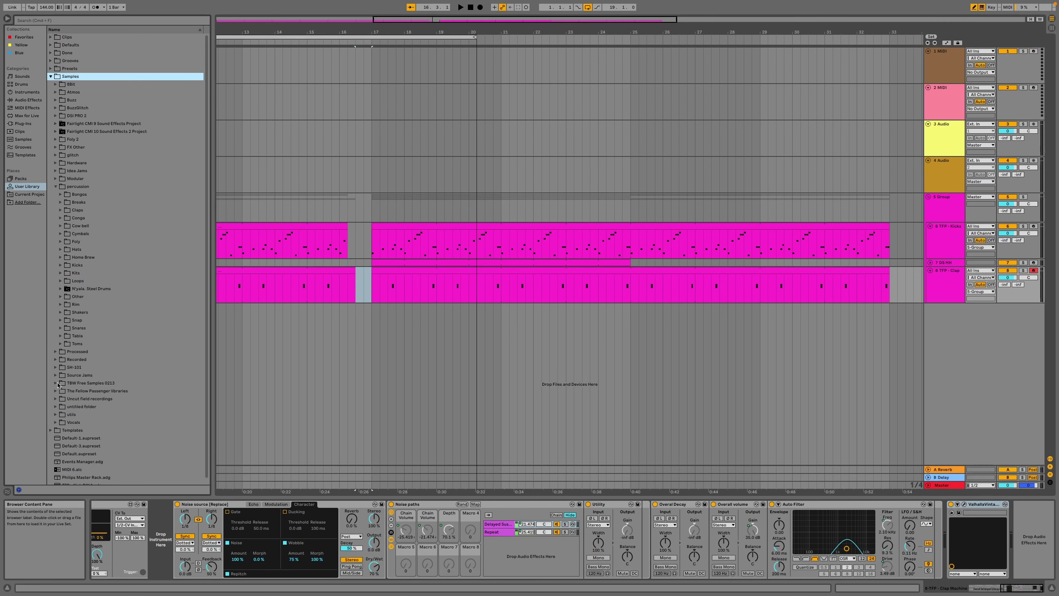
left_click(61, 320)
left_click(90, 359)
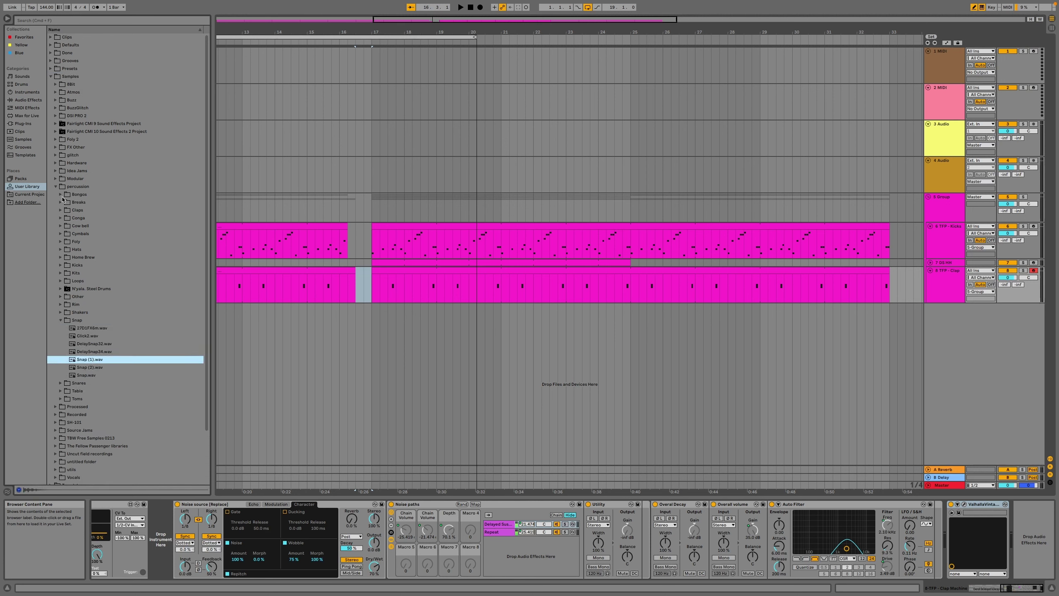
left_click(61, 320)
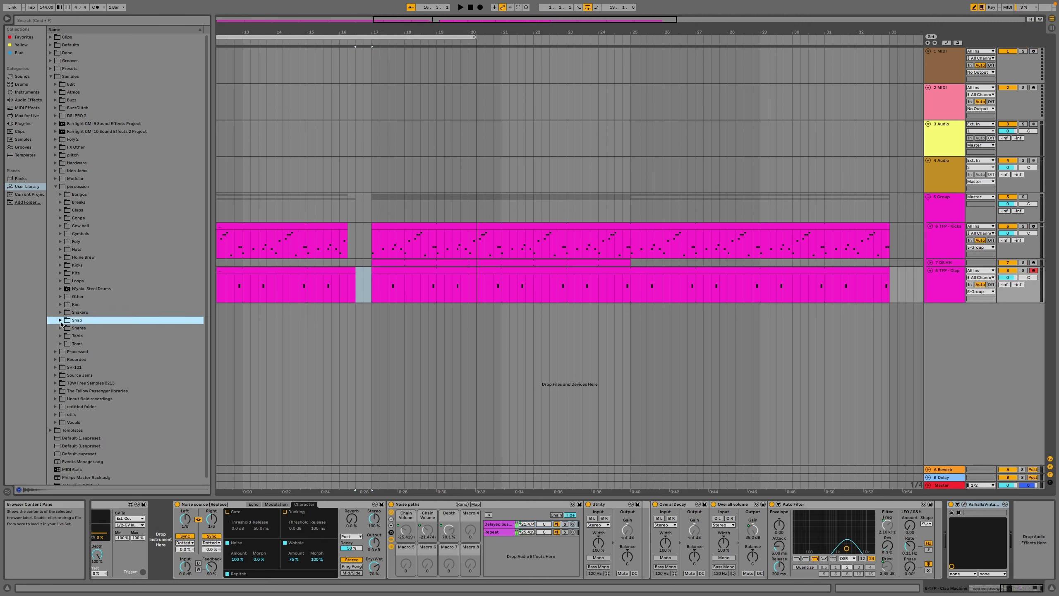
left_click(55, 391)
left_click(61, 360)
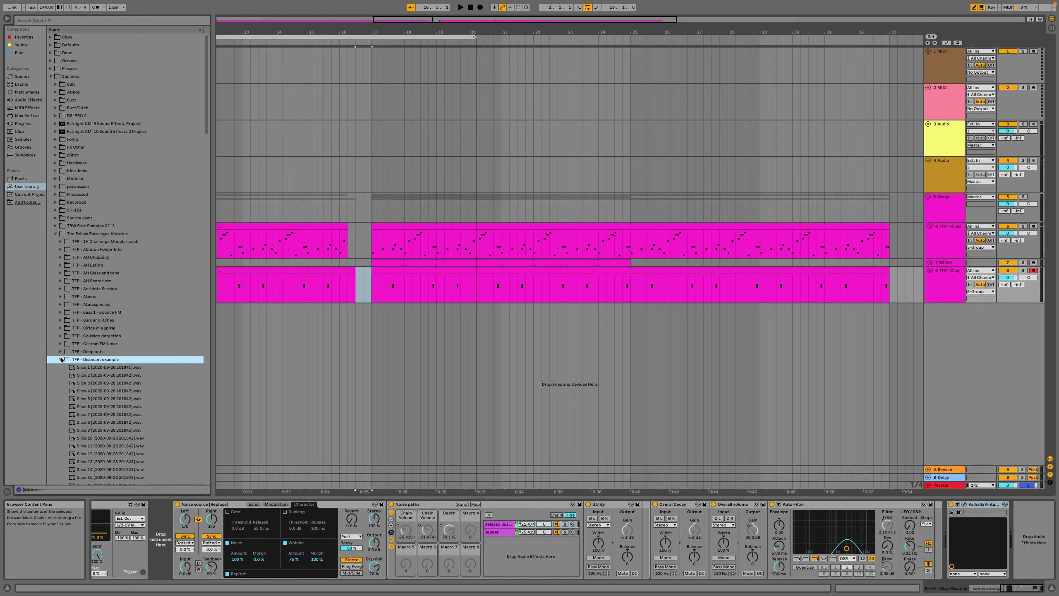
left_click(60, 328)
left_click(102, 367)
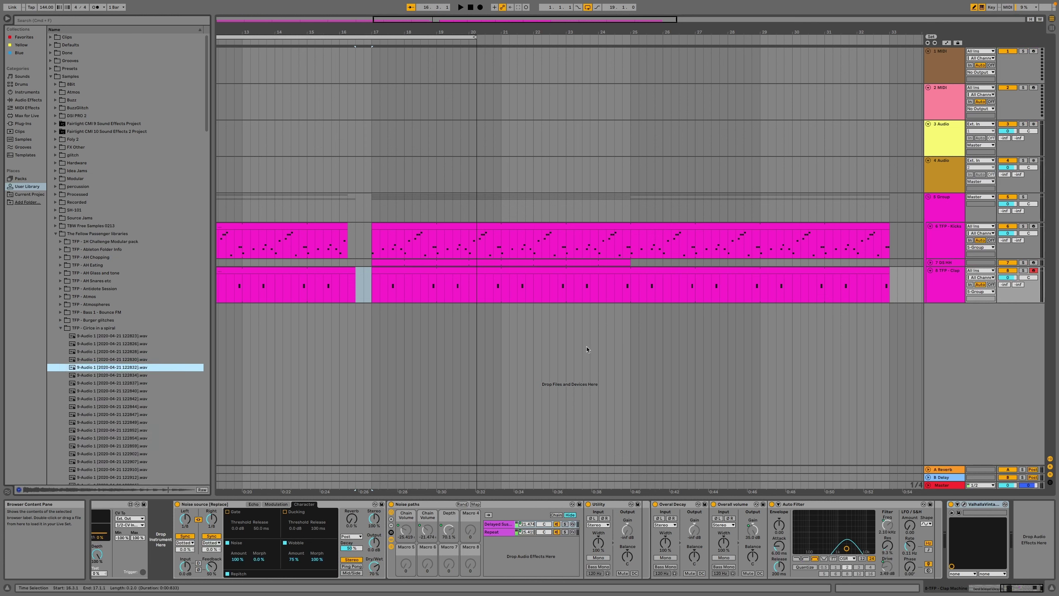
left_click(1028, 486)
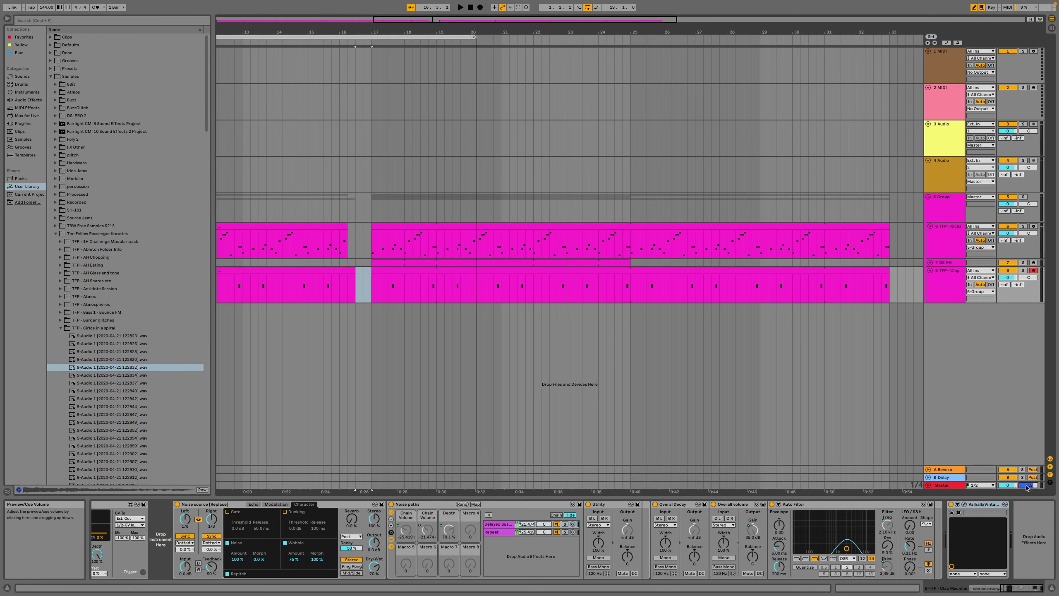
left_click(139, 455)
scroll(142, 430, "down", 10)
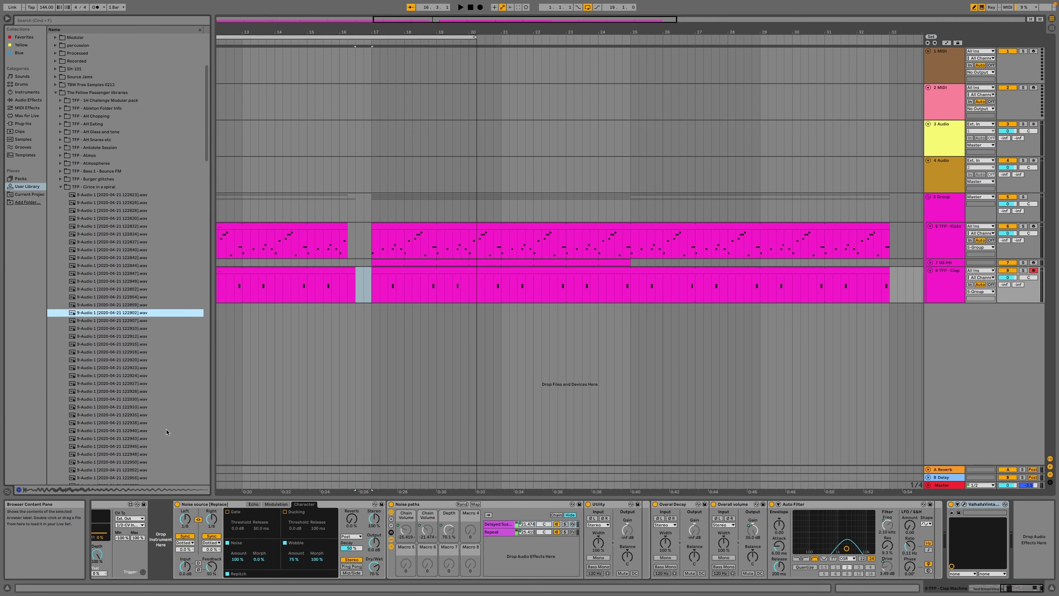
left_click(128, 410)
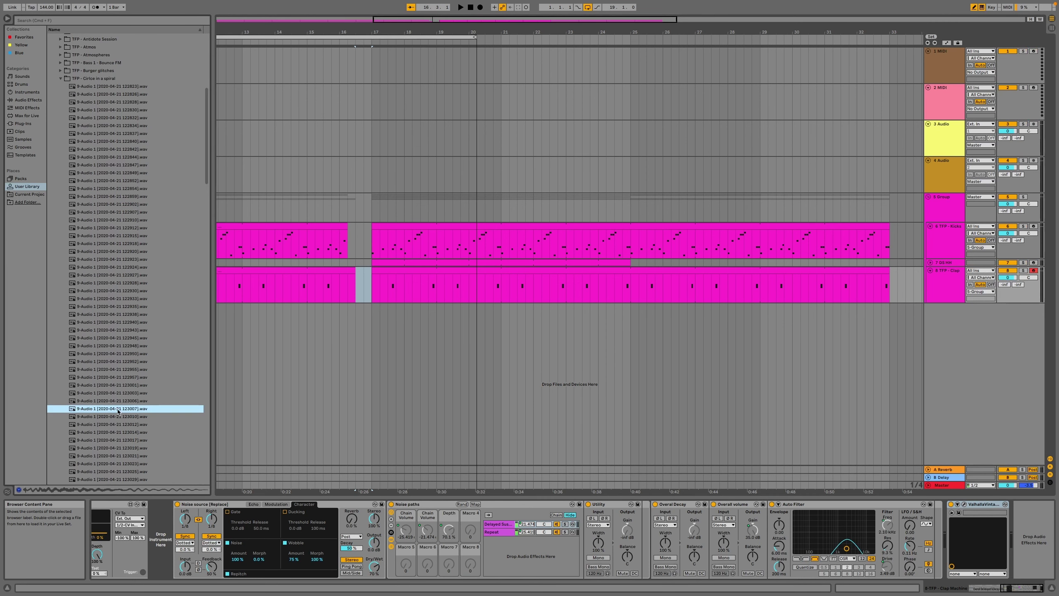
mouse_move(118, 411)
left_mouse_down()
mouse_move(368, 353)
mouse_move(366, 323)
mouse_move(318, 307)
left_mouse_up()
scroll(365, 319, "up", 5)
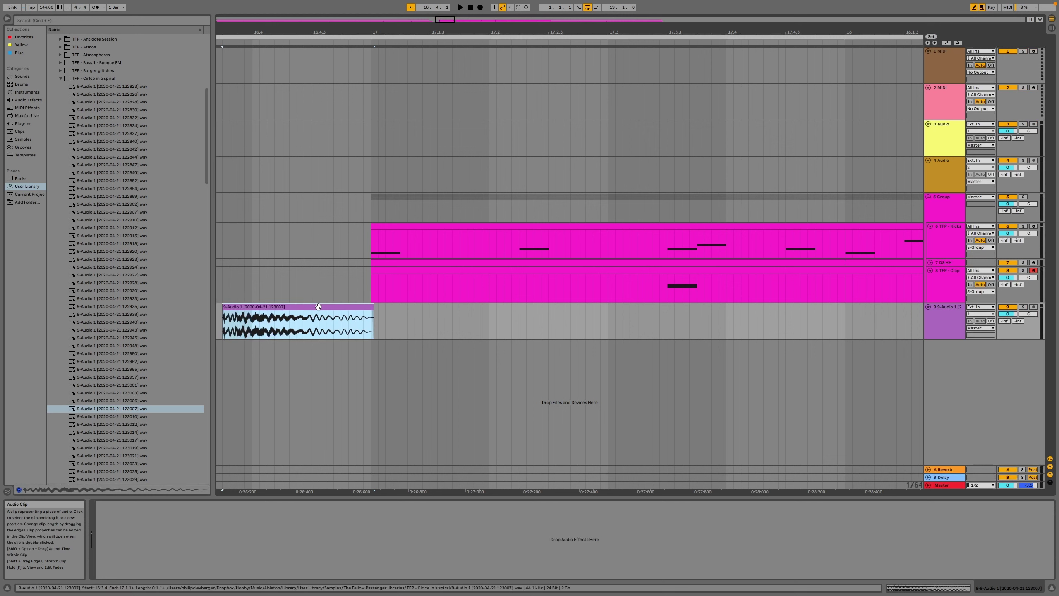
double_click(319, 307)
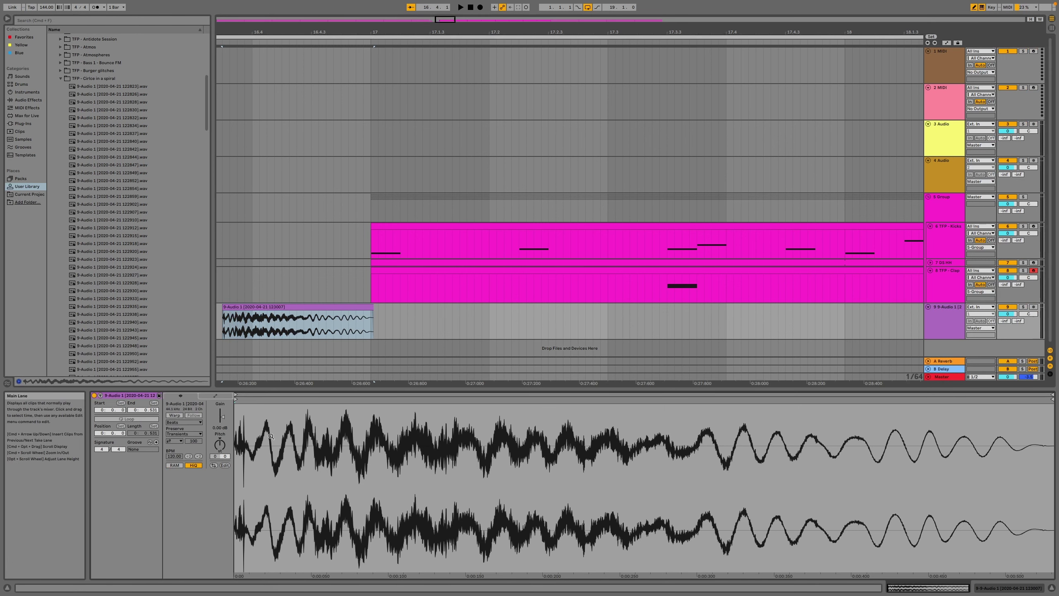
left_click(213, 465)
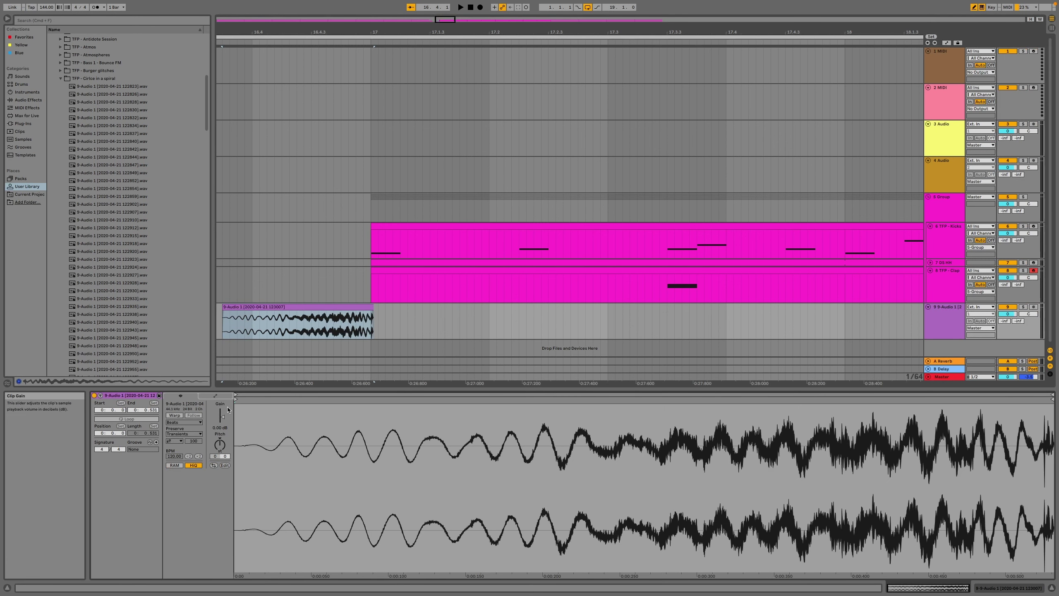
Lower the reversed clip's gain to about -13 dB, trim its end to bar 17, lengthen its fade-in and play the transition.
left_click_drag(223, 416, 223, 441)
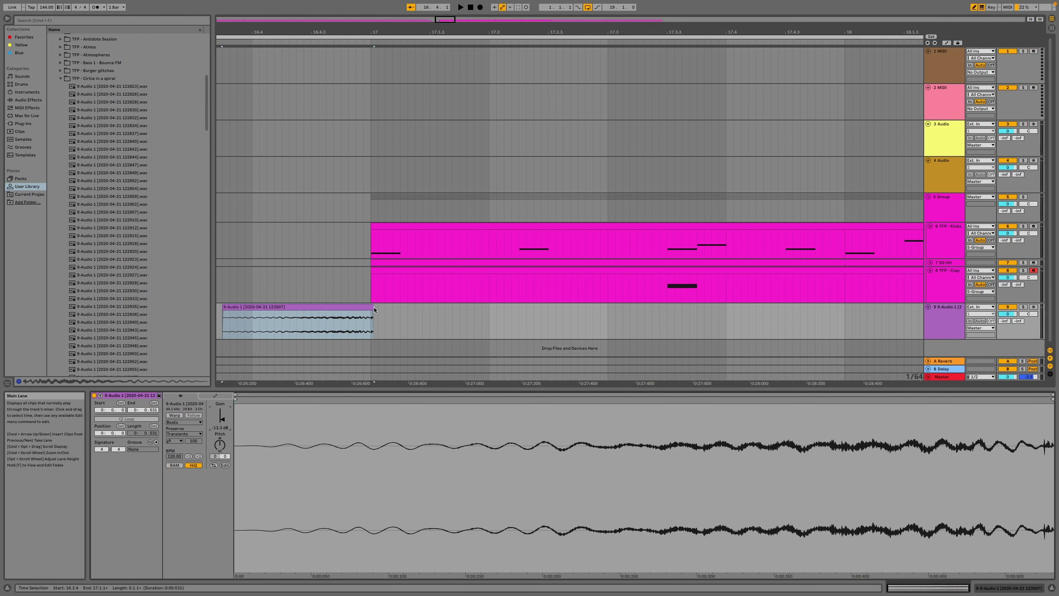
left_click_drag(374, 307, 369, 308)
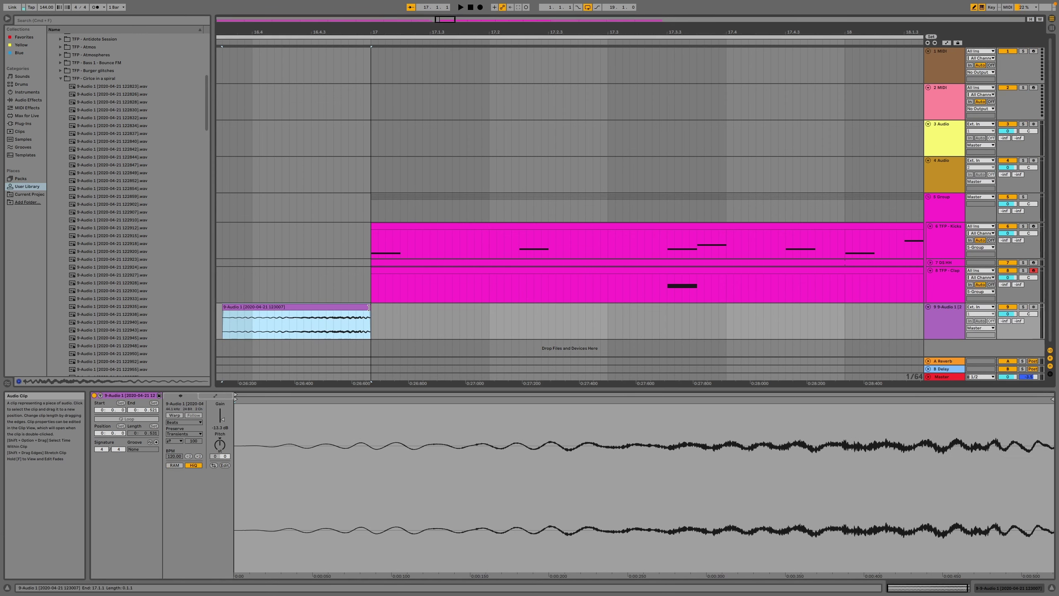
left_click(224, 314)
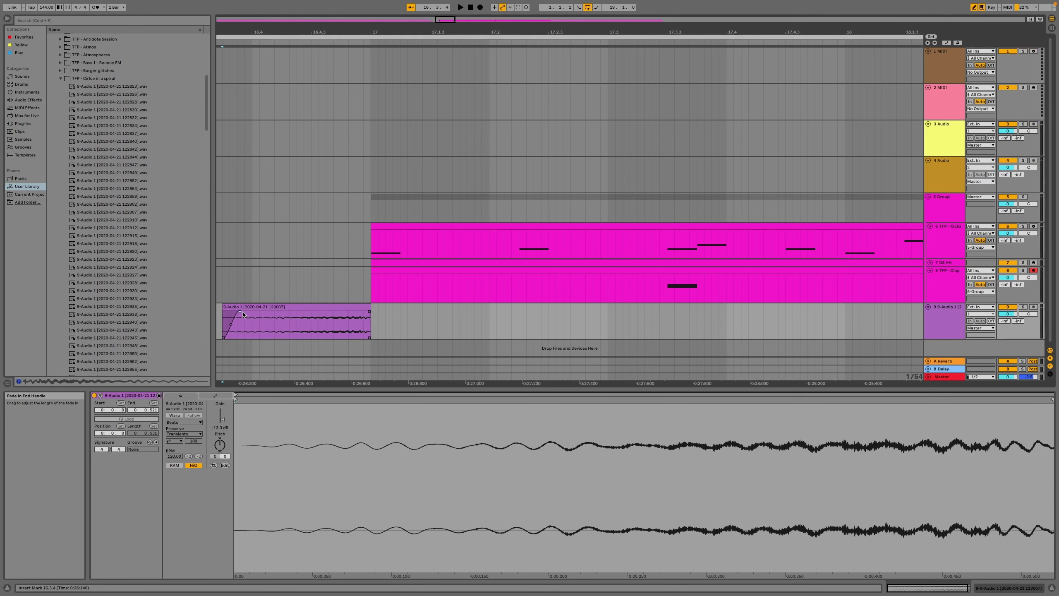
left_click_drag(244, 314, 279, 317)
key("space")
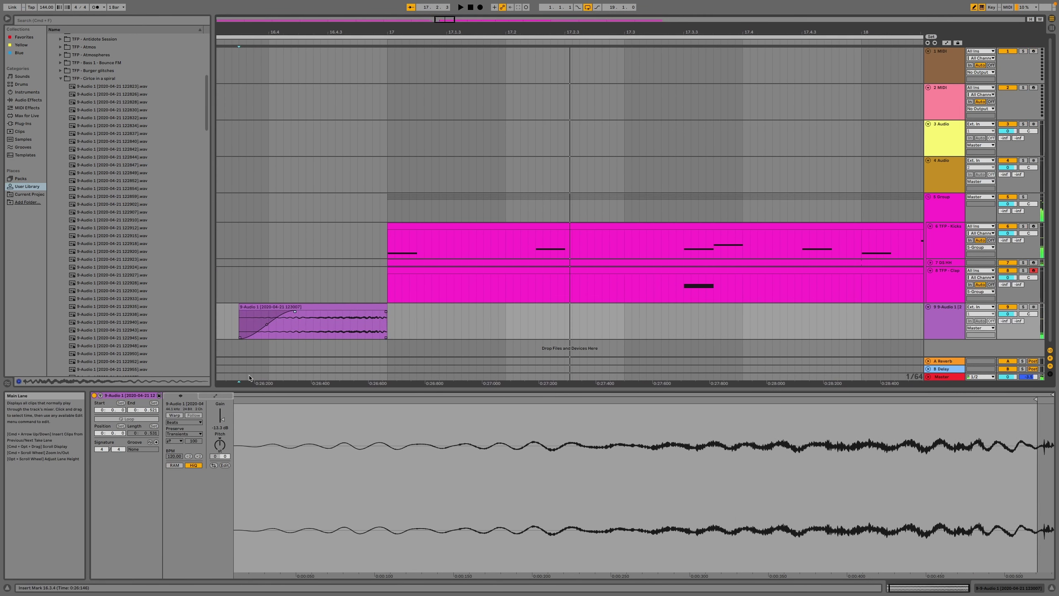
Lower the gain of the reversed clip further and turn on warping for it.
mouse_move(222, 442)
left_mouse_down()
mouse_move(221, 453)
mouse_move(224, 421)
left_mouse_up()
left_click(174, 416)
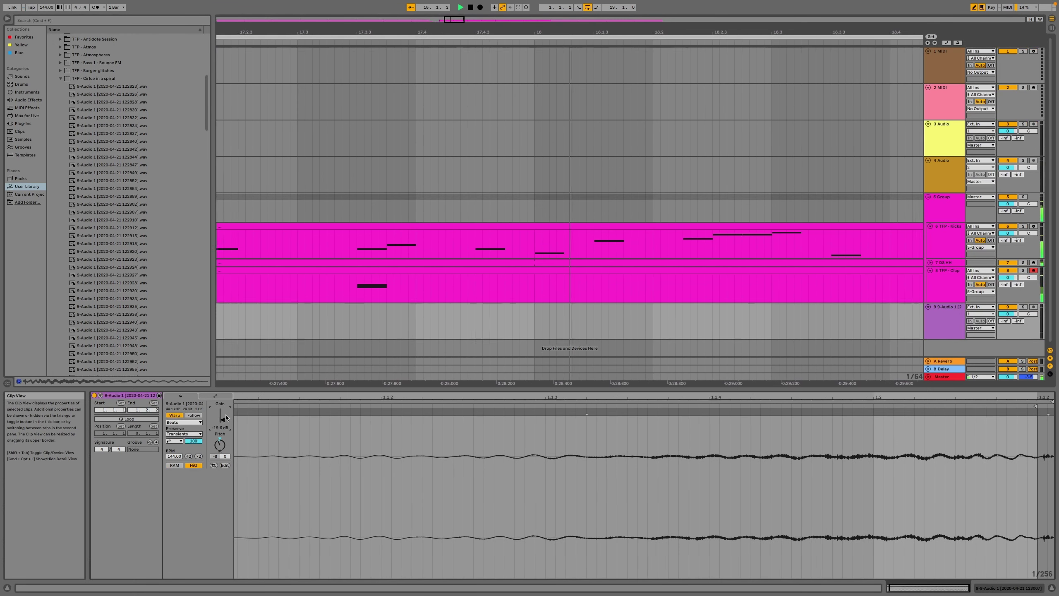
Extend the arrangement loop to cover 32 bars and play the transition from just before bar 17.
scroll(365, 215, "down", 5)
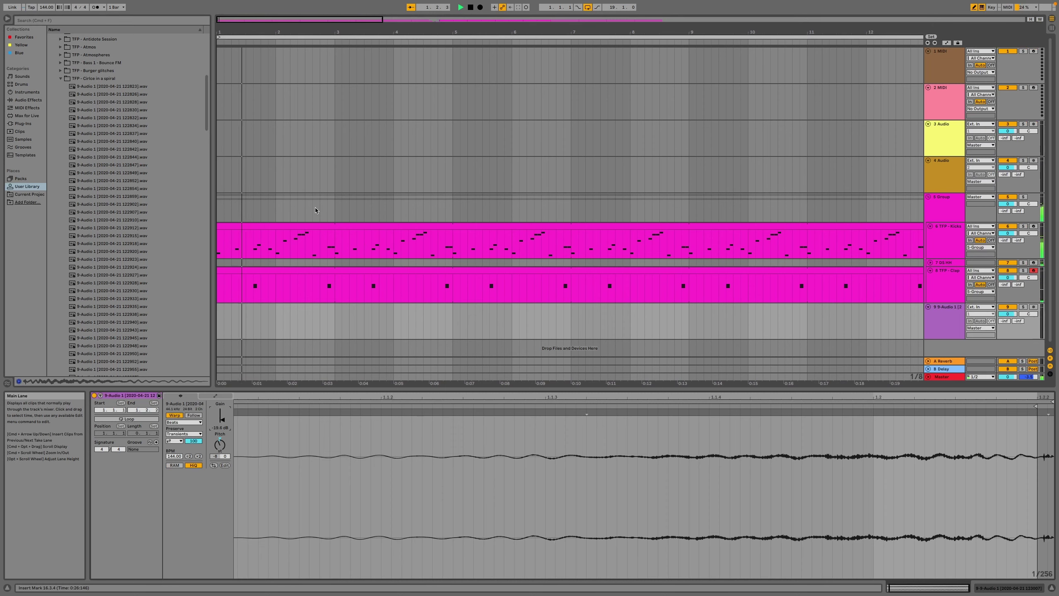
scroll(512, 221, "down", 5)
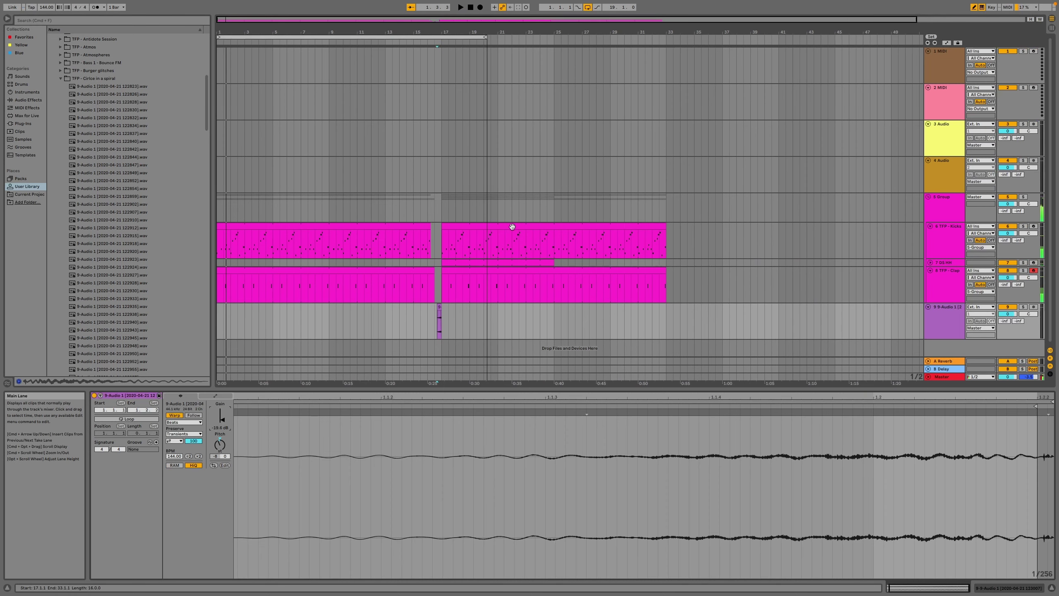
left_click(483, 37)
left_click_drag(563, 47, 672, 43)
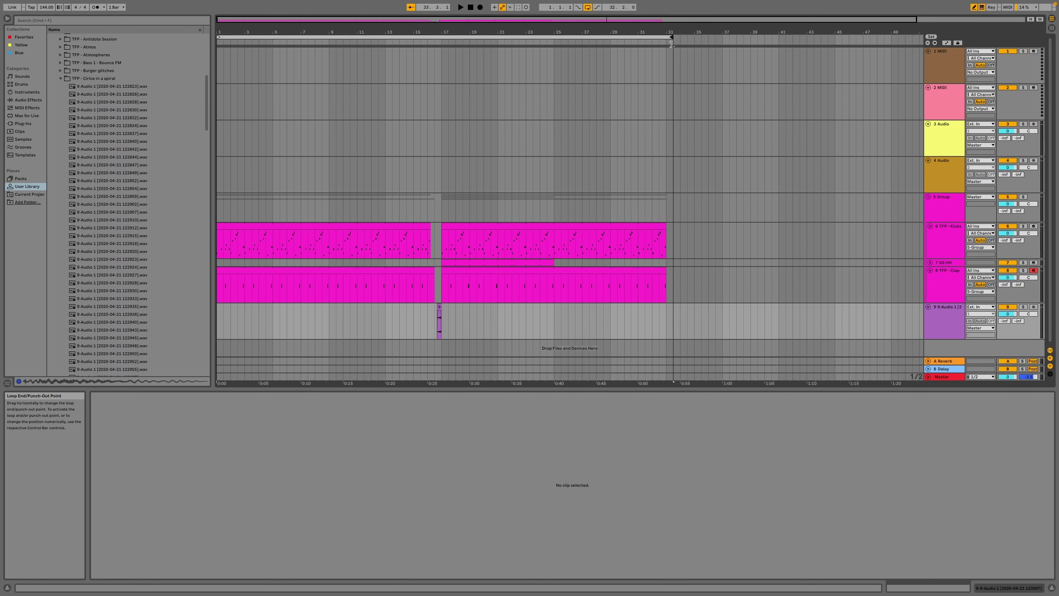
left_click(418, 41)
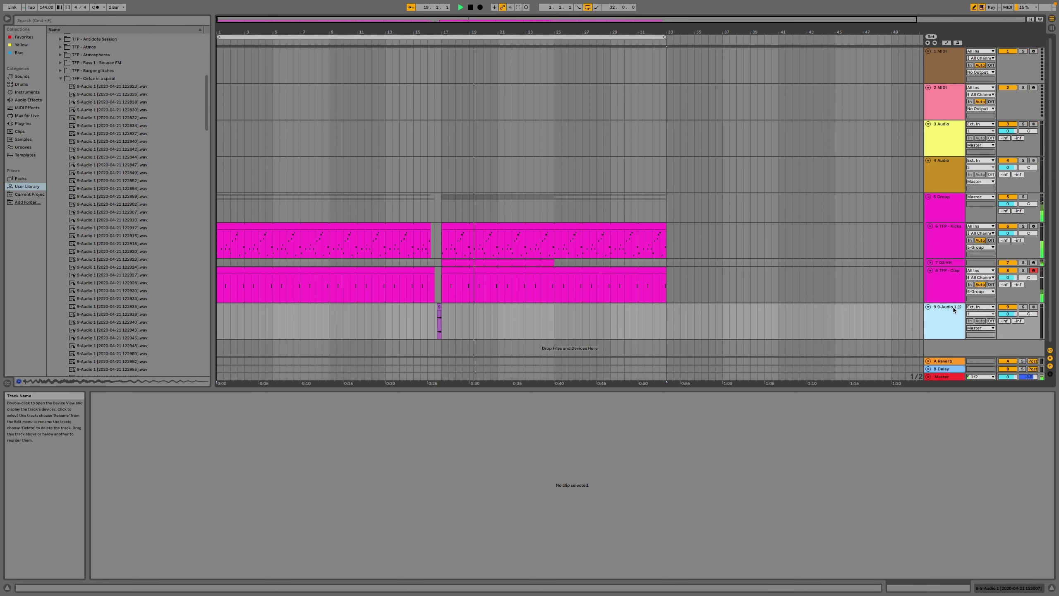
Consolidate the reversed clip and turn off its transient loop mode.
key("space")
left_click(438, 309)
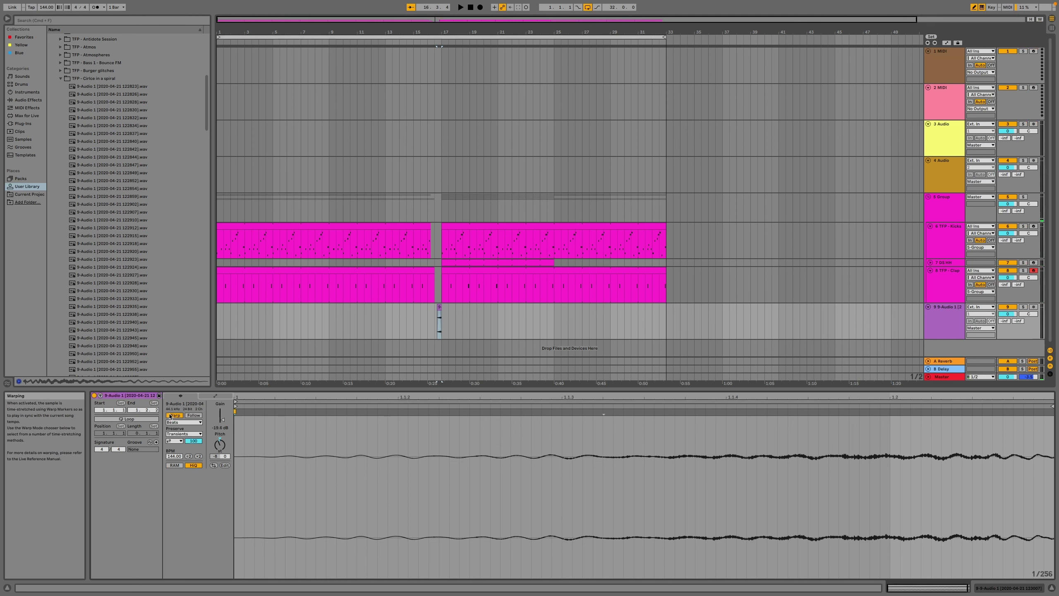
left_click(439, 307)
key("super+j")
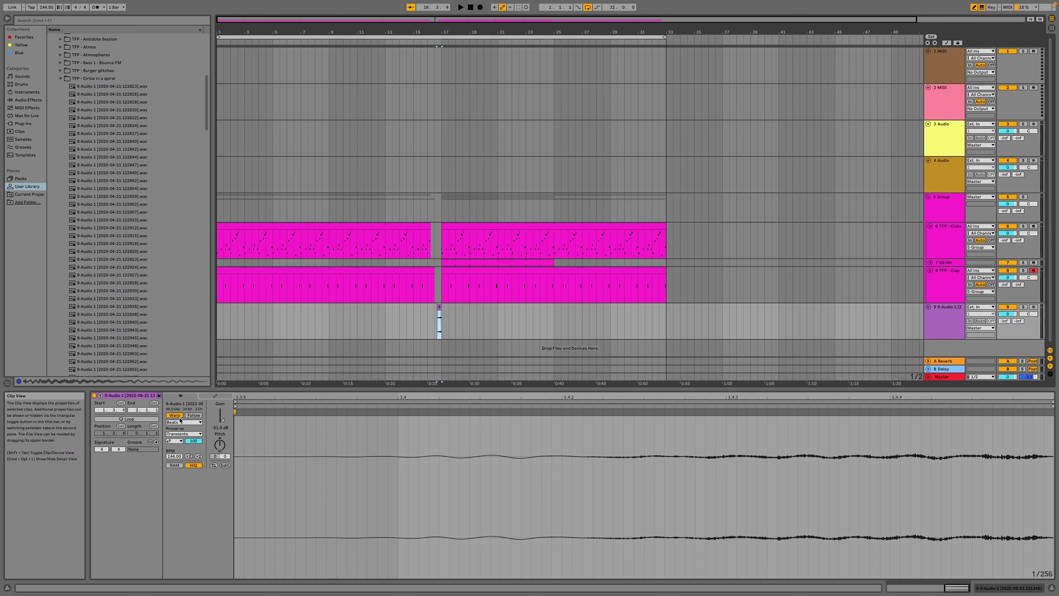
left_click(179, 442)
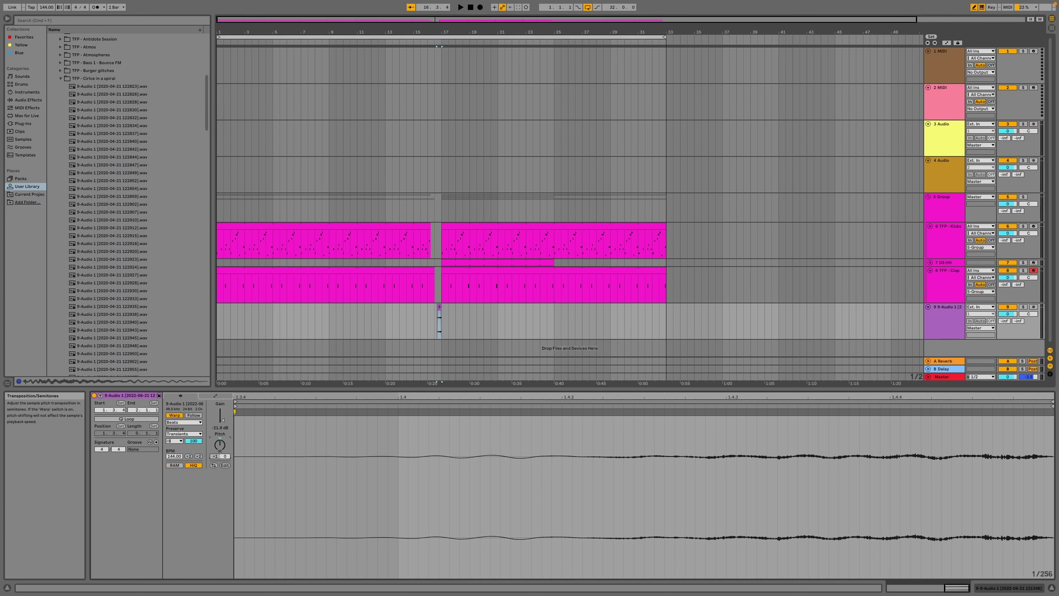
Try transposing the consolidated reversed clip upward and play the transition into bar 17.
mouse_move(219, 444)
left_mouse_down()
mouse_move(220, 426)
mouse_move(222, 445)
left_mouse_up()
key("space")
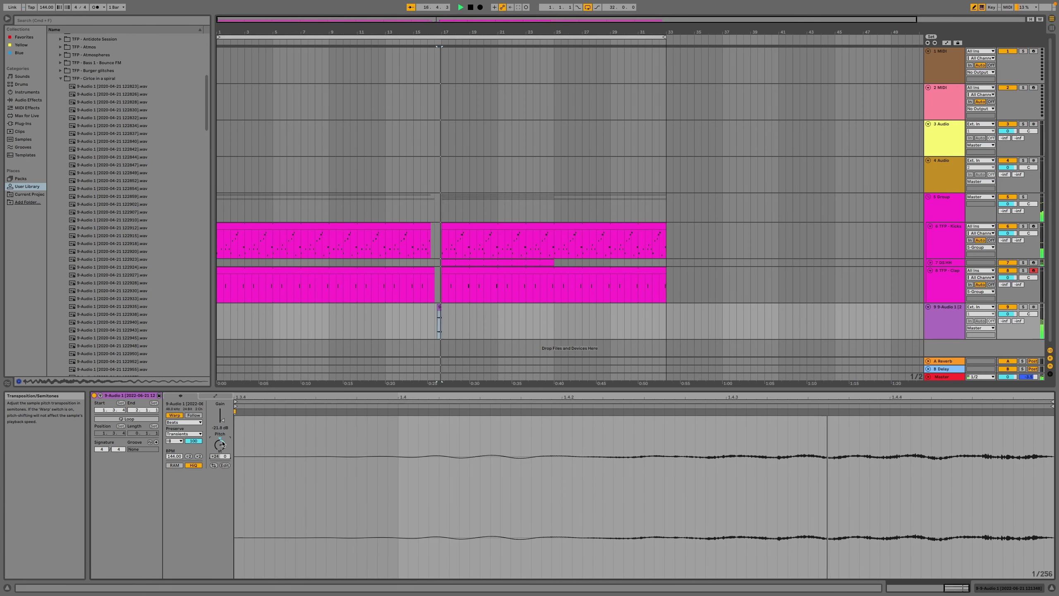
key("space")
key("space")
key("space")
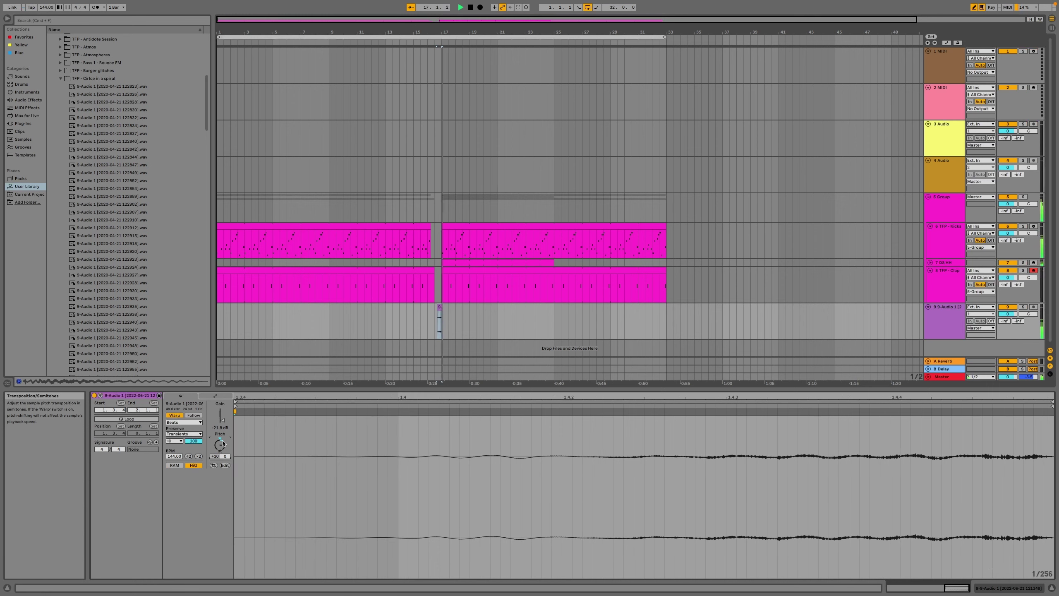
Try lower transient envelope values on the reversed clip while replaying the transition, ending back at 100.
key("space")
key("space")
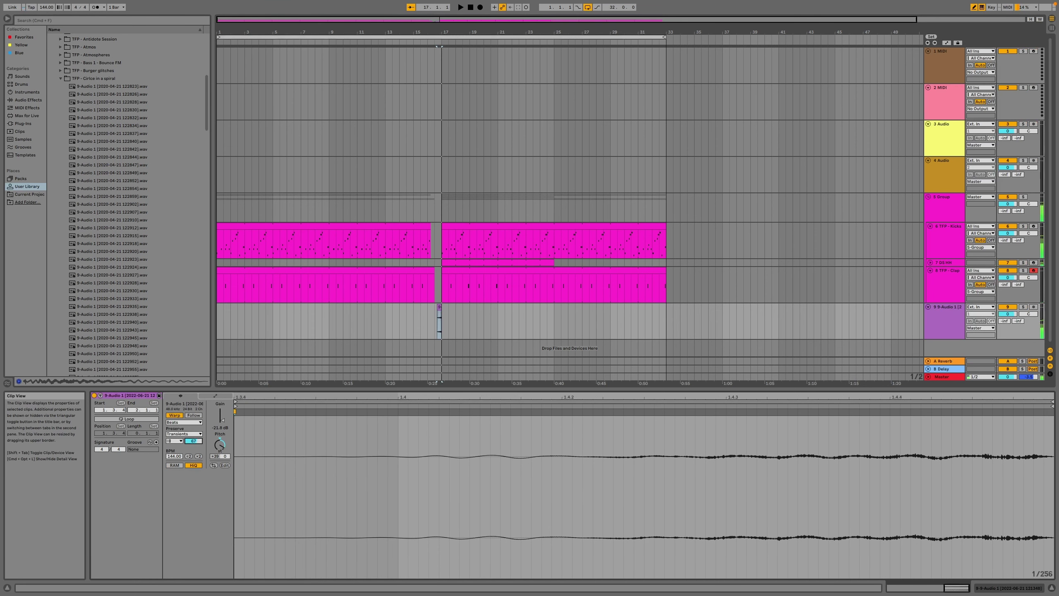
key("space")
key("space")
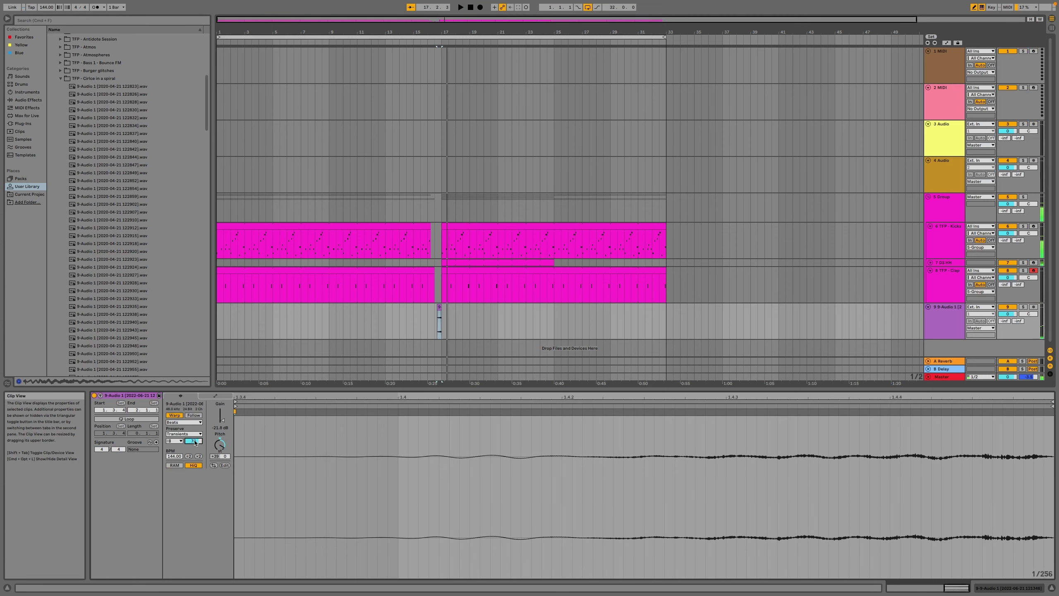
key("space")
key("space")
key("space")
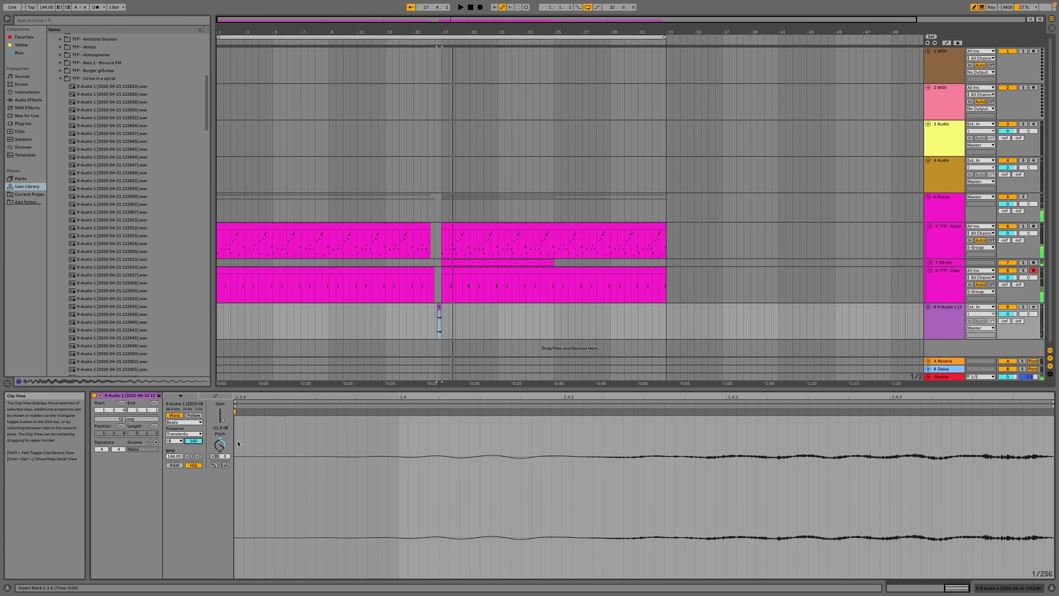
key("space")
Transpose the consolidated reversed clip downward and play the transition from just before bar 17.
left_click_drag(220, 445, 222, 450)
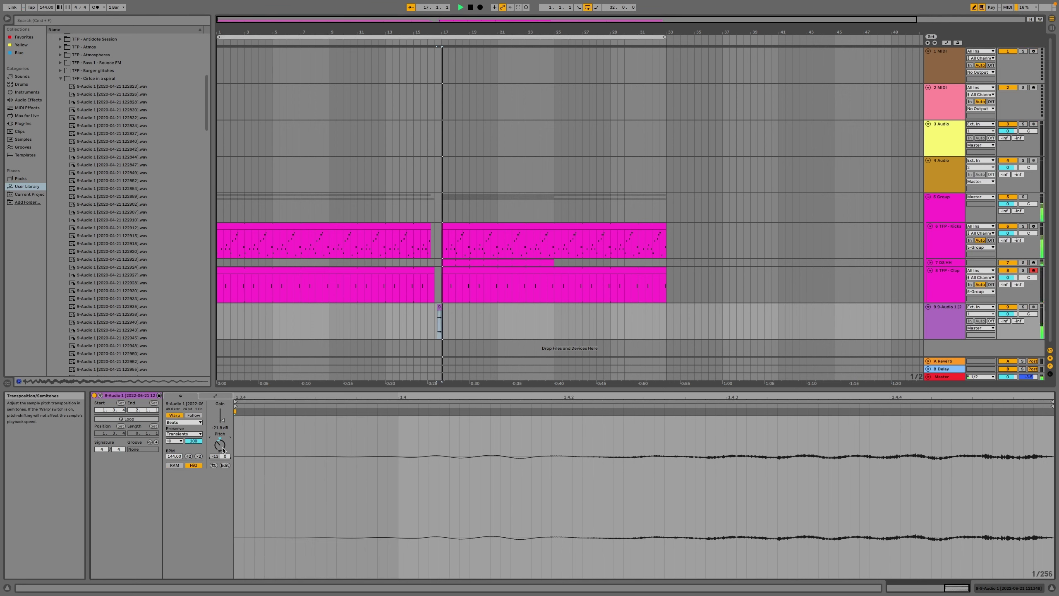
left_click(428, 42)
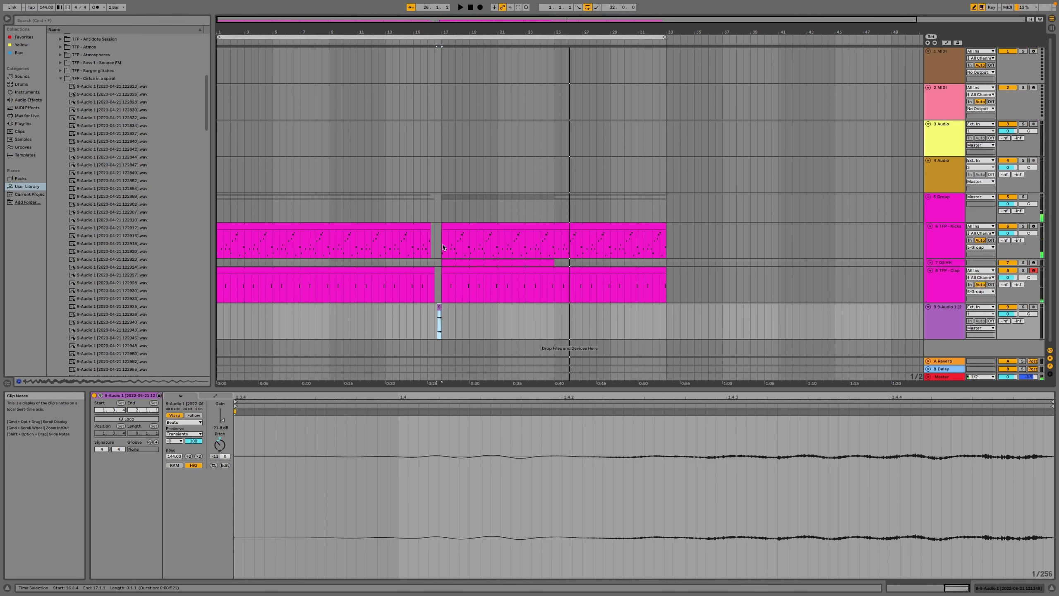
Extend the DS HH track's clip in the second section to bar 33 and play the section from bar 17.
left_click_drag(551, 264, 670, 257)
key("space")
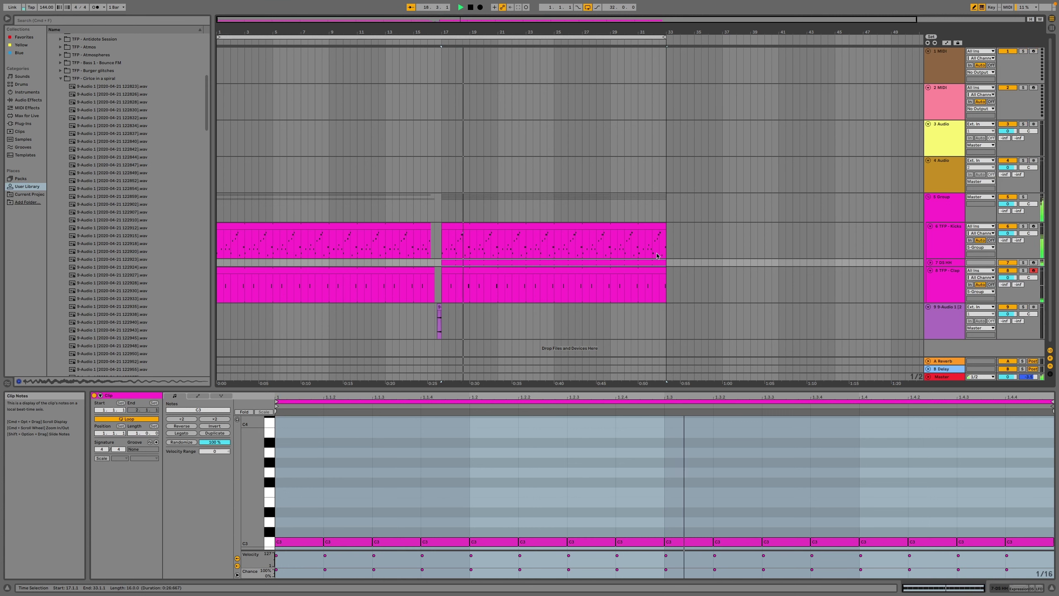
Find Vital among the local VST plug-ins and add it on a new MIDI track below the audio transition track.
left_click(27, 115)
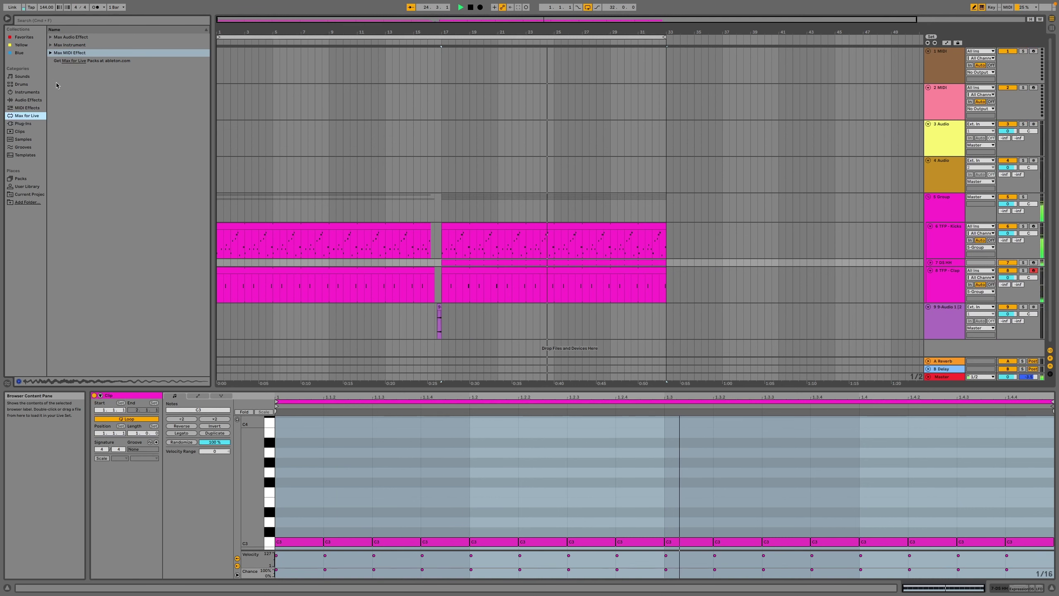
left_click(27, 92)
left_click(23, 123)
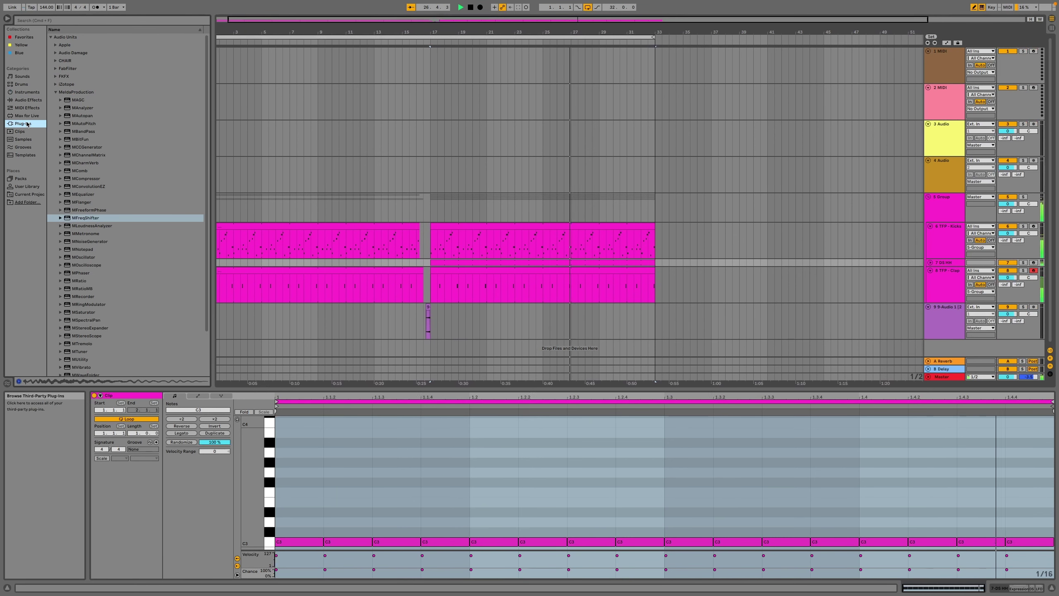
scroll(98, 231, "down", 3)
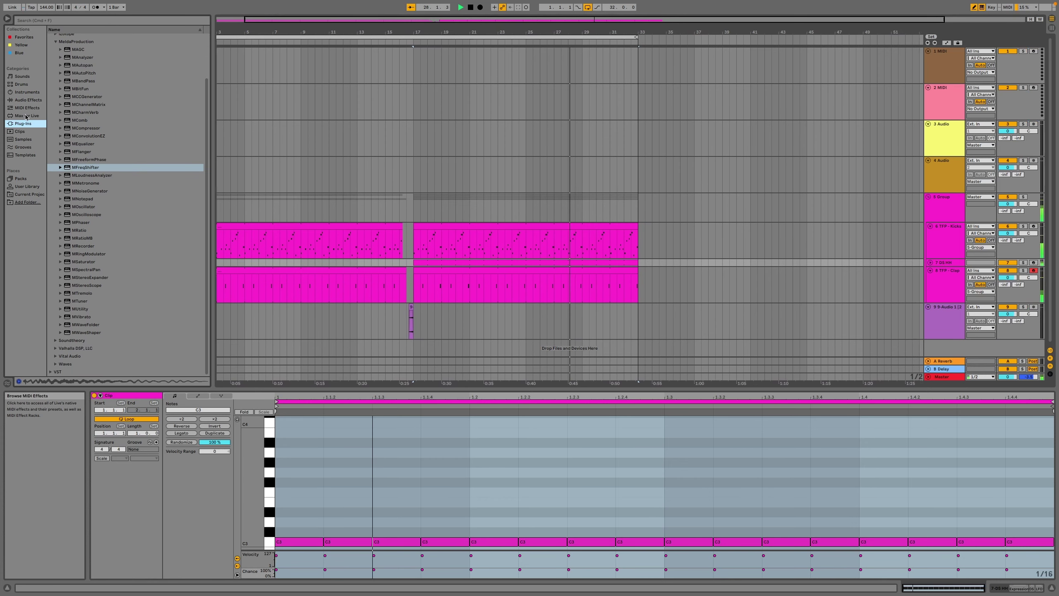
left_click(27, 115)
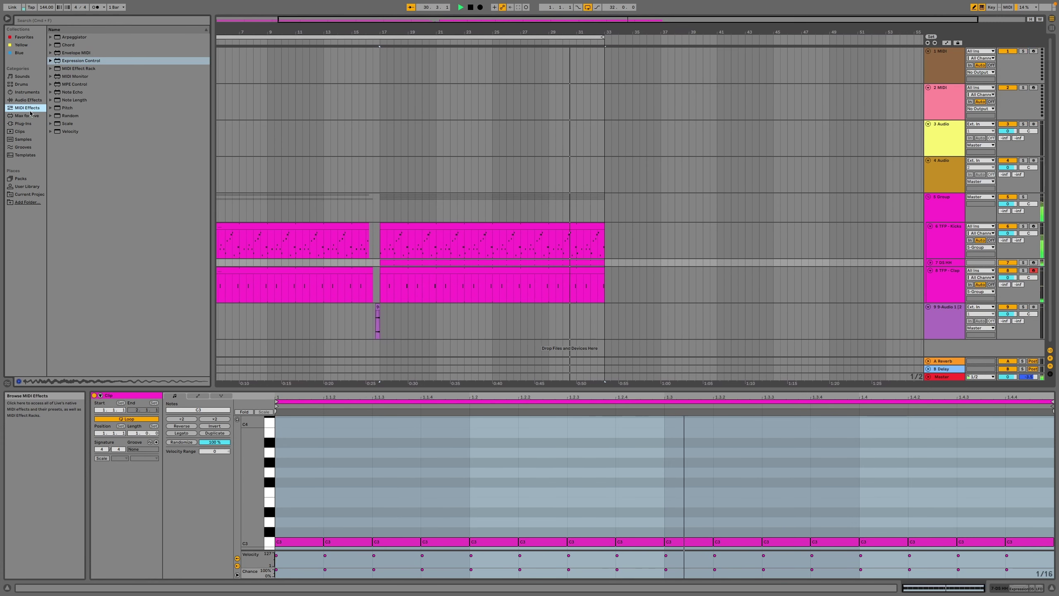
left_click(27, 125)
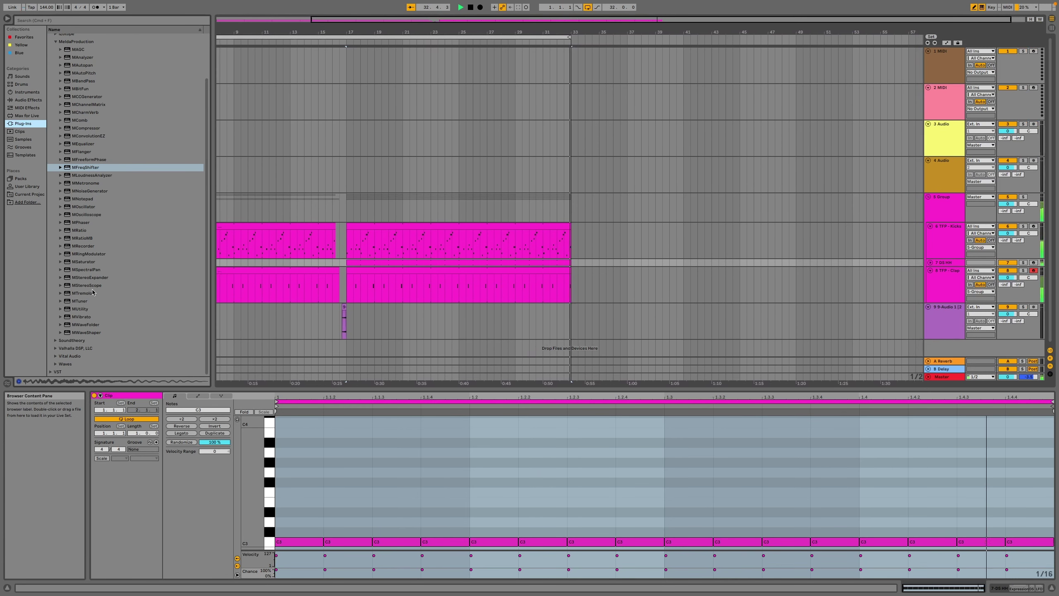
scroll(93, 293, "up", 3)
left_click(56, 92)
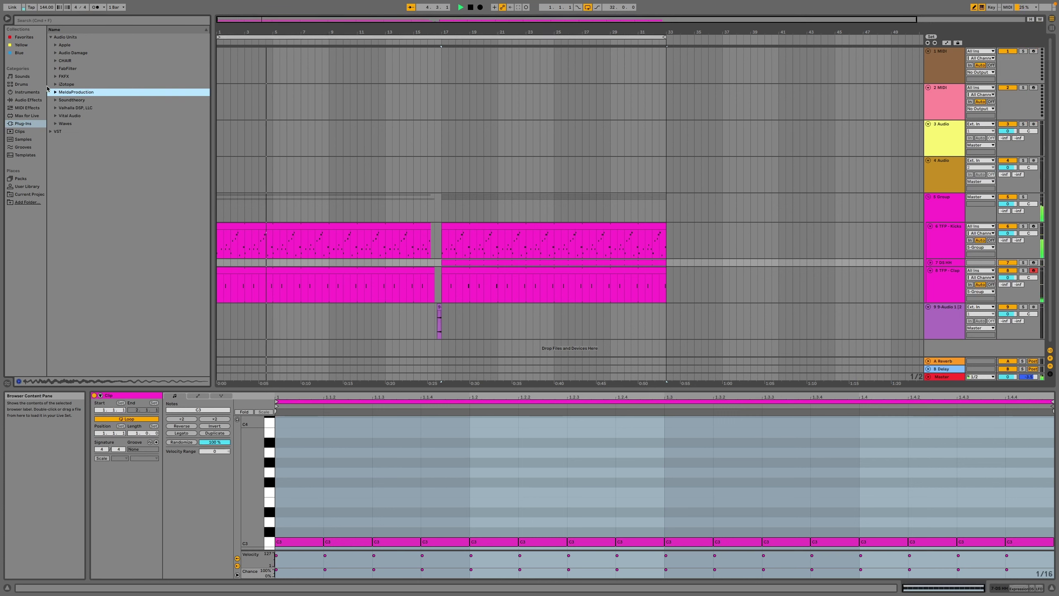
left_click(51, 132)
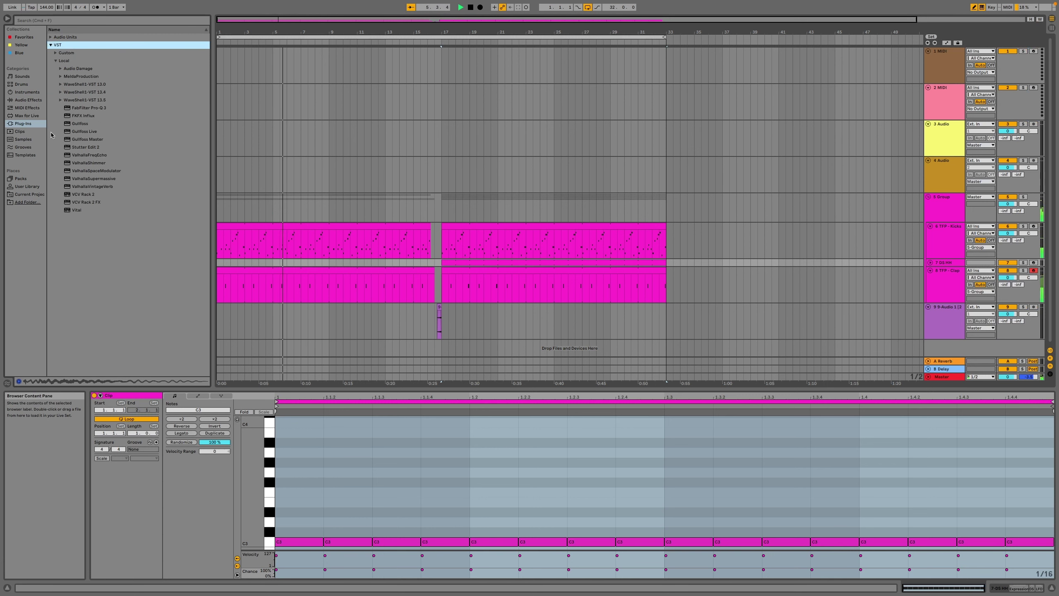
left_click_drag(77, 211, 292, 350)
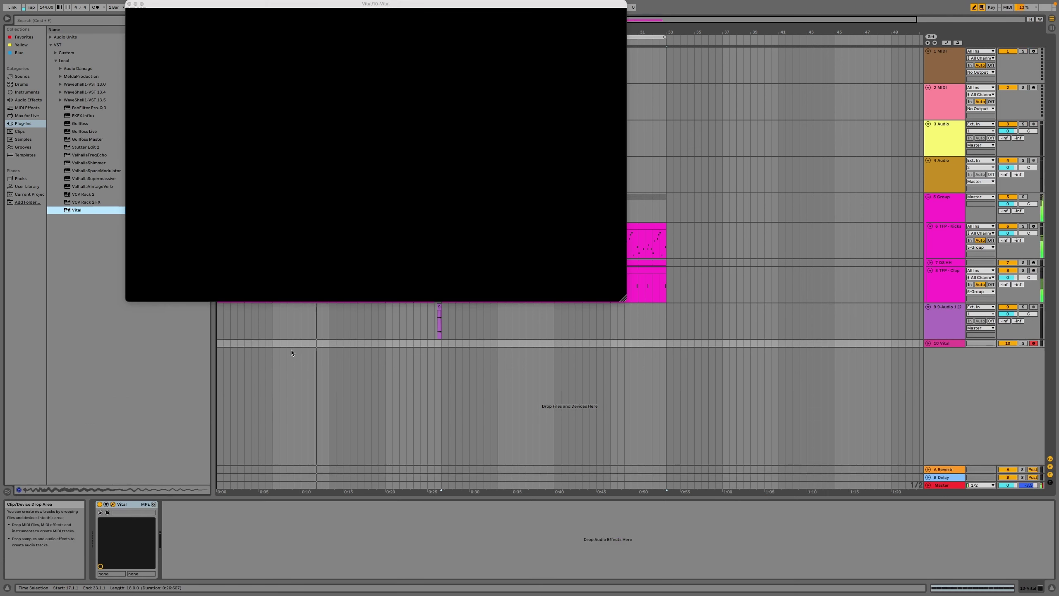
Audition Vital's presets in sequence, from A Night in Kalyan to Ah Eh Ee Oh.
left_click(374, 293)
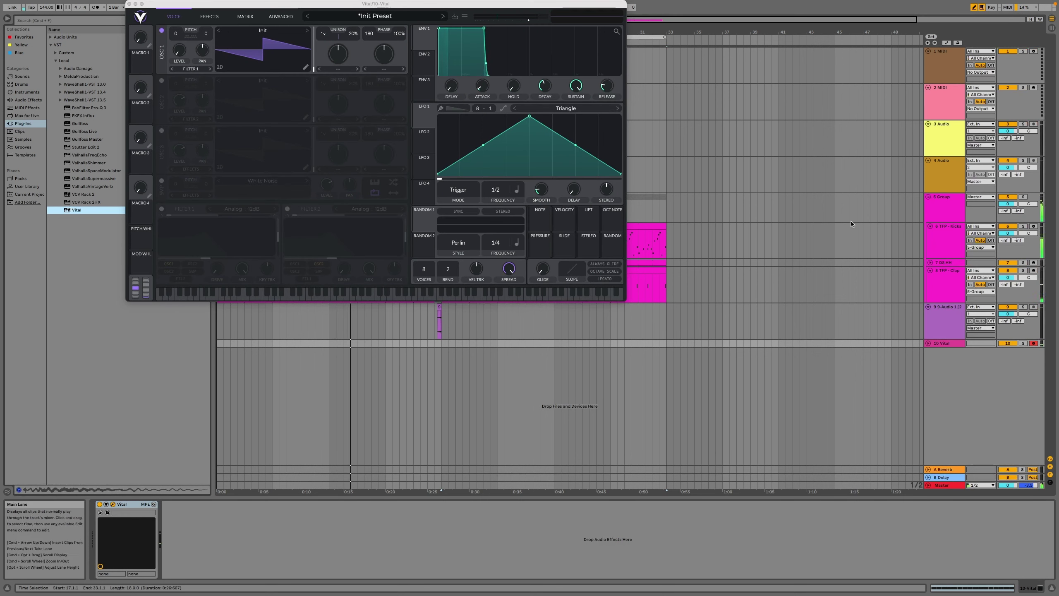
left_click(947, 344)
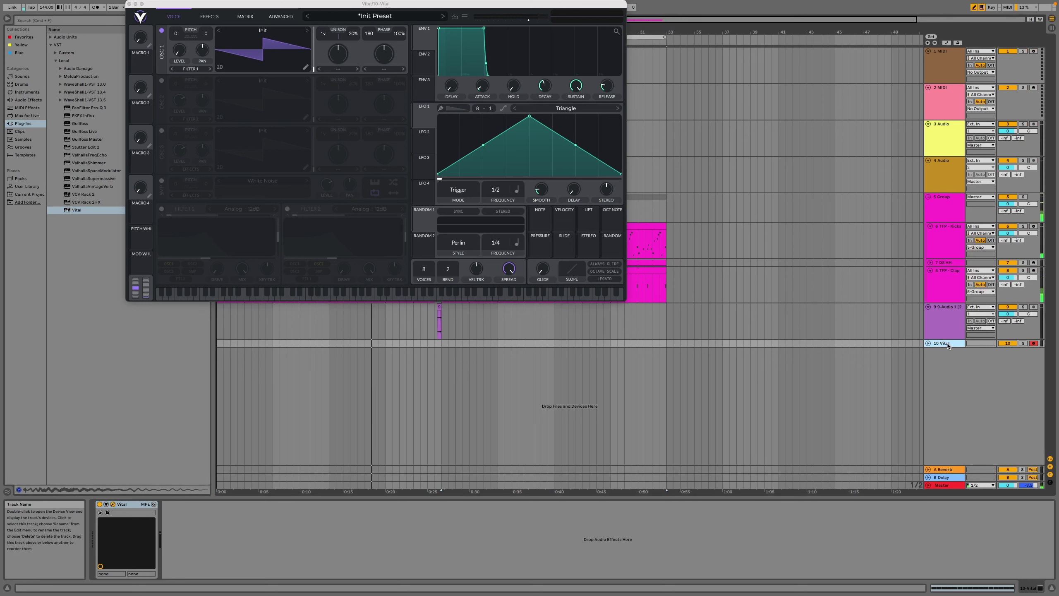
left_click(443, 16)
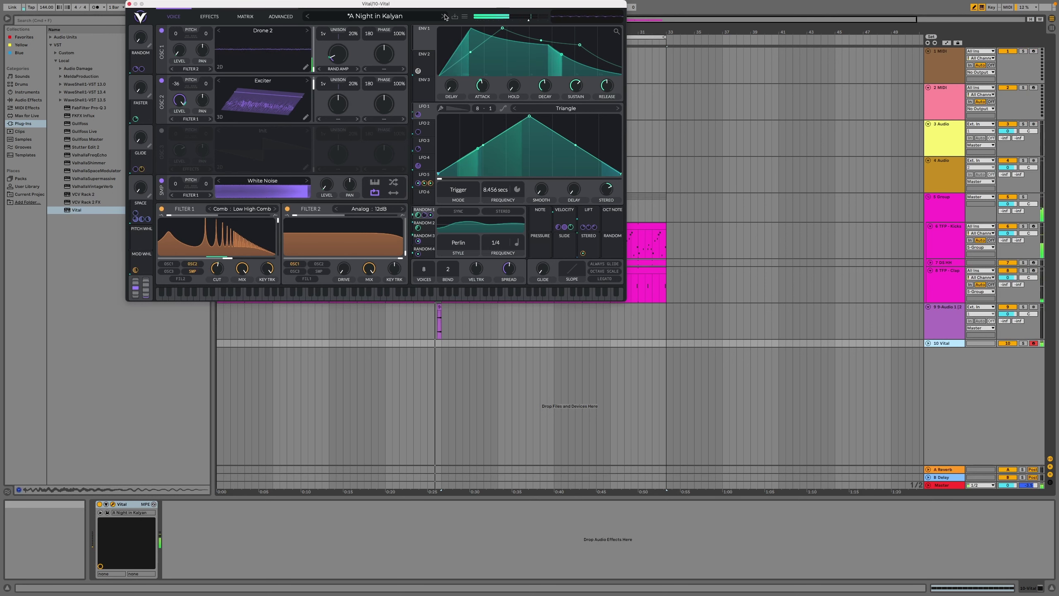
left_click(444, 16)
left_click(444, 16)
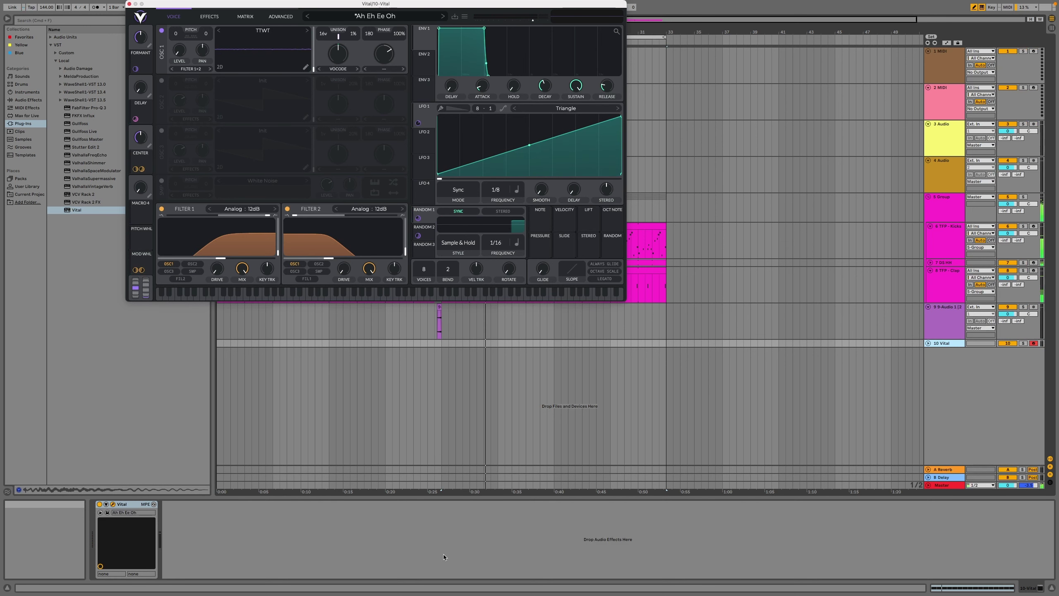
Replace the Vital device on the new MIDI track with the Wavetable instrument.
left_click(126, 505)
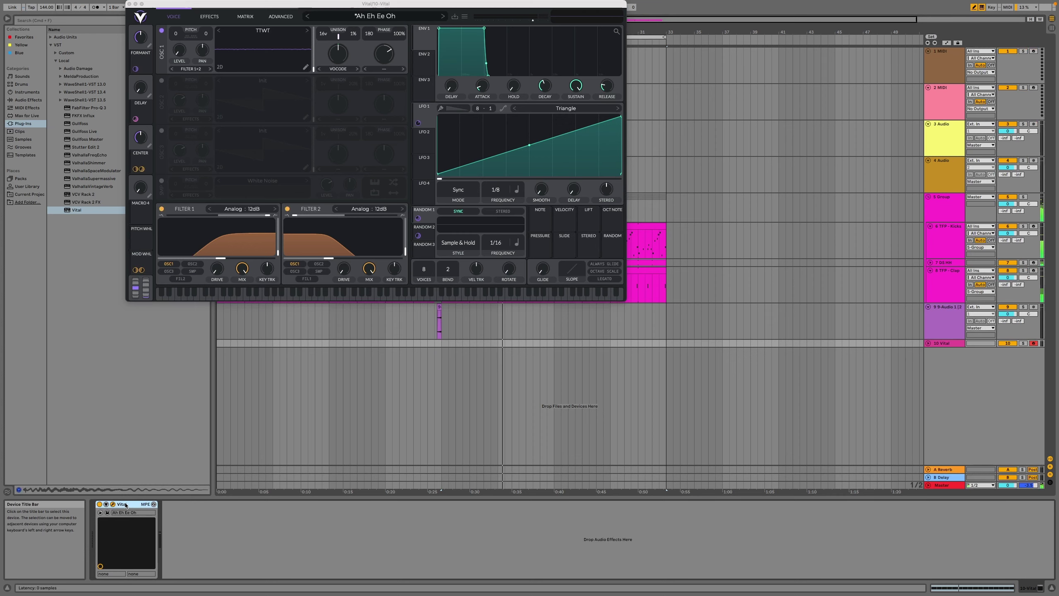
key("Delete")
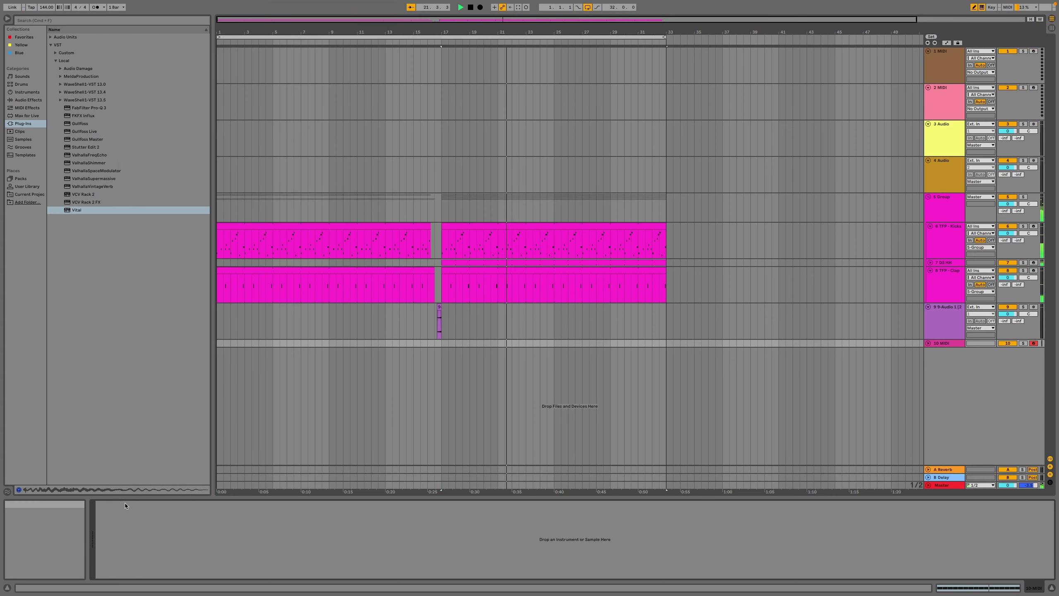
left_click(26, 101)
left_click(26, 92)
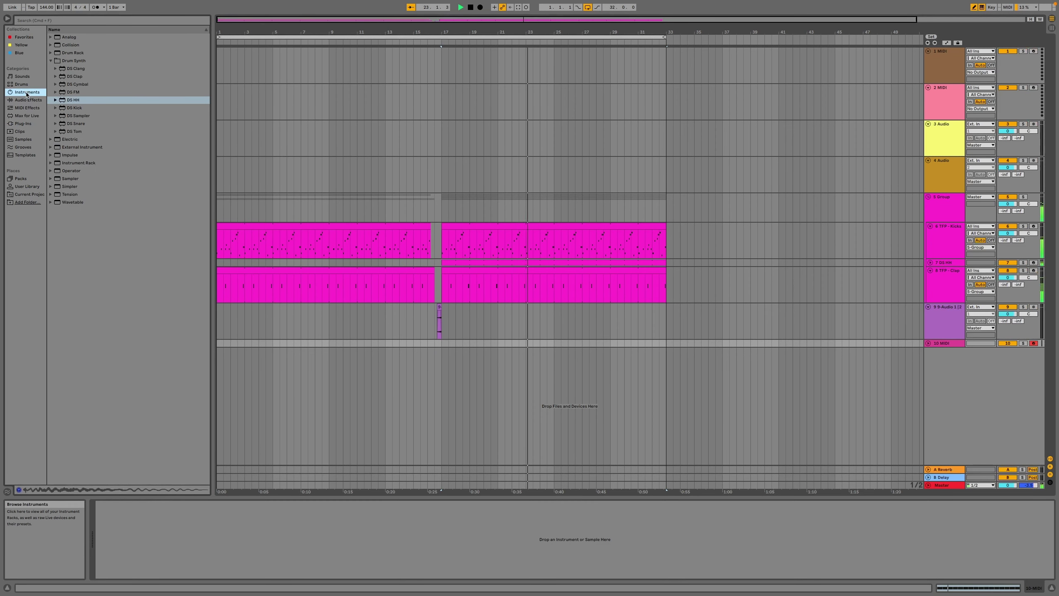
left_click(75, 202)
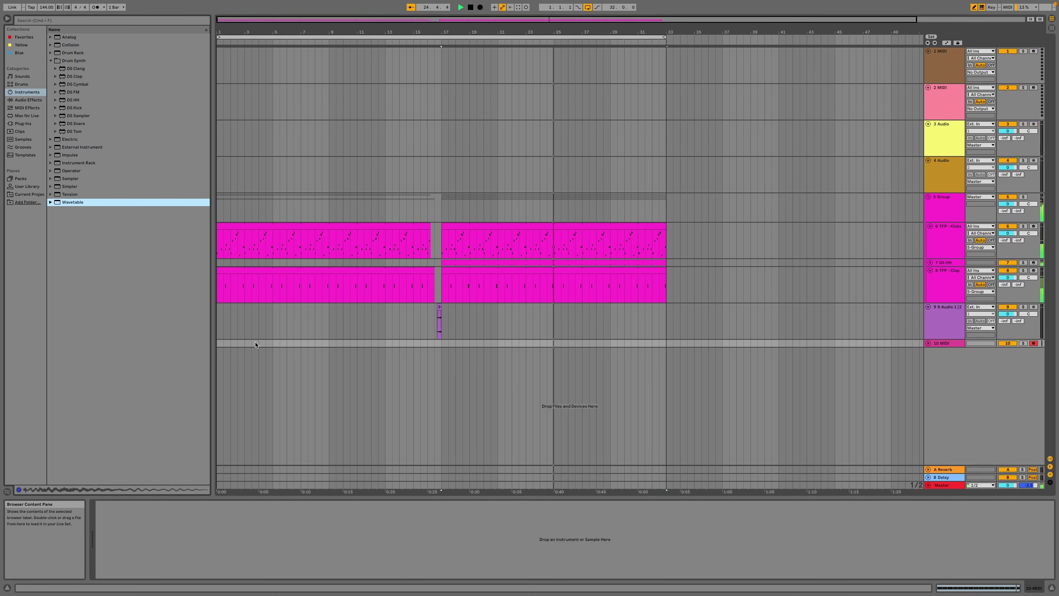
key("Return")
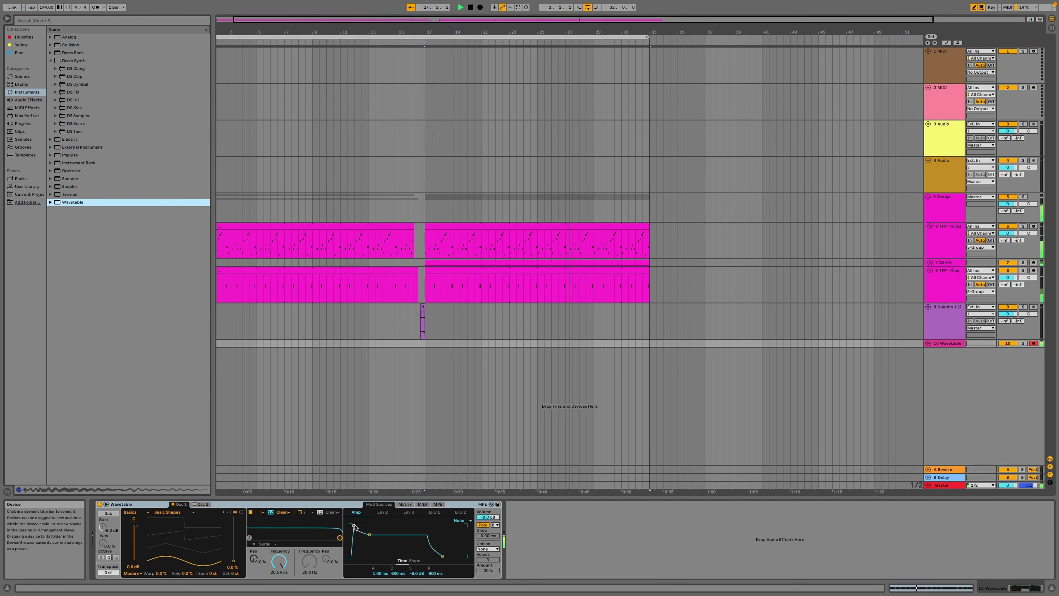
Lengthen Wavetable's amp envelope to an attack of about 3 s and a release of about 2.75 s.
left_click_drag(355, 527, 375, 526)
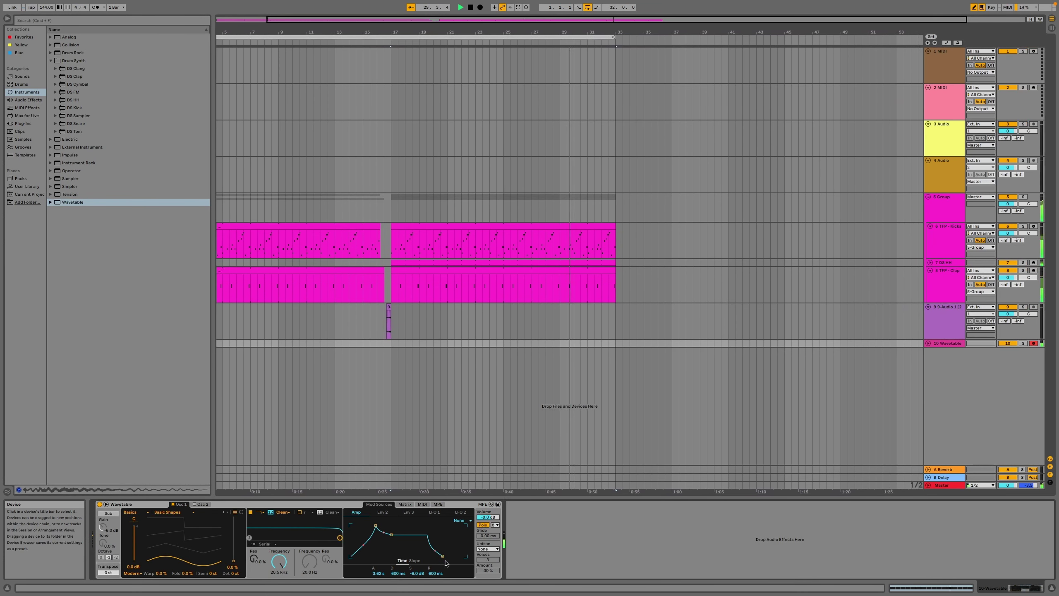
left_click_drag(444, 557, 452, 558)
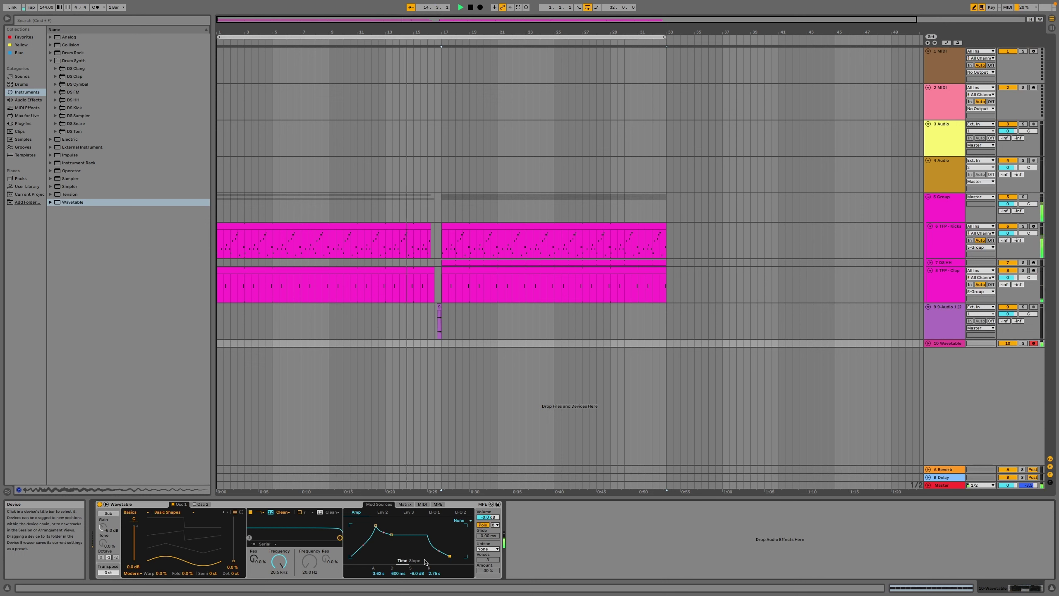
mouse_move(234, 560)
left_mouse_down()
mouse_move(234, 549)
mouse_move(236, 557)
left_mouse_up()
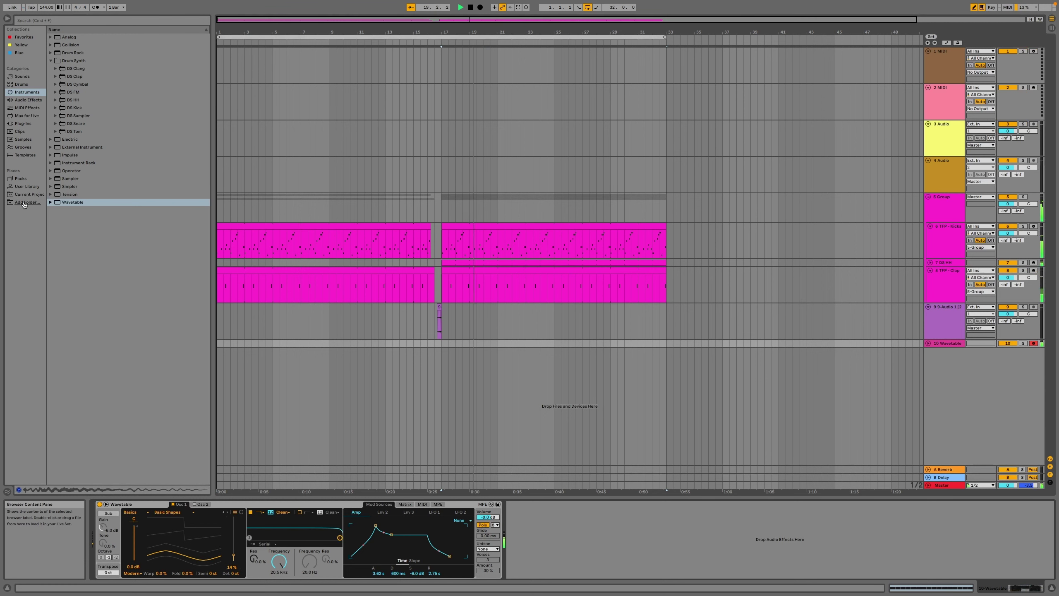
left_click(24, 187)
left_click(121, 283)
left_click(121, 330)
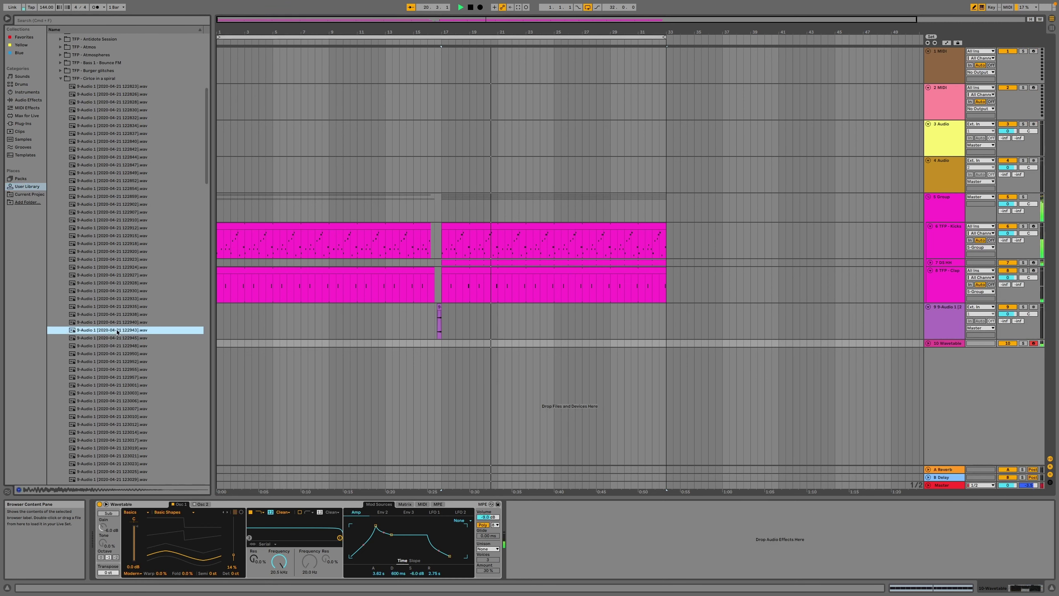
left_click(124, 401)
scroll(124, 401, "down", 10)
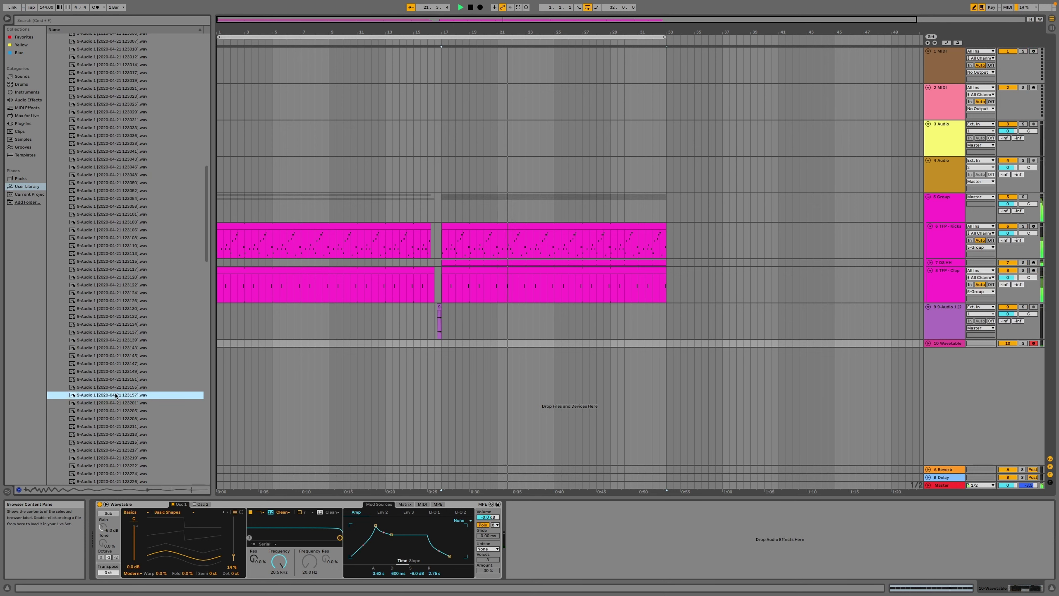
left_click(113, 363)
left_click_drag(114, 363, 235, 541)
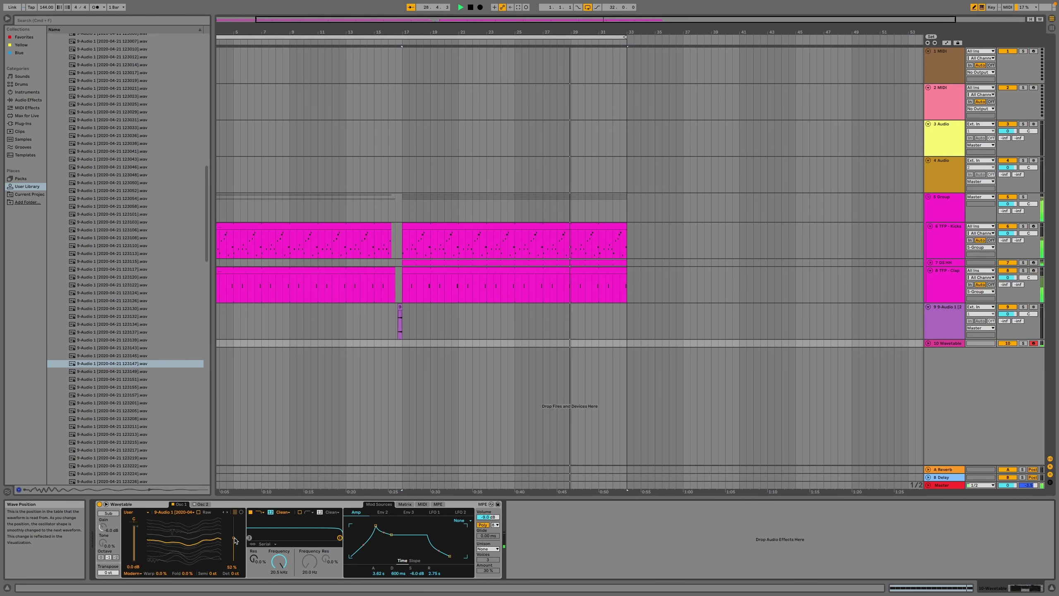
mouse_move(235, 541)
left_mouse_down()
mouse_move(235, 560)
mouse_move(234, 522)
left_mouse_up()
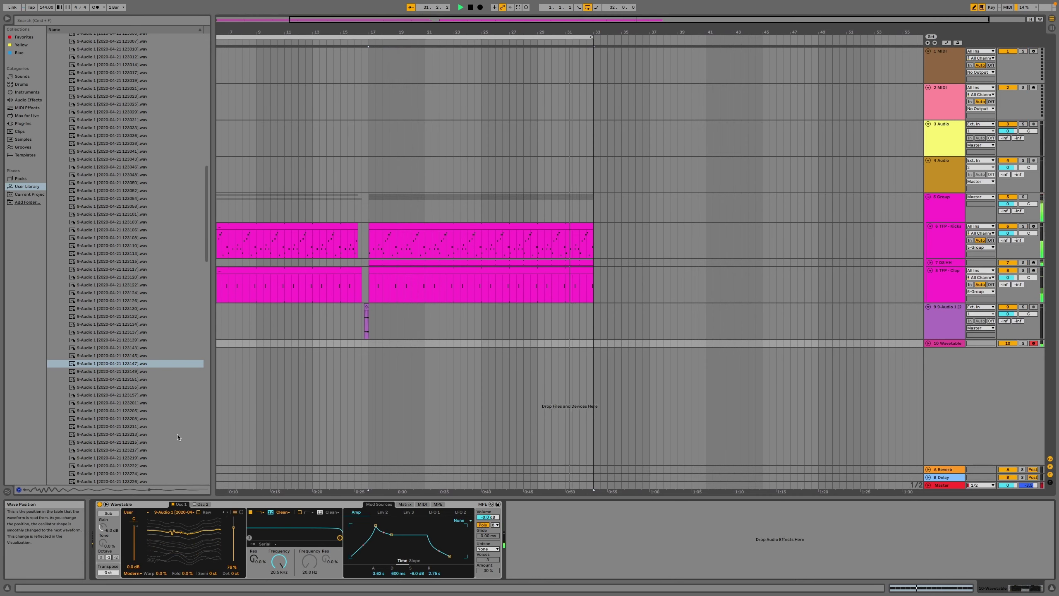
Add the Expression Control MIDI effect in front of Wavetable.
left_click(27, 108)
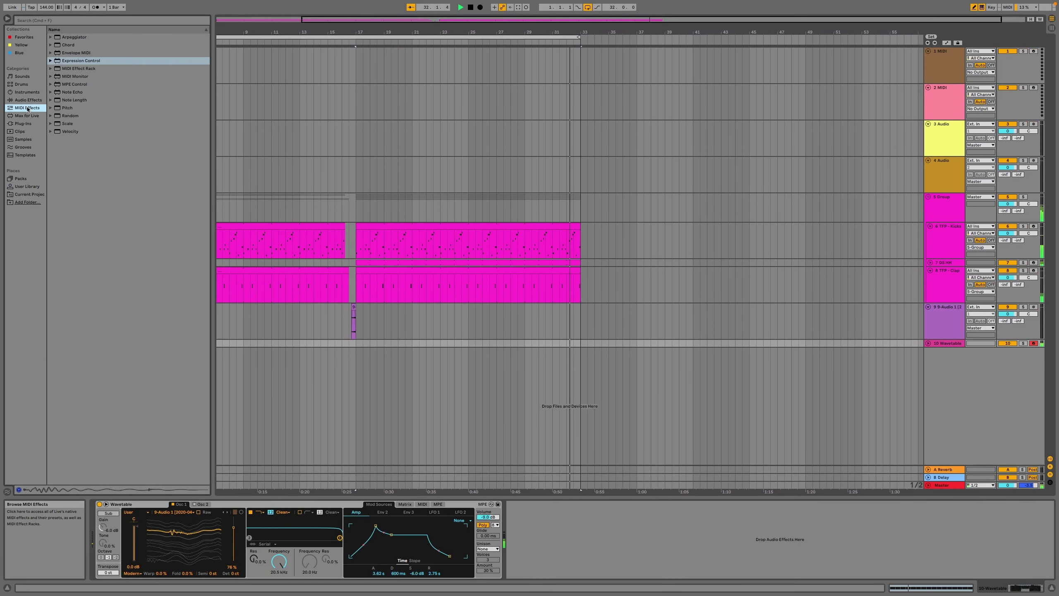
left_click(66, 61)
key("Return")
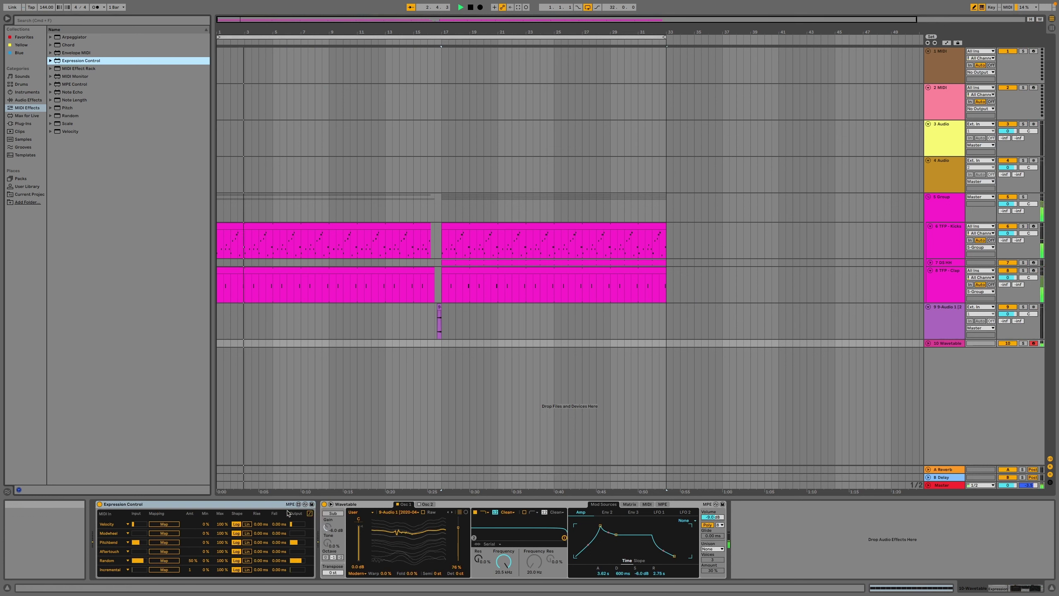
Group Expression Control and Wavetable into an instrument rack, and map the Random source to Wavetable's Osc 1 position.
left_click(270, 506)
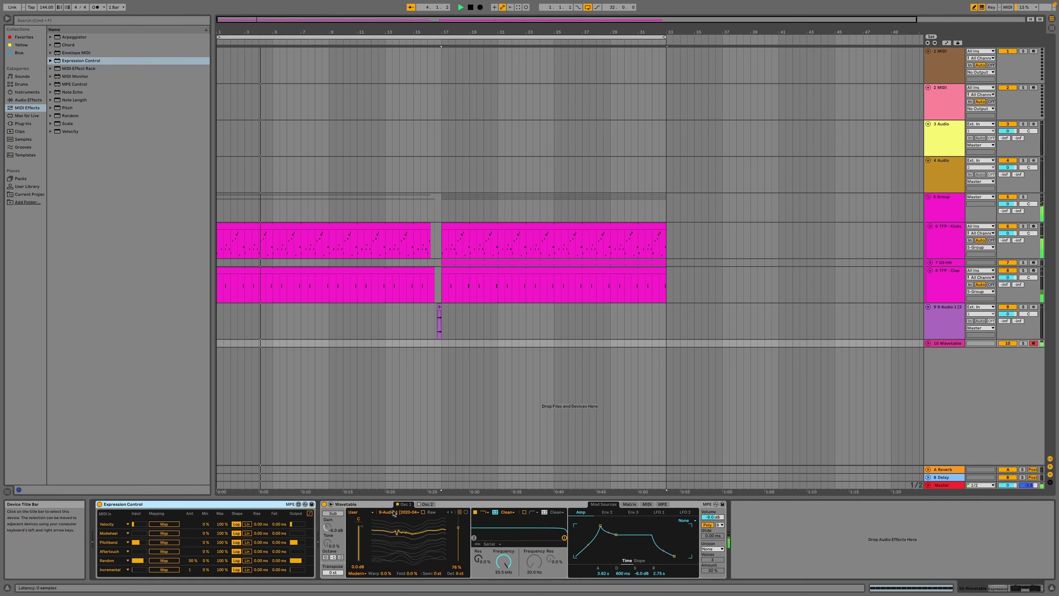
left_click(562, 506)
key("super+g")
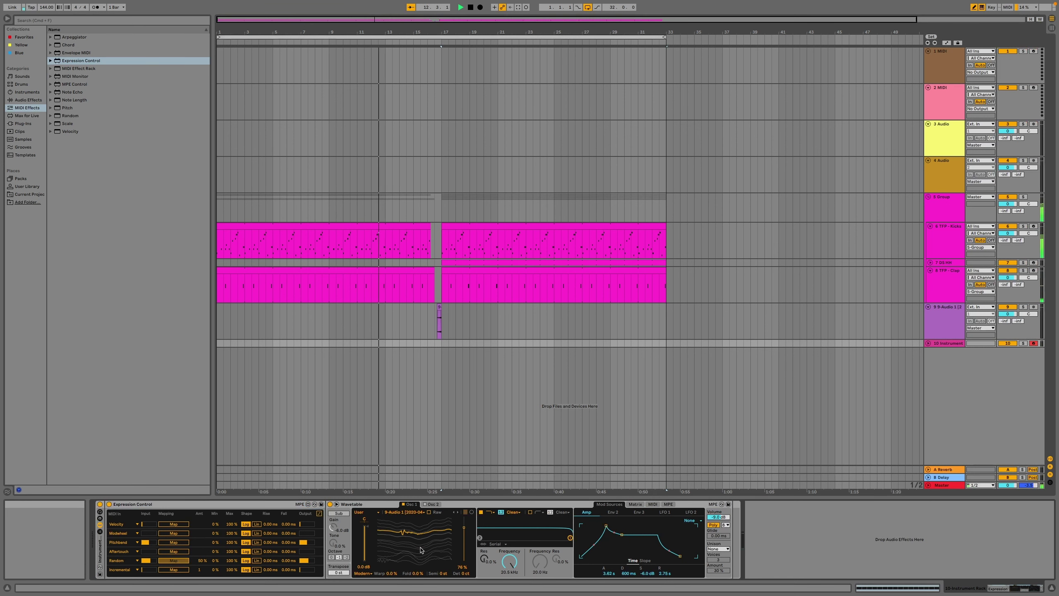
left_click(464, 538)
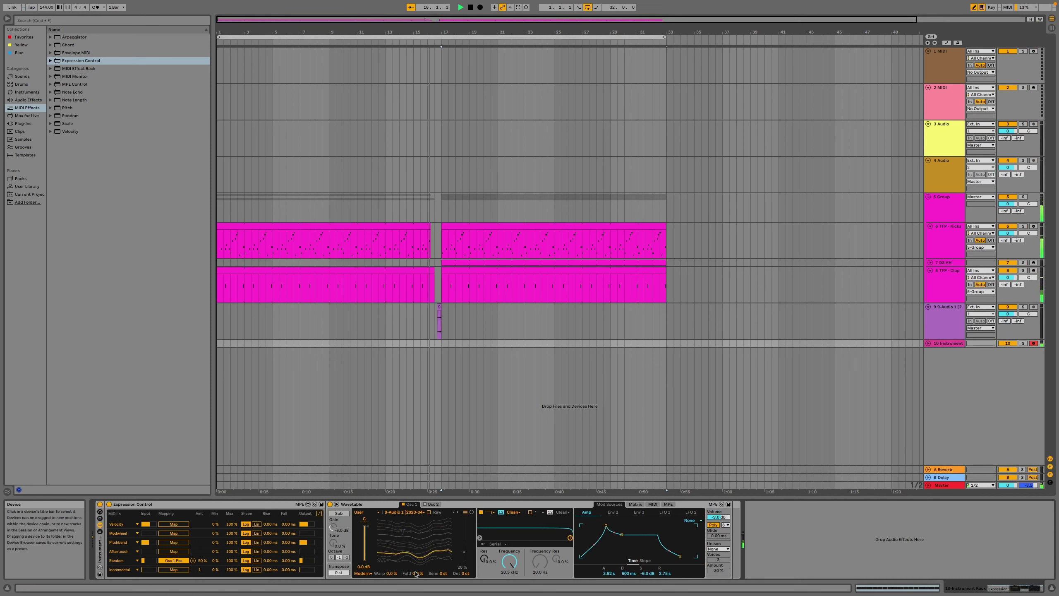
Set Osc 1's fold to 10% and warp to 9.4%, and shape the amp envelope to 0 ms attack, 584 ms decay and -20 dB sustain.
left_click_drag(417, 573, 392, 568)
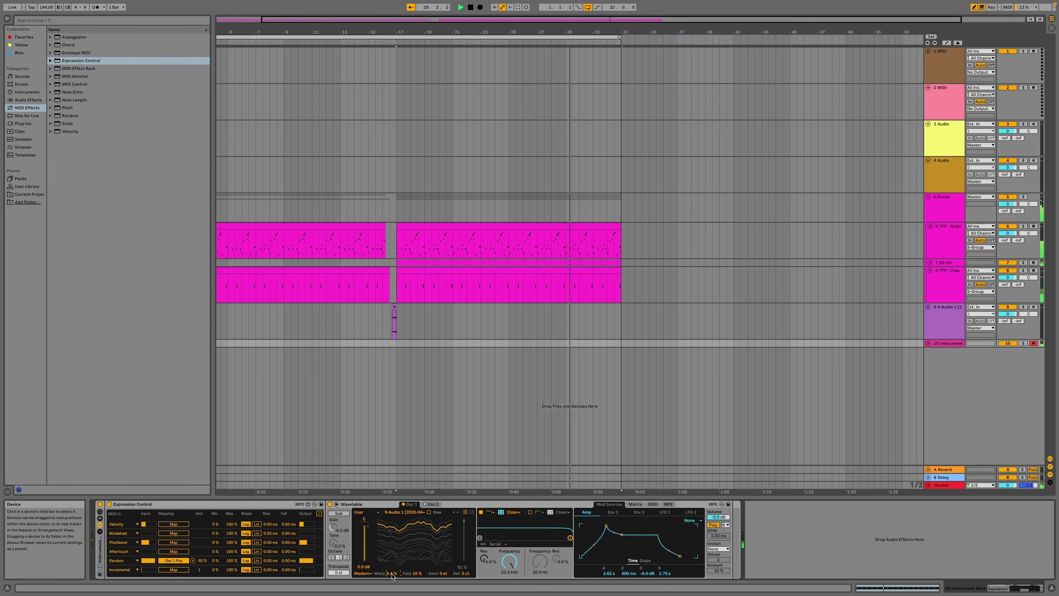
left_click_drag(606, 525, 588, 547)
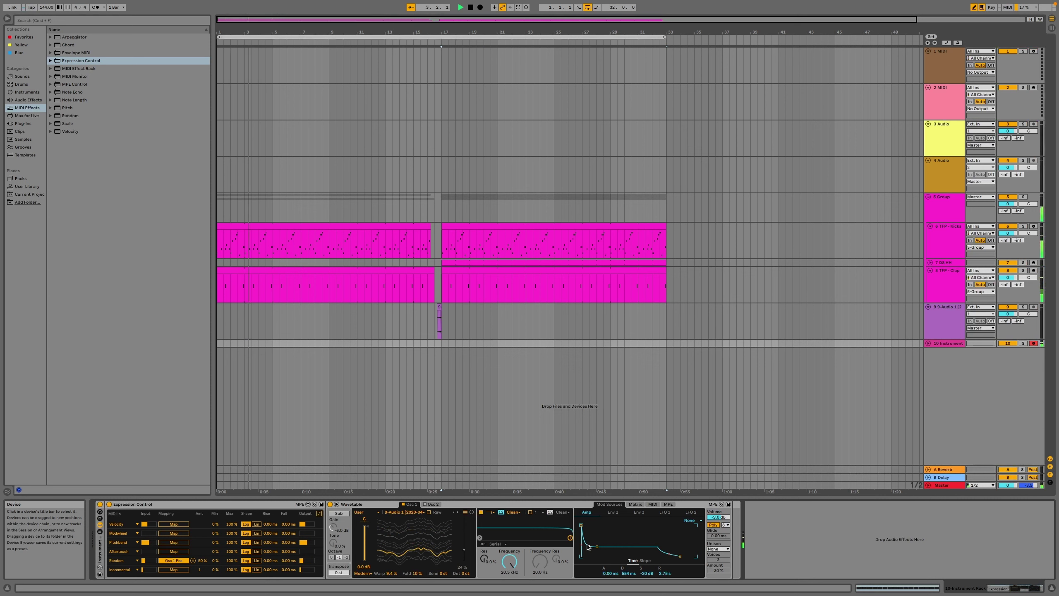
Group Wavetable into its own rack, ungroup the outer rack so Expression Control sits outside, and show the inner rack's chain list.
left_click(372, 504)
key("super+g")
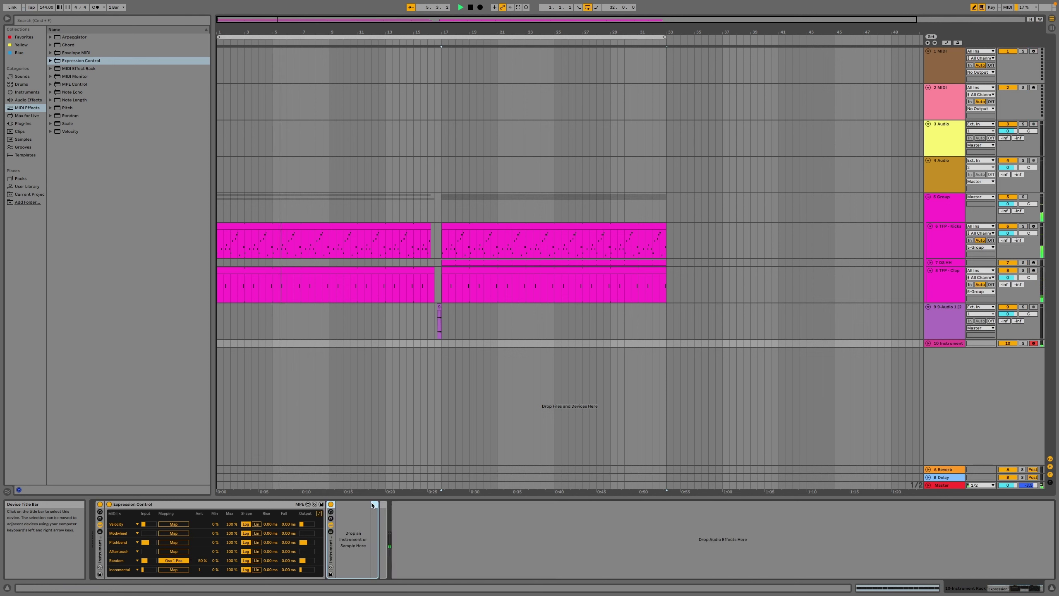
left_click(103, 548)
right_click(100, 547)
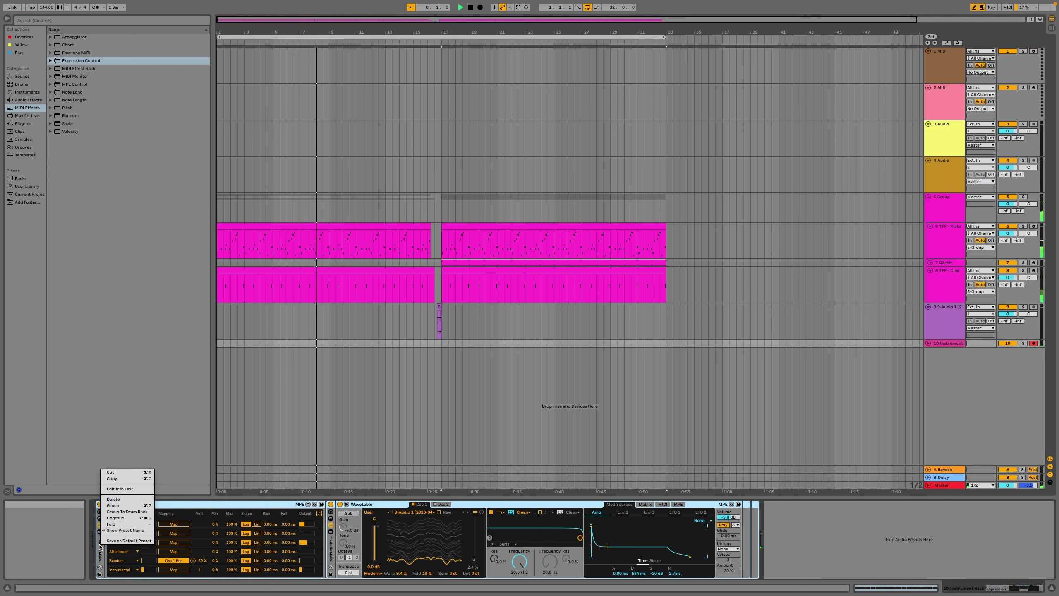
left_click(118, 519)
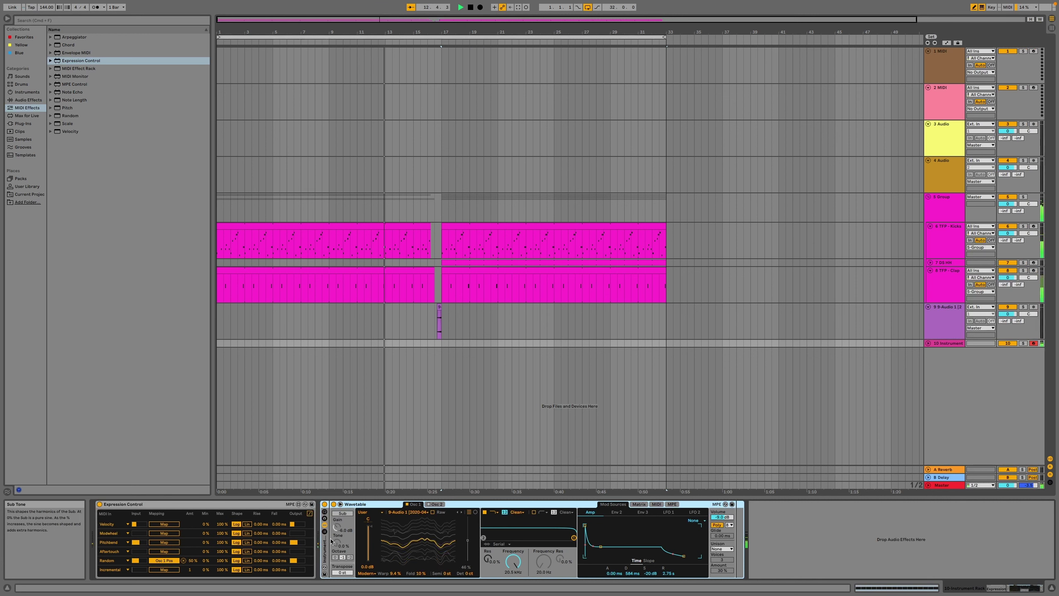
key("super+z")
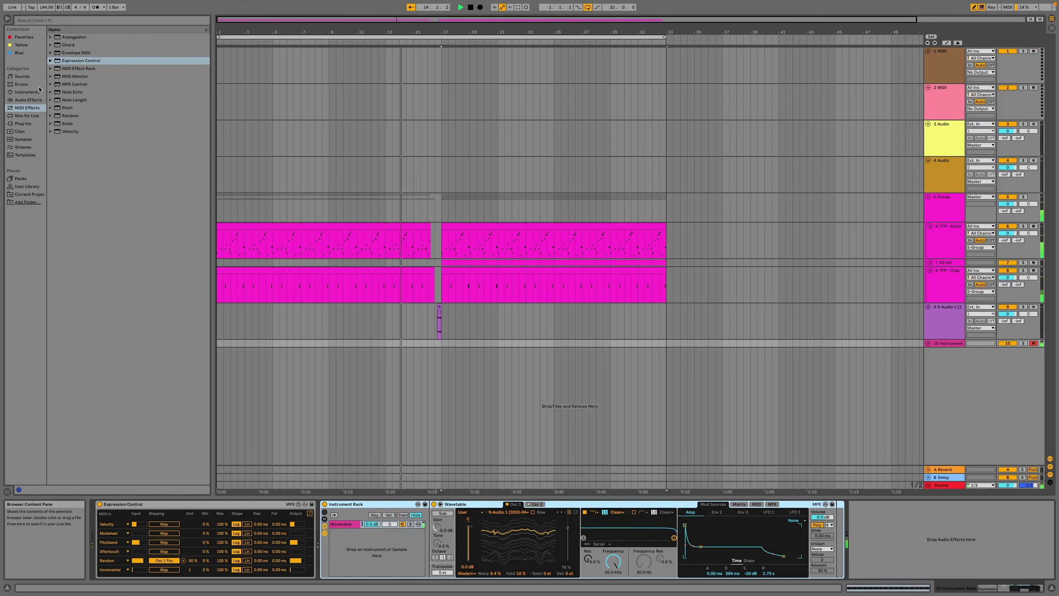
Show the audio effects in the browser to find an effect for the Wavetable track.
left_click(29, 100)
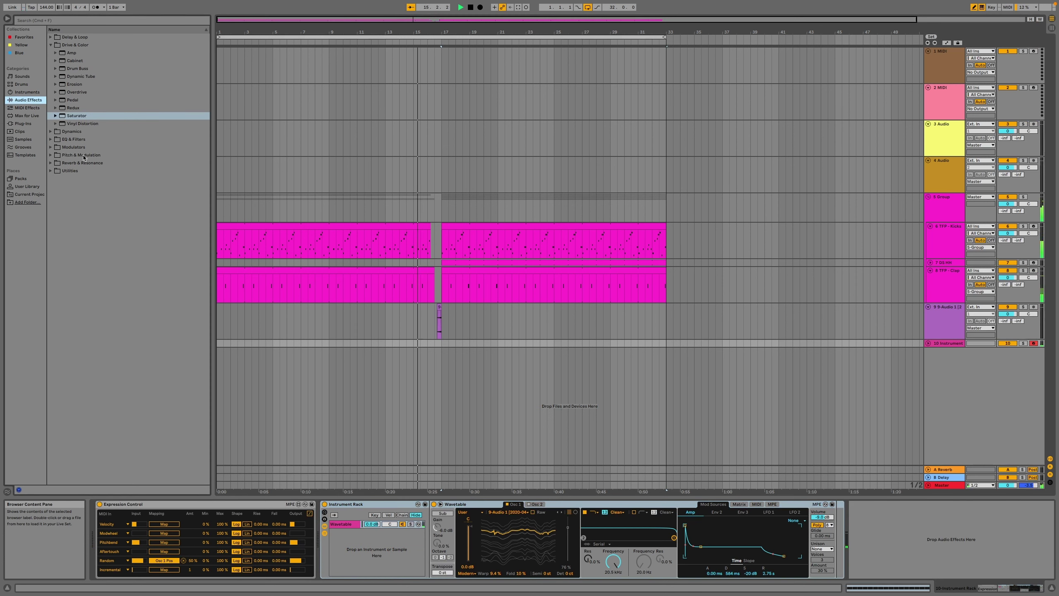
Add an Analog synth as a second chain in the Instrument Rack, with oscillators off and the noise generator on.
left_click(27, 92)
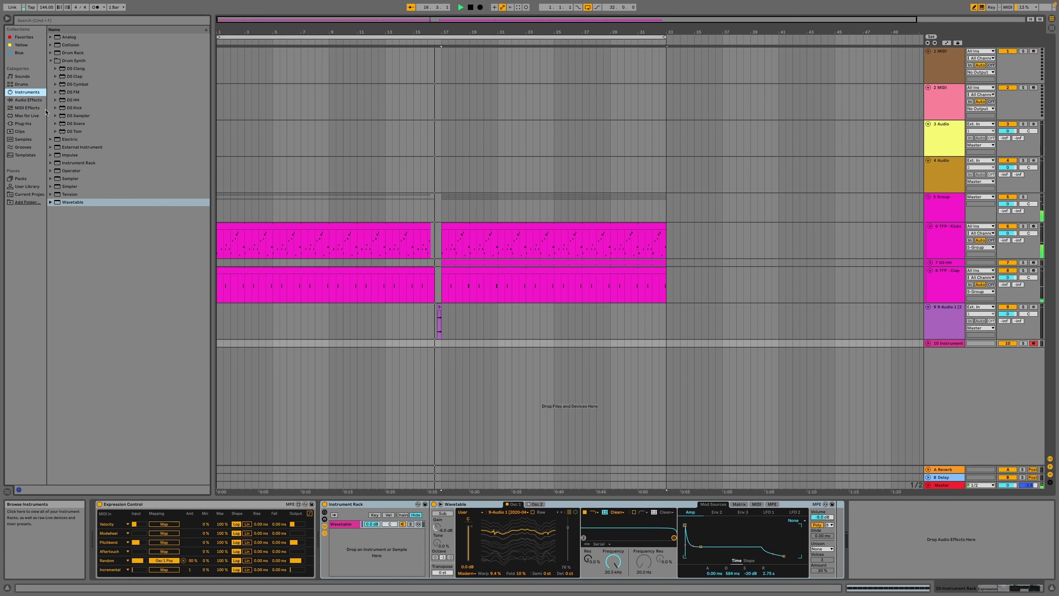
left_click(70, 38)
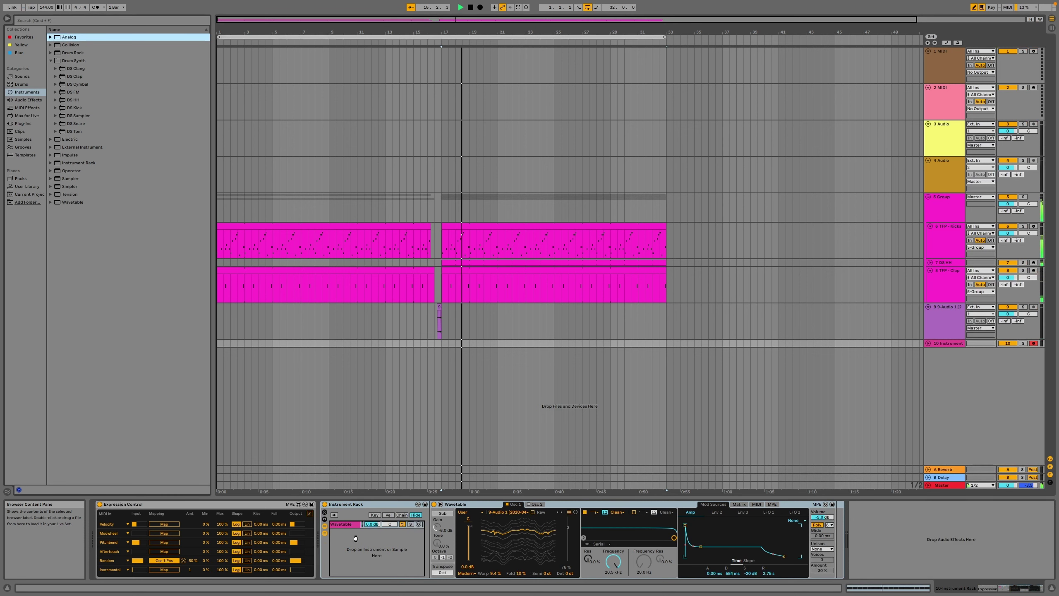
left_click_drag(355, 539, 355, 539)
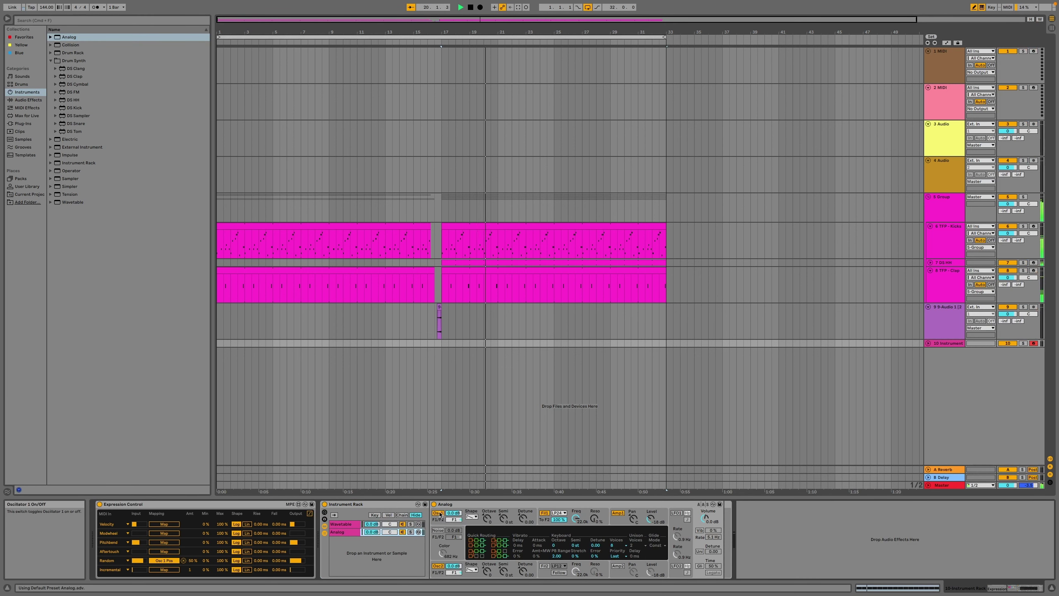
left_click(437, 570)
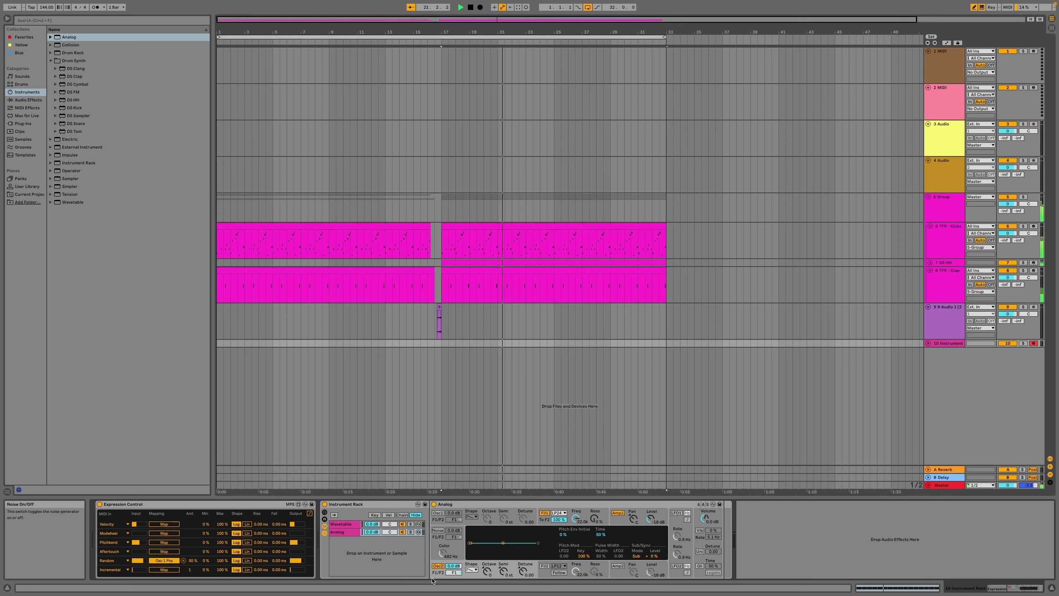
left_click(434, 529)
Adjust Analog's noise level and set its amplitude envelope attack to about 81 ms.
left_click(619, 522)
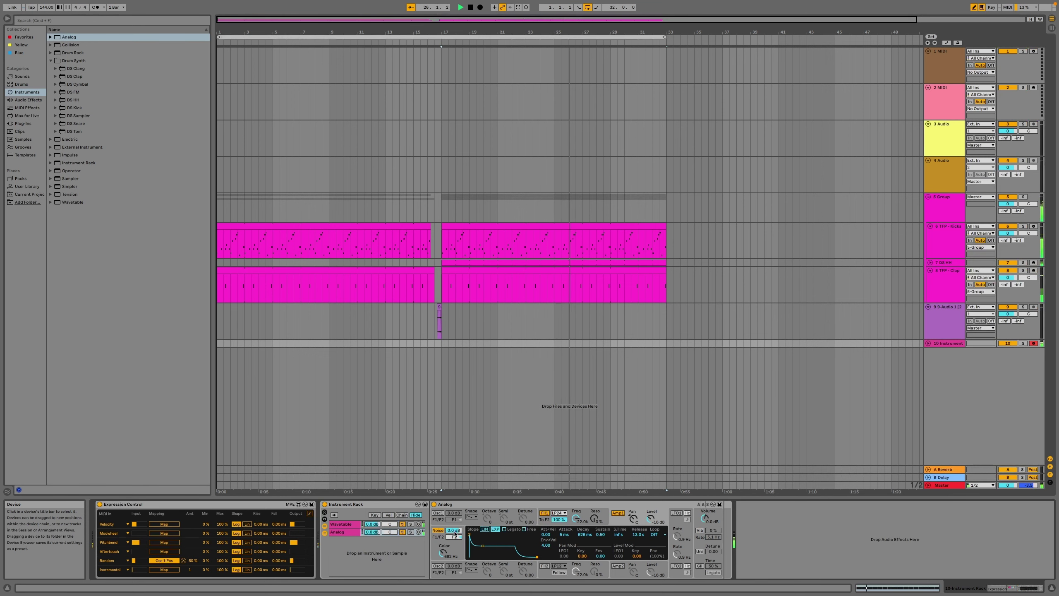
mouse_move(454, 530)
left_mouse_down()
mouse_move(454, 546)
mouse_move(454, 527)
left_mouse_up()
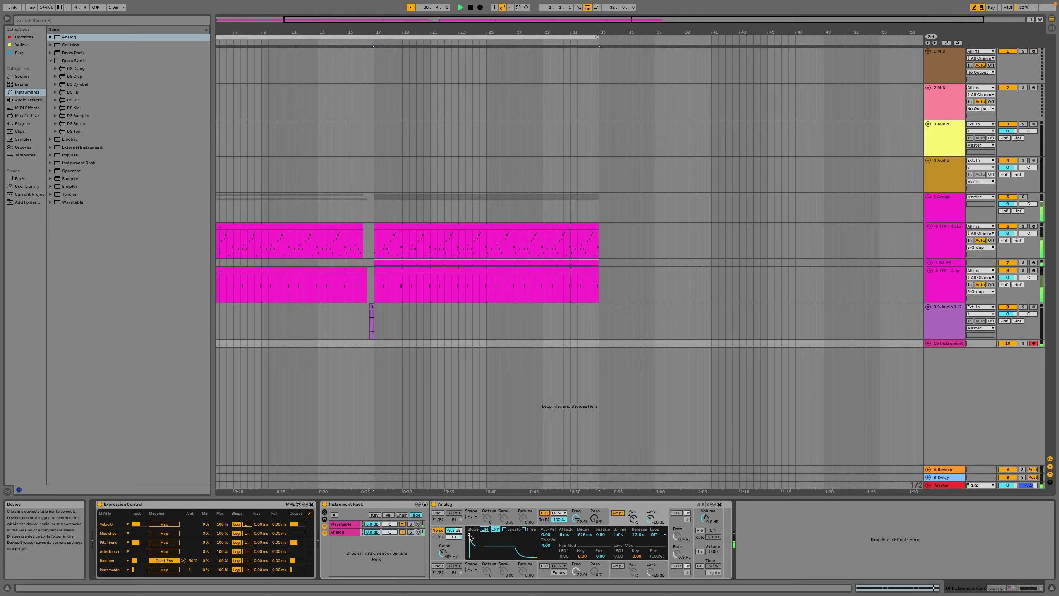
left_click_drag(469, 535, 479, 539)
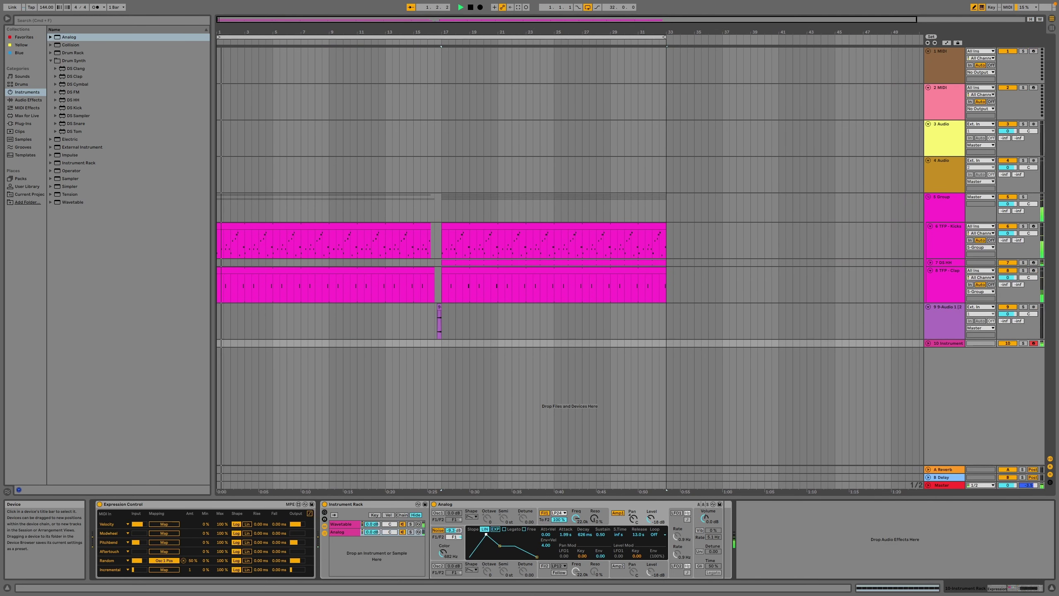
left_click_drag(478, 538, 469, 535)
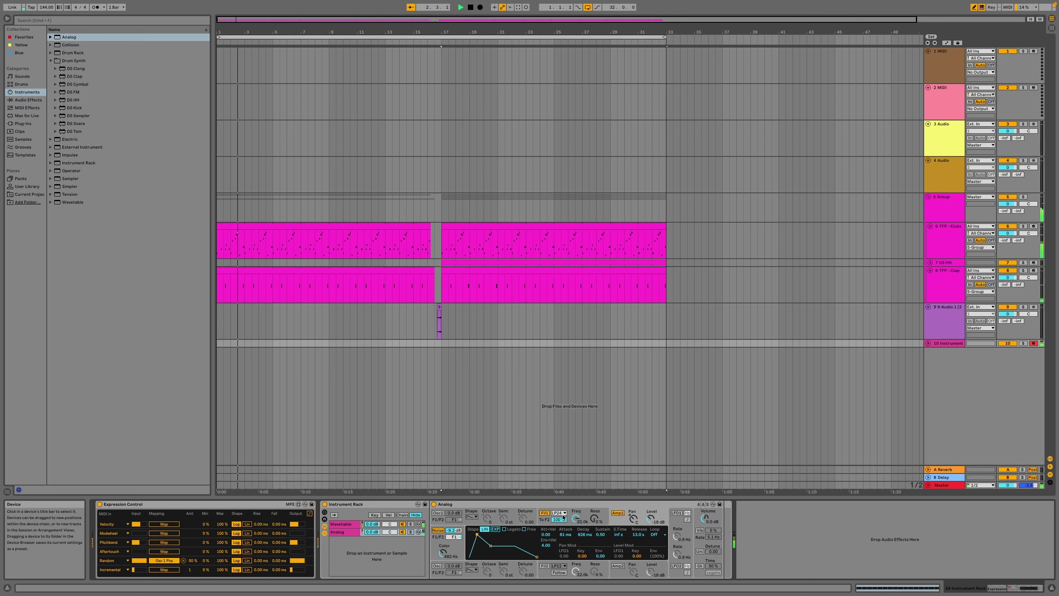
Lower Analog's filter 1 cutoff with resonance at 71 %, and shape its filter envelope with a decay of about 206 ms and sustain at 1.00.
left_click_drag(595, 519, 579, 538)
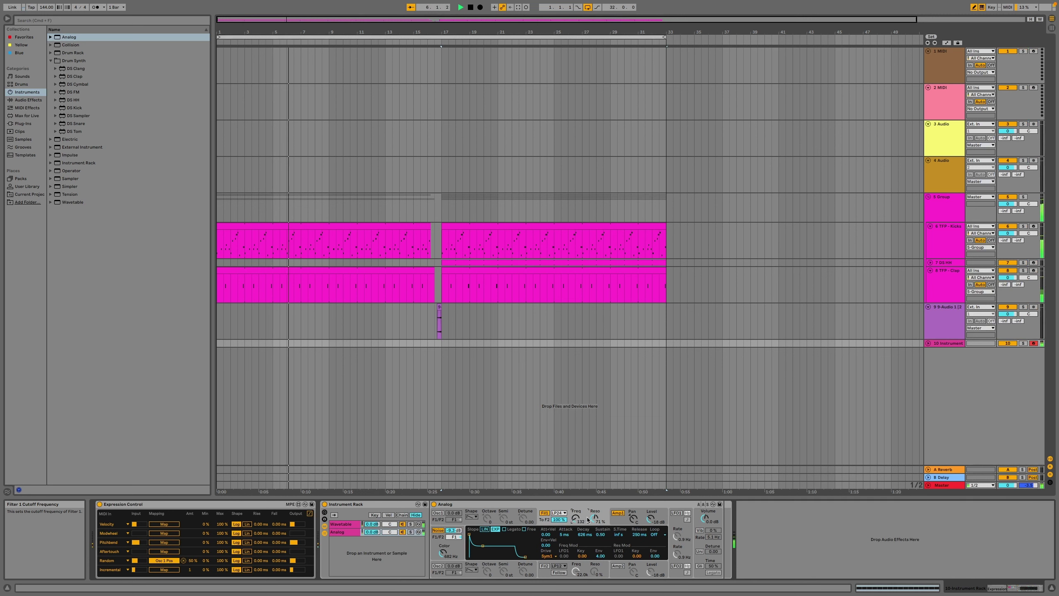
left_click_drag(483, 546, 480, 535)
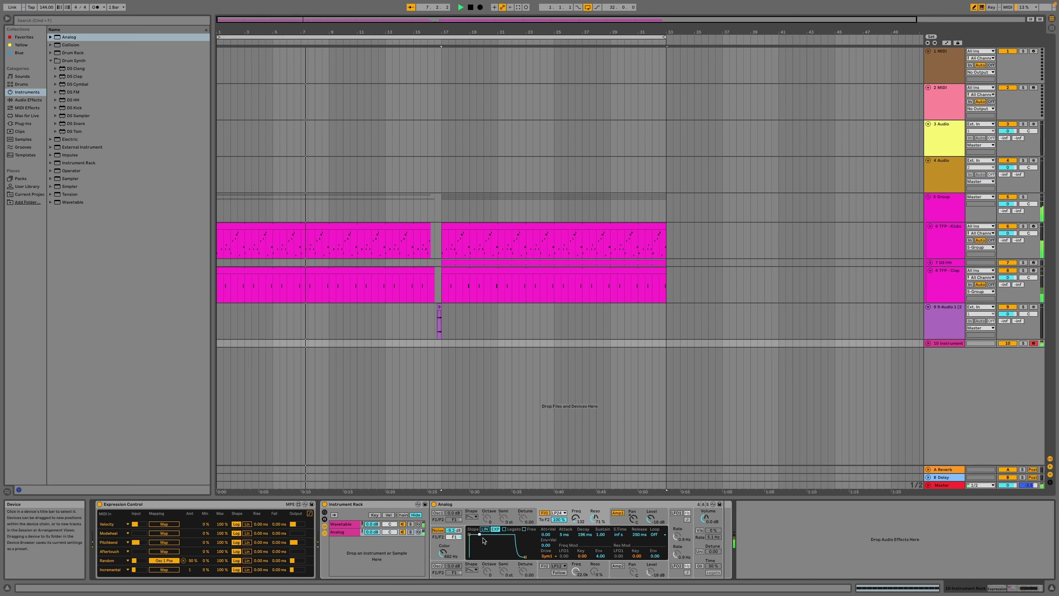
left_click_drag(530, 557, 515, 558)
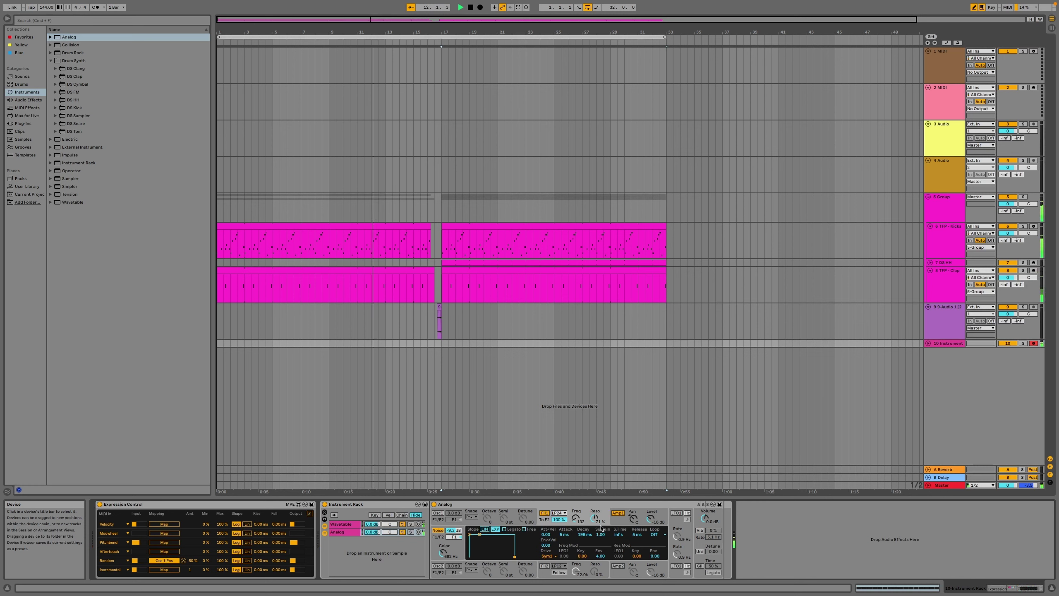
left_click_drag(588, 538, 640, 536)
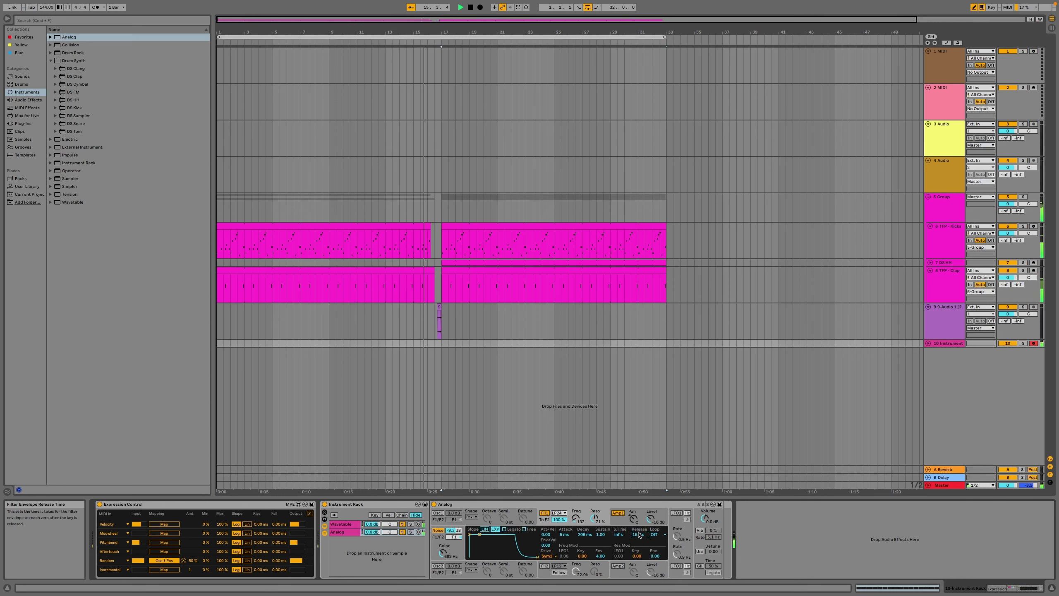
left_click_drag(576, 517, 576, 523)
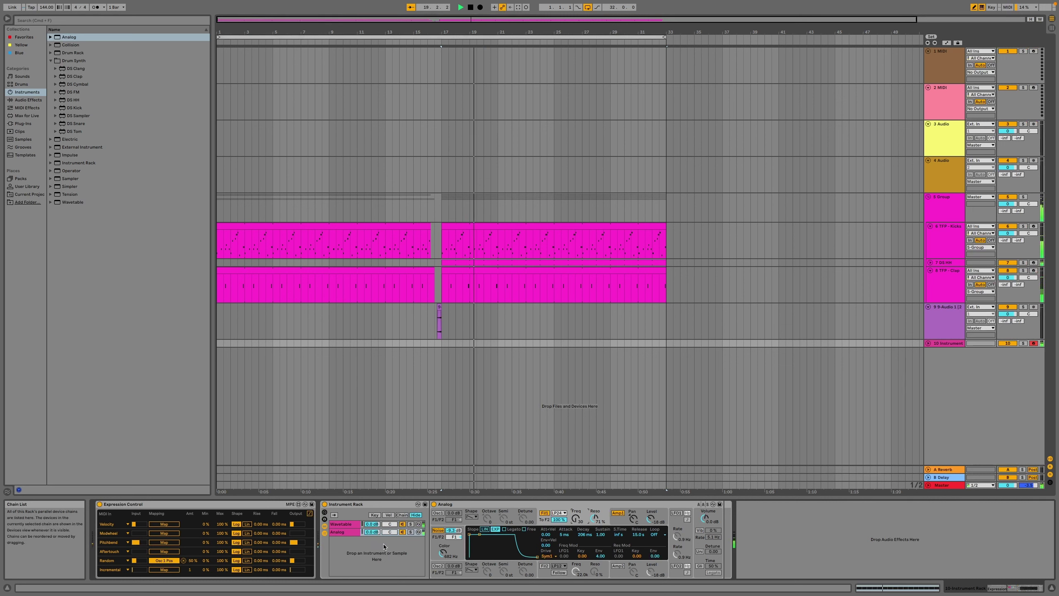
In the Wavetable chain, enable oscillator 2, set its wavetable position to about 58 %, and modulate that position with LFO 1.
left_click(337, 527)
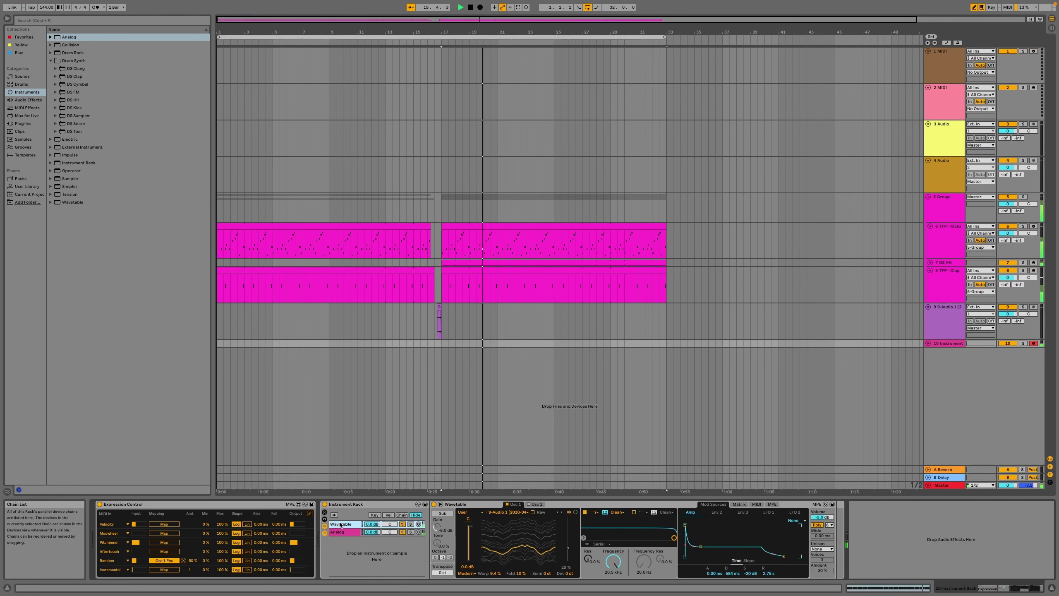
left_click(530, 507)
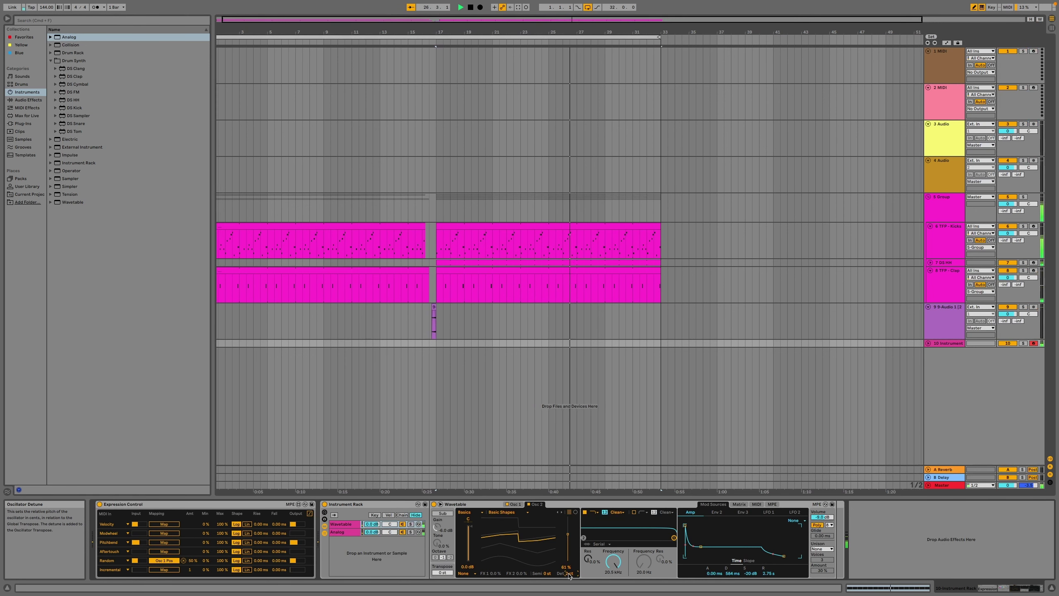
left_click(739, 504)
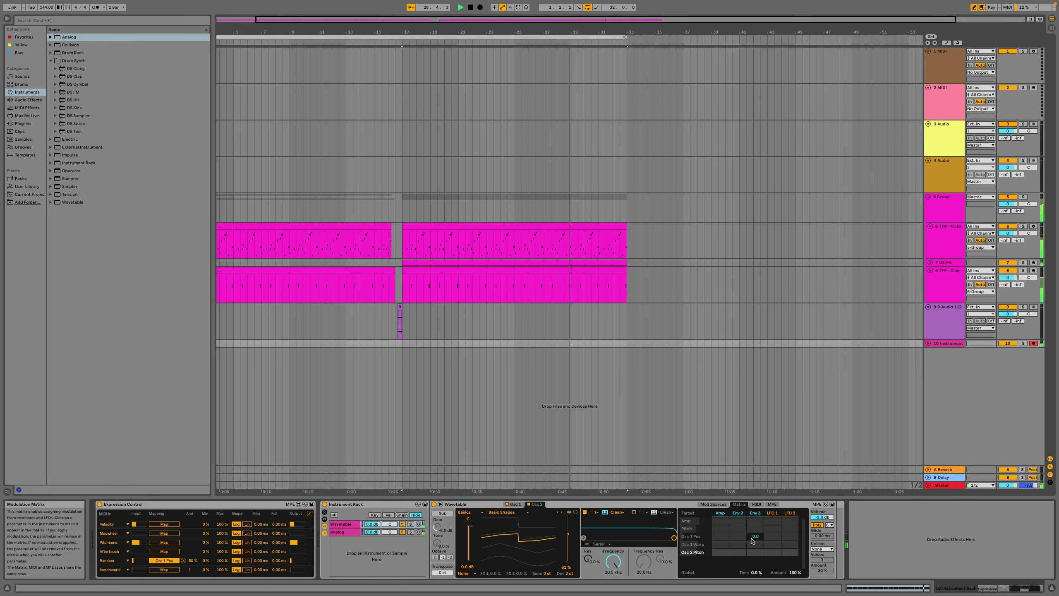
left_click(773, 545)
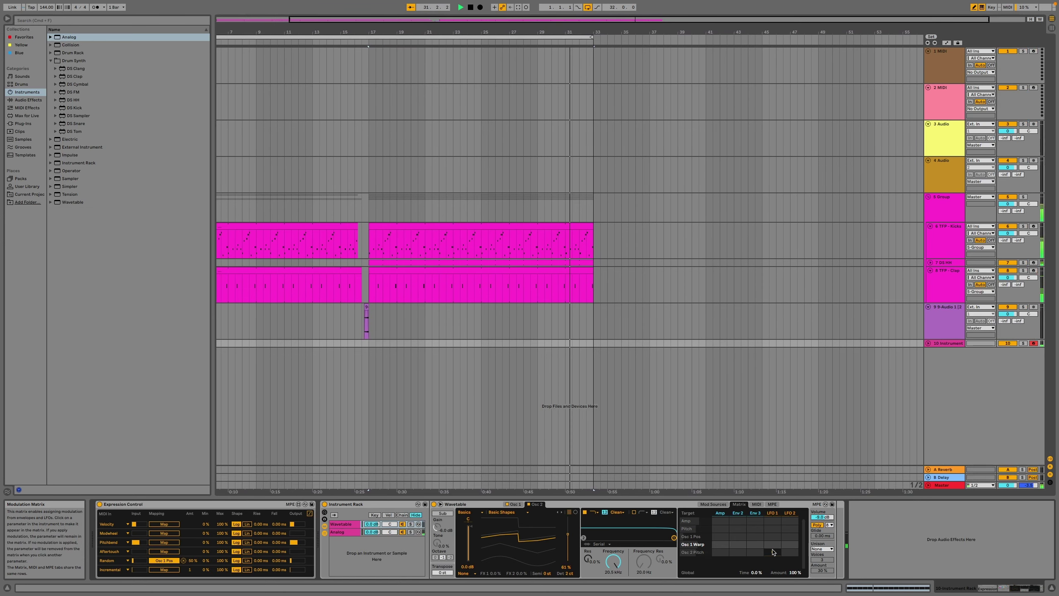
left_click(772, 538)
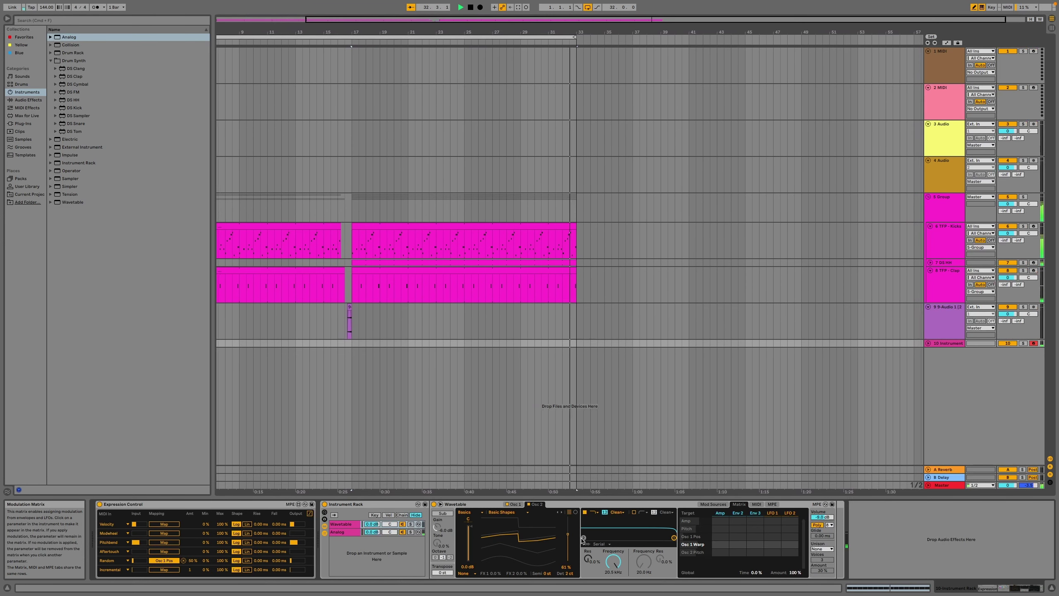
left_click_drag(568, 535, 567, 538)
left_click(774, 552)
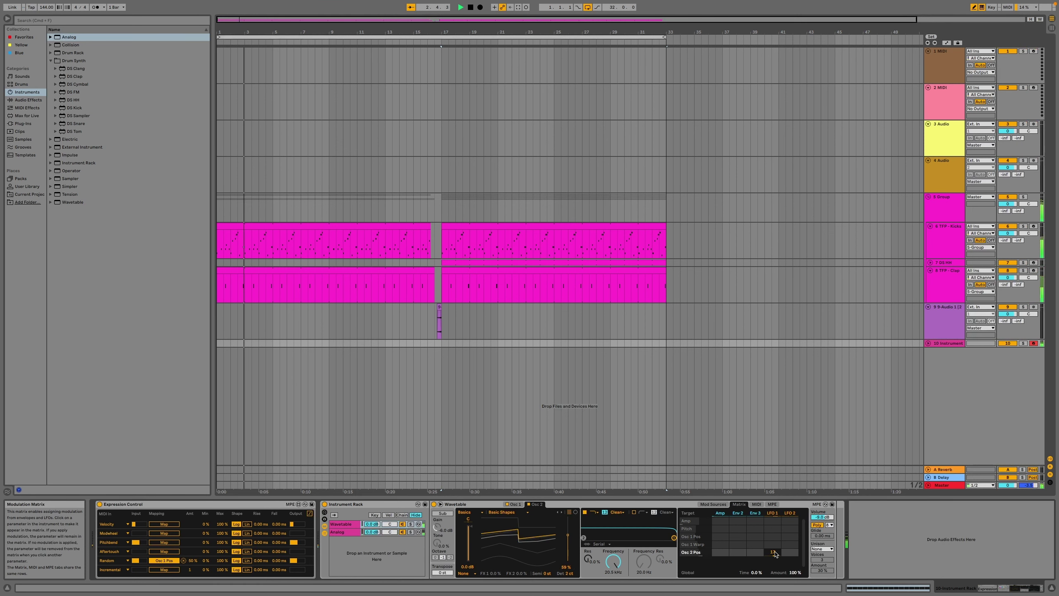
Set Wavetable's LFO 1 rate to 0.03 Hz and its amount to 90 %.
left_click(769, 515)
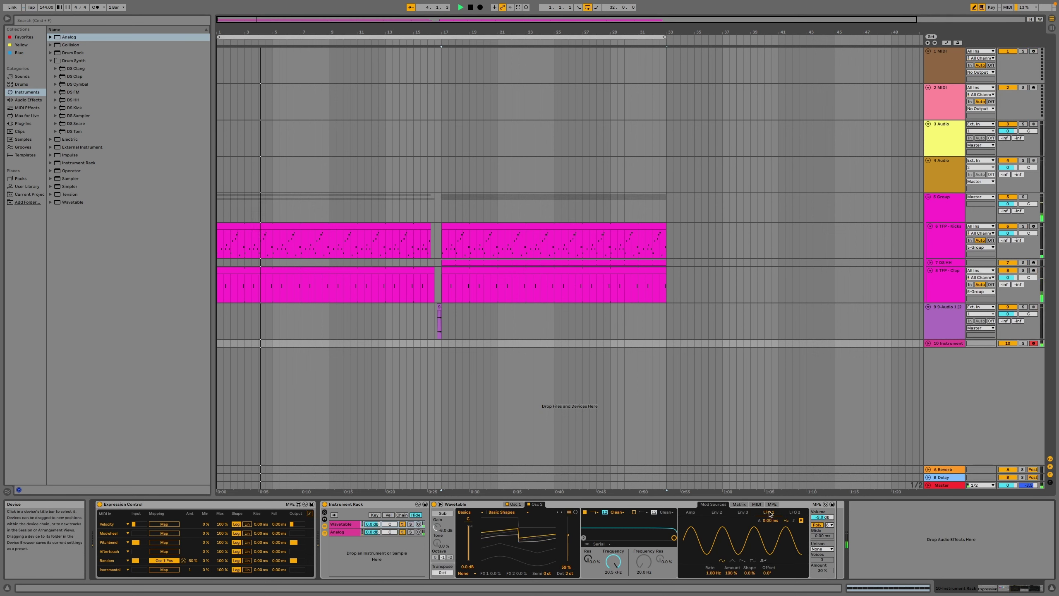
mouse_move(730, 572)
left_mouse_down()
mouse_move(713, 589)
mouse_move(713, 575)
left_mouse_up()
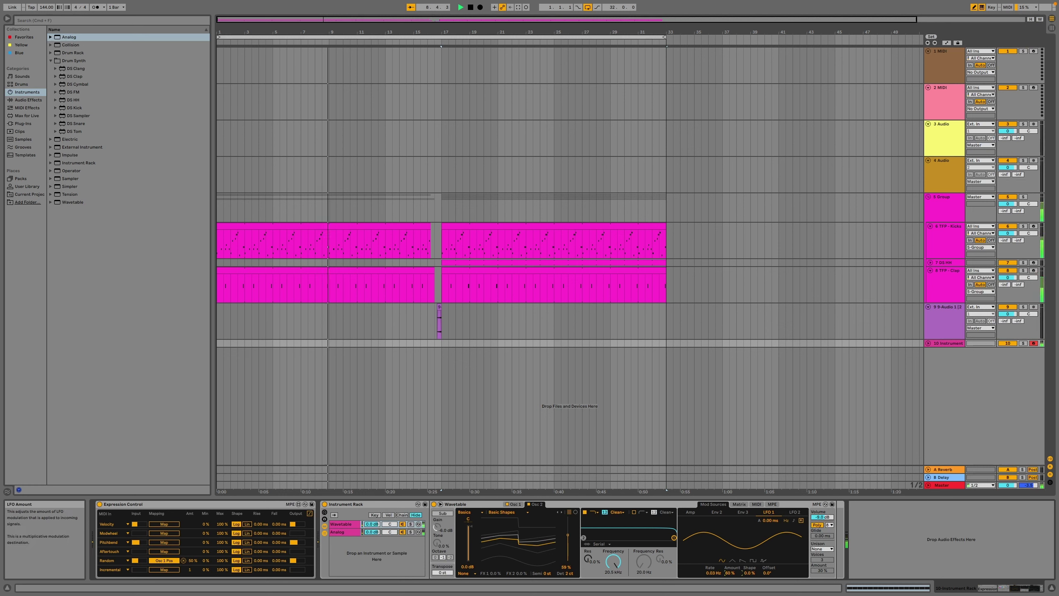
left_click_drag(726, 573, 726, 562)
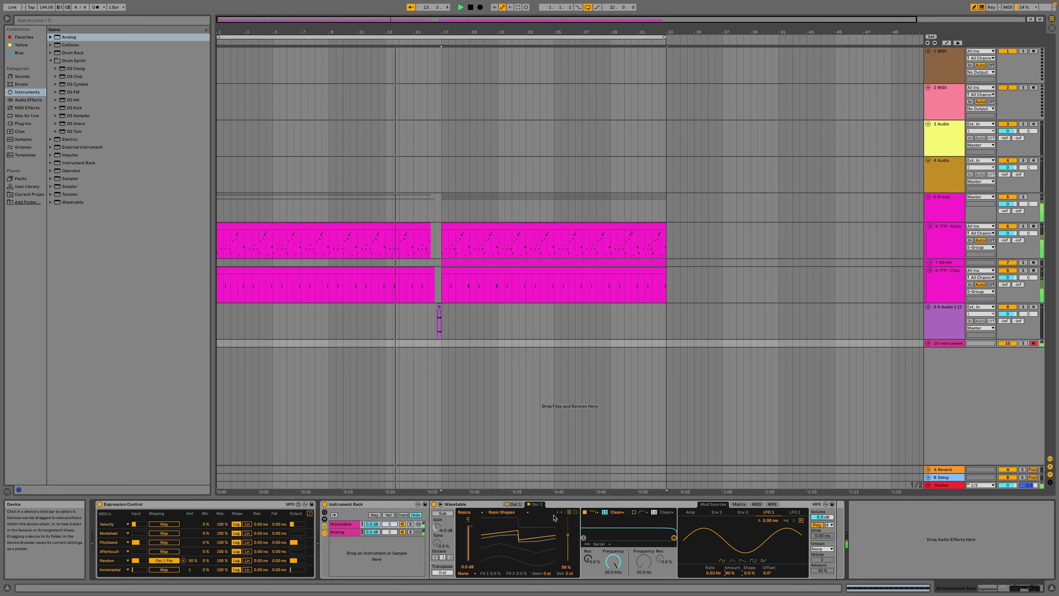
Load the Sync Additive wavetable on oscillator 2, switch its effect mode to Classic, and try out the sync and pulse width amounts.
left_click(507, 512)
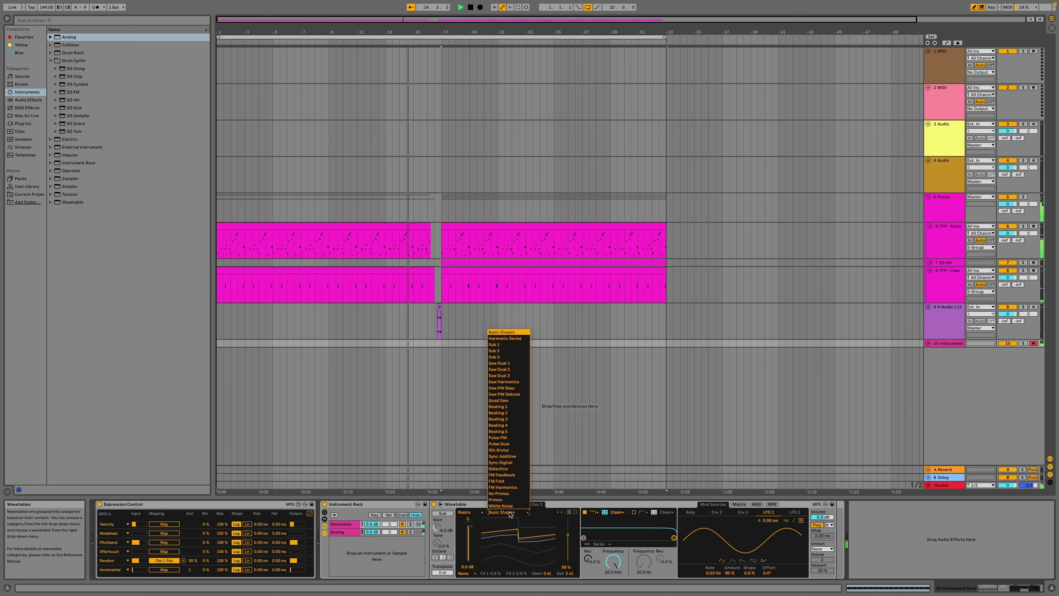
left_click(506, 457)
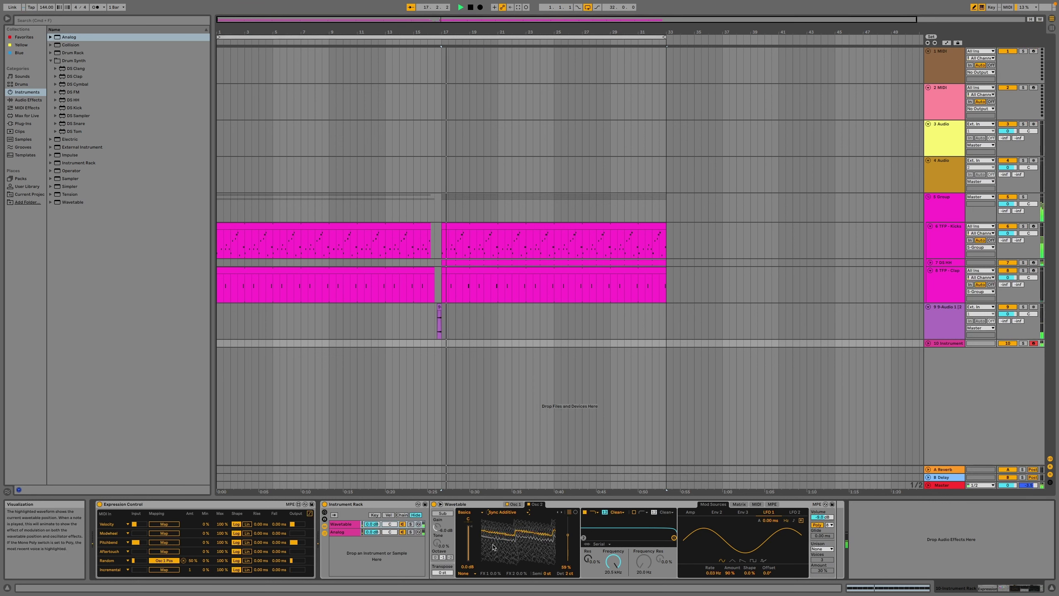
left_click(466, 574)
left_click(466, 559)
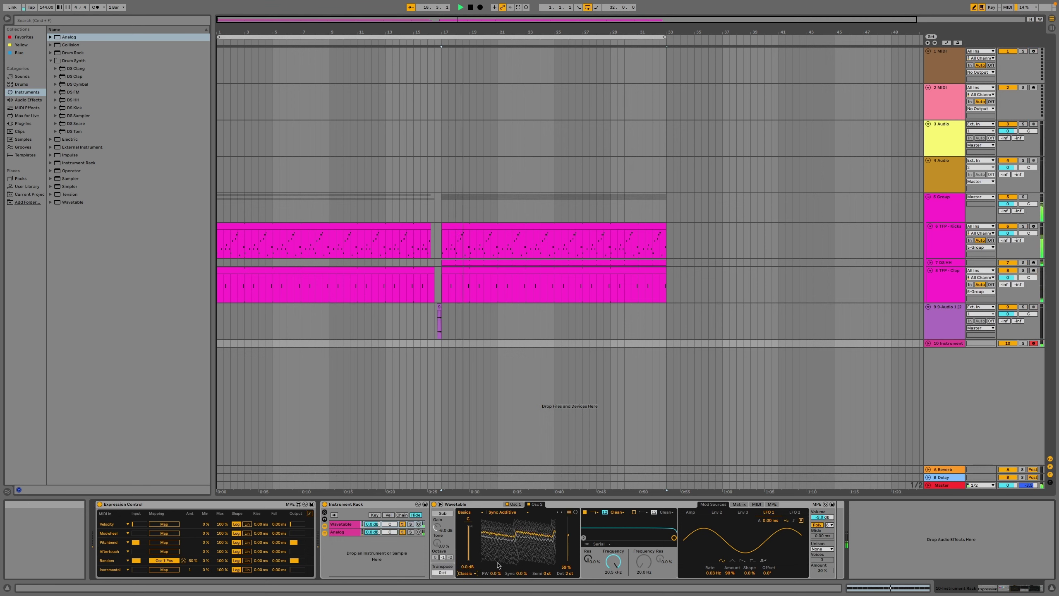
left_click_drag(519, 574, 521, 585)
mouse_move(496, 574)
left_mouse_down()
mouse_move(495, 547)
mouse_move(495, 576)
left_mouse_up()
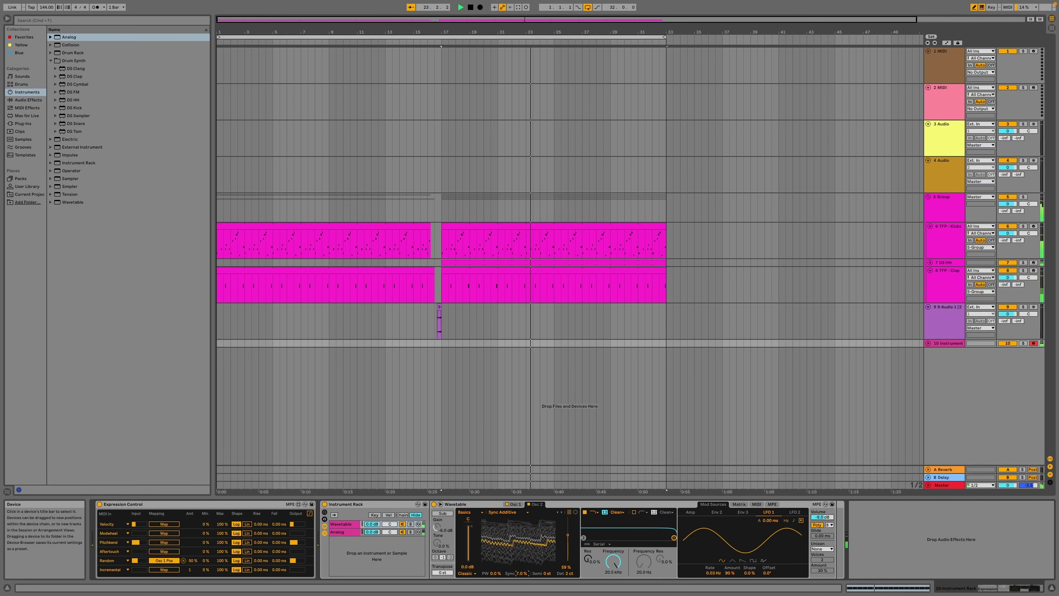
left_click_drag(520, 574, 520, 578)
Try a Noise wavetable on oscillator 2, and settle on Echoes from the Retro category.
left_click(469, 512)
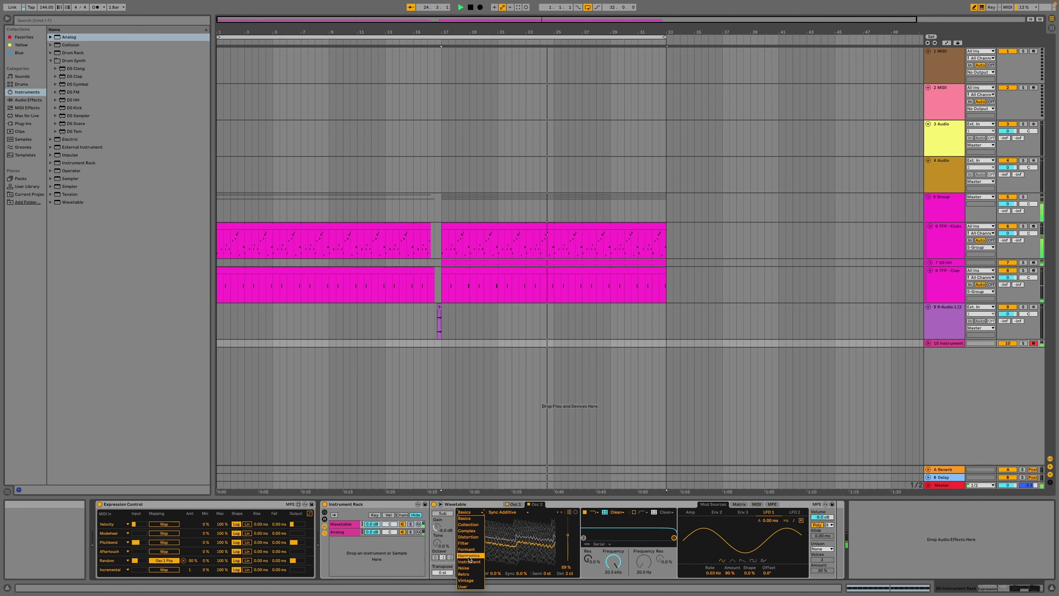
left_click(469, 570)
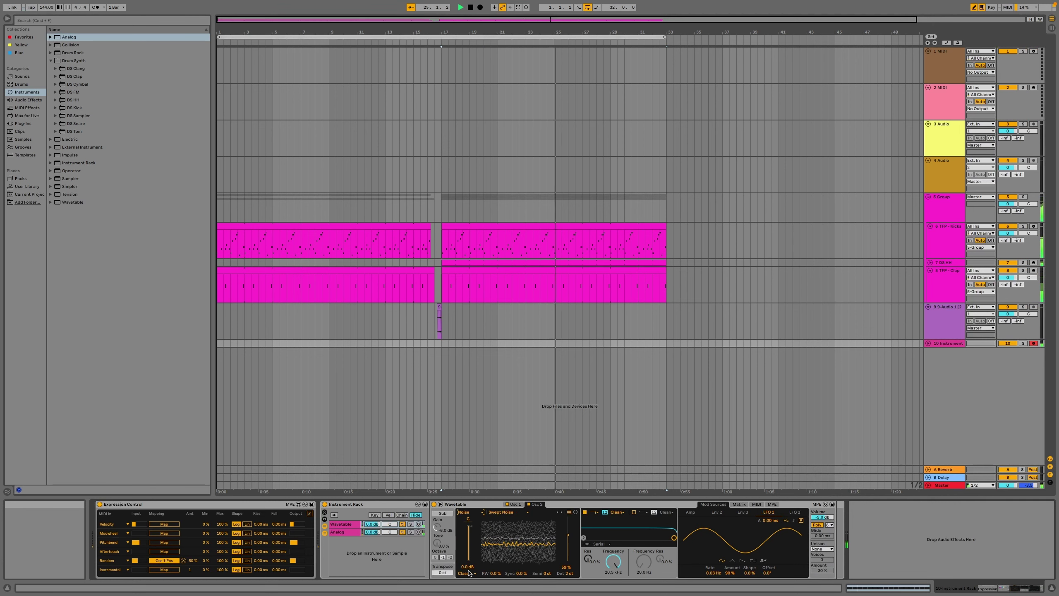
left_click(469, 512)
left_click(471, 575)
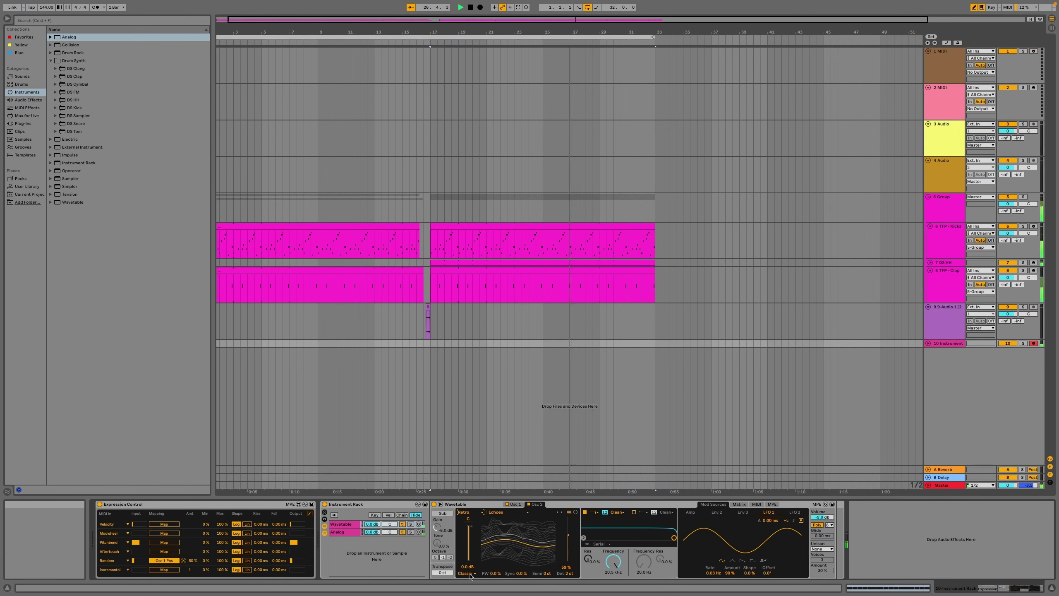
Set Wavetable's amp envelope to 373 ms attack, 375 ms decay and 0.0 dB sustain, and lower the instrument's volume.
left_click(514, 505)
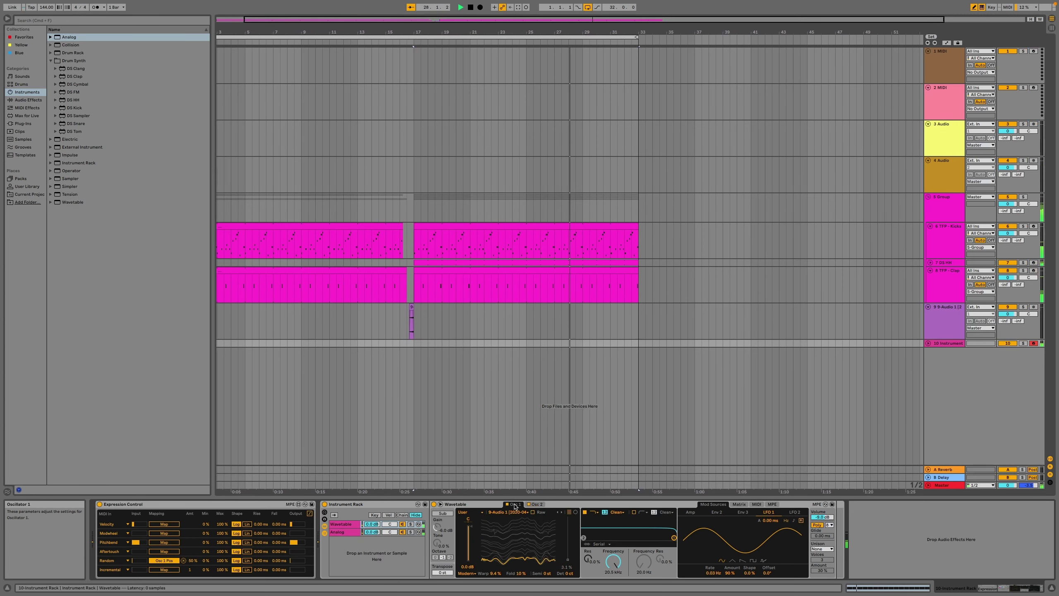
left_click(690, 511)
left_click_drag(688, 527, 699, 526)
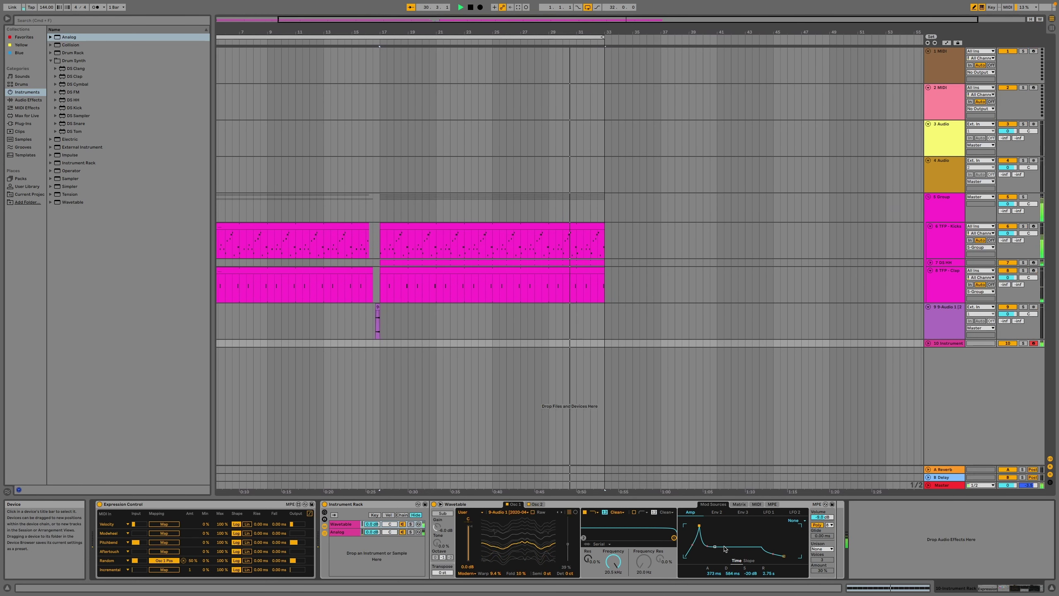
left_click_drag(716, 549, 714, 526)
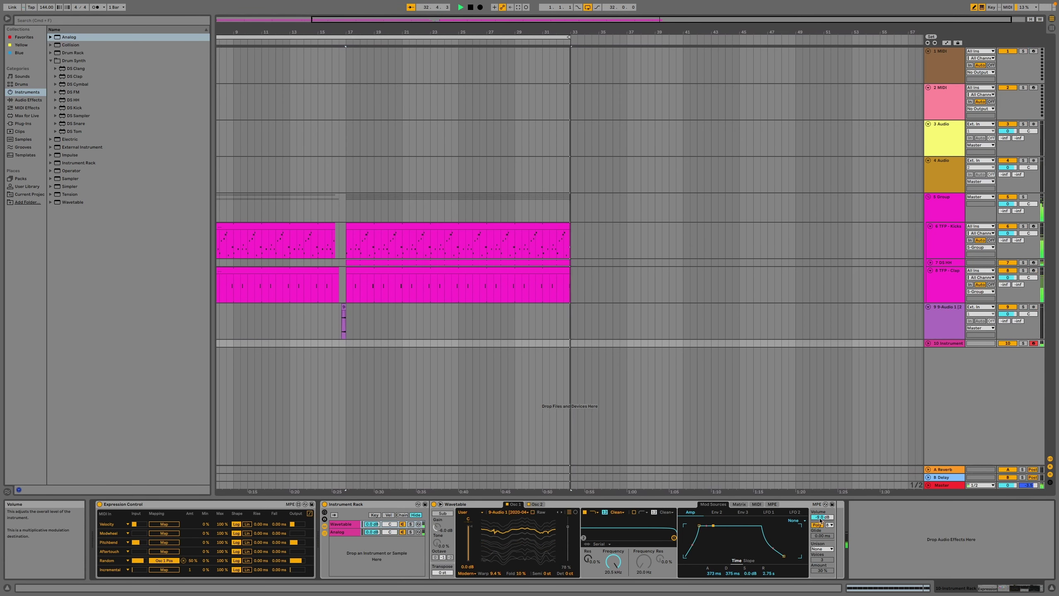
left_click_drag(822, 517, 822, 527)
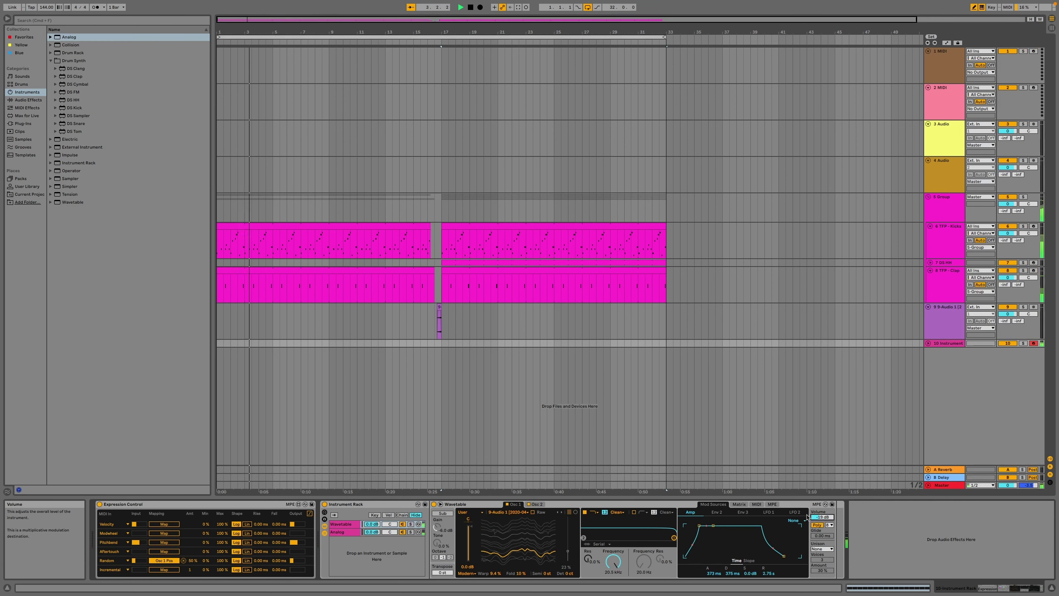
Add the Chorus-Ensemble effect from Pitch & Modulation after the Instrument Rack.
left_click(25, 100)
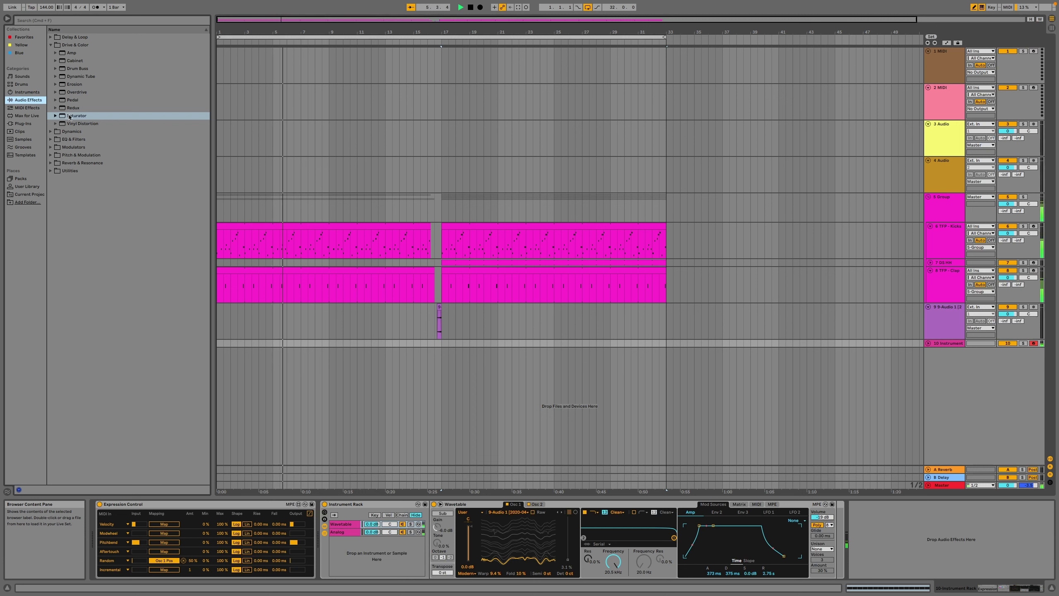
left_click(51, 133)
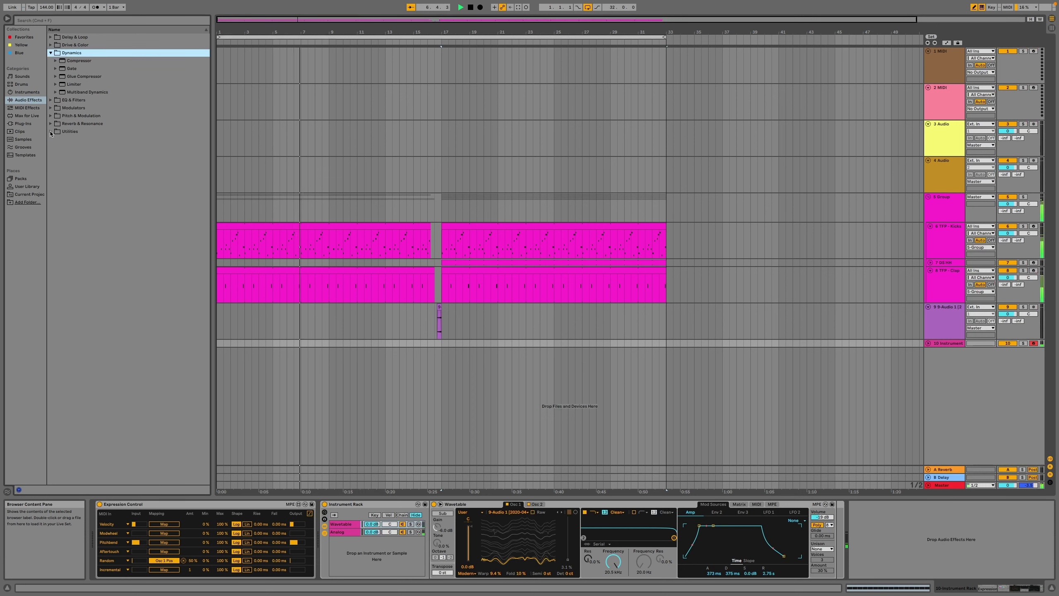
left_click(51, 116)
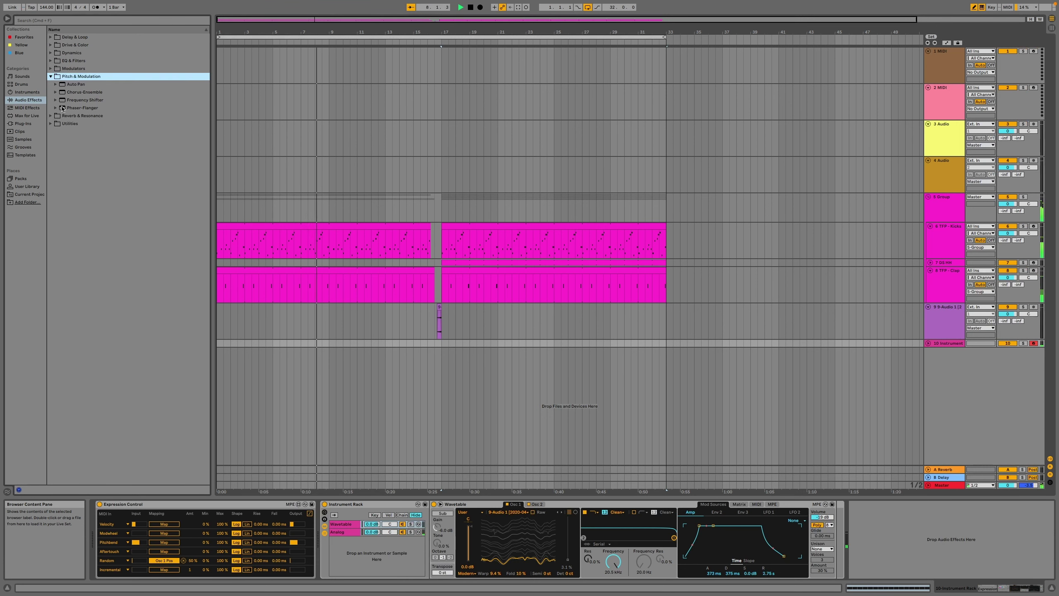
double_click(78, 93)
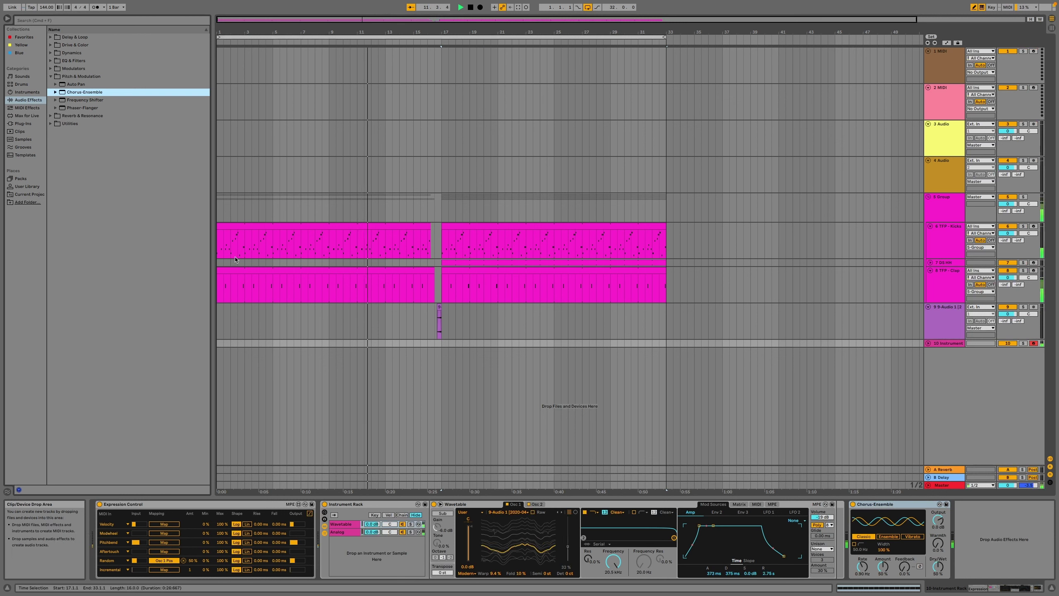
Add Phaser-Flanger after the chorus and set its modulation rate to a free-running 0.06 Hz.
left_click(83, 110)
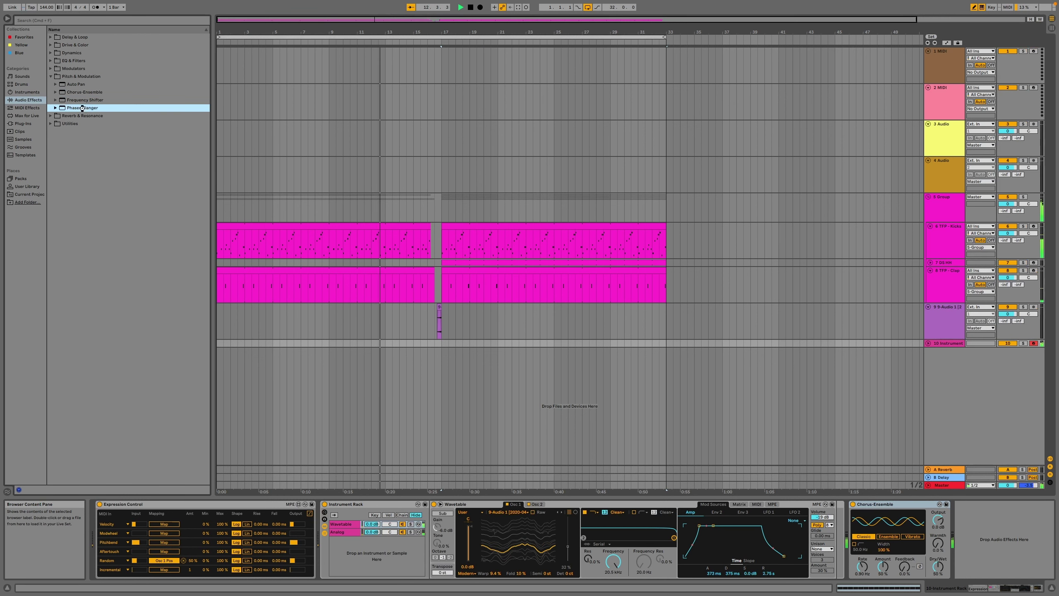
double_click(82, 108)
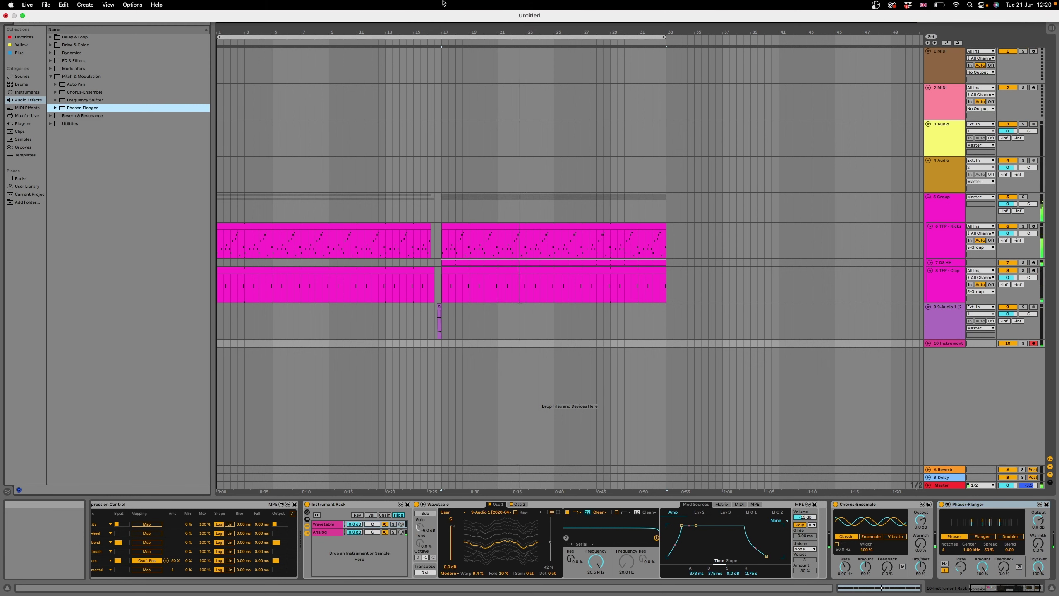
left_click(961, 570)
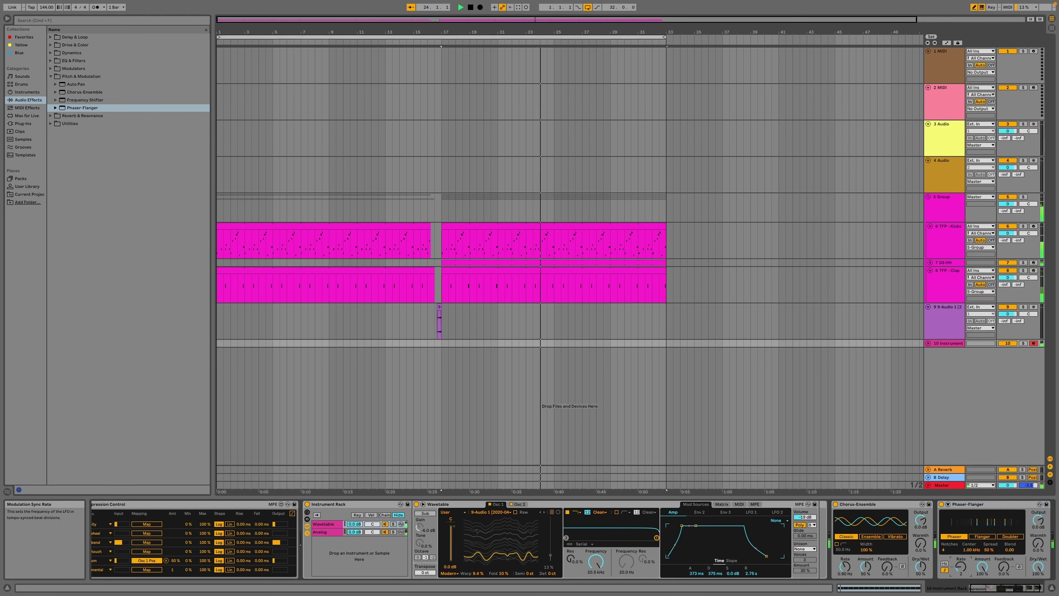
left_click(945, 564)
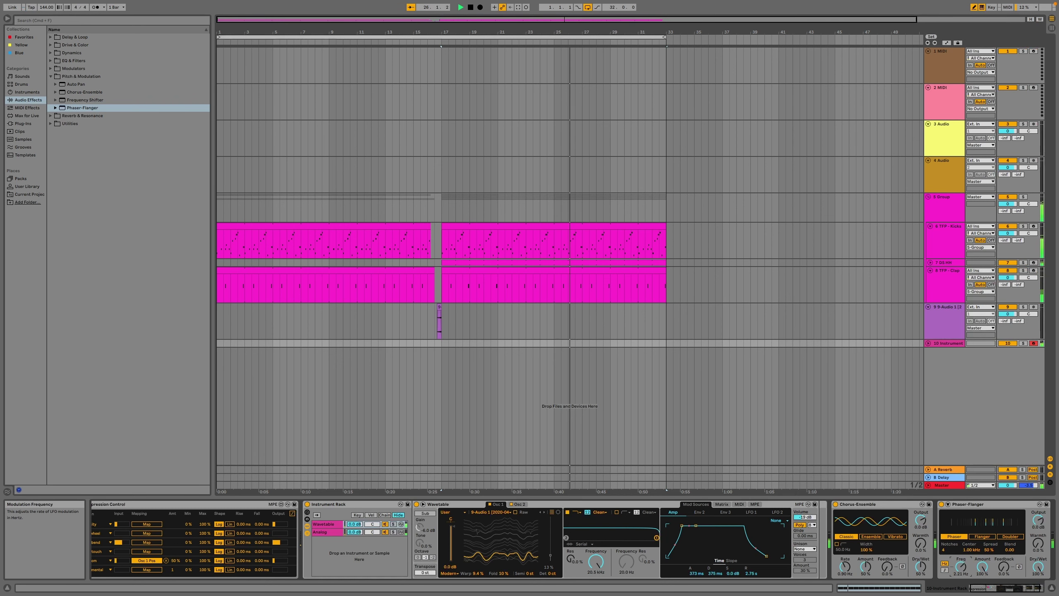
left_click_drag(961, 566, 960, 568)
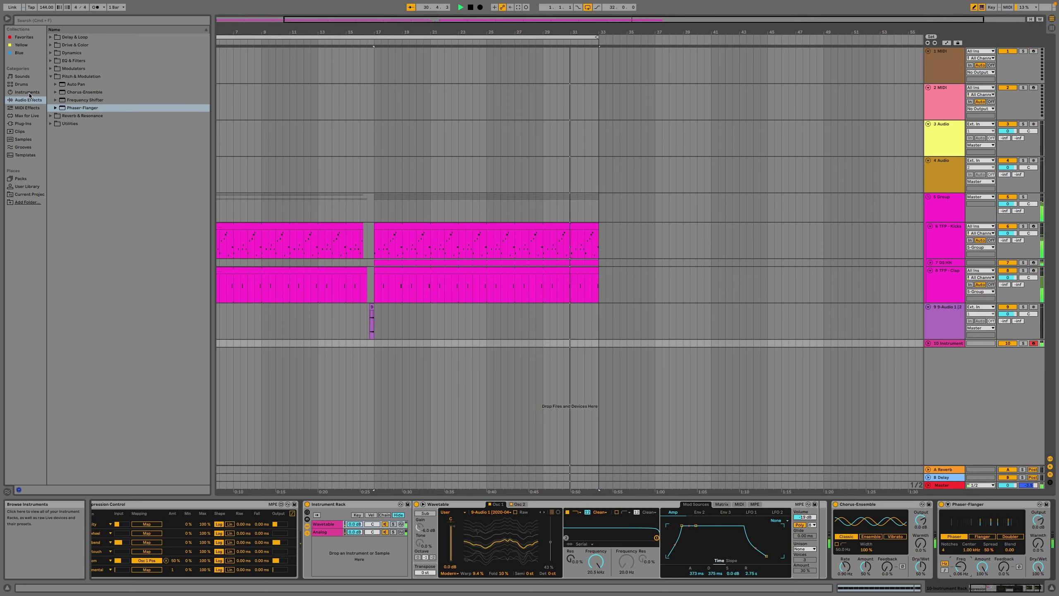
Add the ValhallaVintageVerb VST plug-in at the end of the device chain.
left_click(51, 115)
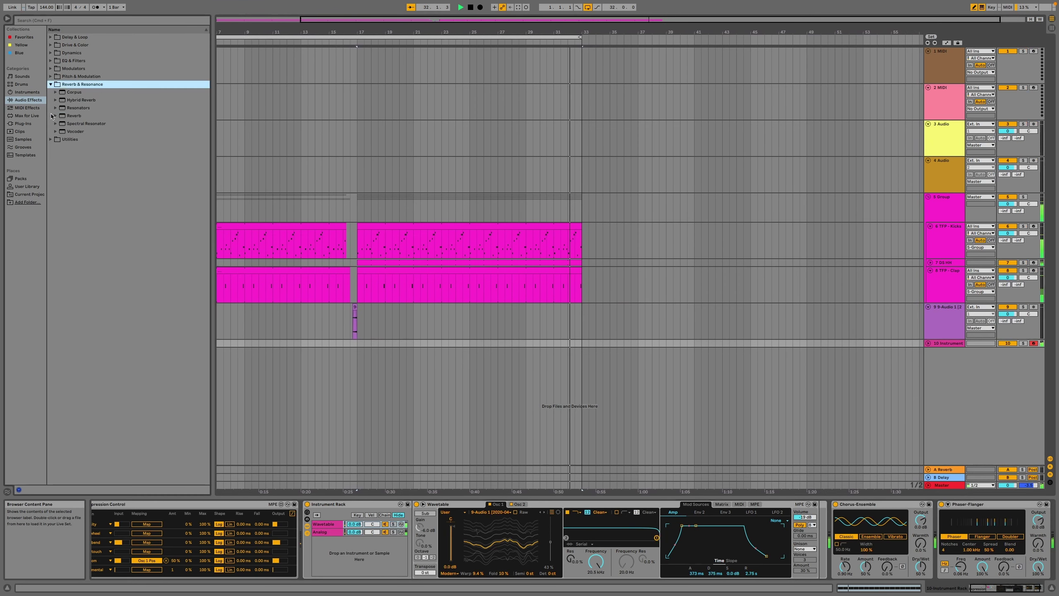
left_click(23, 123)
left_click(109, 210)
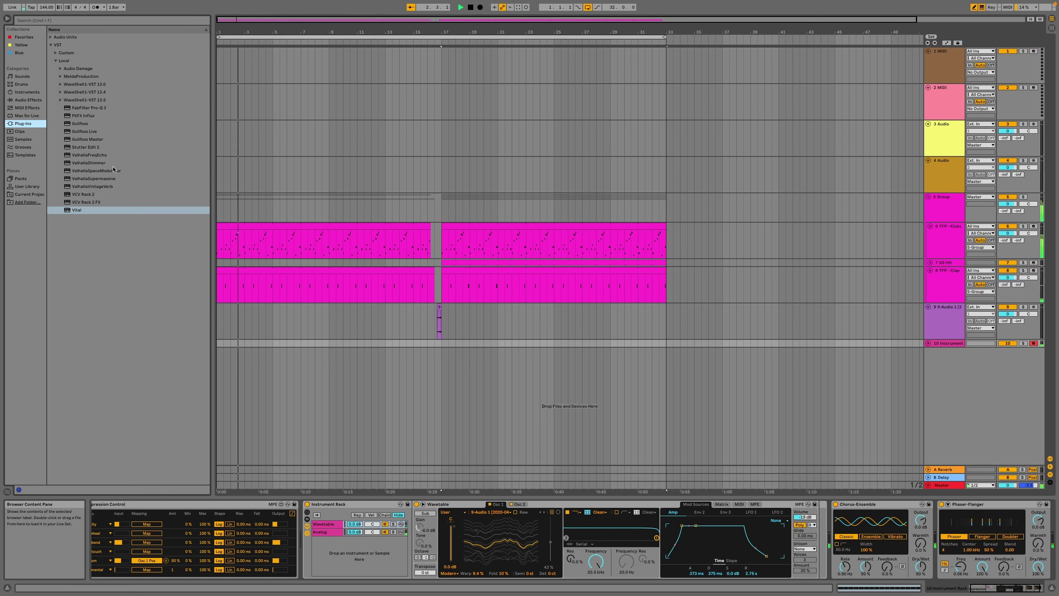
double_click(114, 188)
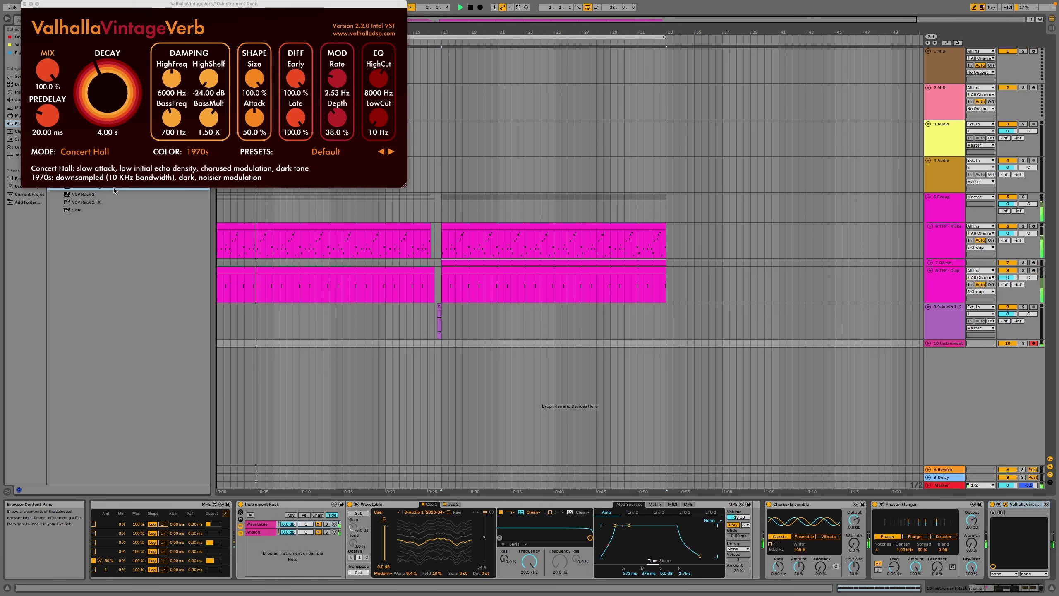
Try a lower reverb mix of 63.2 %, and step forward through the presets to Med Ambience.
left_click_drag(47, 70, 47, 96)
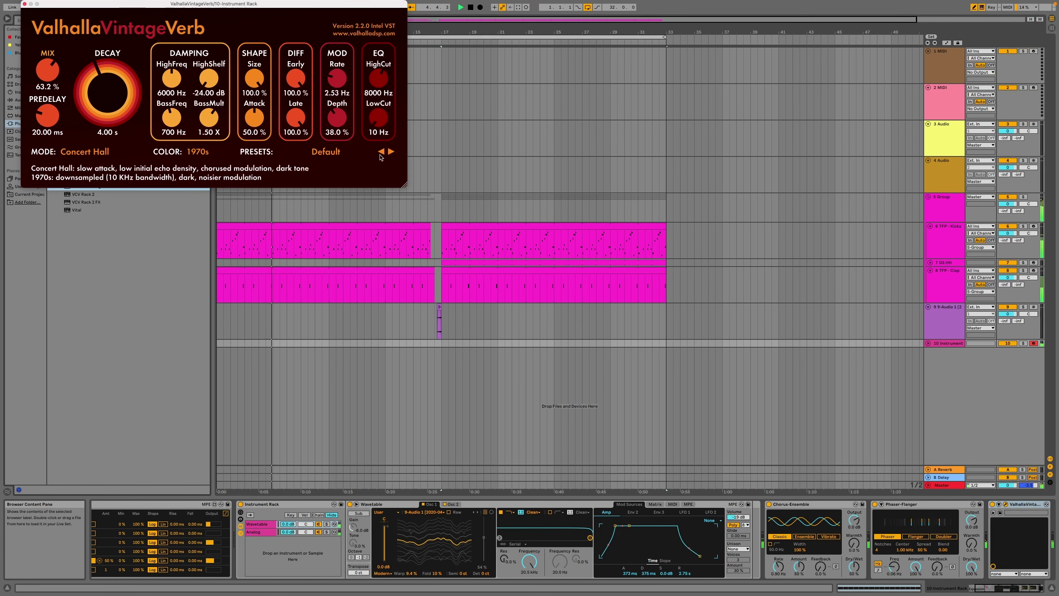
left_click(390, 152)
left_click(390, 151)
left_click(390, 151)
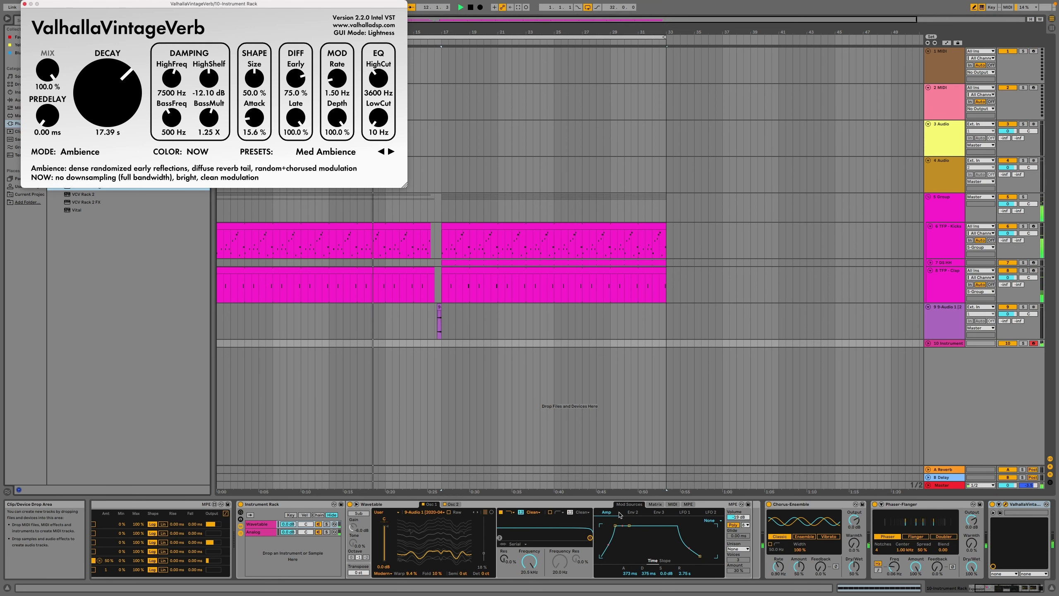
Shorten Wavetable's amp attack to 0.17 ms, and lower Analog's noise level before closing the reverb window.
left_click_drag(615, 526, 603, 527)
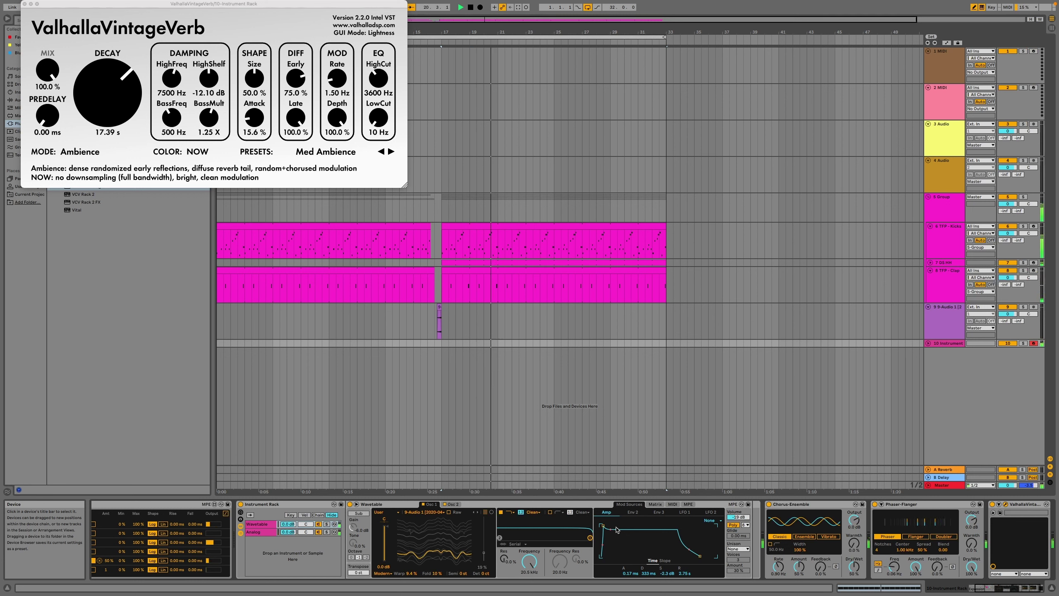
left_click(263, 533)
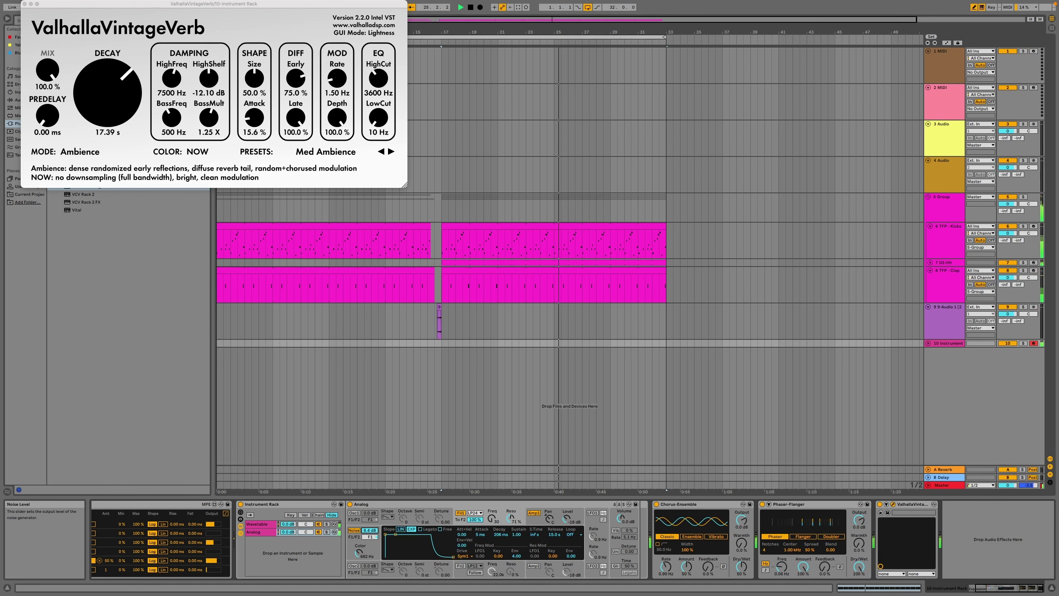
left_click_drag(369, 530, 373, 531)
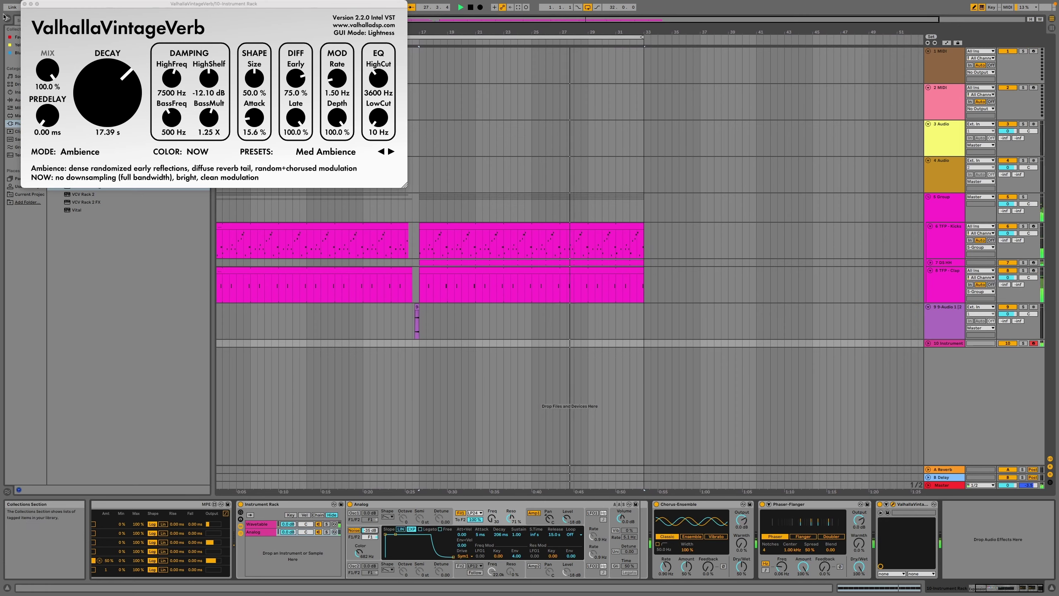
left_click(24, 4)
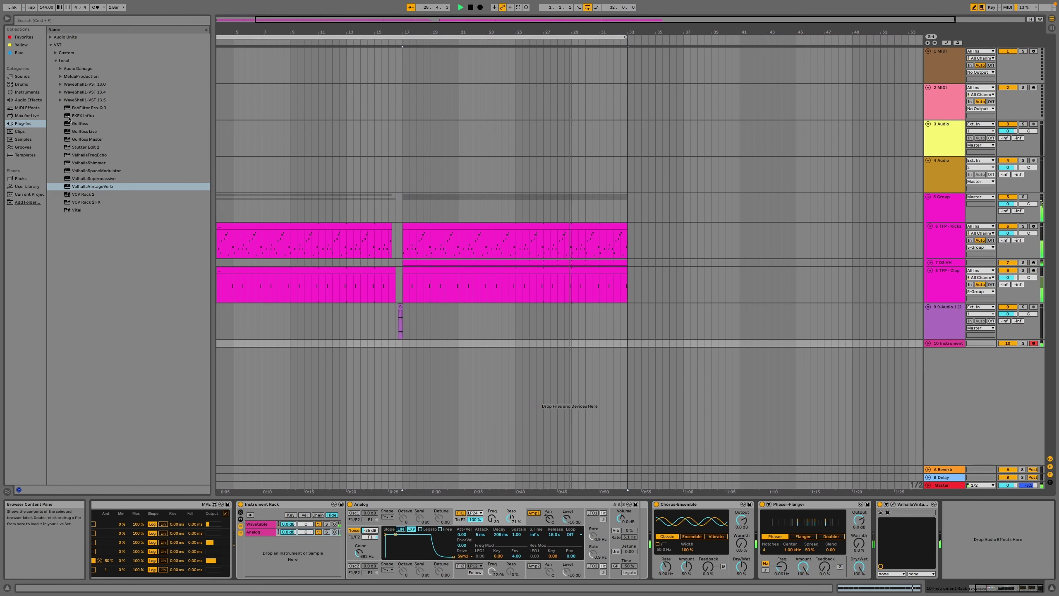
Add a Sampler as a third chain in the Instrument Rack.
left_click(29, 92)
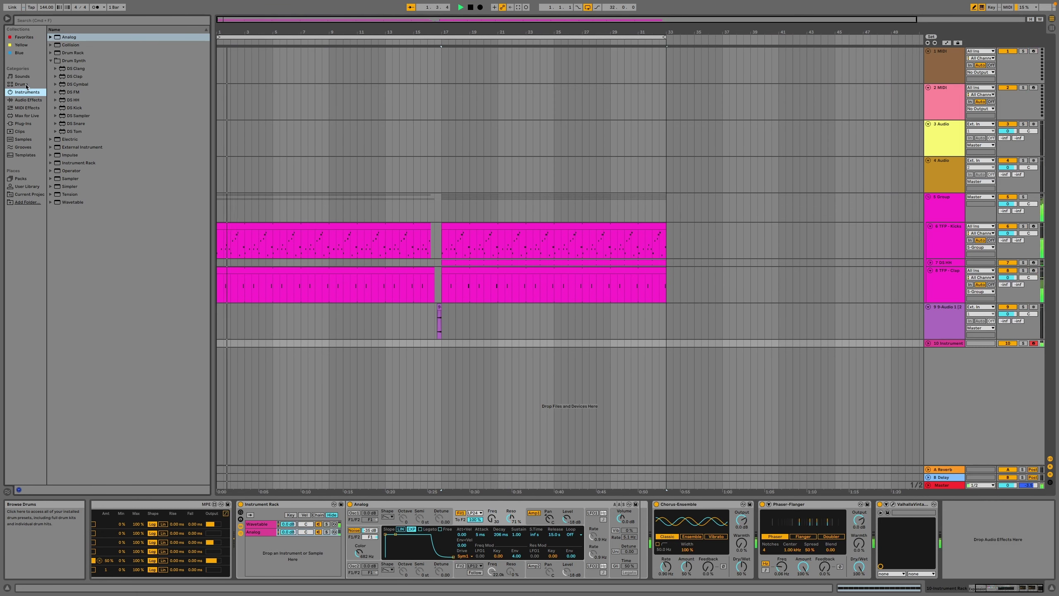
left_click(39, 100)
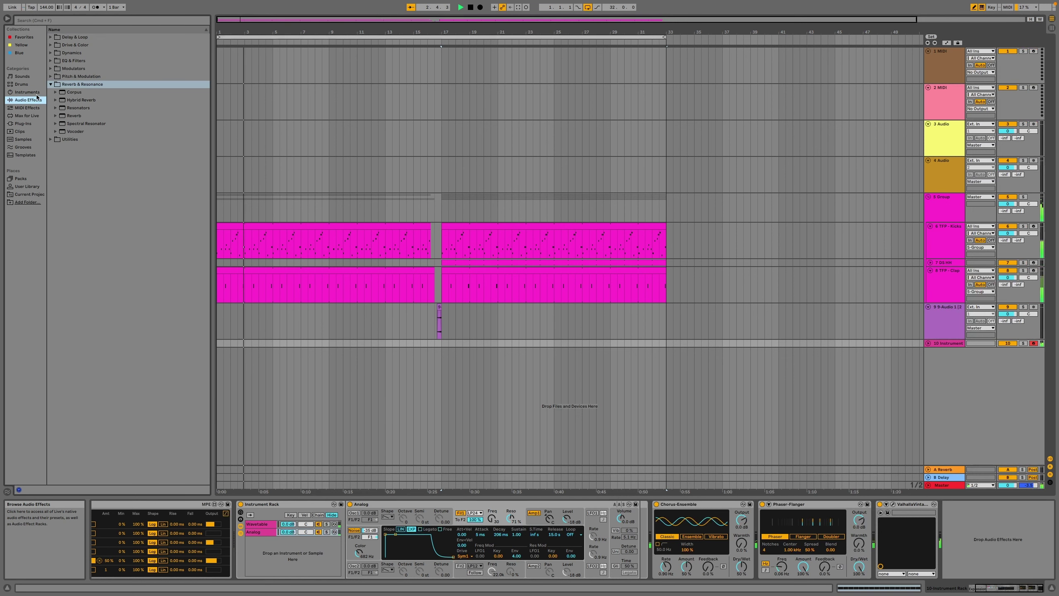
left_click(37, 95)
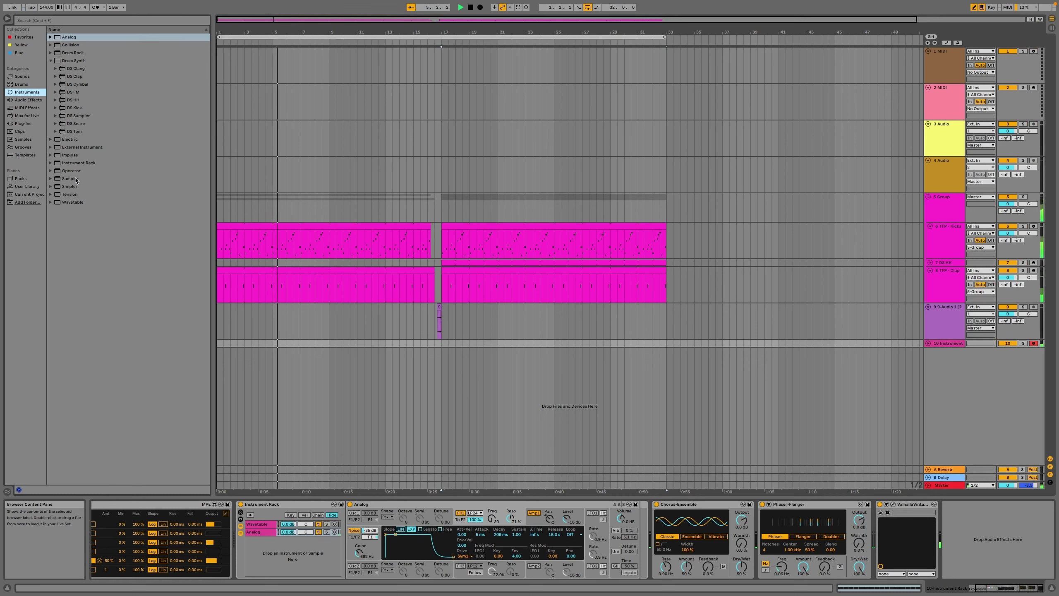
left_click_drag(75, 181, 298, 559)
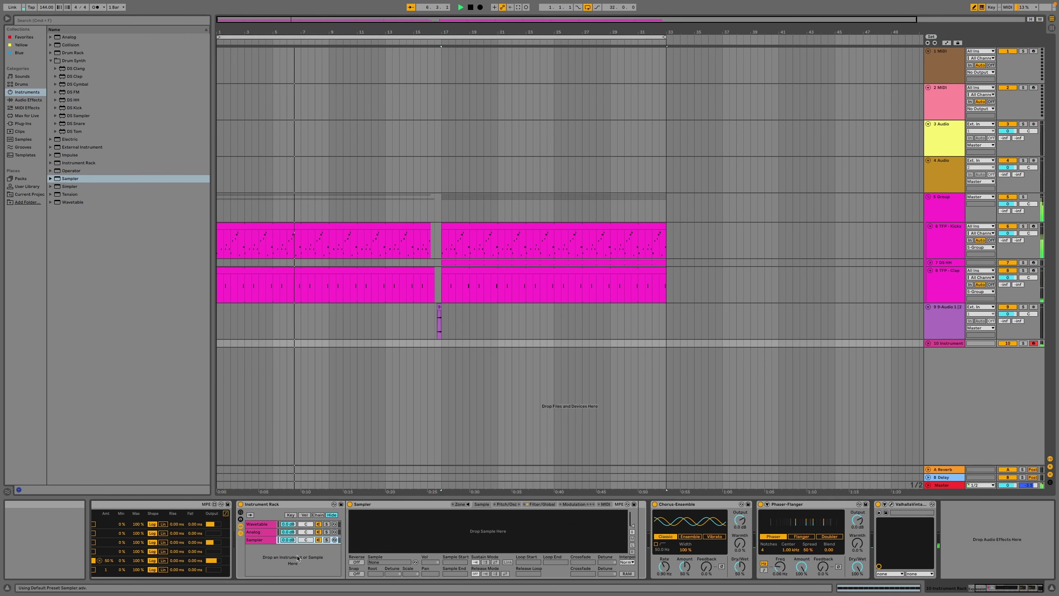
left_click(27, 186)
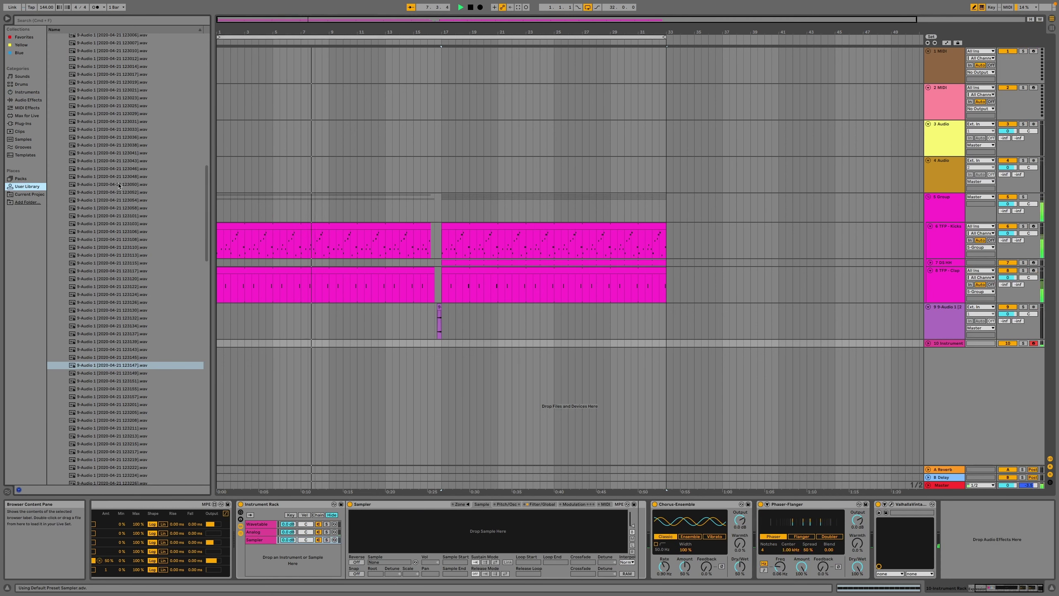
scroll(119, 186, "up", 10)
left_click(61, 329)
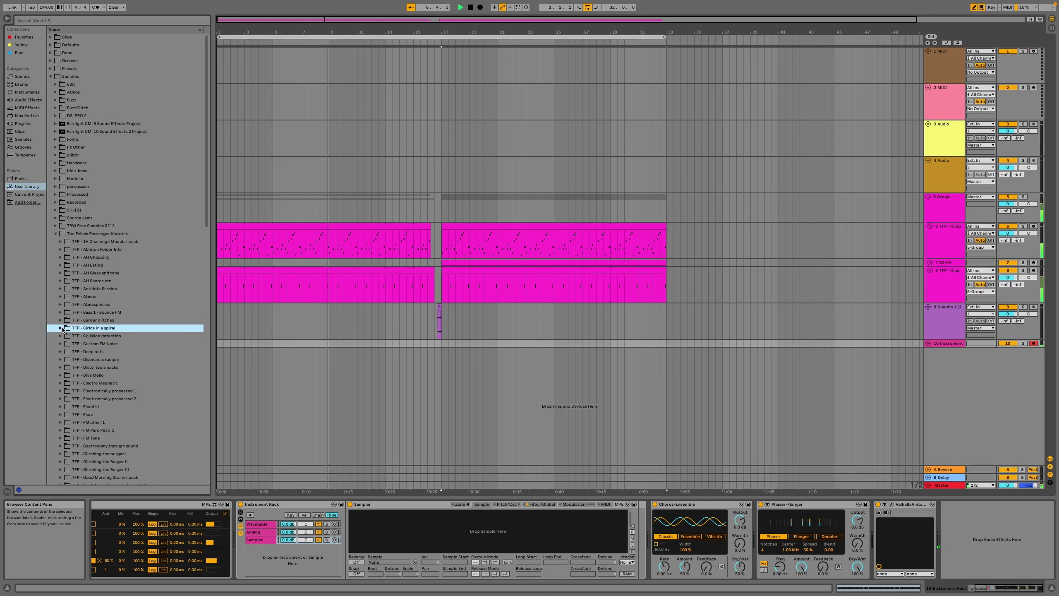
left_click(62, 304)
left_click(98, 336)
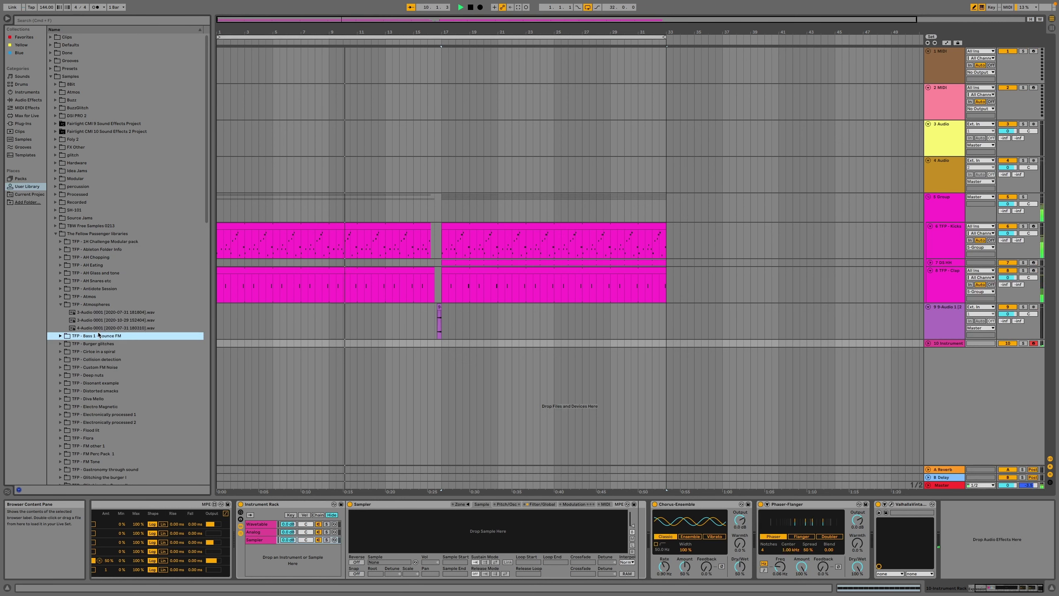
left_click(102, 320)
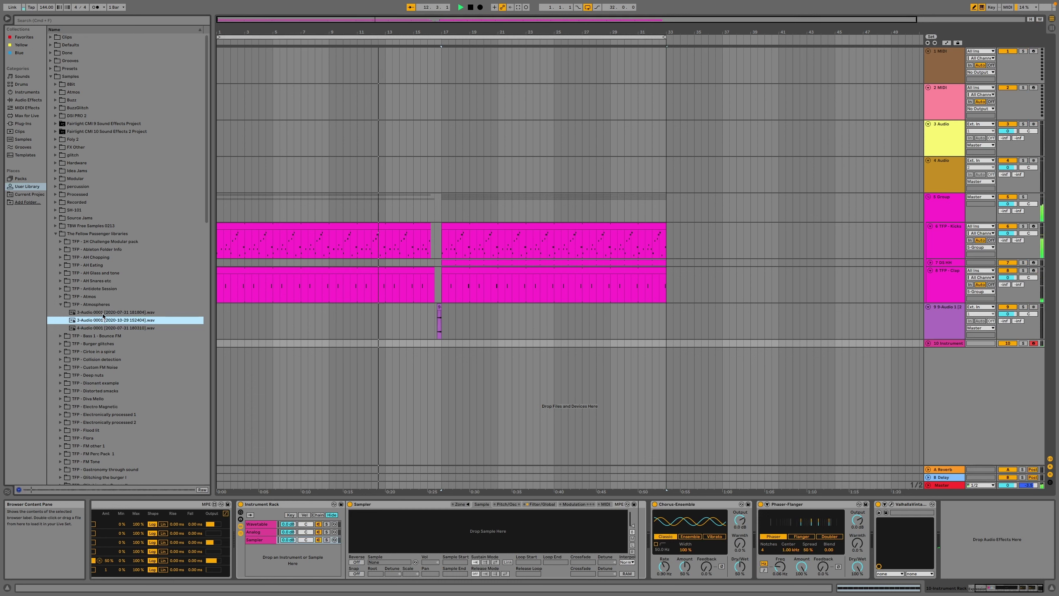
left_click(103, 314)
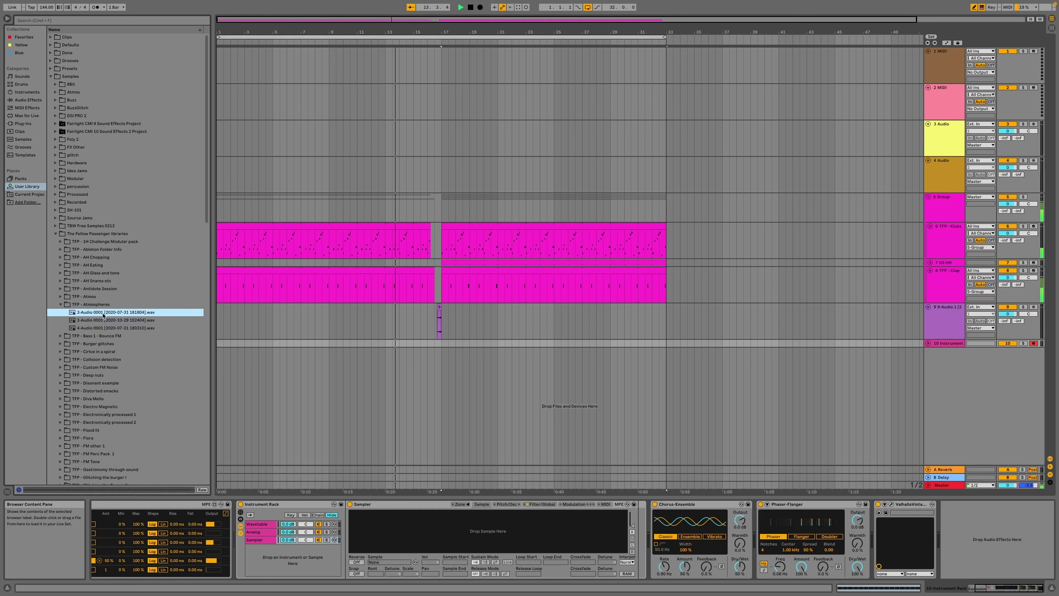
left_click_drag(284, 440, 404, 524)
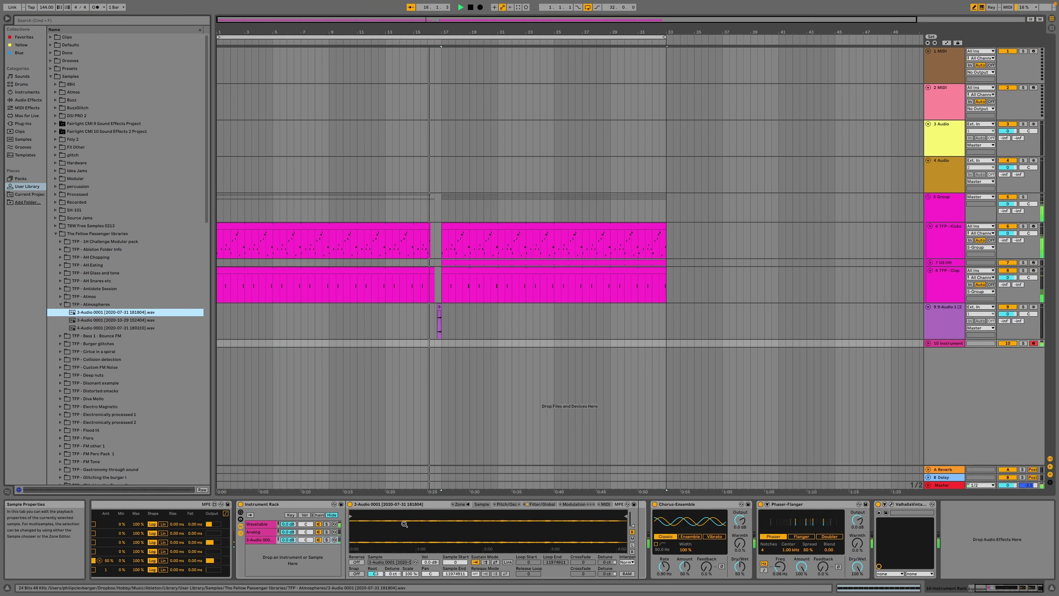
Raise Sampler's volume and transposition, and audition its chain briefly in solo.
left_click(544, 505)
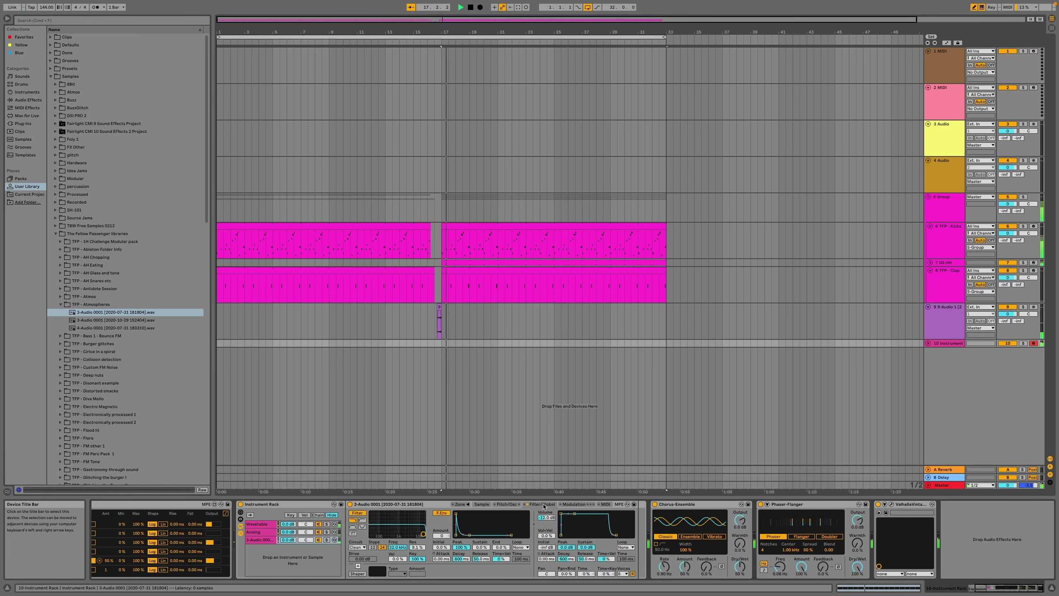
left_click_drag(546, 517, 546, 484)
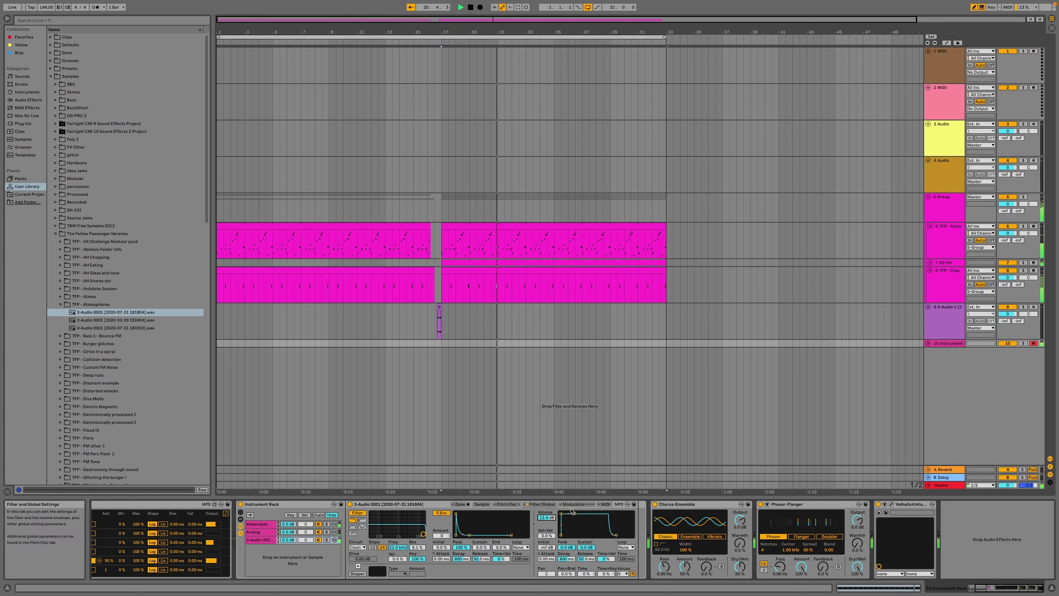
left_click(506, 504)
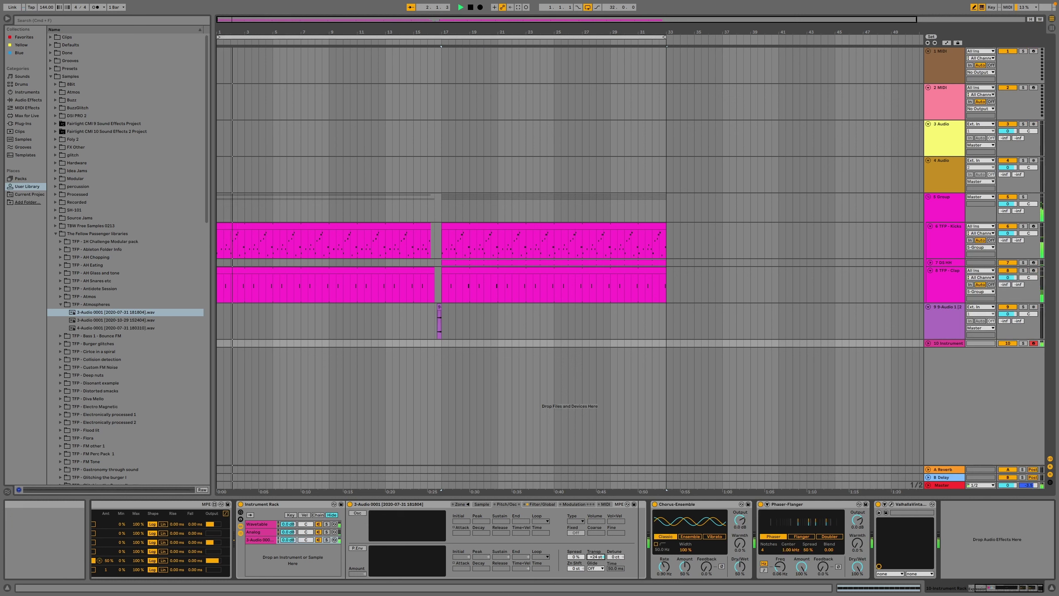
left_click(326, 540)
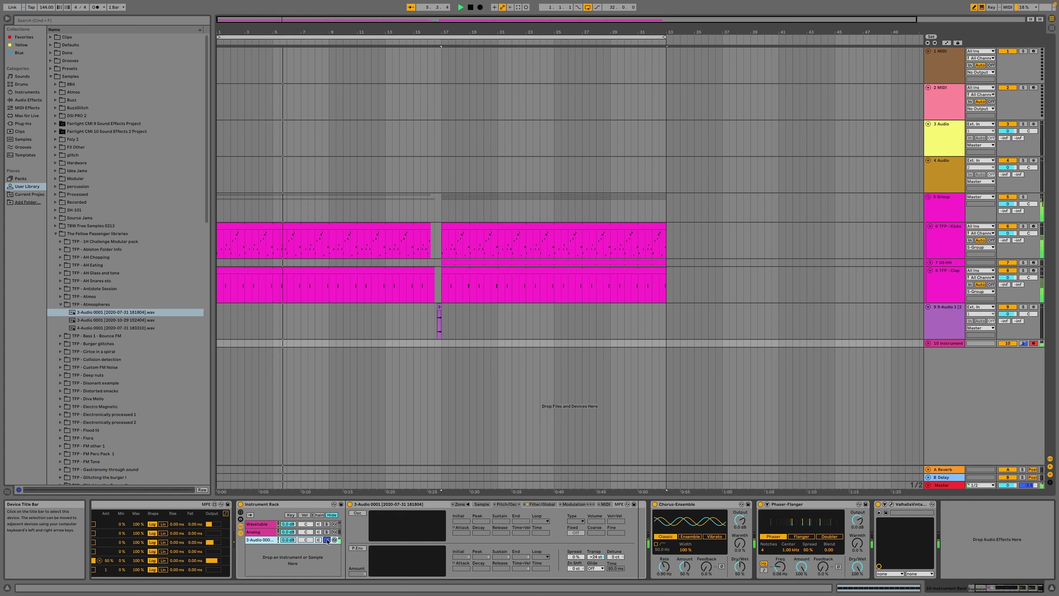
left_click(327, 540)
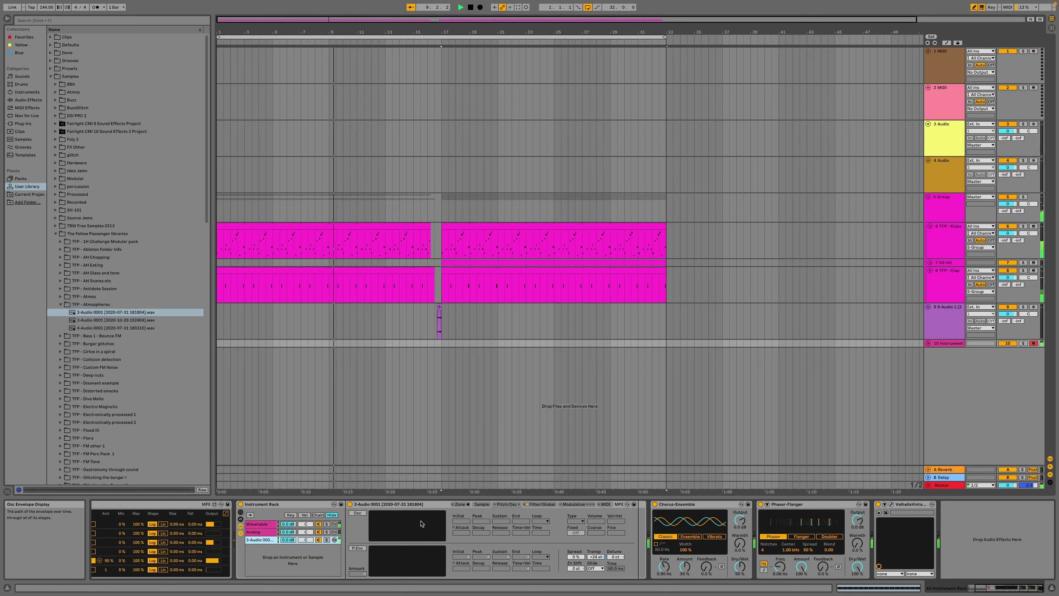
Enable Sampler's modulation oscillator and lower the volume of its chain in the rack.
left_click(358, 513)
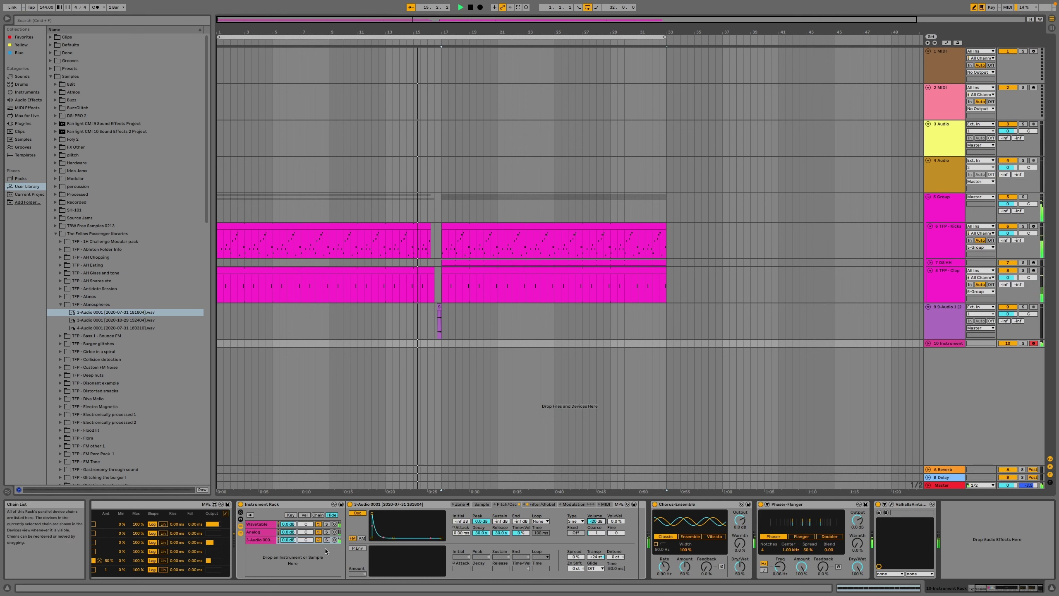
left_click_drag(288, 540, 288, 542)
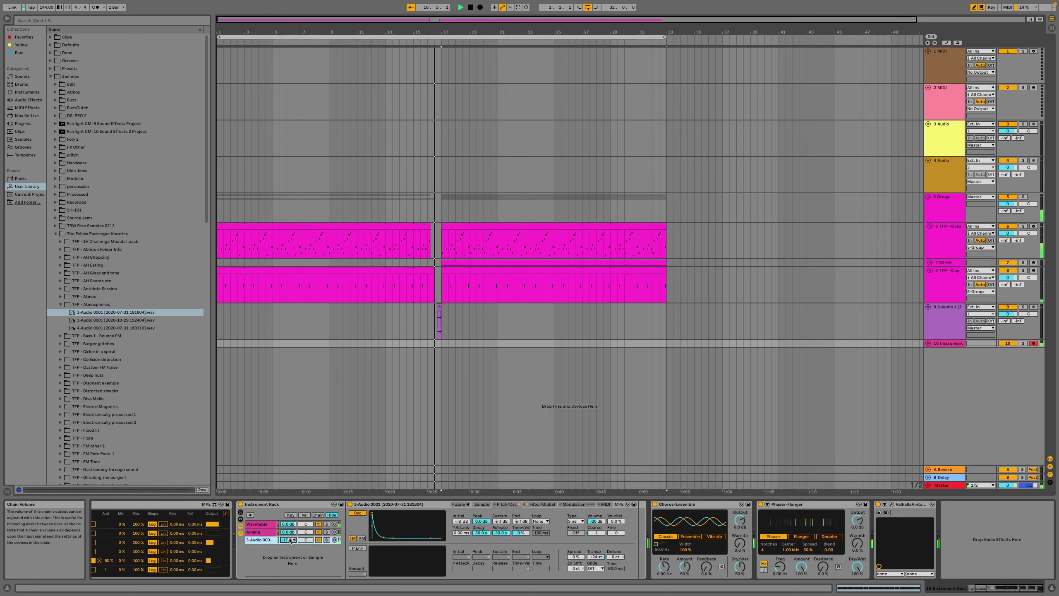
Raise the volume and coarse tuning of Sampler's modulation oscillator, and reshape its envelope to sustain near full level.
left_click(265, 533)
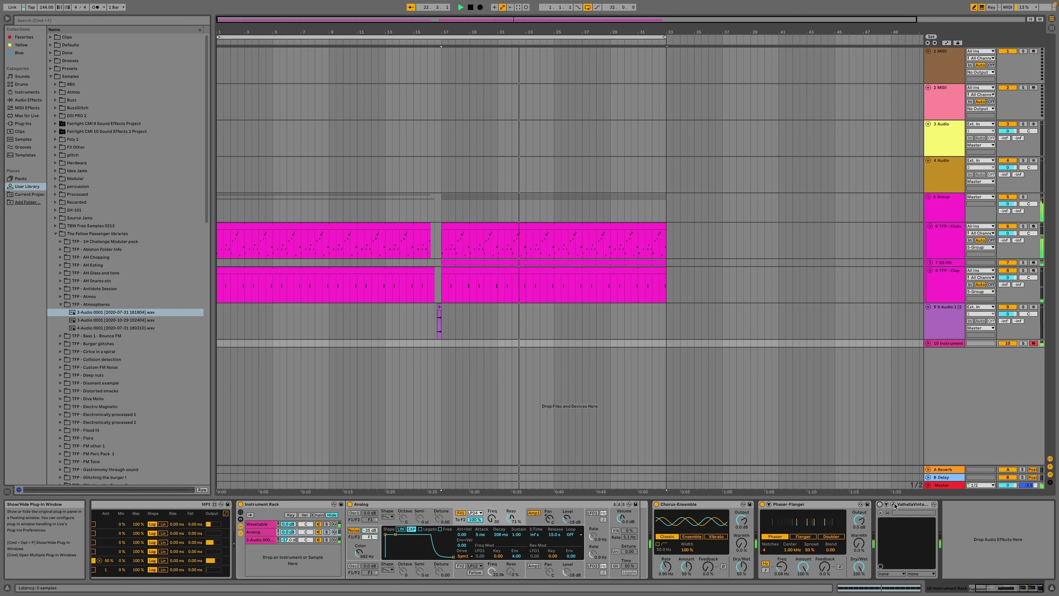
left_click(881, 505)
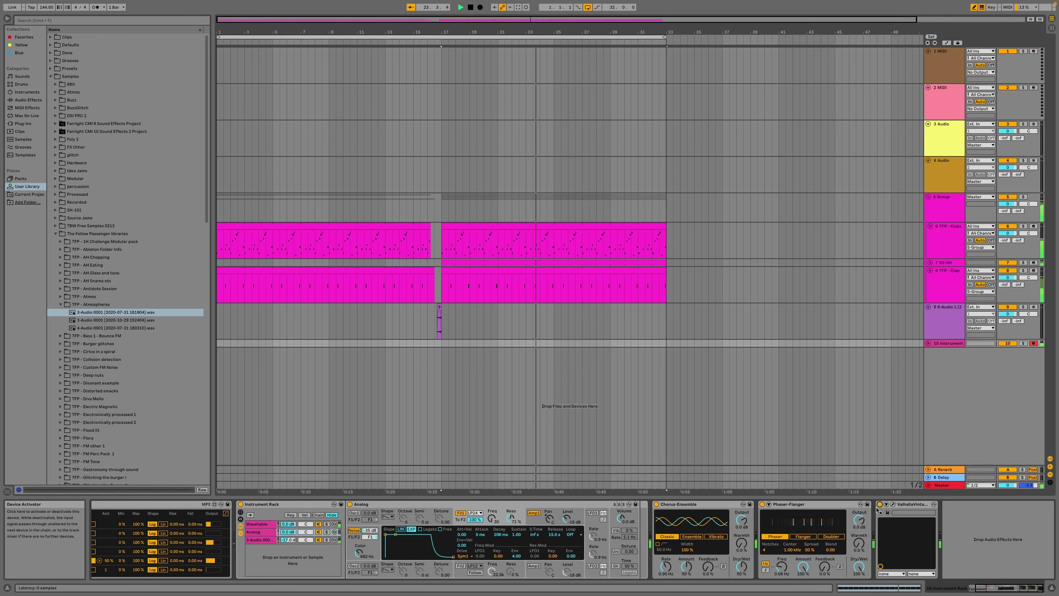
left_click(260, 540)
left_click_drag(601, 525, 596, 501)
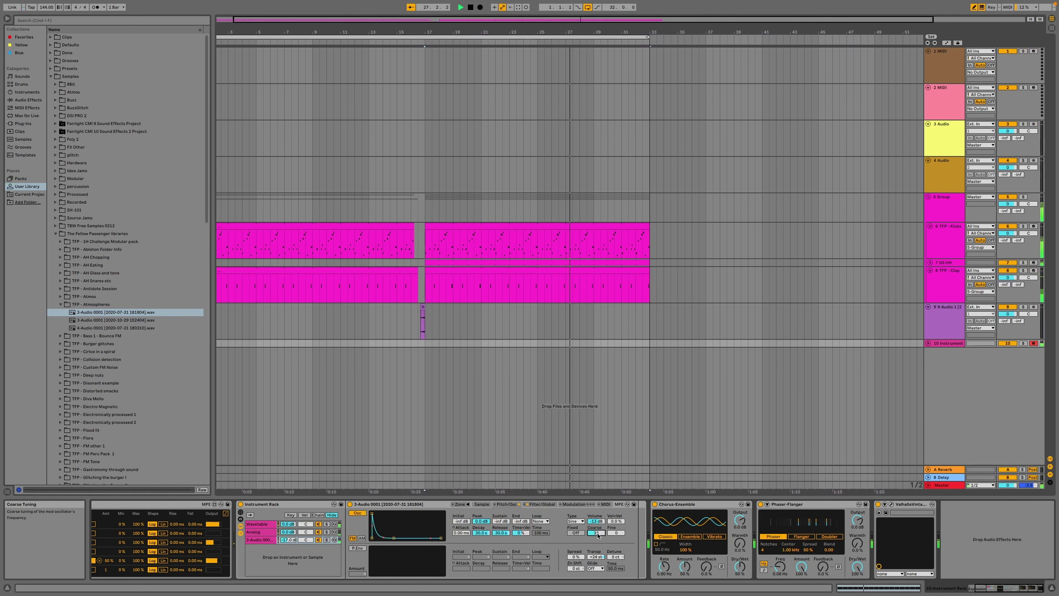
left_click_drag(394, 539, 391, 514)
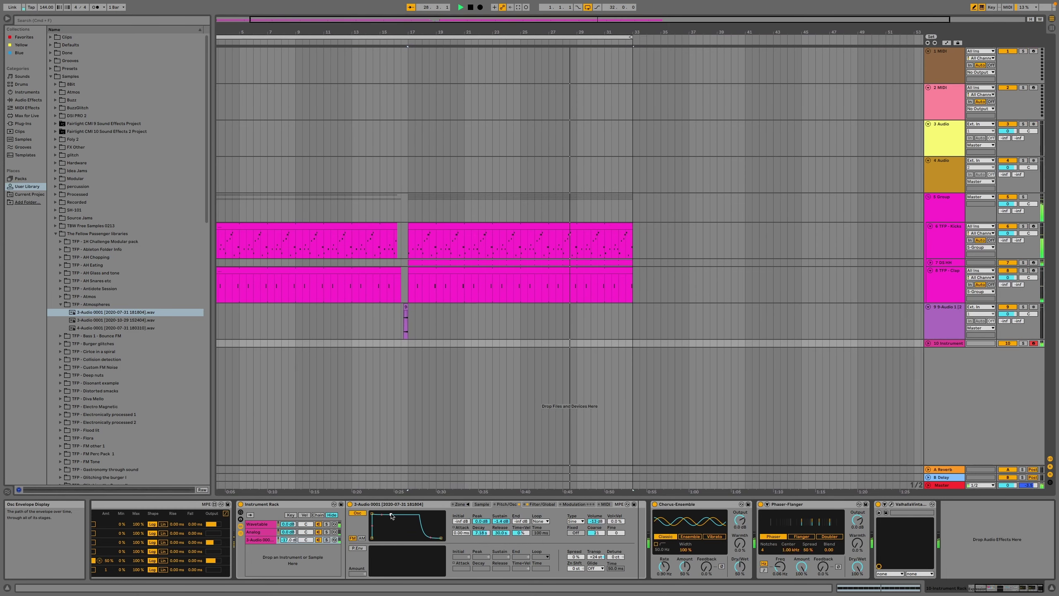
left_click_drag(596, 525, 600, 557)
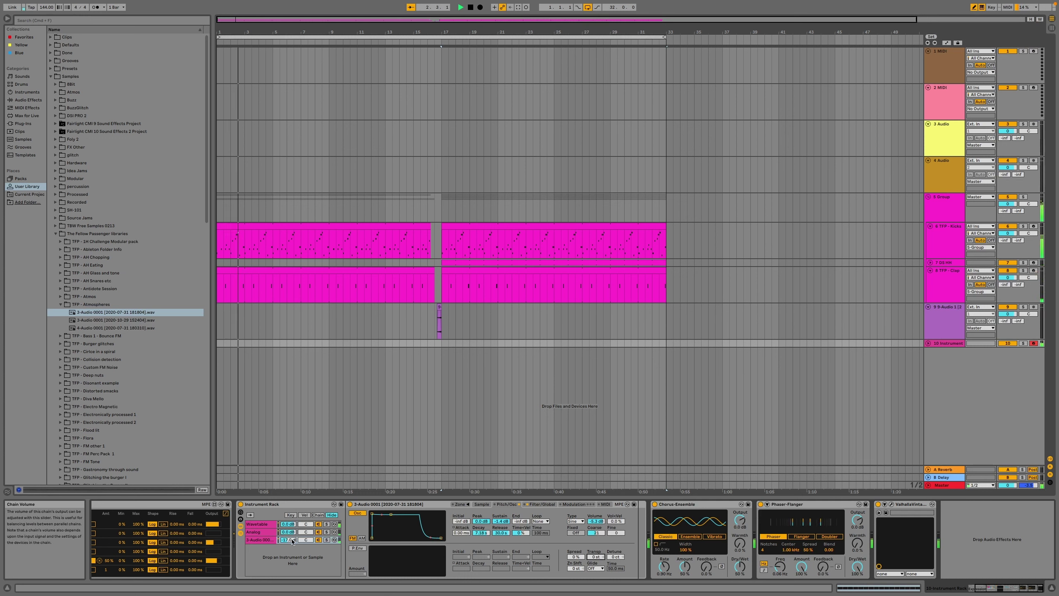
Adjust the Sampler chain's volume in the rack and lower the volume of Sampler's modulation oscillator.
mouse_move(293, 541)
left_mouse_down()
mouse_move(293, 528)
mouse_move(287, 545)
left_mouse_up()
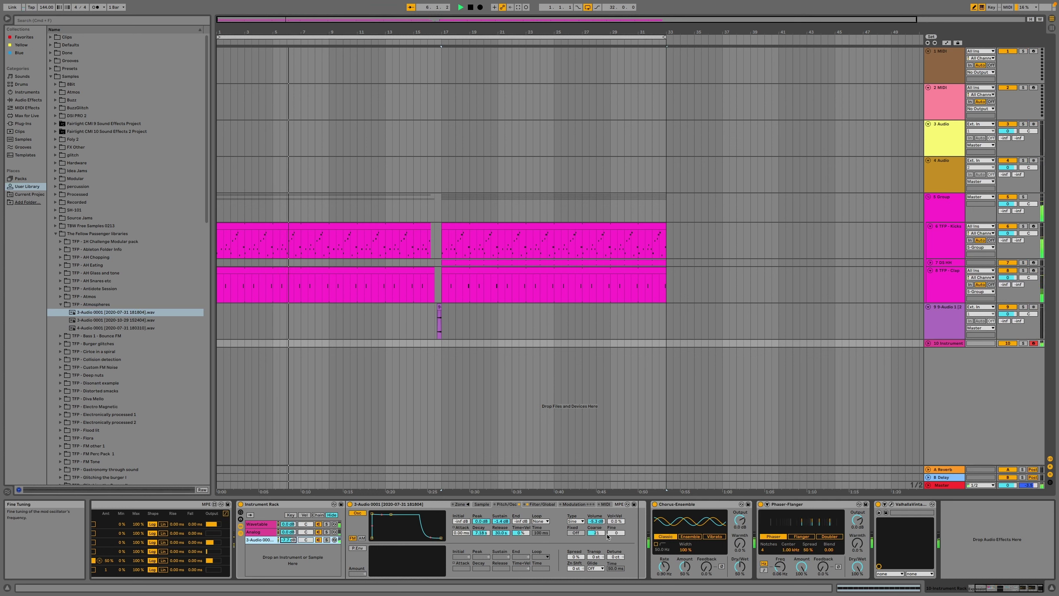
left_click(595, 521)
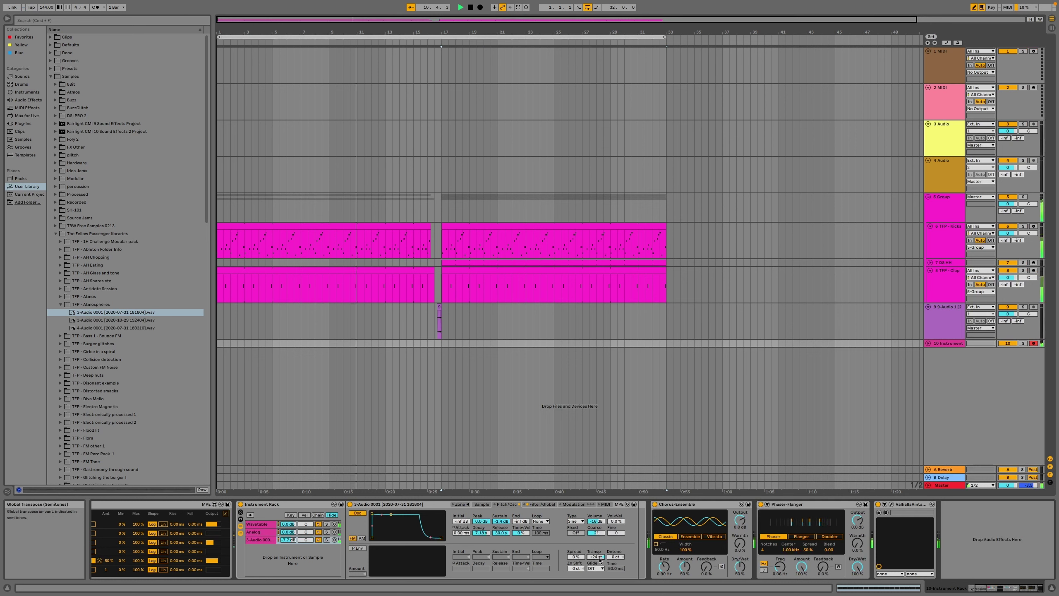
left_click_drag(596, 521, 595, 521)
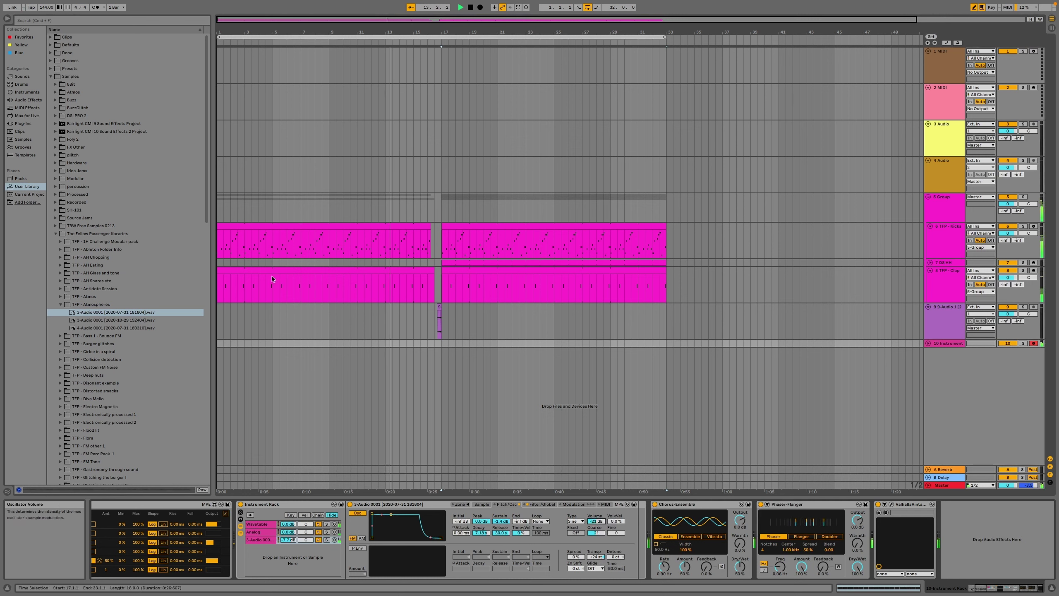
Add an LFO modulator from the Modulators effects at the end of the device chain, after the Valhalla reverb.
left_click(23, 101)
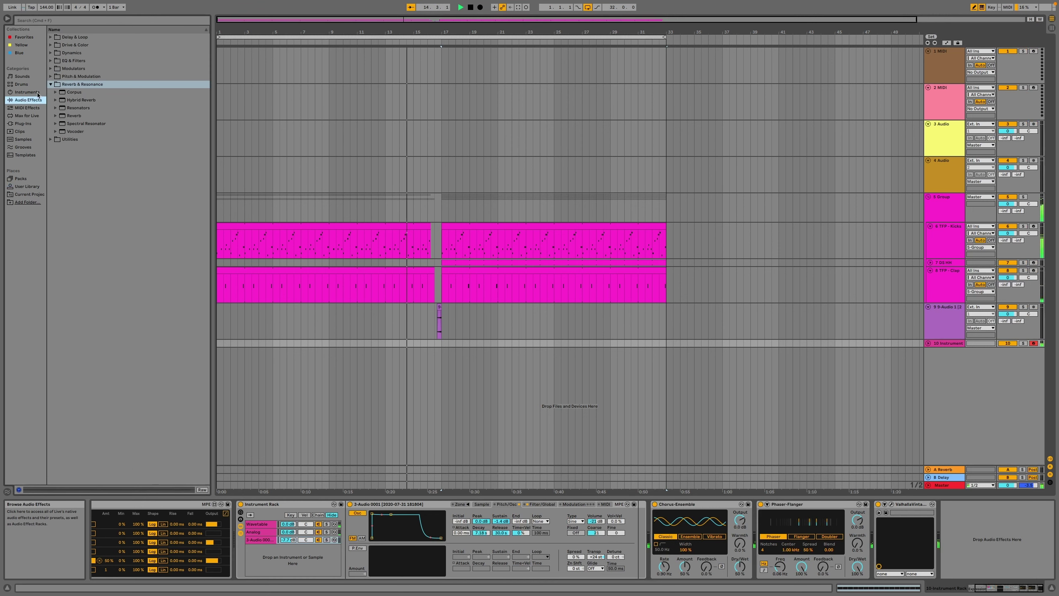
left_click(34, 101)
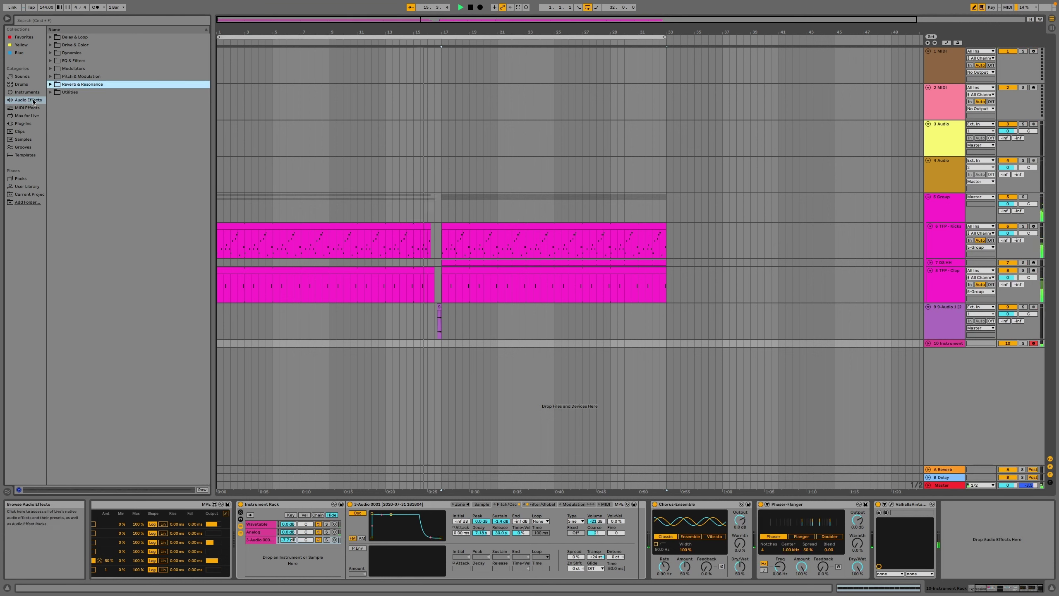
left_click(50, 60)
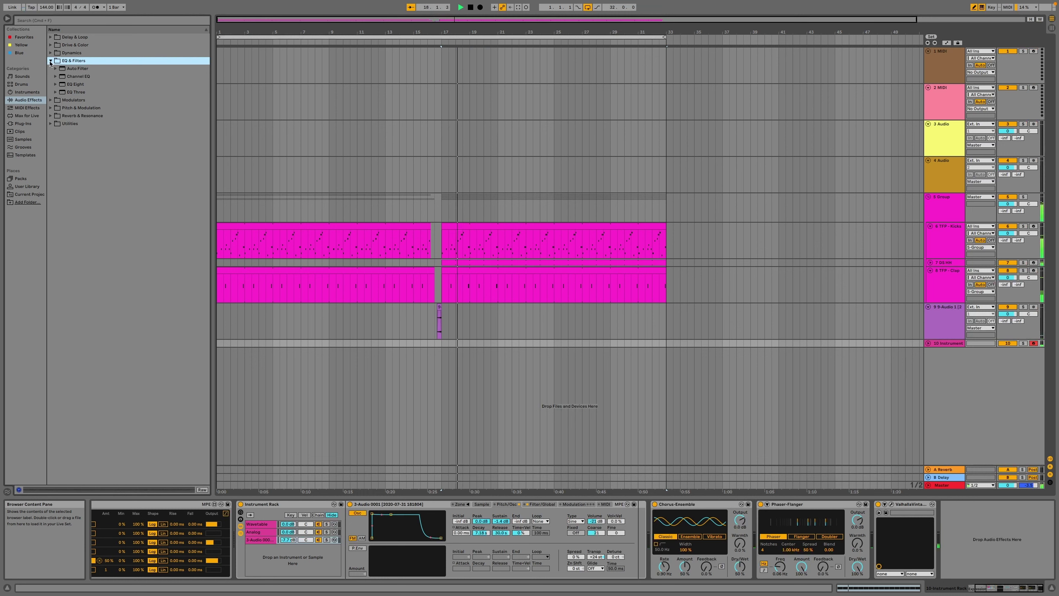
left_click(51, 61)
left_click(50, 68)
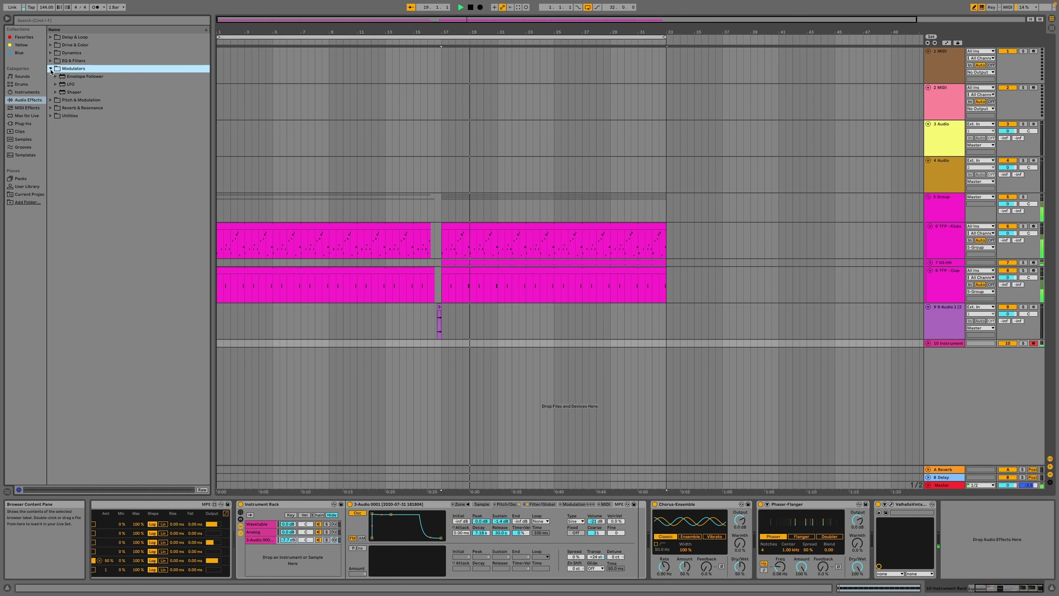
double_click(64, 85)
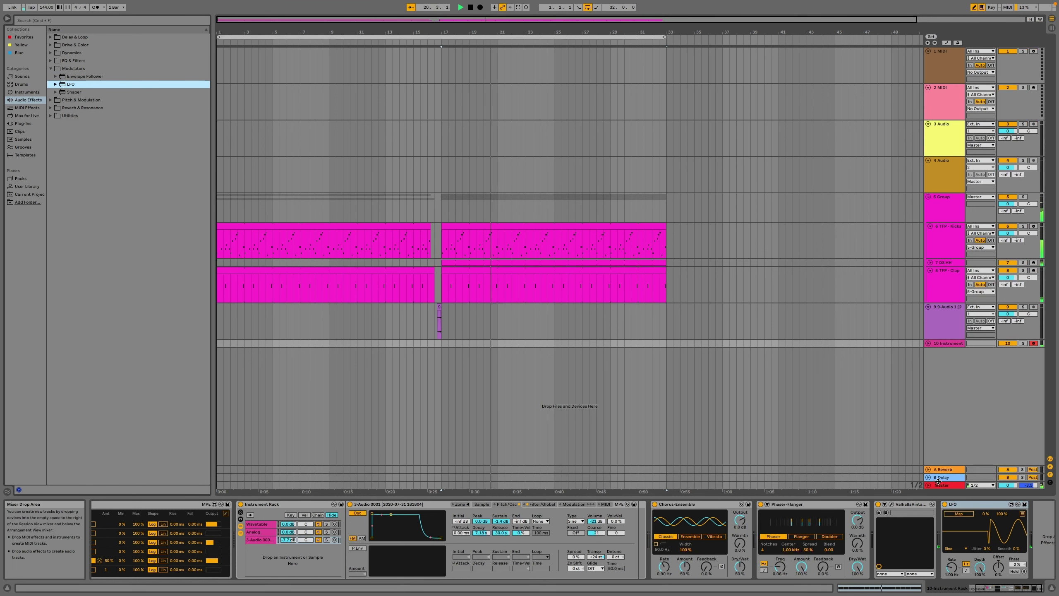
Map the LFO to the volume of Sampler's modulation oscillator and slow down its rate.
left_click(600, 524)
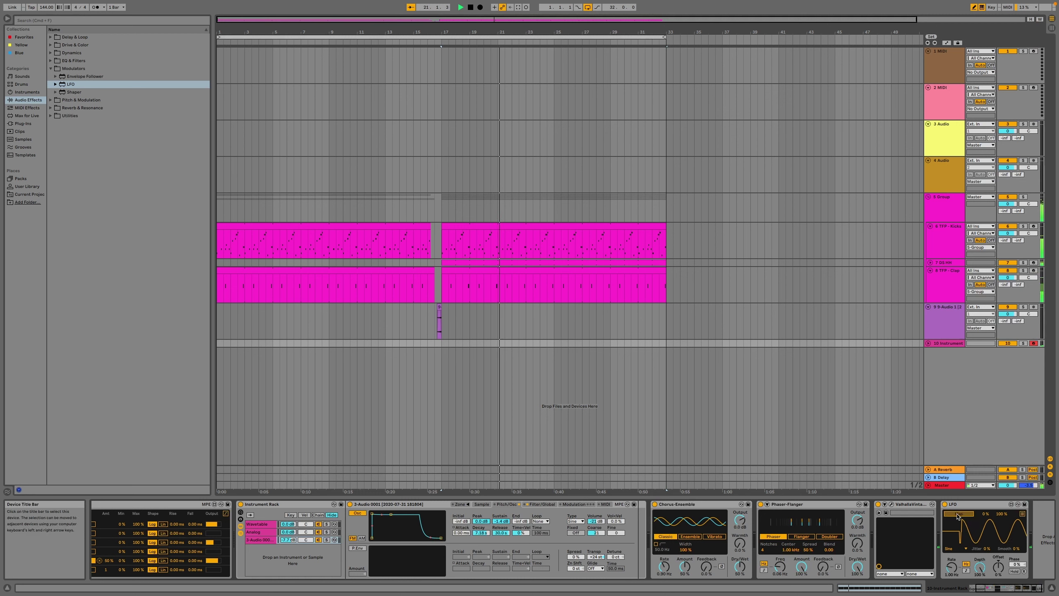
left_click(599, 524)
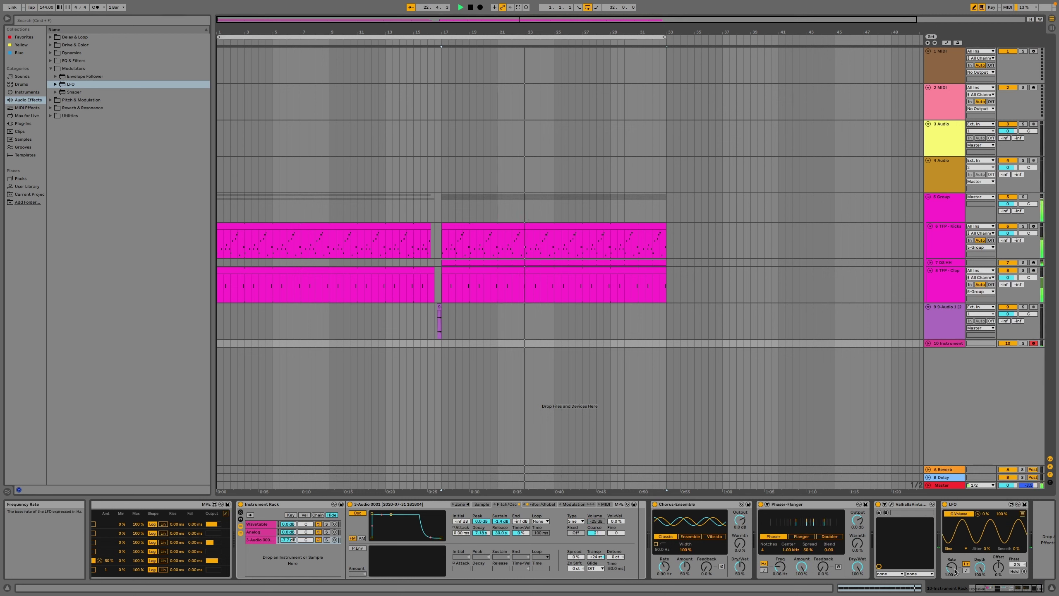
left_click_drag(956, 573, 953, 568)
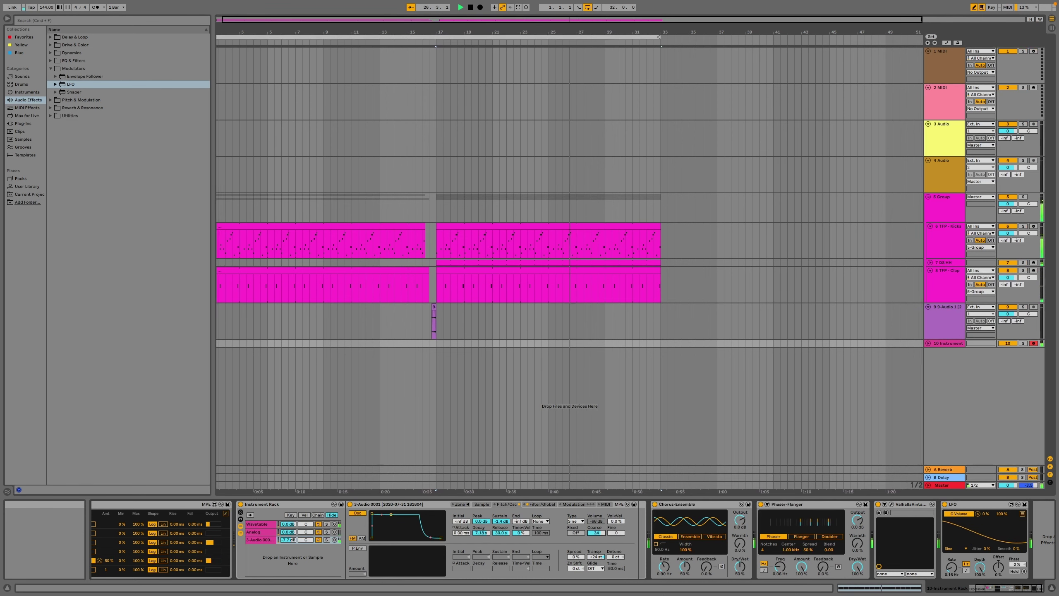
Readjust the coarse tuning of Sampler's modulation oscillator, enable the pitch envelope with an amount of 0 st, and raise the Sampler chain's volume.
left_click_drag(608, 533, 600, 535)
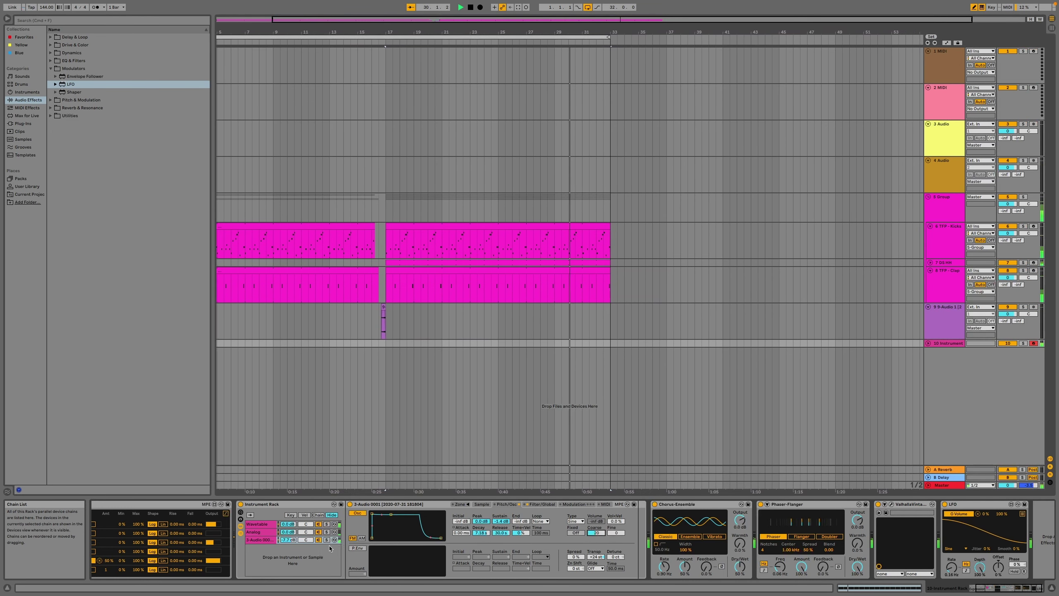
left_click(357, 548)
mouse_move(361, 572)
left_mouse_down()
mouse_move(361, 539)
mouse_move(361, 572)
left_mouse_up()
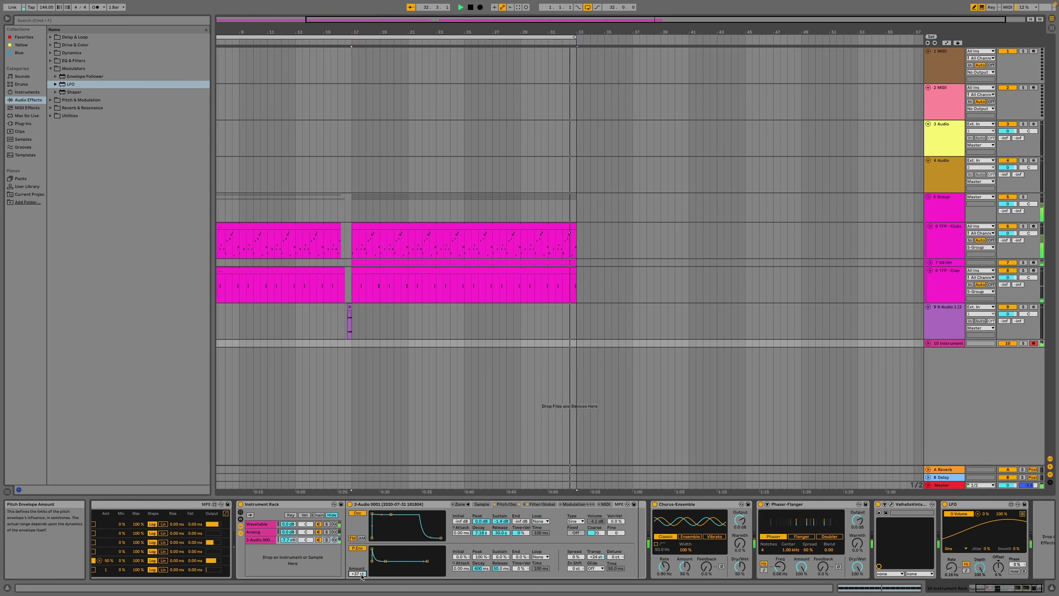
left_click_drag(286, 540, 286, 522)
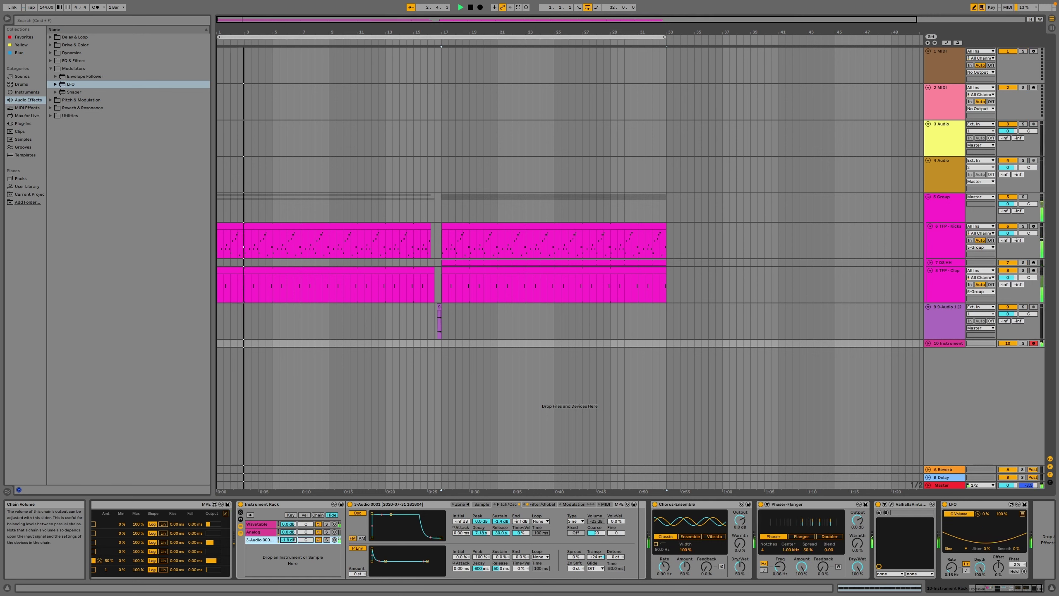
Duplicate the LFO and map the copy to the chain volume of the Sampler in the Instrument Rack.
left_click(991, 507)
key("super+d")
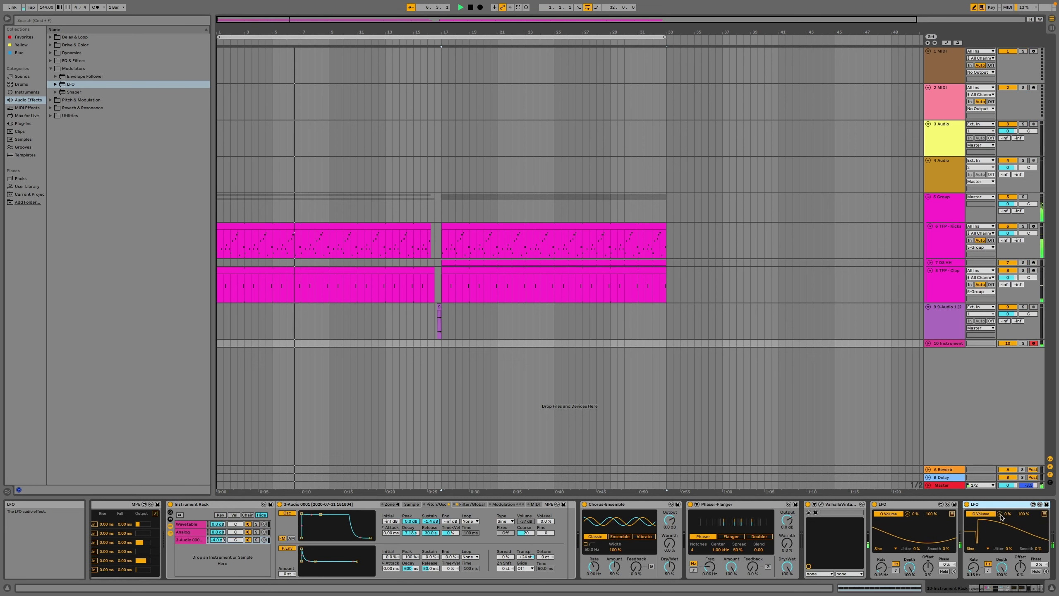
left_click(984, 518)
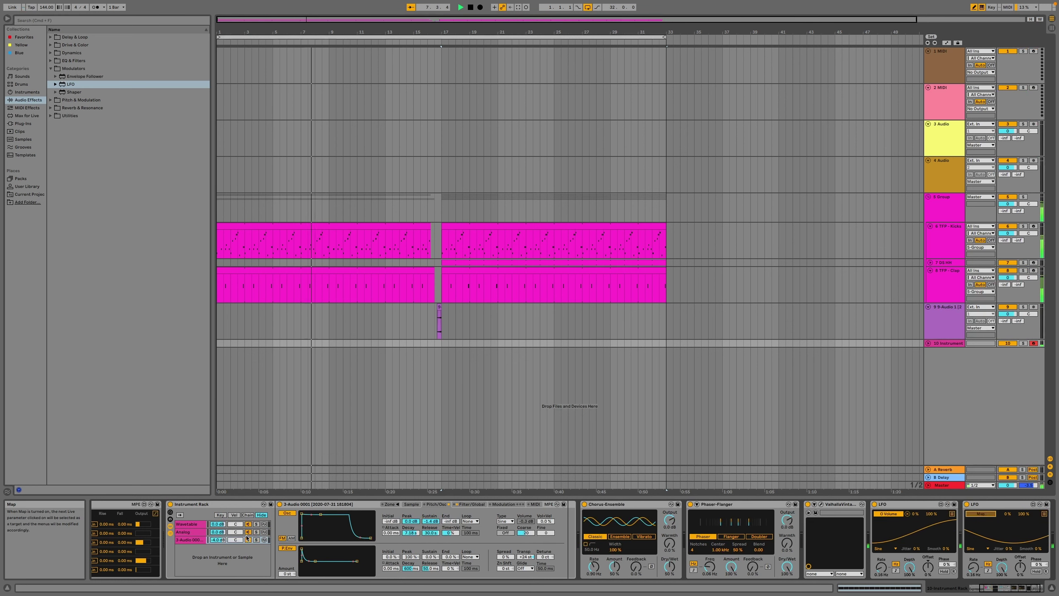
left_click(217, 540)
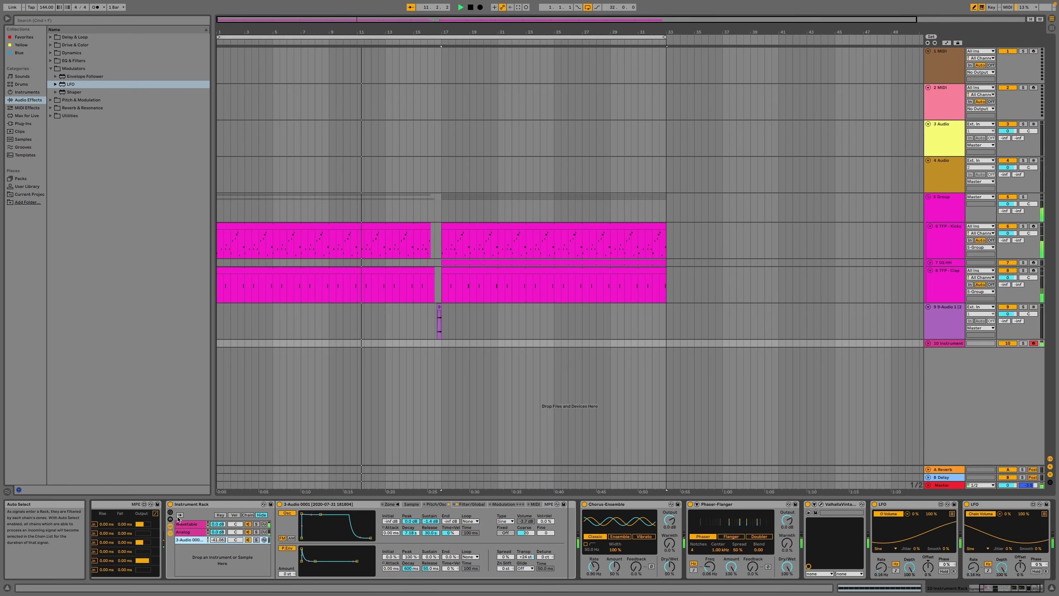
Look over the Wavetable and Sampler chains, and show Sampler's filter and global settings.
left_click(190, 524)
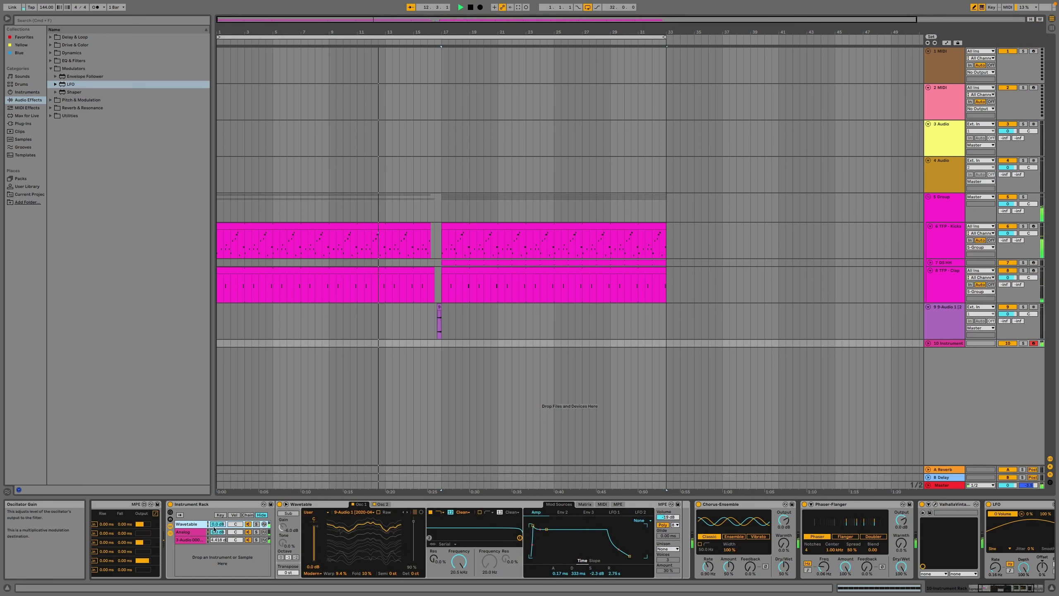
left_click(186, 541)
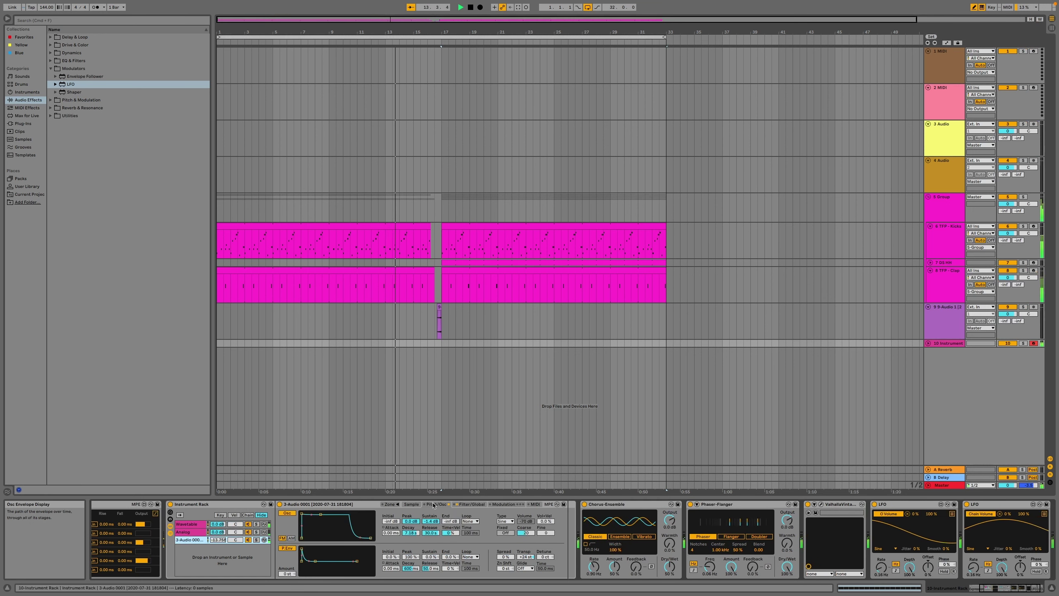
left_click(474, 505)
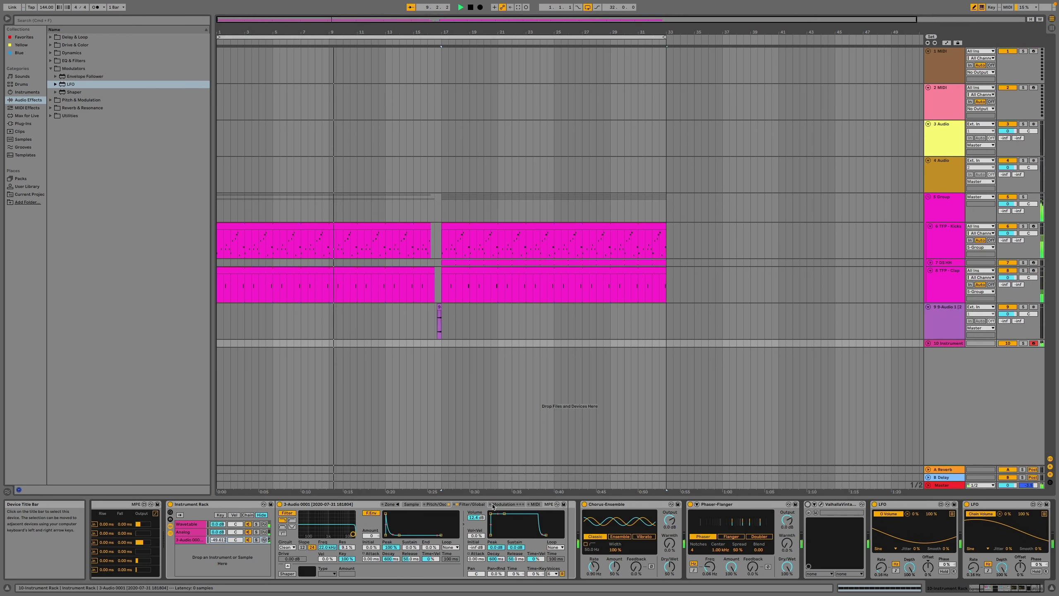
Insert an empty four-bar MIDI clip at the start of the Instrument Rack track.
left_click(257, 344)
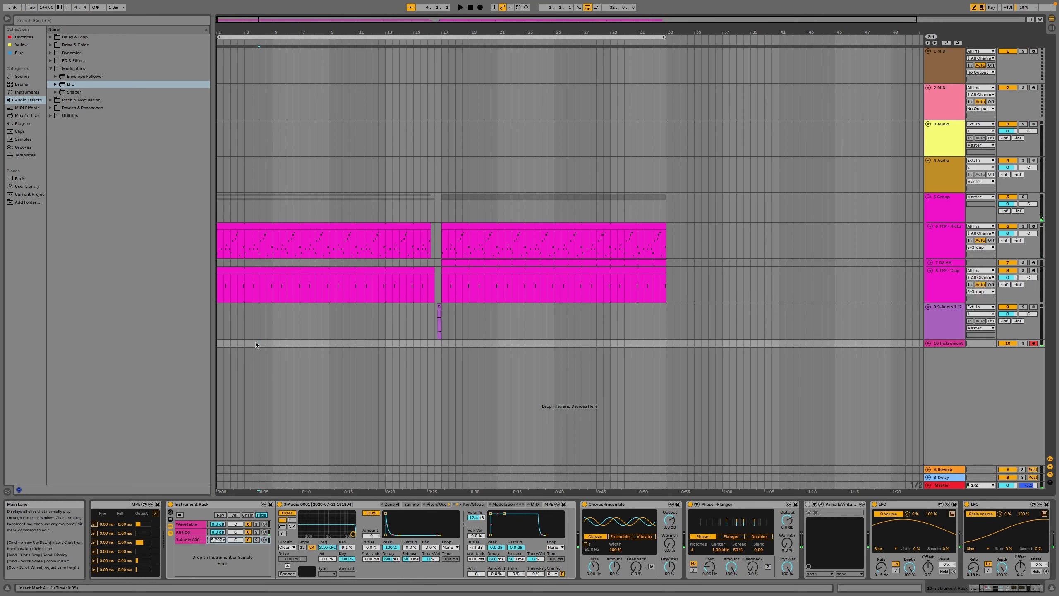
left_click_drag(274, 344, 185, 346)
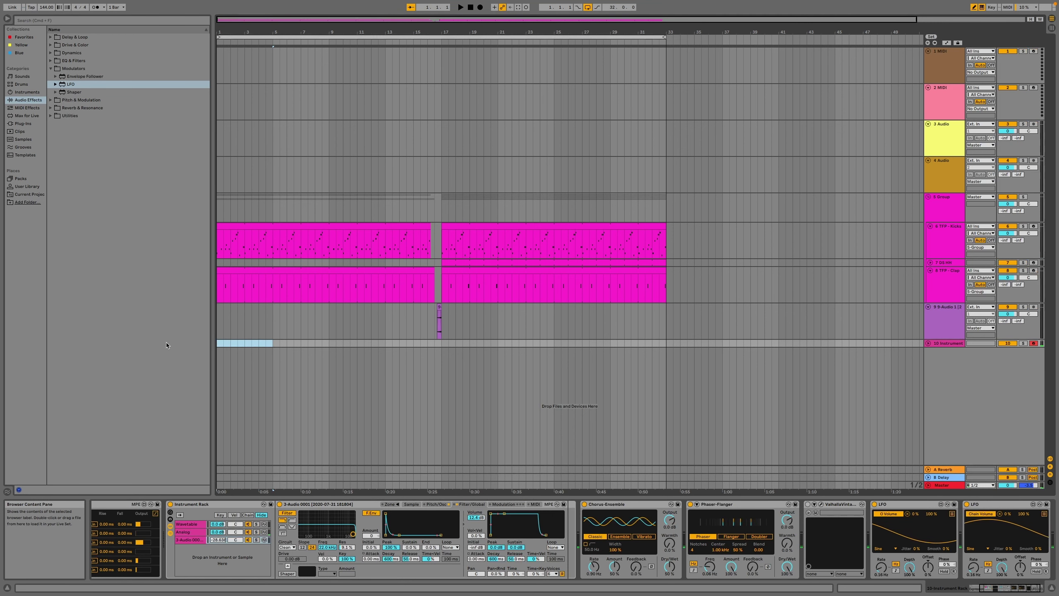
key("super+shift+m")
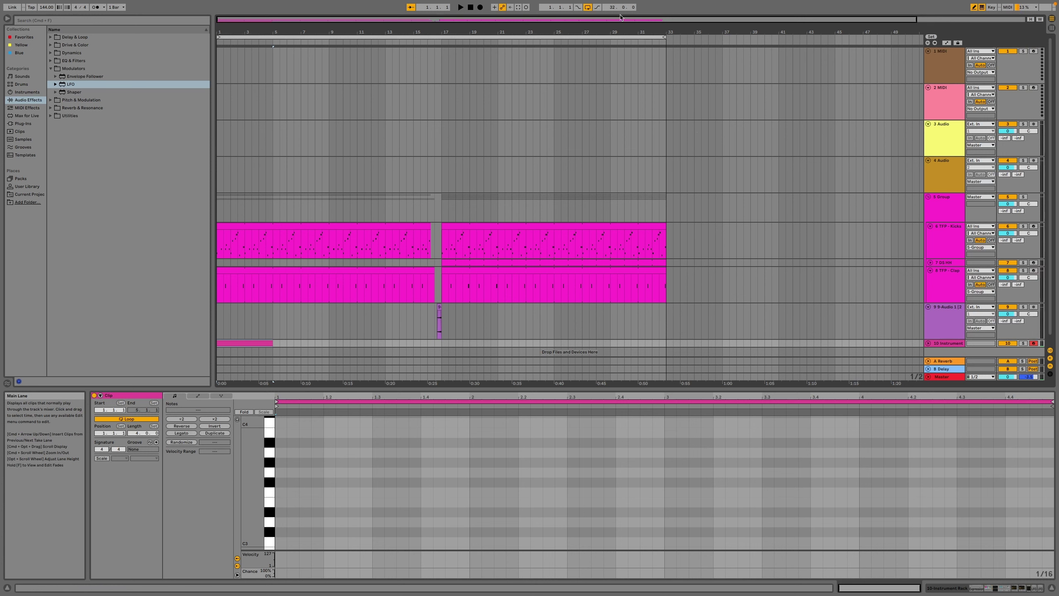
Draw a D#1 note spanning all four bars of the clip and a shorter, overlapping F#1 note starting at 1.1.3.
scroll(607, 485, "up", 5)
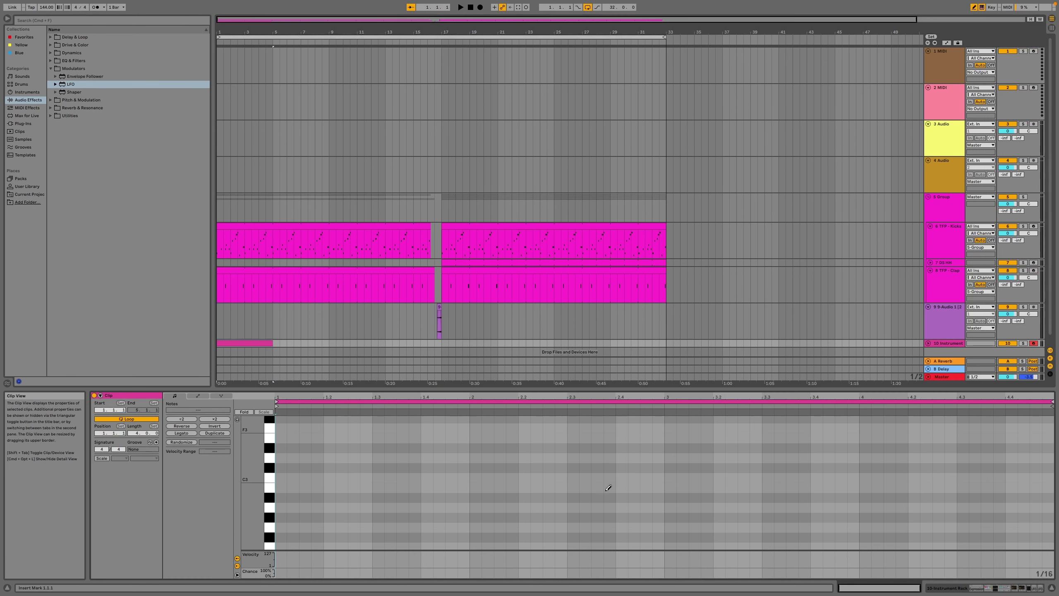
scroll(608, 488, "down", 10)
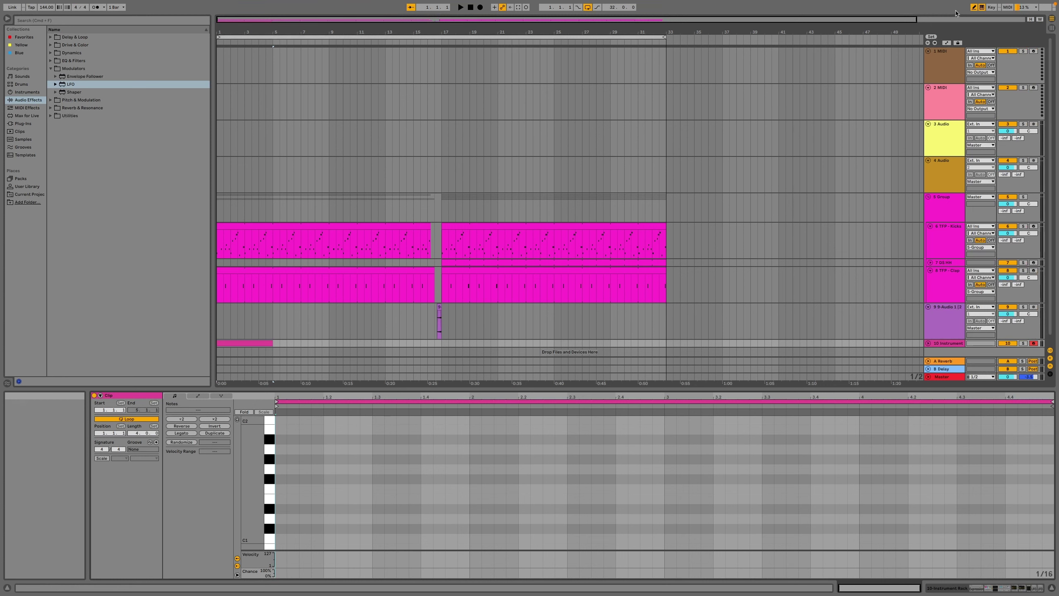
left_click(279, 509)
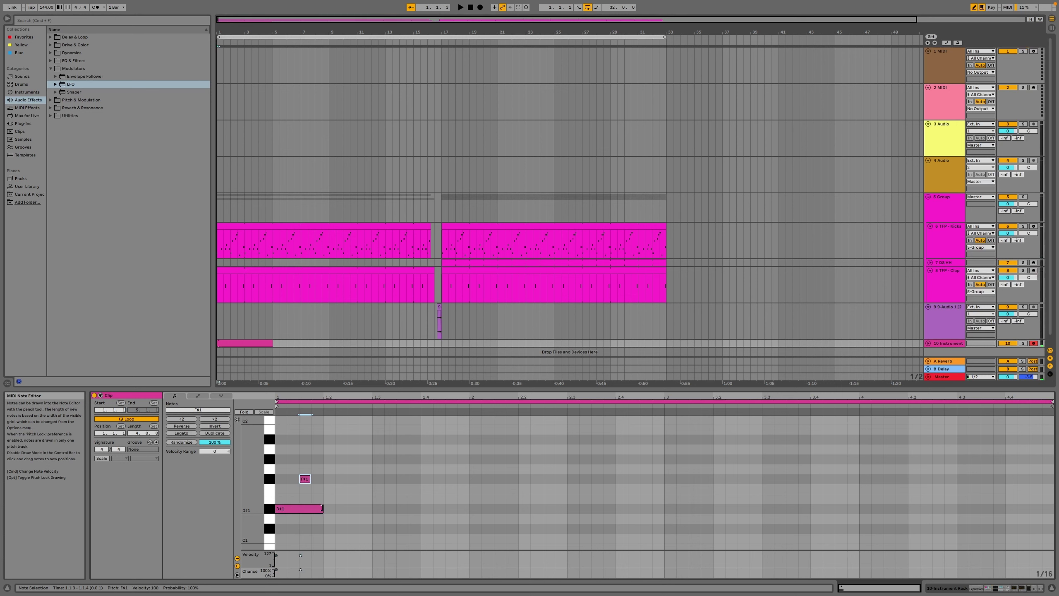
left_click_drag(322, 508, 1043, 558)
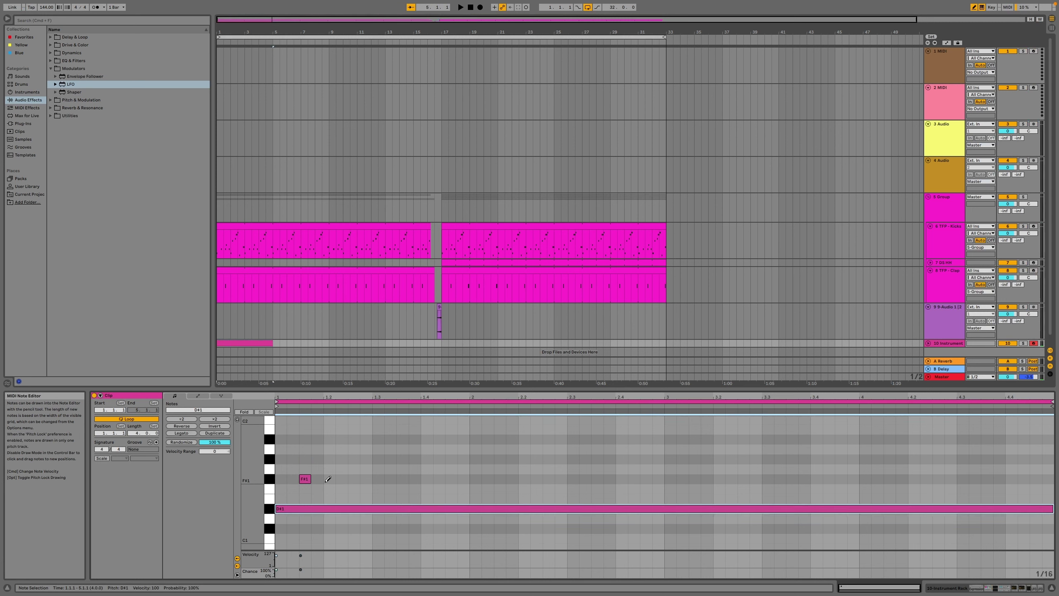
left_click_drag(308, 479, 435, 496)
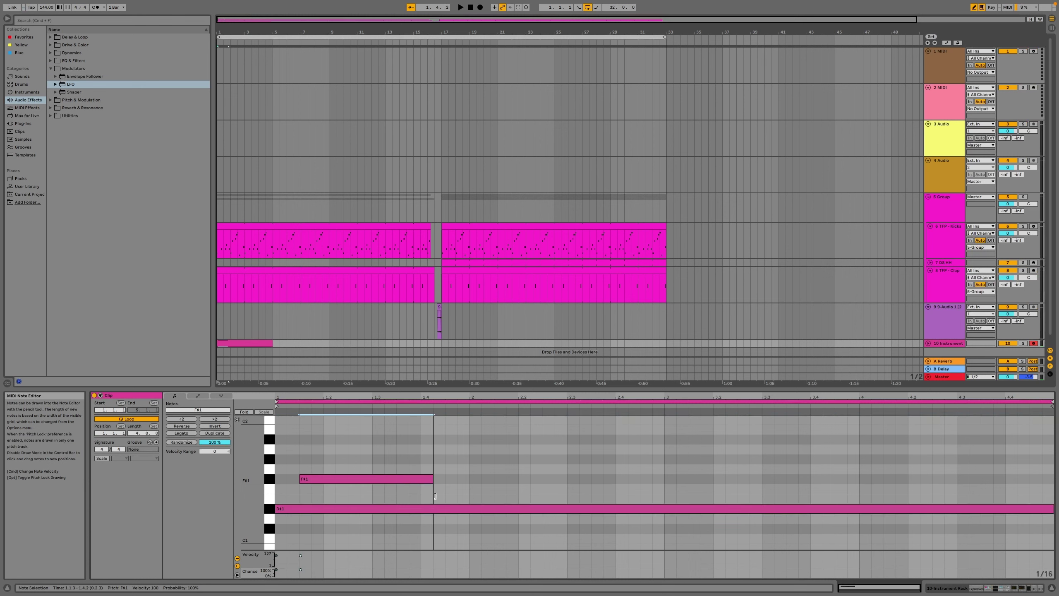
Add an overlapping G#1 note starting at 1.1.4 and a half-bar D#2 note starting at 1.3.
left_click(329, 459)
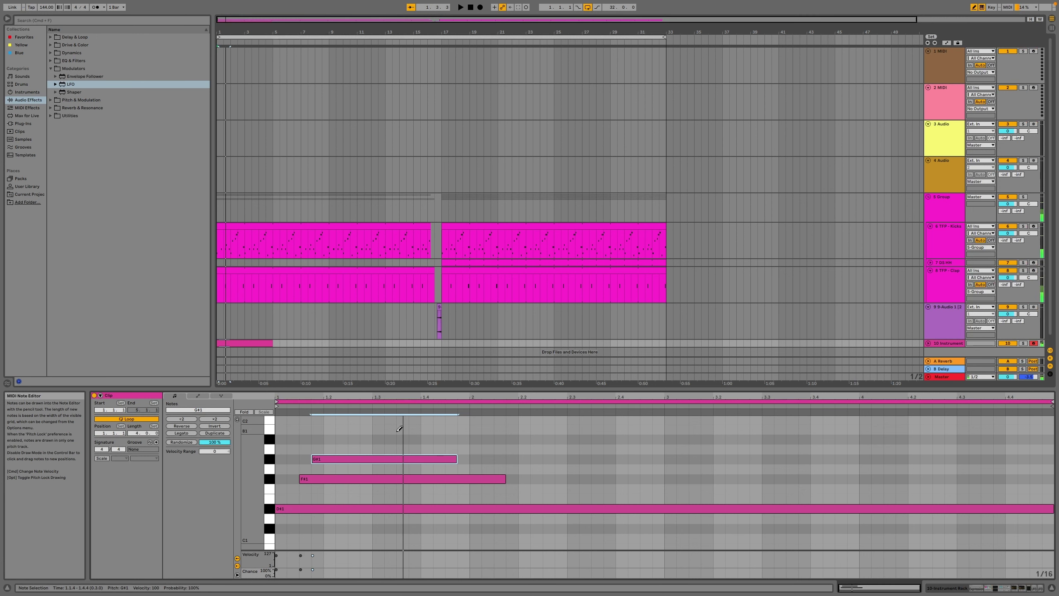
scroll(394, 427, "up", 4)
left_click(378, 433)
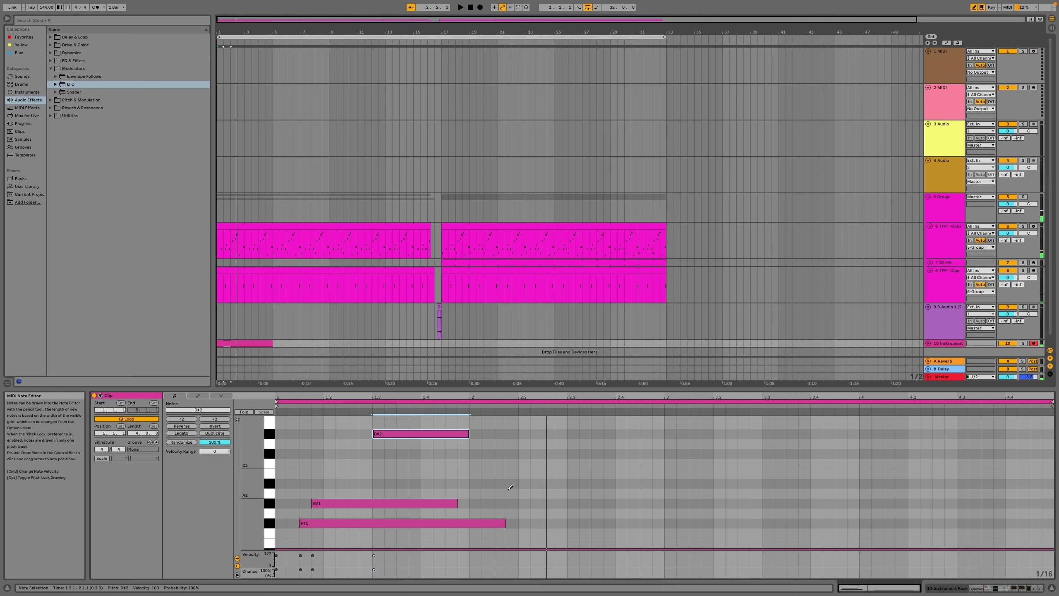
Lengthen all notes in the Instrument Rack clip by about two bars and extend the looping clip to 16.3.1.
key("space")
key("super+a")
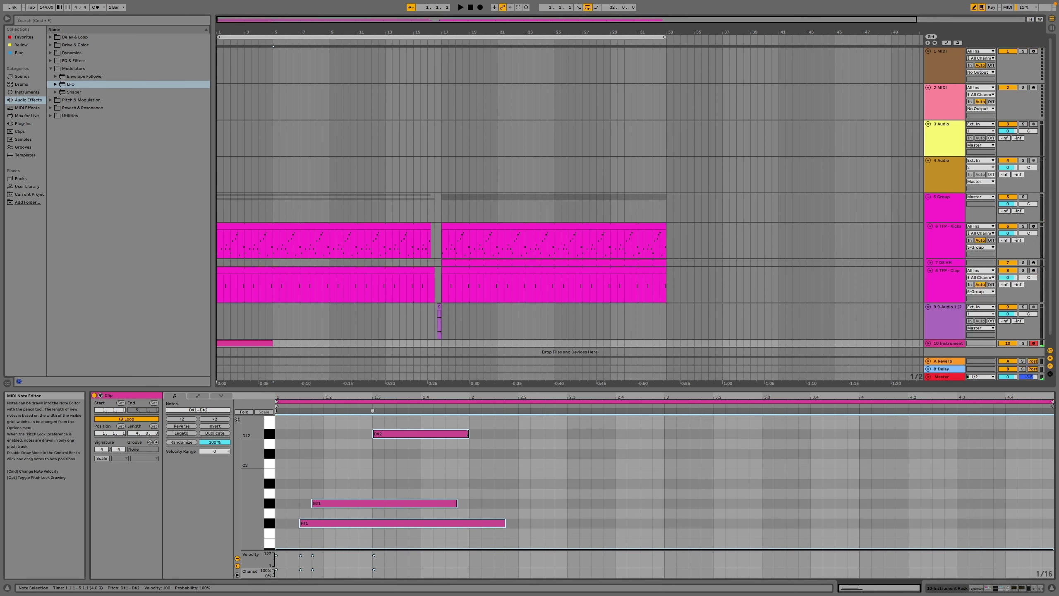
left_click_drag(468, 434, 882, 508)
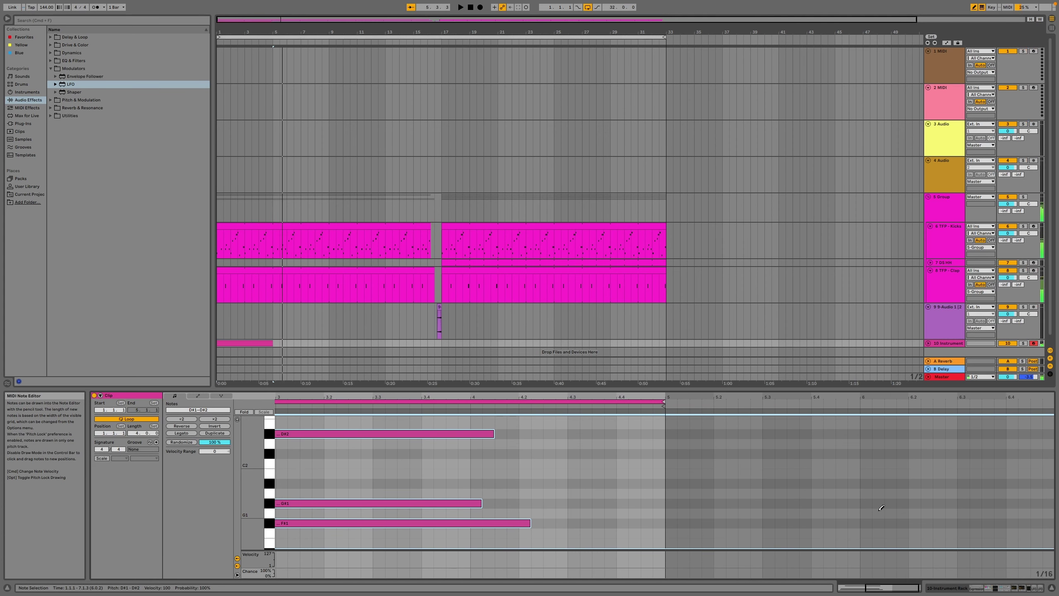
key("space")
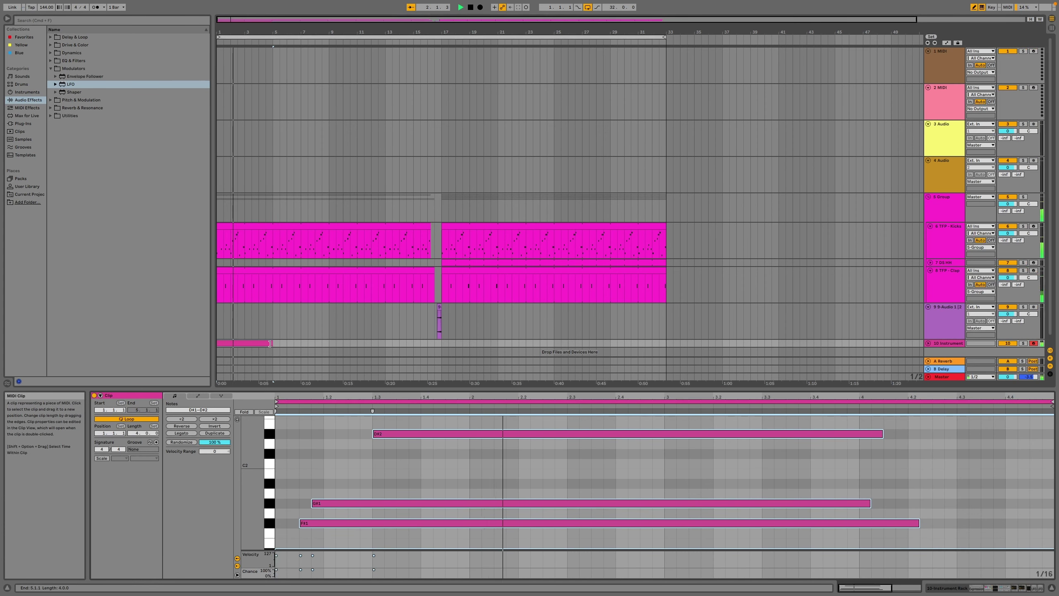
left_click_drag(269, 344, 435, 361)
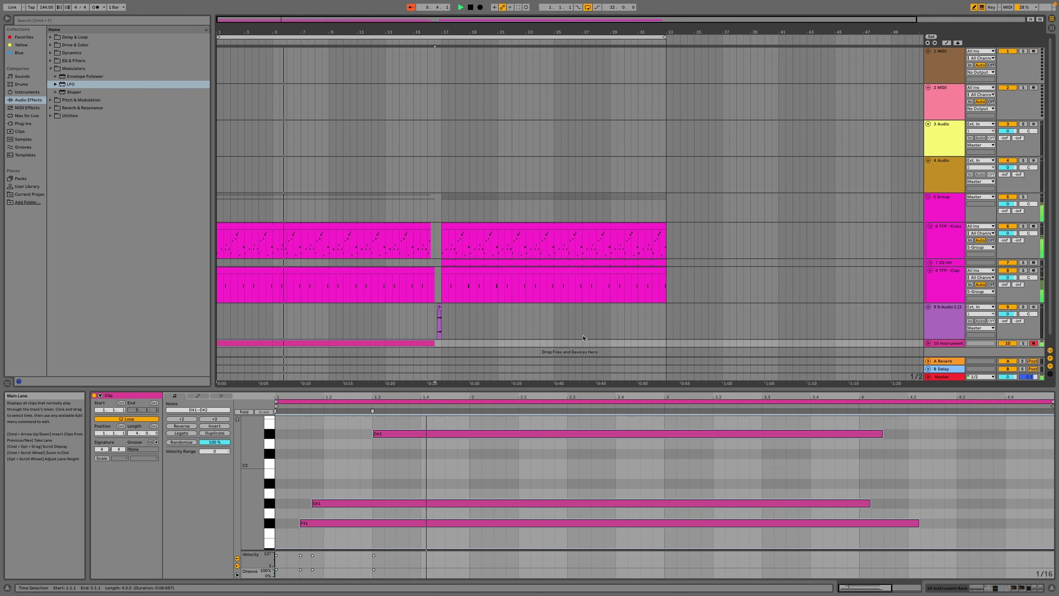
Add the OTT preset of Multiband Dynamics after the last LFO on the Instrument Rack track.
left_click(987, 588)
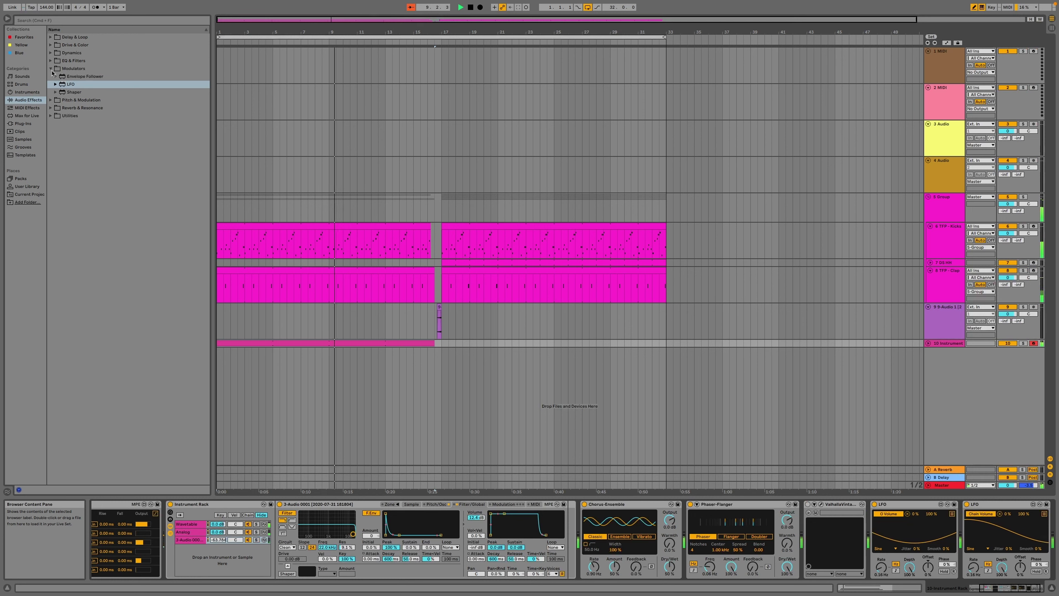
left_click(71, 53)
left_click(73, 93)
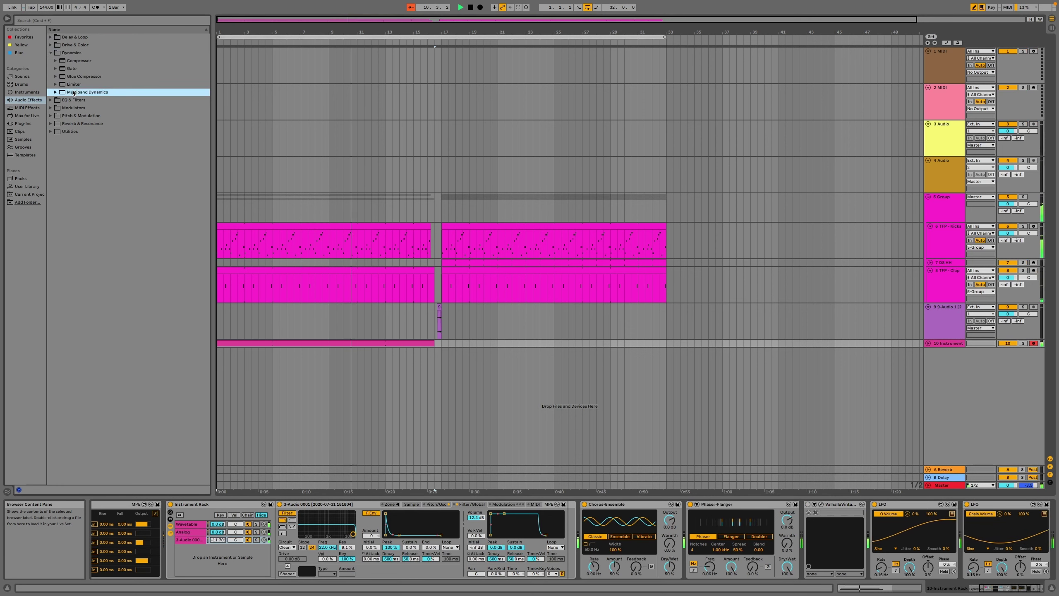
left_click(73, 93)
left_click(80, 147)
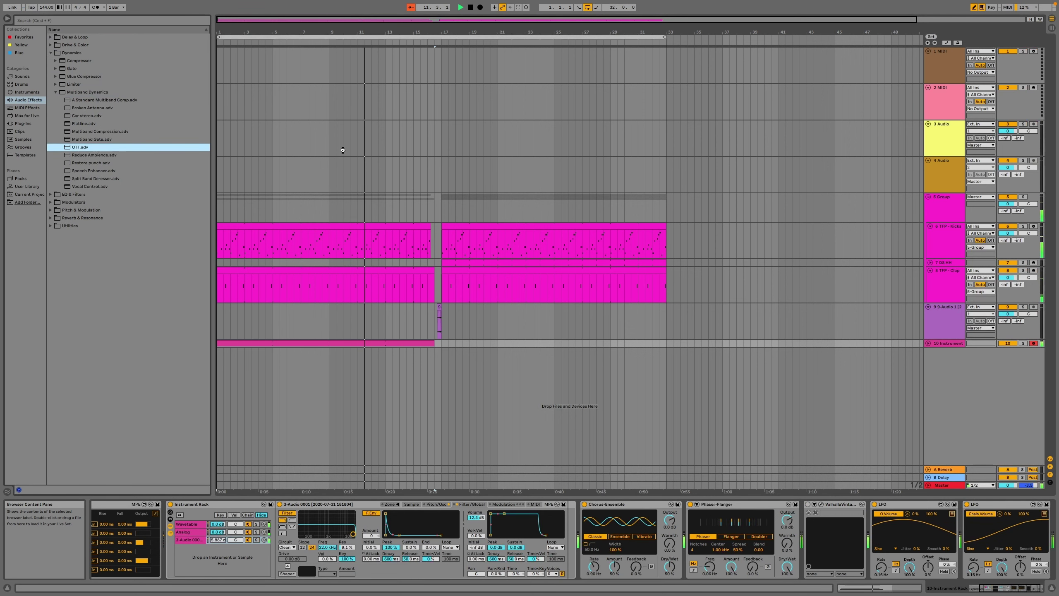
left_click_drag(342, 150, 1035, 543)
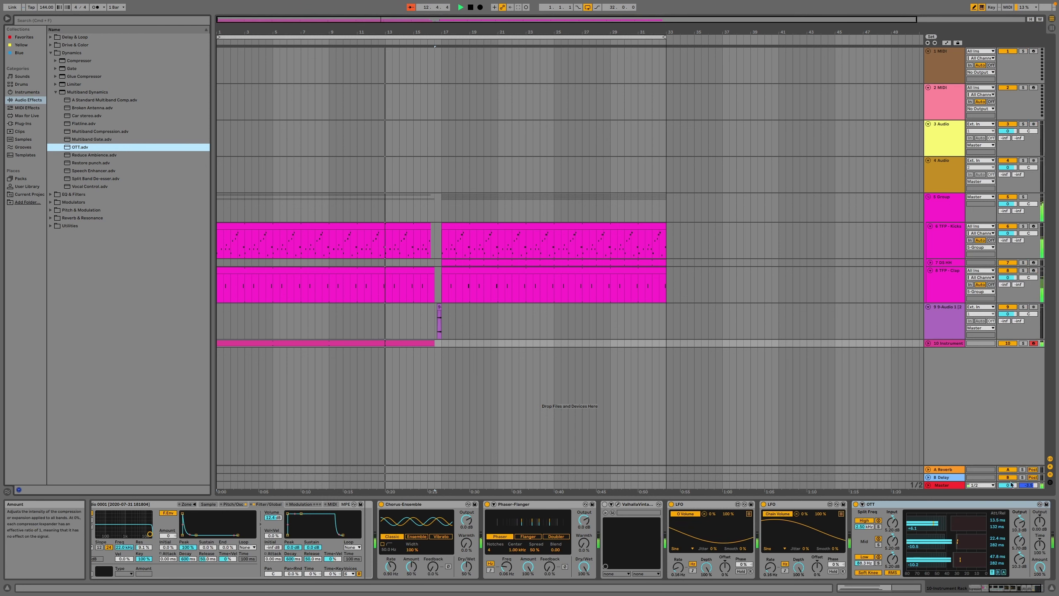
Lower the Instrument Rack track's volume to about -7 dB, extend its looping clip to bar 33, and play the arrangement.
left_click(929, 343)
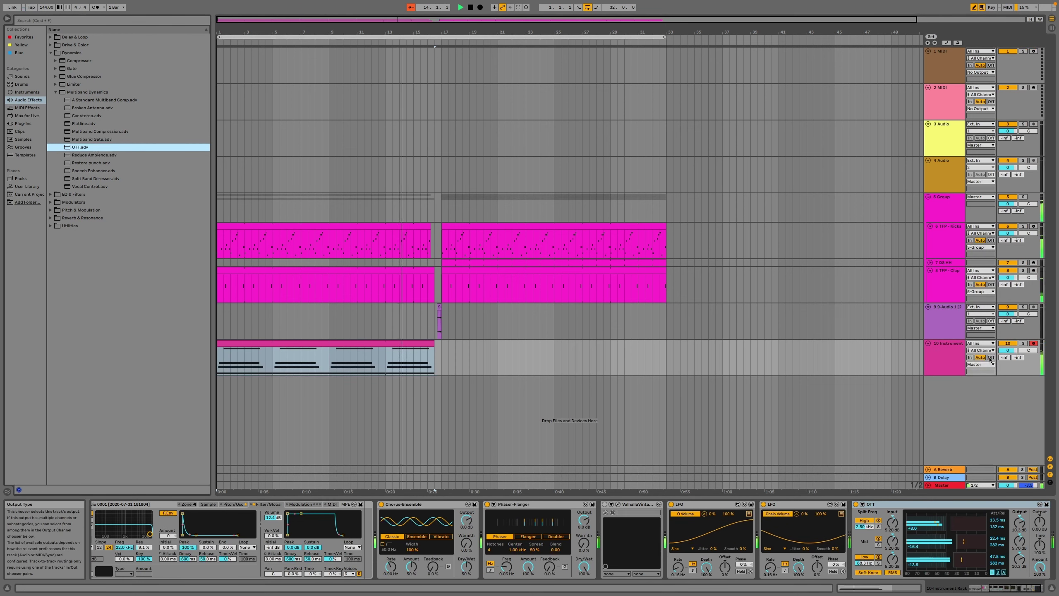
left_click_drag(1008, 350, 1007, 363)
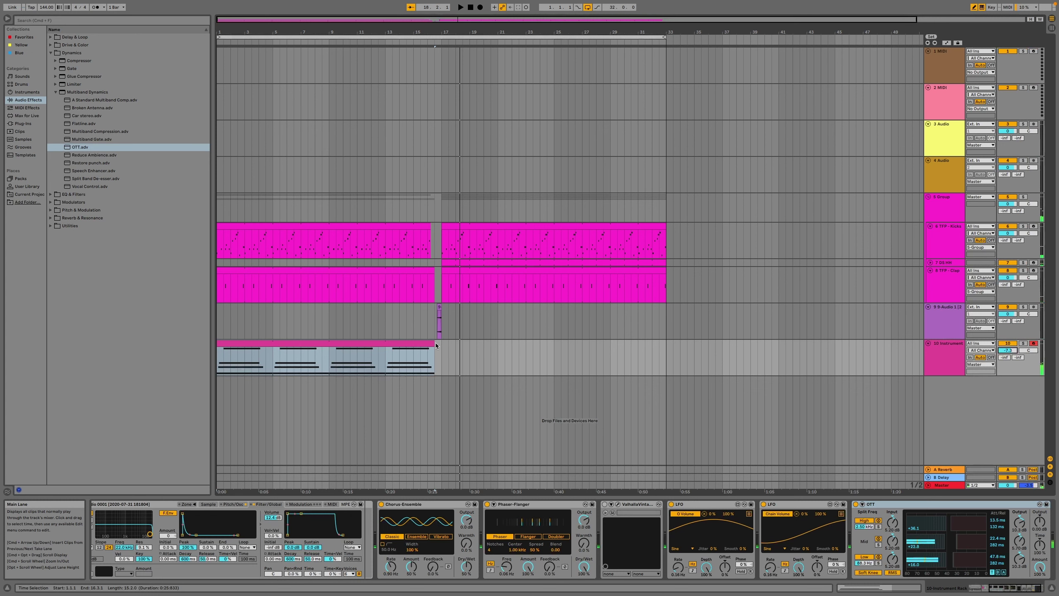
left_click_drag(436, 345, 657, 357)
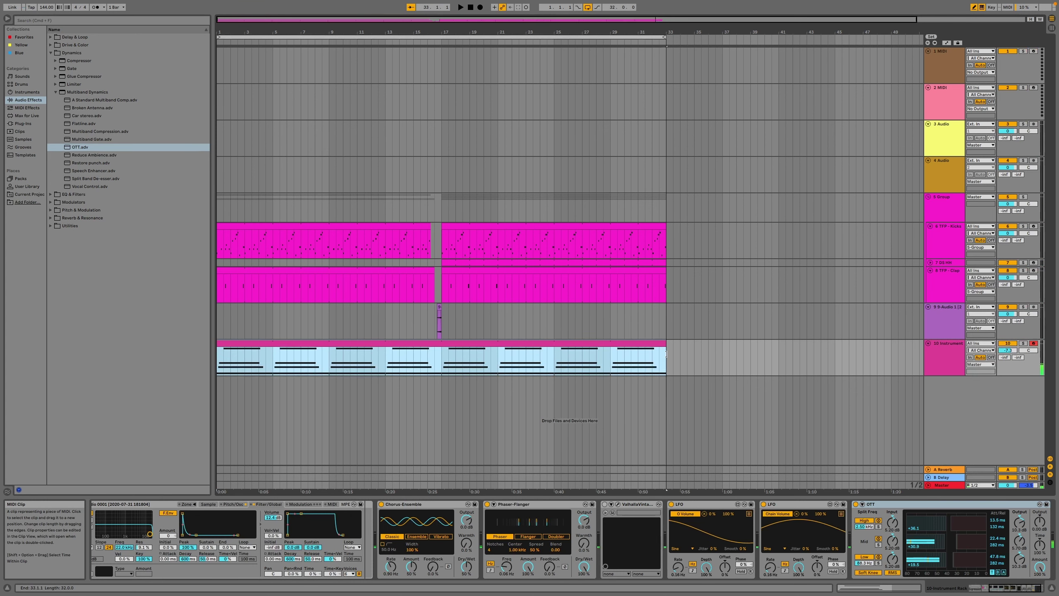
key("space")
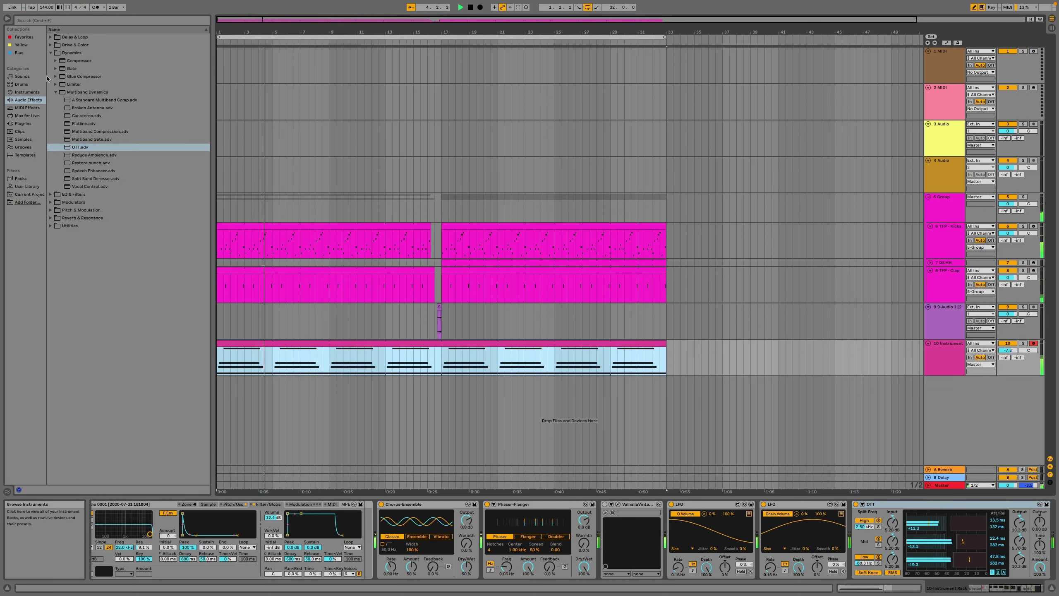
Add an Auto Filter after OTT on the Instrument Rack track.
left_click(51, 52)
left_click(51, 61)
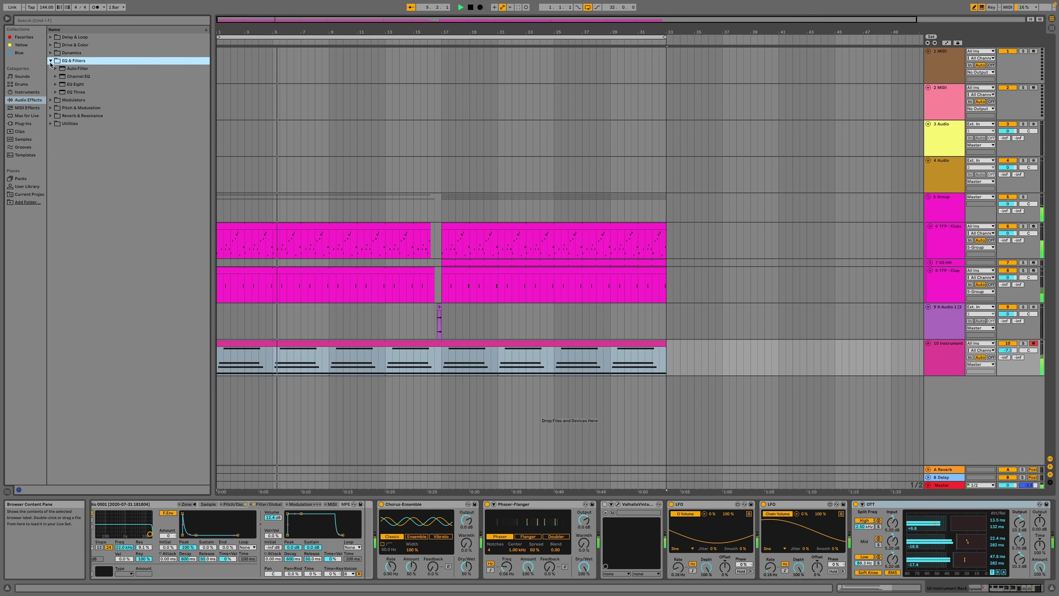
double_click(73, 69)
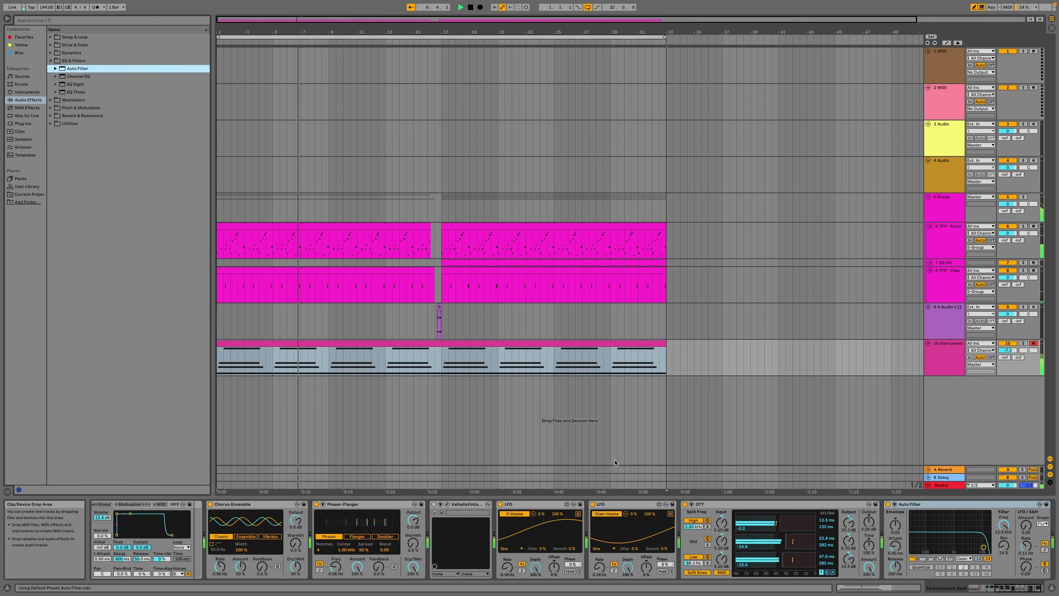
Set Auto Filter's LFO to a different wave shape with tempo-synced rate, and lower the low-pass cutoff with about 37% resonance.
left_click(1026, 525)
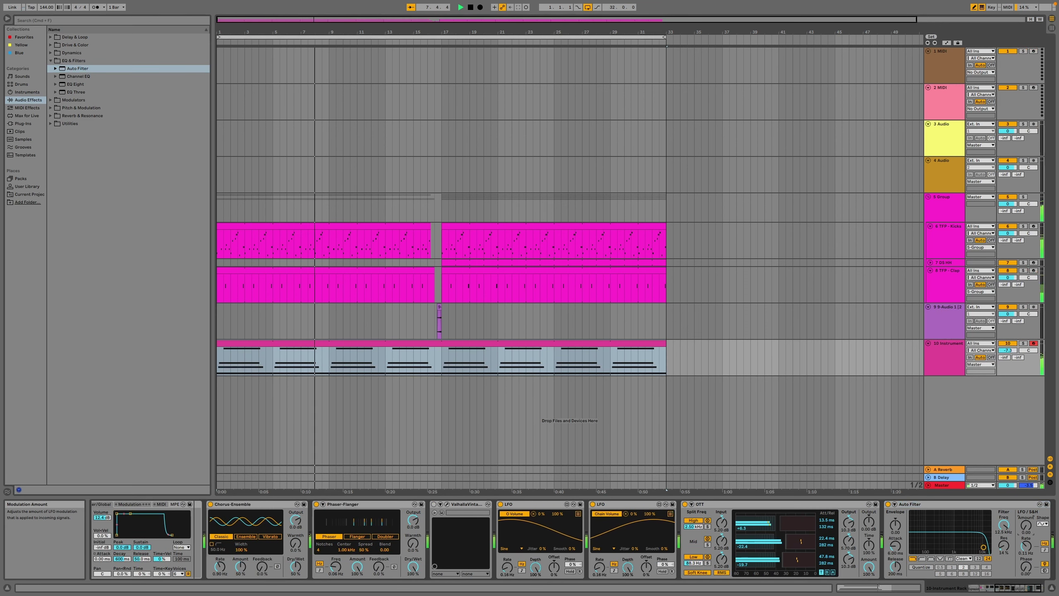
left_click_drag(1026, 526, 1026, 519)
left_click(1043, 523)
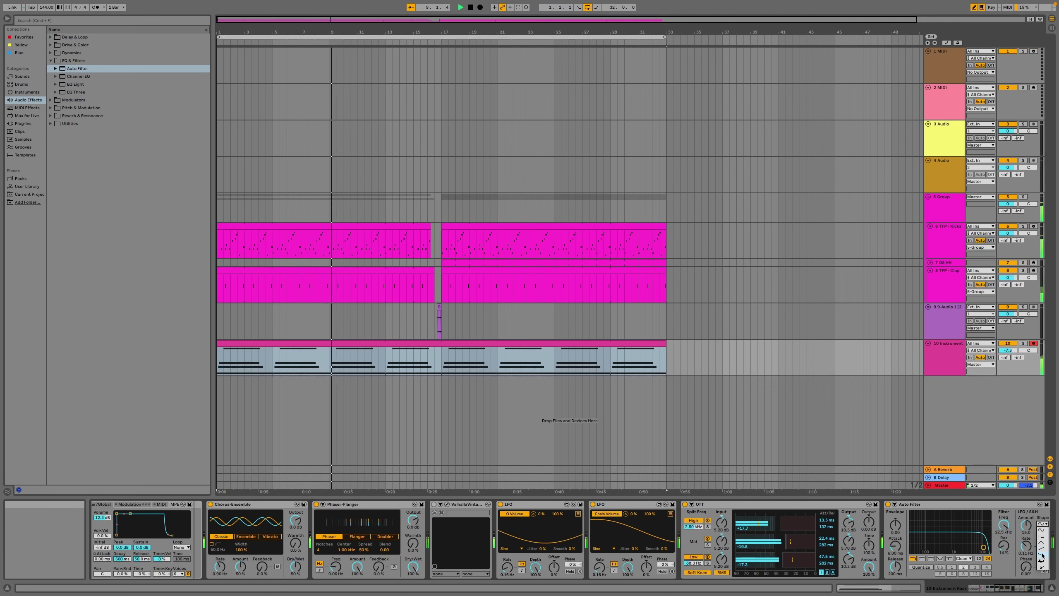
left_click(1042, 555)
left_click_drag(984, 548, 949, 538)
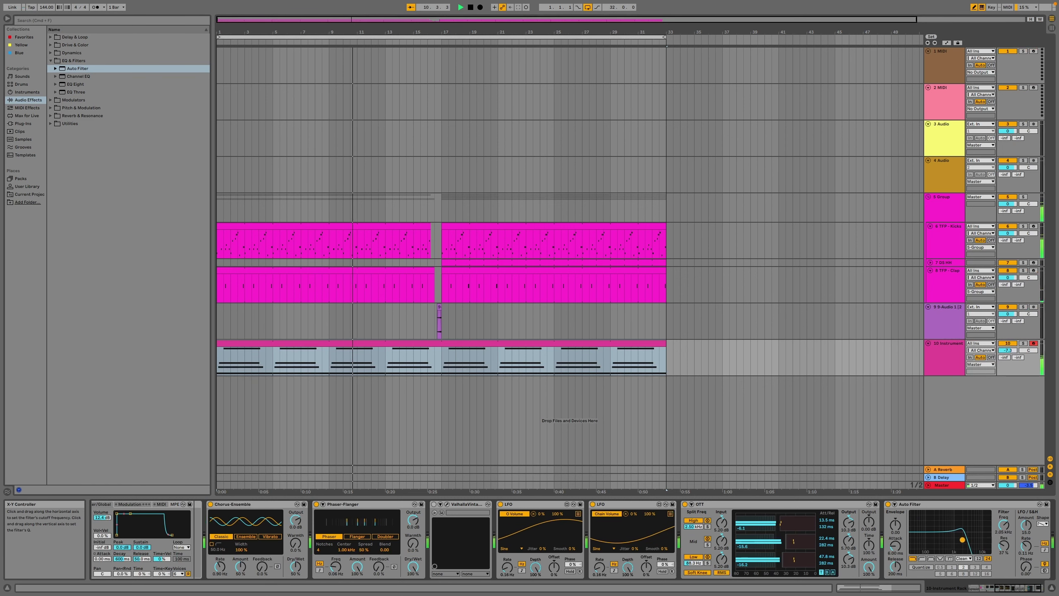
left_click(1045, 550)
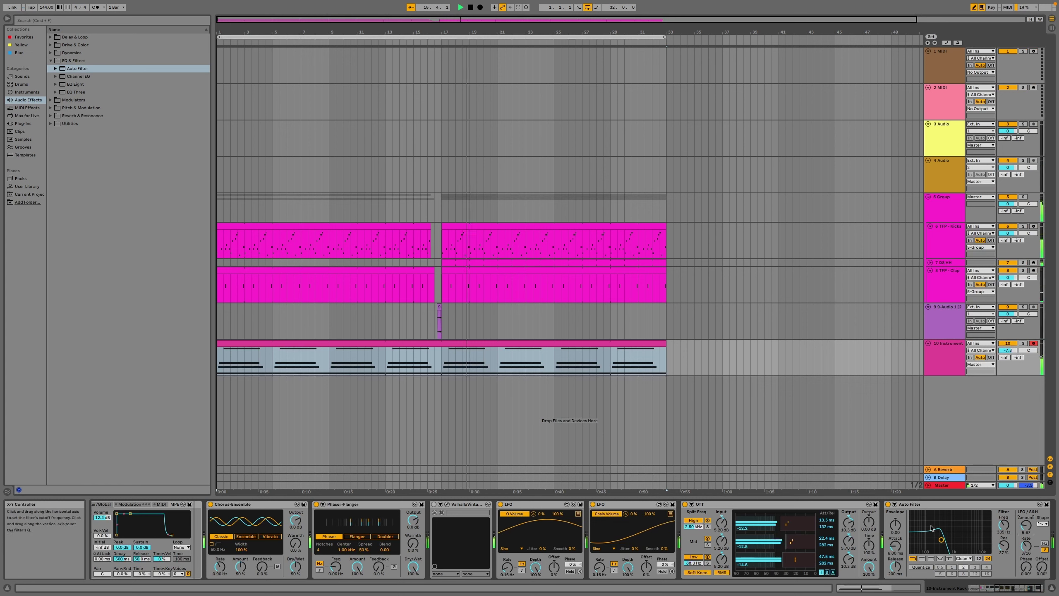
Group the Auto Filter into an Audio Effect Rack and create a second, empty chain at reduced volume.
left_click(917, 505)
key("super+g")
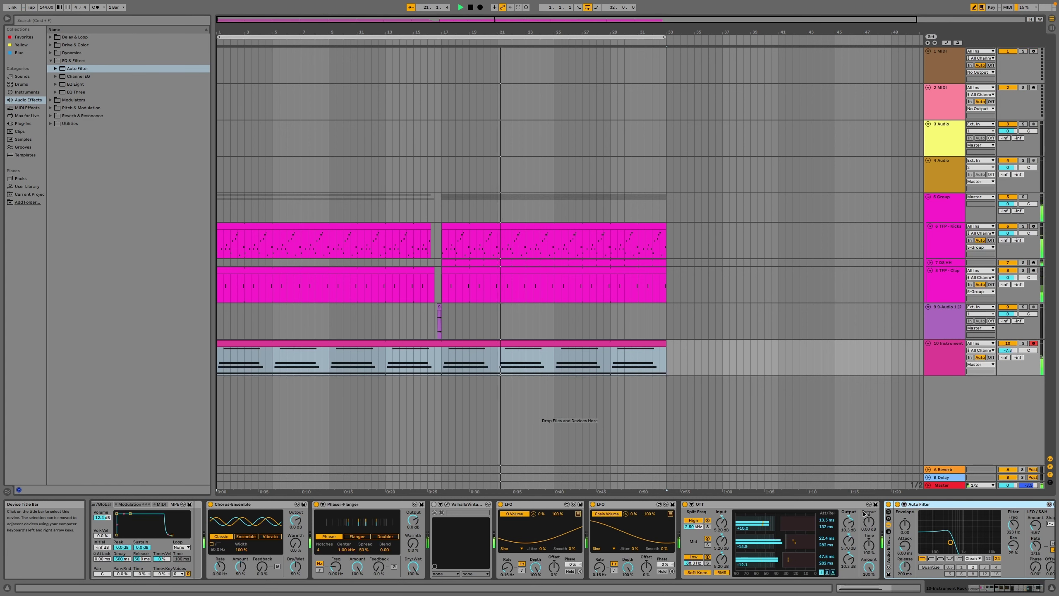
left_click(889, 534)
right_click(911, 537)
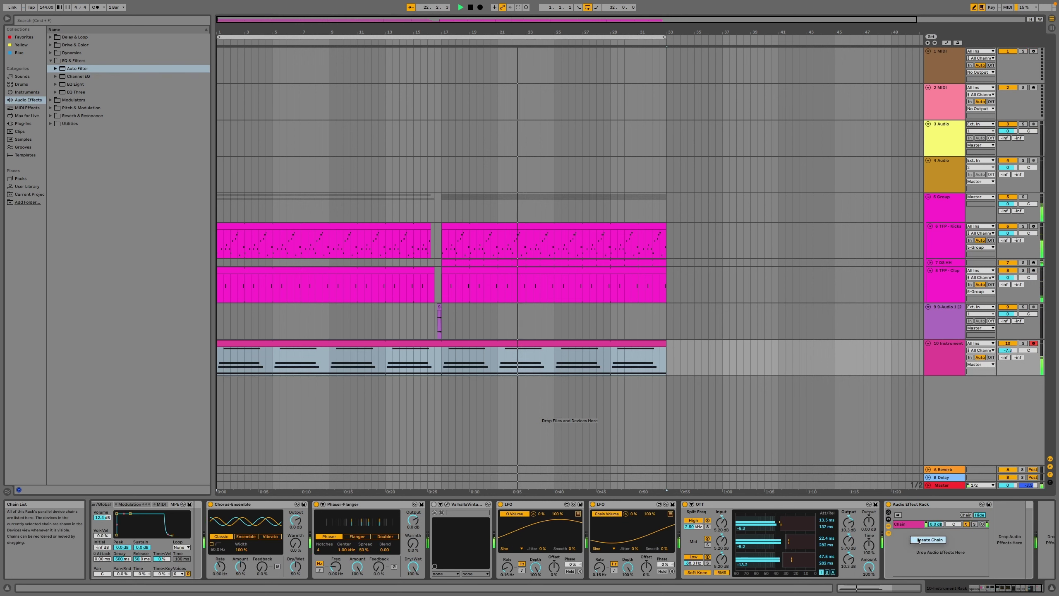
left_click(919, 540)
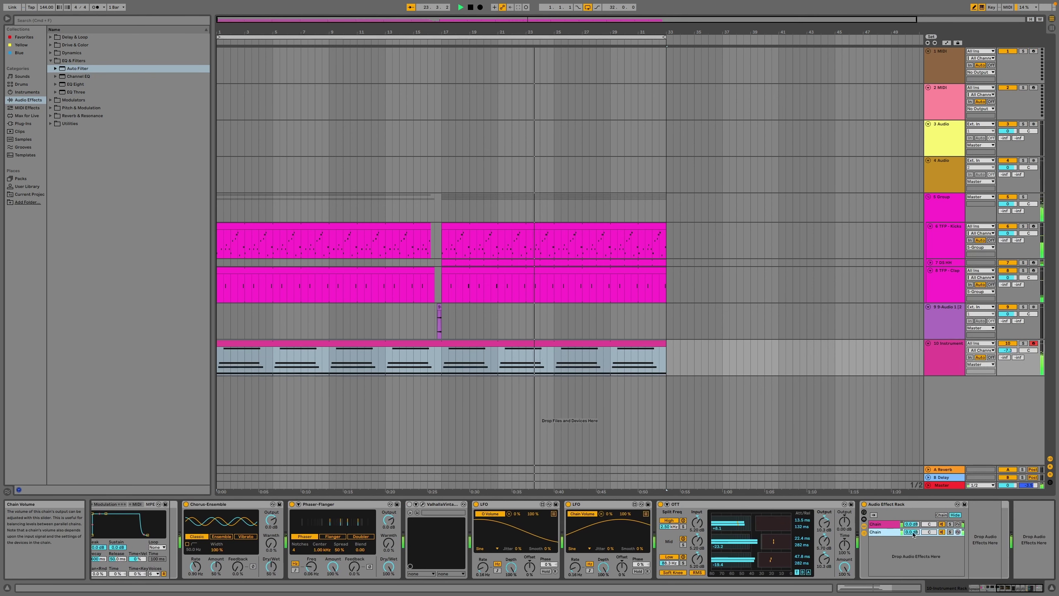
left_click_drag(914, 535, 913, 536)
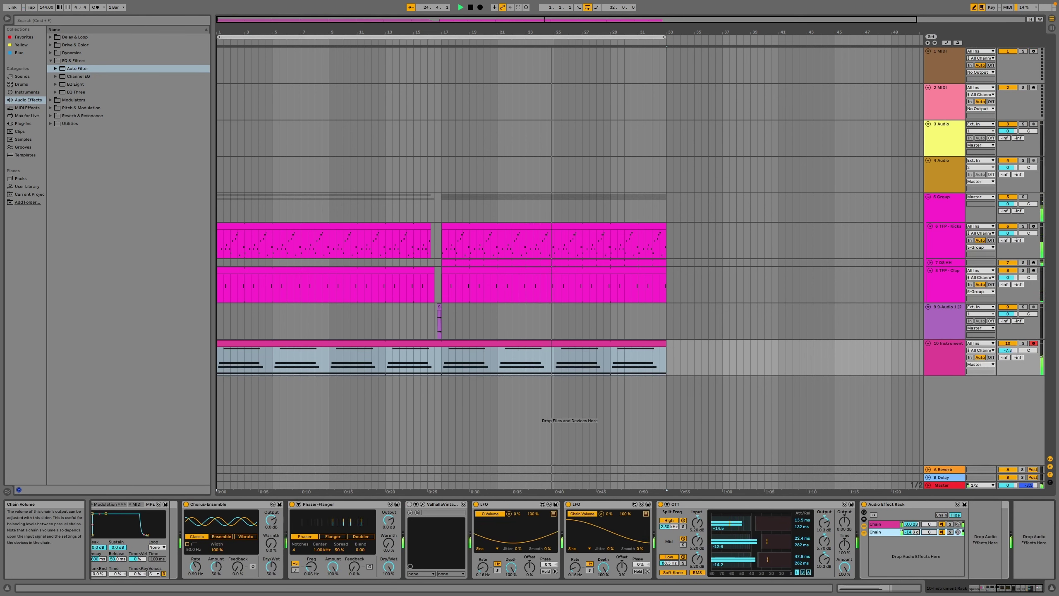
Switch the Auto Filter in the rack's first chain to band-pass and lower its cutoff slightly.
left_click(881, 527)
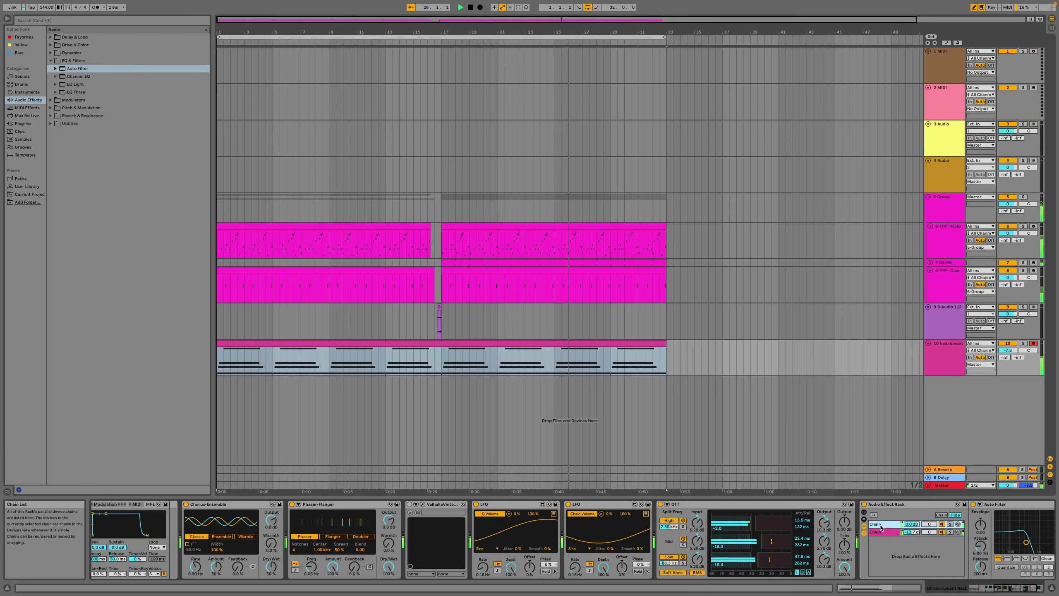
scroll(874, 566, "right", 3)
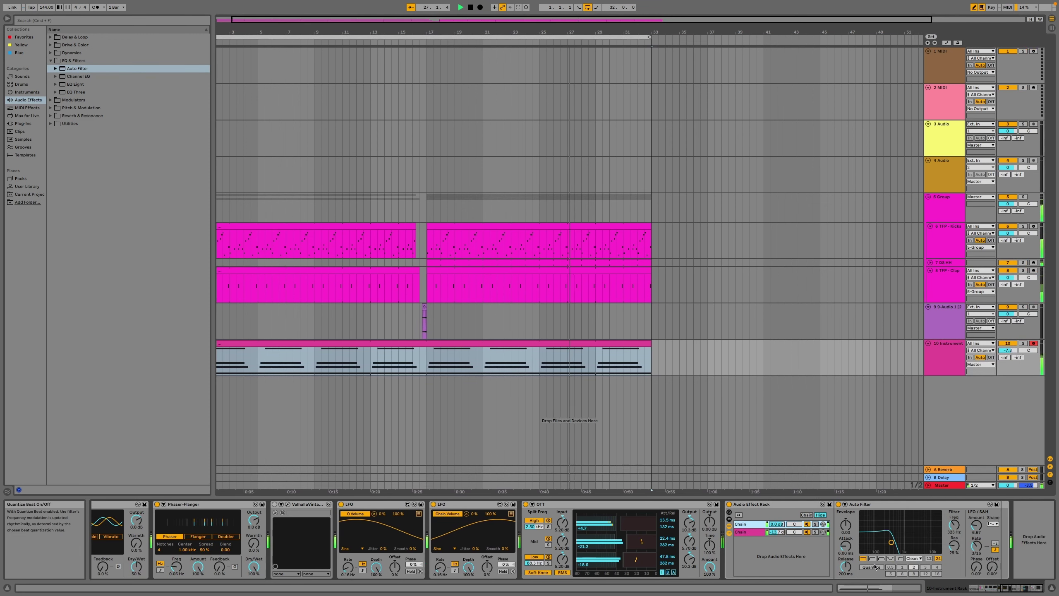
left_click(882, 558)
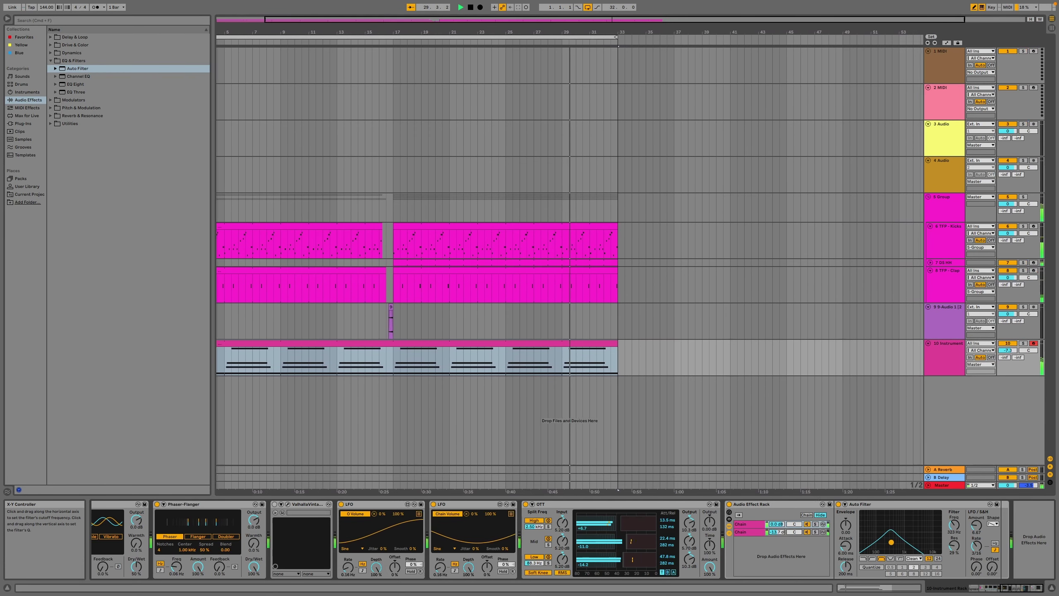
left_click_drag(891, 542, 889, 543)
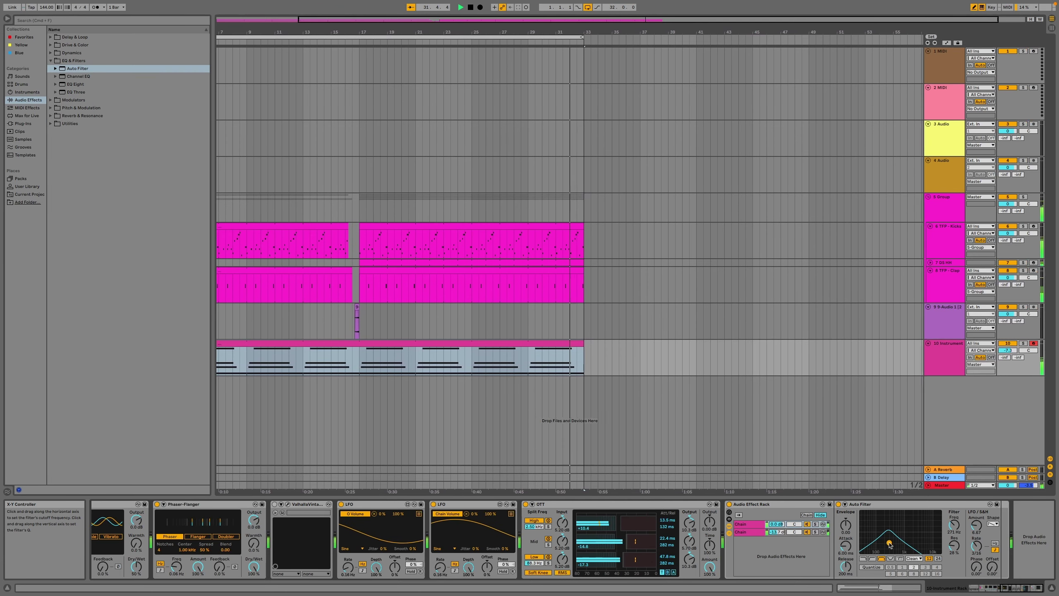
Solo the Instrument Rack track and delete the Audio Effect Rack containing the Auto Filter.
left_click(1024, 345)
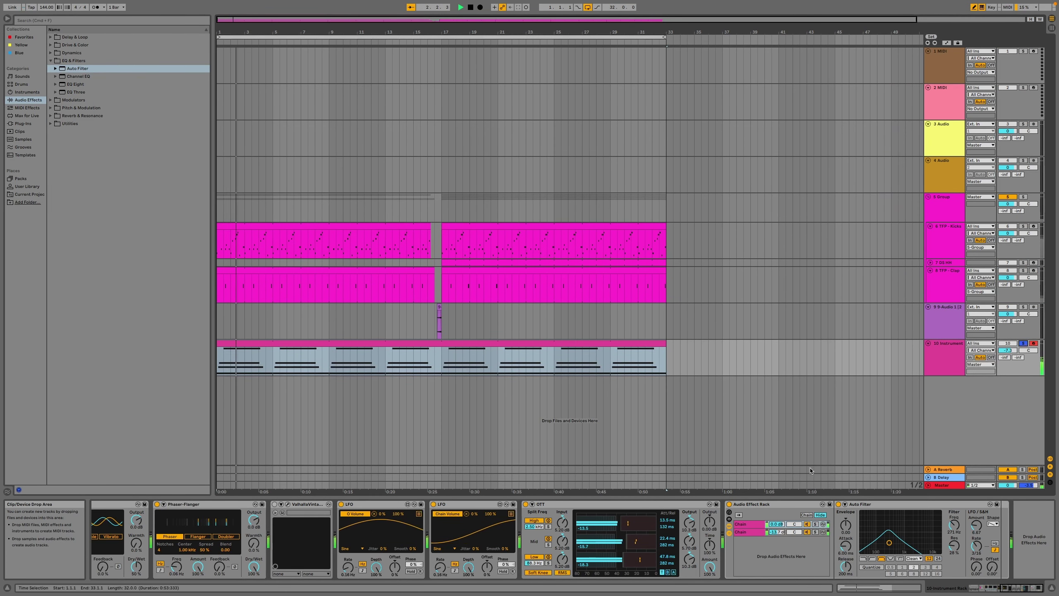
left_click(756, 505)
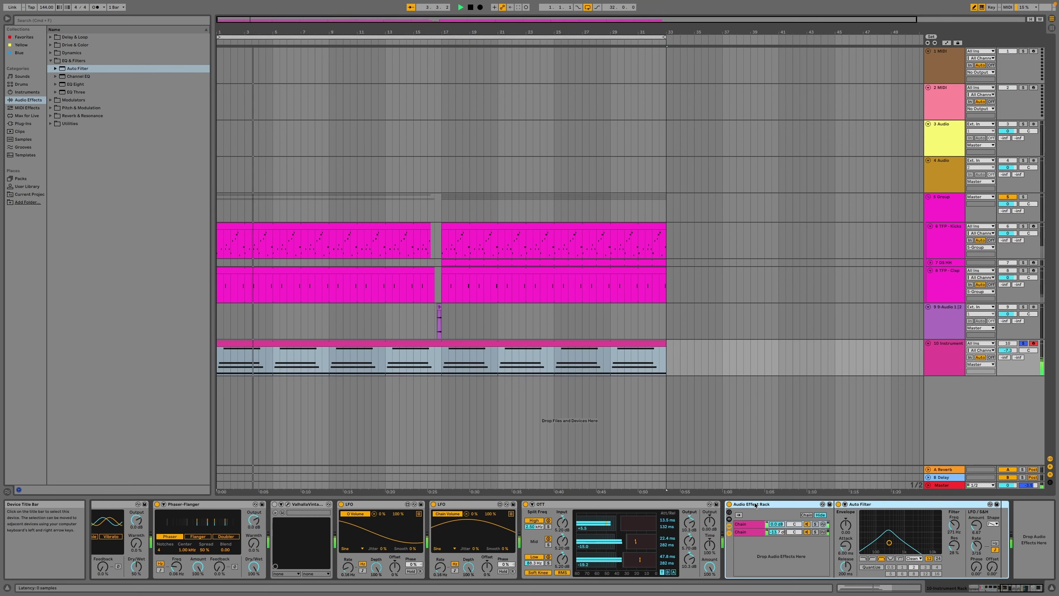
key("Delete")
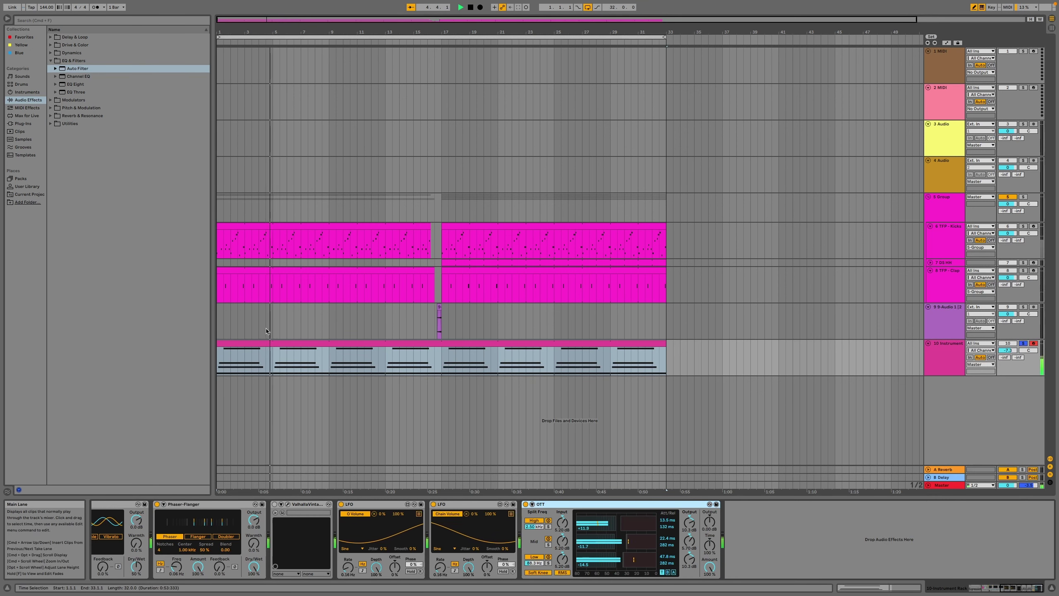
Add an EQ Eight after OTT with a low cut at about 130 Hz and a high cut at about 4 kHz.
double_click(75, 84)
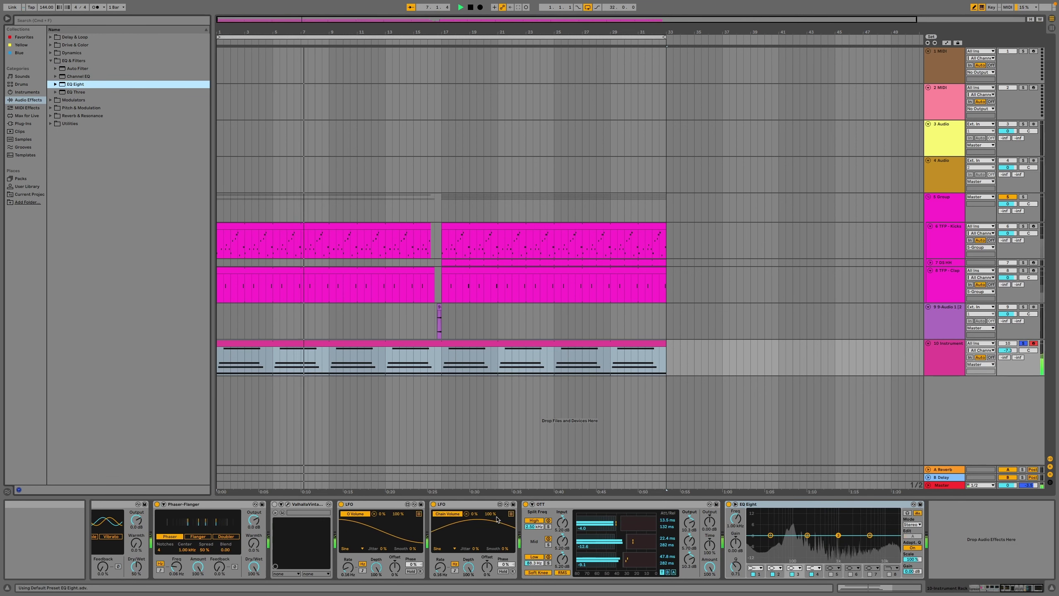
left_click(771, 536)
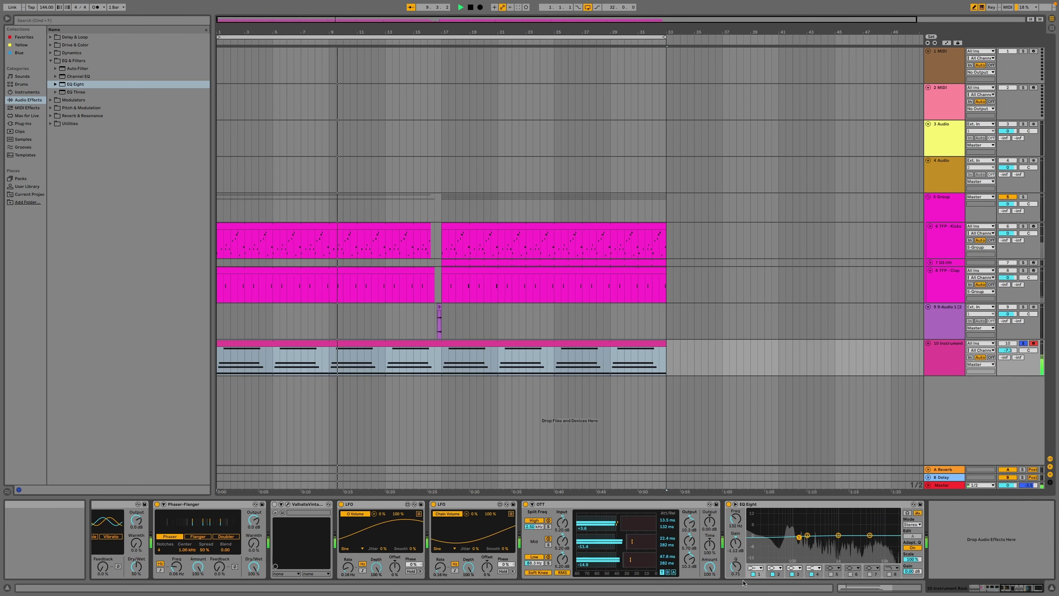
left_click(755, 568)
left_click(759, 526)
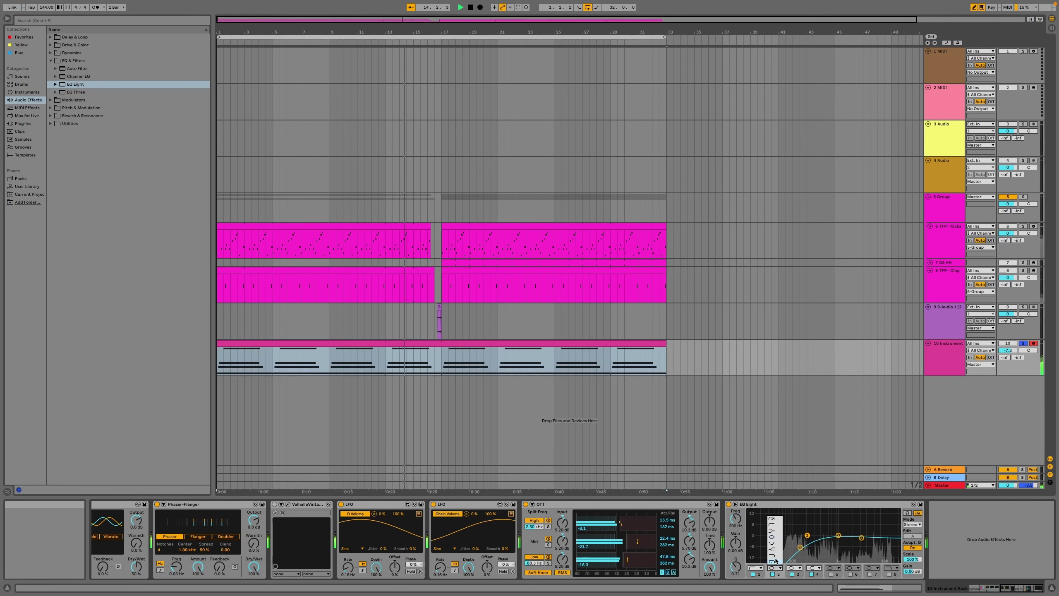
left_click(776, 557)
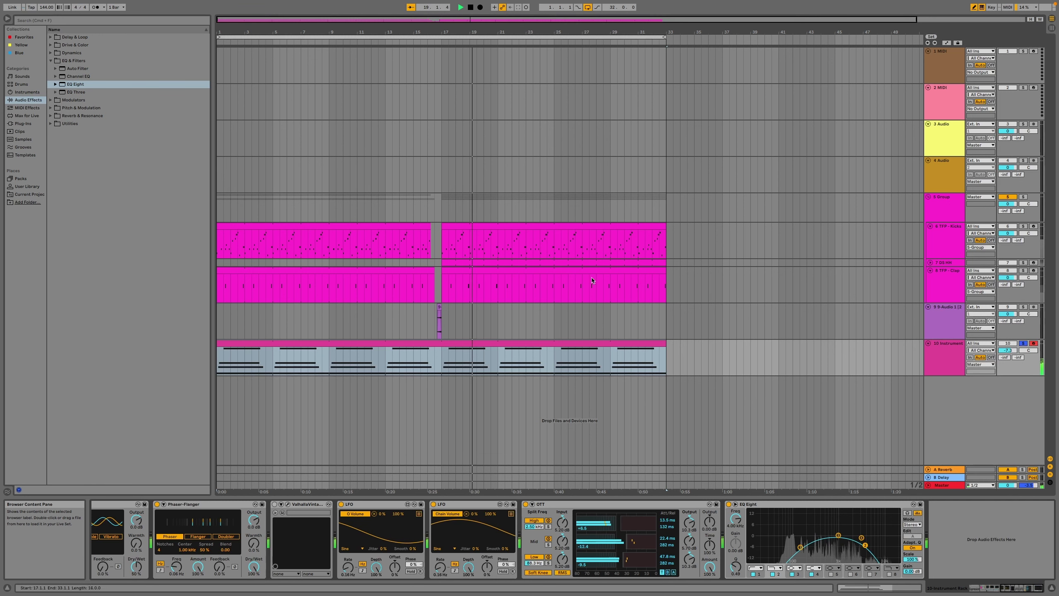
Unsolo the Instrument Rack track to hear the synth together with the kick and clap tracks.
left_click(1021, 345)
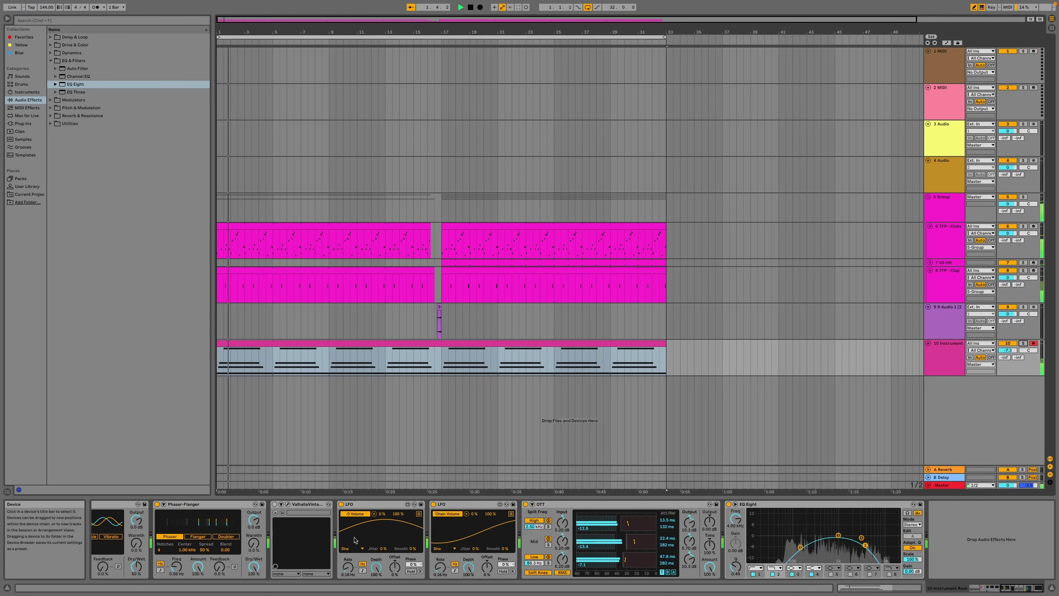
scroll(330, 537, "left", 5)
scroll(330, 538, "left", 5)
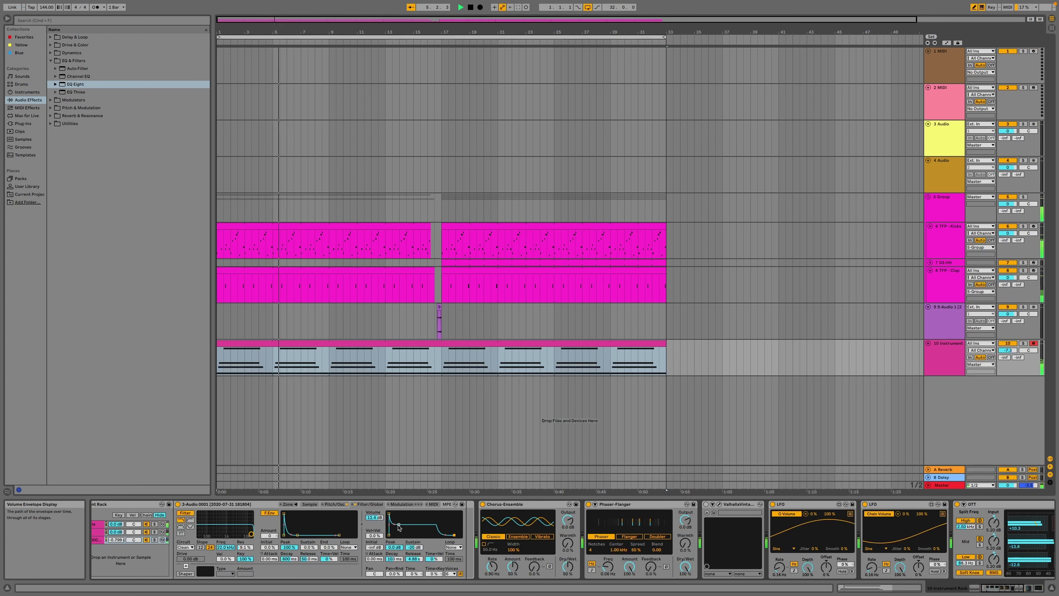
Reshape the amp envelope of the rack's Wavetable chain to about 172 ms decay, -25 dB sustain and 20 s release, and audition it from the start.
scroll(321, 535, "left", 3)
scroll(321, 536, "left", 2)
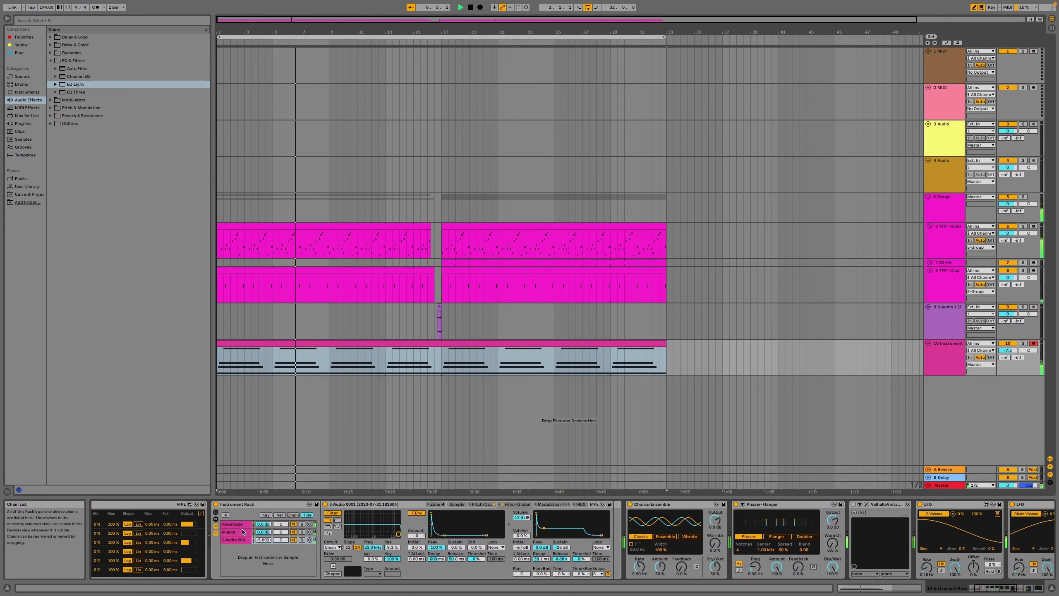
left_click(229, 532)
left_click(502, 524)
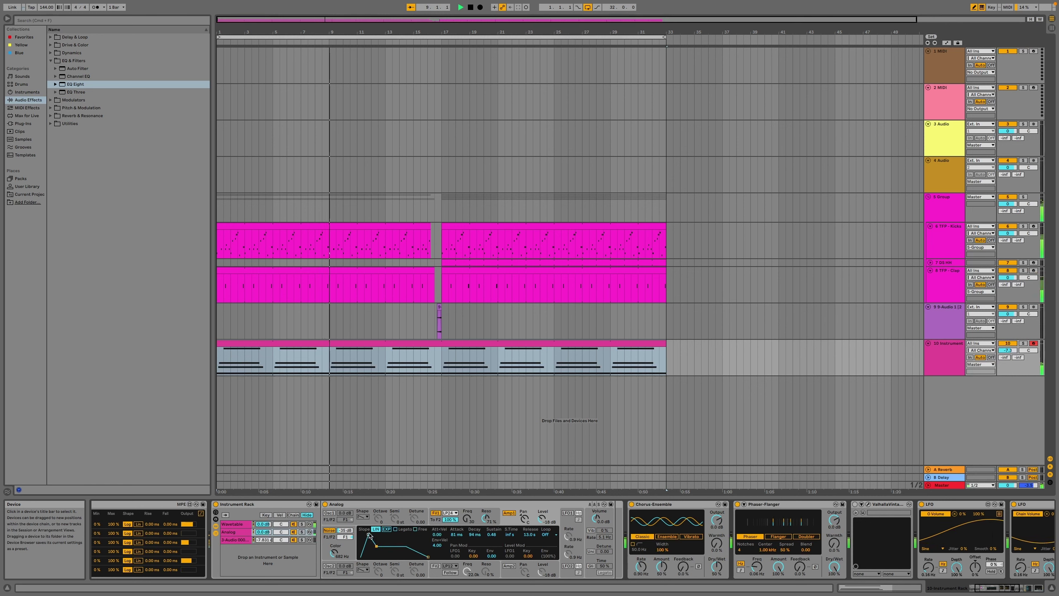
left_click(240, 525)
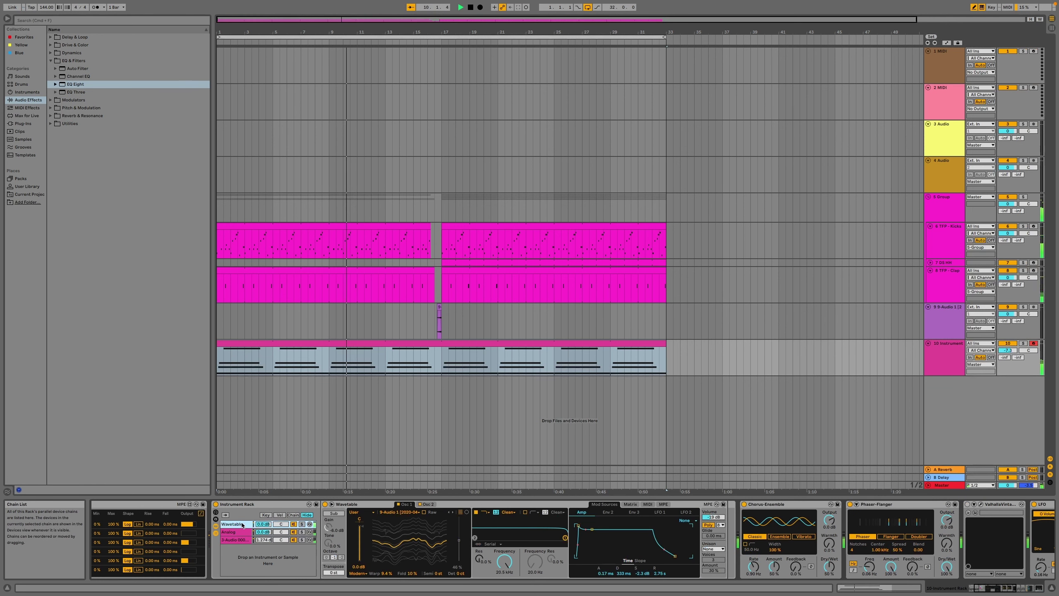
left_click_drag(591, 529, 588, 549)
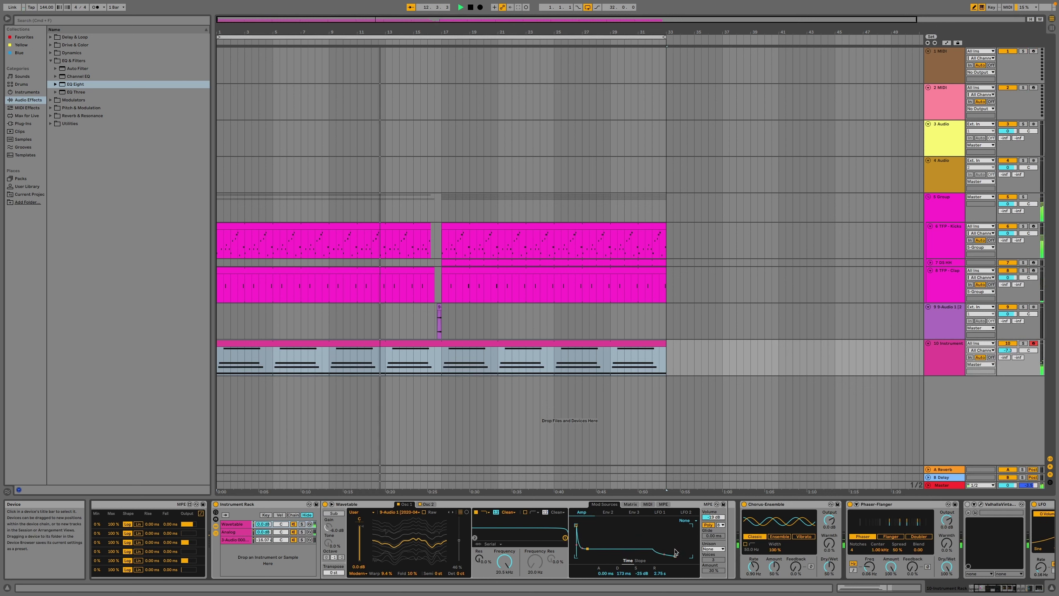
left_click_drag(676, 556, 691, 557)
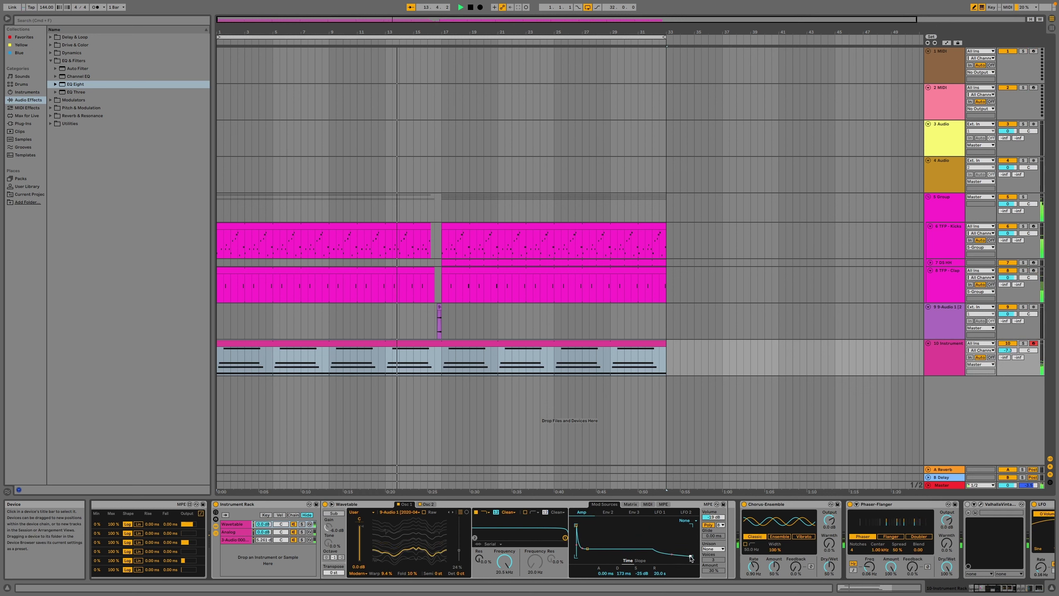
key("space")
key("space")
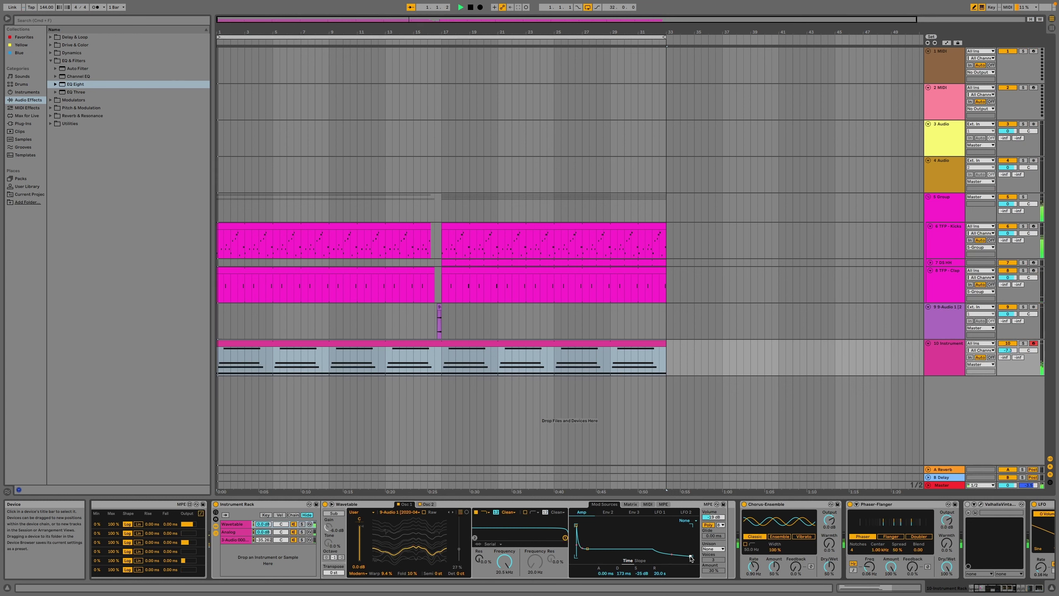
key("space")
key("space")
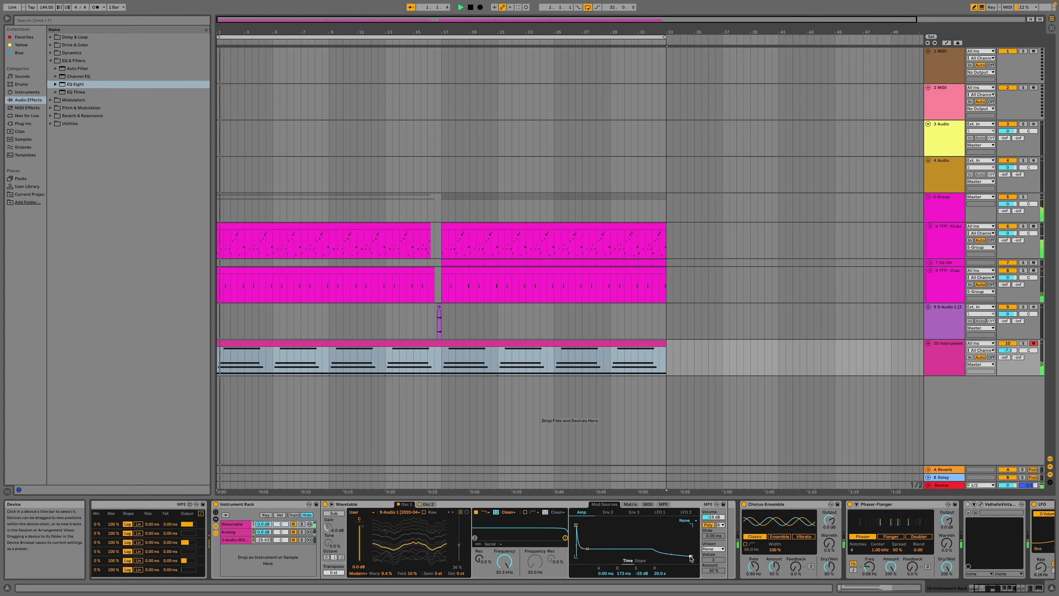
Reset the Instrument Rack track's volume to 0 dB and solo the track.
left_click(246, 343)
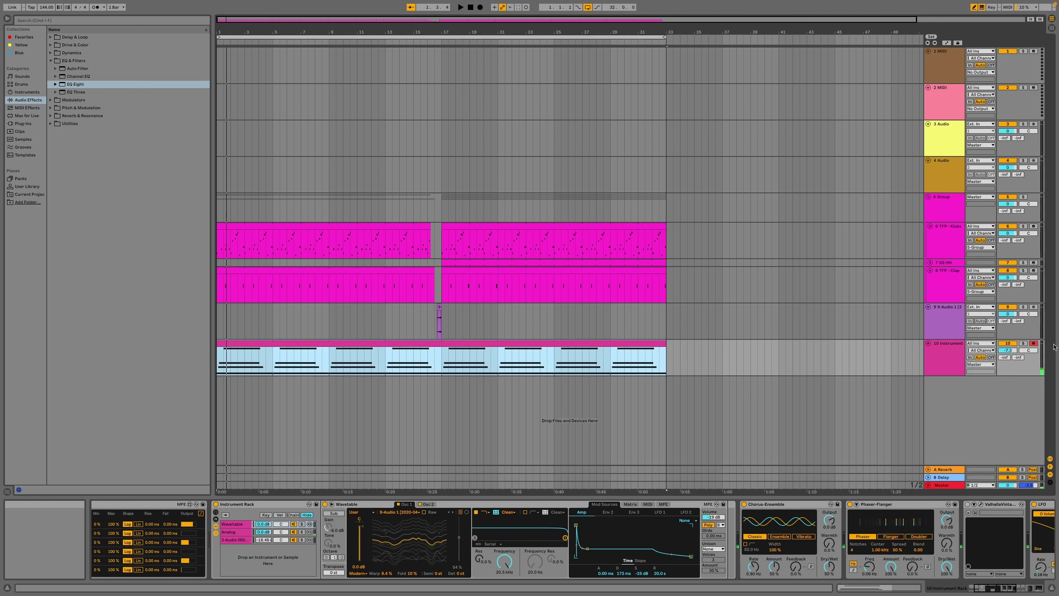
left_click(1008, 350)
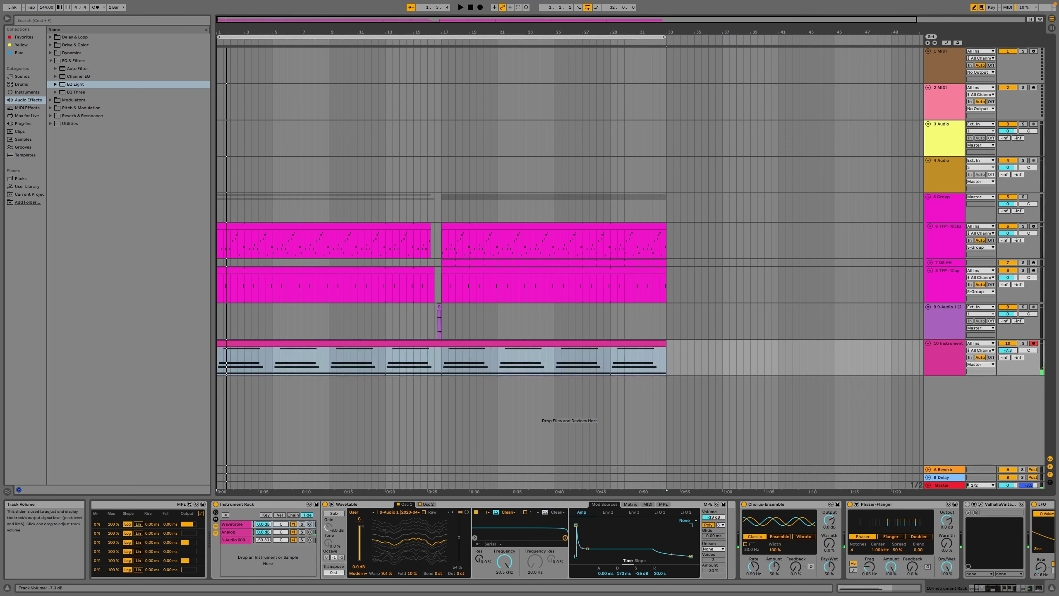
left_click(1024, 343)
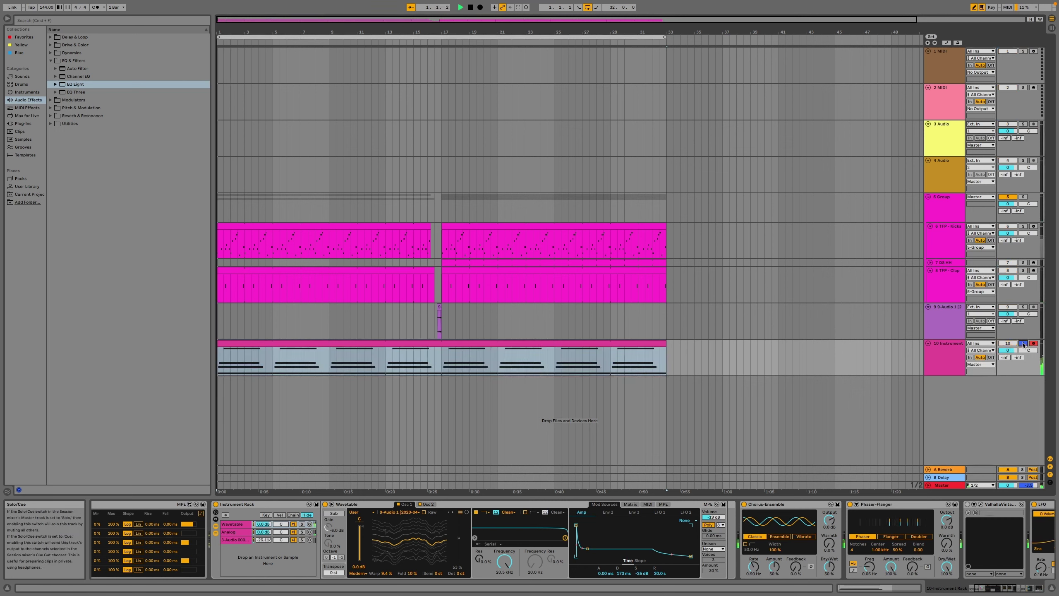
Open the Instrument Rack clip's notes and add short 1/16 notes F#2 and A#2 at 1.3 above the long D#2 note.
double_click(536, 371)
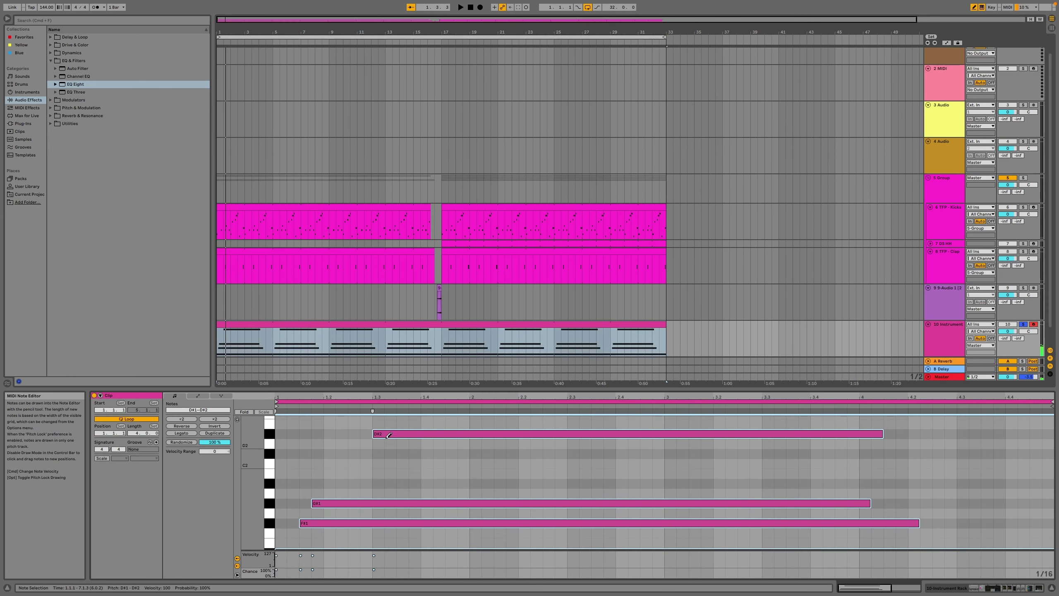
scroll(388, 435, "up", 2)
left_click(378, 431)
key("space")
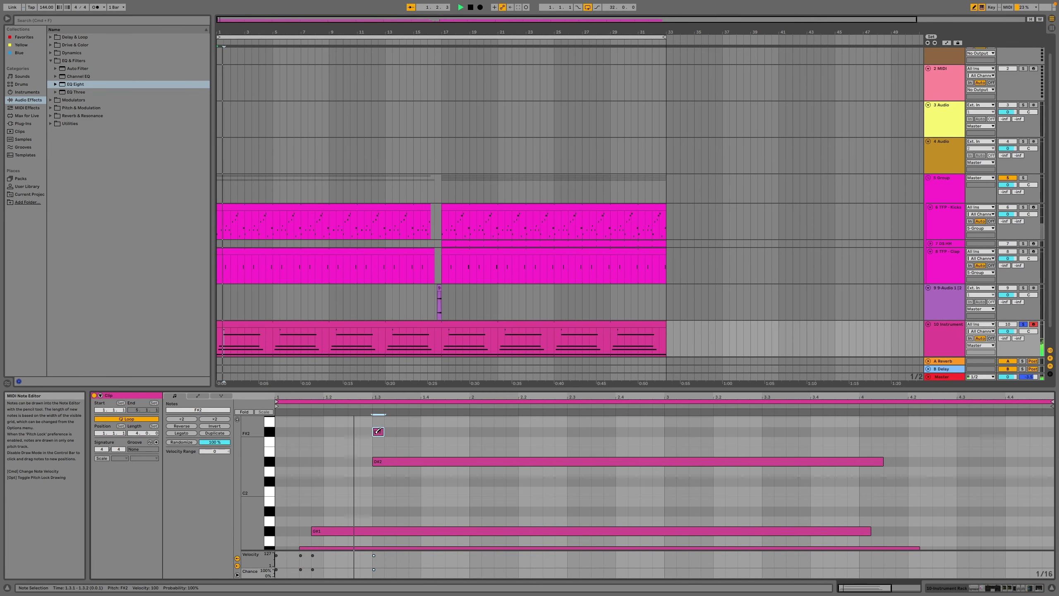
key("space")
scroll(378, 432, "up", 2)
left_click(376, 424)
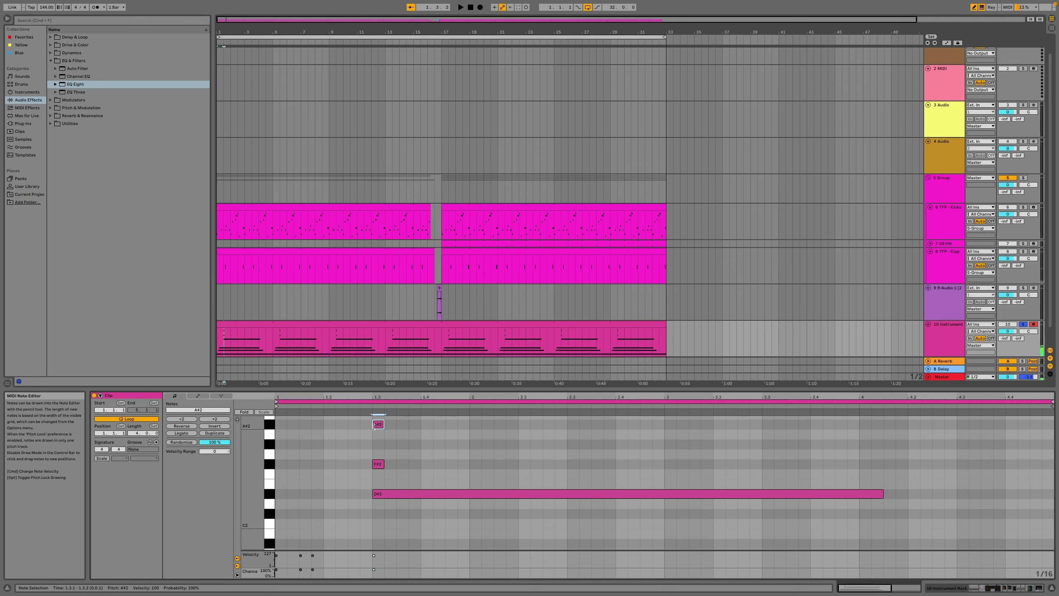
key("space")
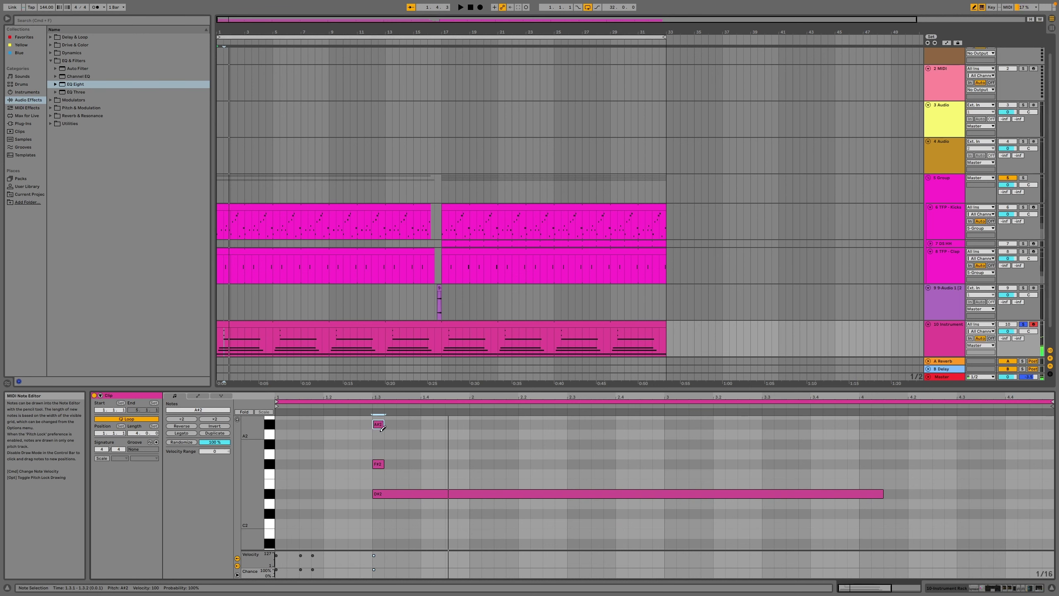
Try A2 in place of the short A#2 and G2 in place of the short F#2 at 1.3, and restore both original pitches.
left_click(378, 424)
key("space")
left_click(377, 435)
key("space")
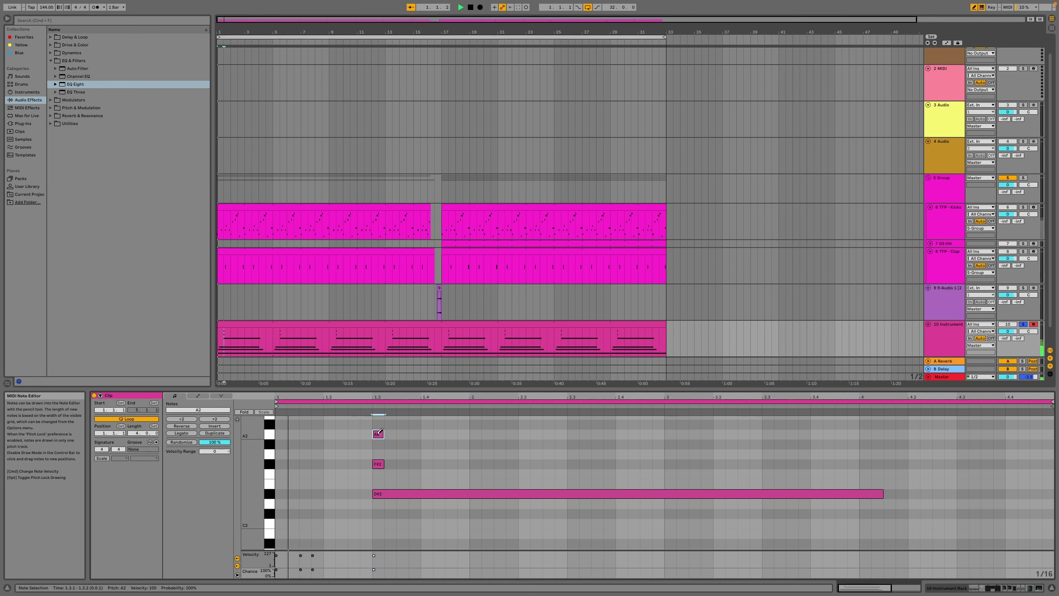
left_click_drag(380, 433, 379, 423)
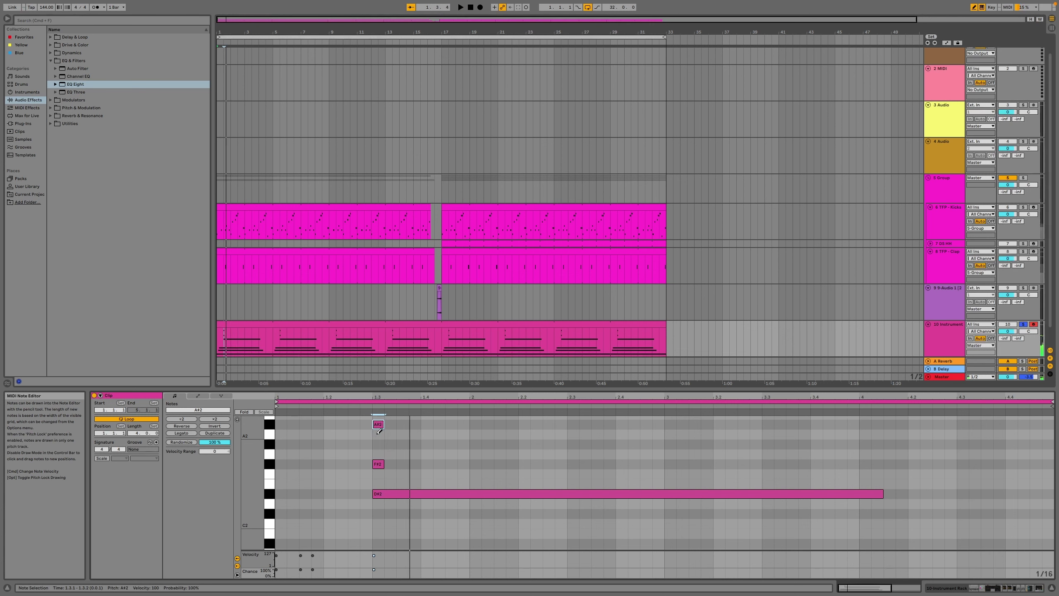
left_click(379, 464)
key("space")
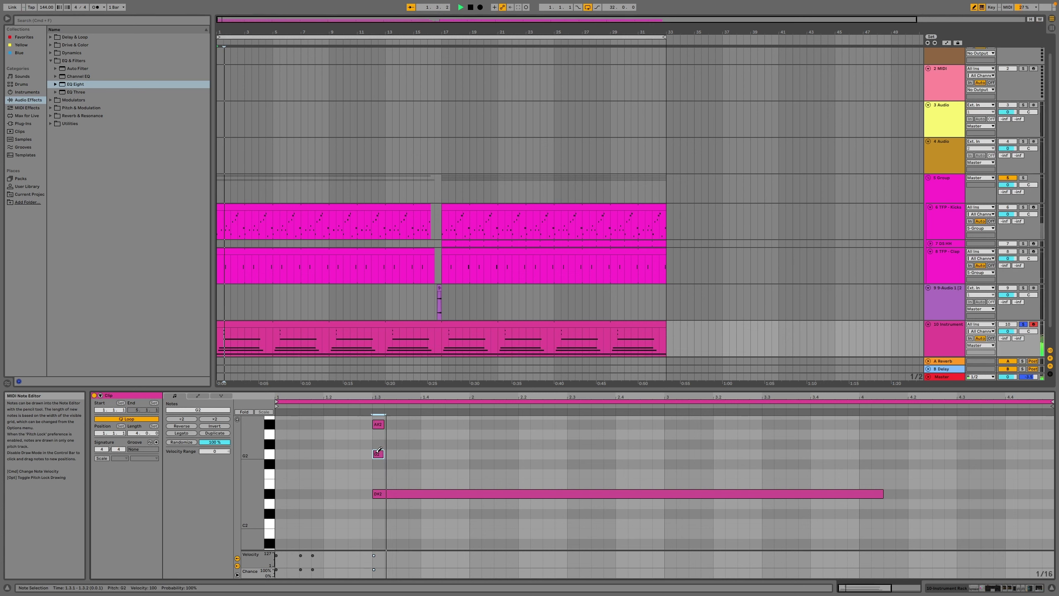
left_click(379, 454)
key("space")
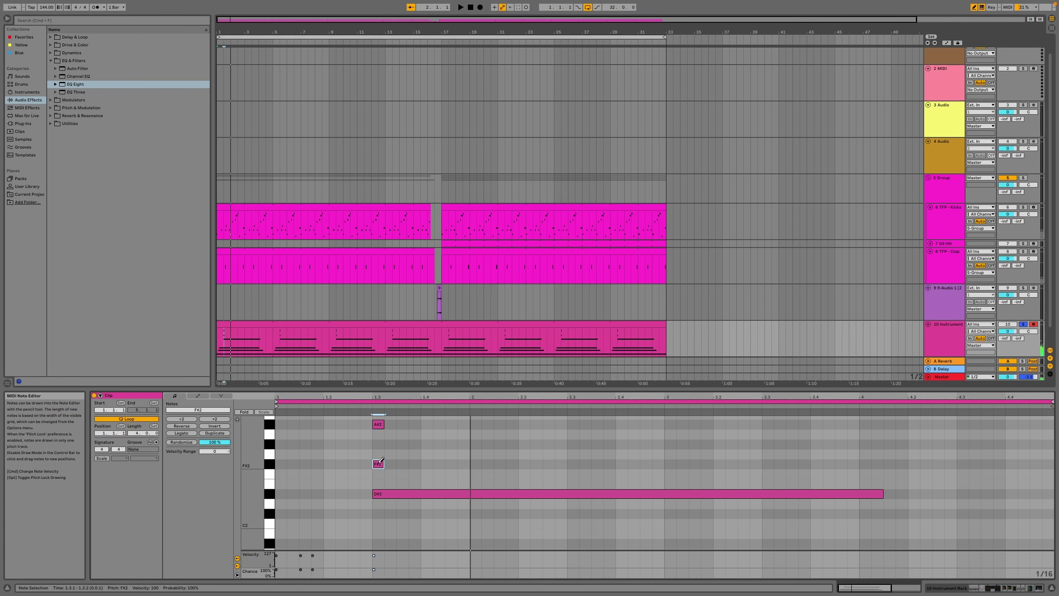
Add a short C#3 note at 1.3 on top of the F#2 and A#2 notes and play the clip.
scroll(385, 461, "up", 3)
left_click(379, 440)
key("space")
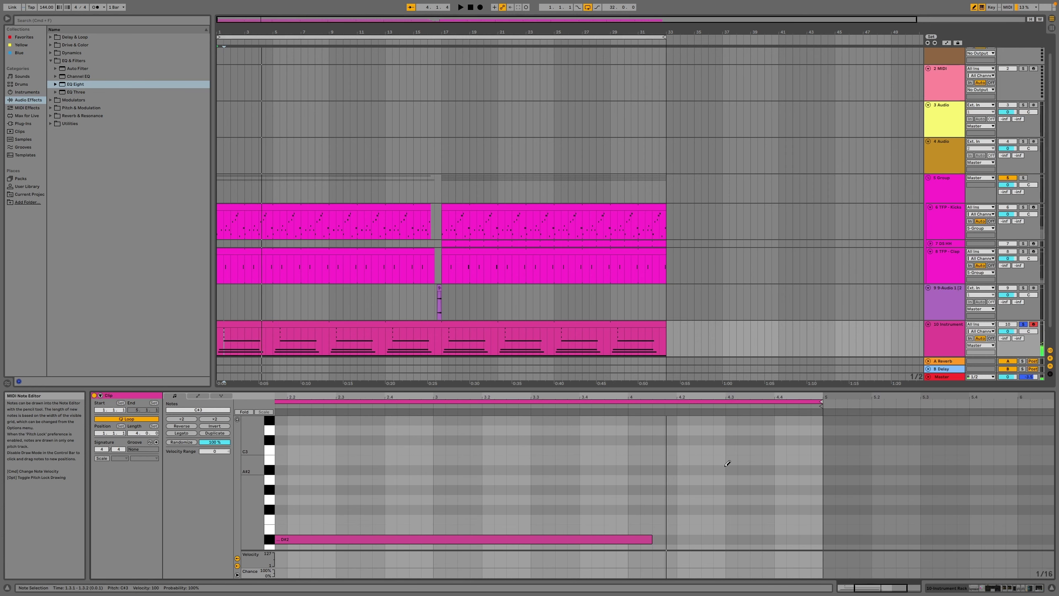
Add a short run at the end of bar 4 with A#2 at 4.3, F#3 at 4.3.3, D#3 at 4.4 and C#3 at 4.4.2.
scroll(754, 443, "up", 3)
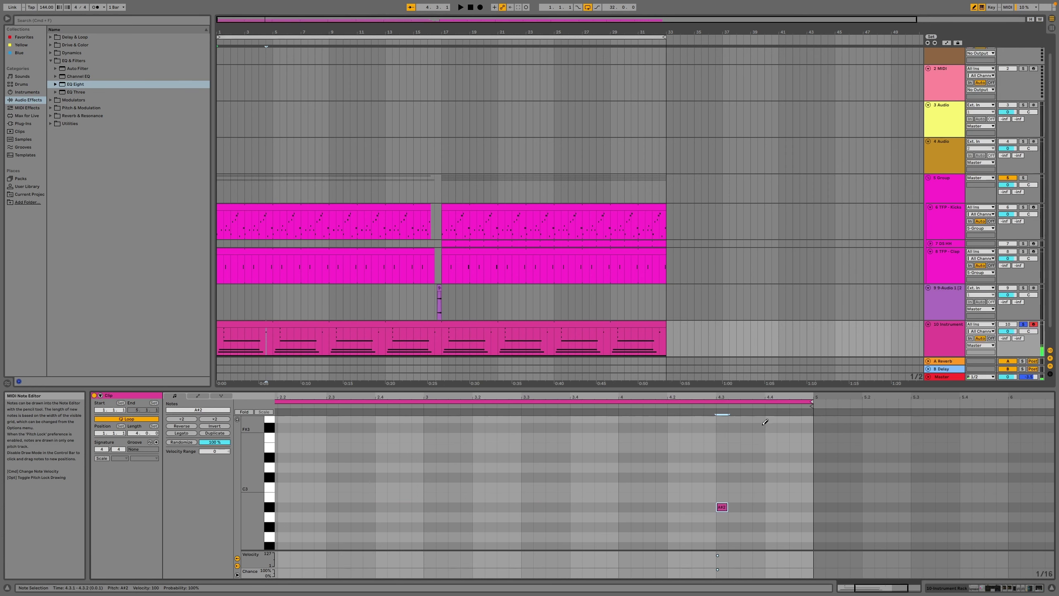
left_click(747, 429)
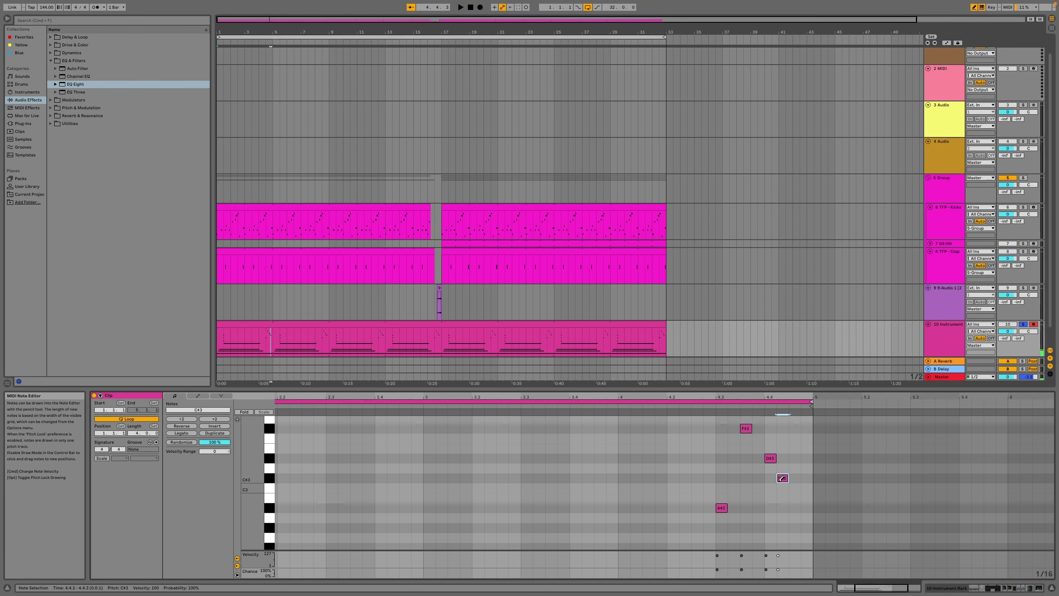
key("space")
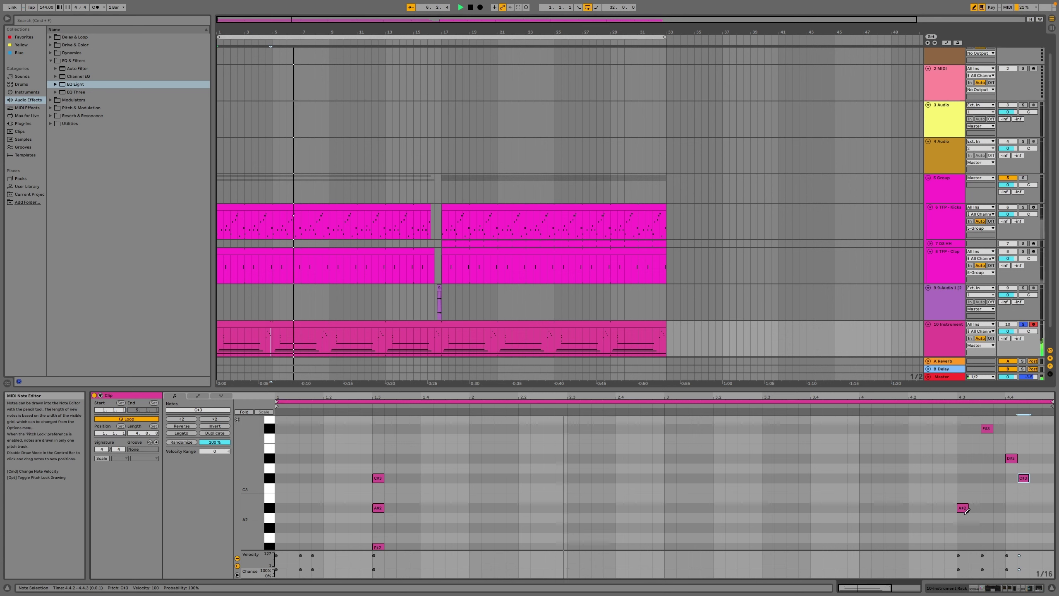
Raise the F#3 note at 4.3.3 to C#4, and replace the A#2 note at 4.3 with a G#2 note at 4.2.2.
left_click(987, 429)
scroll(950, 446, "up", 3)
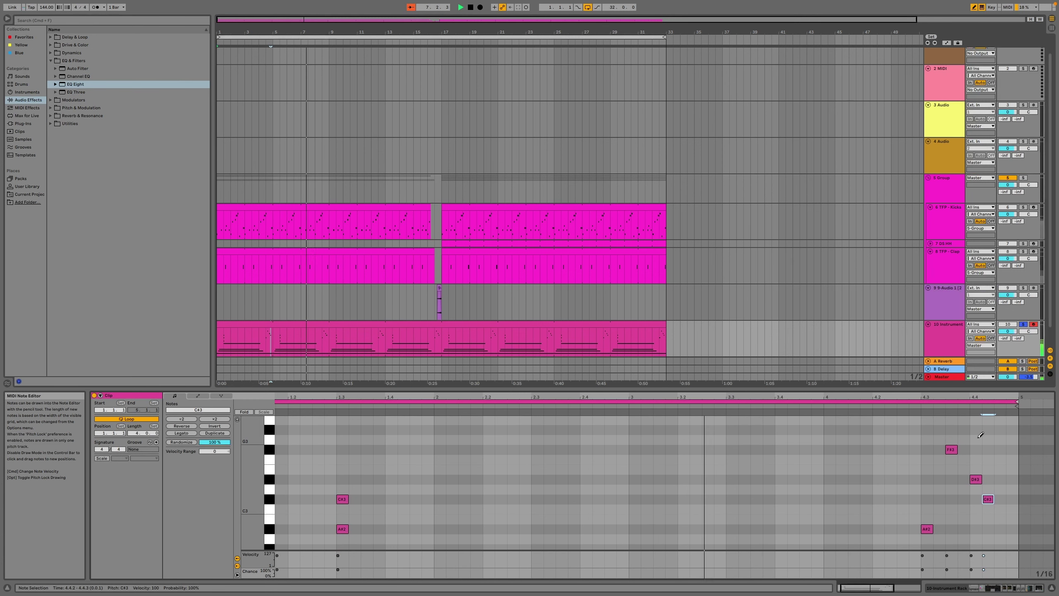
scroll(951, 447, "up", 2)
left_click(951, 447)
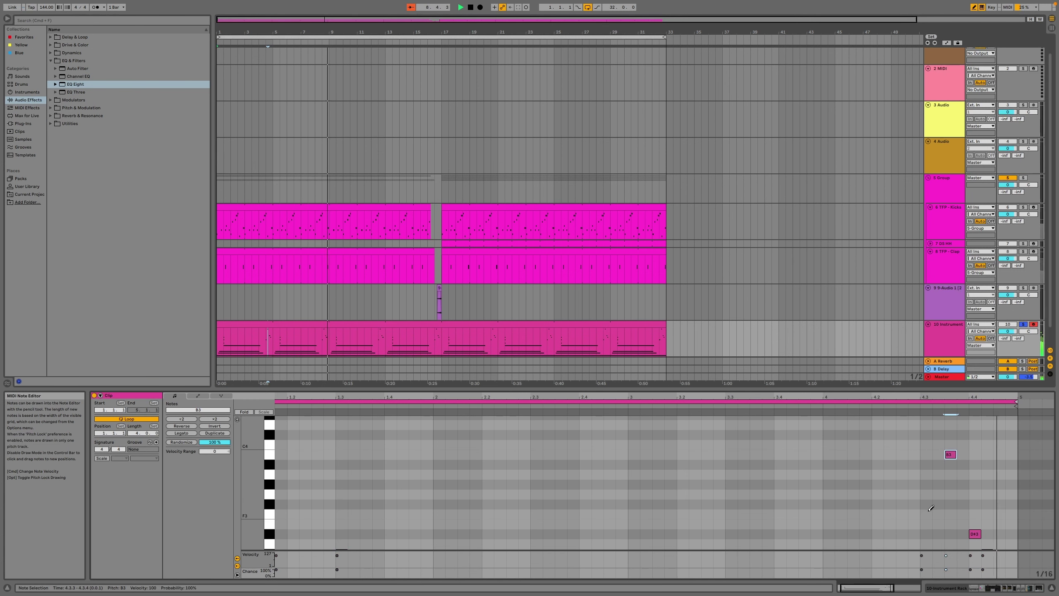
scroll(931, 508, "down", 2)
key("Up")
scroll(932, 508, "up", 3)
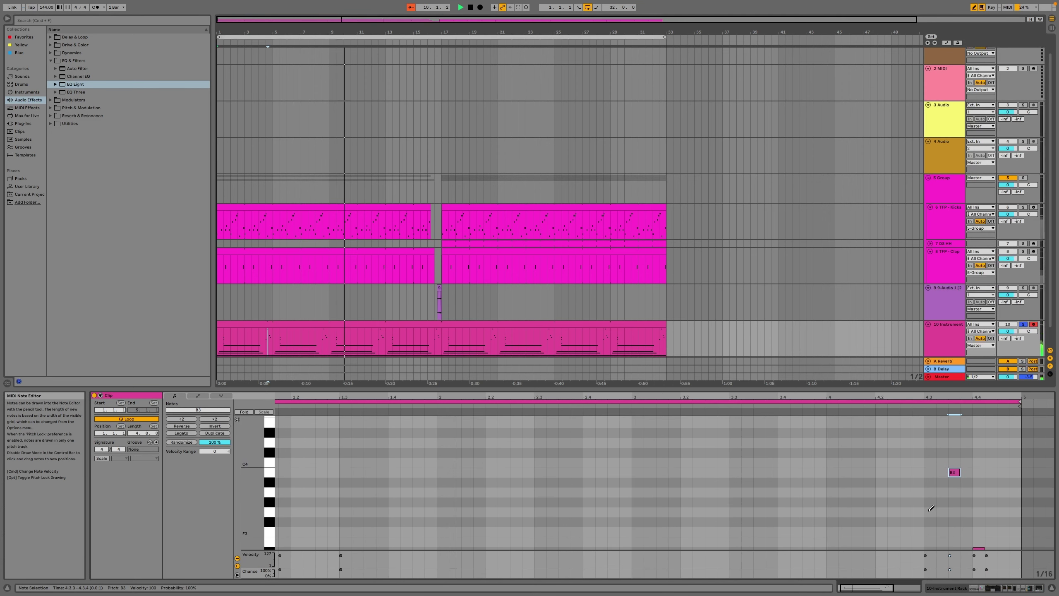
scroll(928, 499, "down", 8)
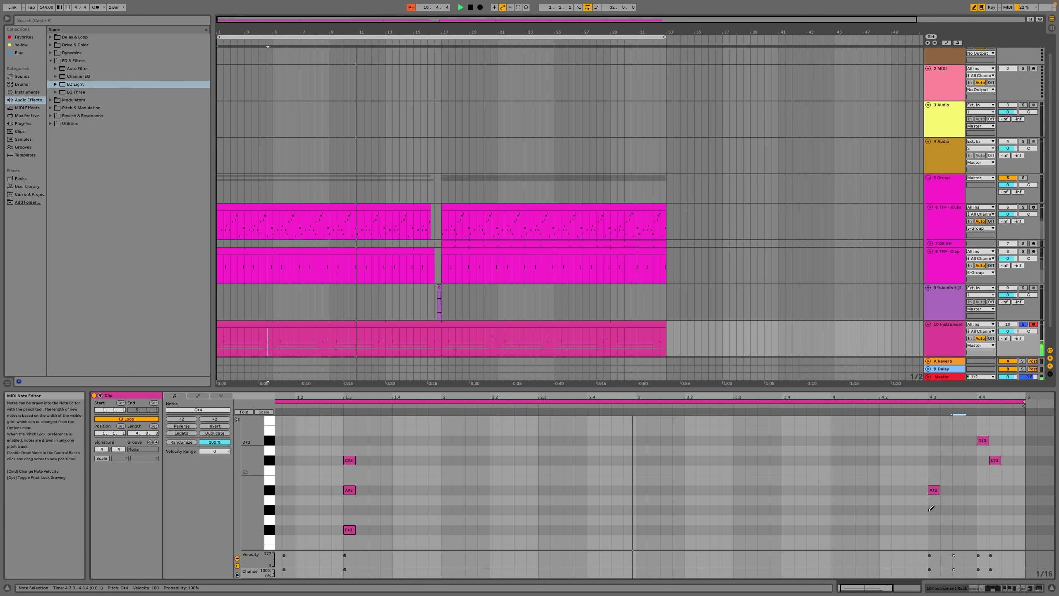
left_click(930, 490)
left_click(899, 510)
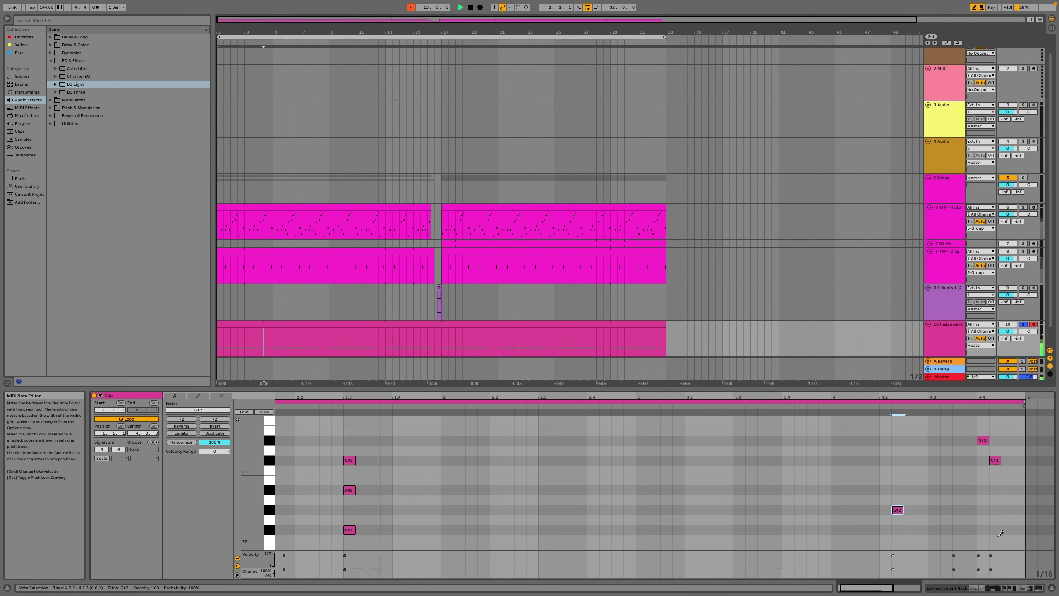
Add an Echo after the EQ Eight, unsync its delay times, shorten them to about 31.2 ms and raise the feedback.
key("shift+Tab")
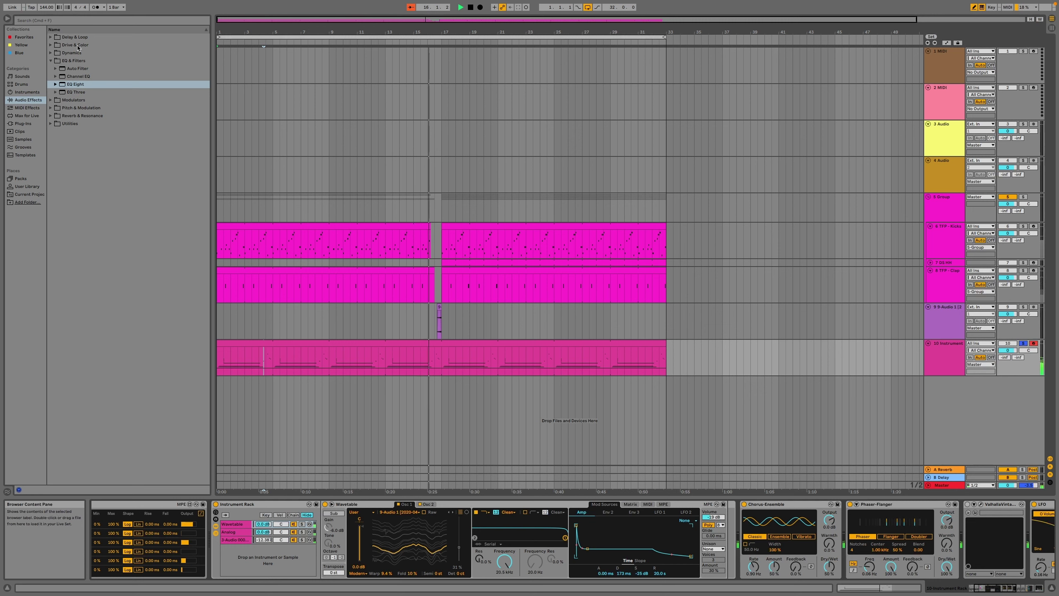
left_click(52, 38)
double_click(72, 60)
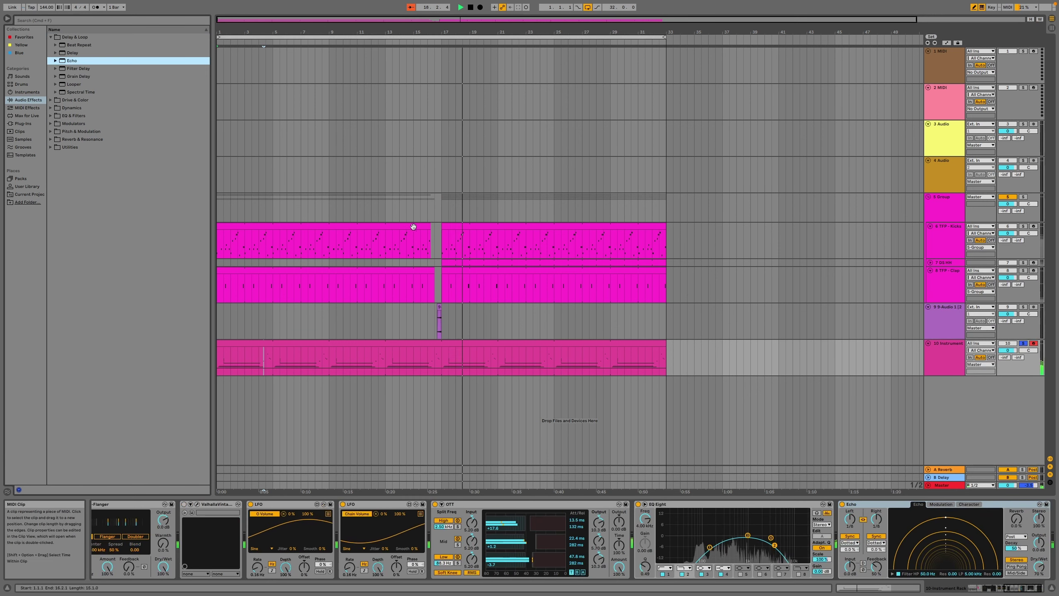
left_click(877, 536)
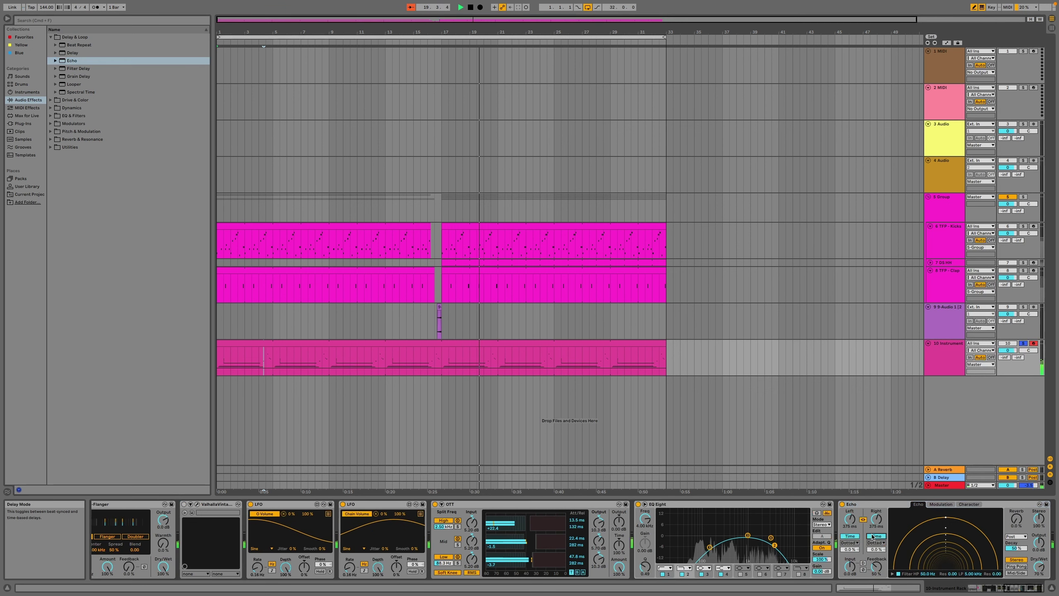
left_click_drag(876, 527, 878, 567)
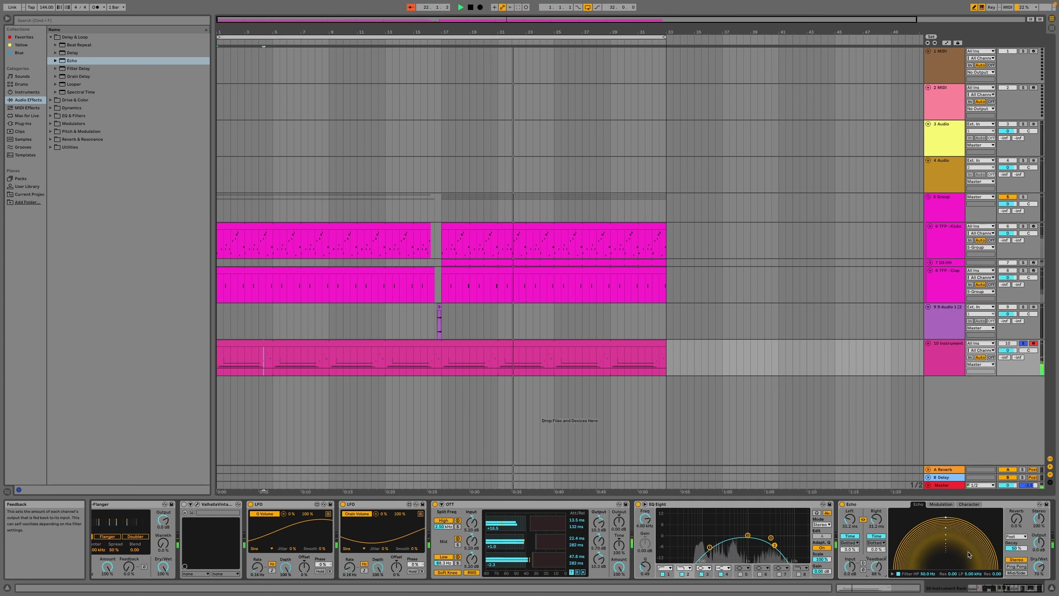
Try Echo's Ping Pong and Mid/Side channel modes, and return it to Stereo.
left_click(1021, 568)
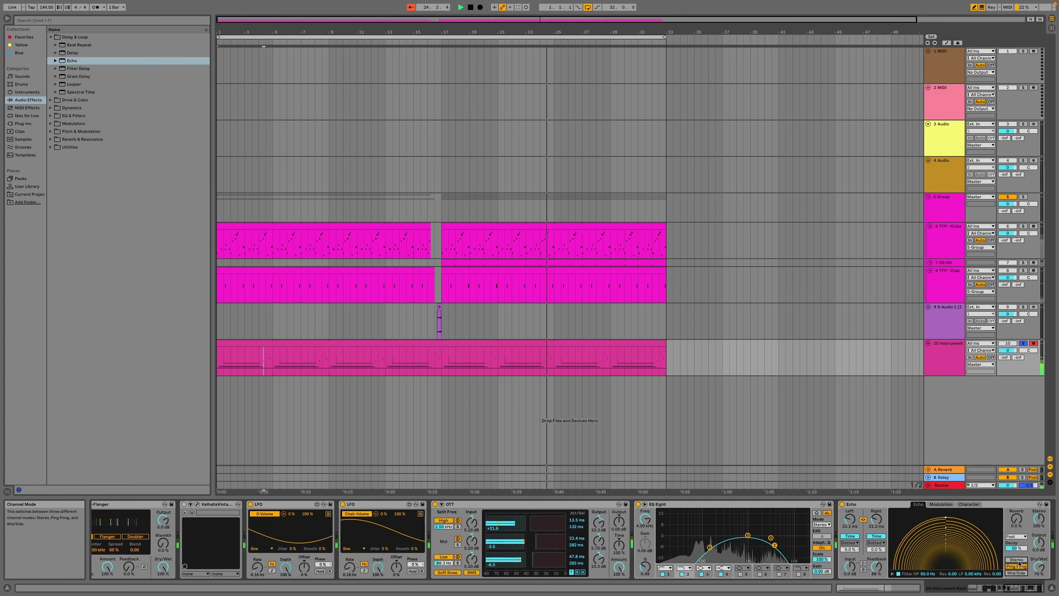
left_click(1020, 562)
left_click(1017, 573)
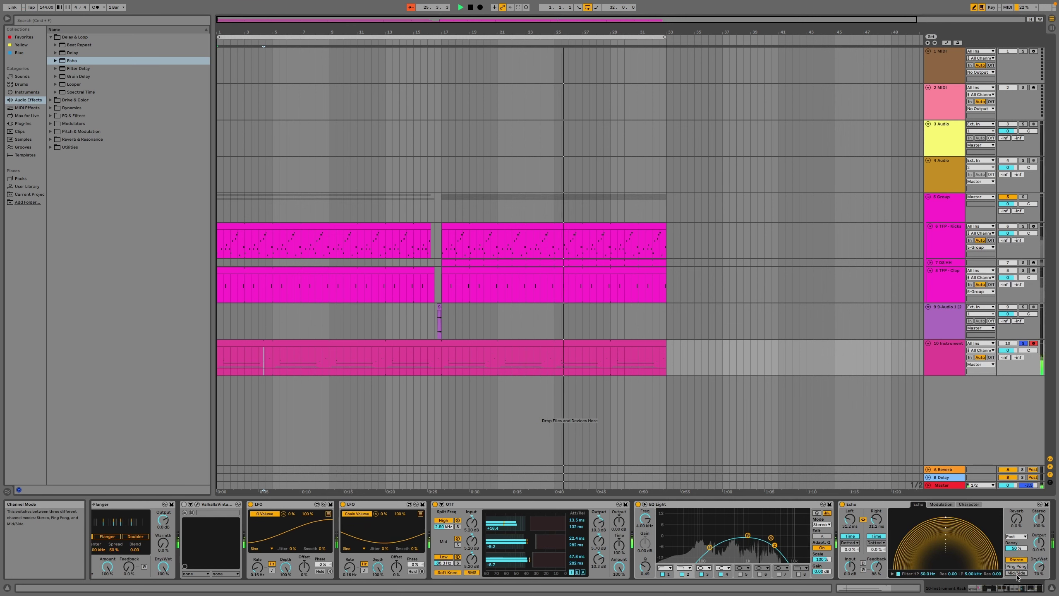
left_click(1016, 559)
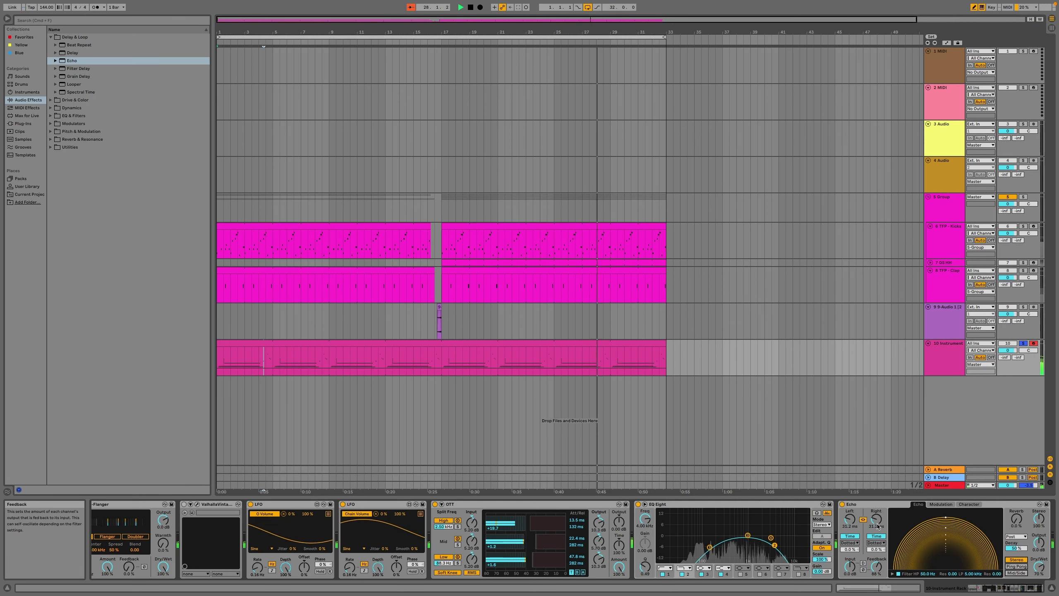
Shorten Echo's left and right delay times to about 14 ms.
left_click_drag(850, 519, 850, 534)
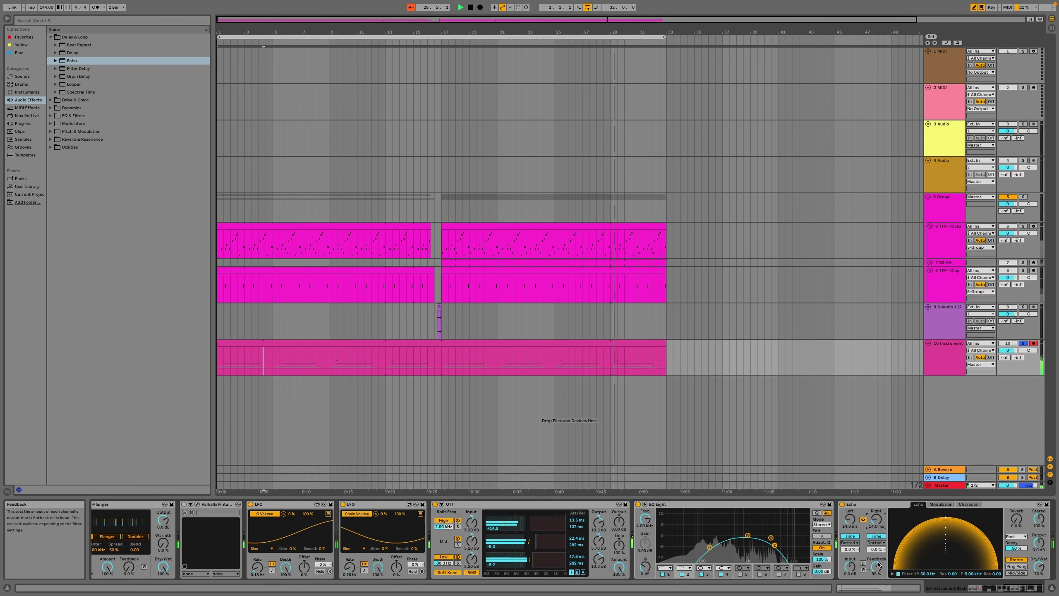
Set Echo's left and right delay times to 27 ms, lower its Dry/Wet mix, and unsolo the Instrument Rack track.
left_click_drag(877, 519, 877, 508)
left_click_drag(1016, 519, 1017, 516)
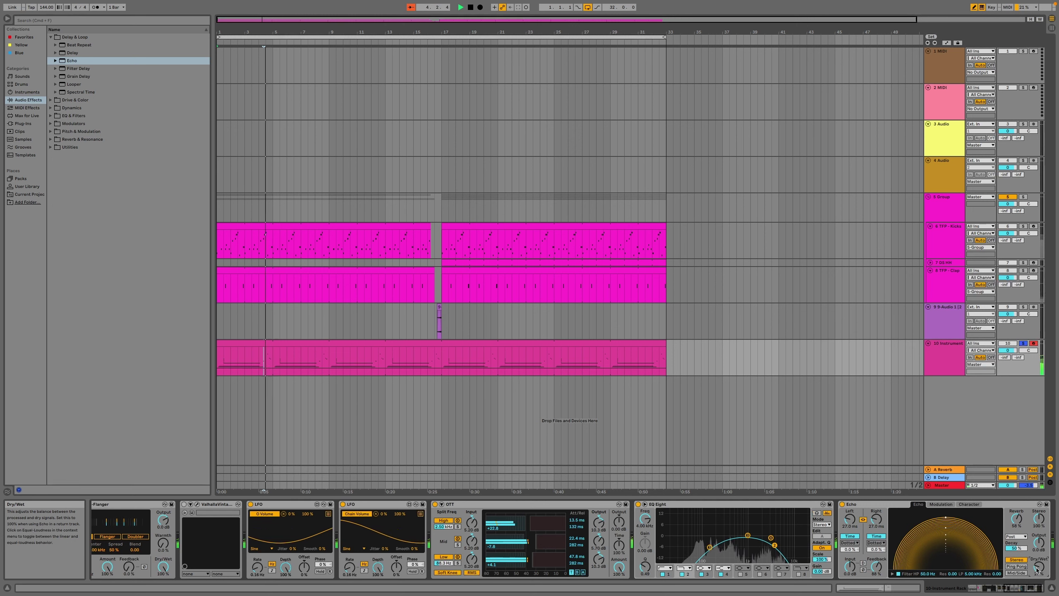
left_click(1023, 343)
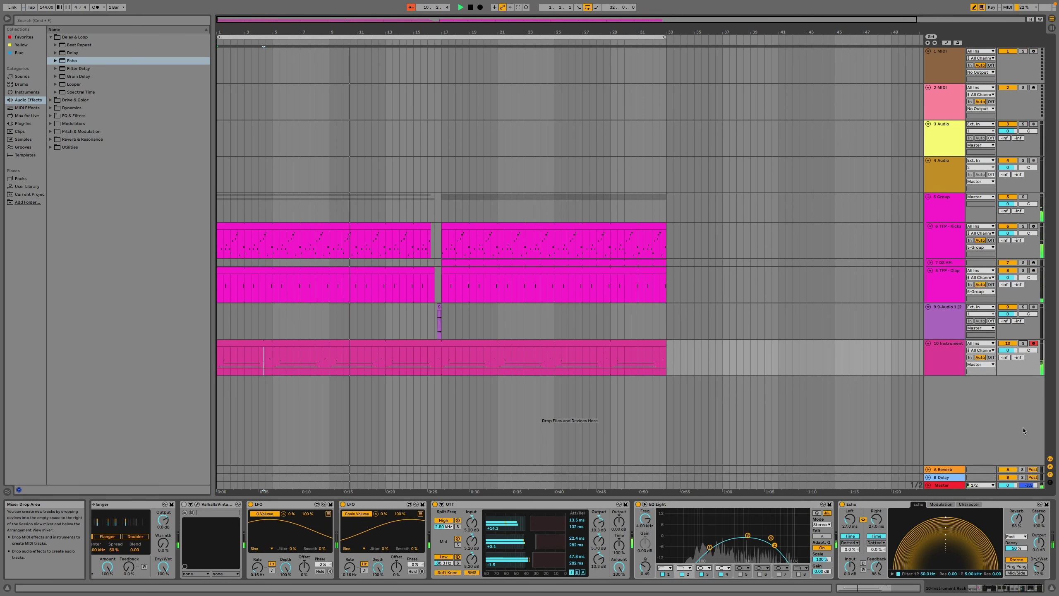
Insert a new audio track, set its input to 10-Instrument Rack, and arm it for recording.
right_click(928, 394)
left_click(944, 397)
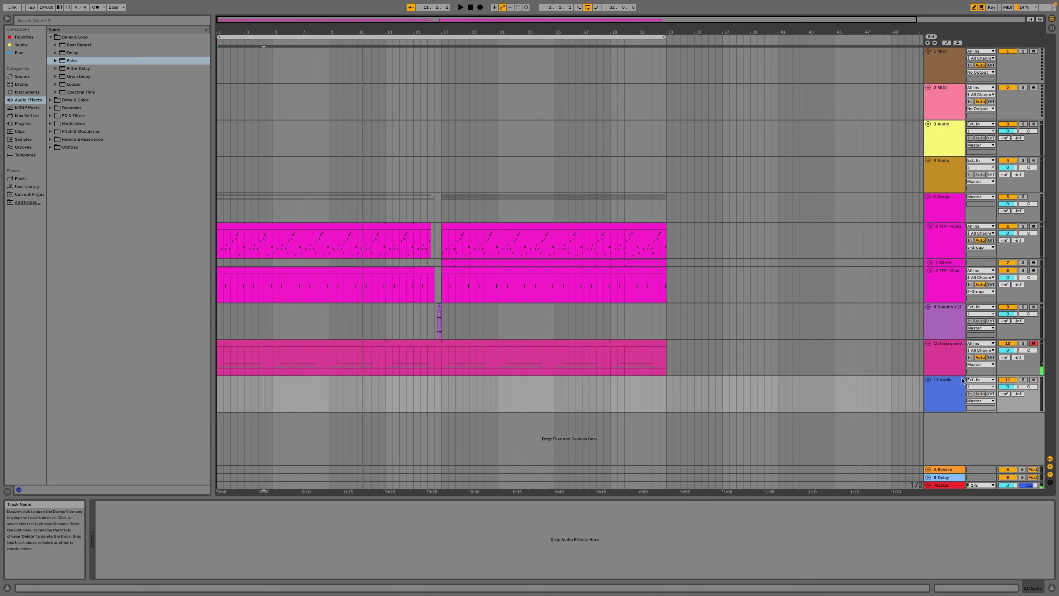
left_click(976, 381)
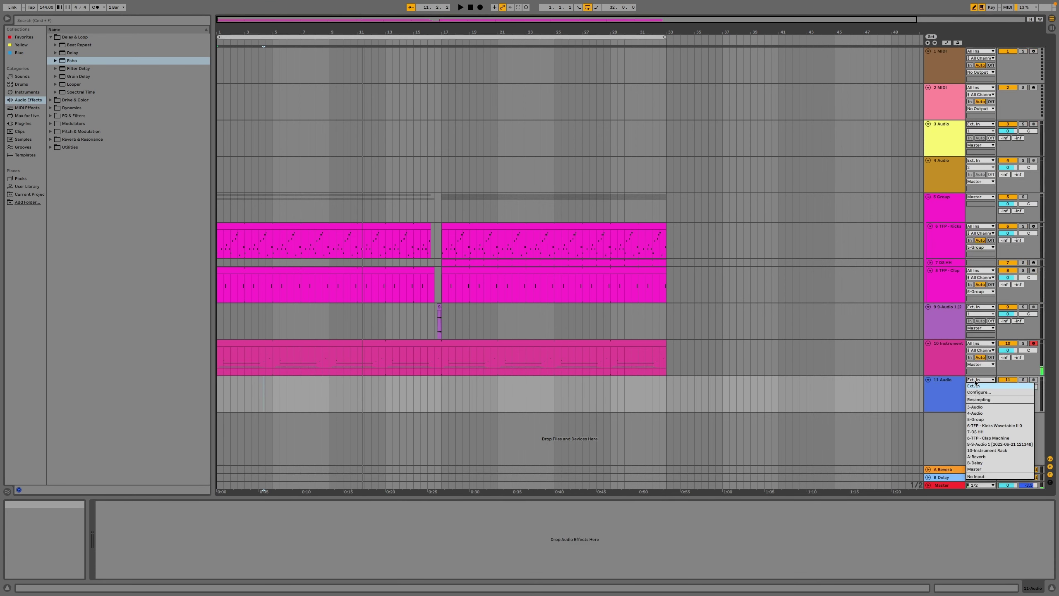
left_click(981, 400)
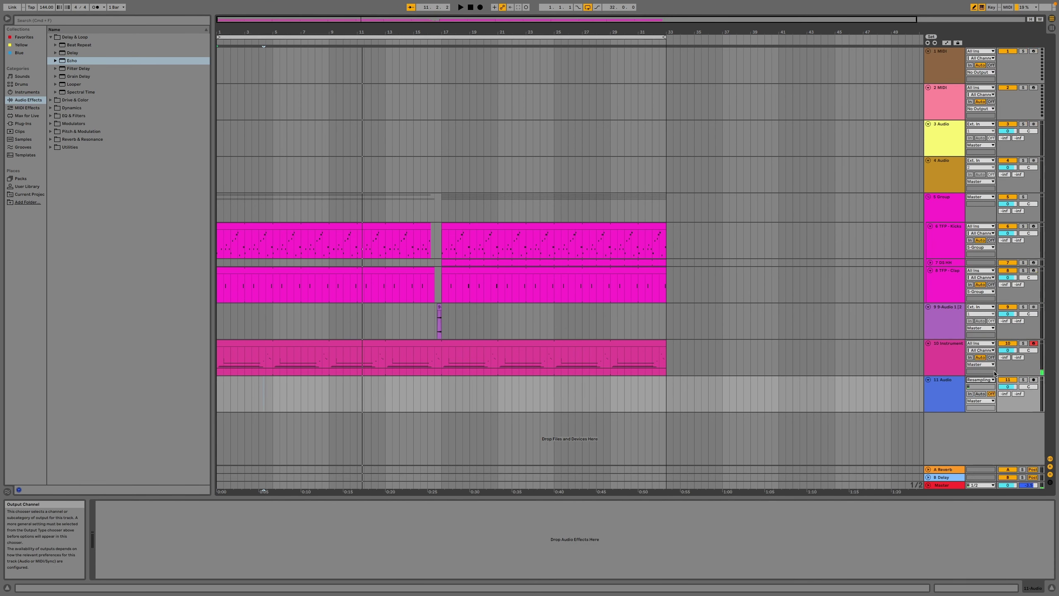
left_click(979, 380)
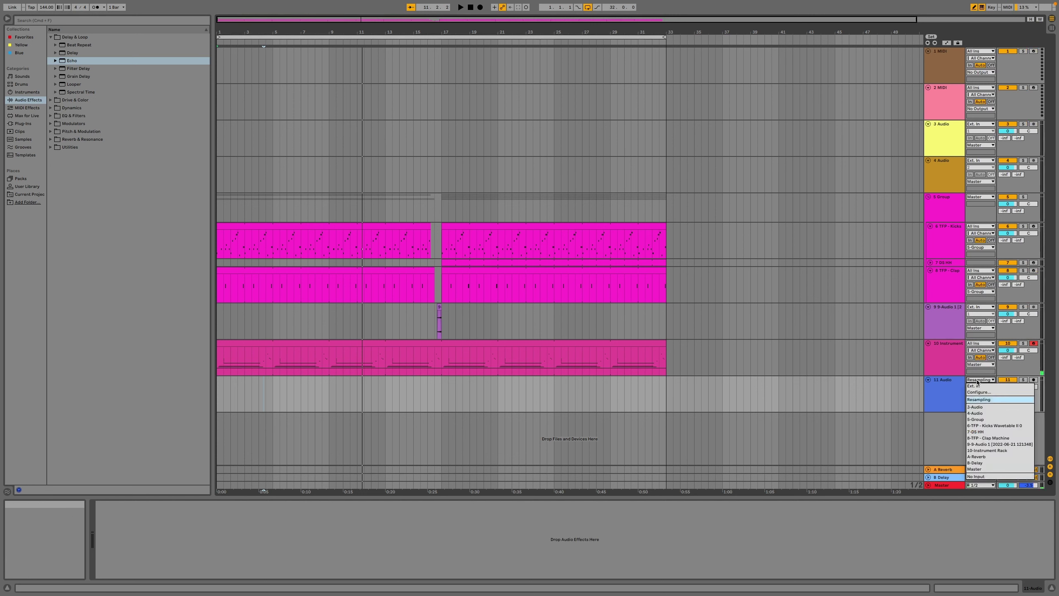
left_click(984, 451)
left_click(1033, 380)
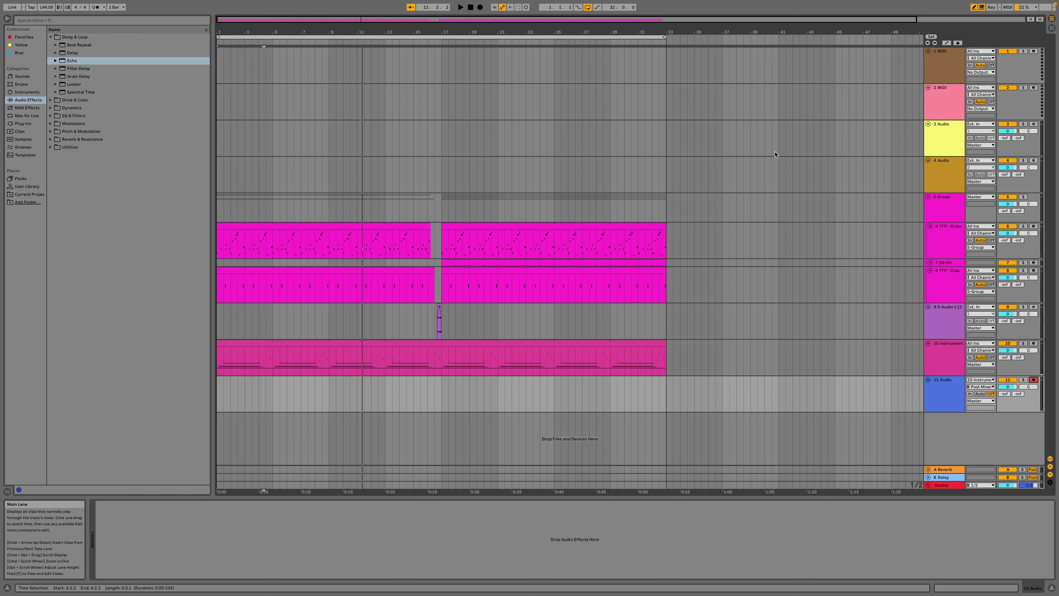
Record the Instrument Rack output onto the new audio track from bar 1 to past bar 33, with the arrangement loop switched off.
left_click(480, 8)
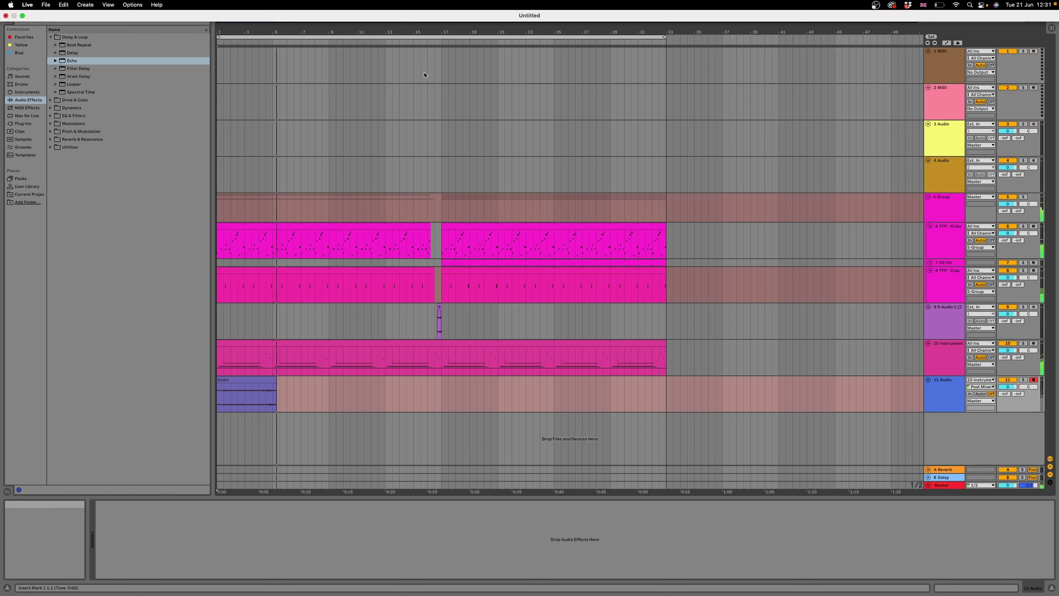
left_click(587, 10)
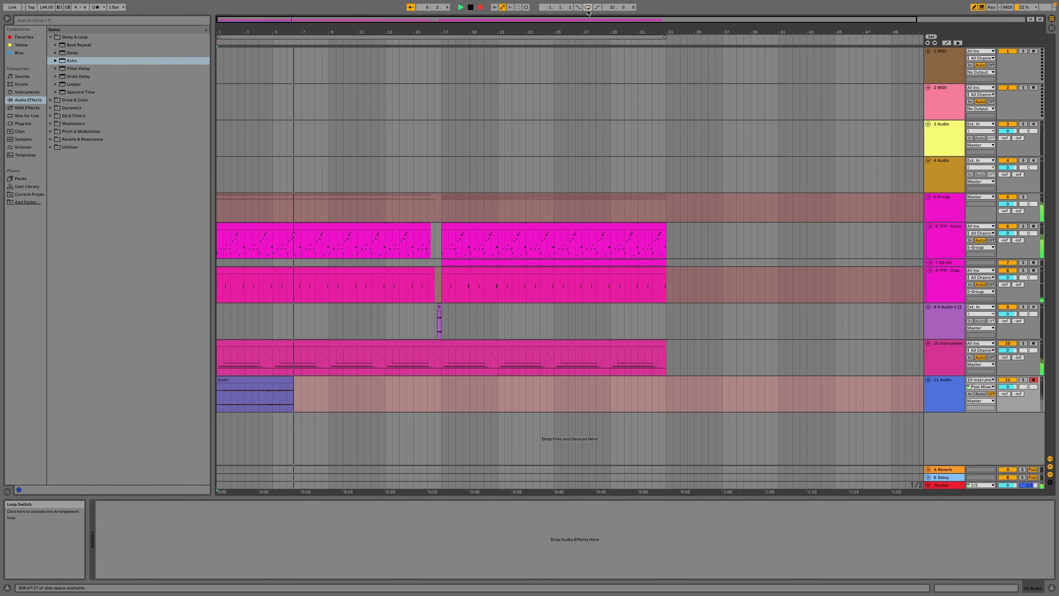
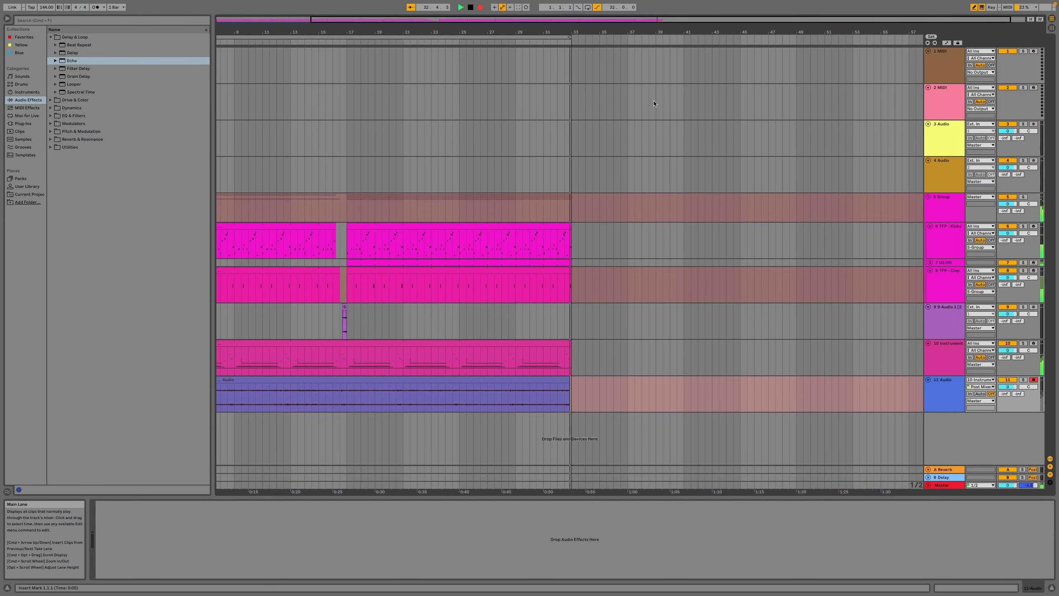
key("space")
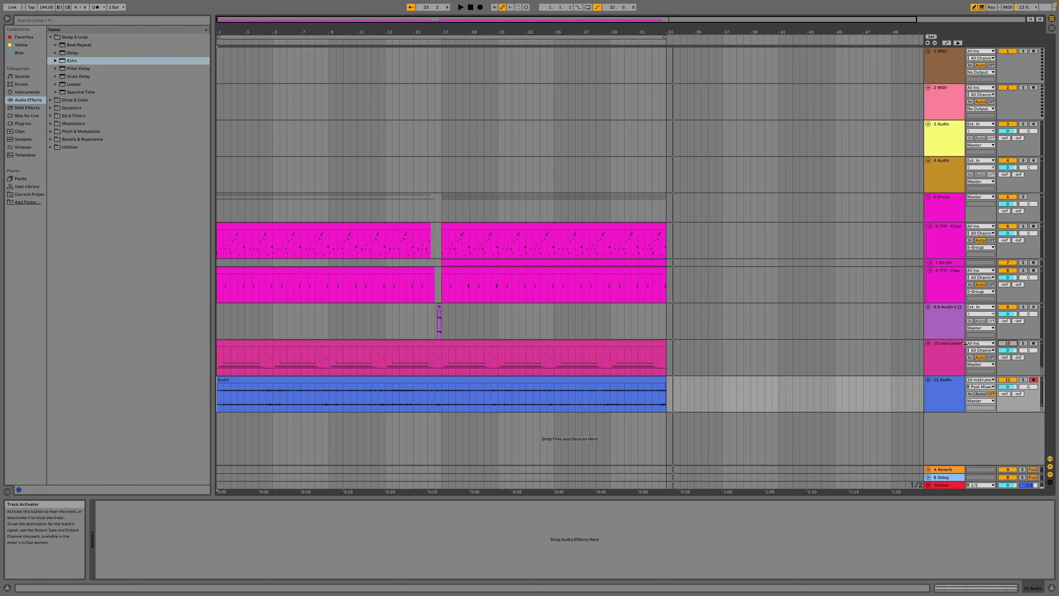
Mute and fold the Instrument Rack track, and play the recorded audio track soloed.
left_click(952, 346)
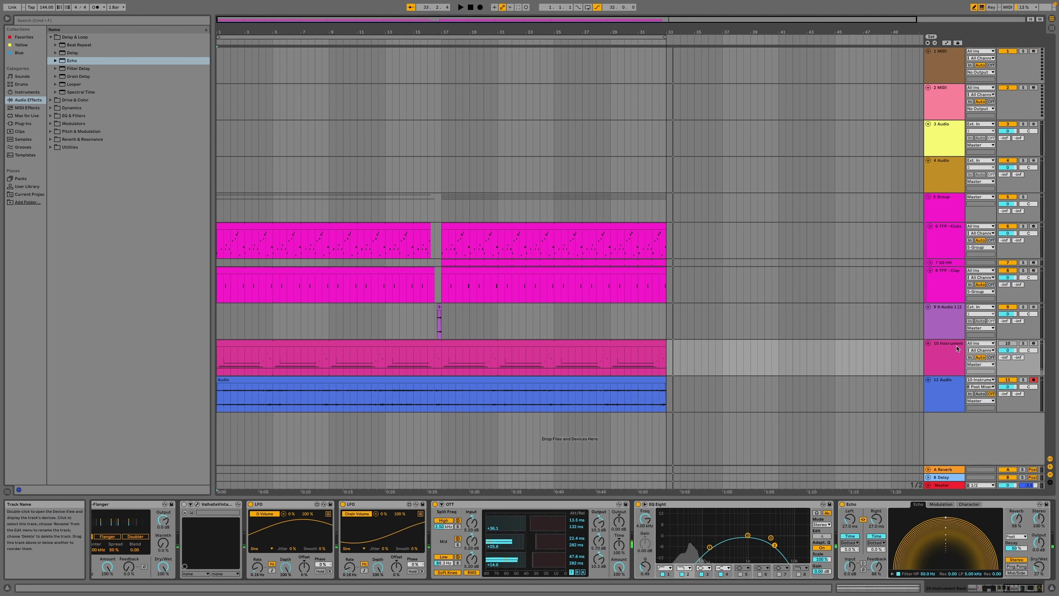
left_click(928, 343)
left_click(1024, 351)
key("space")
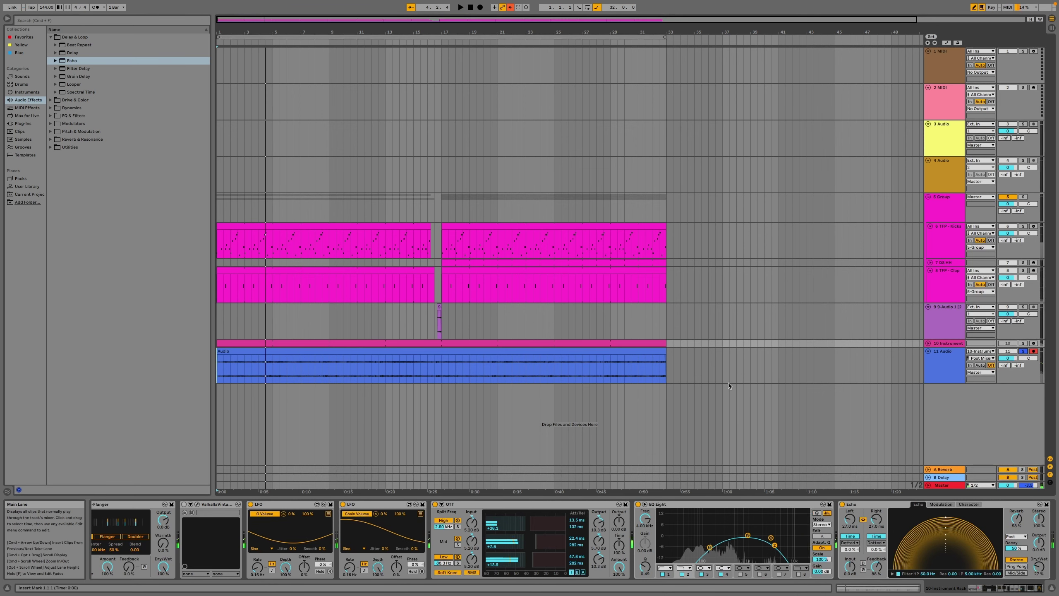
Consolidate the 2.3.1 to 2.4.1 section of the recorded audio into its own clip and change its transposition.
left_click(234, 393)
key("plus")
key("plus")
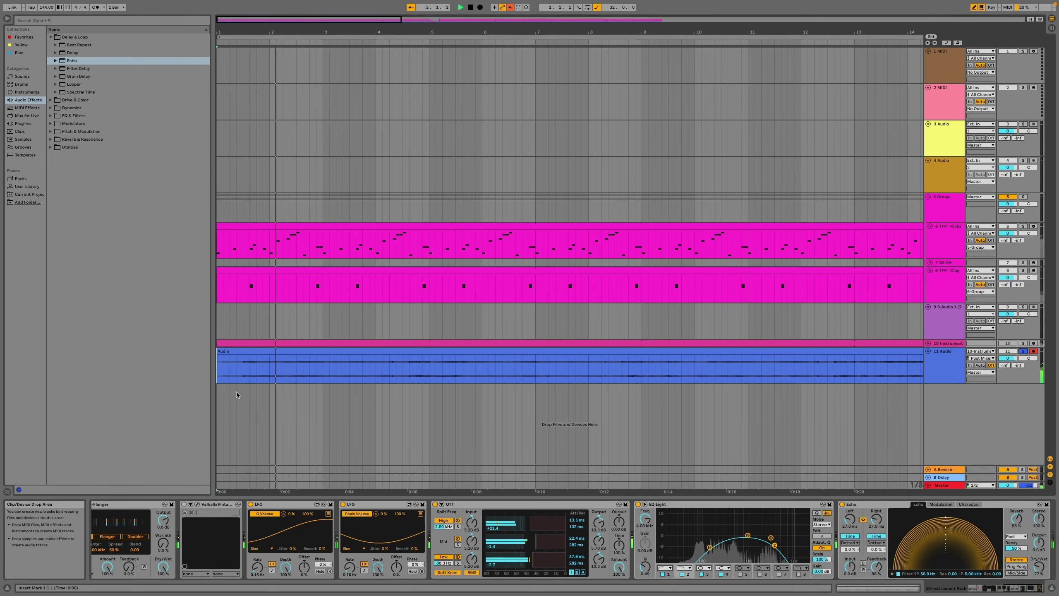
left_click_drag(306, 378, 307, 368)
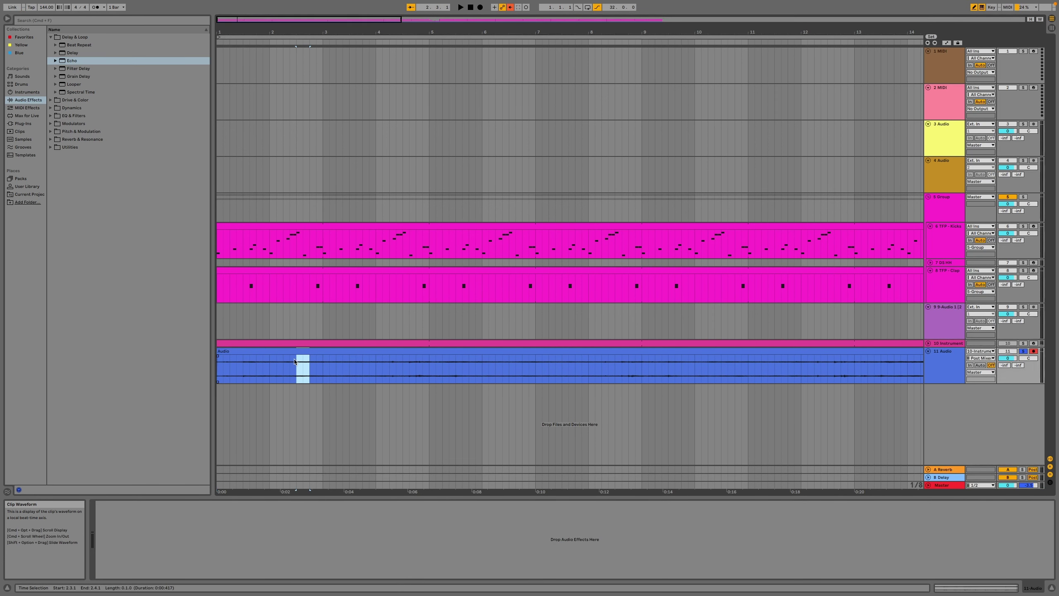
key("super+e")
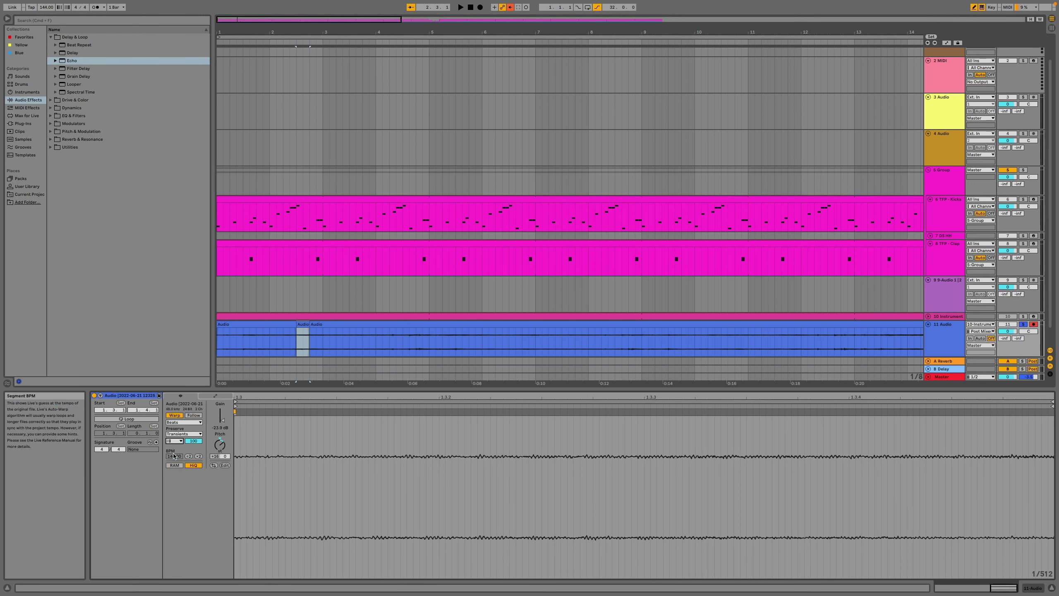
key("space")
left_click(220, 445)
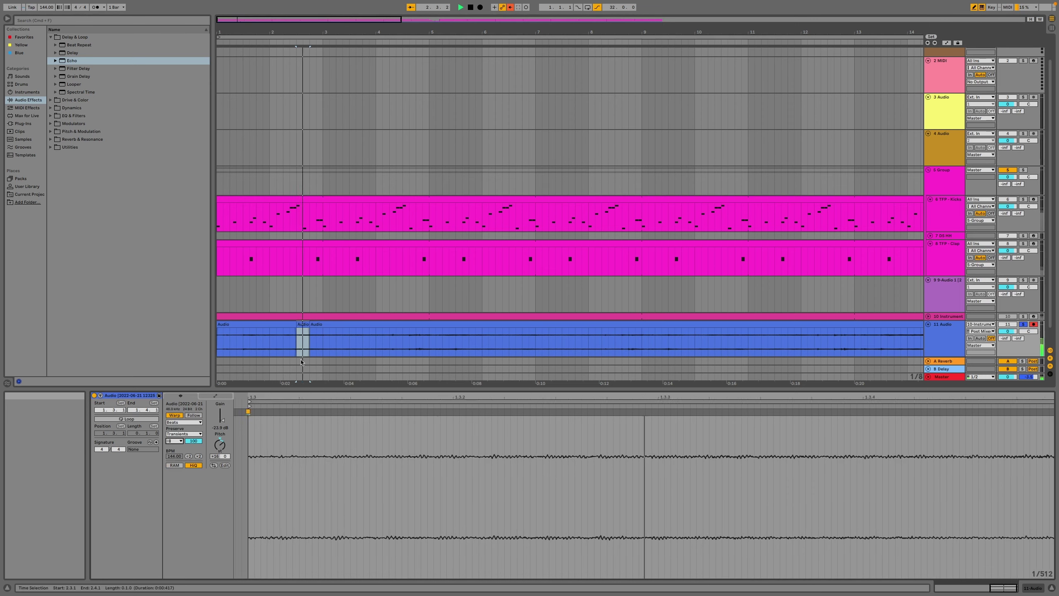
key("Up")
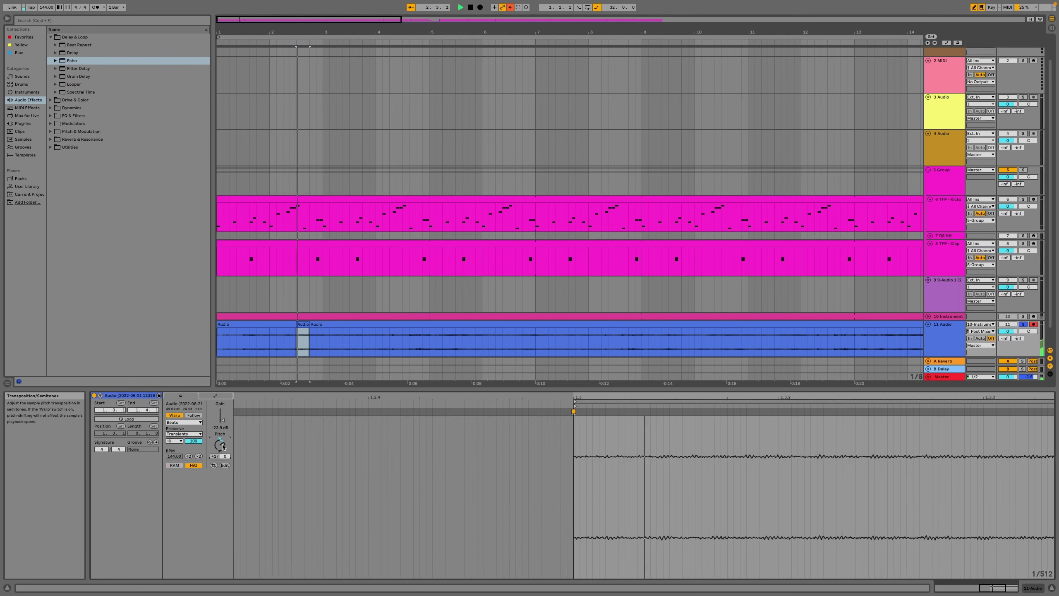
key("Down")
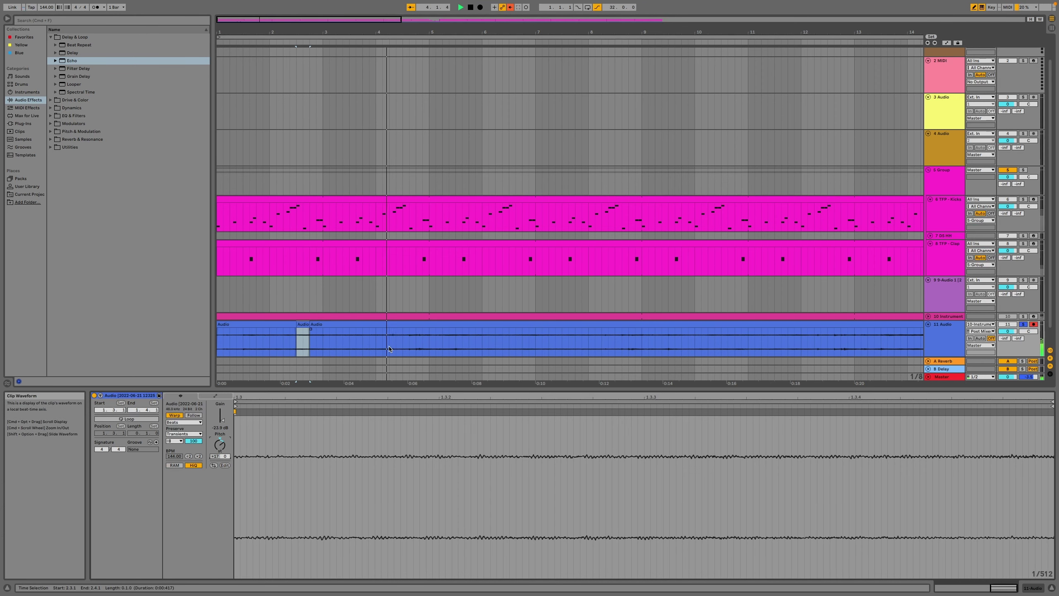
Split out the 4.2.3 to 4.3.1 slice of the recorded audio, duplicate it up to 4.4.1, and play the result.
left_click_drag(397, 348, 403, 348)
key("super+e")
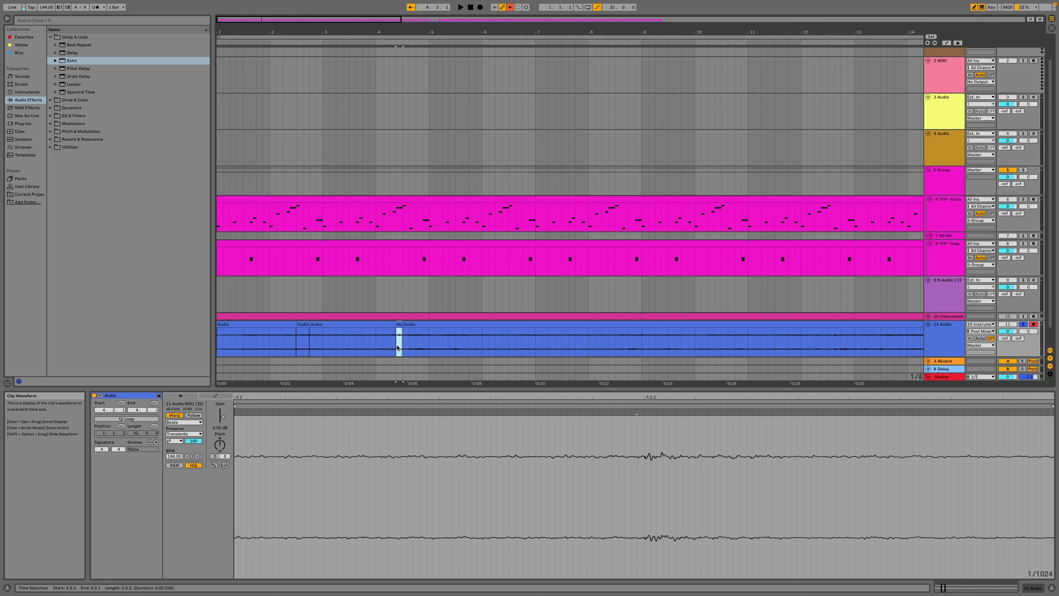
left_click(320, 39)
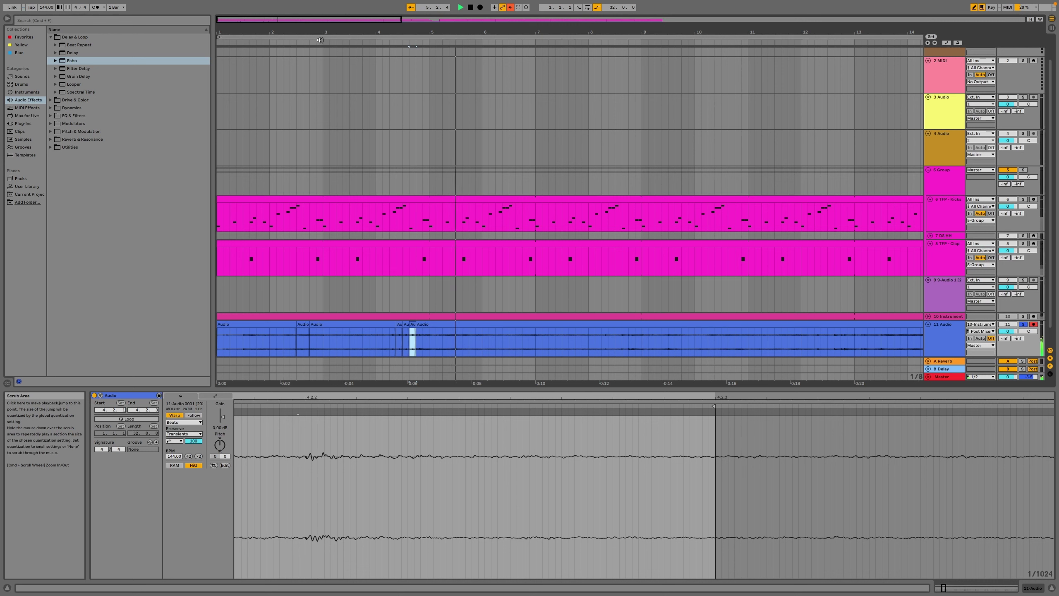
key("space")
Consolidate the 6.3.1 to 6.3.3 section of the recorded audio into its own clip and transpose it down.
left_click(513, 345)
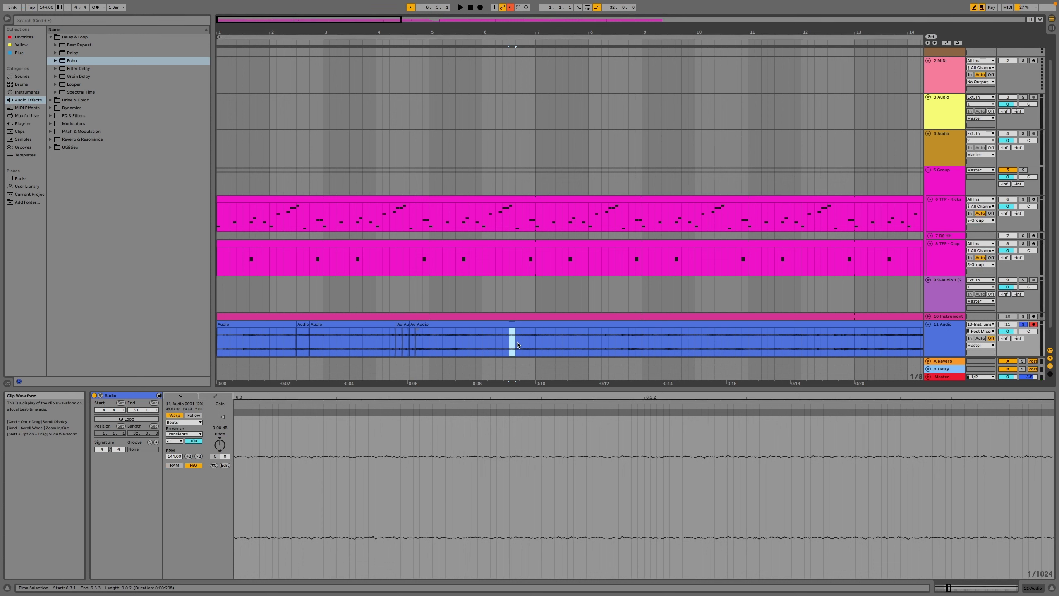
key("super+e")
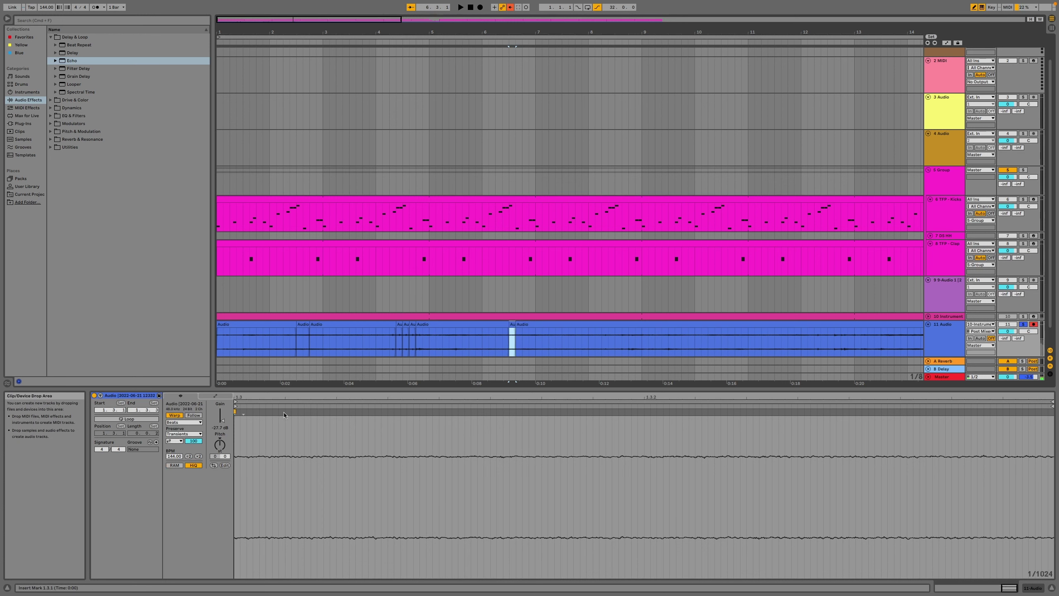
left_click_drag(220, 444, 220, 461)
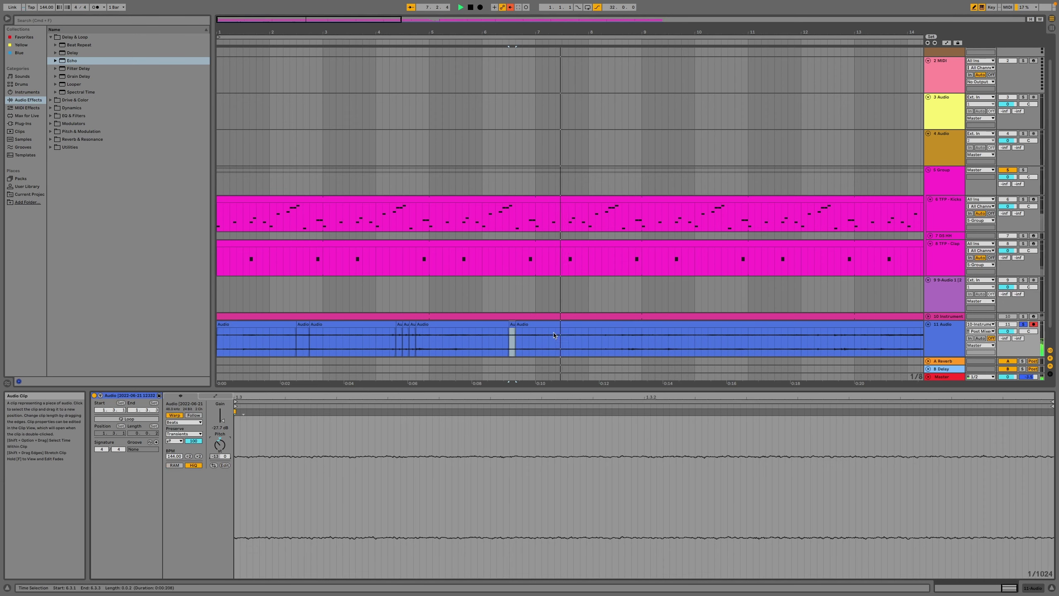
Consolidate and transpose the 7.3.1 to 7.3.3 section of the recorded audio, and repeat a sixteenth-note slice from 7.3.3 to 7.4.3.
left_click_drag(560, 345, 567, 345)
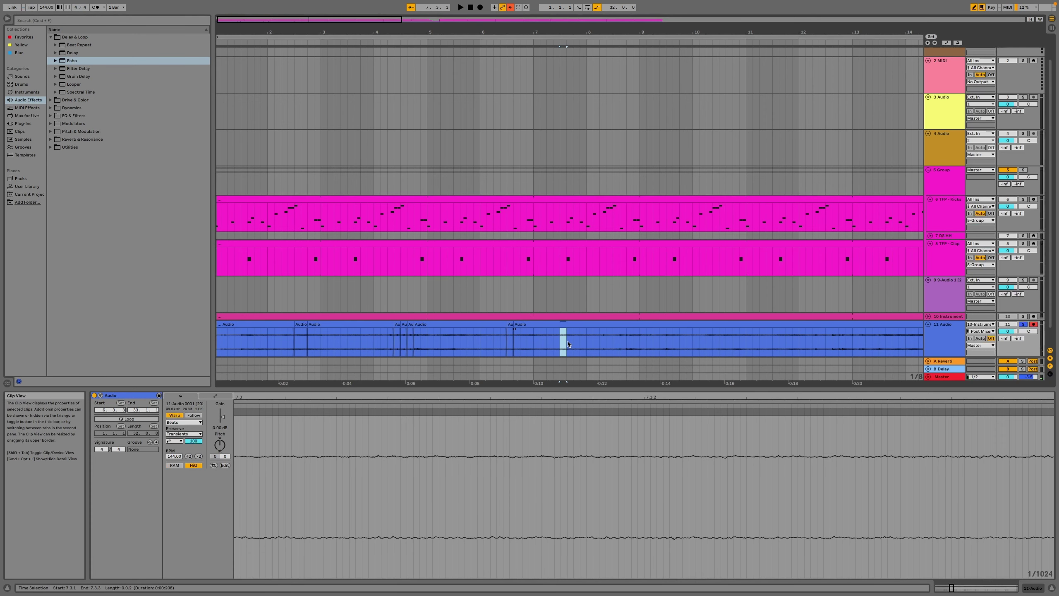
key("super+j")
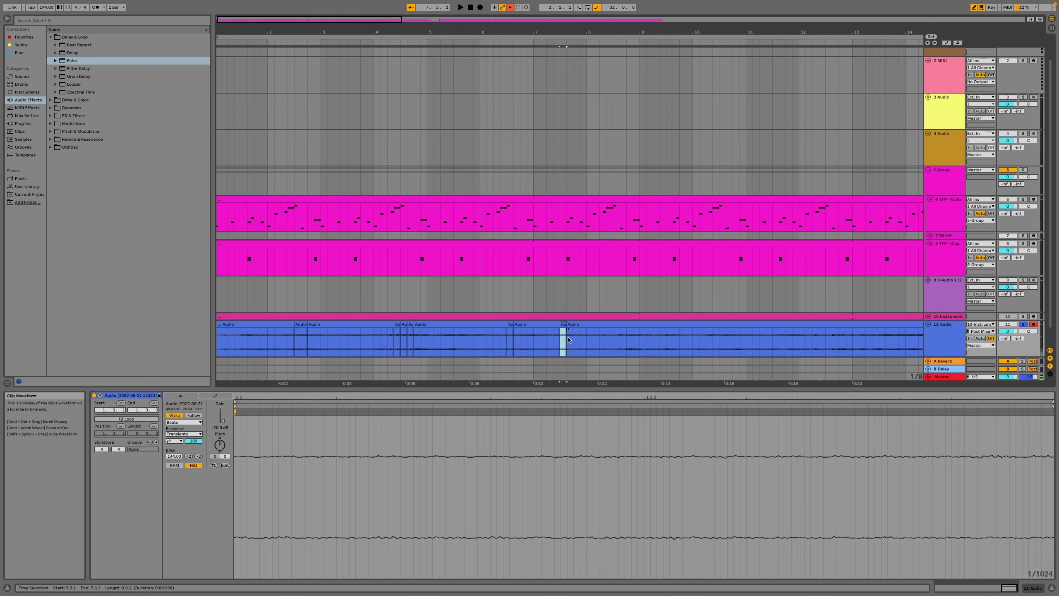
left_click(219, 444)
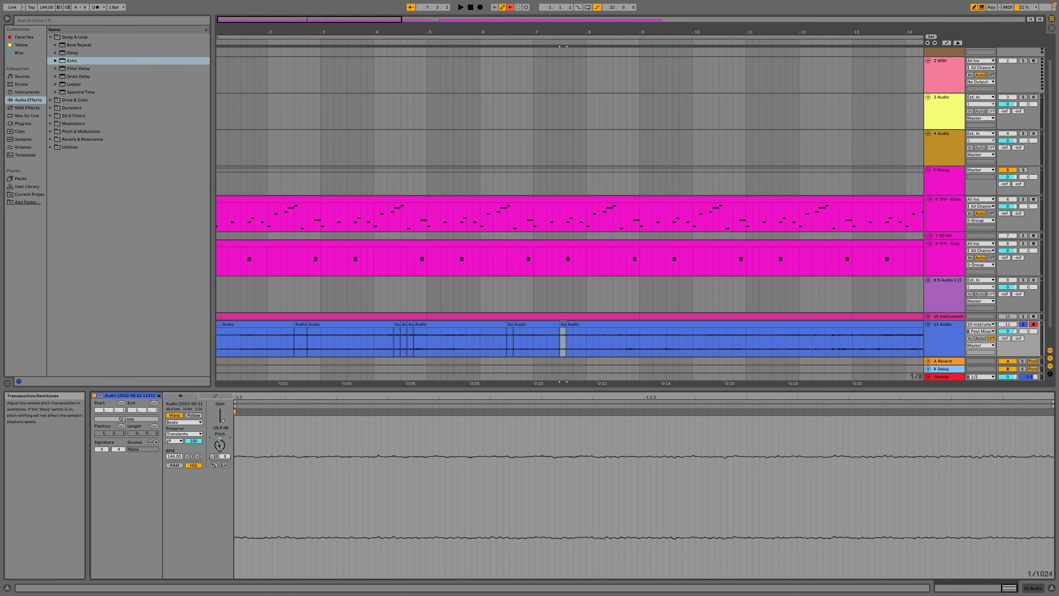
scroll(482, 347, "up", 5)
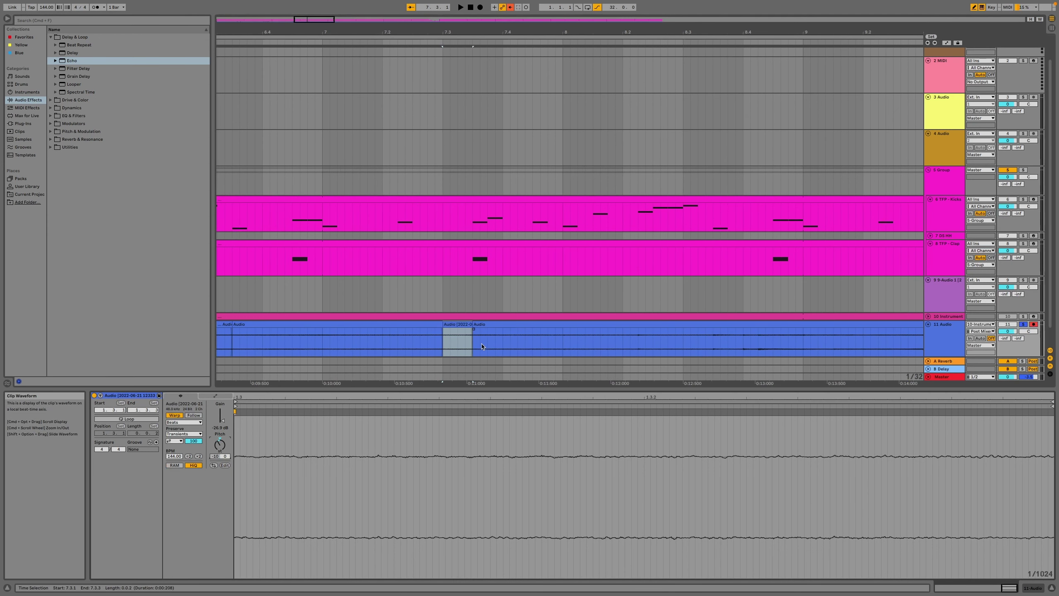
key("super+d")
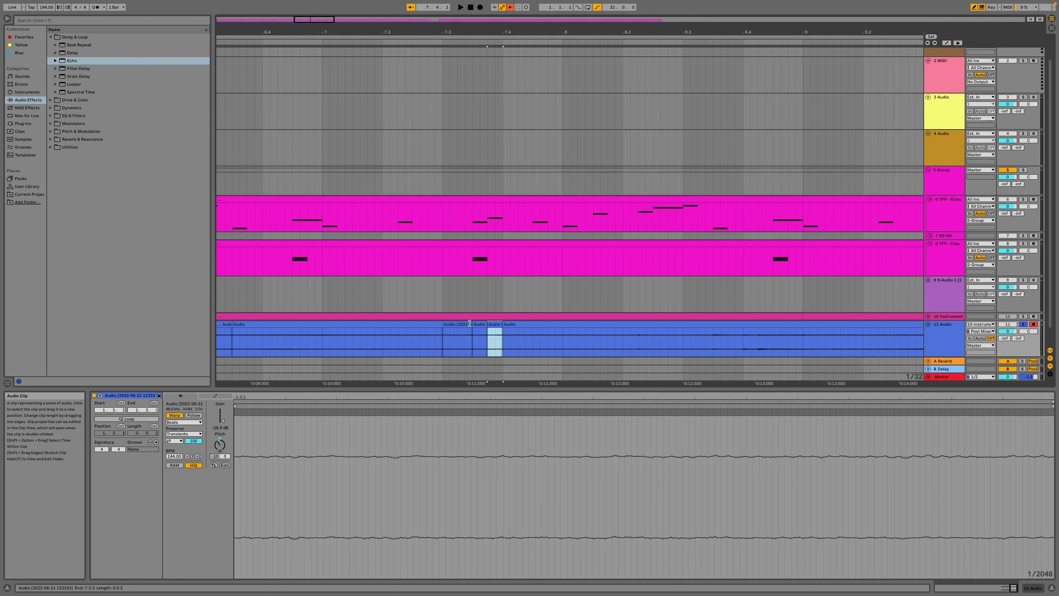
left_click(383, 43)
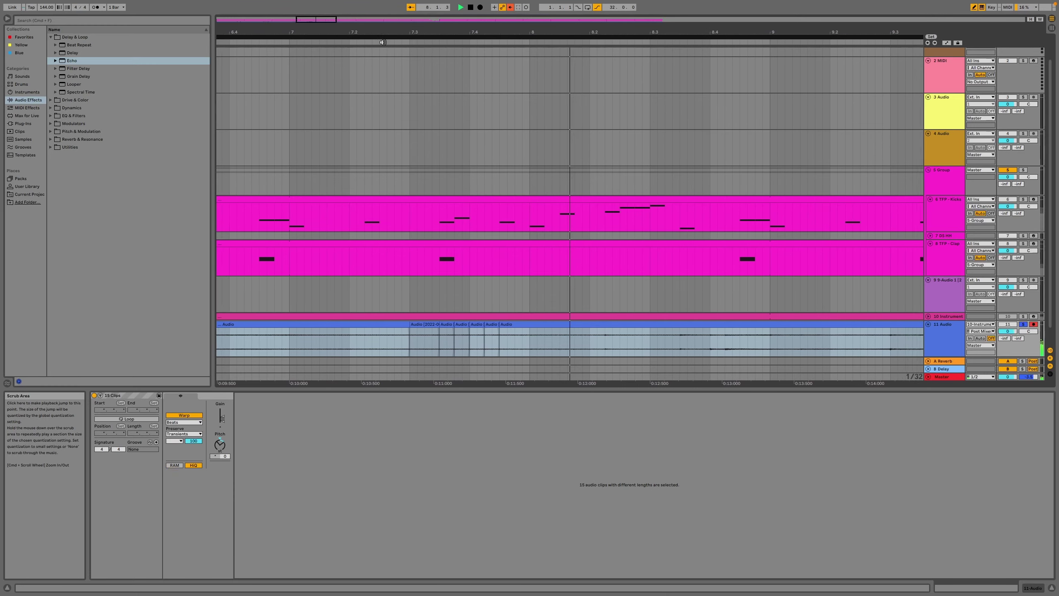
Consolidate the 10.3.1 to 11.3.1 section of the recorded audio into its own clip and play it back.
key("w")
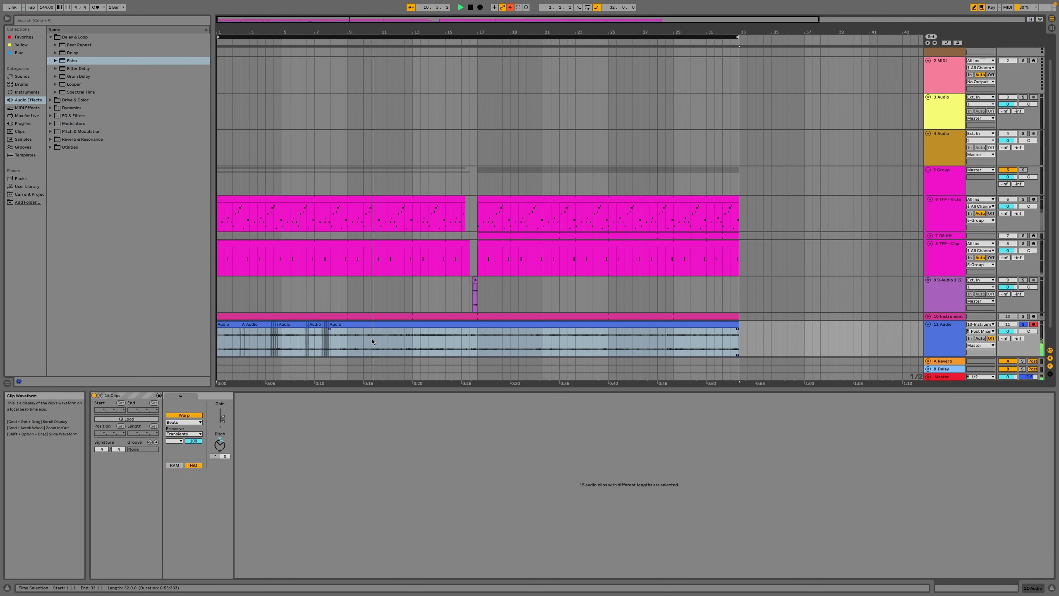
left_click_drag(371, 338, 385, 341)
key("super+e")
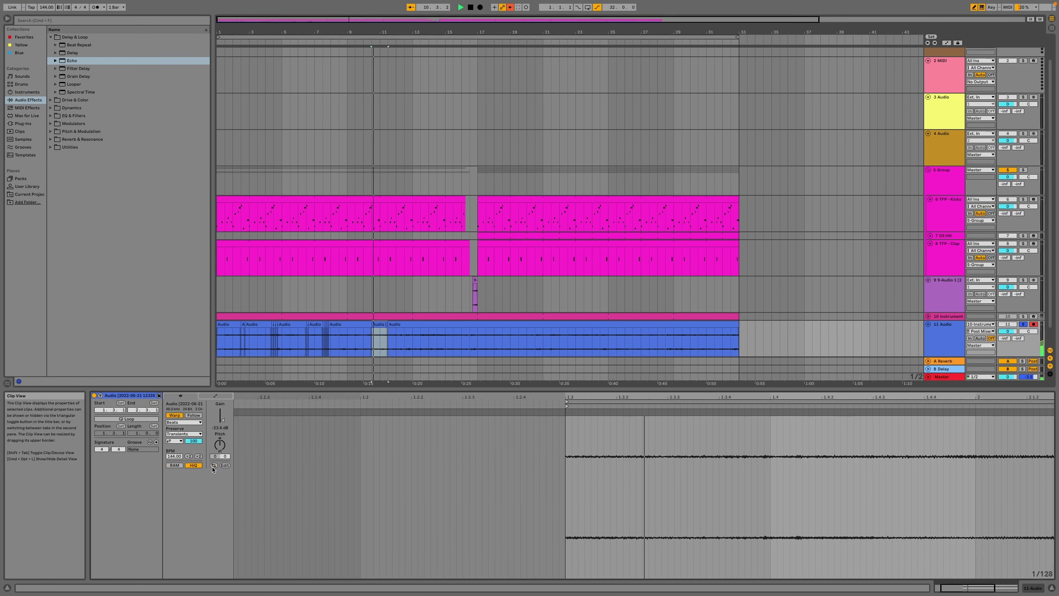
key("space")
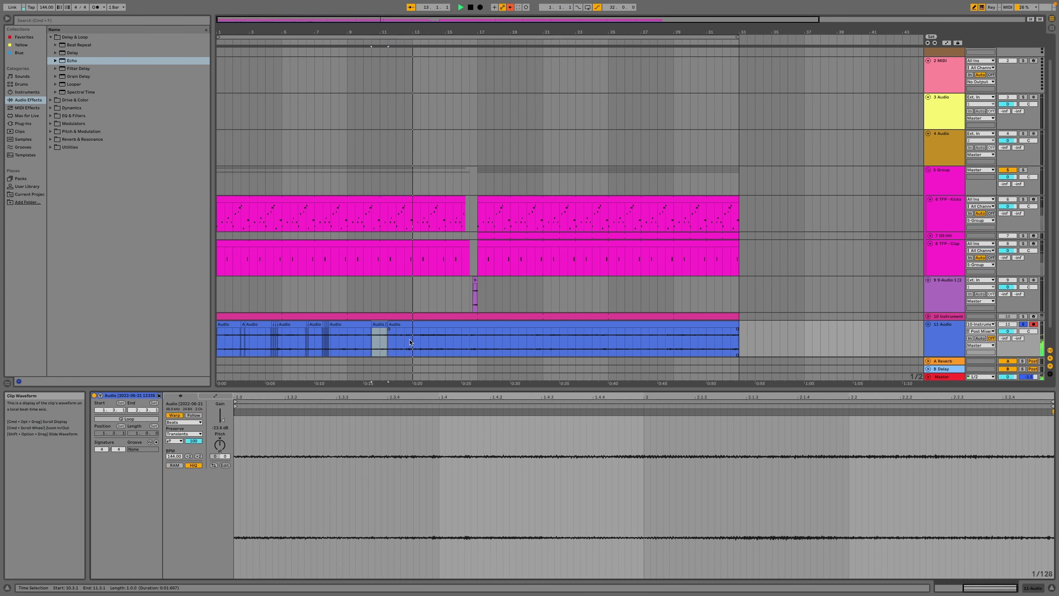
Consolidate the 13.3.1 to 13.3.3 section of the recorded audio into its own clip.
scroll(411, 341, "up", 5)
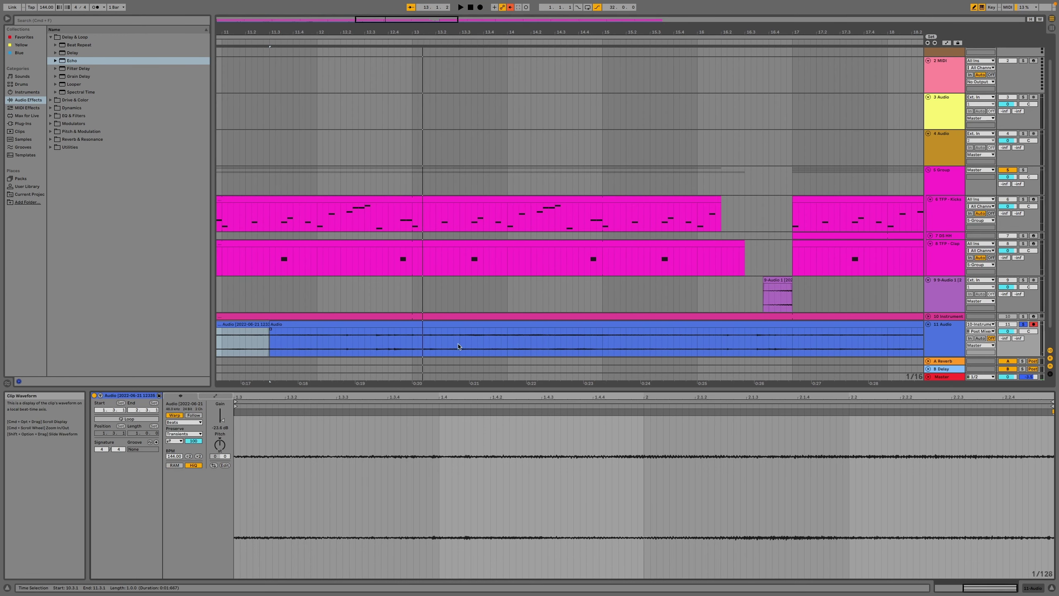
left_click_drag(460, 347, 471, 346)
key("super+e")
key("space")
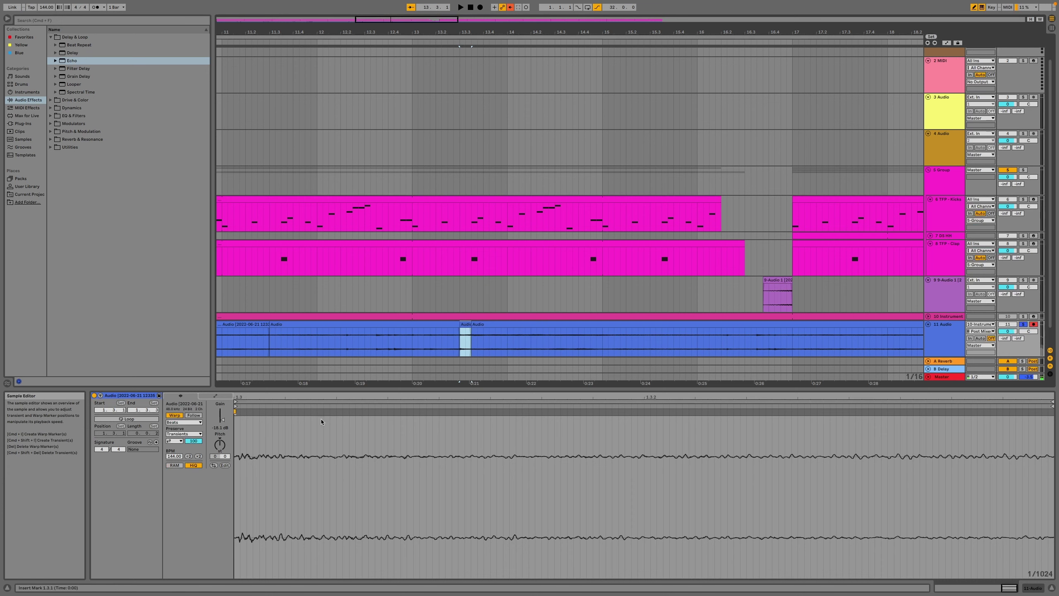
Consolidate the 18.3.3 to 19.1.1 section of the recorded audio into its own clip and transpose it down.
key("space")
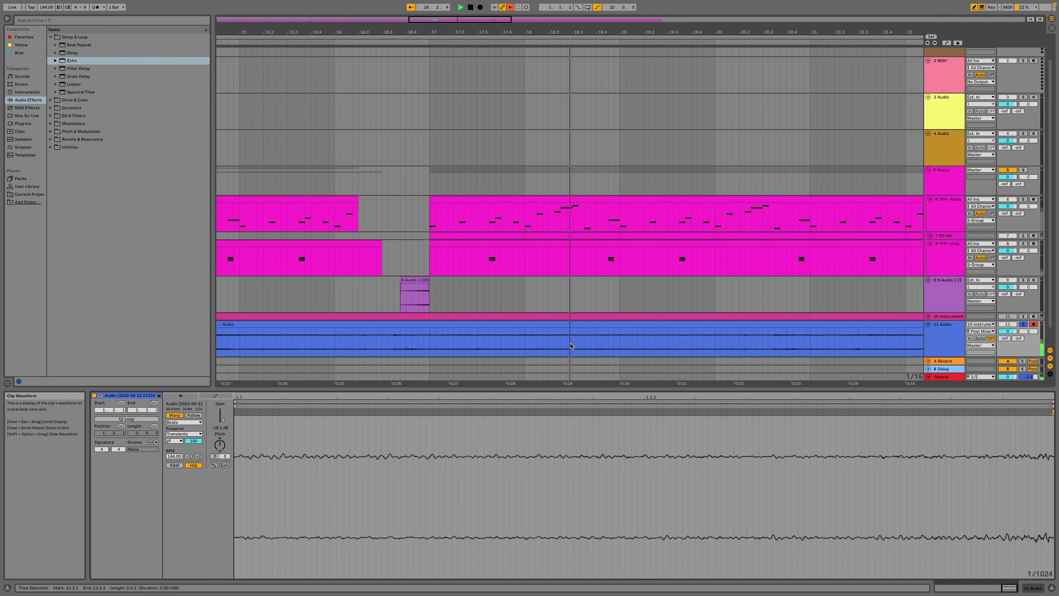
left_click_drag(555, 346, 589, 321)
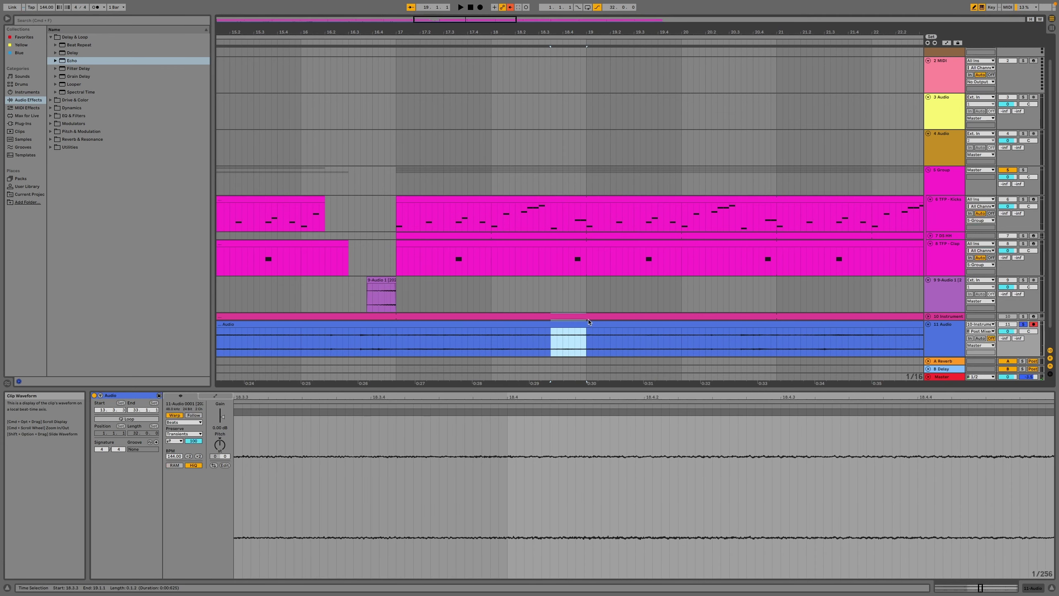
key("super+j")
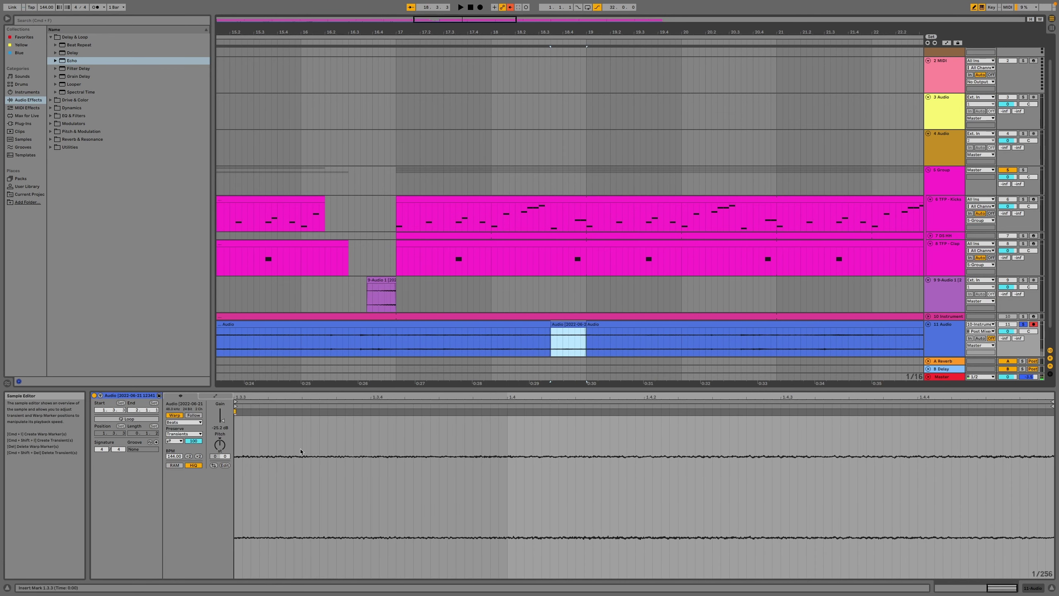
left_click(220, 450)
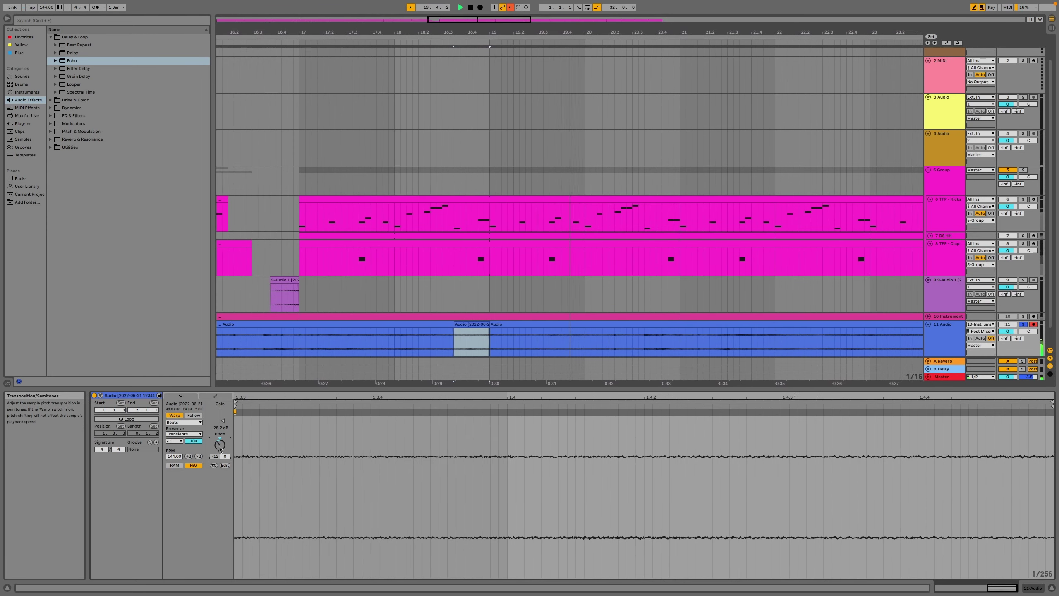
Consolidate the 20.2.4 to 21.3.4 section of the recorded audio, transpose the new clip down and play it back.
left_click_drag(548, 338, 658, 339)
key("super+j")
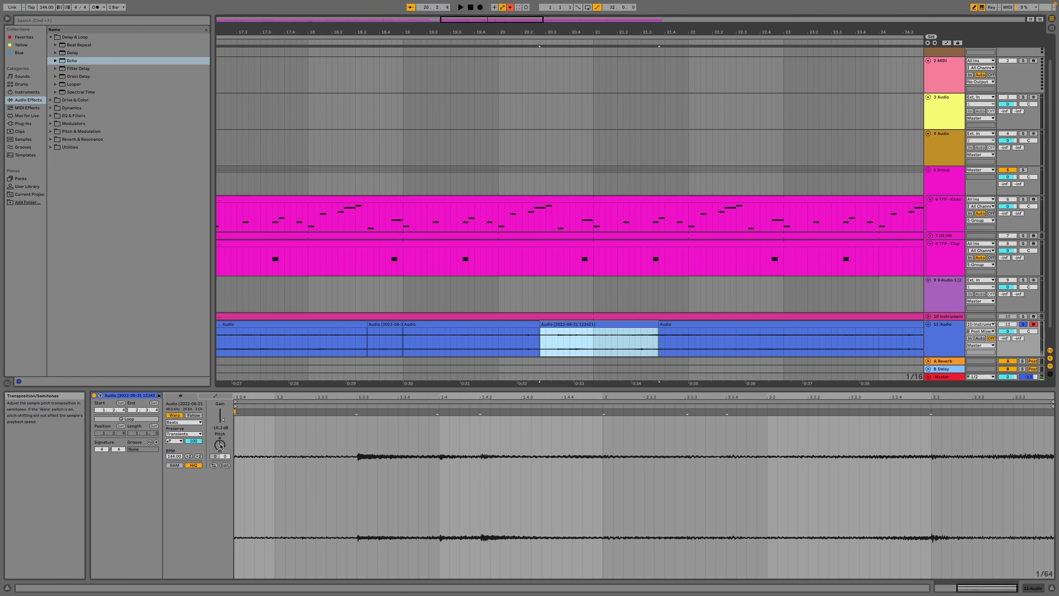
left_click(220, 445)
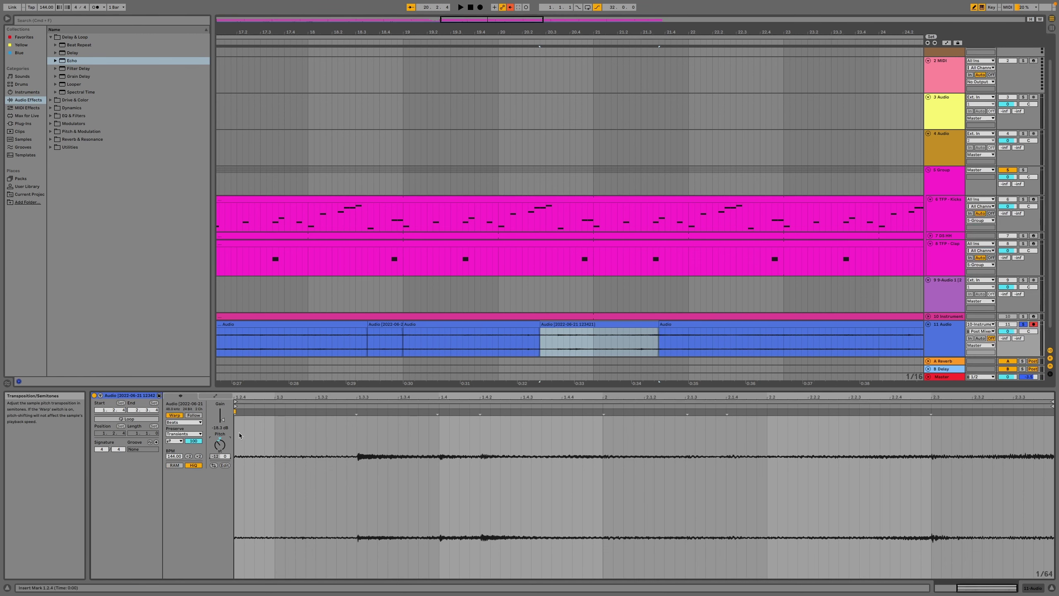
key("space")
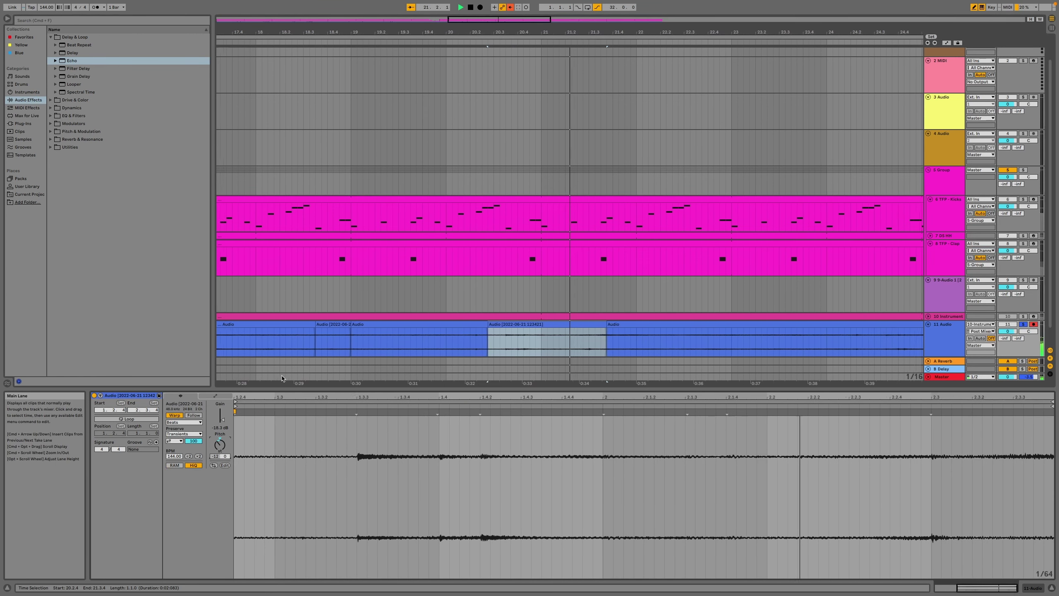
Consolidate the 26.1.1 to 26.3.1 section of the recorded audio into its own clip and transpose it up.
scroll(373, 279, "down", 5)
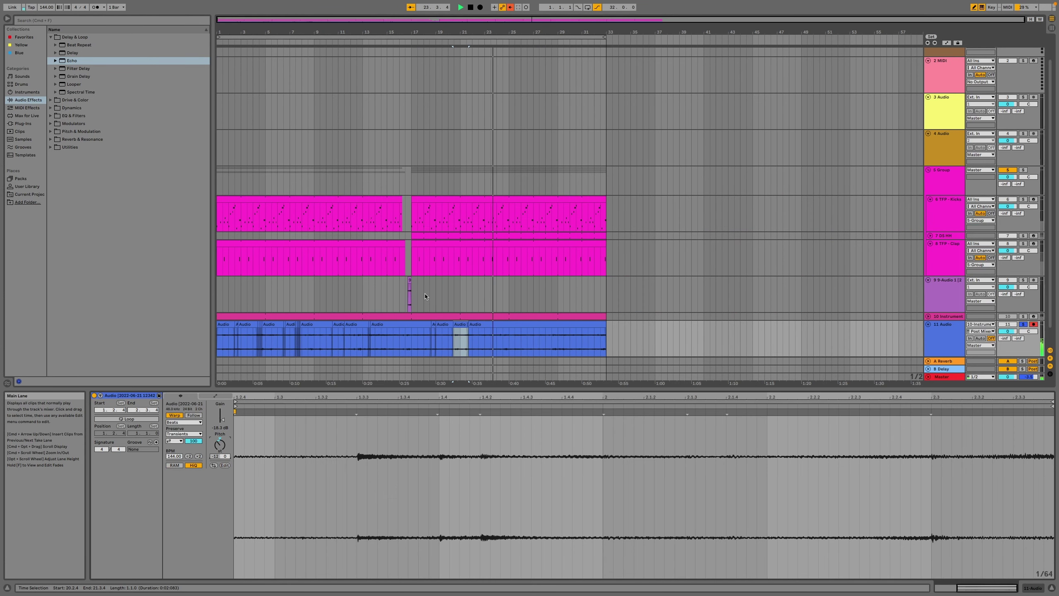
left_click(521, 341)
key("super+j")
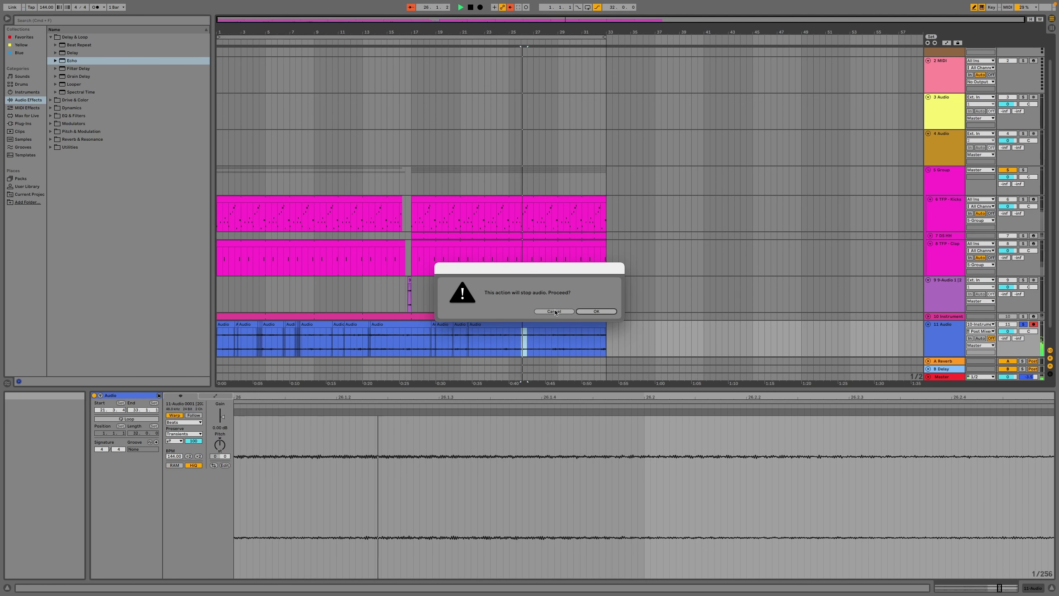
key("Return")
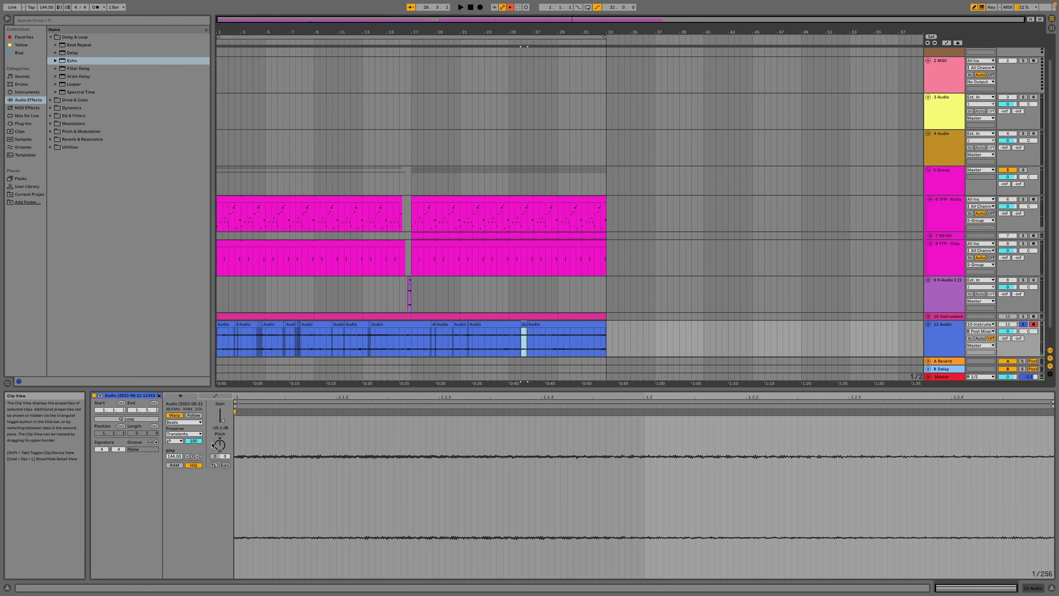
left_click_drag(212, 445, 213, 434)
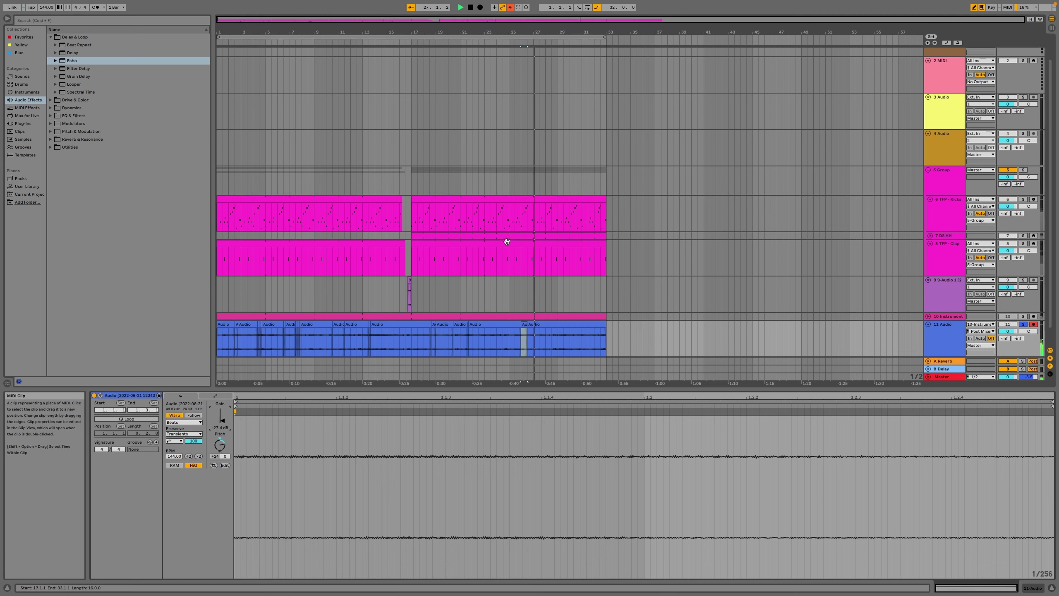
Unfold the Instrument Rack track and transpose all notes in its MIDI clip up two octaves.
left_click(929, 315)
left_click(462, 315)
key("space")
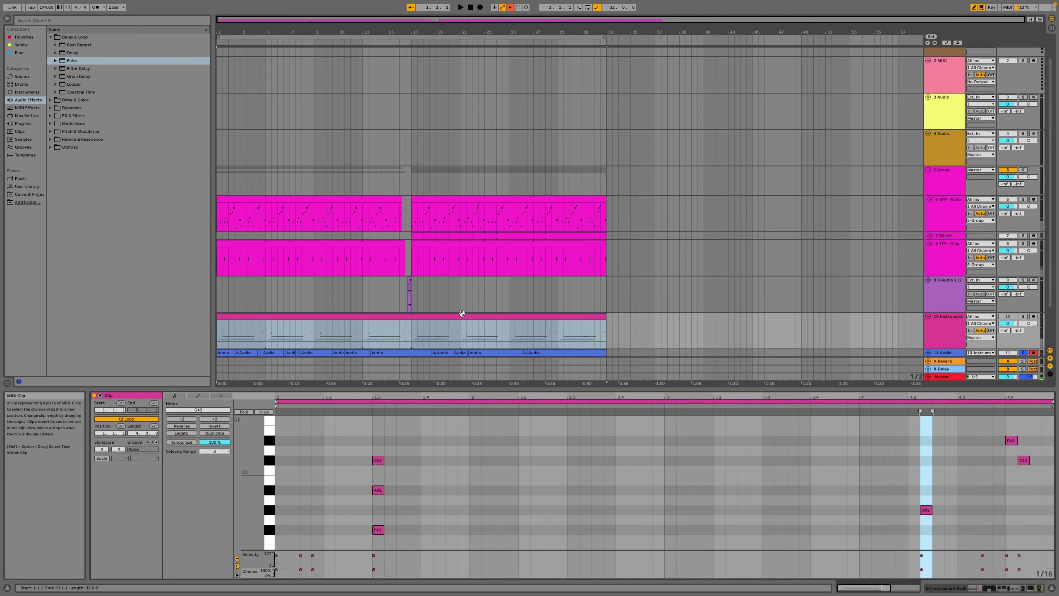
key("super+a")
key("shift+Up")
key("shift+Up")
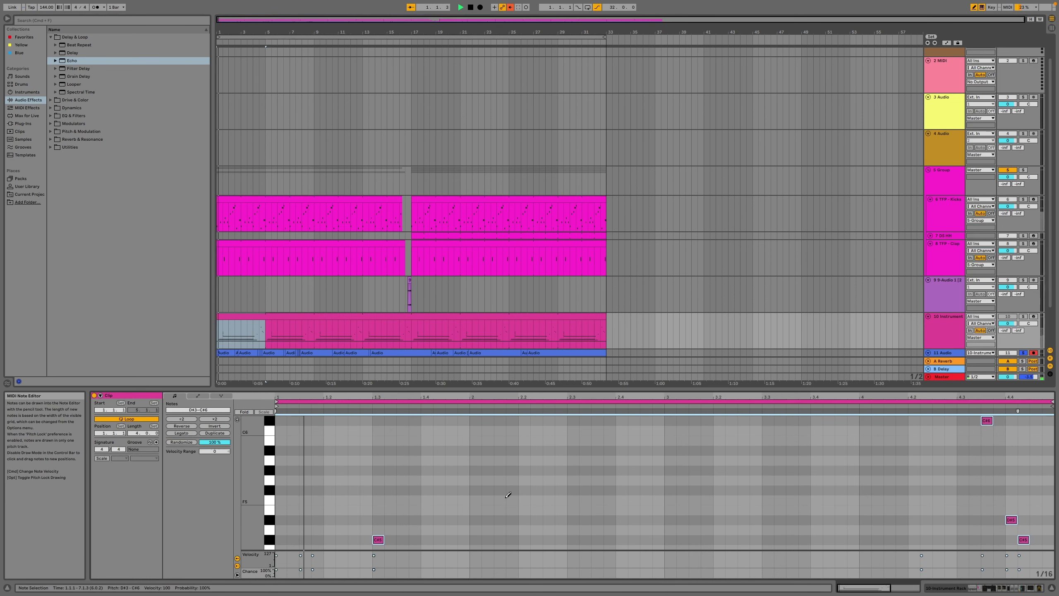
Solo the Instrument Rack track and lower its volume.
left_click(1023, 317)
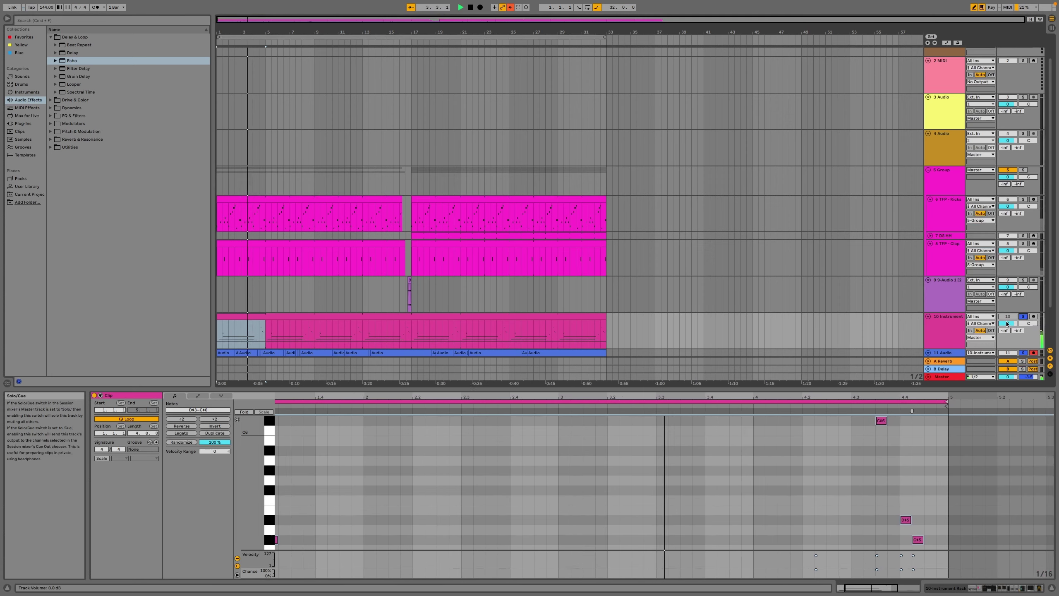
left_click_drag(1007, 324, 1006, 323)
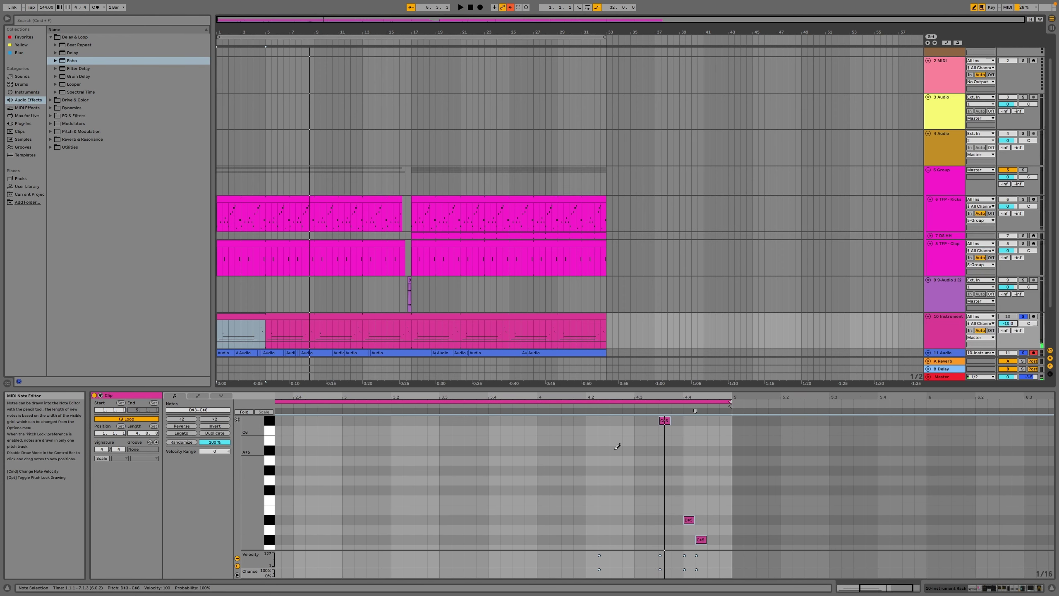
Transpose all notes in the MIDI clip down two octaves, play them, and raise them back by one octave.
left_click(636, 449)
key("super+a")
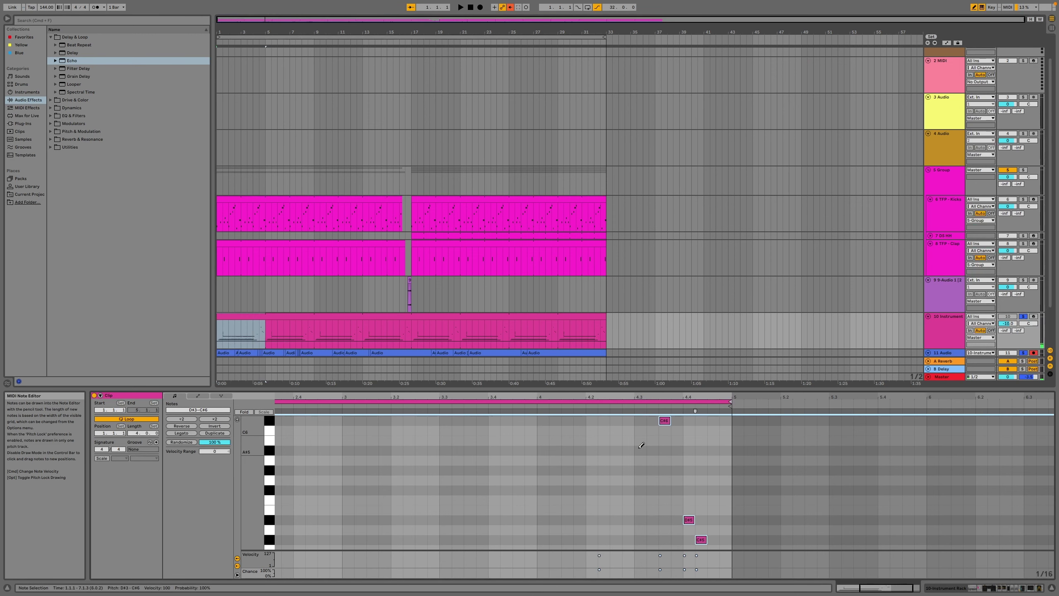
key("shift+Down")
key("shift+Down")
key("space")
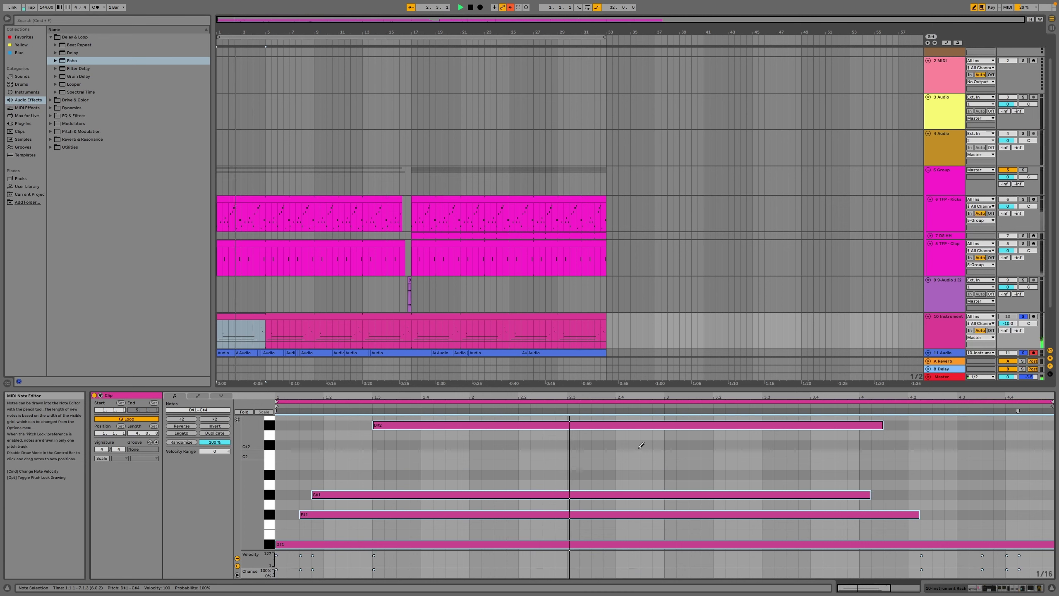
key("shift+Up")
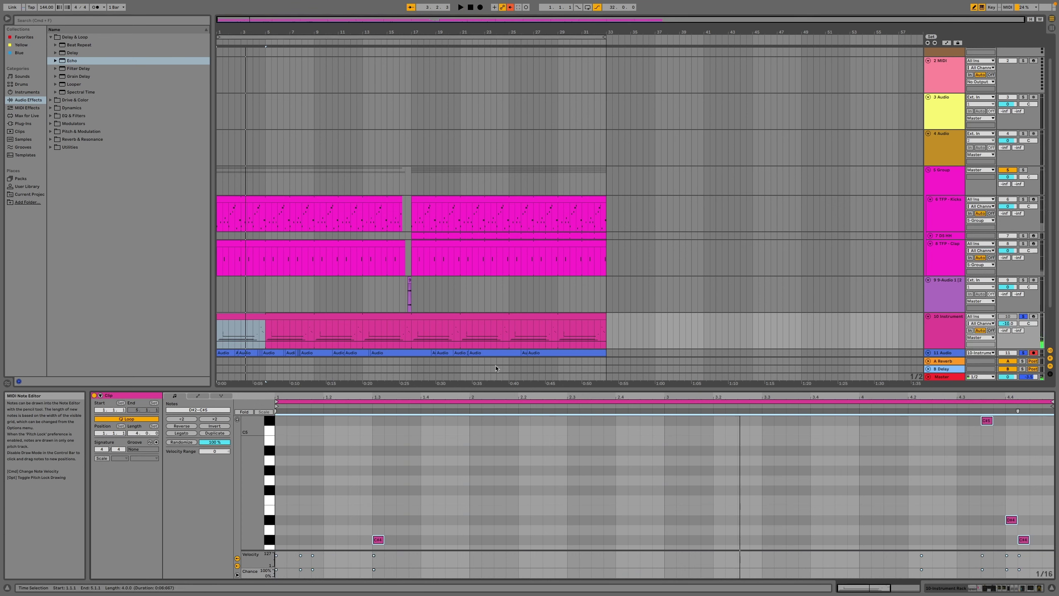
Move the Instrument Rack track's MIDI part one bar later so it starts at 2.1.1, and play the arrangement.
left_click(238, 315)
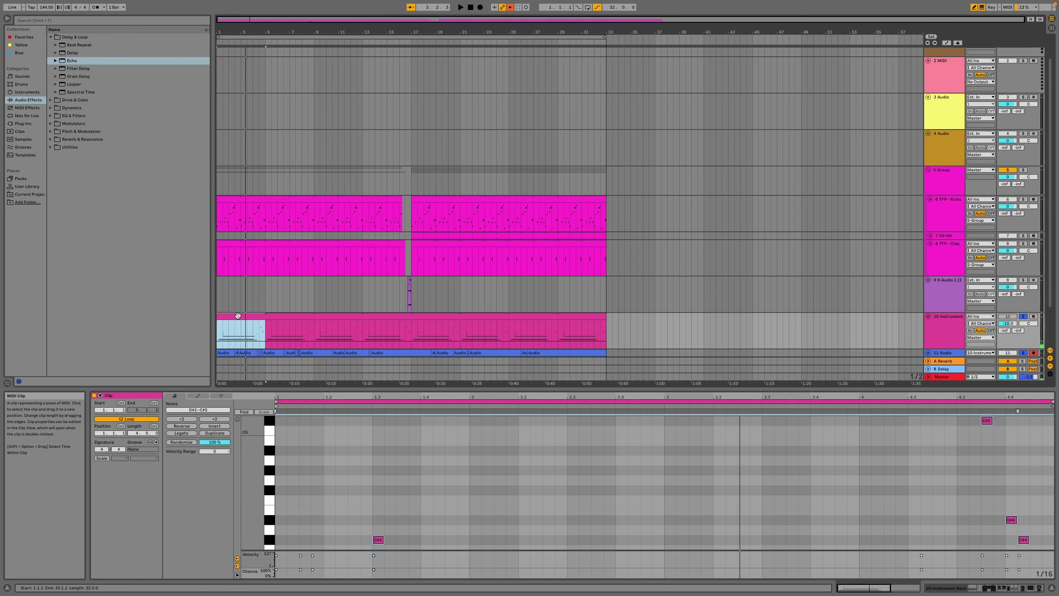
key("space")
left_click(269, 315)
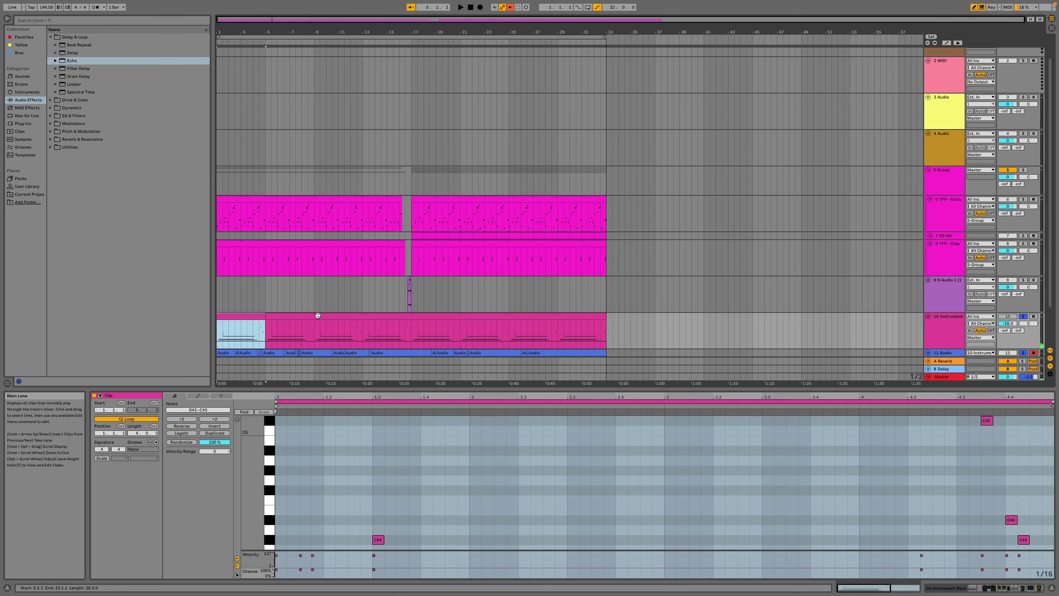
left_click_drag(285, 316, 297, 317)
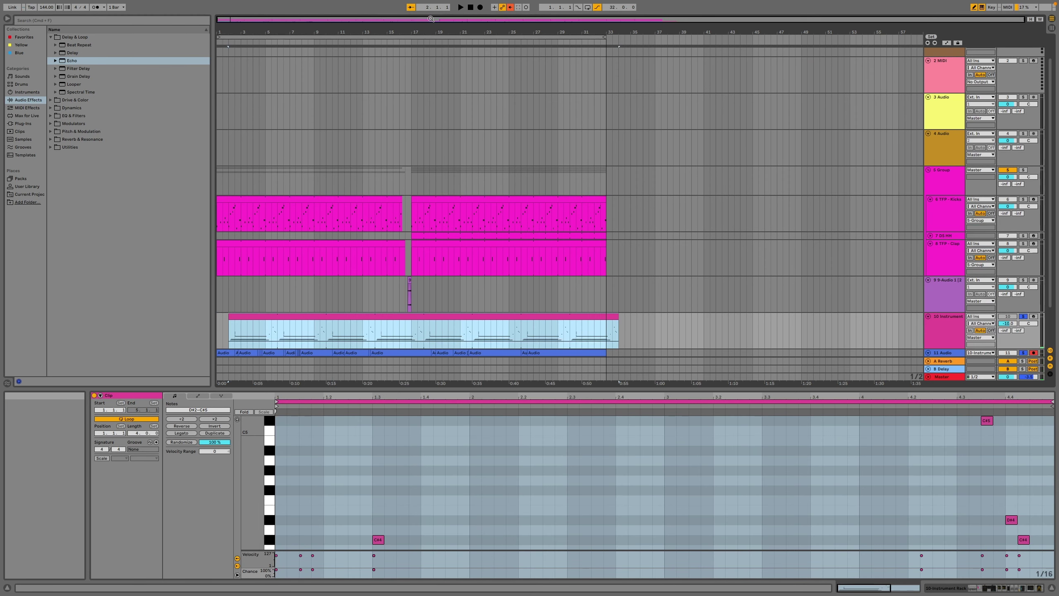
left_click(470, 7)
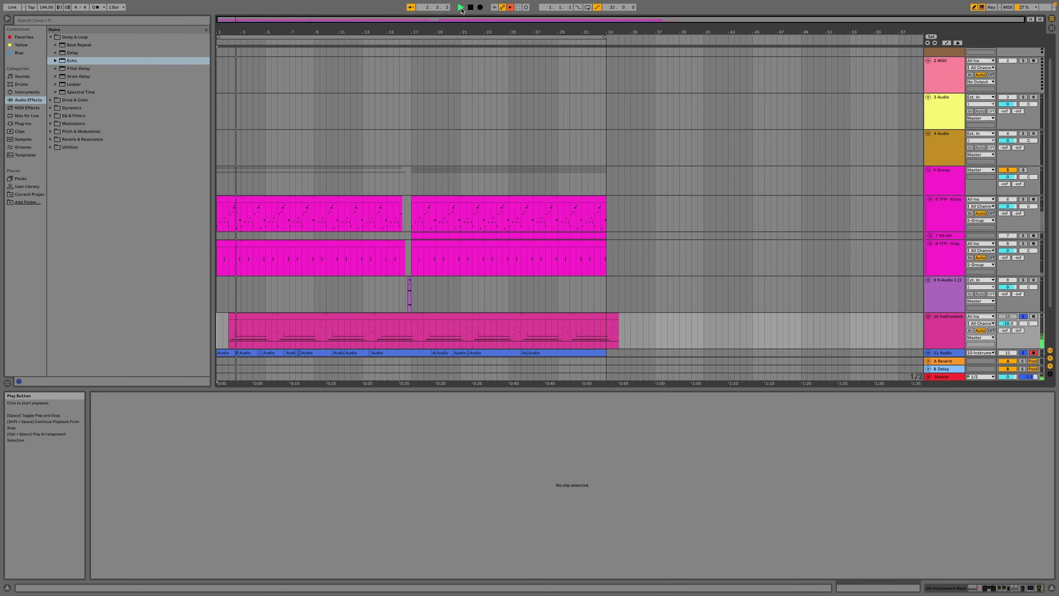
Pan the Instrument Rack track left and the recorded audio track right while soloed, and return both to the full mix.
scroll(792, 151, "down", 3)
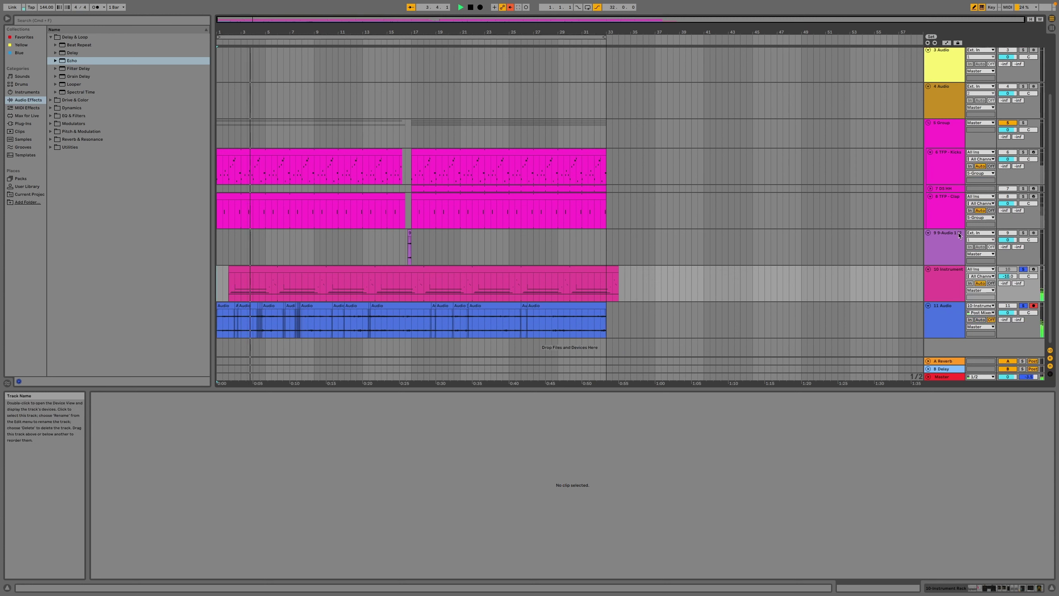
left_click(1025, 269)
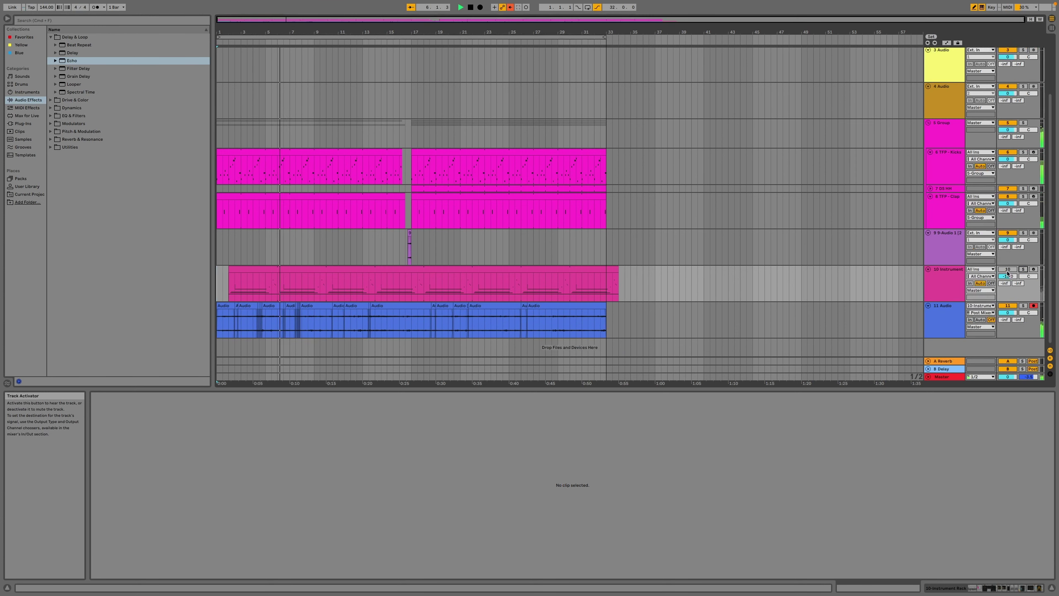
left_click(1024, 269)
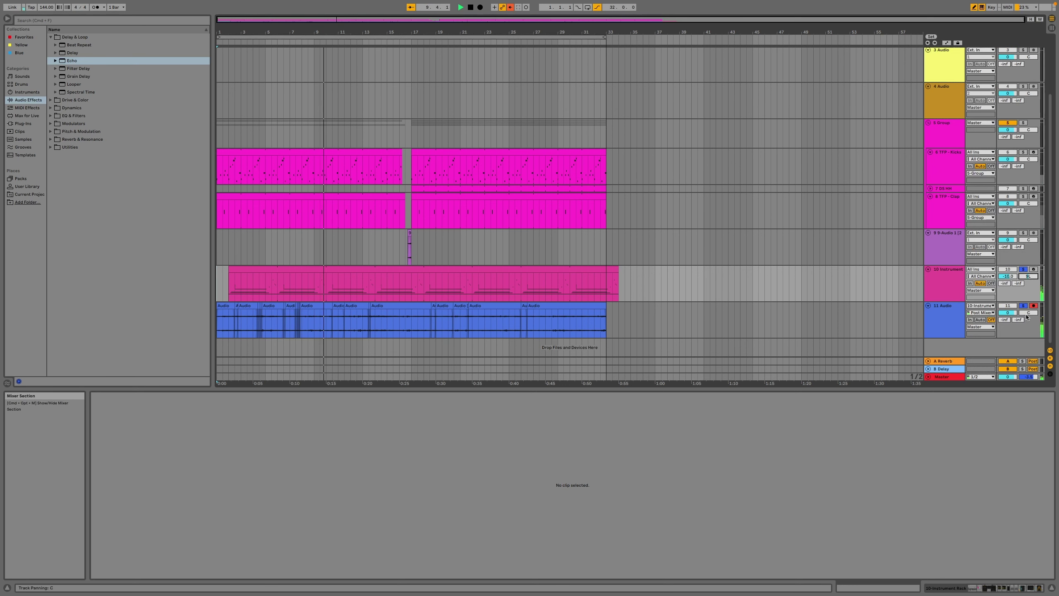
left_click_drag(1029, 312, 1027, 284)
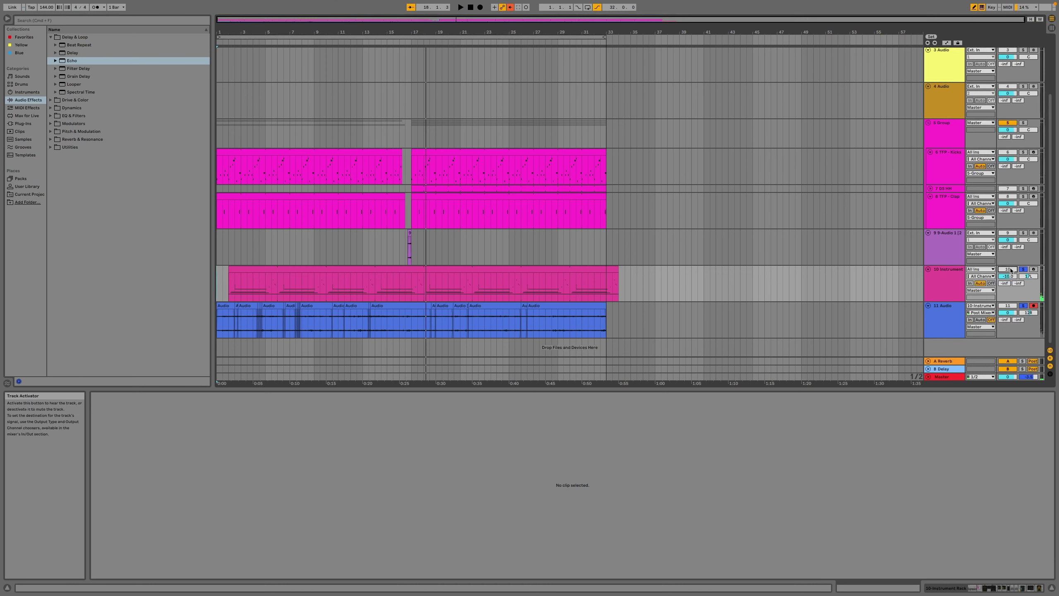
left_click(1023, 270)
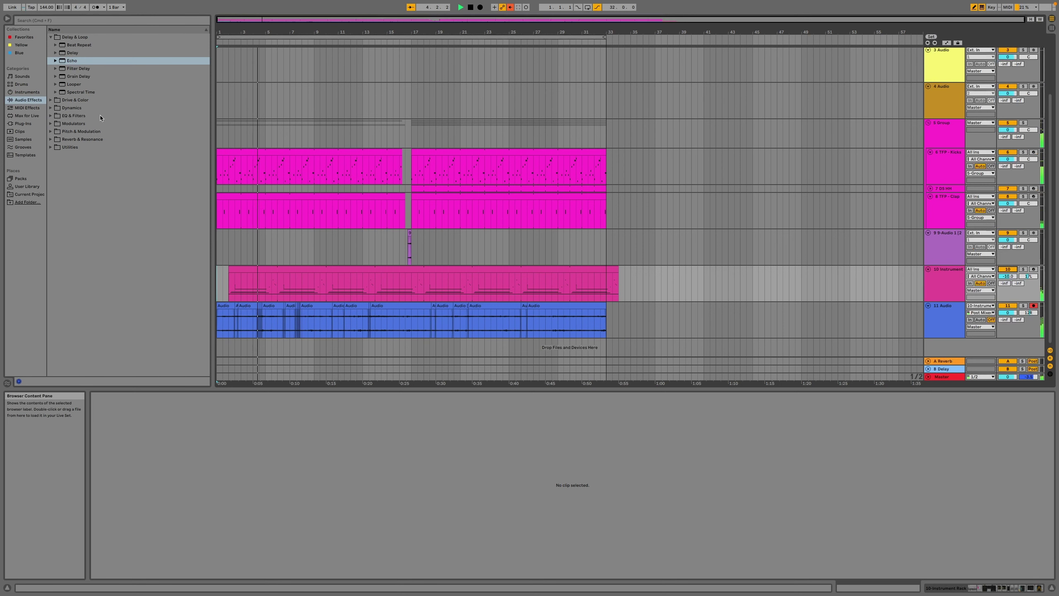
Add an LFO modulator to the end of the Instrument Rack track's device chain and set its rate to about 0.41 Hz.
left_click(35, 109)
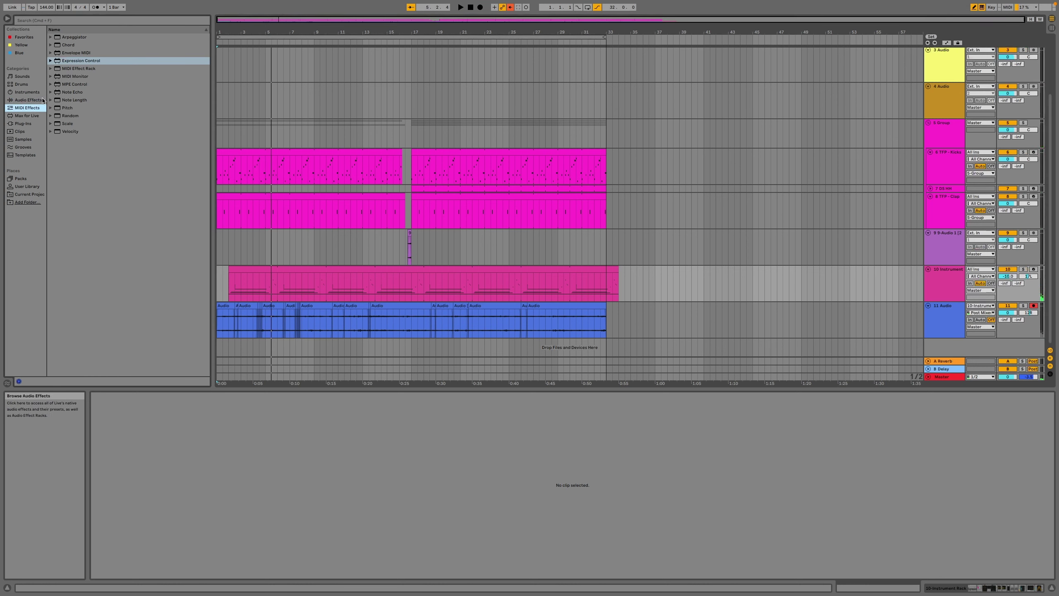
left_click(40, 101)
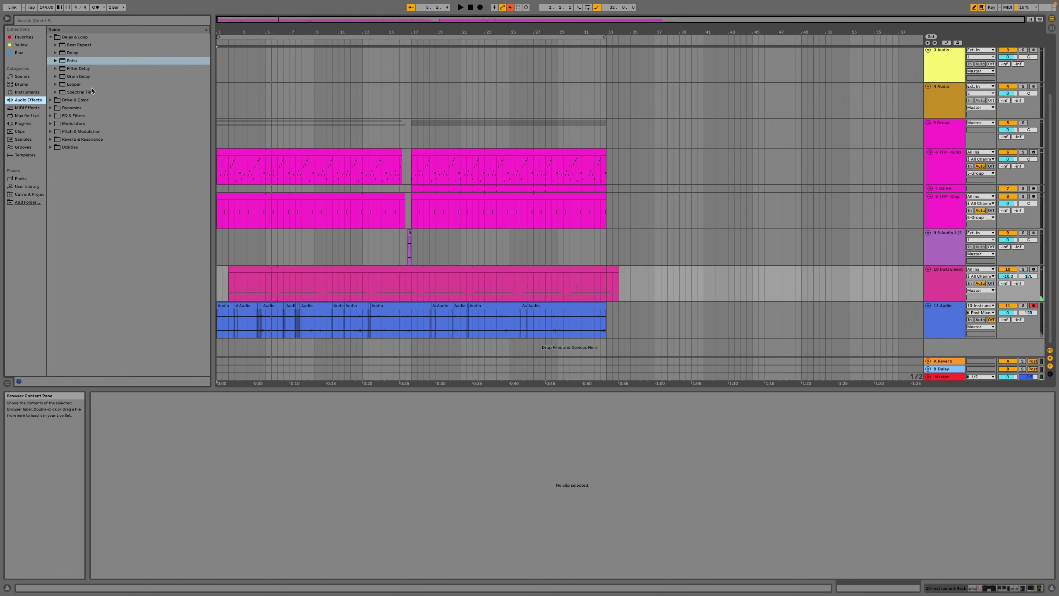
left_click(92, 132)
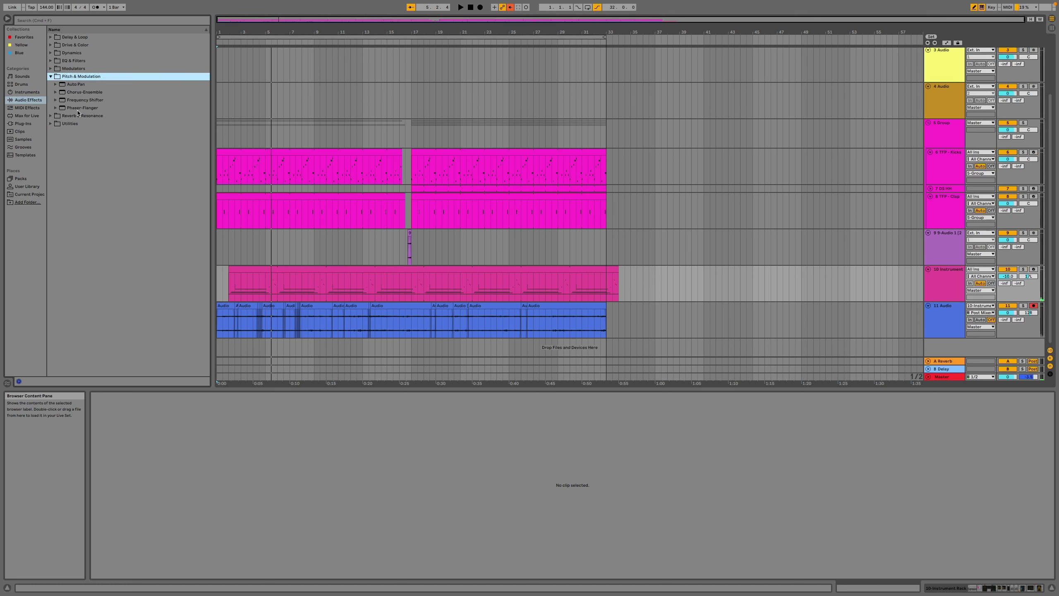
left_click(53, 69)
double_click(67, 84)
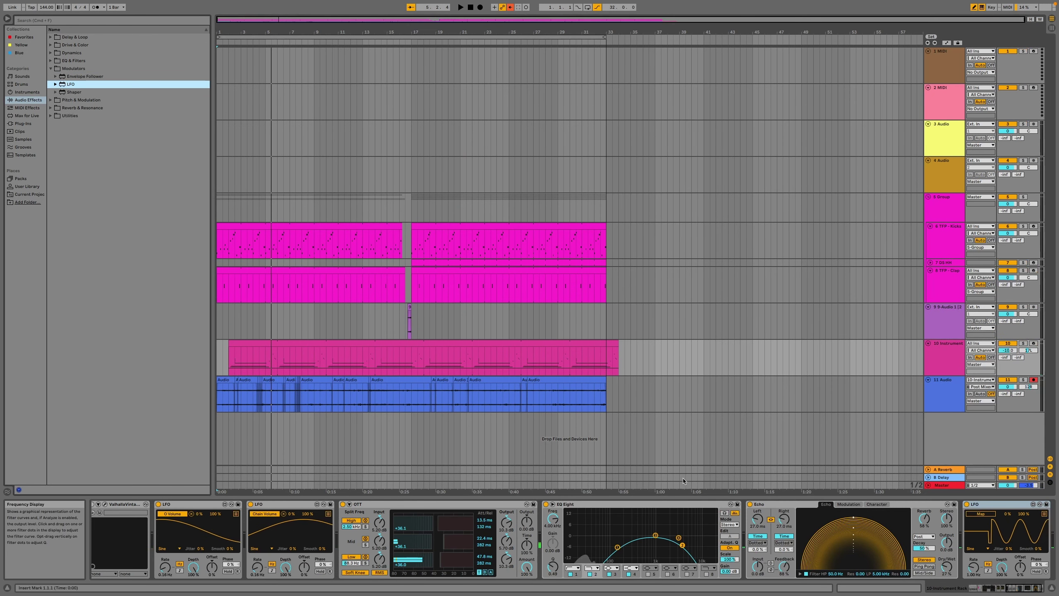
left_click_drag(971, 567, 972, 580)
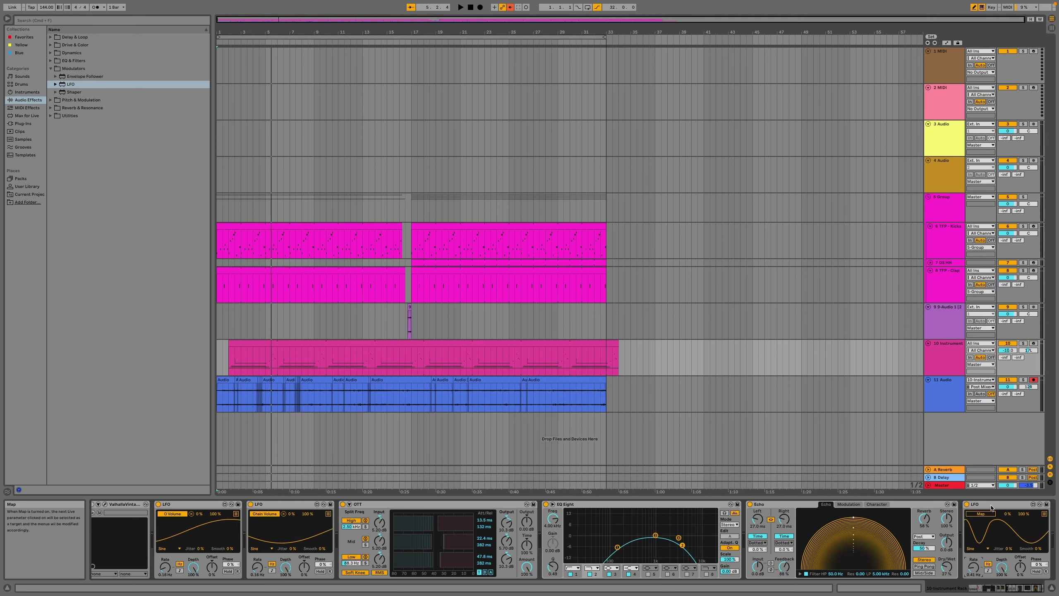
Duplicate the last LFO modulator, mapping the first copy to the Instrument Rack track's volume and the second to the audio track's pan.
key("super+d")
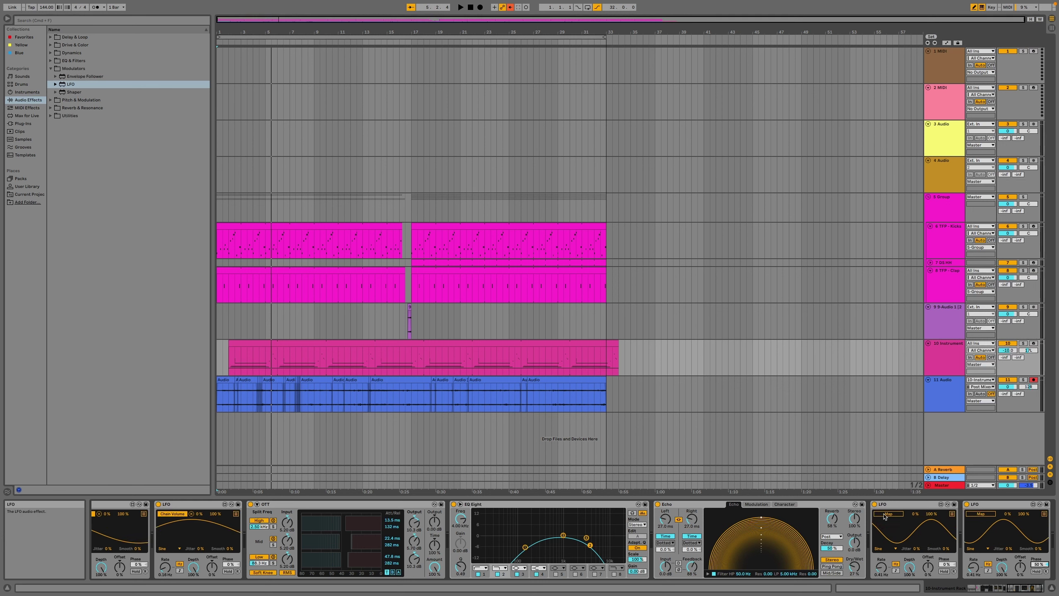
left_click(1014, 352)
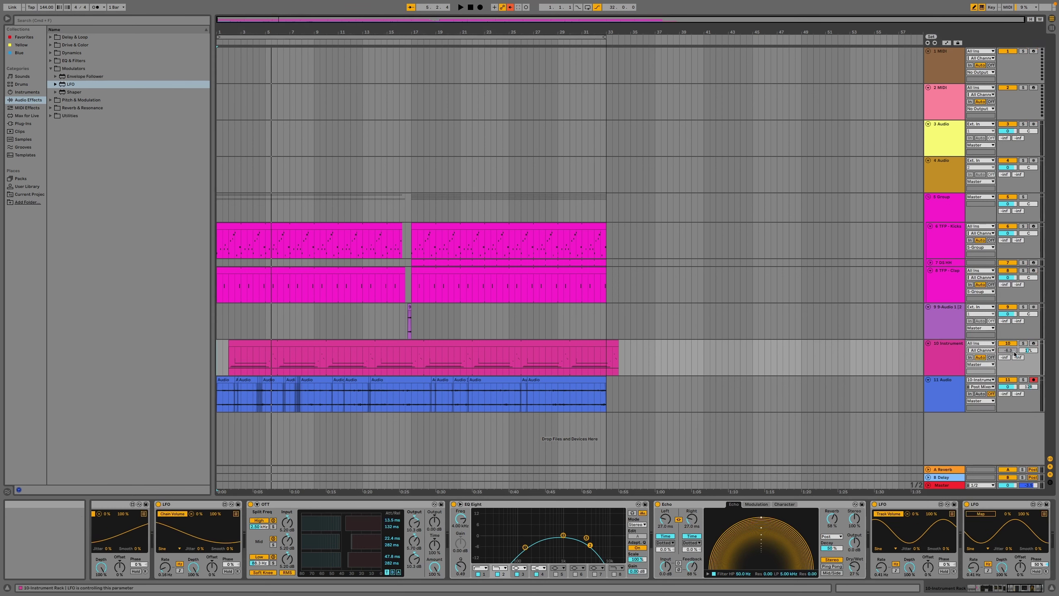
left_click(976, 518)
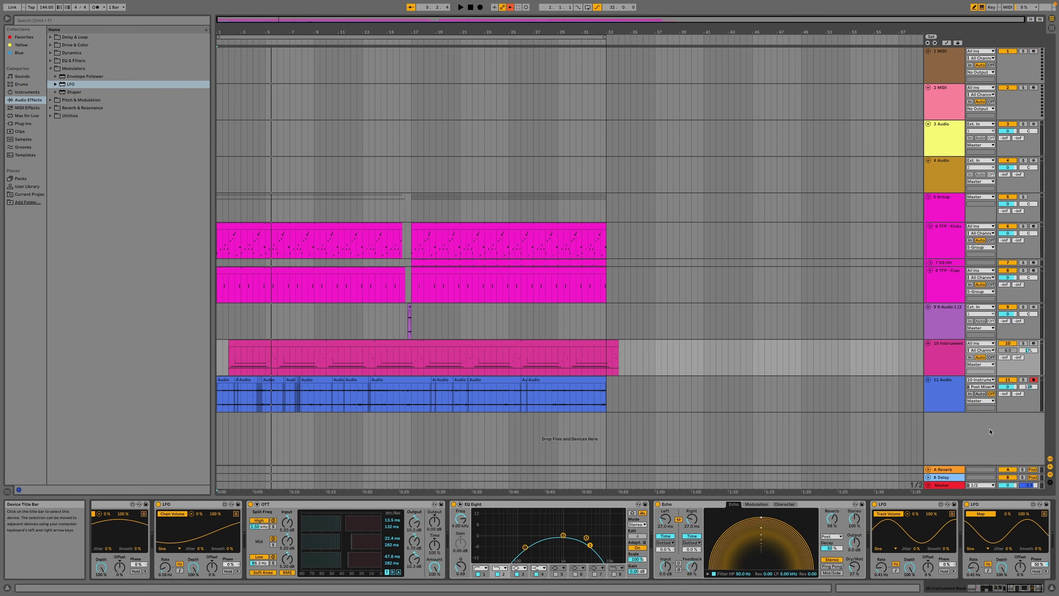
left_click(1029, 386)
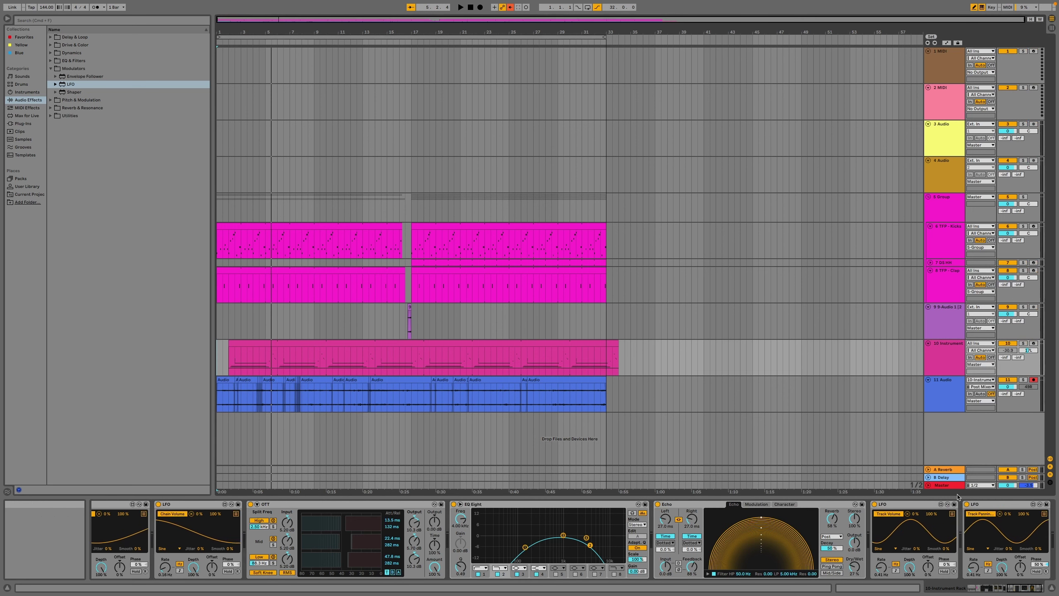
Remap the first LFO from track volume to the Instrument Rack track's pan, and adjust the pan modulation depth during playback.
left_click(908, 514)
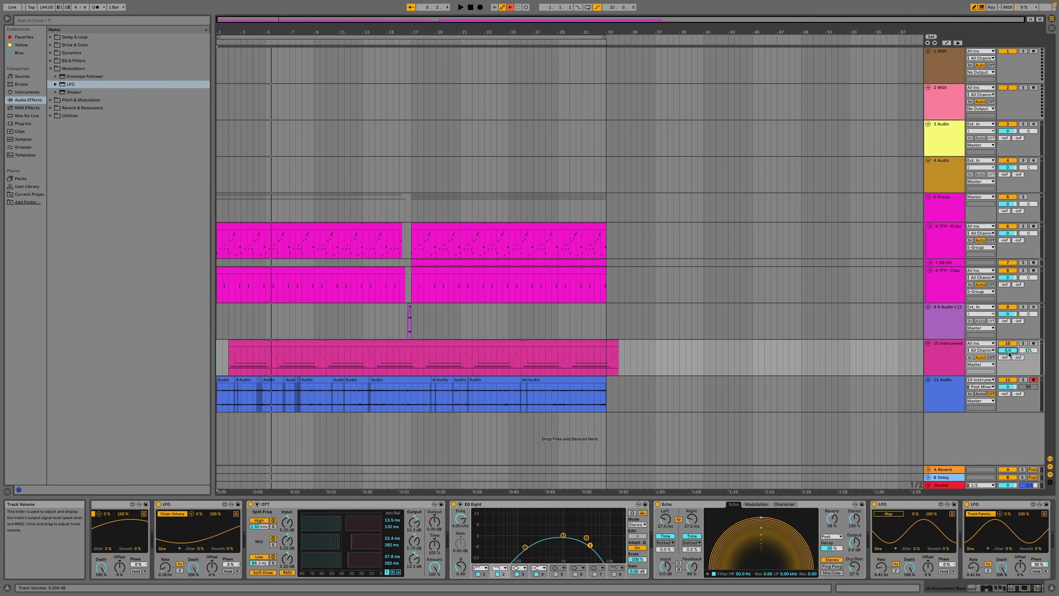
left_click(897, 516)
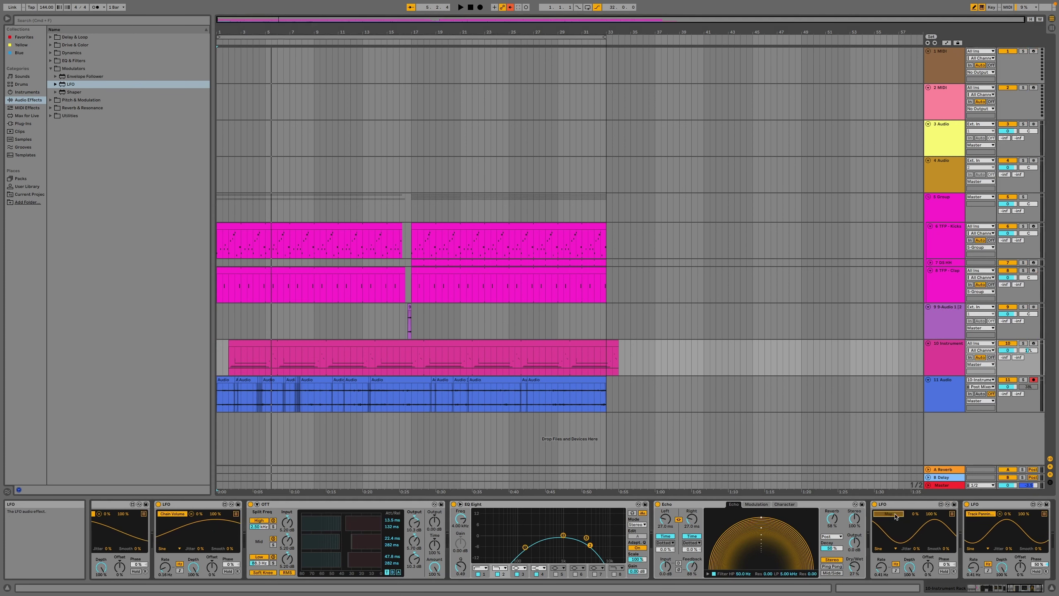
left_click(1028, 354)
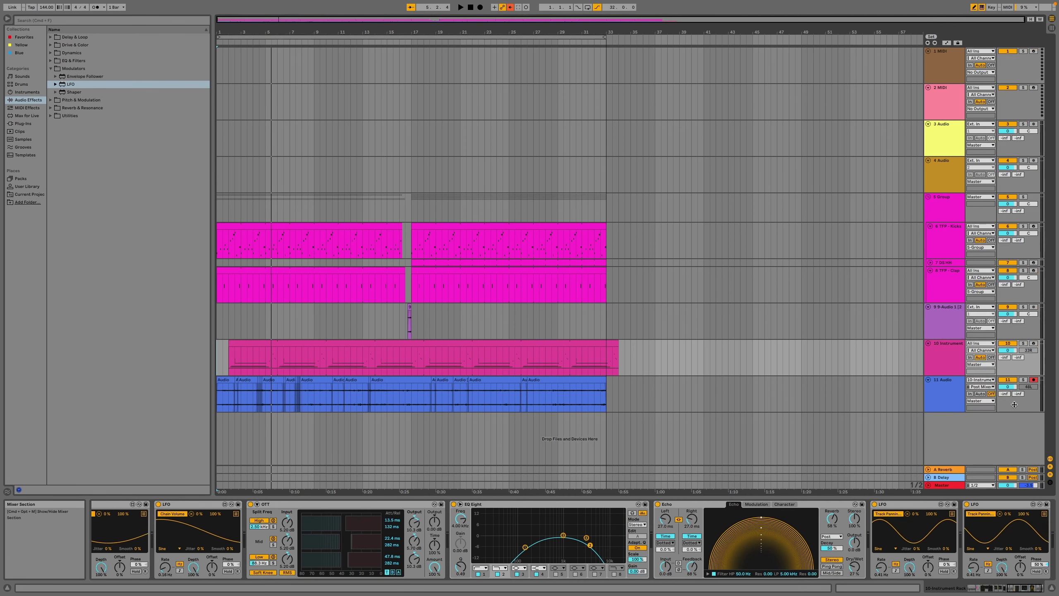
key("space")
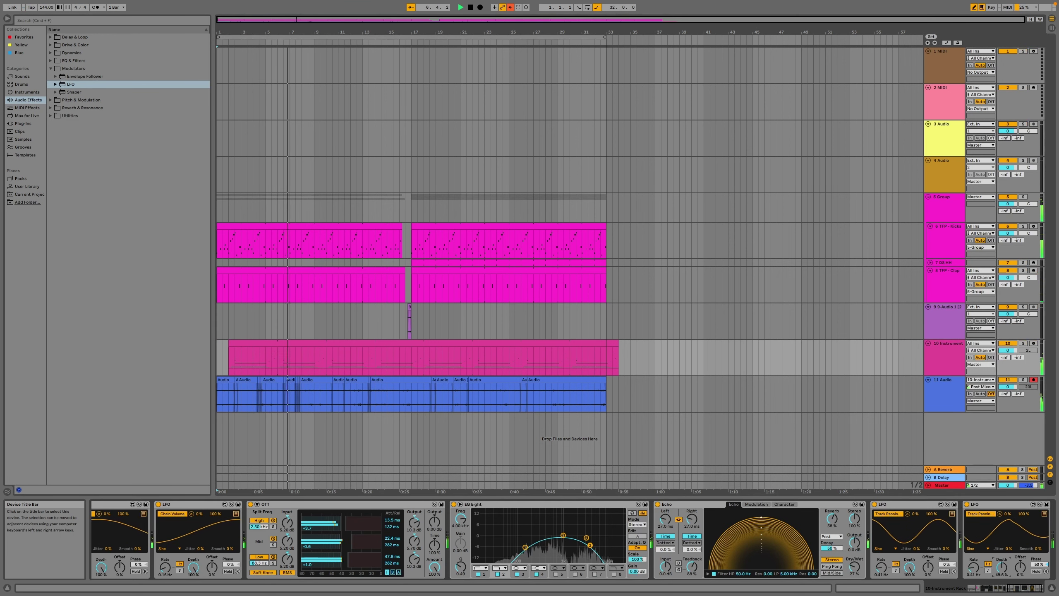
left_click_drag(909, 570, 910, 568)
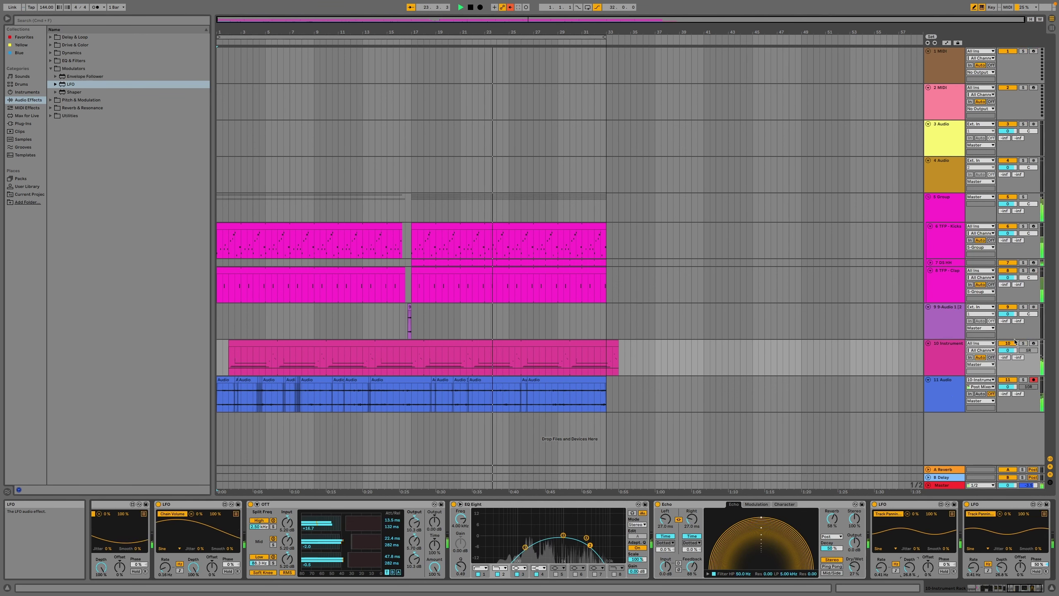
Group the Instrument Rack track with the recorded audio track and solo the group.
left_click(957, 350)
left_click(949, 388, "shift")
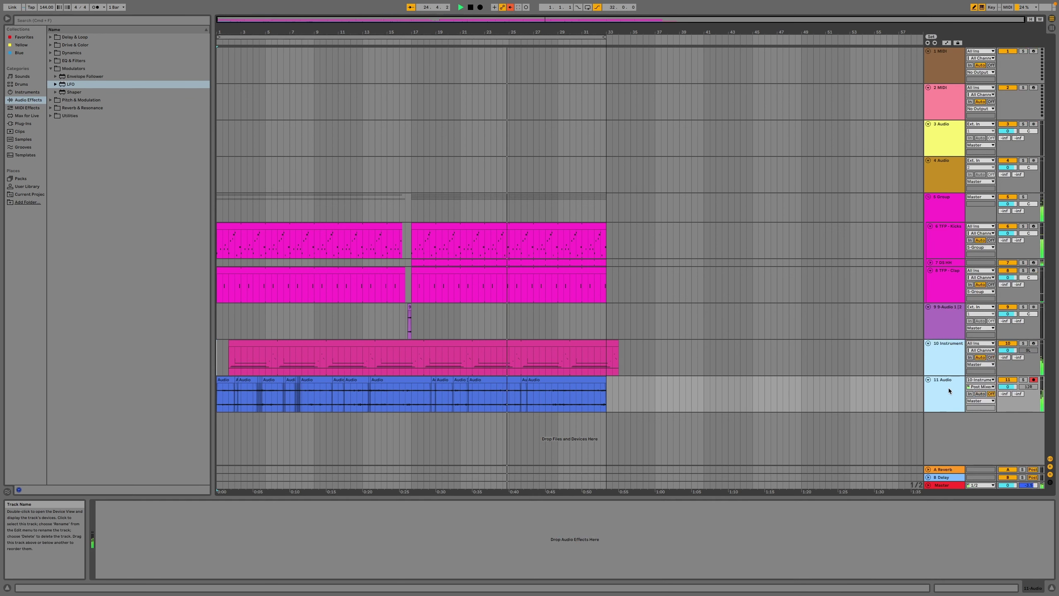
key("super+g")
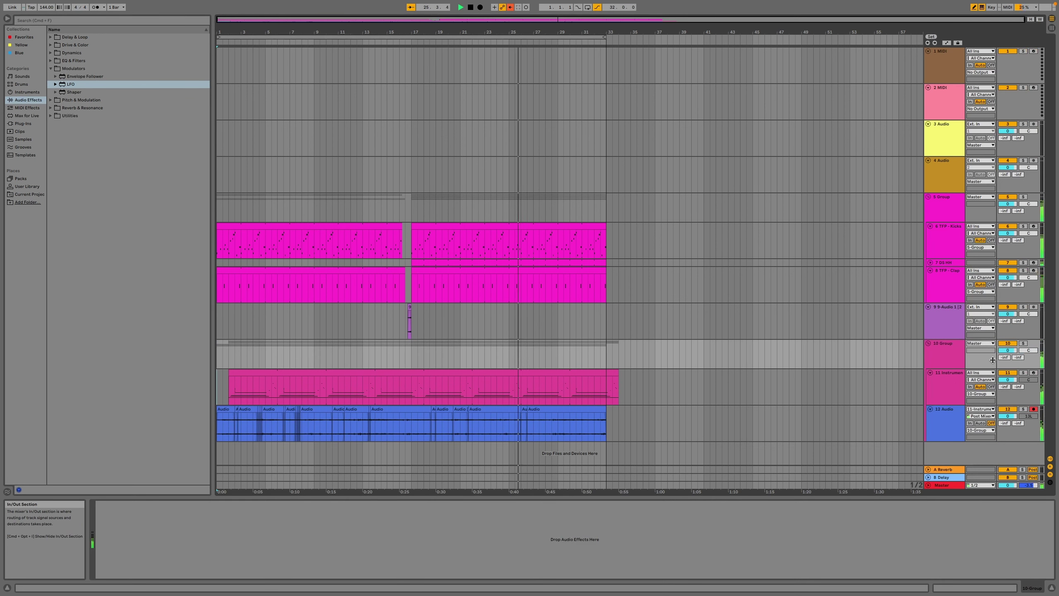
left_click(1023, 343)
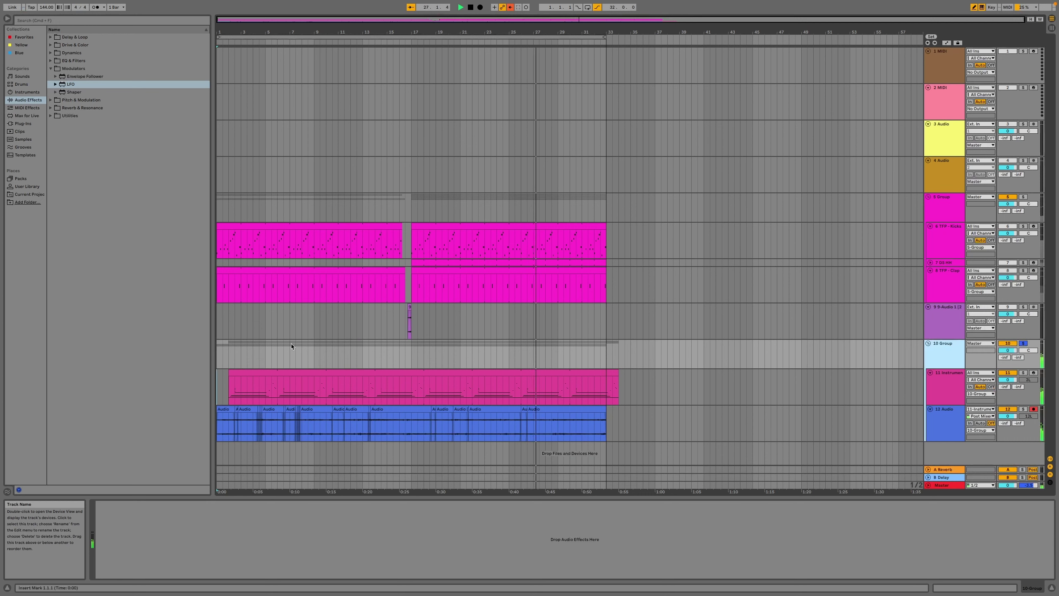
Add the ValhallaSpaceModulator Audio Unit plug-in to the group track.
left_click(39, 108)
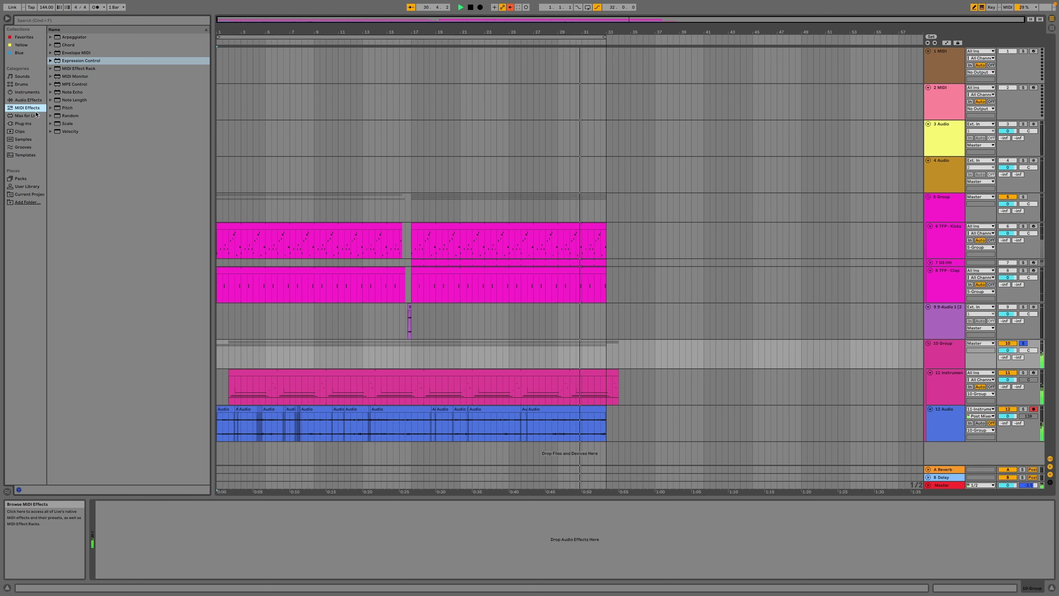
left_click(30, 124)
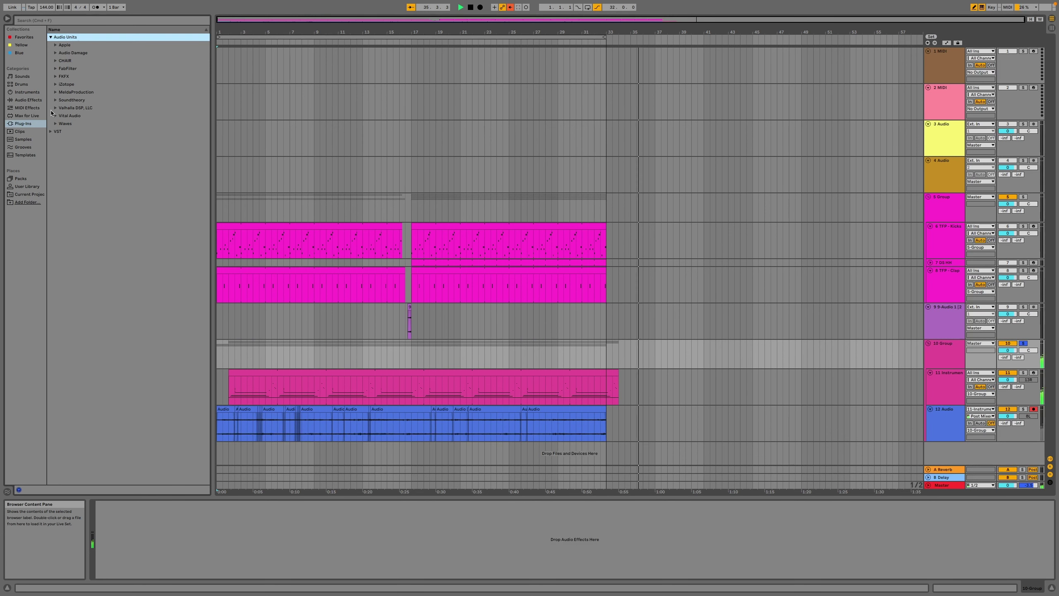
left_click(55, 107)
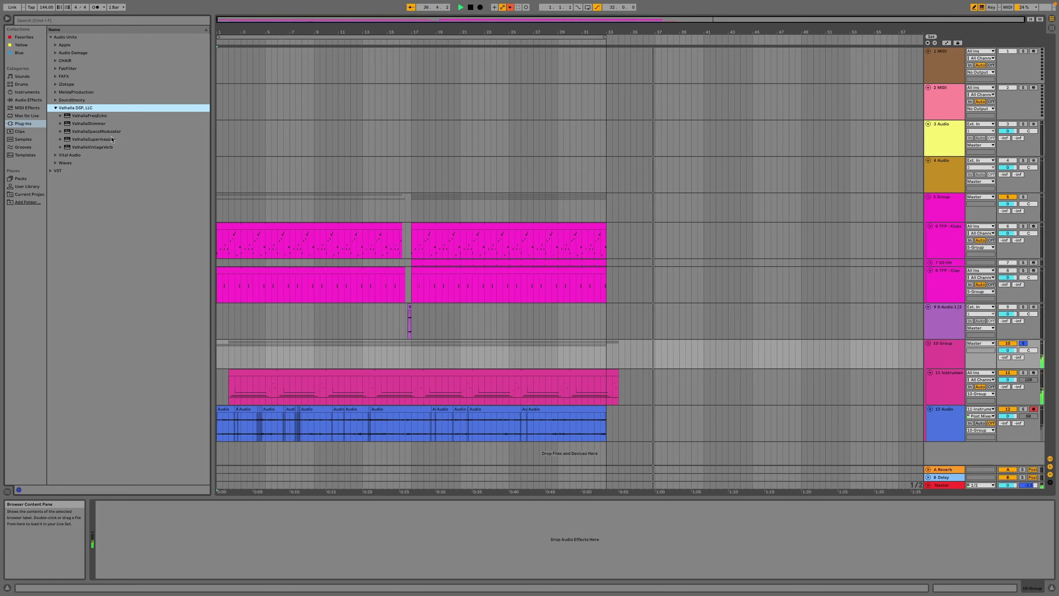
double_click(103, 132)
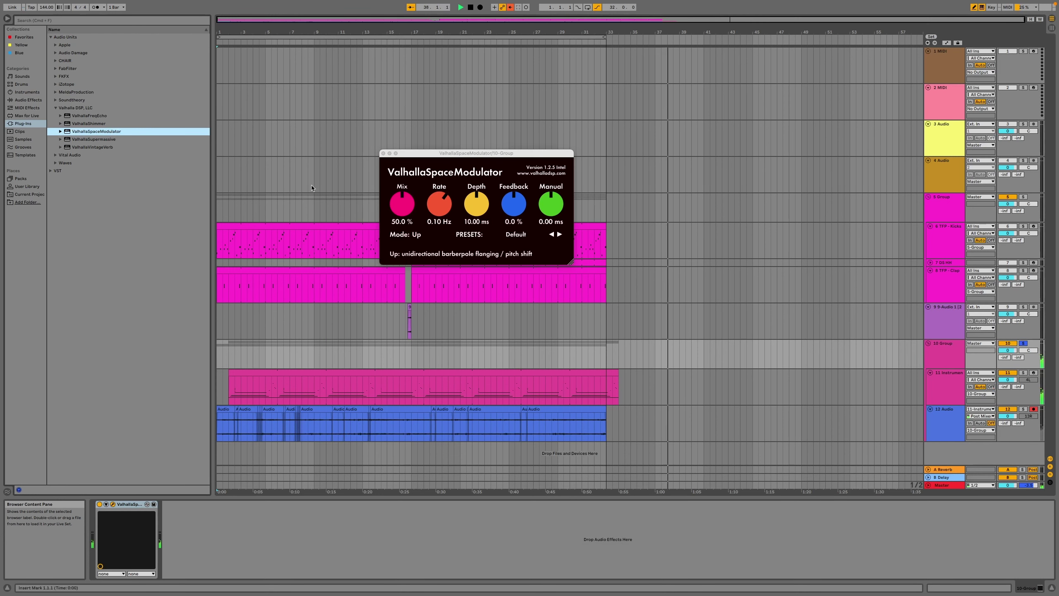
Audition the ValhallaSpaceModulator presets in order up to TheShuzz, and set its mix to 23.6%.
left_click(560, 235)
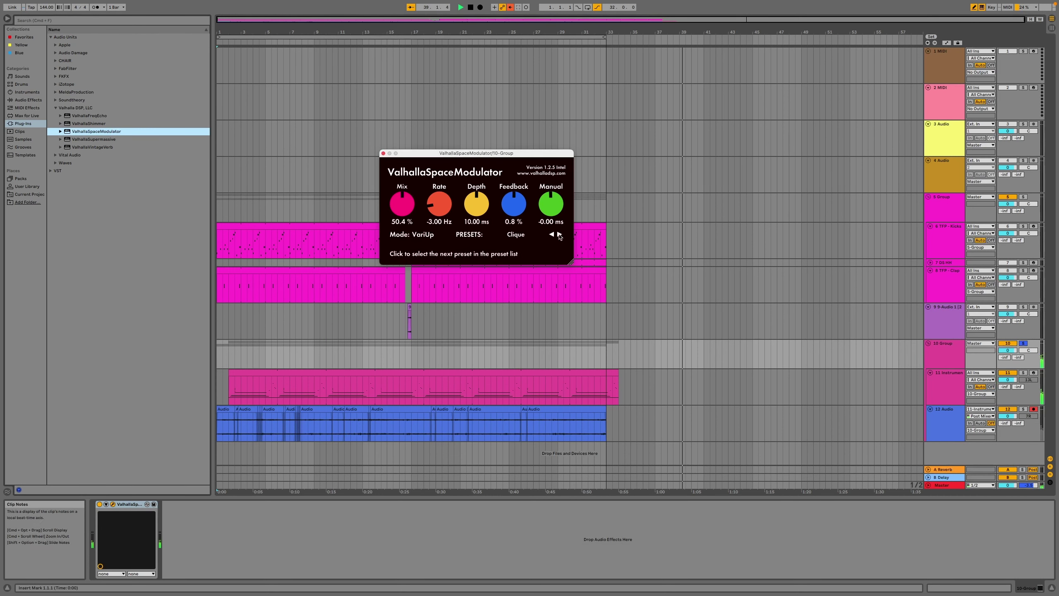
left_click(560, 235)
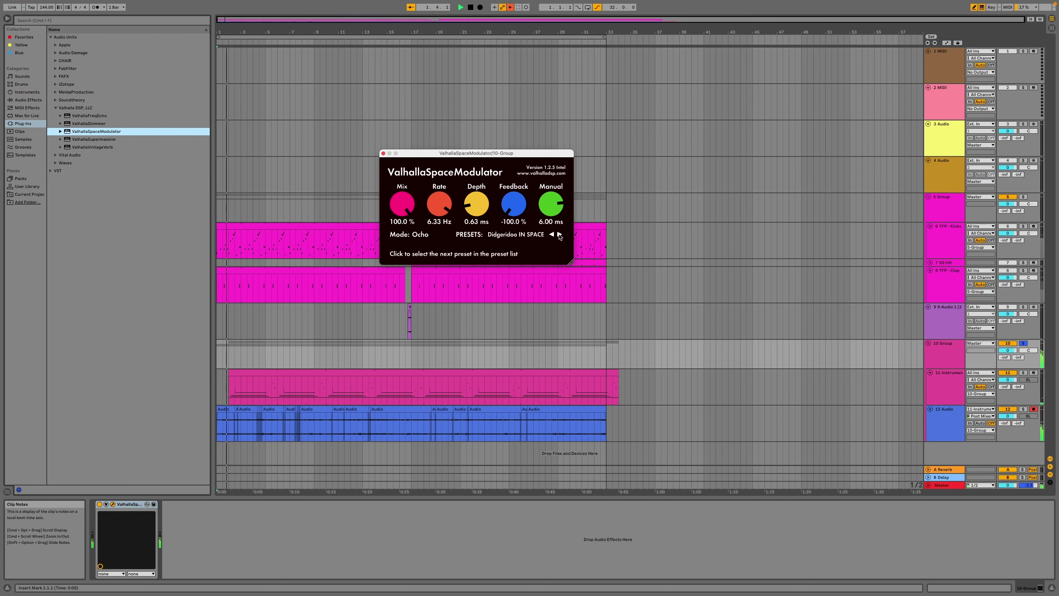
left_click(560, 235)
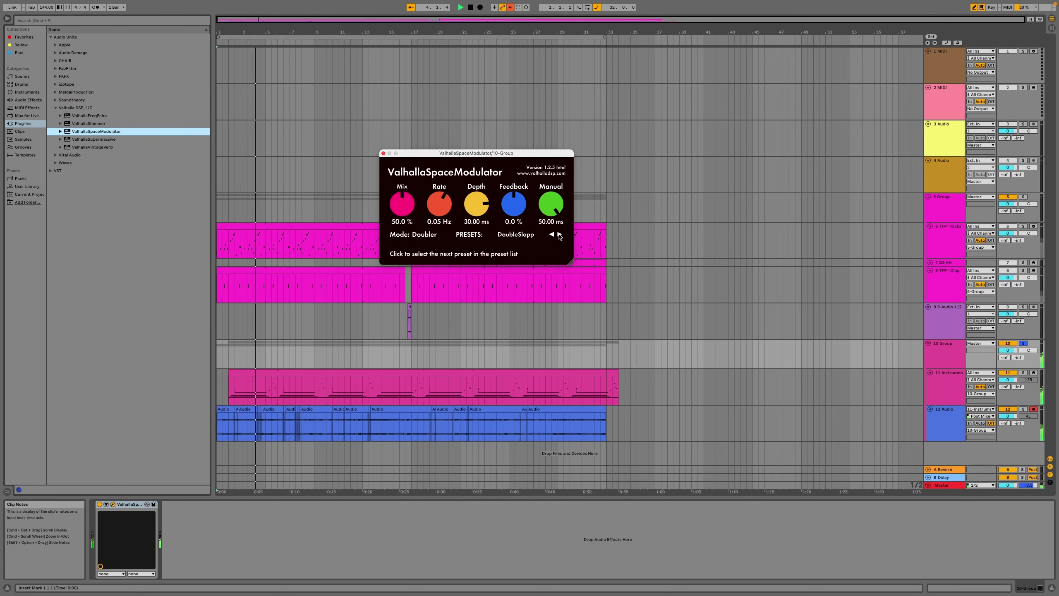
left_click(559, 235)
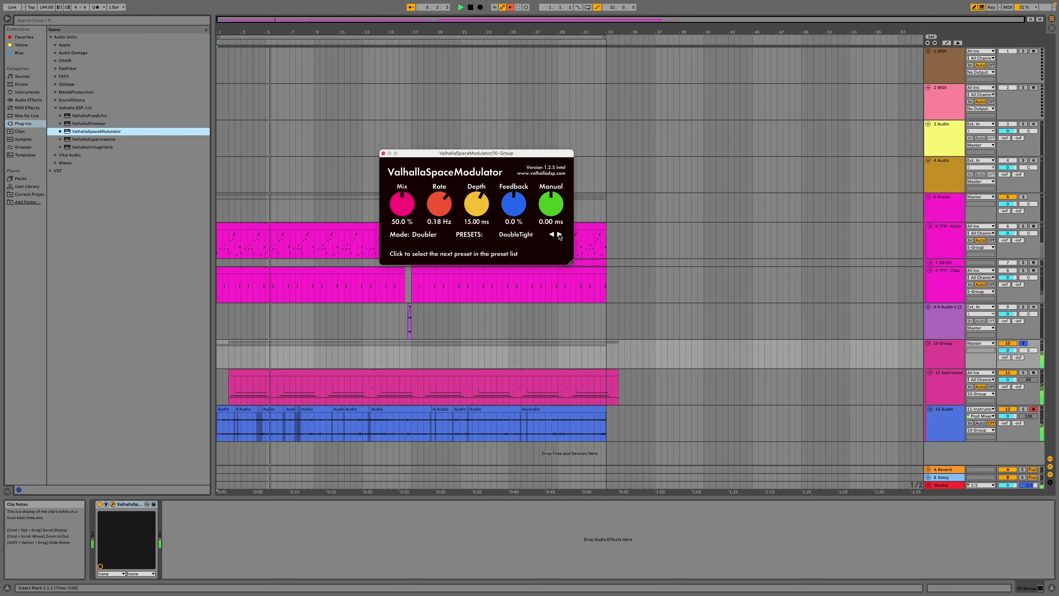
left_click(560, 235)
left_click(560, 235)
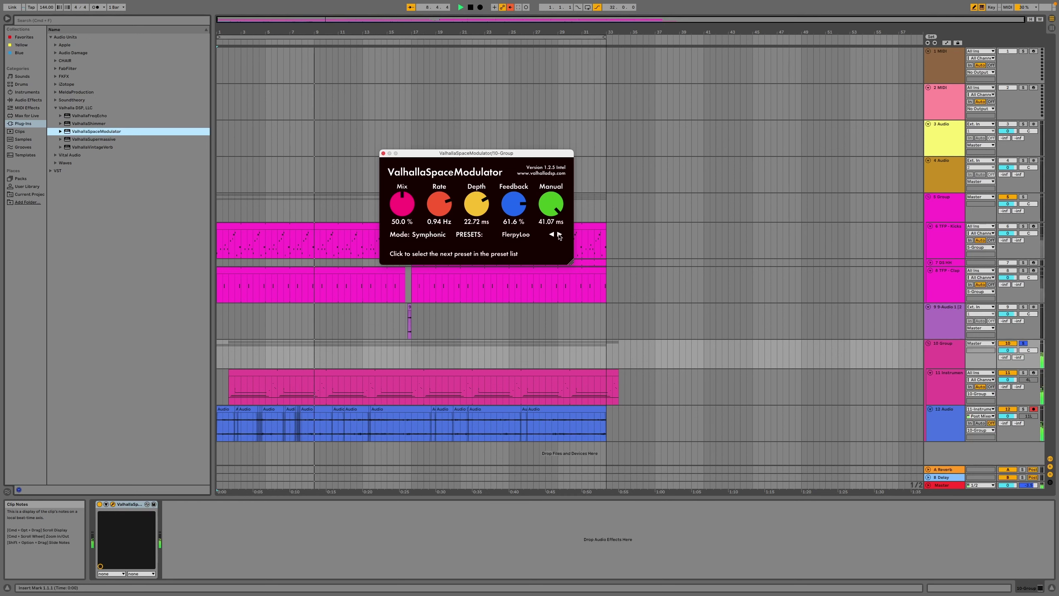
left_click(560, 235)
left_click(560, 235)
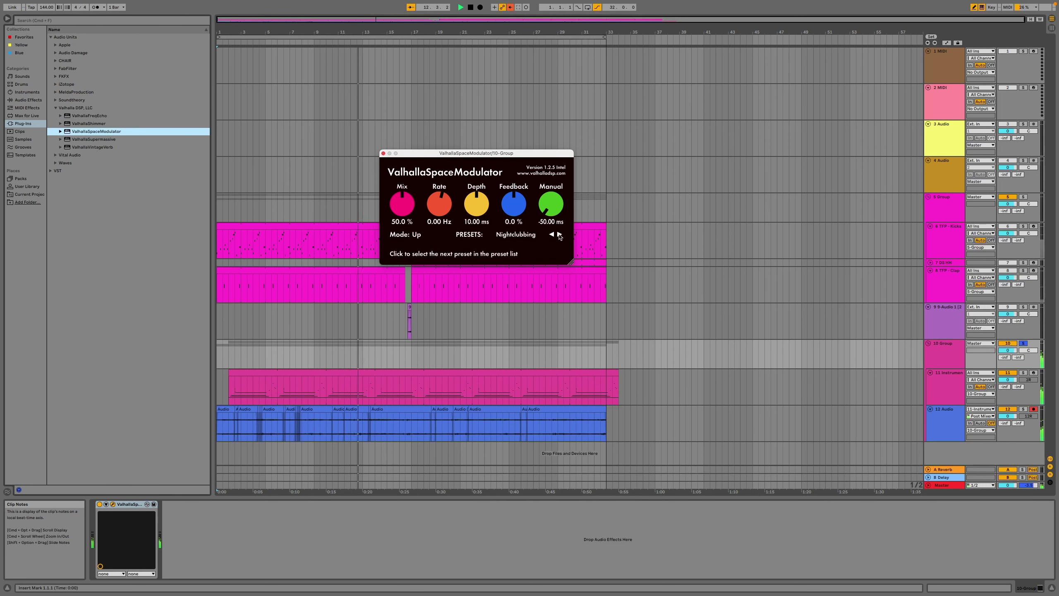
left_click(560, 235)
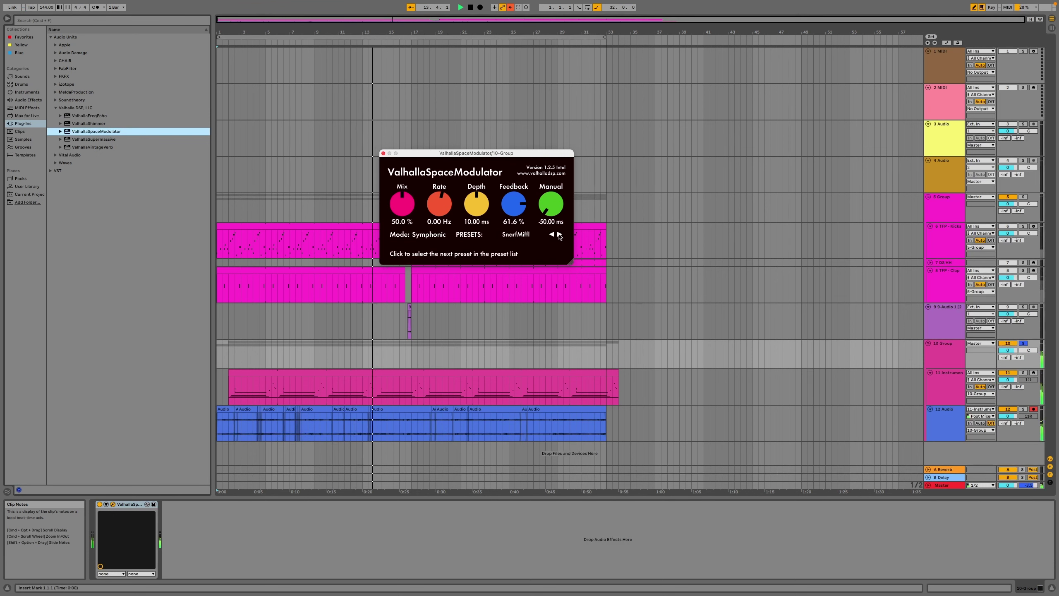
left_click(560, 234)
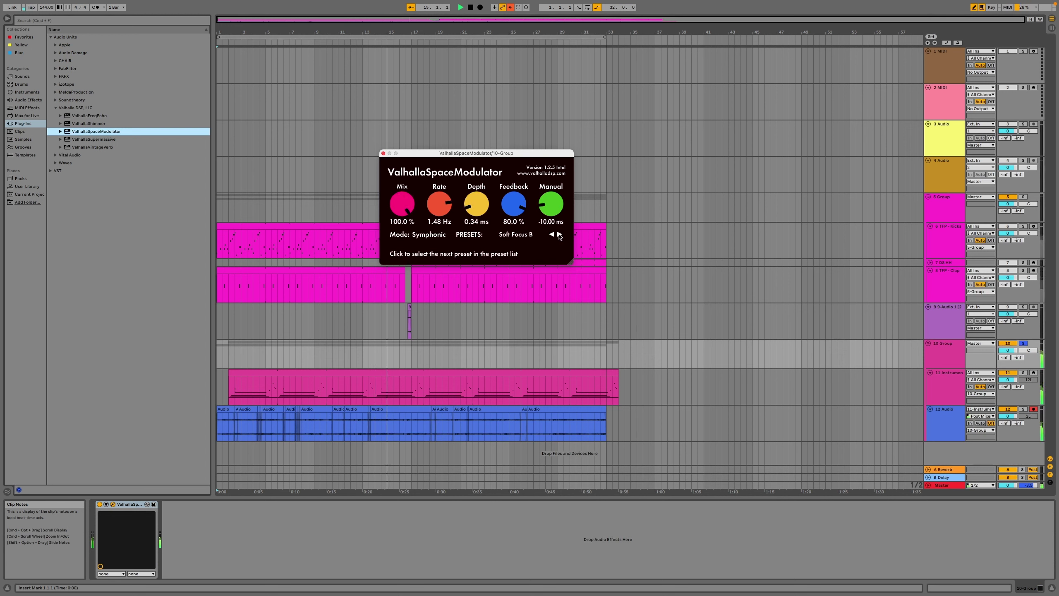
left_click(560, 234)
left_click(560, 235)
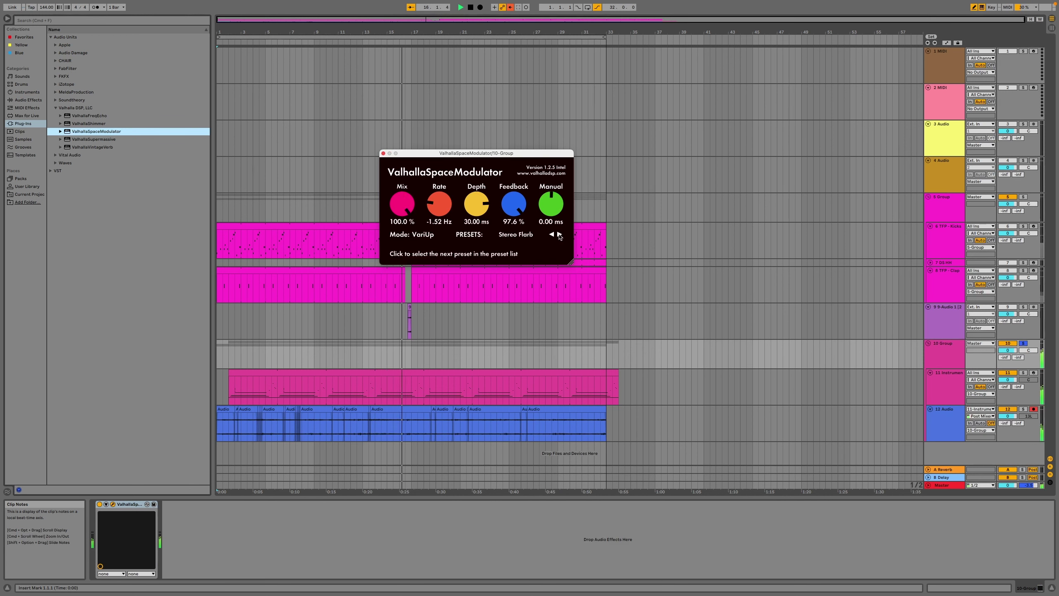
left_click(560, 235)
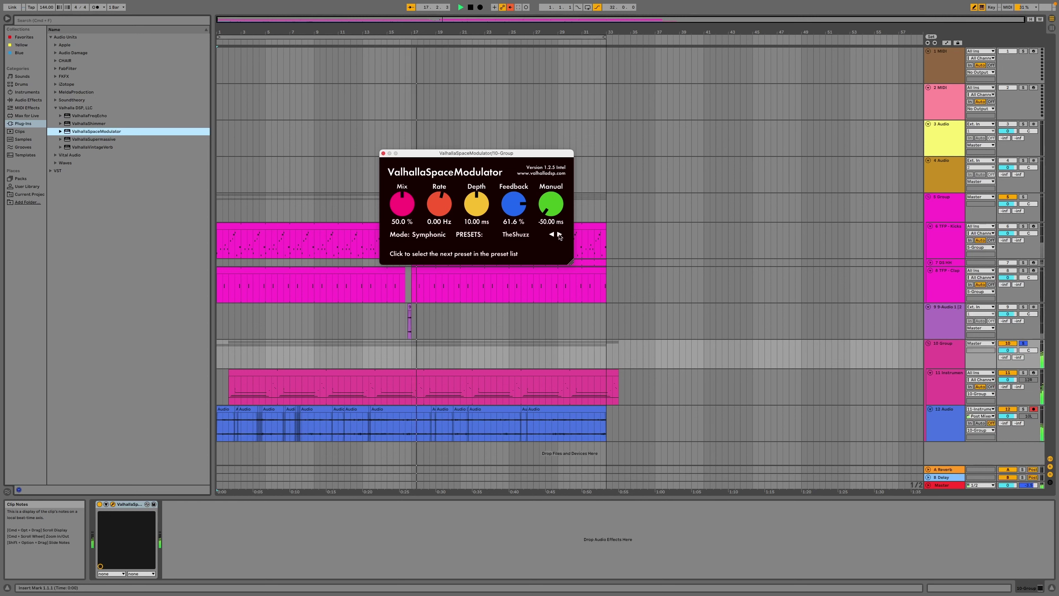
left_click_drag(402, 205, 403, 224)
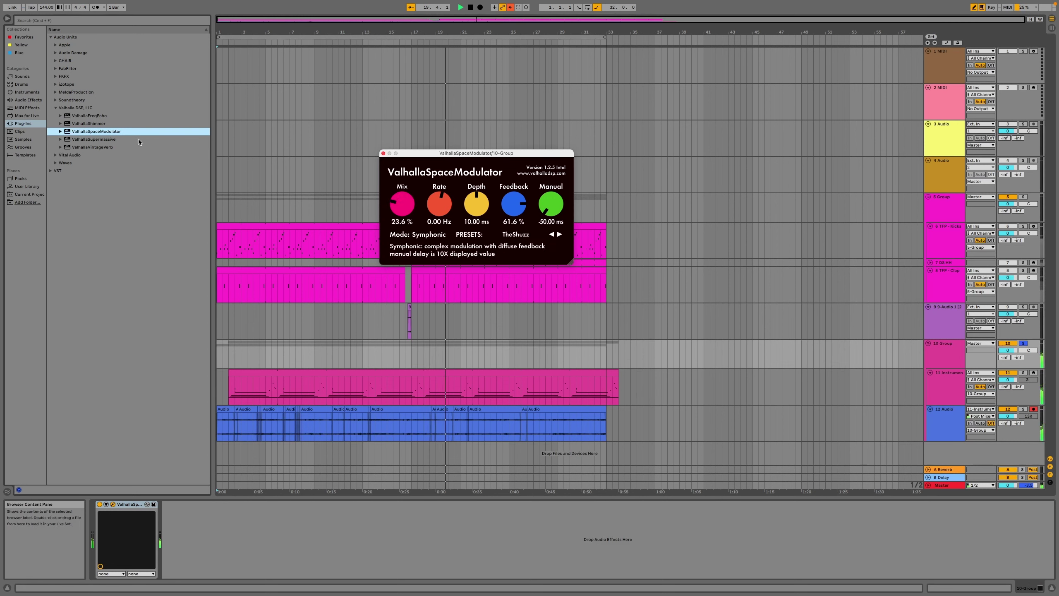
Try ValhallaFreqEcho on the group with a -53.90 Hz shift, 534.19 ms delay and 18.90% feedback, and remove it again.
double_click(101, 115)
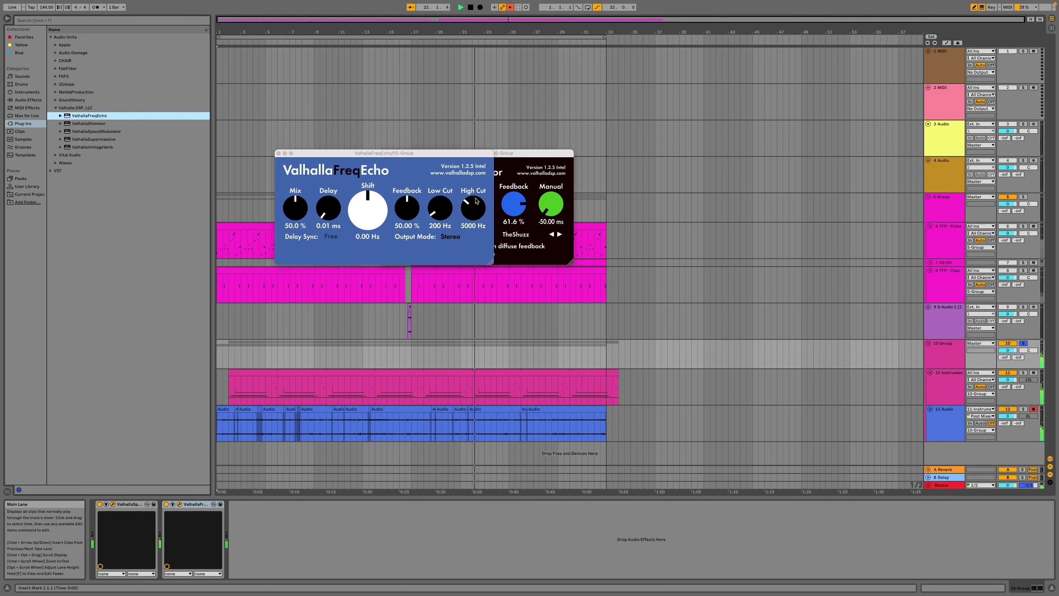
left_click_drag(328, 206, 377, 255)
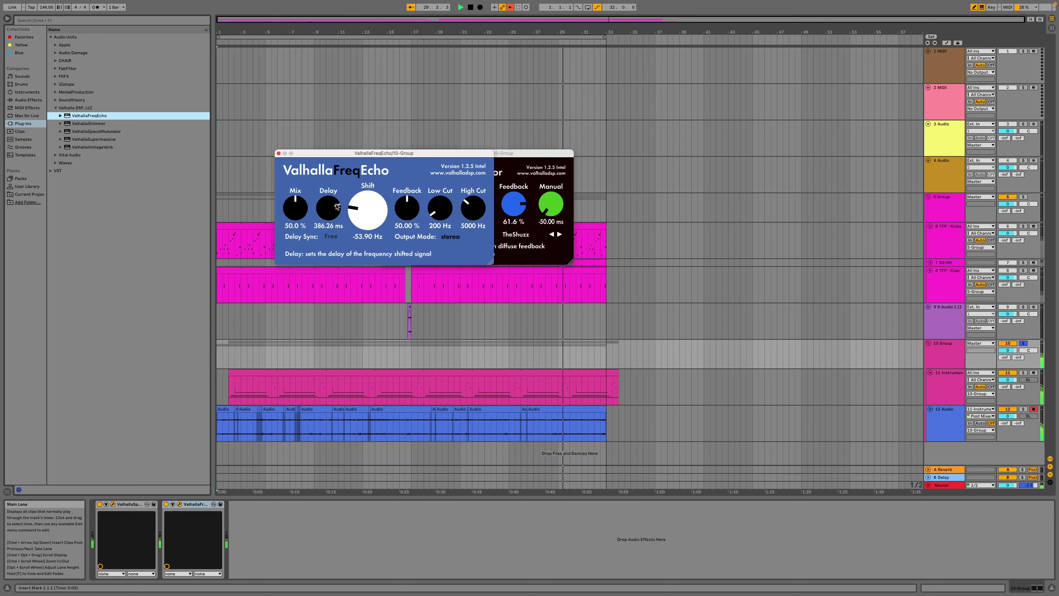
left_click_drag(407, 207, 409, 236)
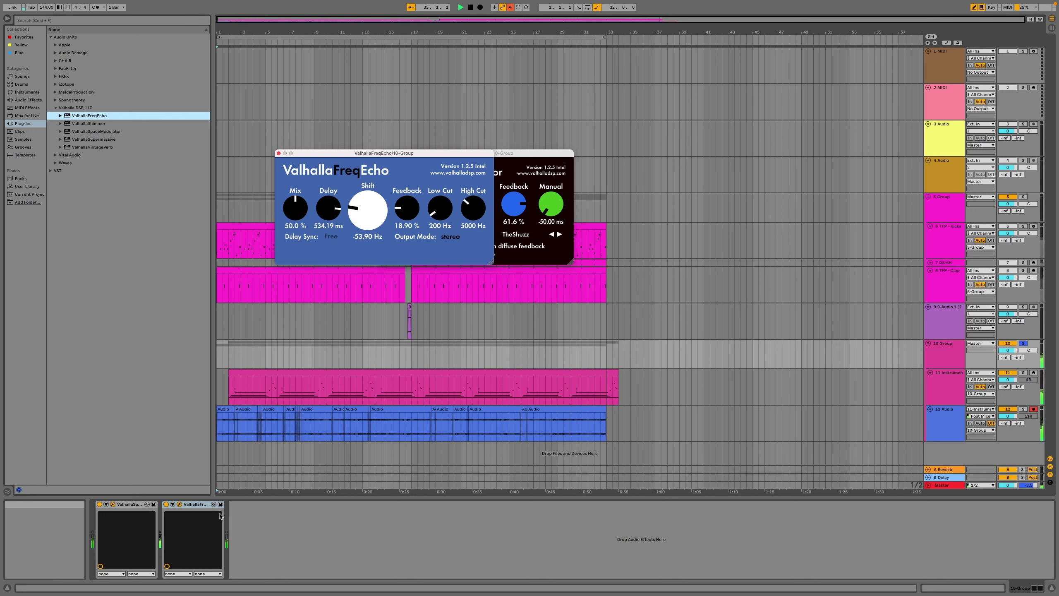
left_click(189, 505)
key("Delete")
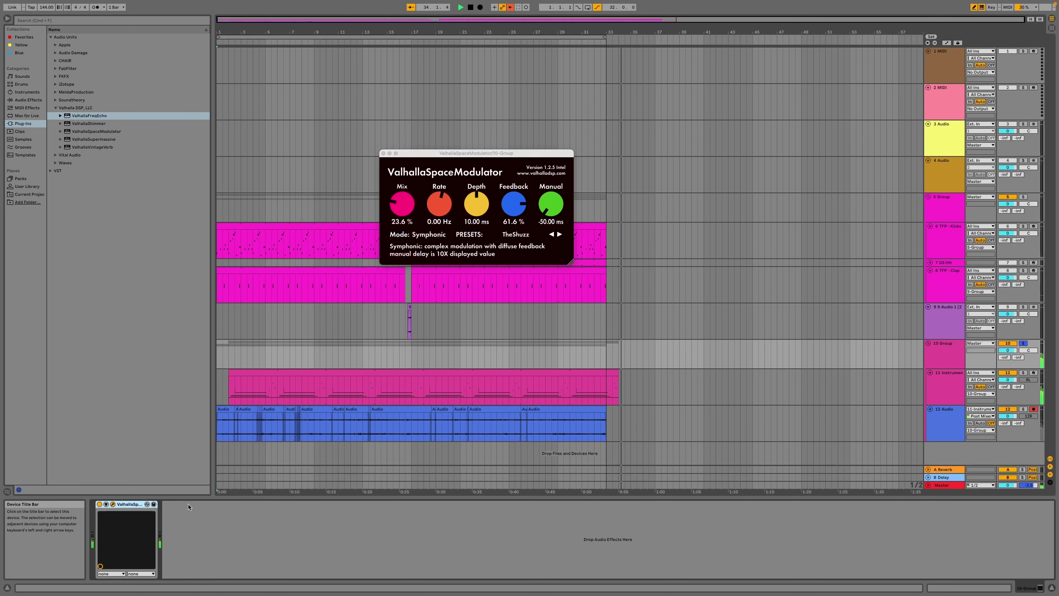
Add a Utility device after ValhallaSpaceModulator on the group track and switch it to mono.
left_click(28, 99)
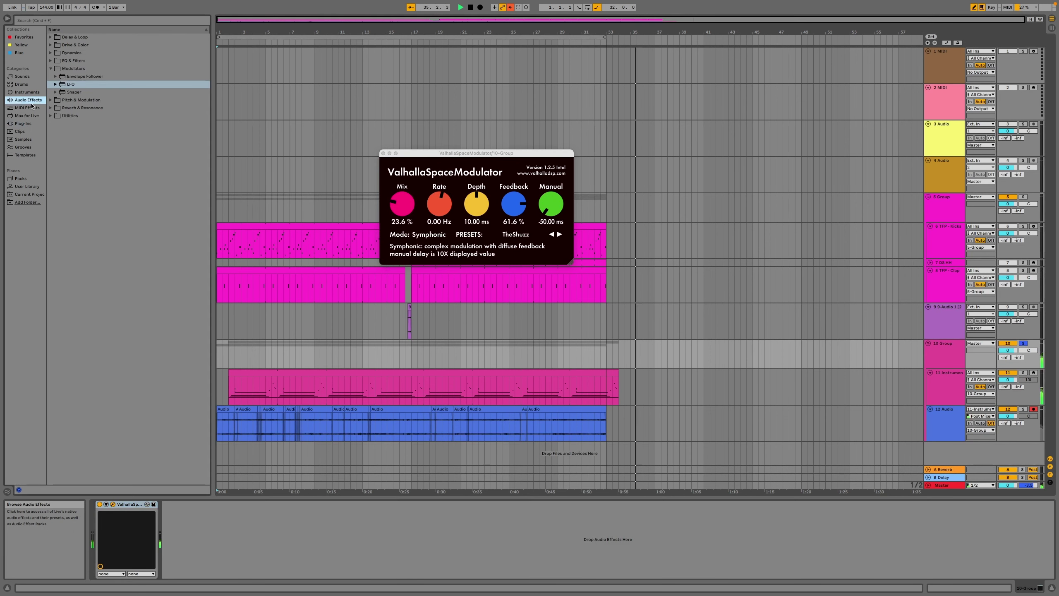
left_click(59, 116)
double_click(59, 117)
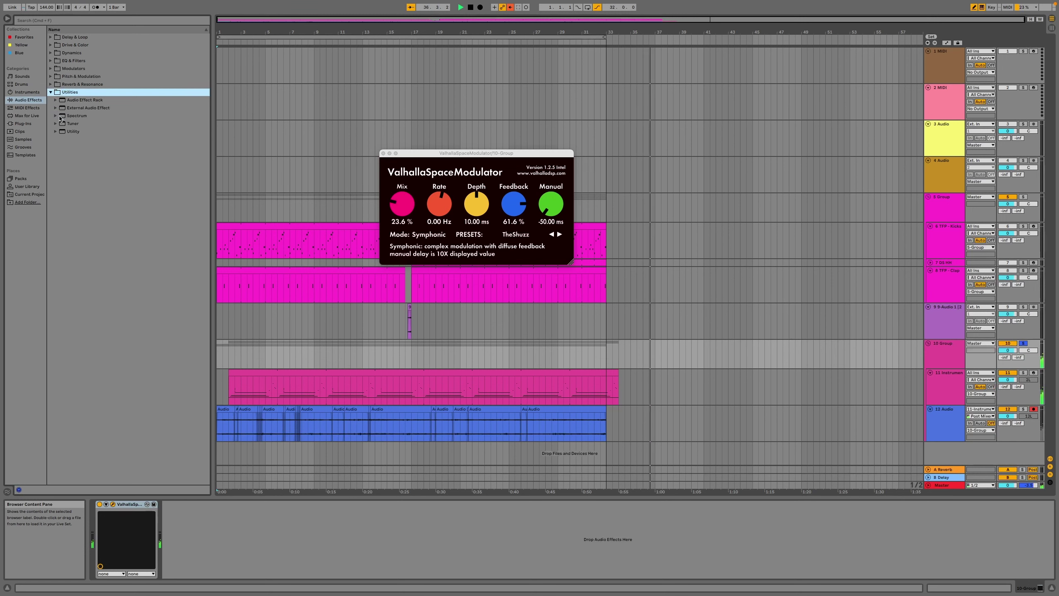
double_click(73, 131)
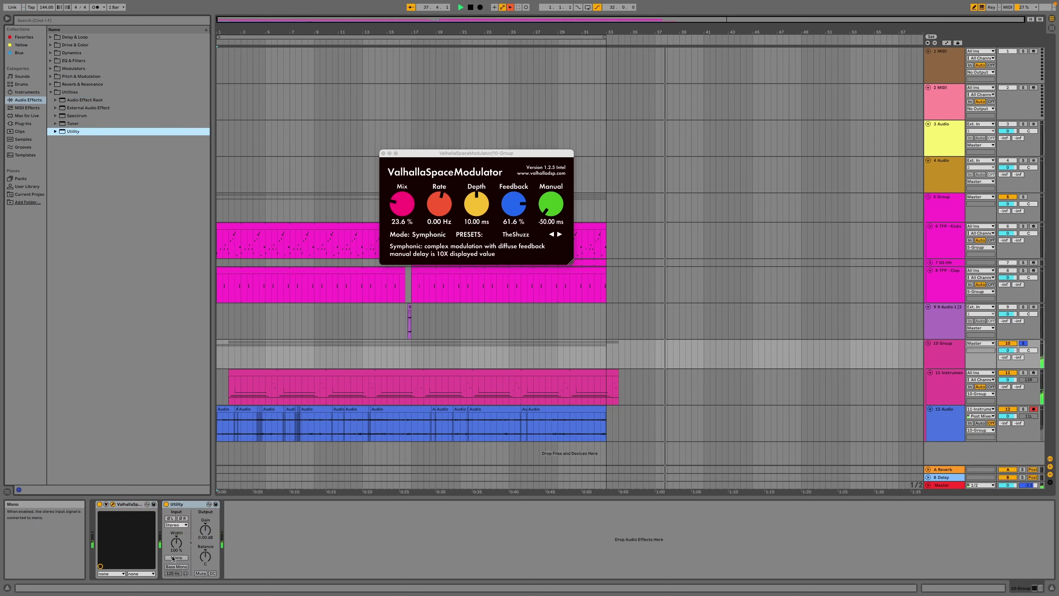
left_click(172, 558)
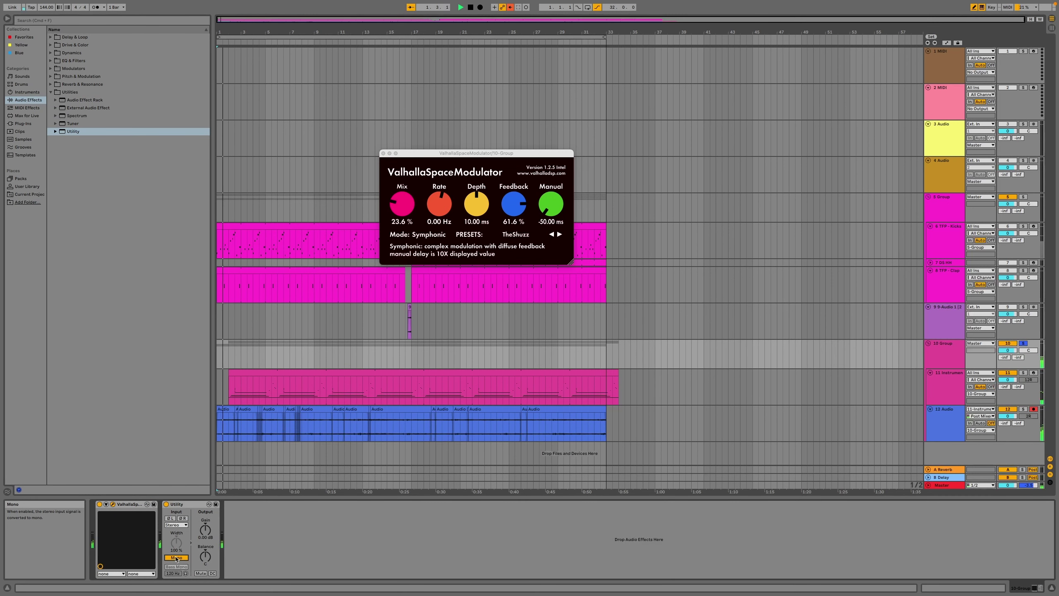
Switch off mono in the group's Utility device and reduce its stereo width to about 56%.
left_click(175, 558)
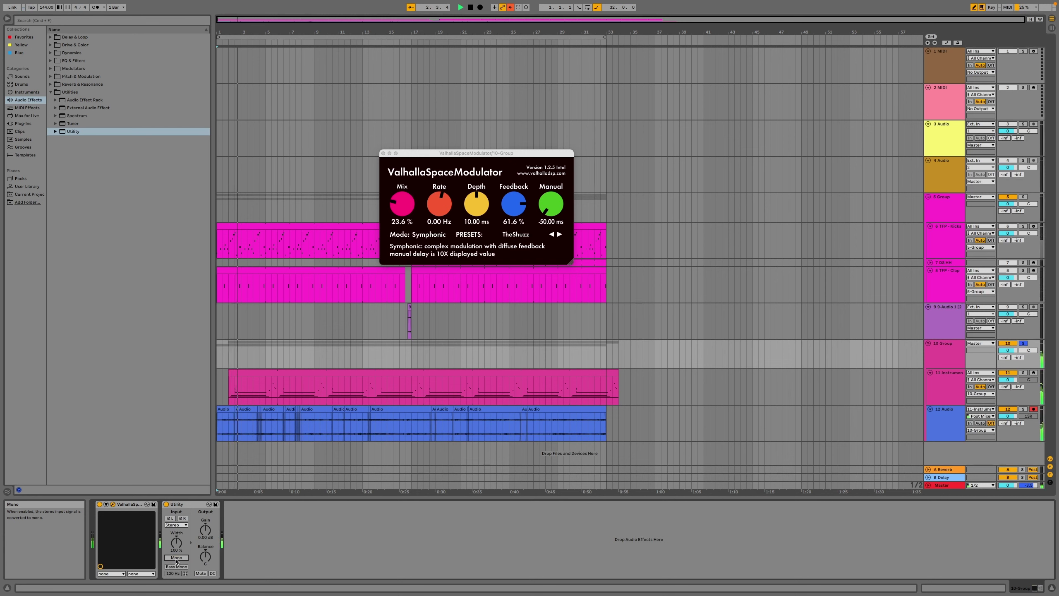
left_click_drag(176, 543, 176, 550)
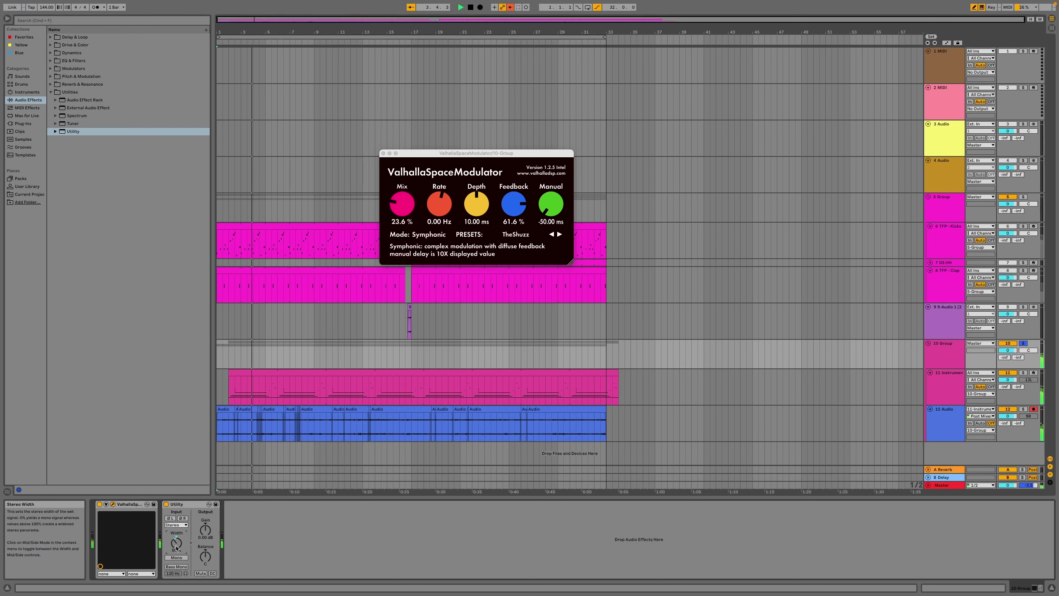
left_click_drag(176, 542, 176, 548)
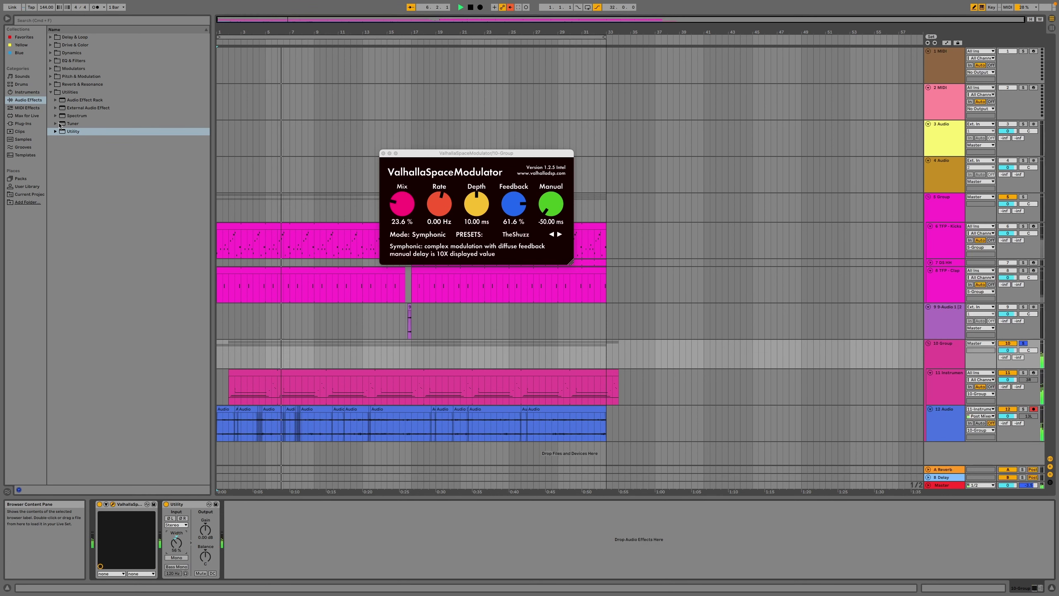
Add the VST version of FabFilter Pro-Q 3 to the group track after Utility.
left_click(22, 123)
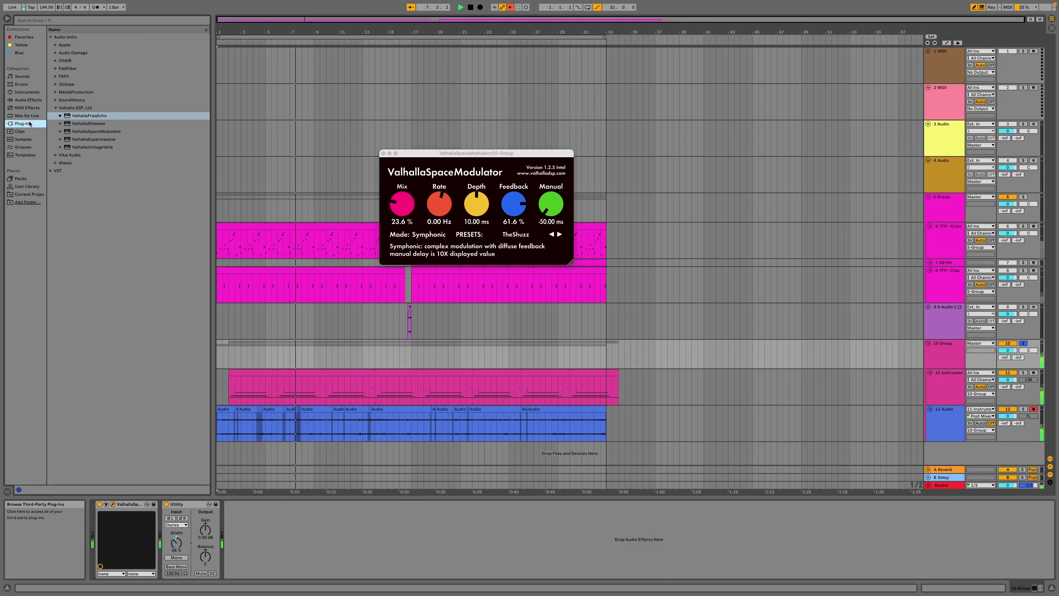
left_click(51, 171)
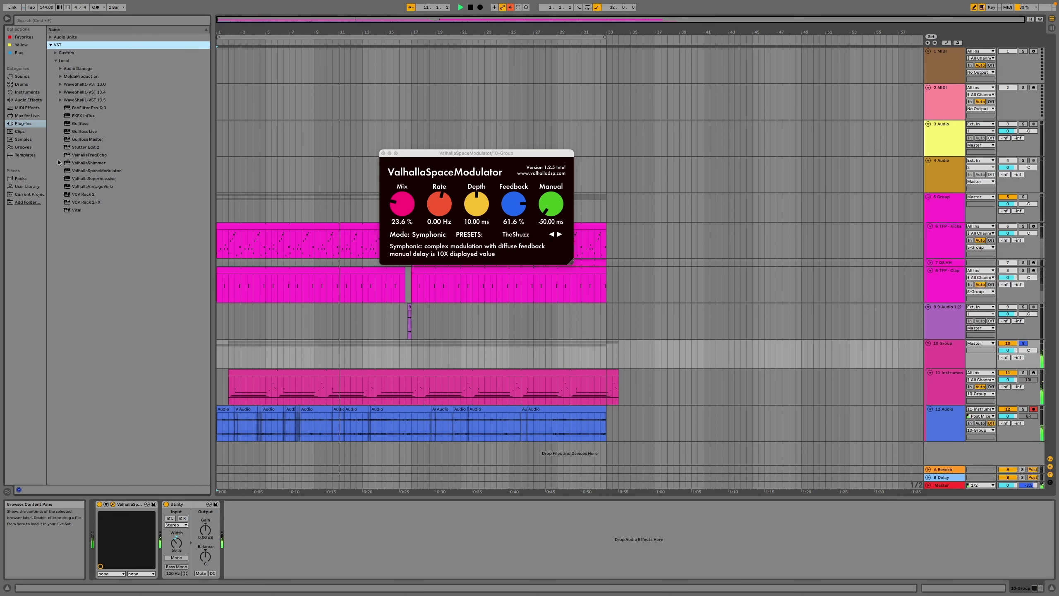
double_click(89, 108)
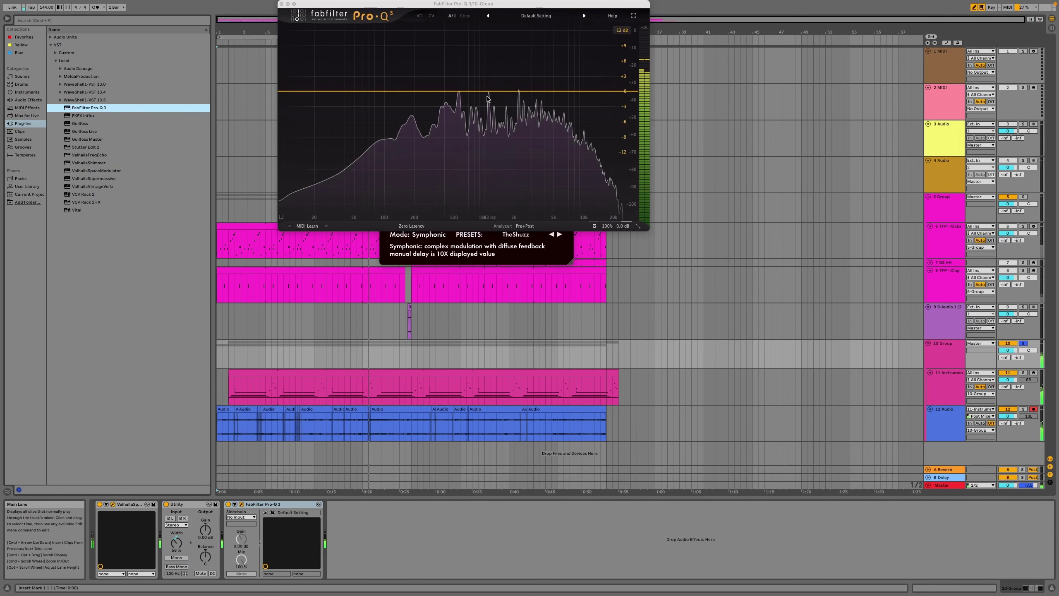
Create a bell cut of about -3.25 dB near 1245 Hz in Pro-Q 3 and a 12 dB/oct low cut near 235 Hz.
left_click_drag(495, 92, 496, 108)
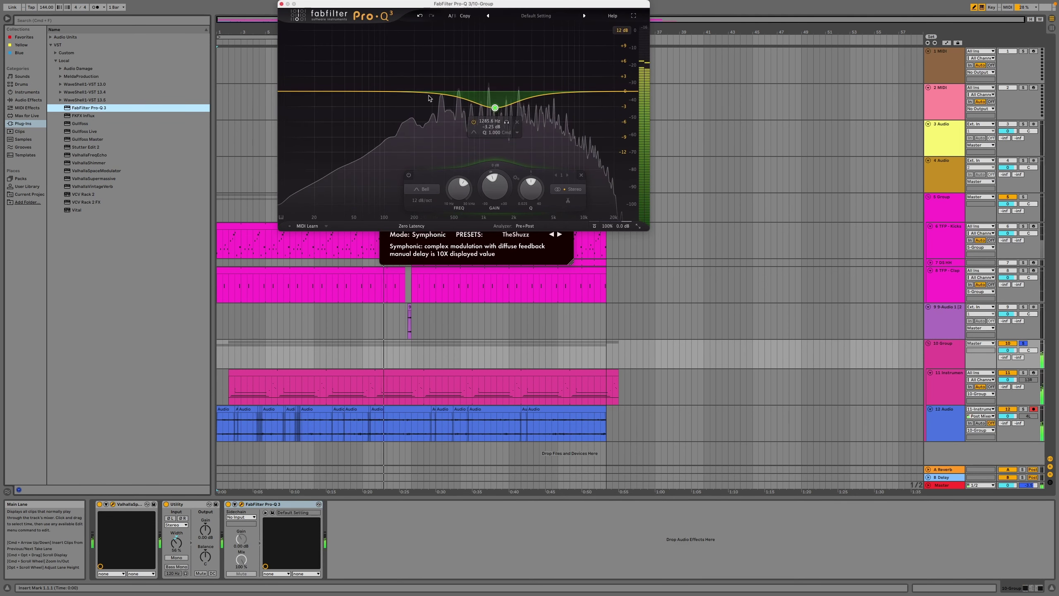
left_click_drag(424, 94, 421, 101)
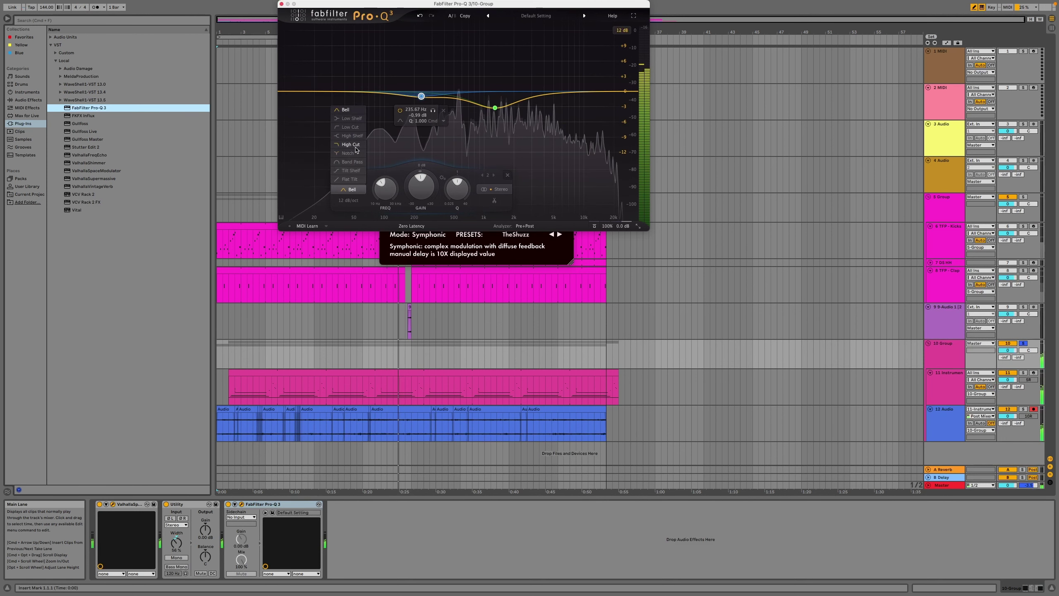
left_click(350, 128)
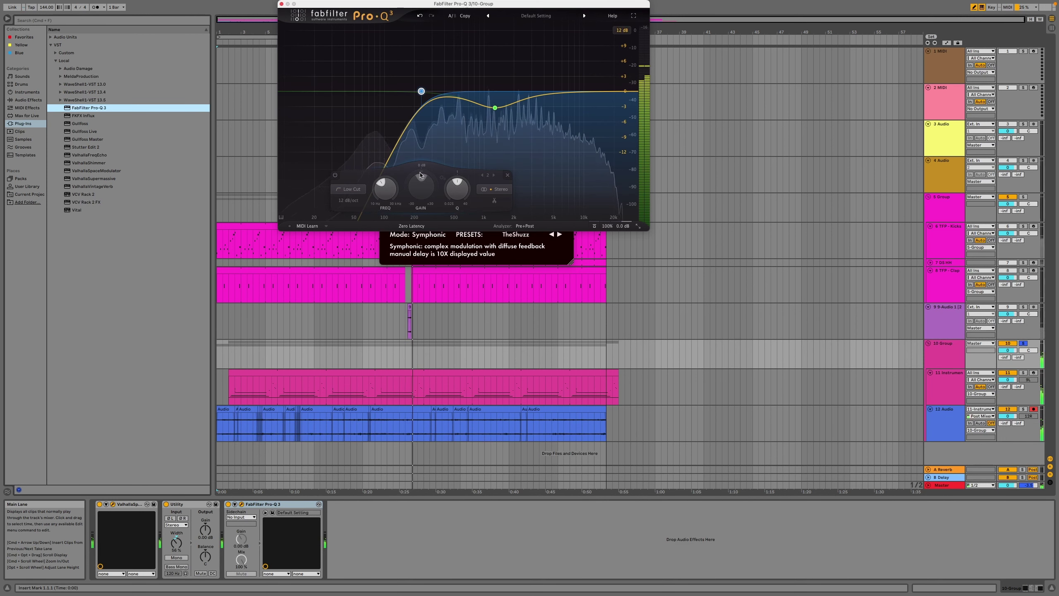
mouse_move(421, 91)
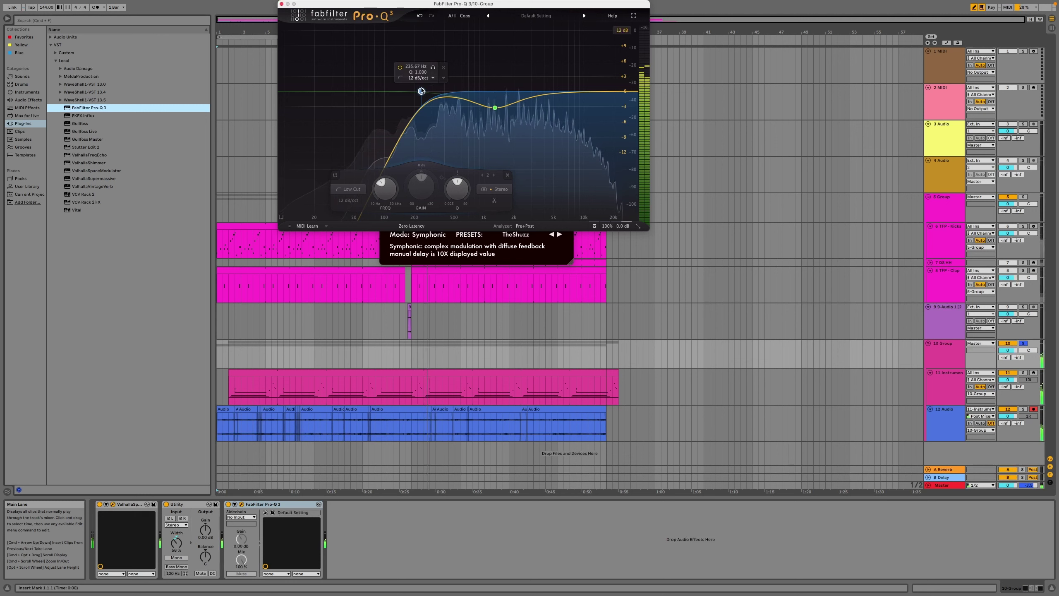
Deepen the bell cut to about -4.22 dB near 1217 Hz, give it a negative dynamic range, and close the EQ window.
left_click(495, 108)
left_click_drag(498, 110, 498, 115)
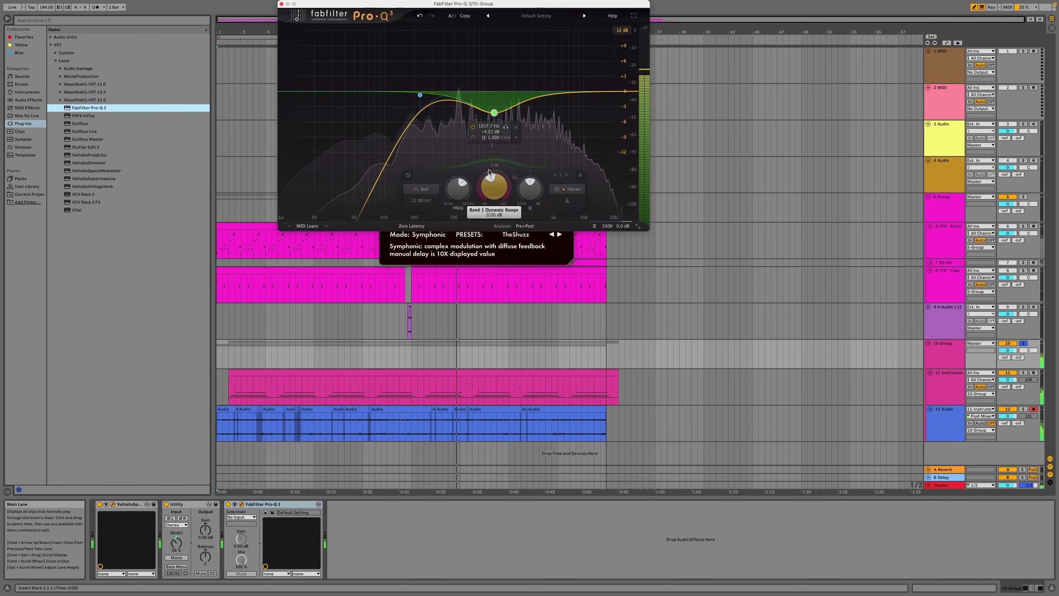
left_click_drag(476, 214, 479, 207)
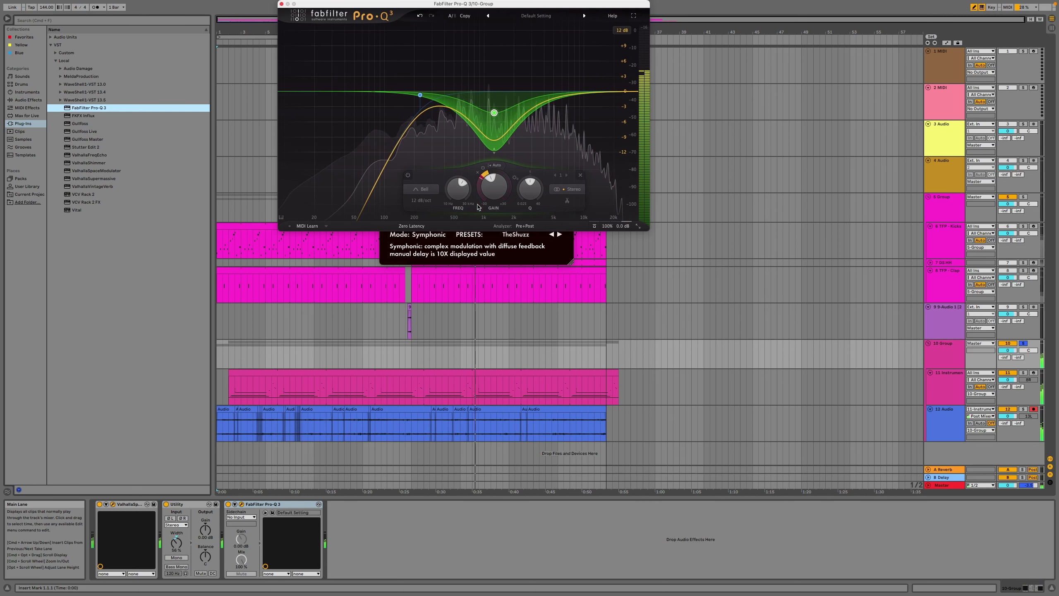
left_click(280, 4)
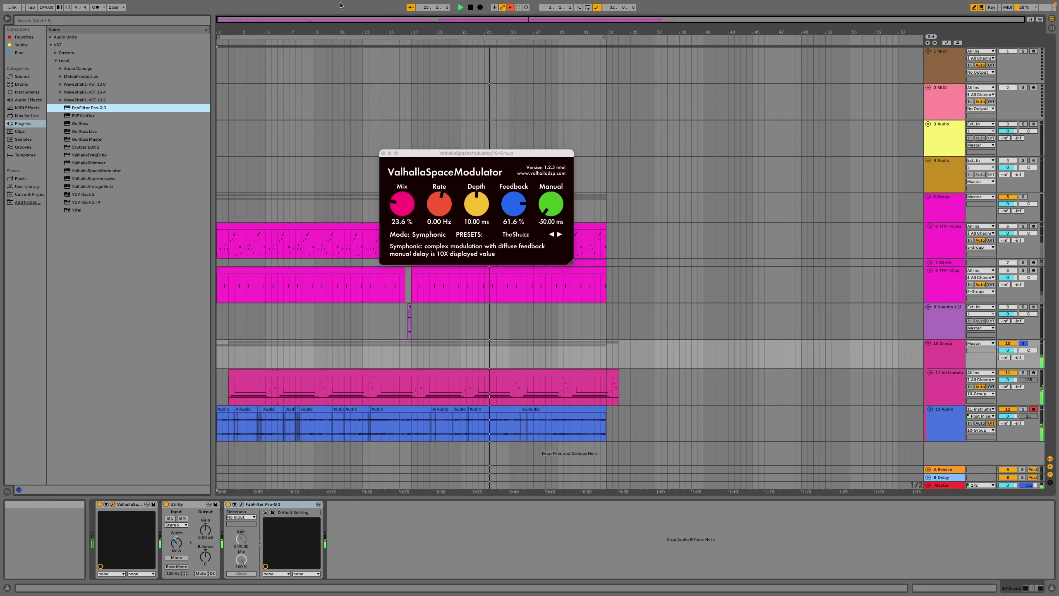
Unsolo the synth group, extend the arrangement loop's end to bar 37, and close the ValhallaSpaceModulator window.
left_click(1024, 343)
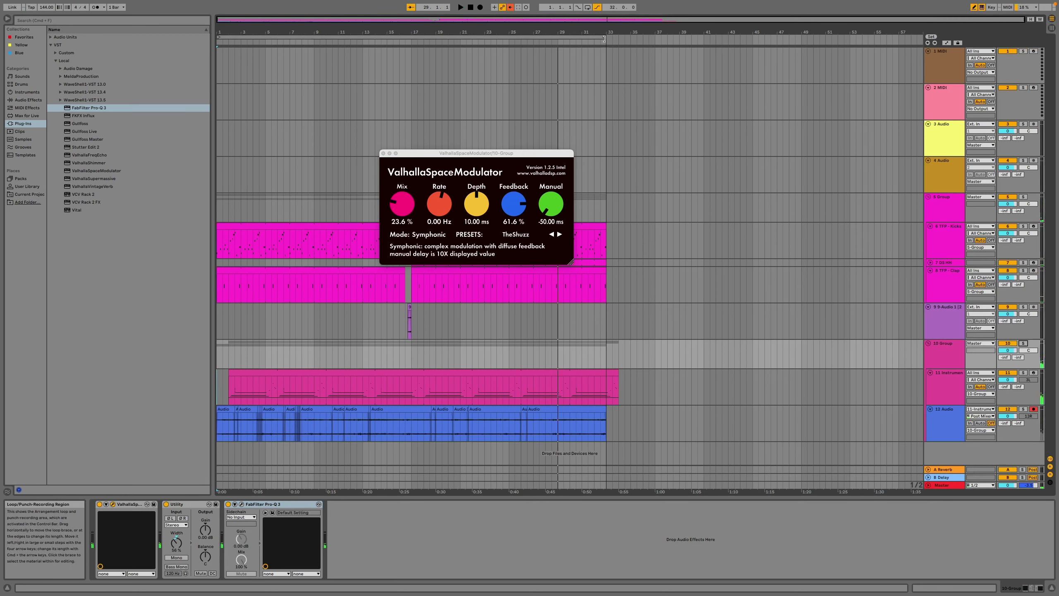
left_click_drag(604, 39, 653, 40)
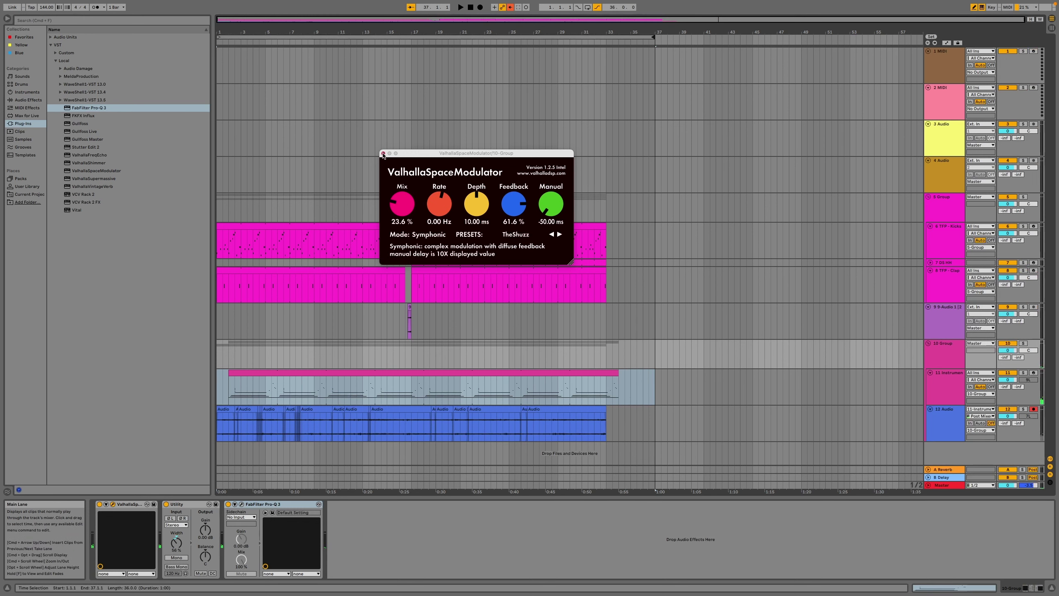
left_click(383, 154)
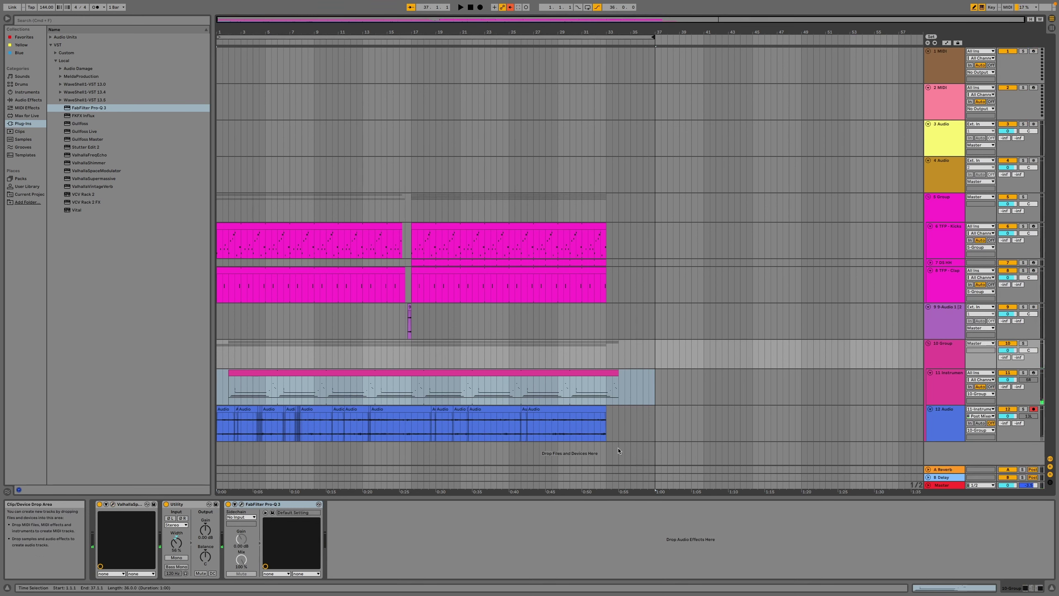
Move the group's MIDI and audio clips eight bars later and extend the MIDI clip's start back to bar 9.
left_click_drag(631, 437, 349, 373)
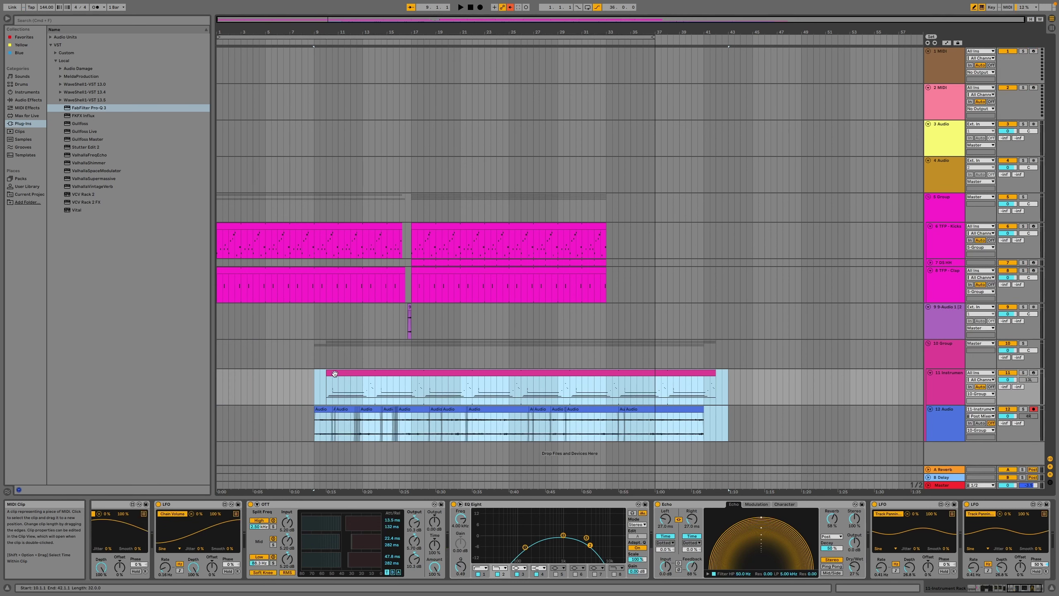
left_click_drag(326, 373, 314, 377)
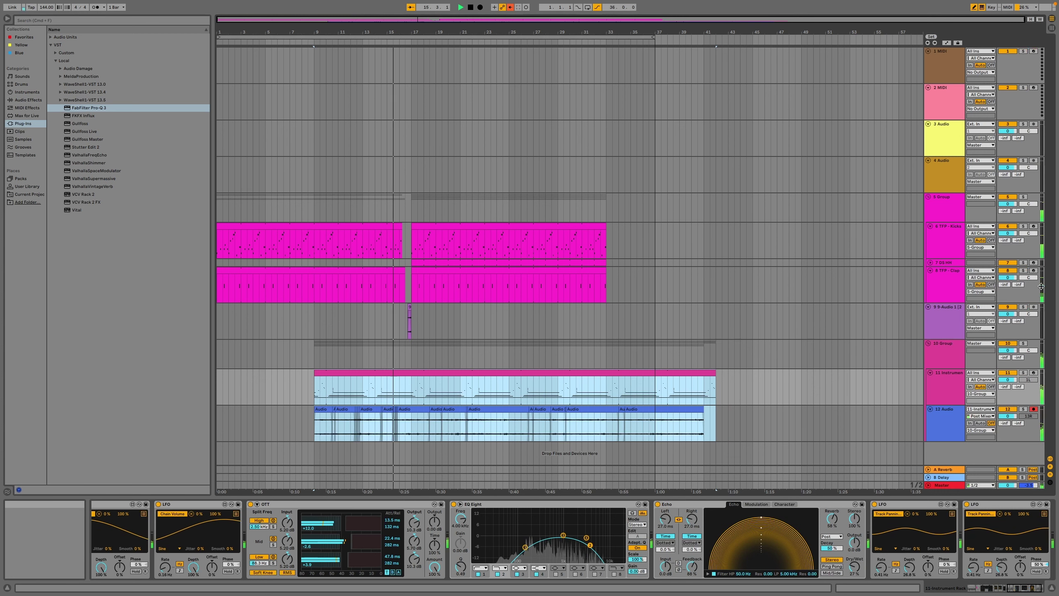
Lower the synth group's volume slightly and add the MeldaProduction MComb Audio Unit plug-in to the end of its device chain.
mouse_move(1003, 353)
left_mouse_down()
mouse_move(1004, 376)
mouse_move(1009, 352)
left_mouse_up()
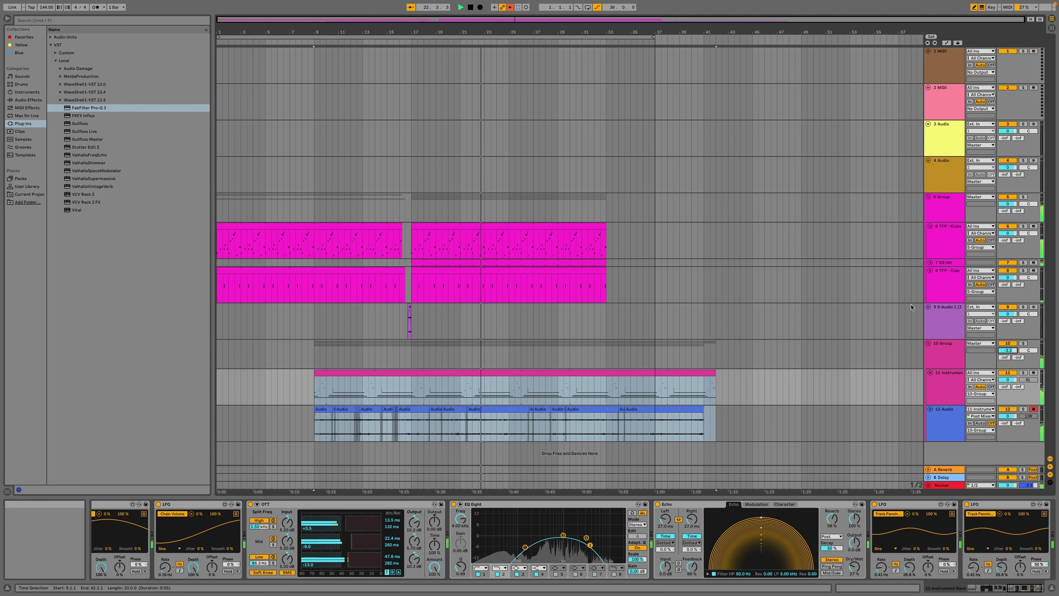
left_click(909, 353)
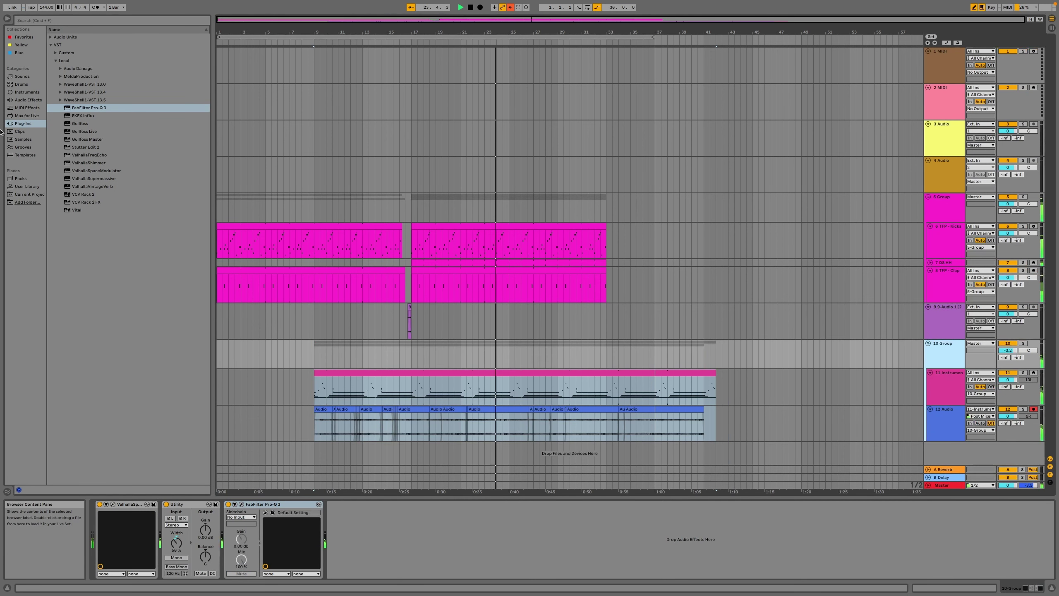
left_click(51, 37)
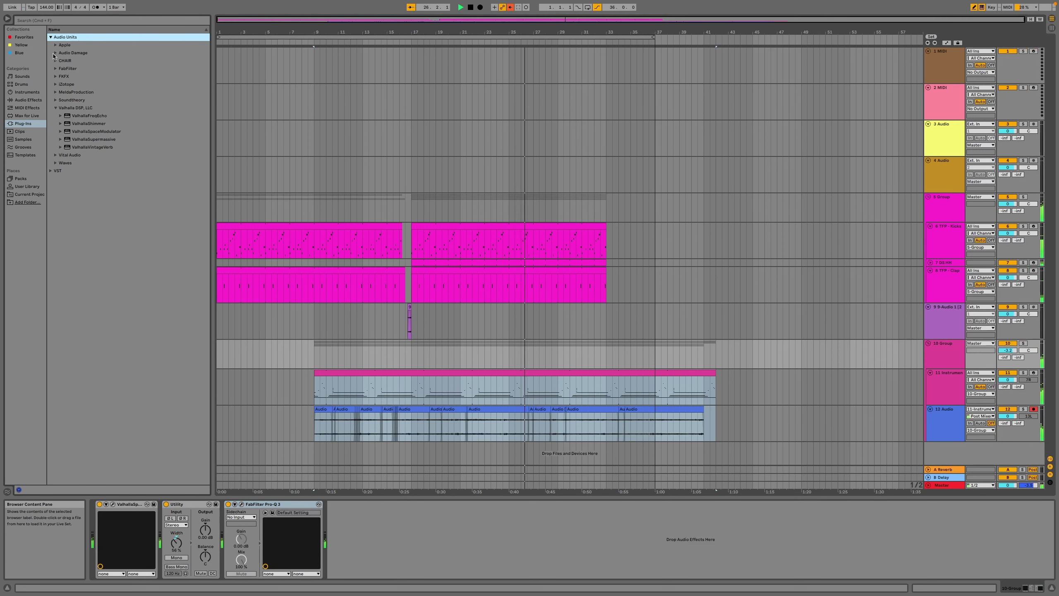
left_click(55, 155)
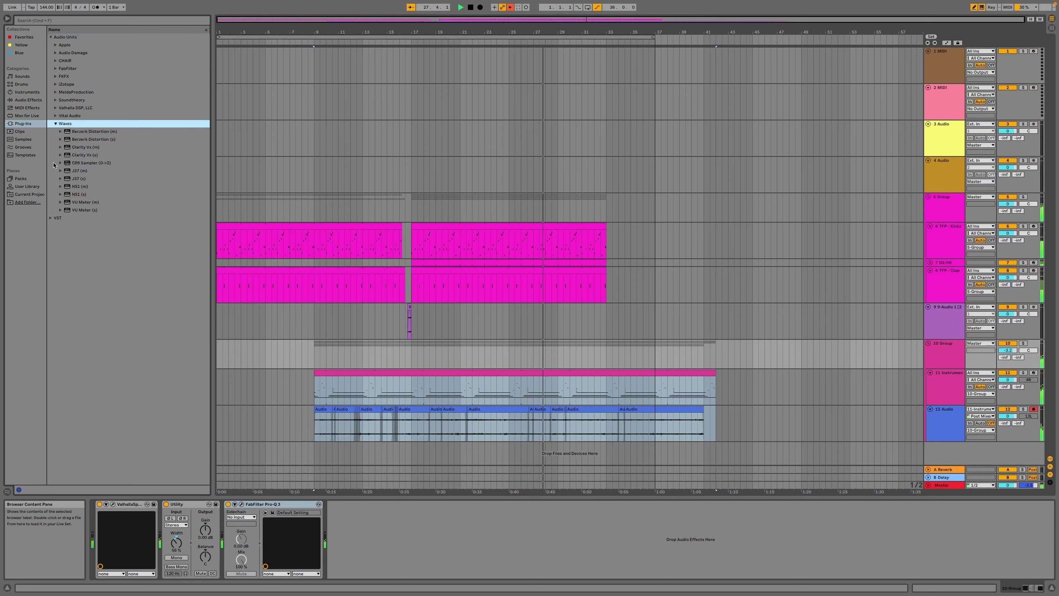
left_click(55, 108)
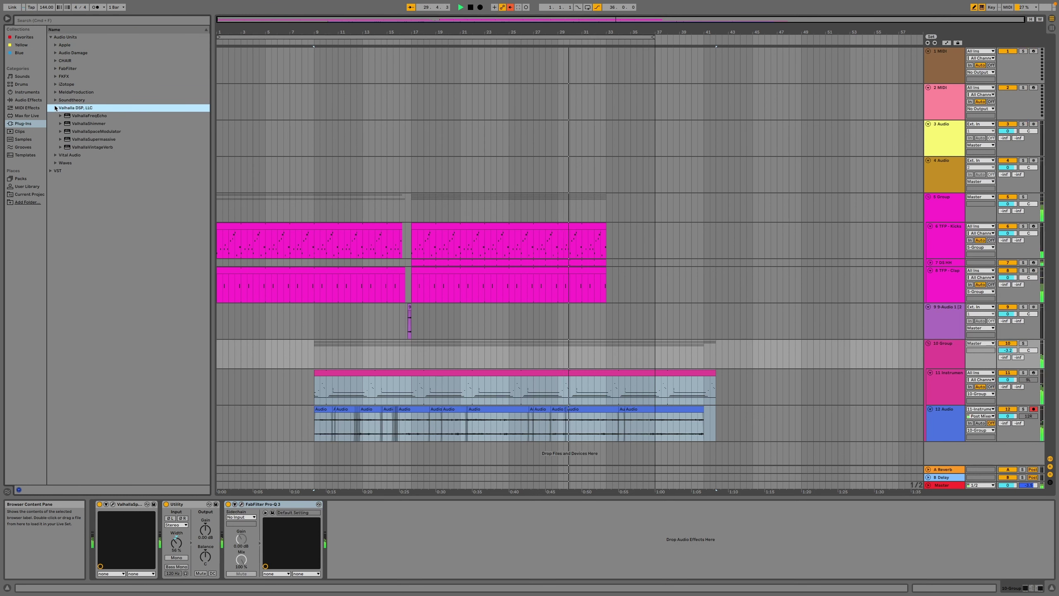
left_click(56, 108)
left_click(55, 92)
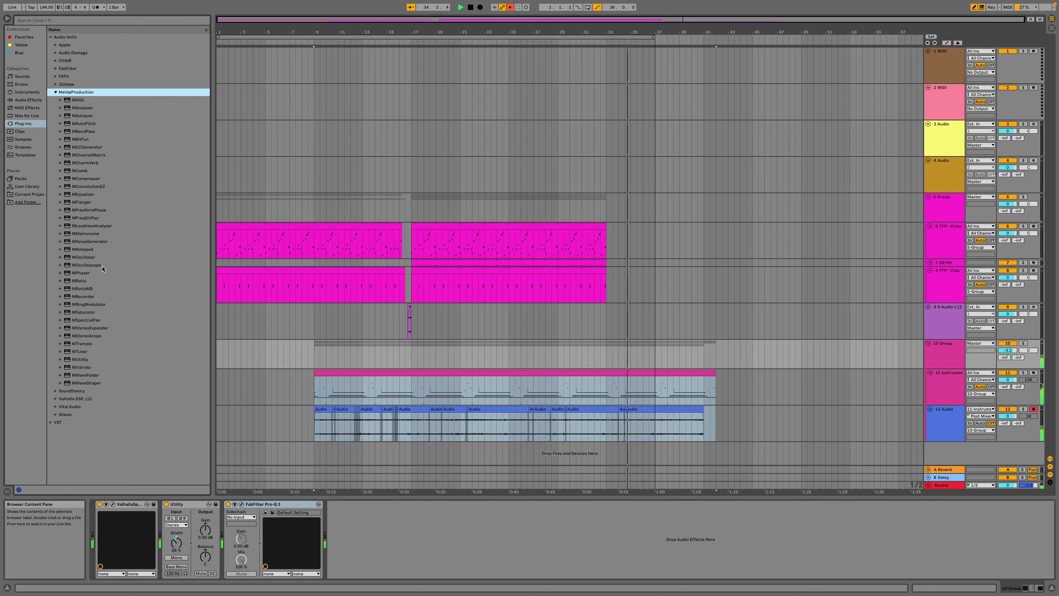
double_click(85, 172)
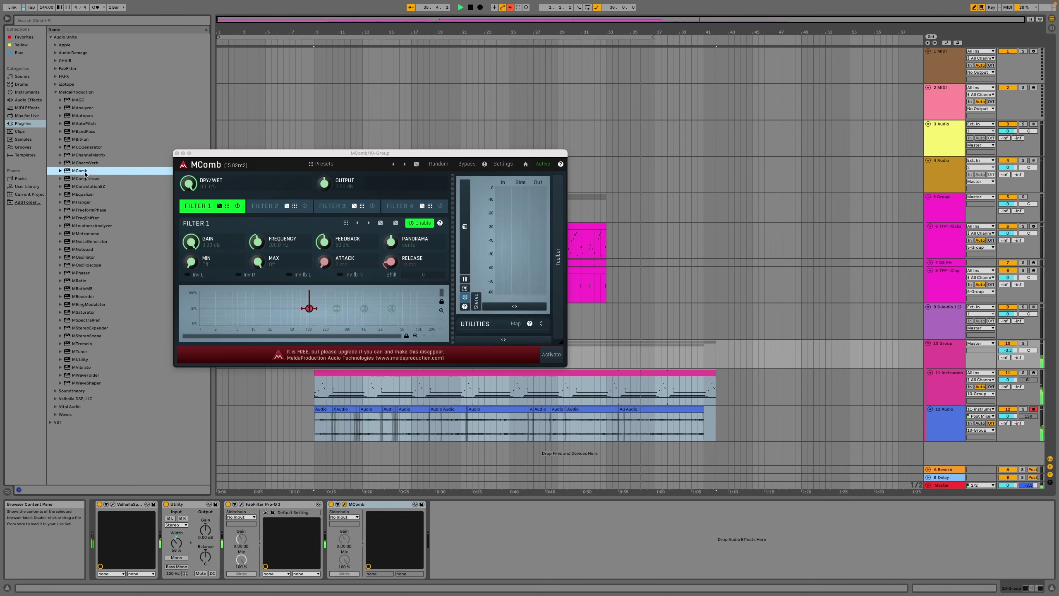
Randomize the MComb settings repeatedly while listening, keeping the last generated variation.
left_click(441, 166)
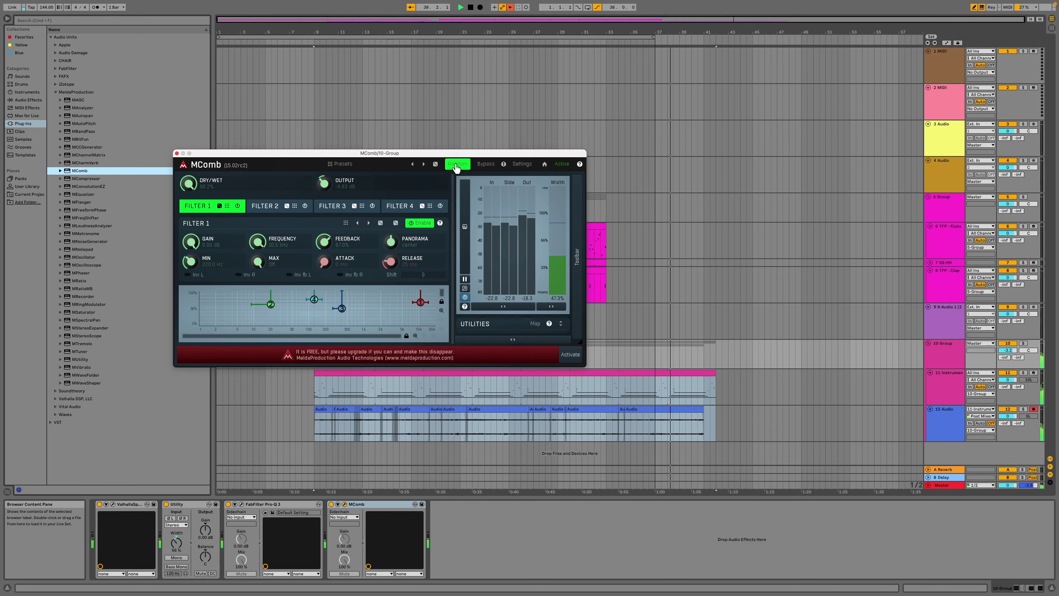
left_click(457, 166)
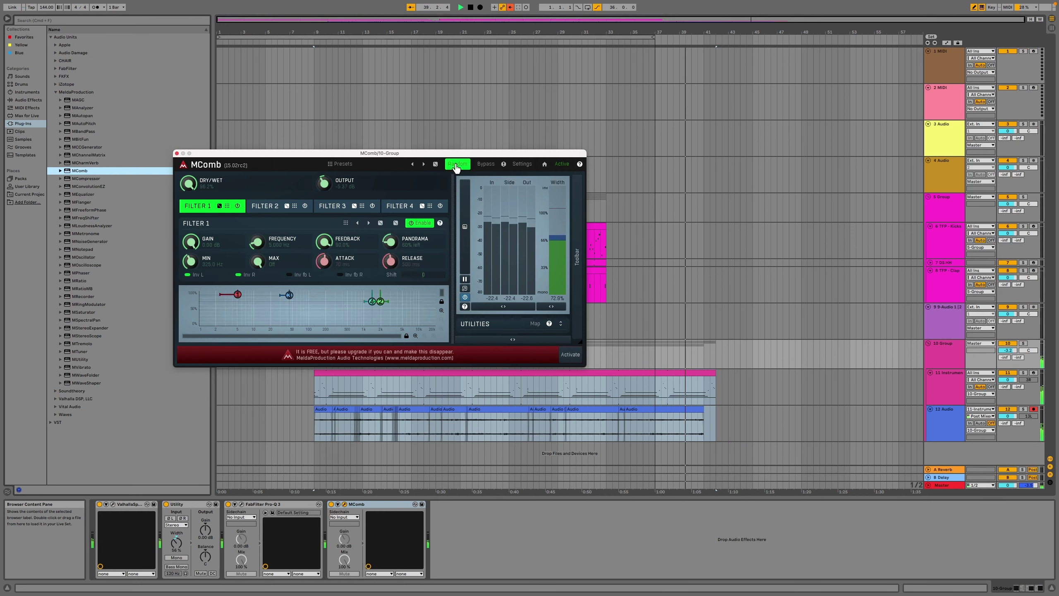
left_click(456, 165)
left_click(456, 165)
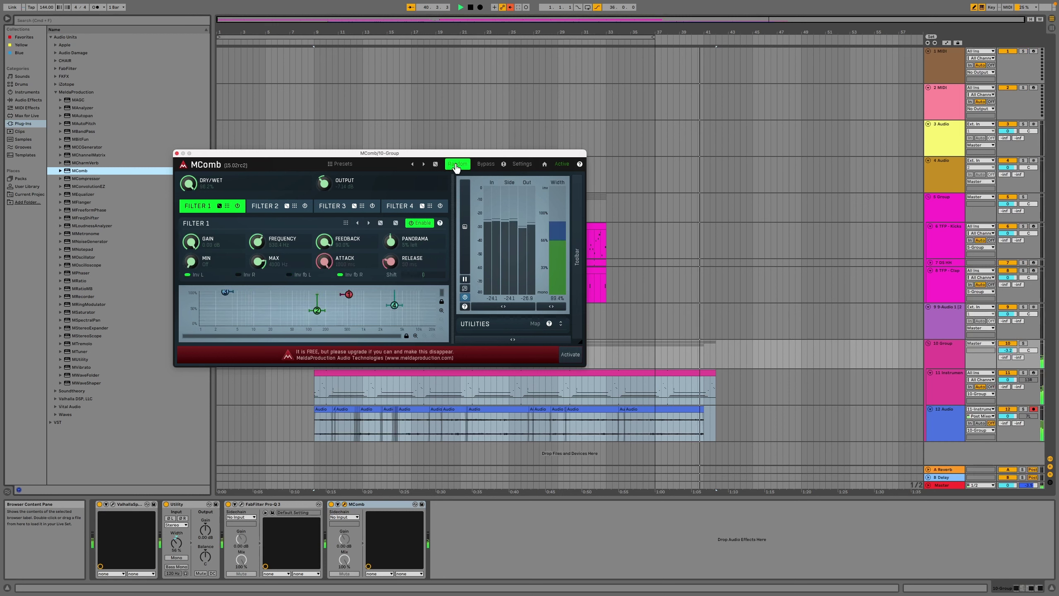
left_click(457, 166)
left_click(457, 166)
left_click(456, 165)
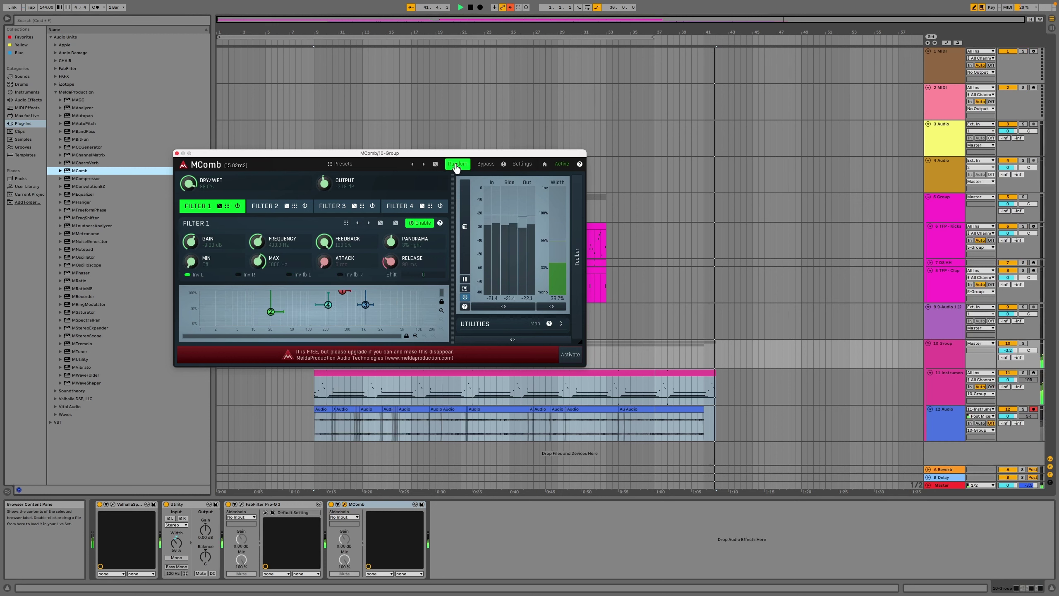
left_click(456, 165)
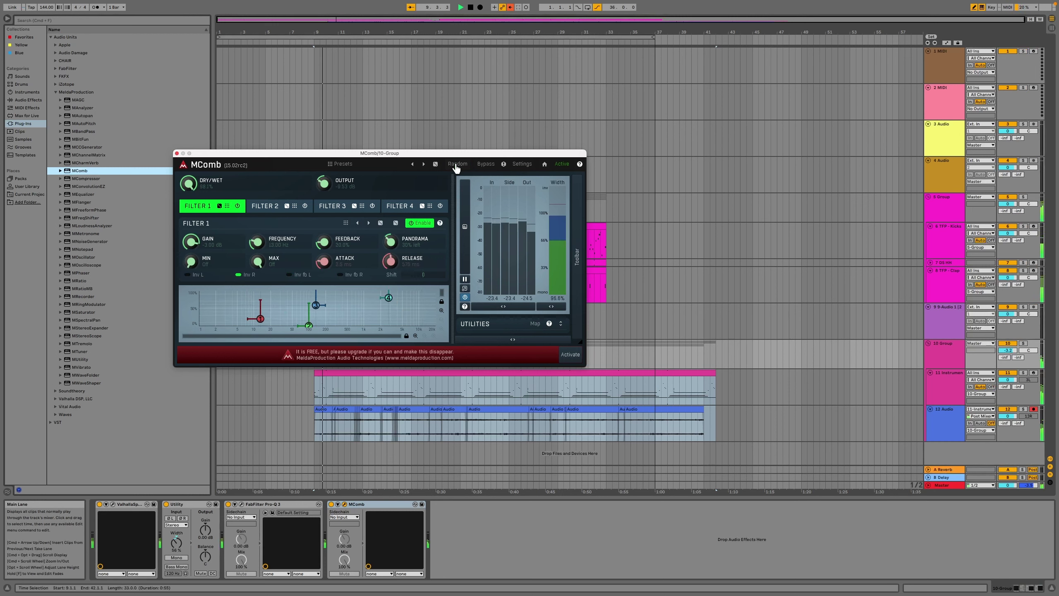
left_click(456, 166)
left_click(457, 165)
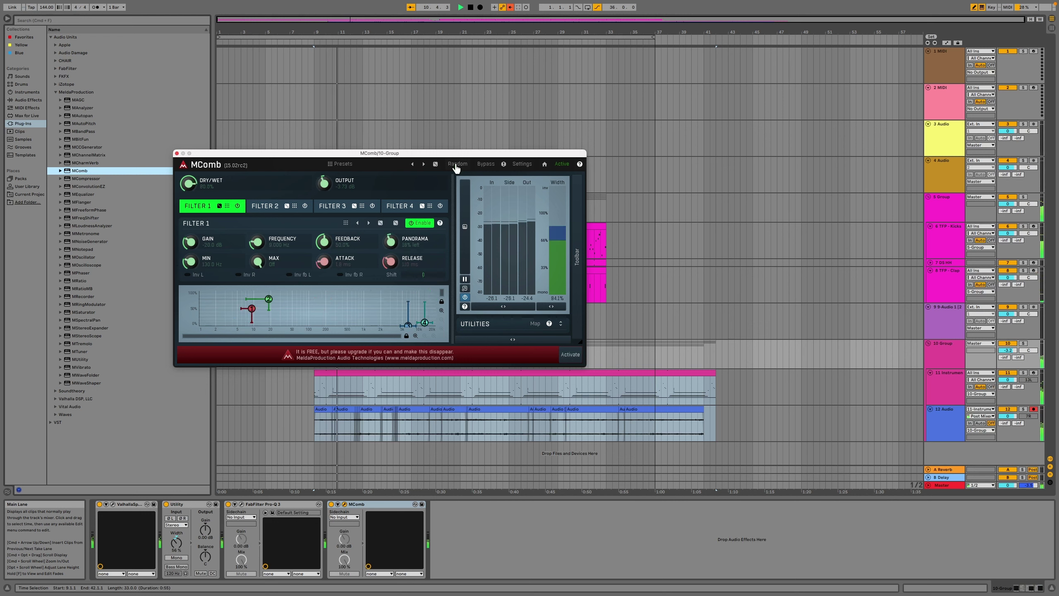
left_click(456, 166)
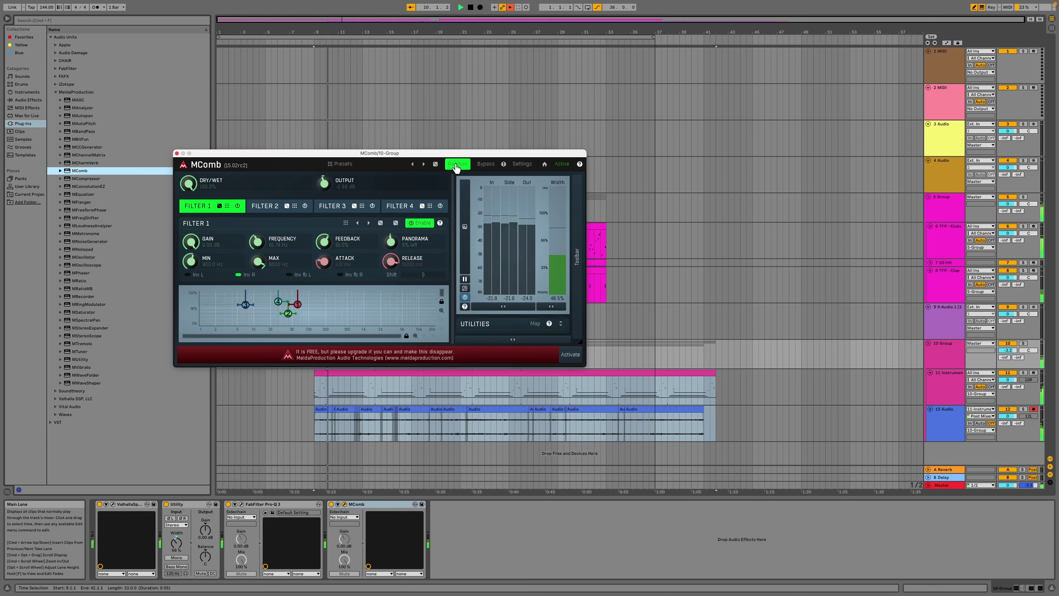
left_click(457, 166)
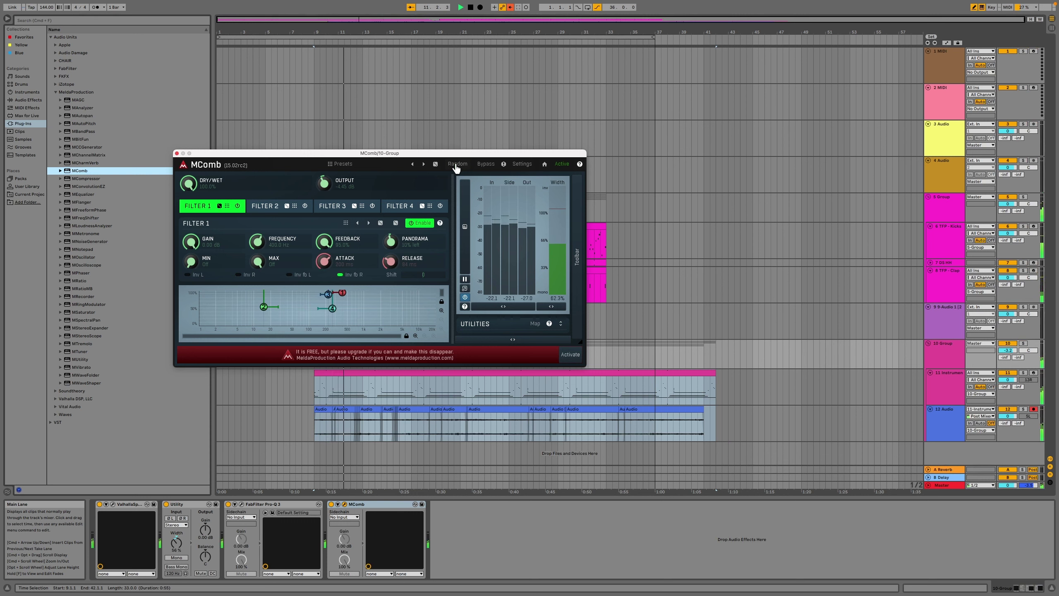
left_click(456, 165)
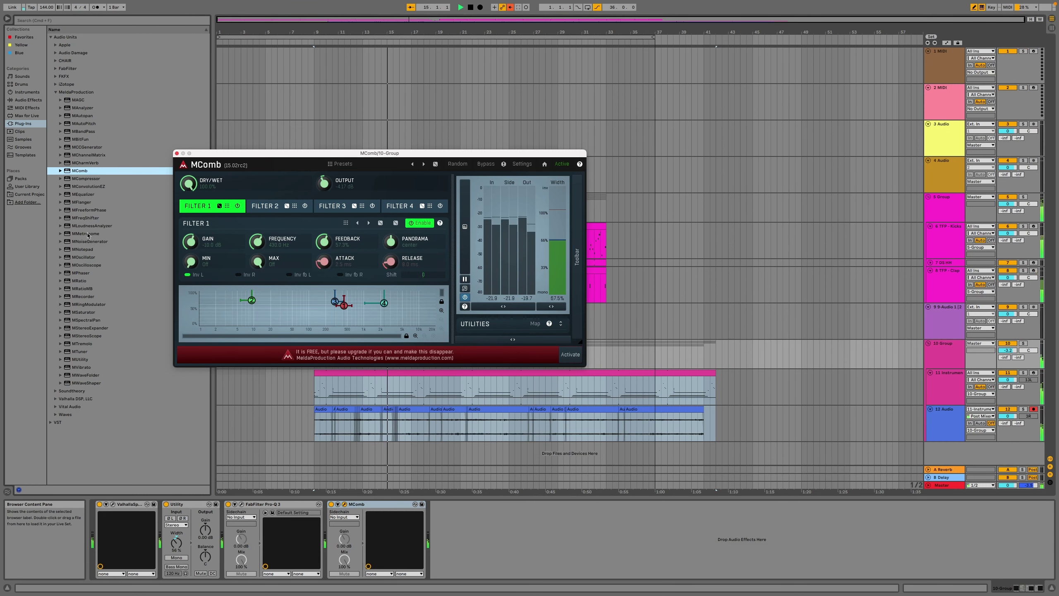
Add the MeldaProduction MRingModulator plug-in after MComb on the group track.
double_click(106, 304)
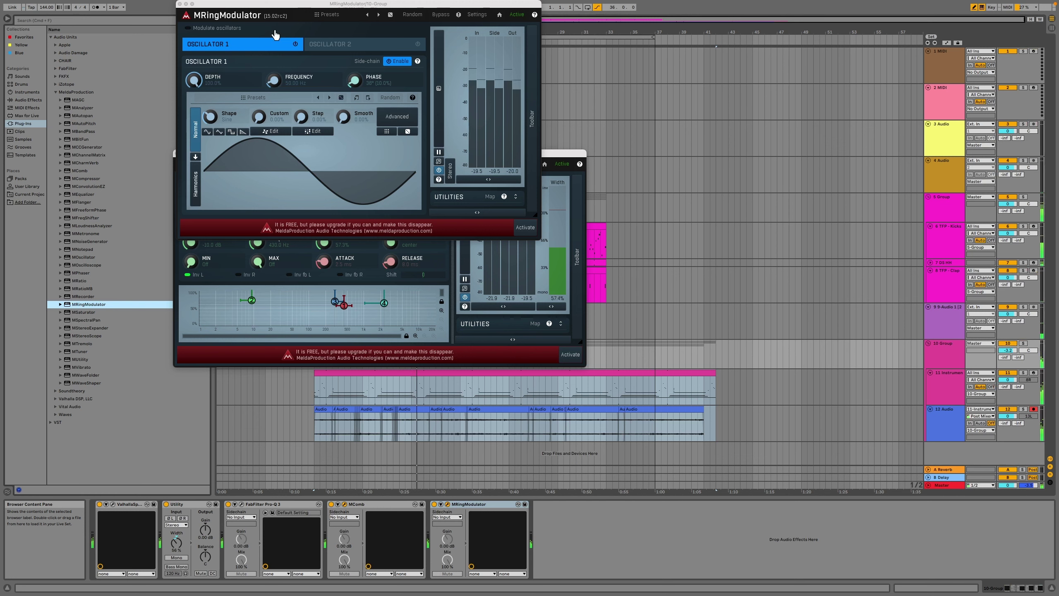
Close both plug-in windows and add a Utility device after MRingModulator on the synth group's device chain.
left_click(180, 5)
left_click(176, 153)
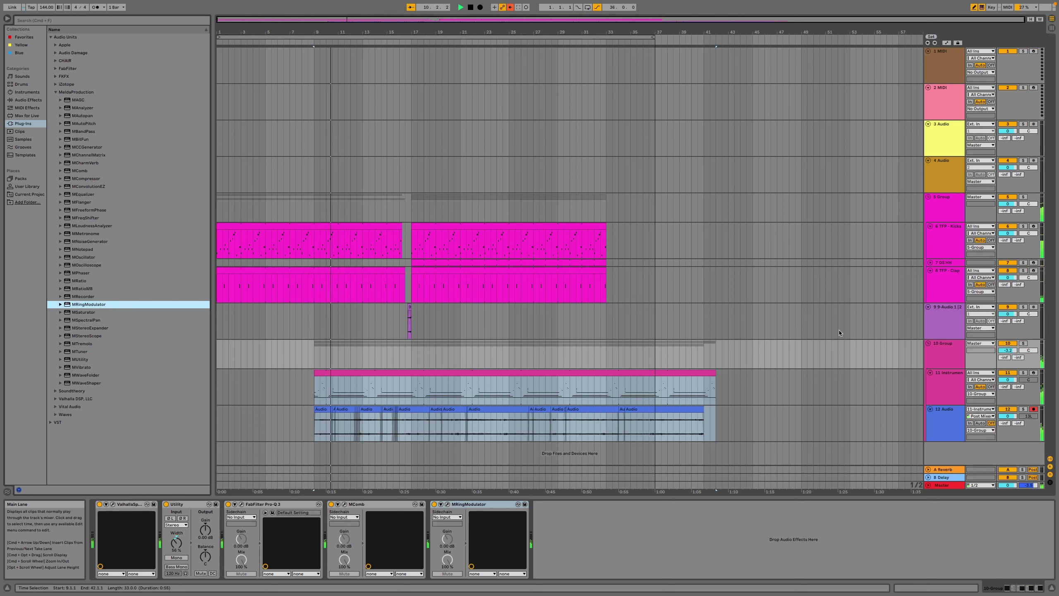
left_click(939, 345)
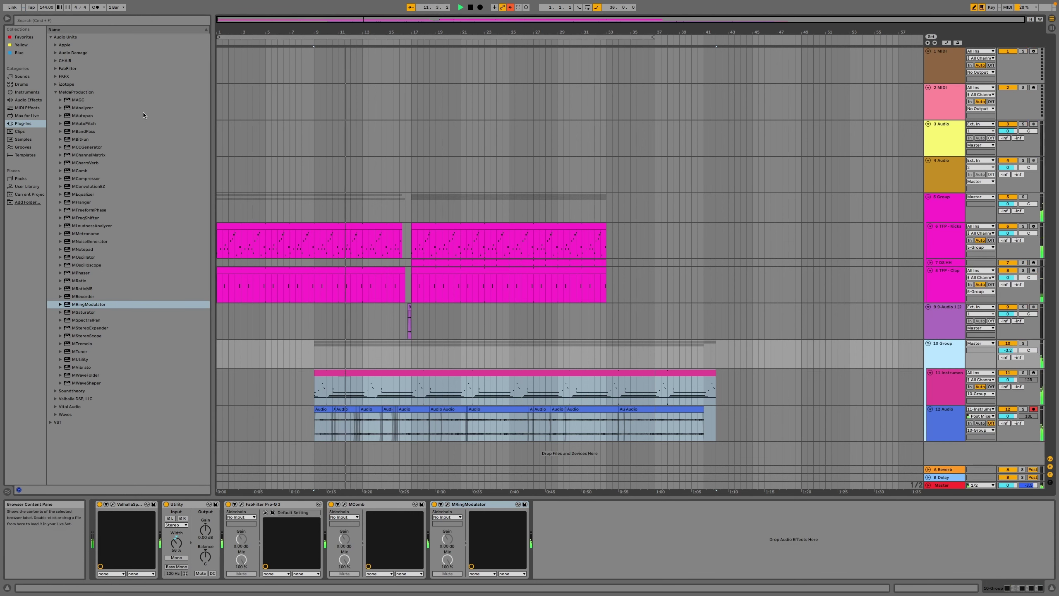
left_click(37, 101)
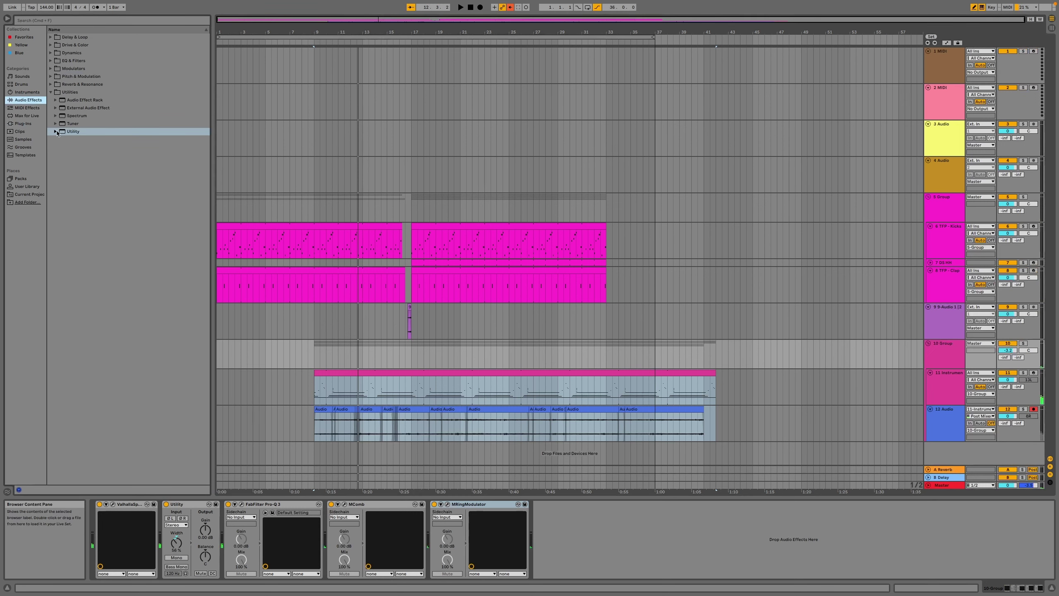
double_click(58, 132)
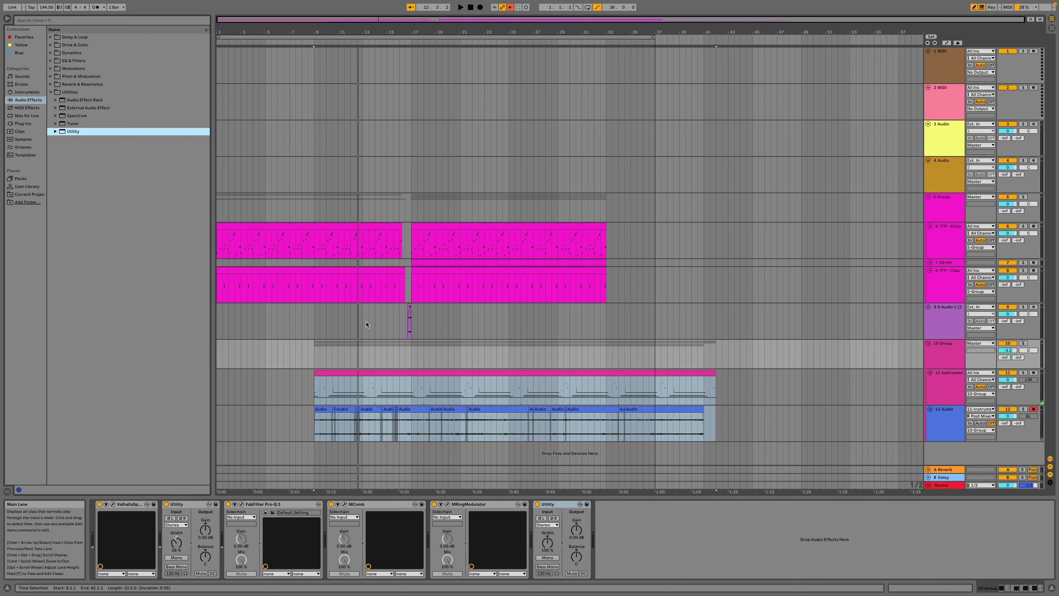
key("space")
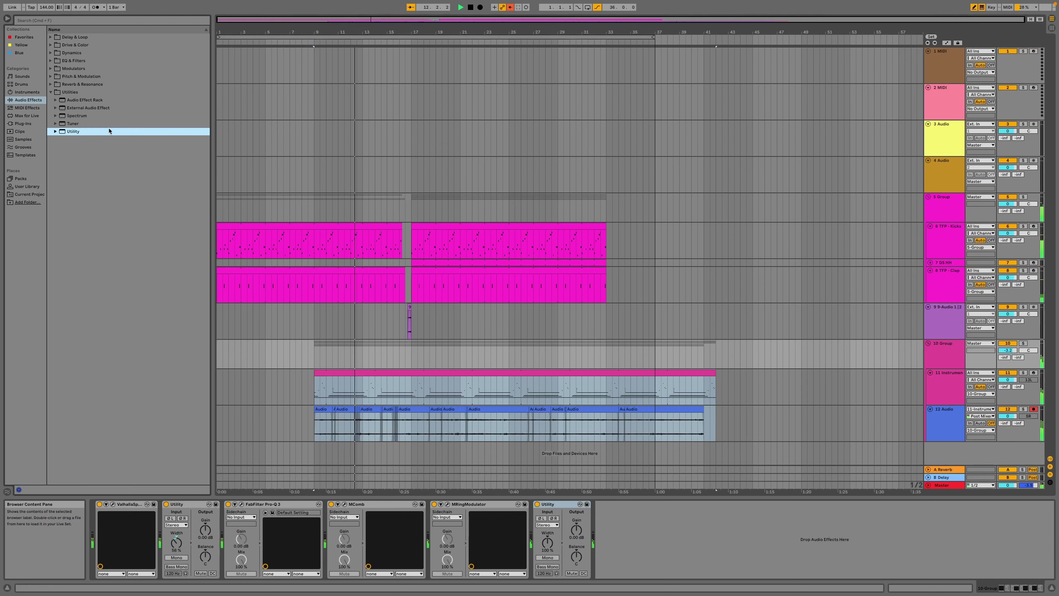
key("space")
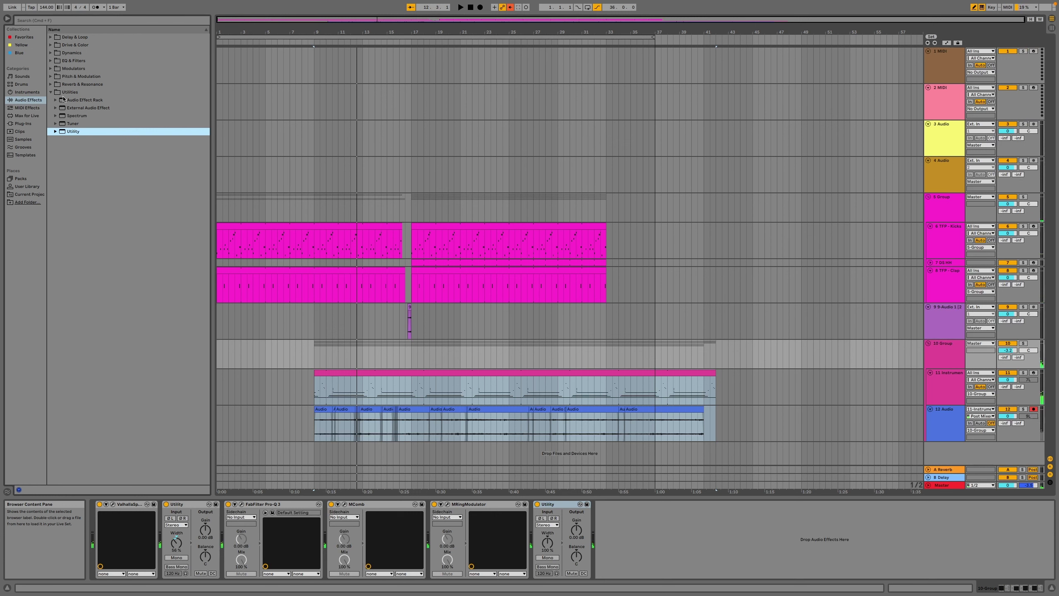
Search the Max for Live devices for "tfp" and load TFP - CV Shaper onto a new MIDI track below the synth group.
left_click(28, 108)
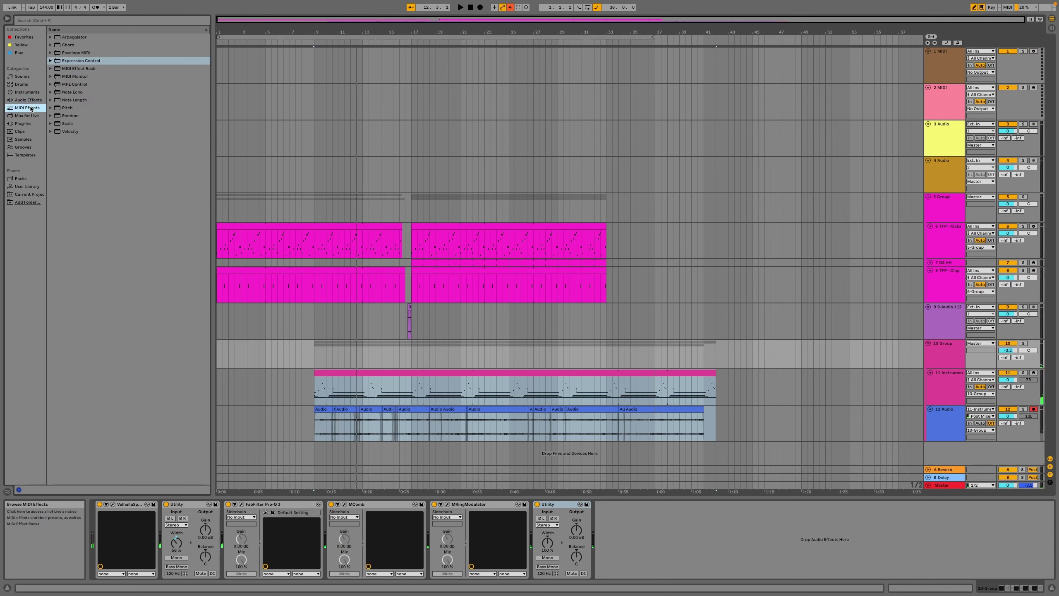
left_click(29, 115)
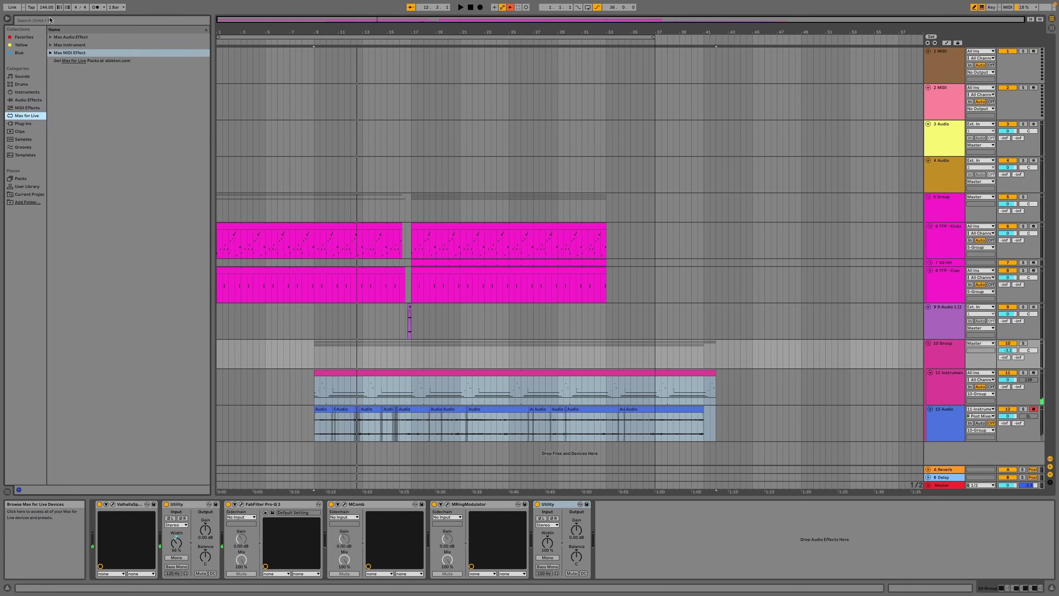
left_click(47, 21)
type("tf")
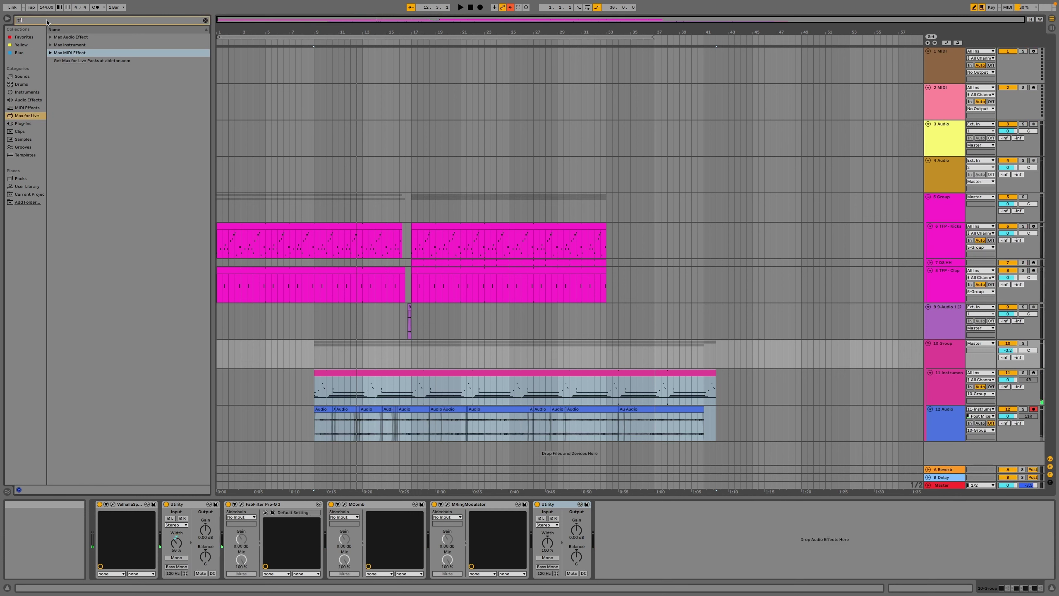
type("p")
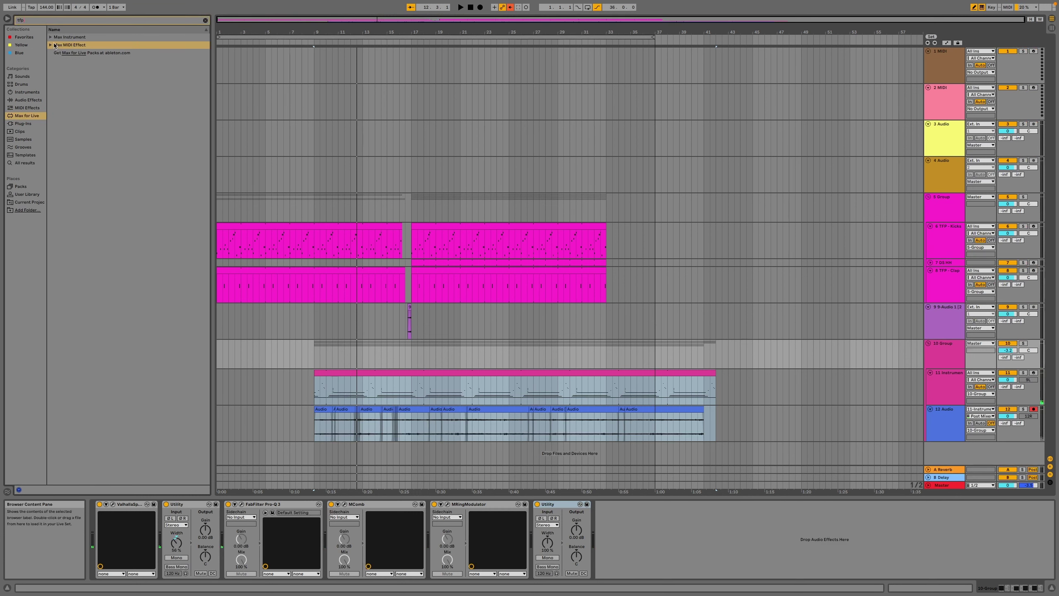
left_click(50, 45)
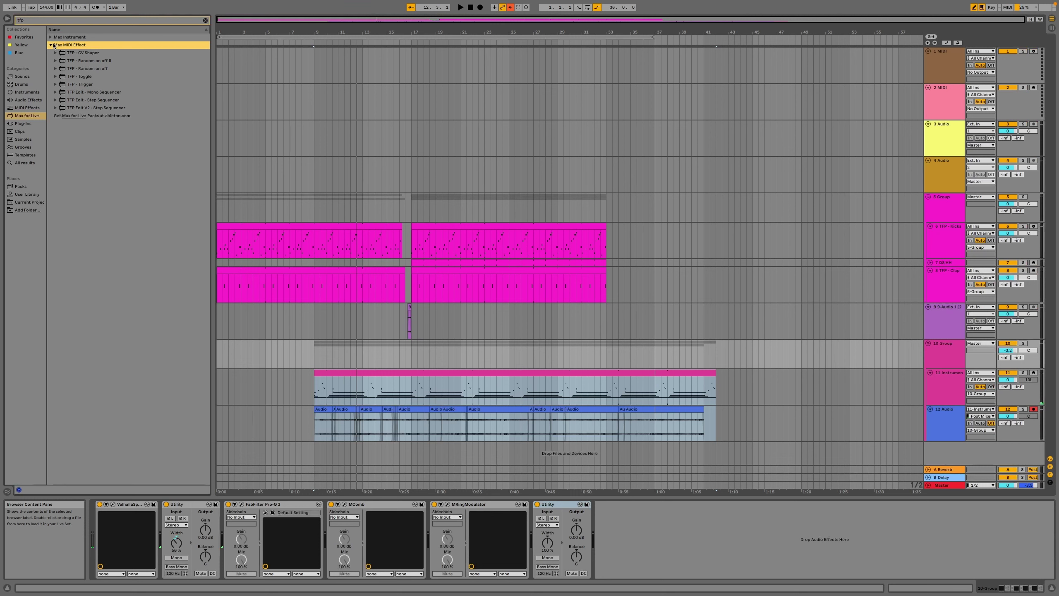
left_click(64, 53)
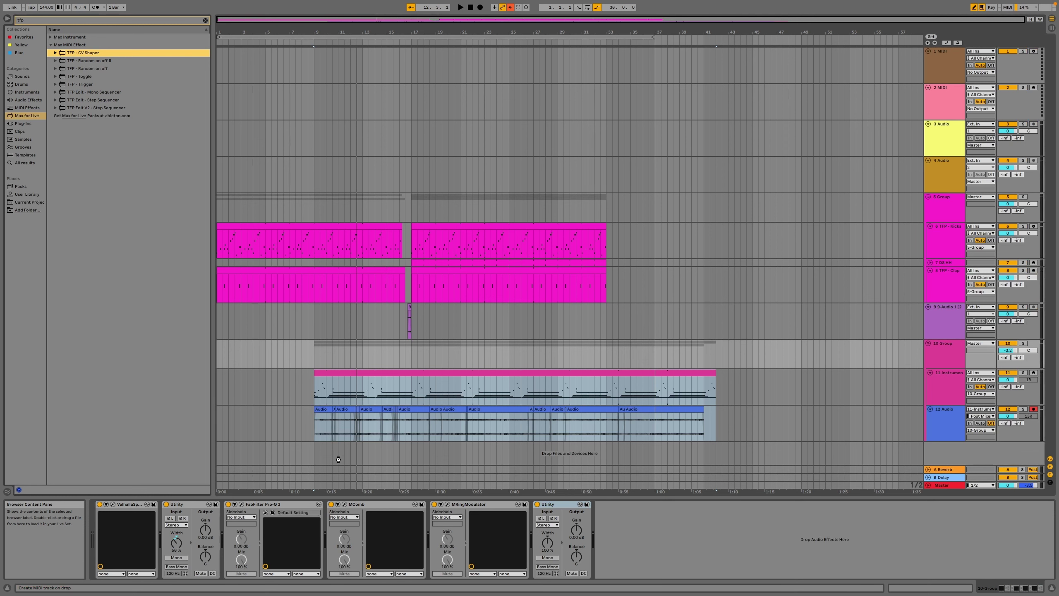
left_click_drag(338, 459, 339, 463)
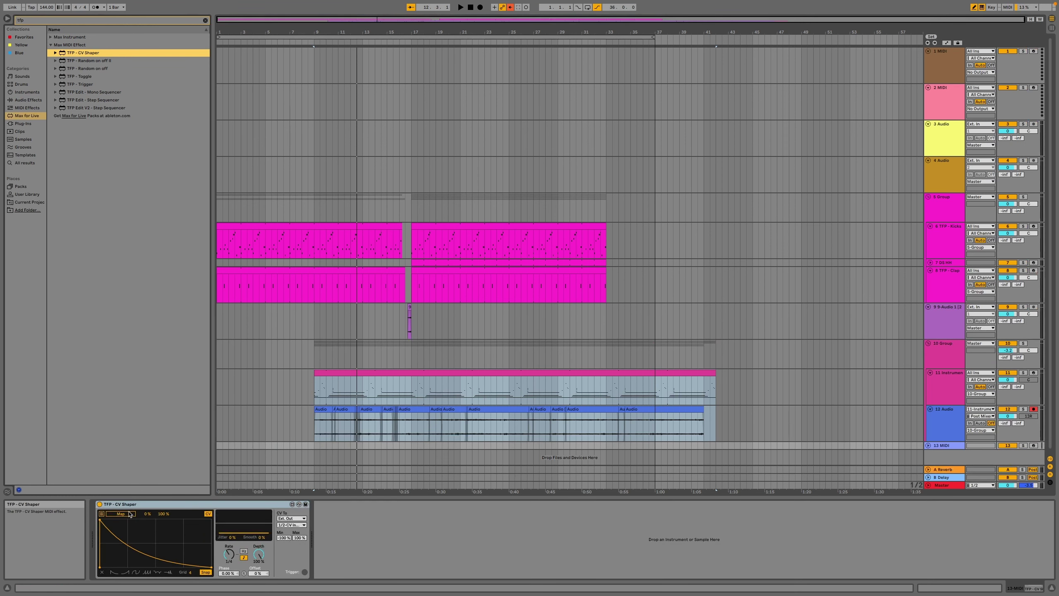
Activate parameter mapping on the CV Shaper and bring up the synth group's device chain.
left_click(148, 505)
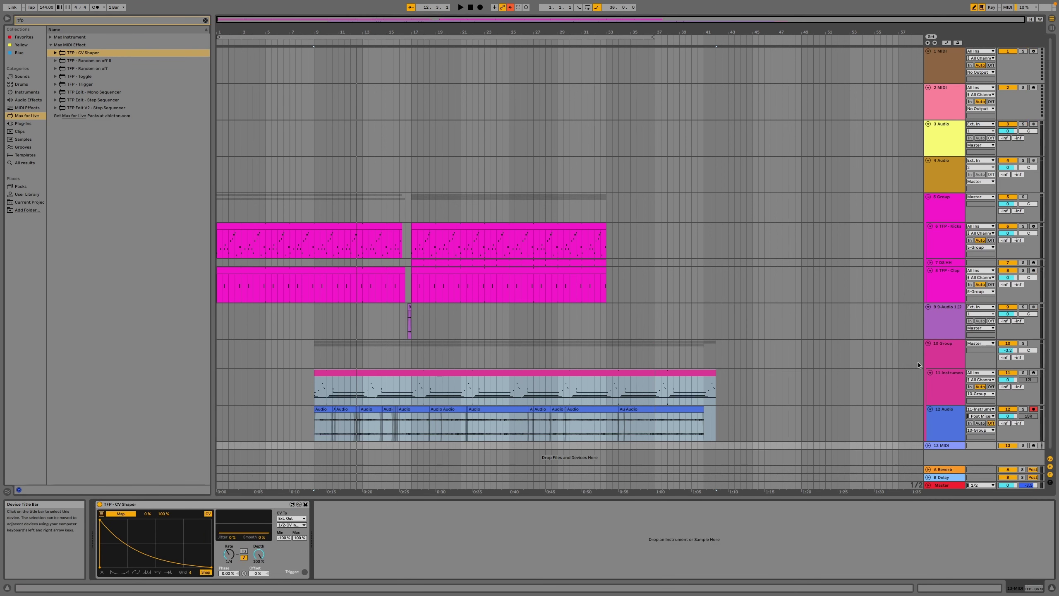
left_click(934, 360)
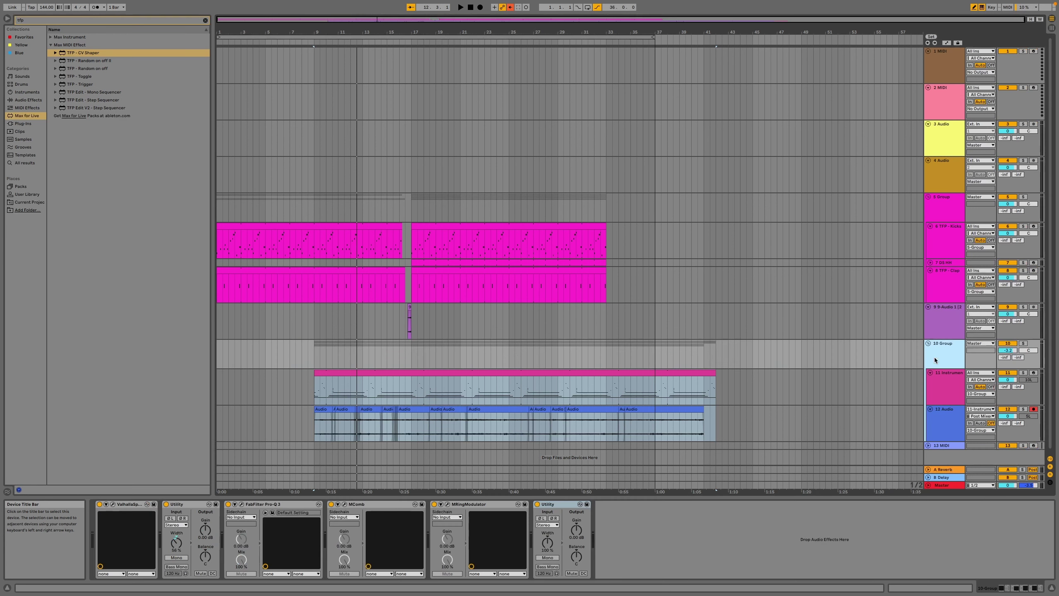
Turn the gain of the last Utility on the 10 Group track down to -inf dB and play the arrangement.
left_click_drag(578, 530, 586, 532)
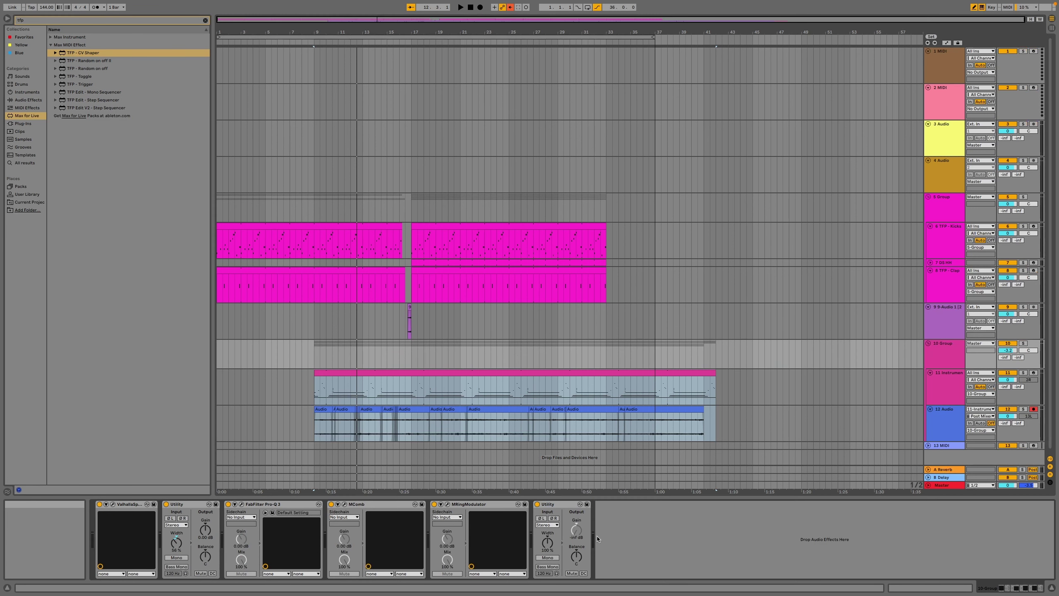
key("space")
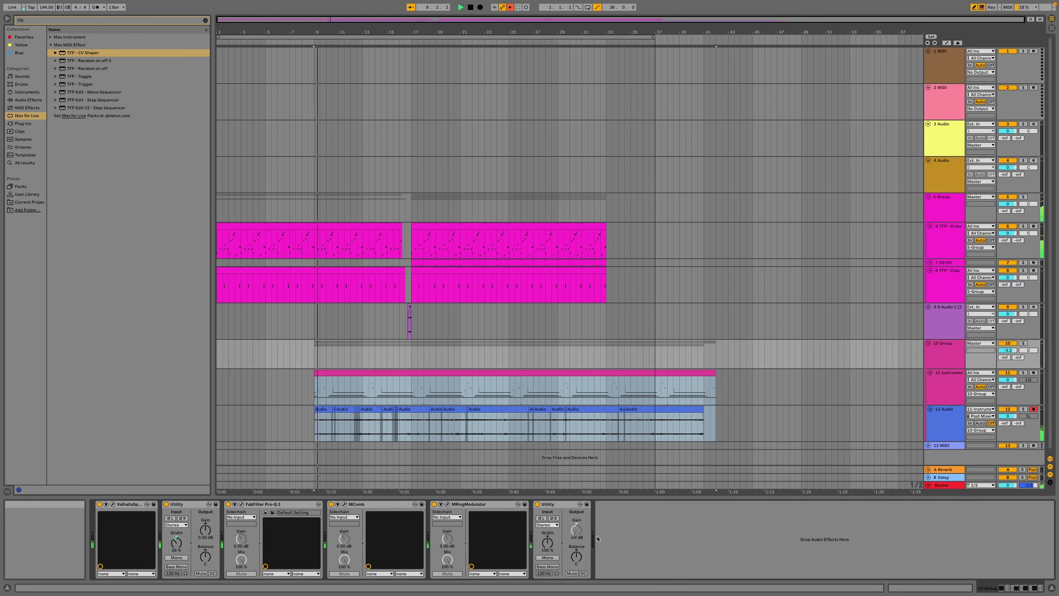
Show the devices of the 13 MIDI track and search the Max for Live devices for "seq".
left_click(917, 445)
left_click(942, 443)
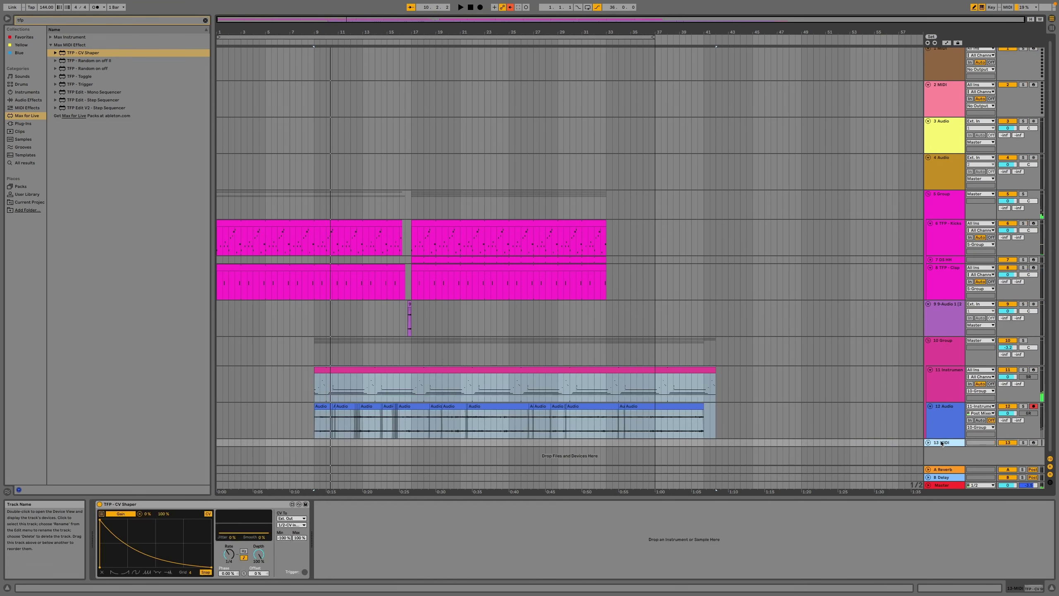
left_click(22, 123)
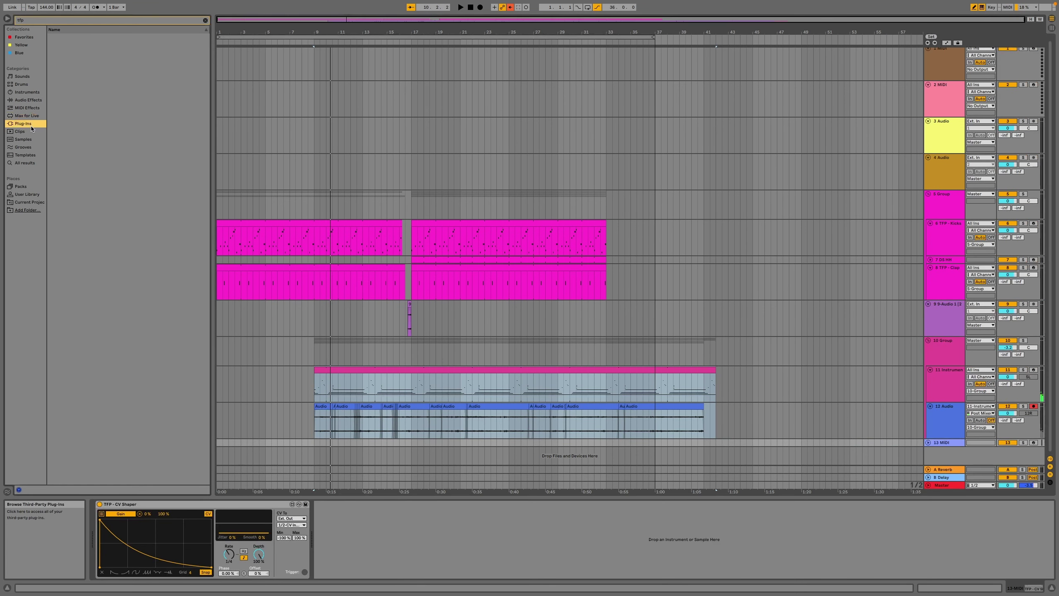
type("seq")
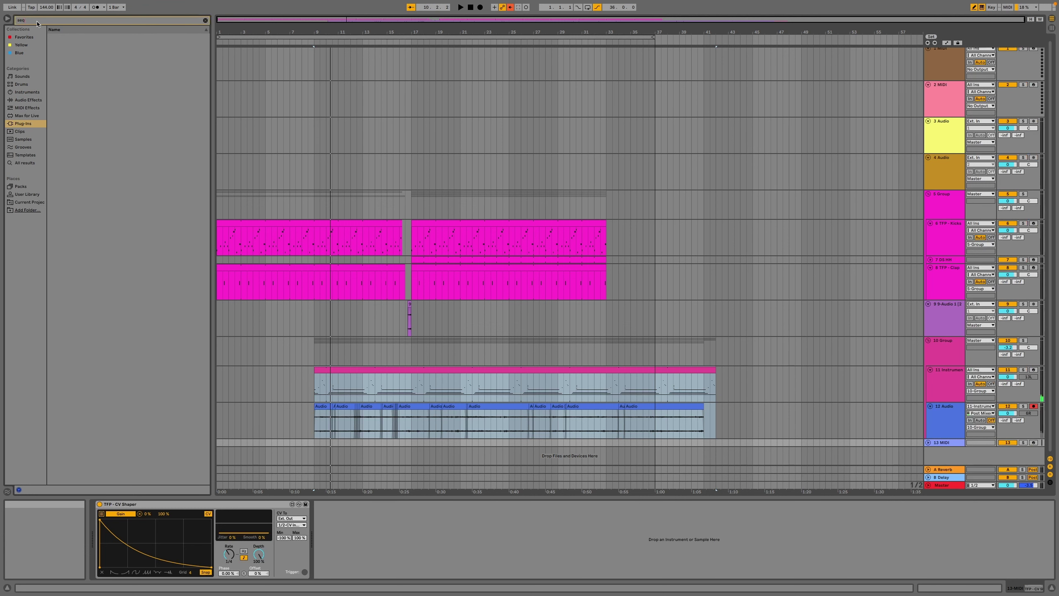
left_click(27, 116)
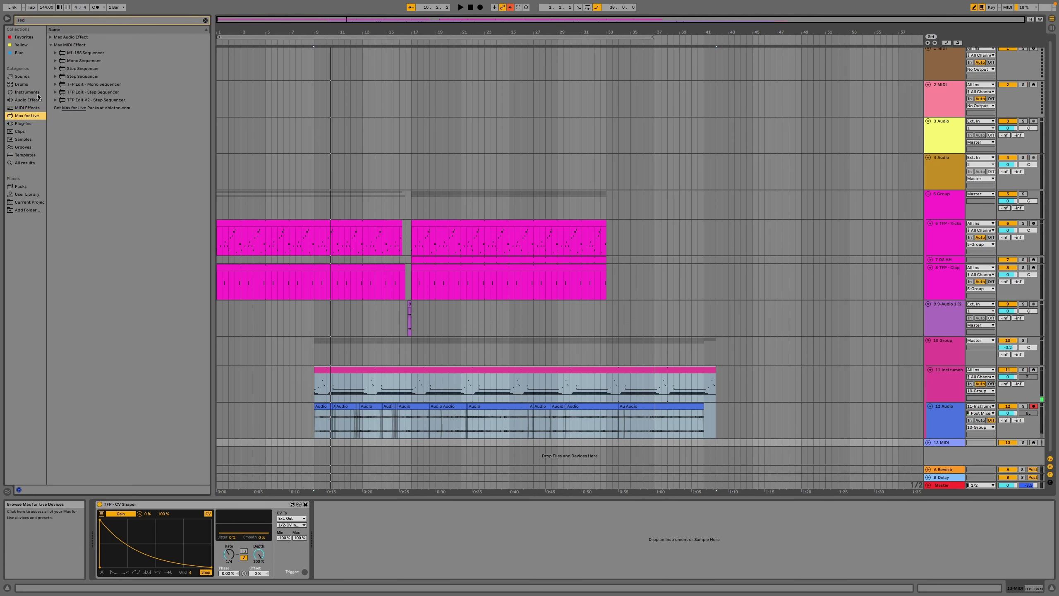
Add the Step Sequencer to the 13 MIDI track, place it before the CV Shaper and audition it.
left_click(62, 70)
left_click_drag(153, 344, 309, 540)
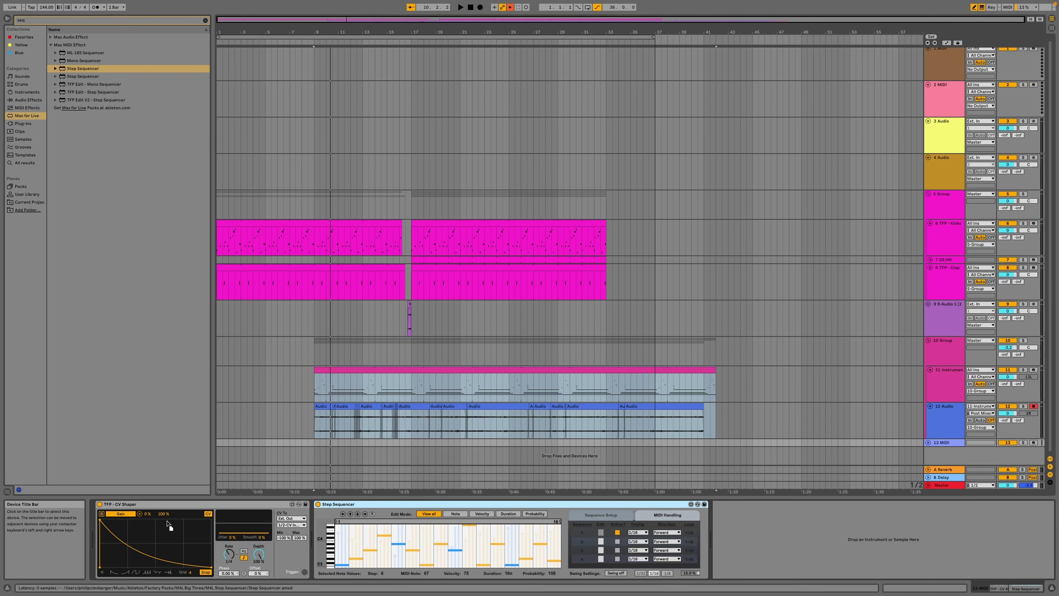
left_click_drag(96, 538, 96, 538)
key("space")
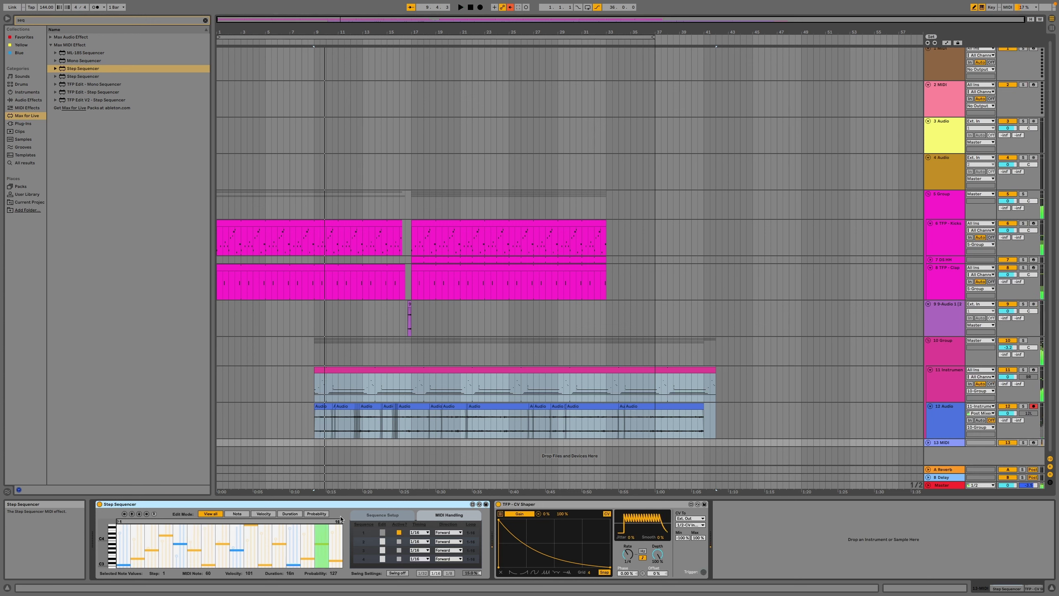
Set the Step Sequencer's first sequence rate to 1/2, randomize its pattern and switch the edit mode to Probability.
left_click(417, 533)
left_click(423, 506)
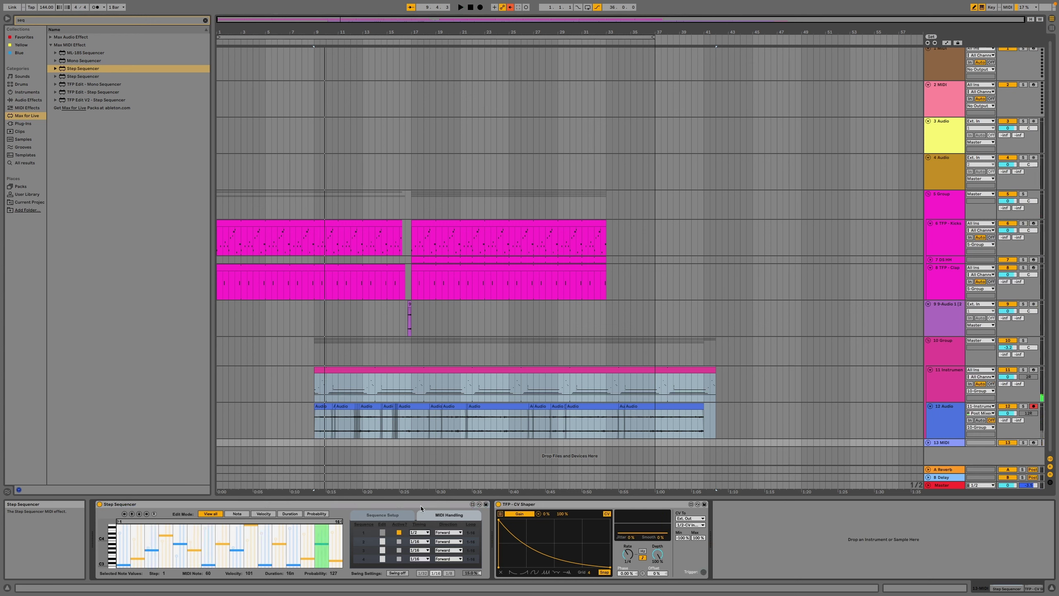
left_click(154, 514)
left_click(154, 514)
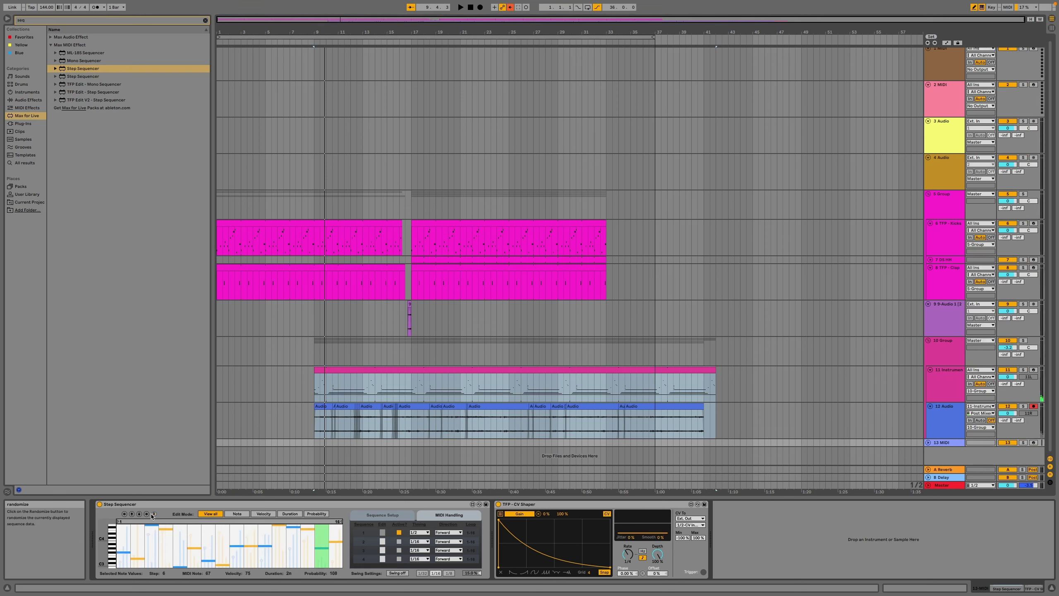
left_click(154, 514)
left_click(297, 515)
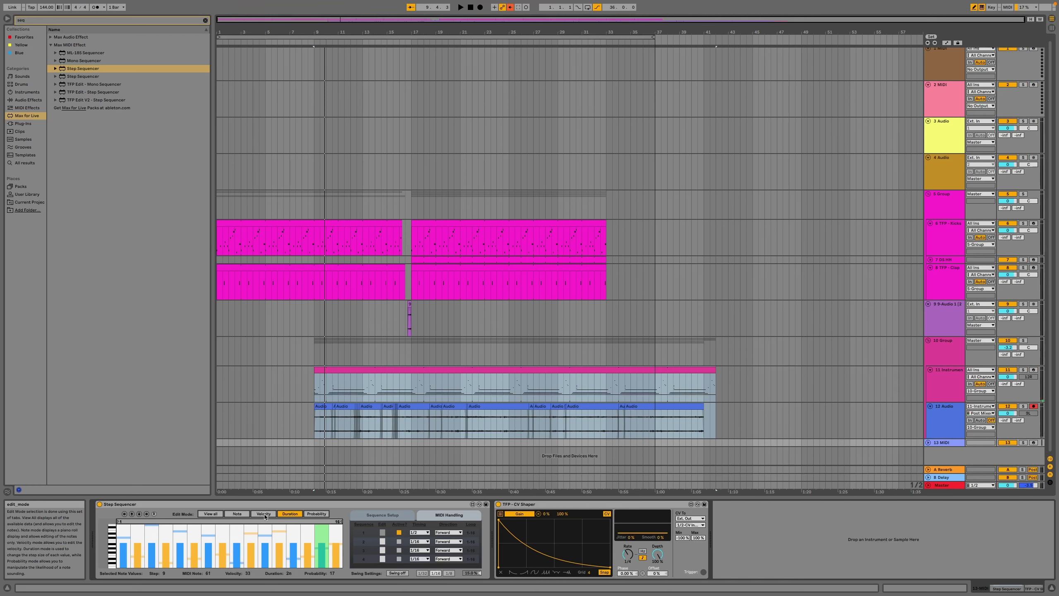
left_click(315, 514)
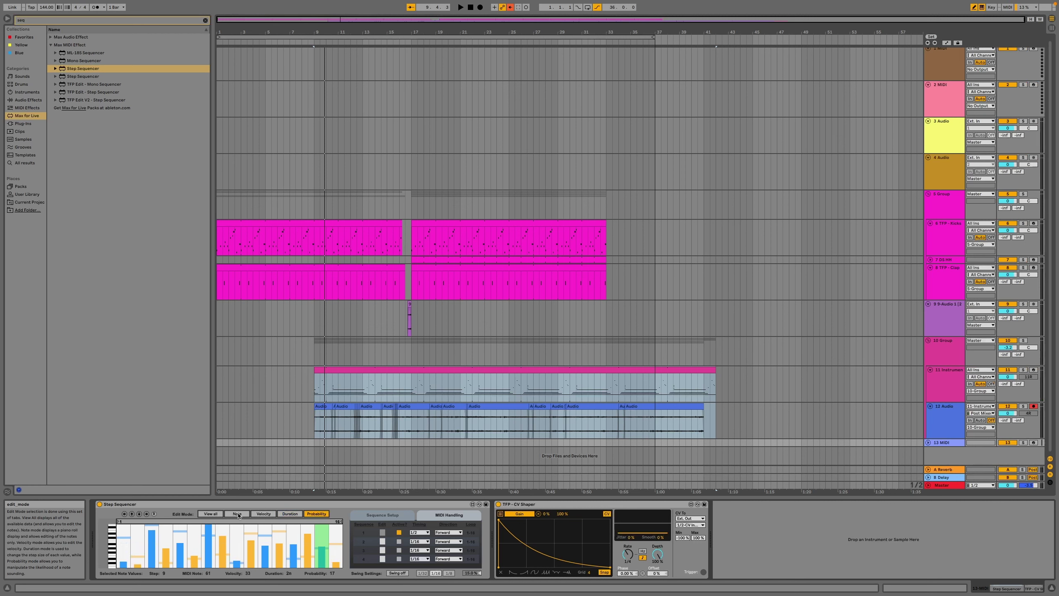
Set the CV Shaper's rate to 1 while auditioning the modulation in playback.
key("space")
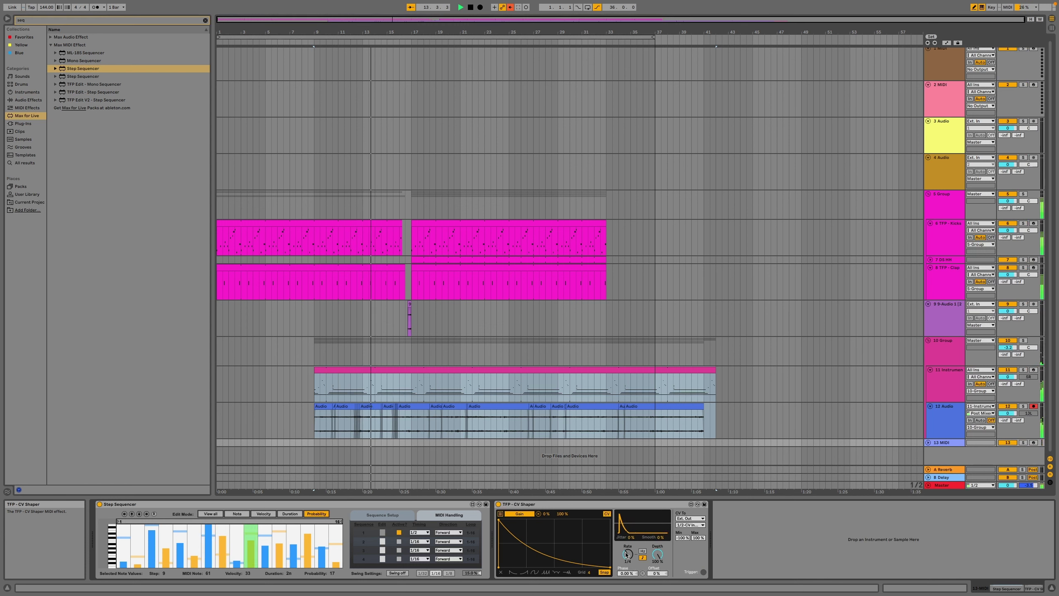
left_click_drag(625, 547, 627, 554)
key("space")
key("space")
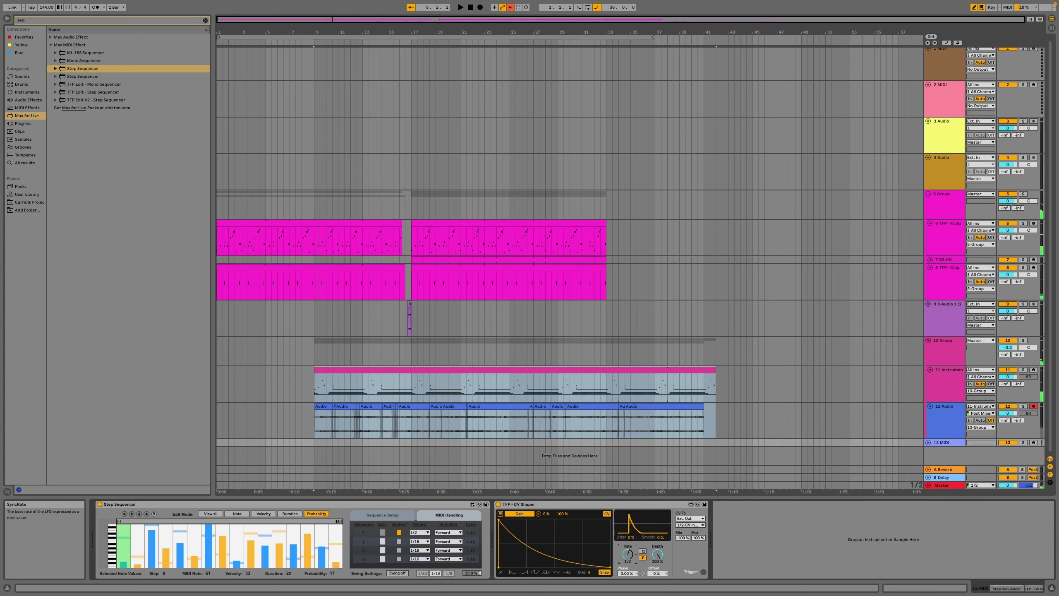
key("space")
key("space")
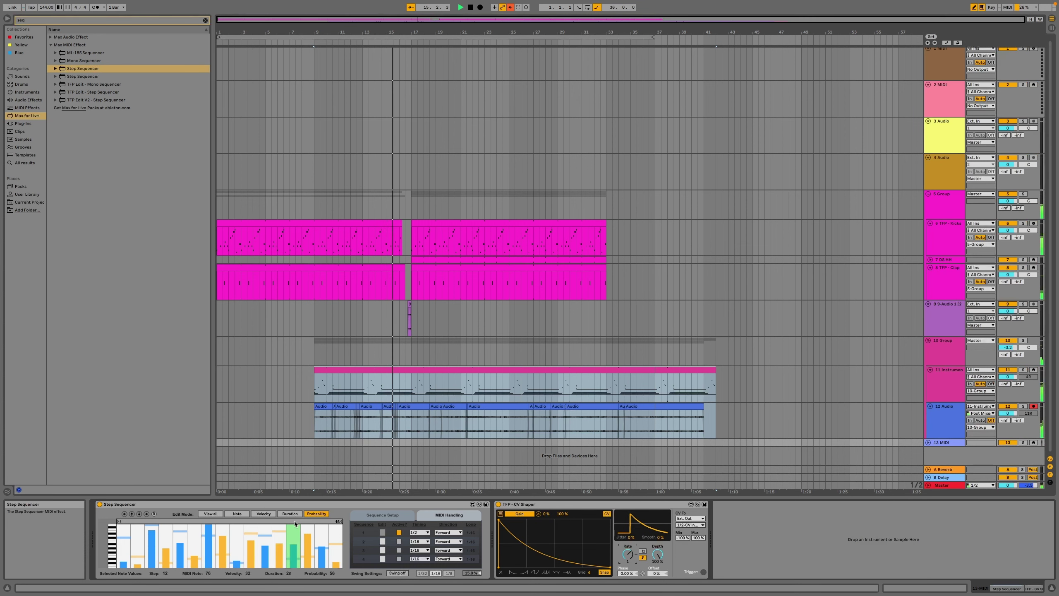
Delete the Step Sequencer that sits before the CV Shaper.
left_click(256, 504)
key("Delete")
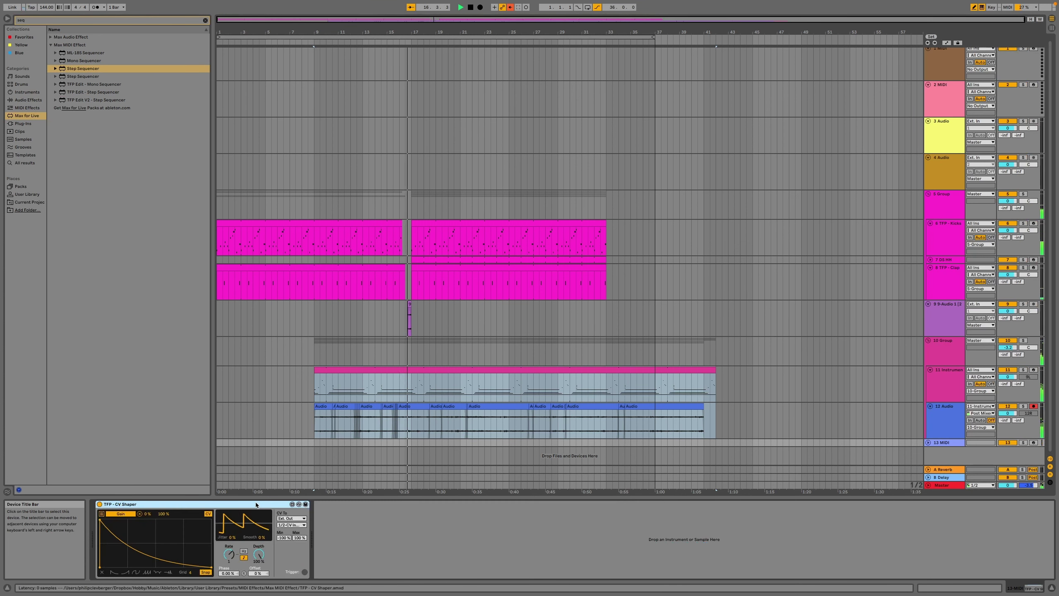
right_click(256, 504)
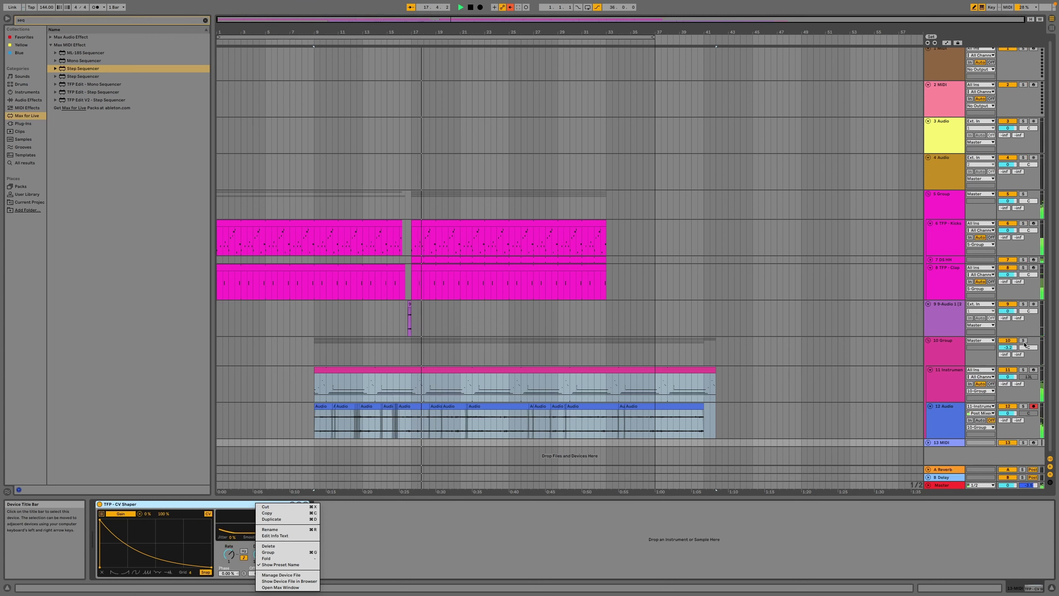
Lower the volume of the 10 Group track.
left_click(1007, 347)
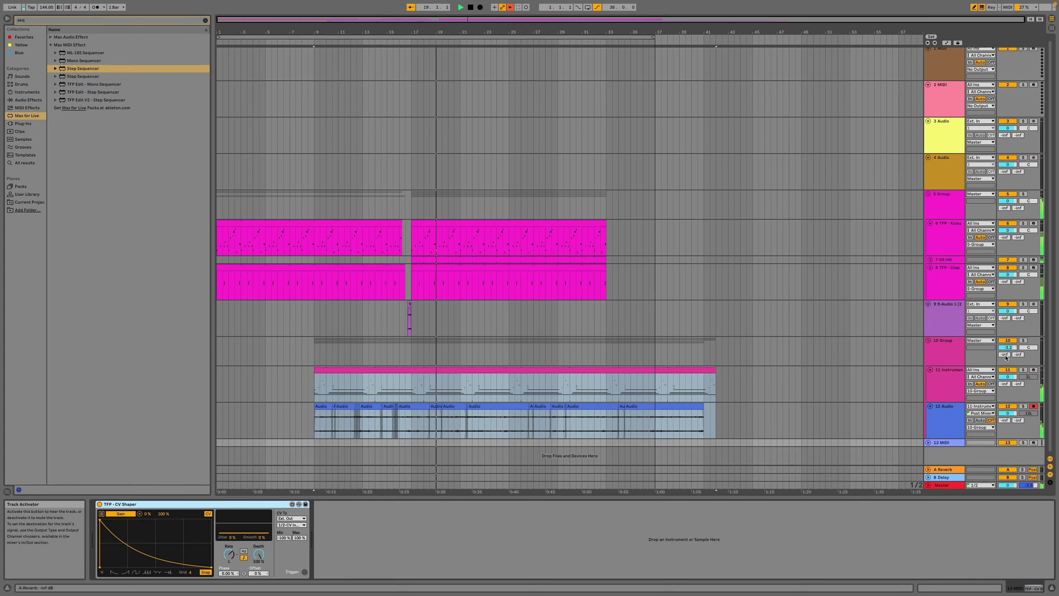
left_click_drag(1007, 348, 1006, 359)
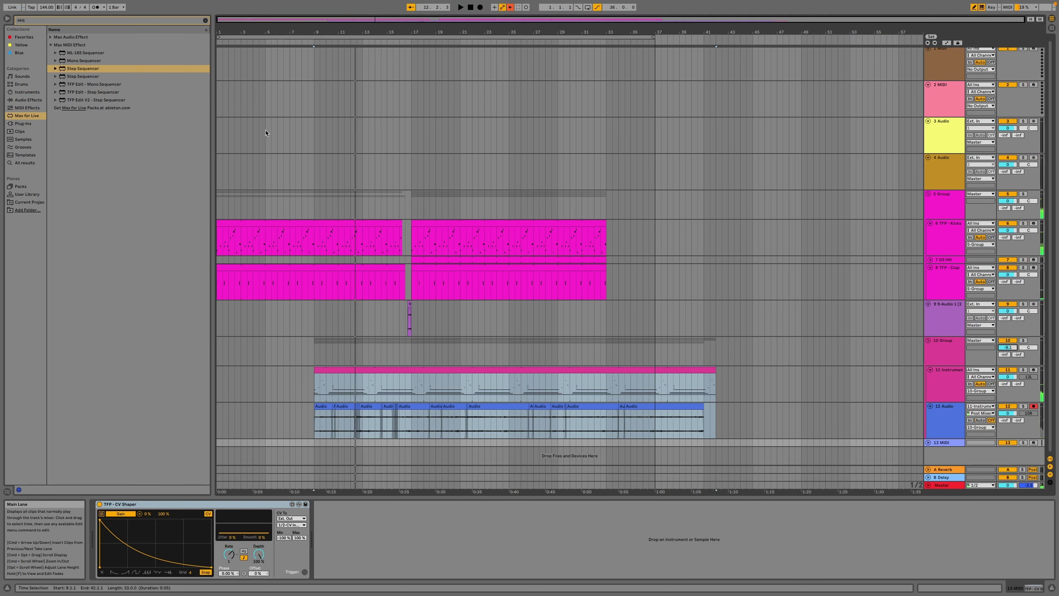
Add the Mono Sequencer to the 13 MIDI track and place it before the CV Shaper.
left_click(96, 60)
left_click_drag(205, 308, 362, 505)
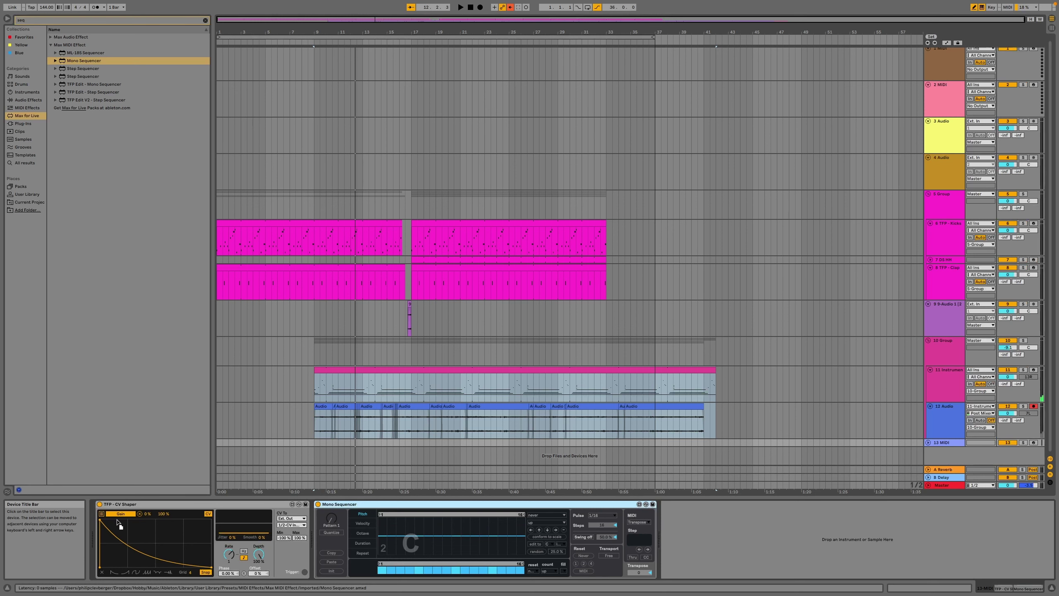
left_click_drag(93, 517, 95, 521)
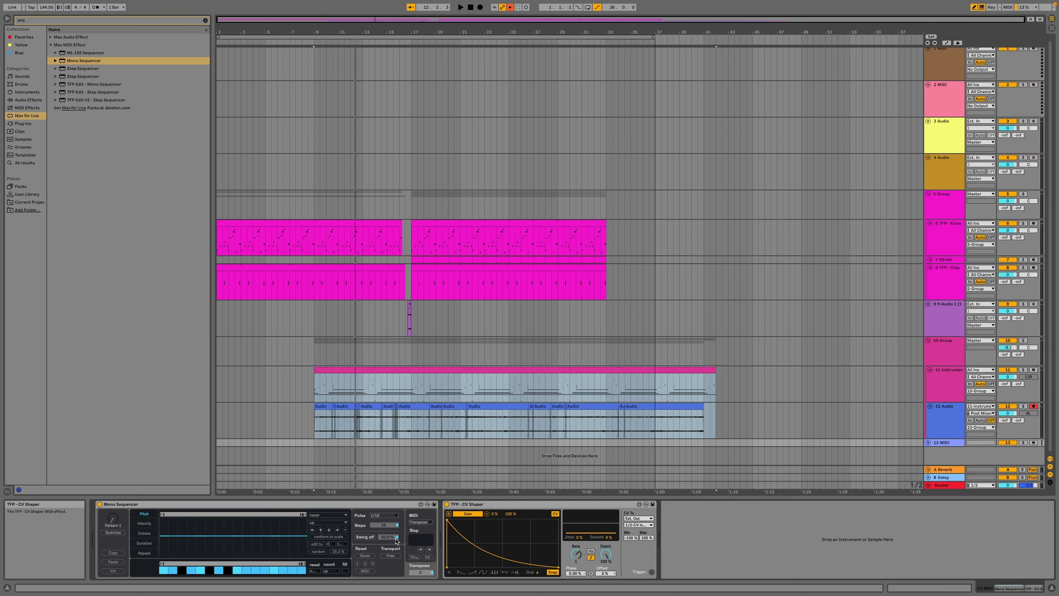
Extend the Mono Sequencer's pitch loop to the full sequence length and set its pulse to 1/4.
scroll(391, 529, "up", 20)
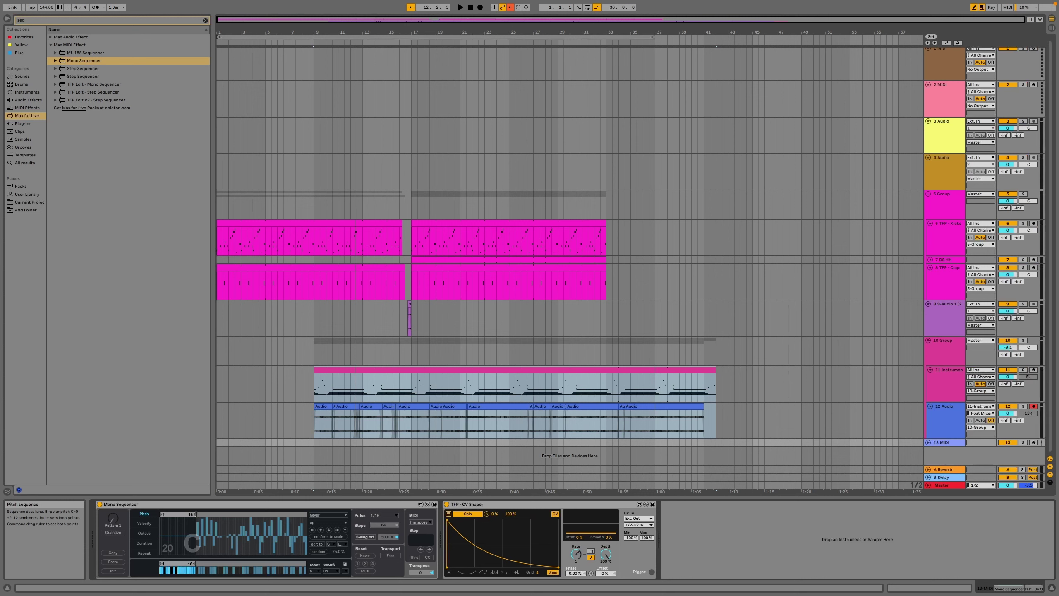
left_click_drag(196, 514, 313, 529)
key("space")
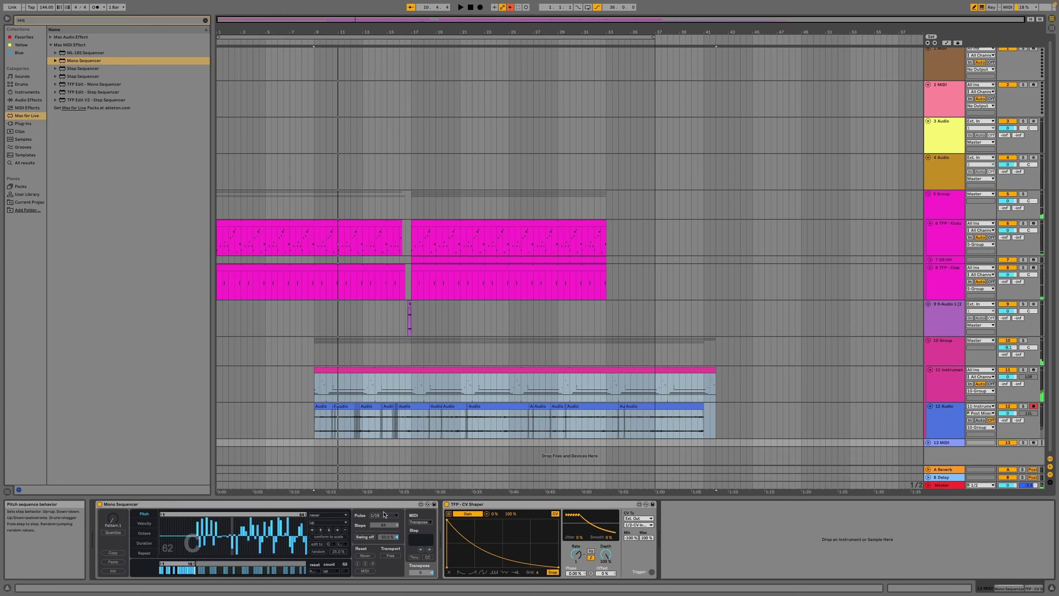
left_click(385, 515)
left_click(383, 409)
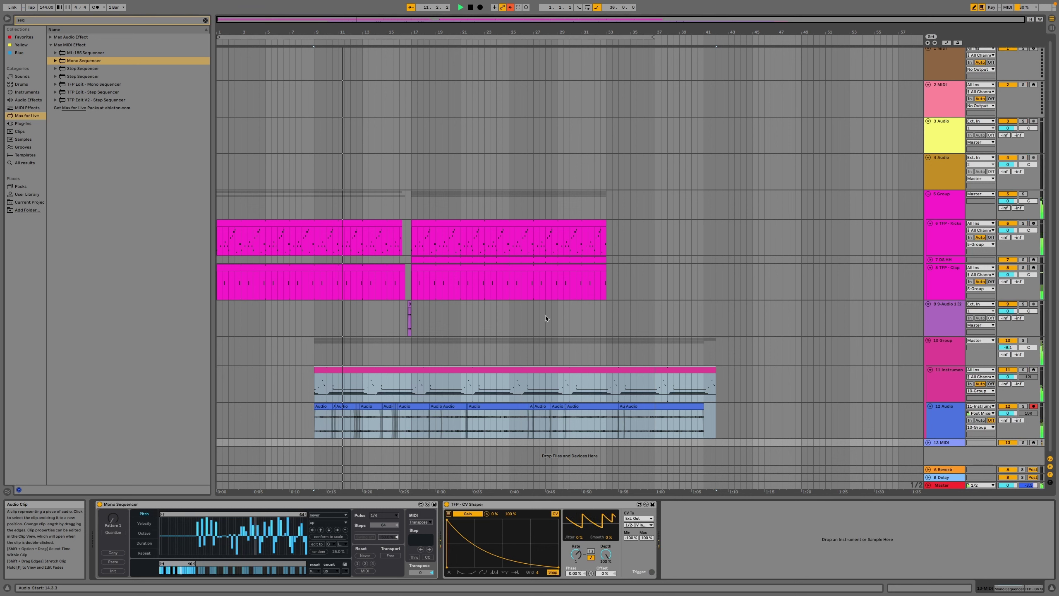
Deactivate the MRingModulator and MComb effects on the 10 Group track.
left_click(934, 364)
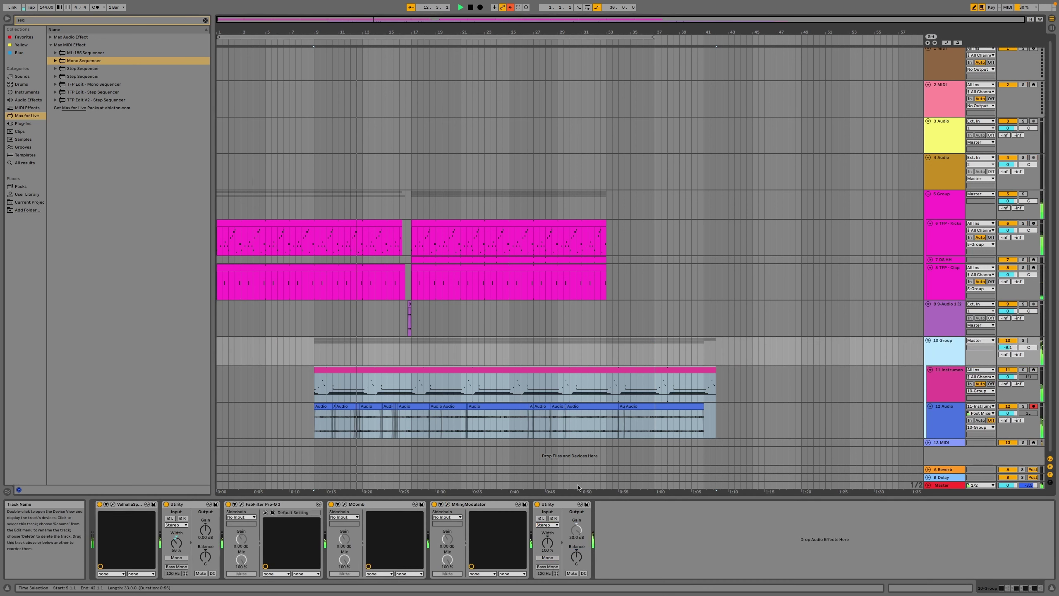
left_click(434, 504)
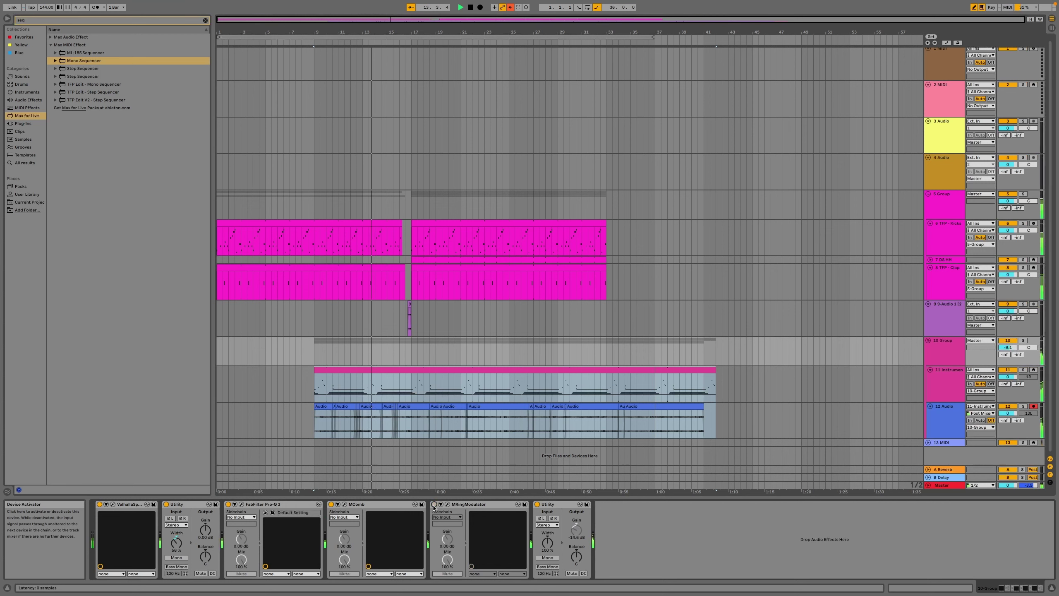
left_click(331, 504)
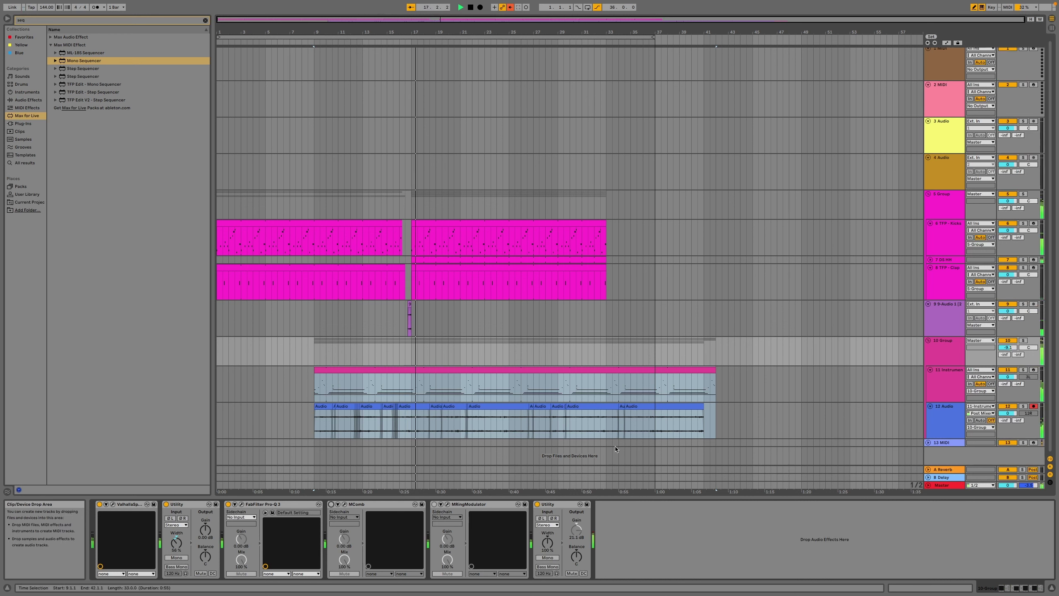
Audition preset shapes in the CV Shaper on the 13 MIDI track and choose the single rising curve.
left_click(949, 391)
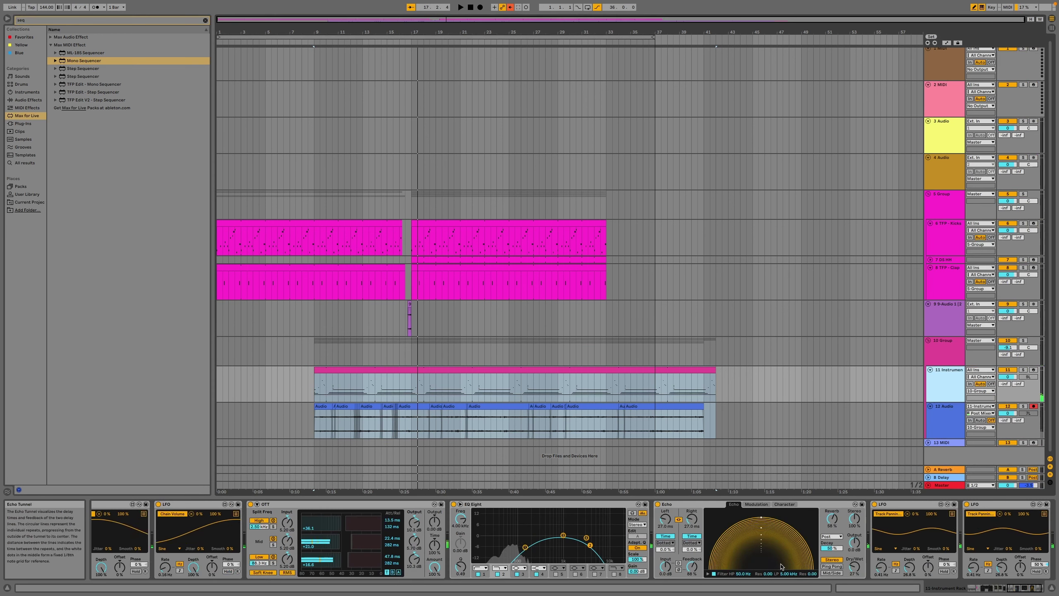
left_click(943, 442)
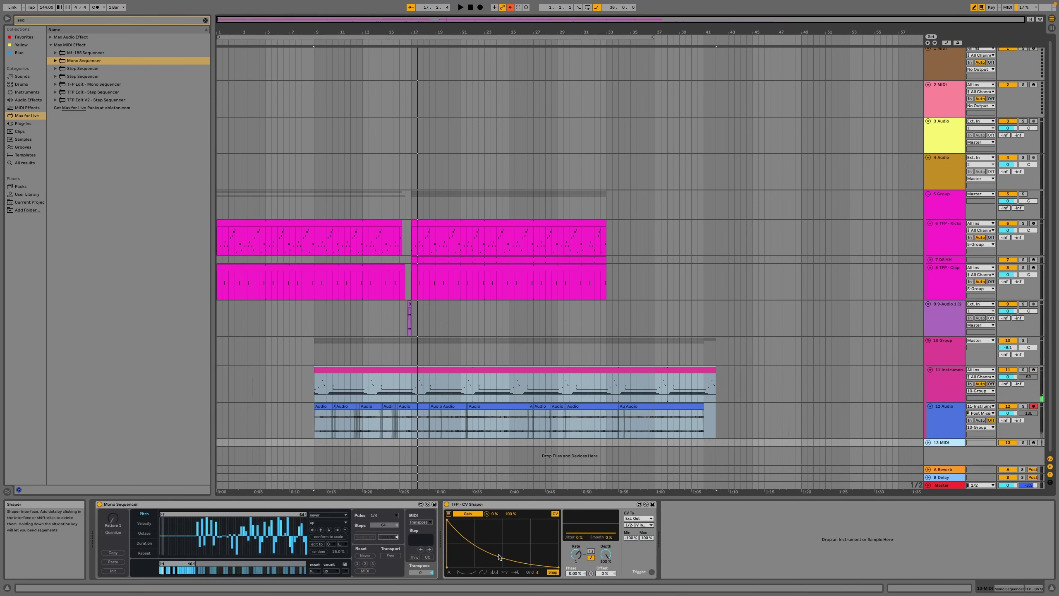
left_click(493, 574)
key("space")
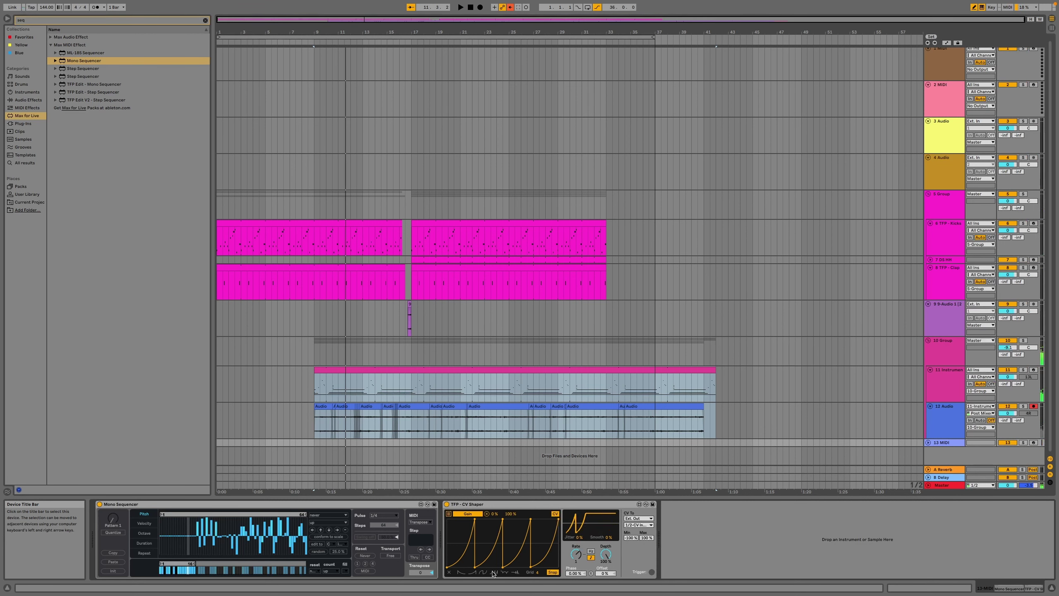
key("space")
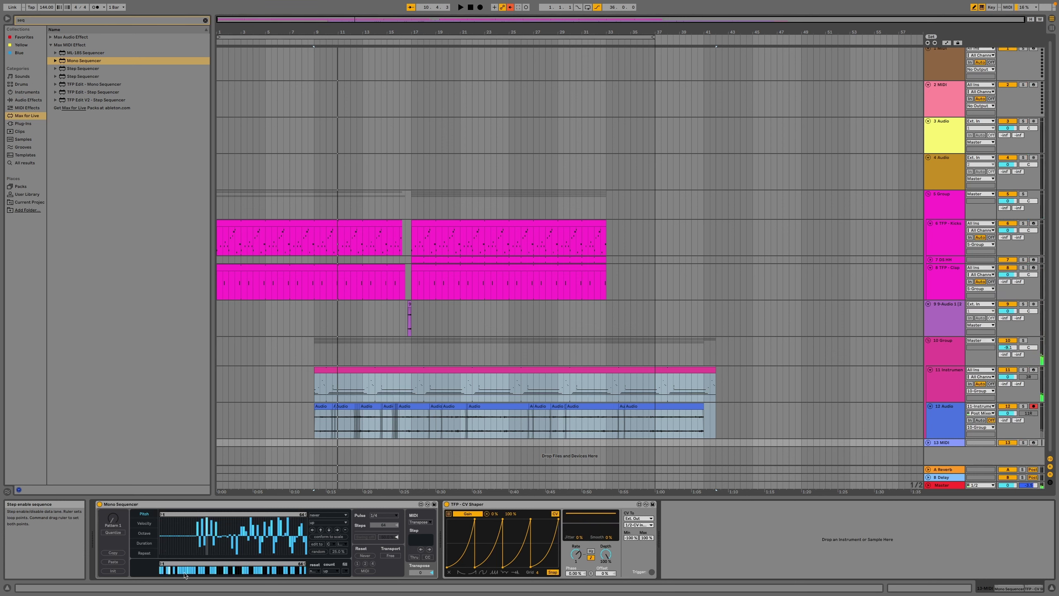
key("space")
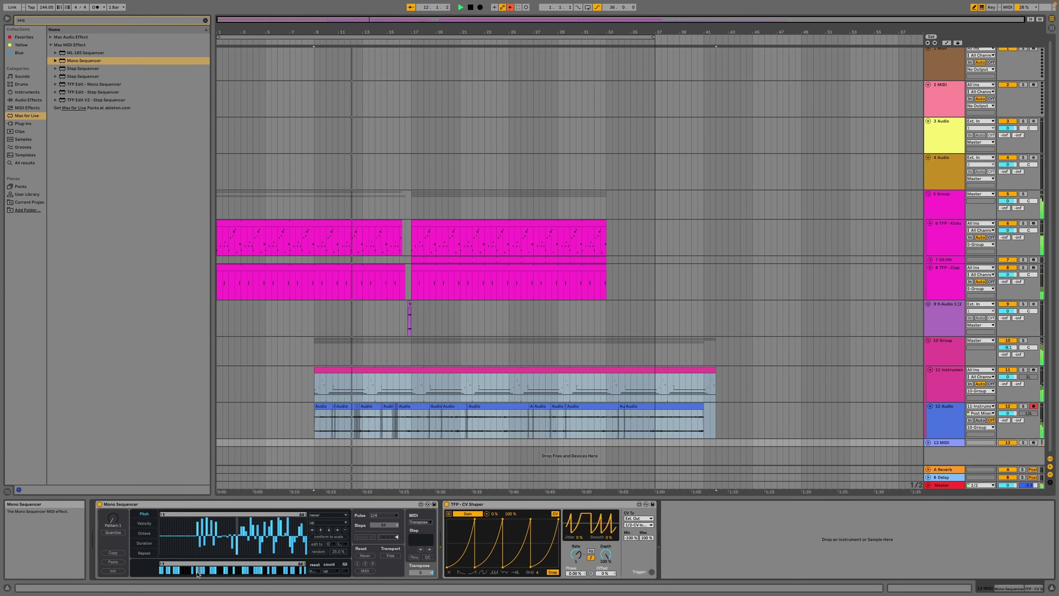
left_click(462, 573)
left_click(474, 573)
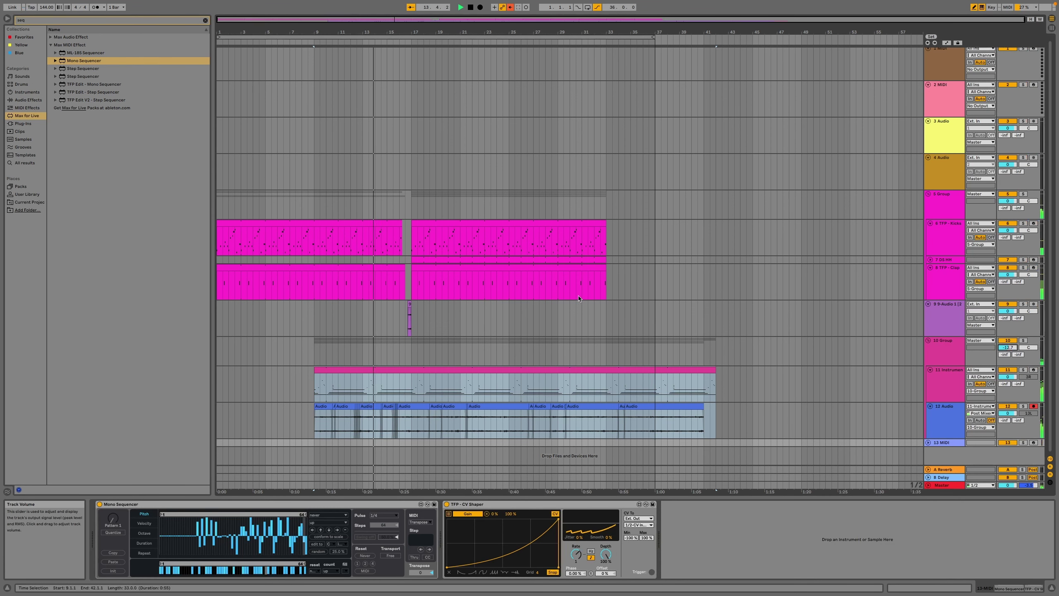
Show the Audio Effects category in the browser and reduce the CV Shaper's depth below 100 %.
left_click(28, 100)
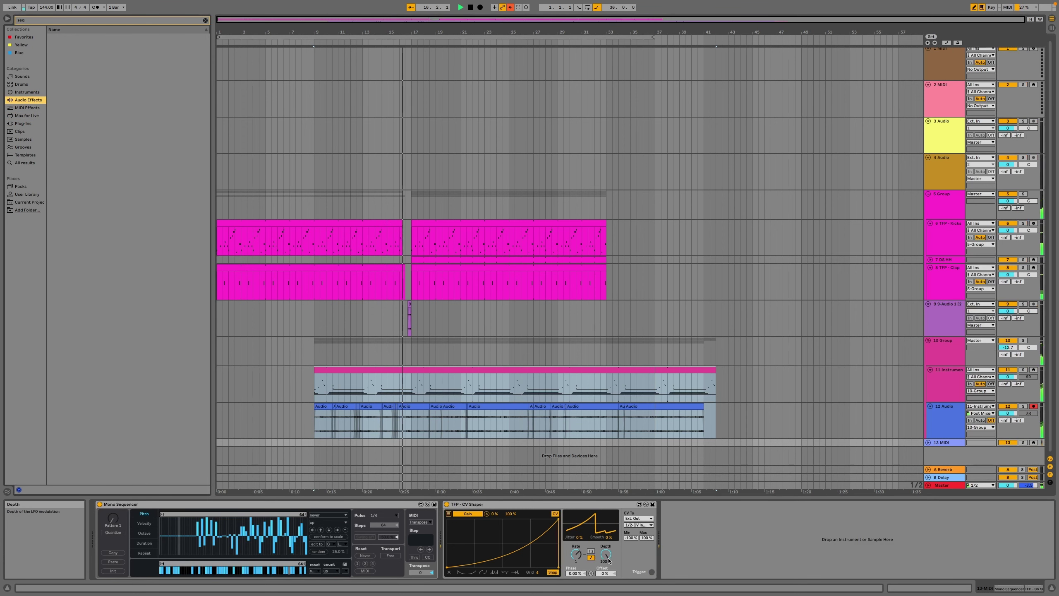
left_click_drag(605, 555, 603, 557)
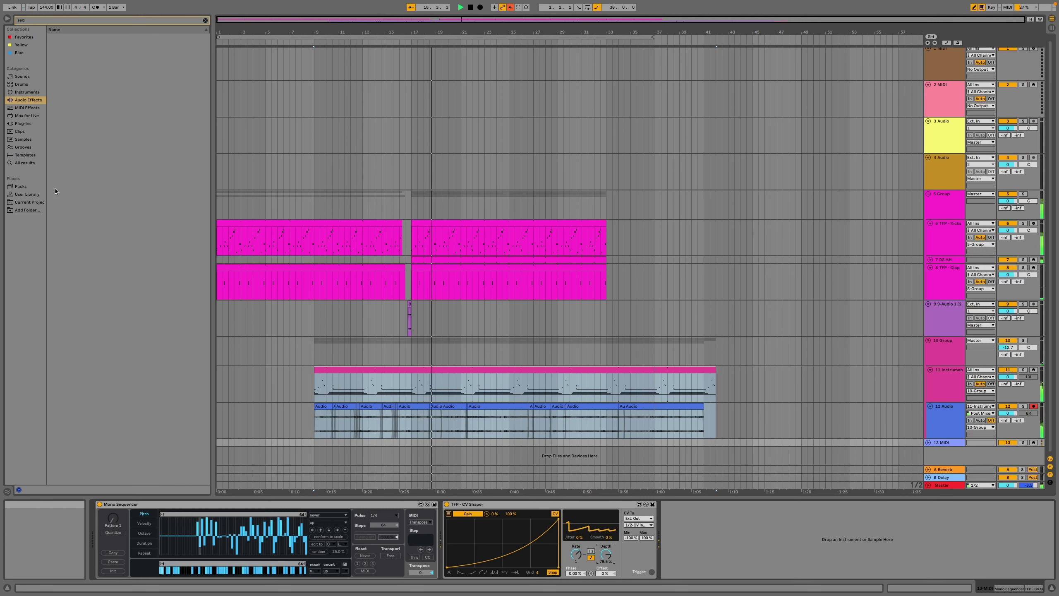
Slow the CV Shaper's rate and clear the browser's search text to list all the plug-ins.
left_click(23, 123)
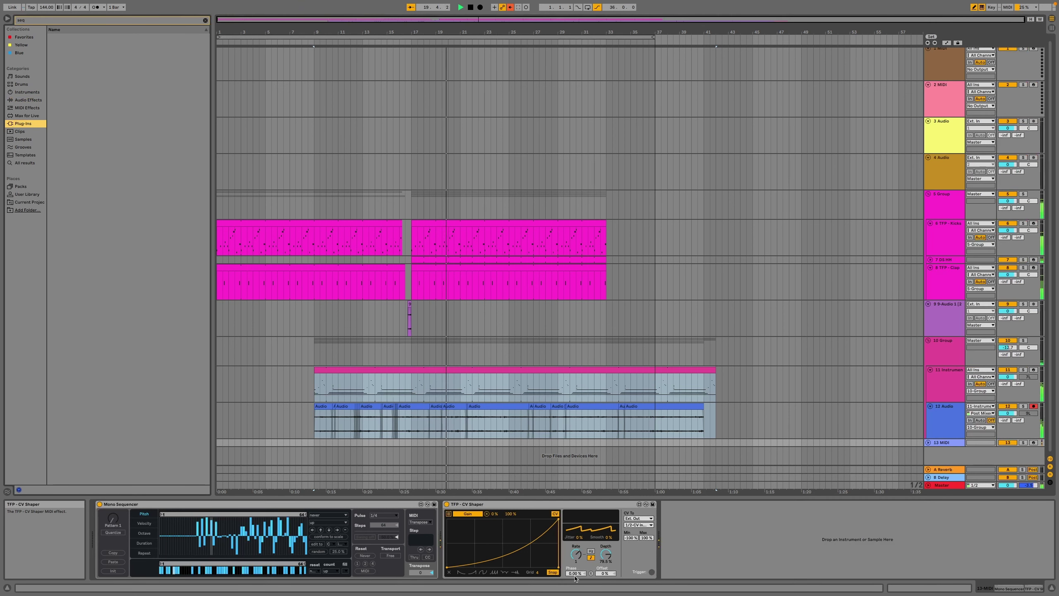
left_click_drag(576, 554, 576, 564)
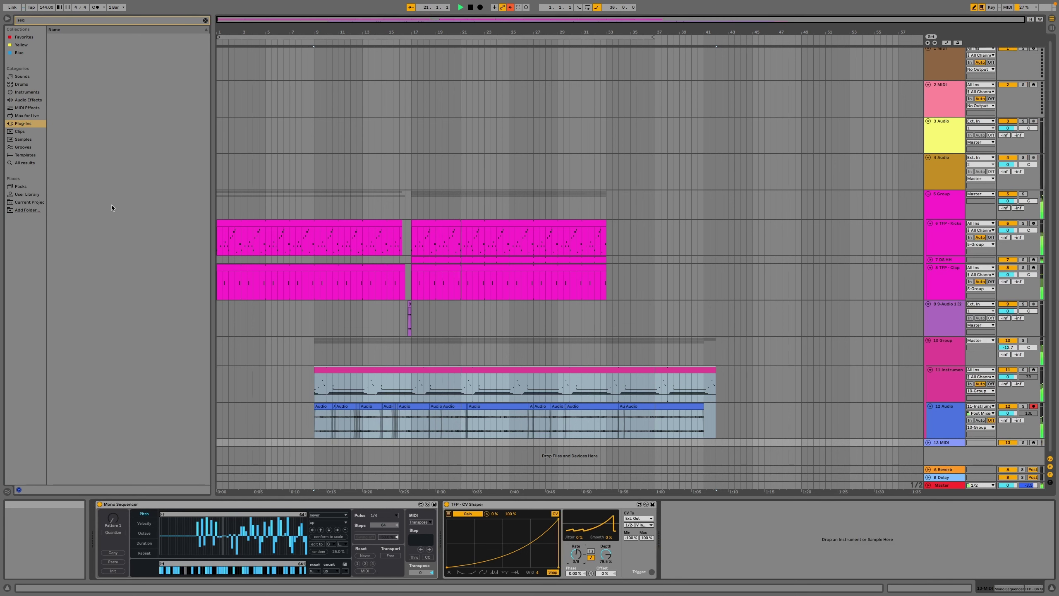
left_click(27, 194)
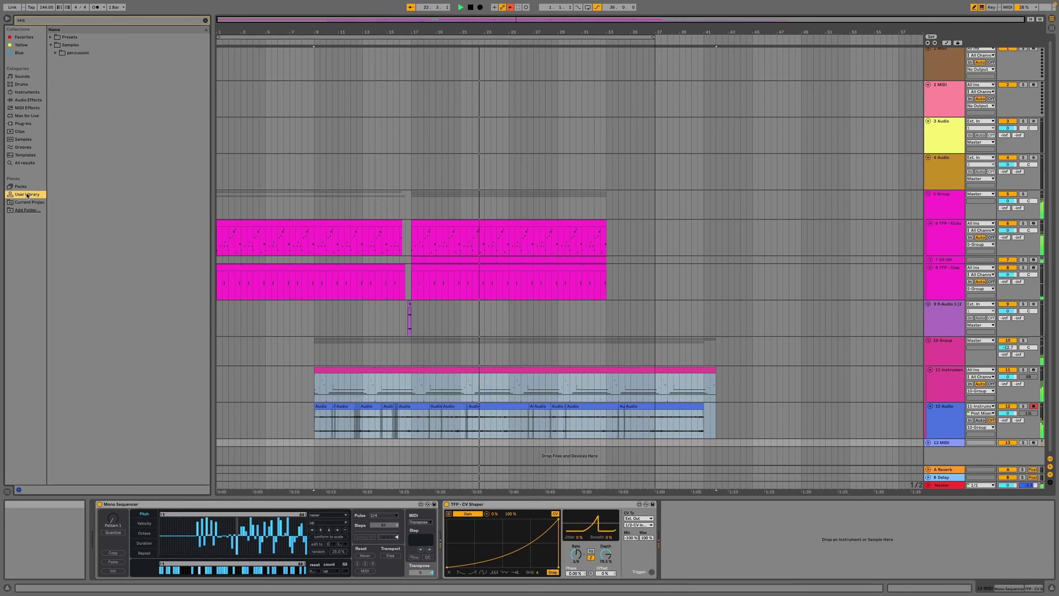
left_click(56, 53)
left_click(23, 124)
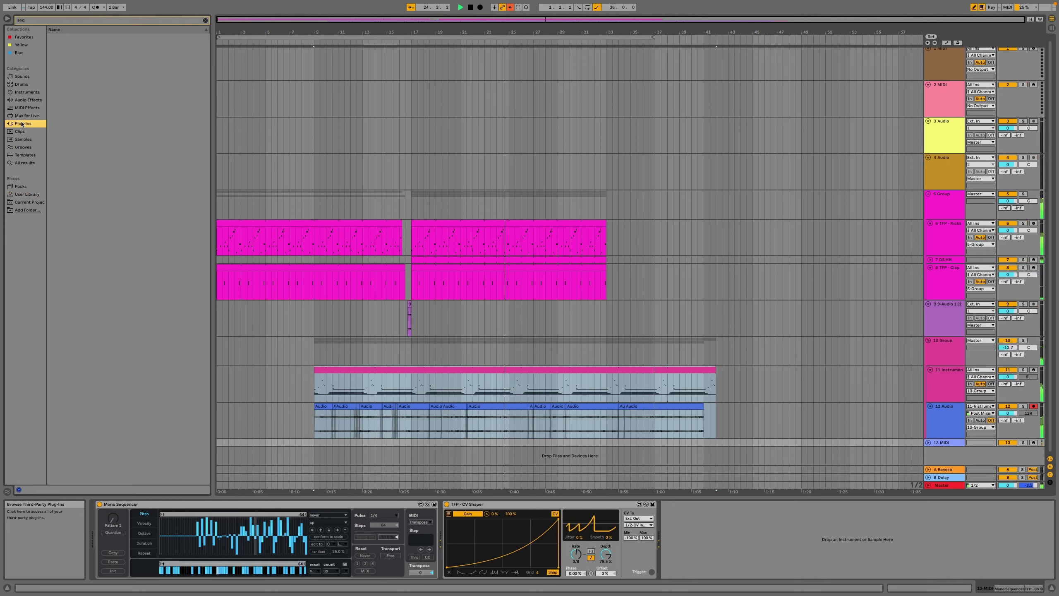
key("BackSpace")
key("BackSpace")
key("BackSpace")
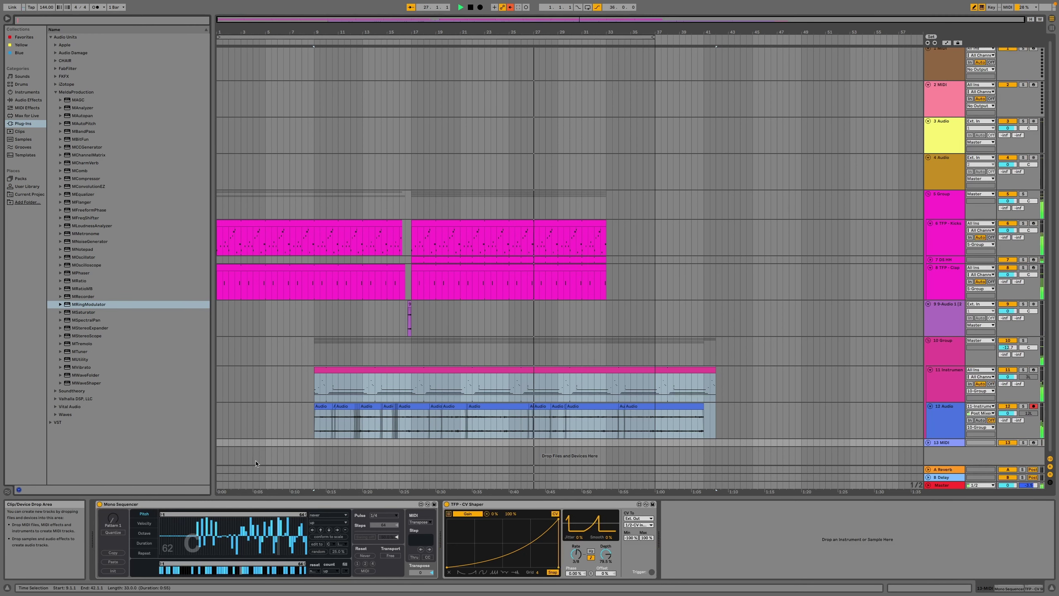
Add the Expression Control MIDI effect after the CV Shaper on the 13 MIDI track.
left_click(28, 116)
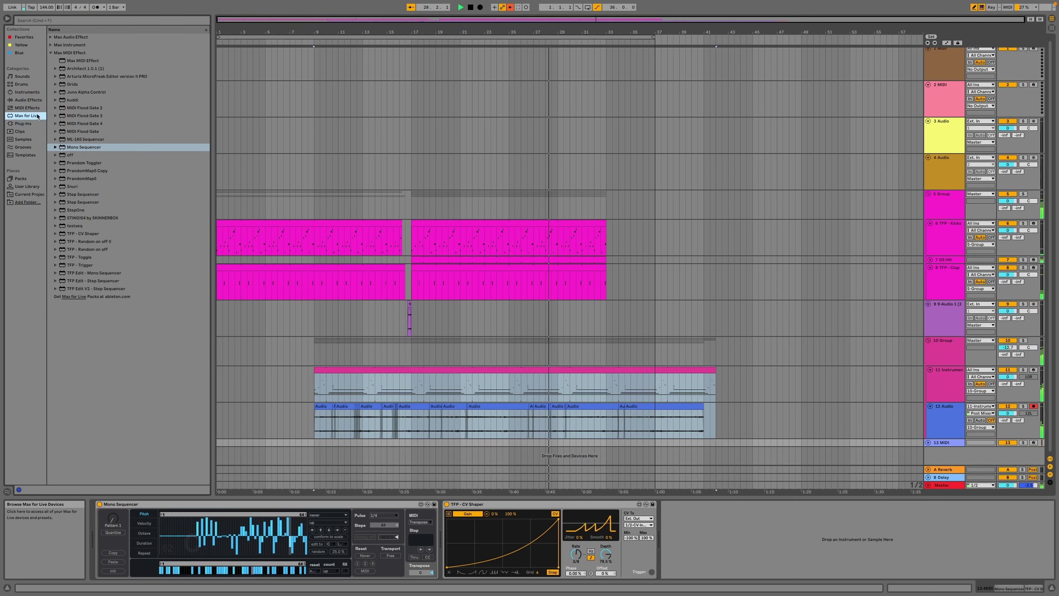
left_click(36, 108)
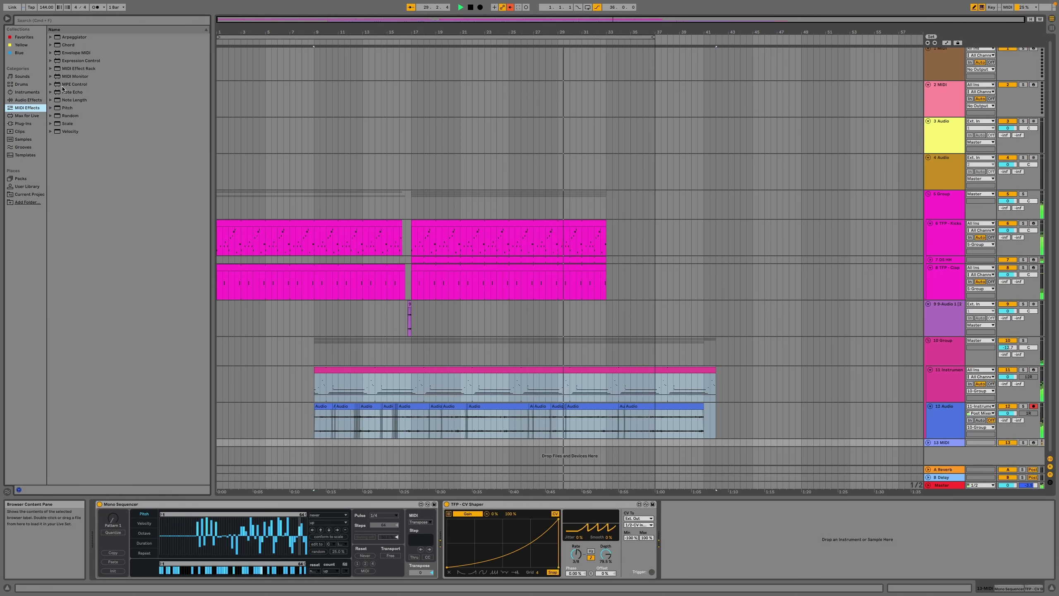
left_click(67, 59)
left_click_drag(335, 400, 792, 539)
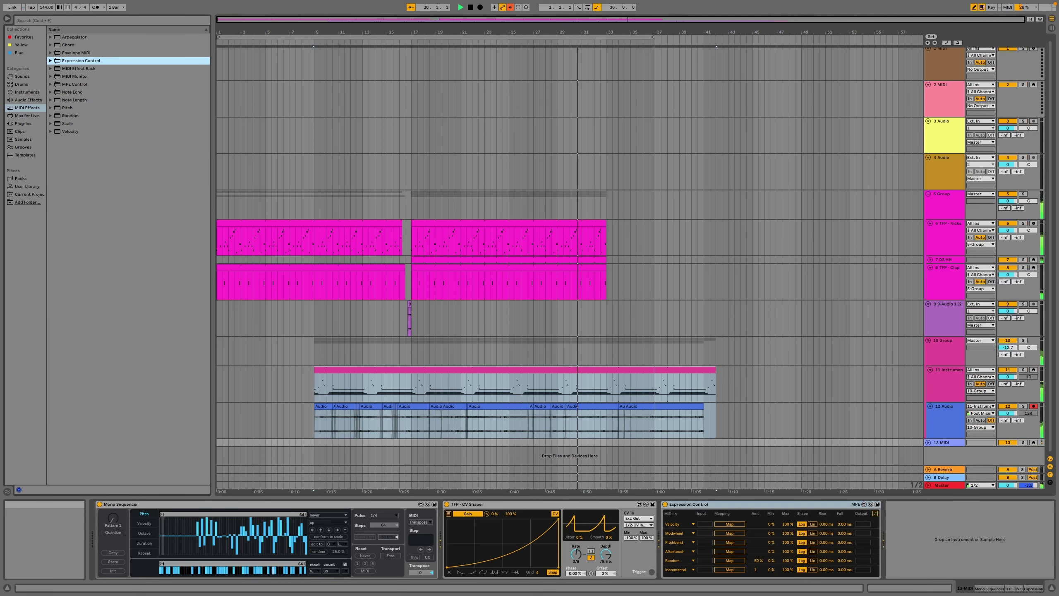
Map Expression Control's Random source to the panning of the 11 Instrument track and adjust the modulation amount.
left_click(735, 562)
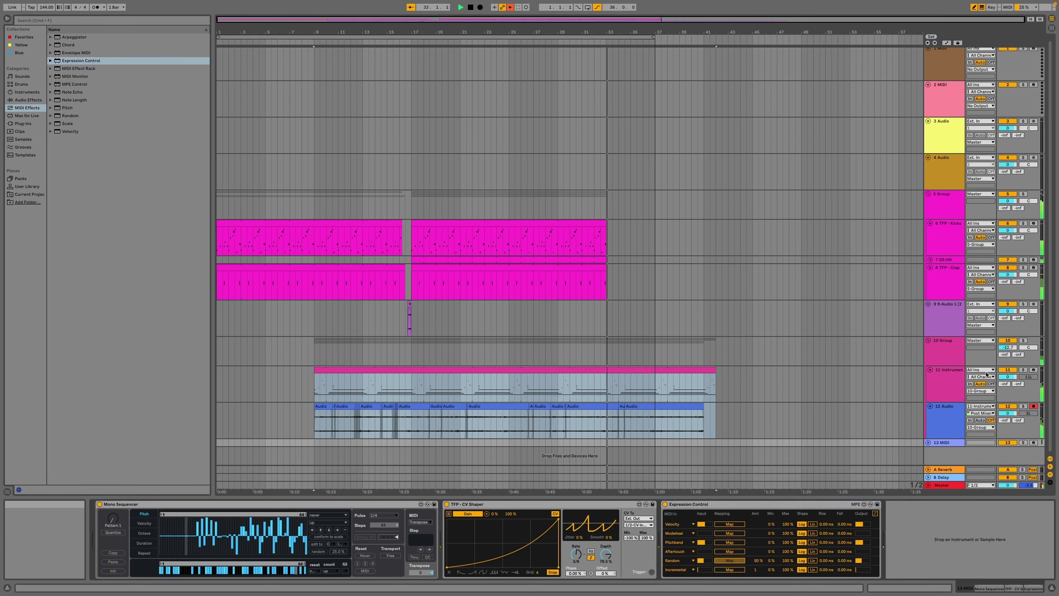
left_click(1028, 377)
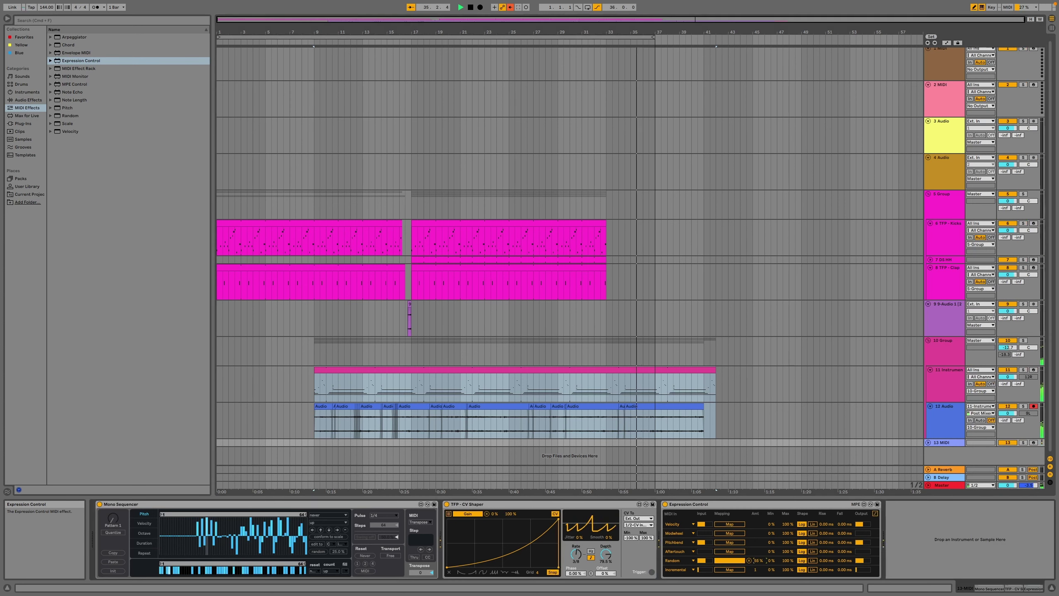
left_click_drag(758, 563, 759, 564)
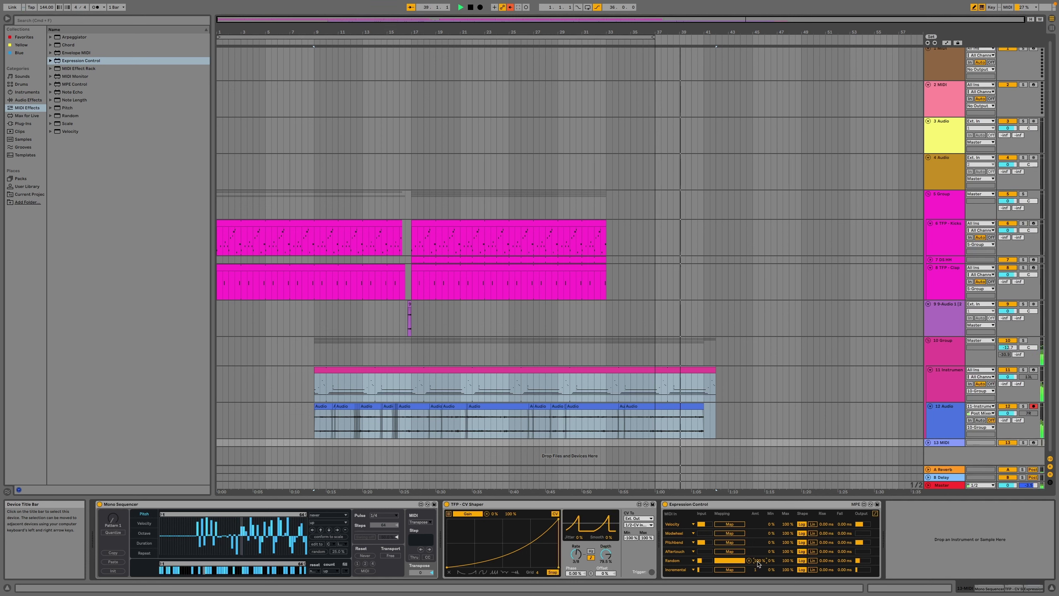
Shorten the Reverb's decay time on the A Reverb return track and raise its input filter's centre frequency.
left_click(817, 475)
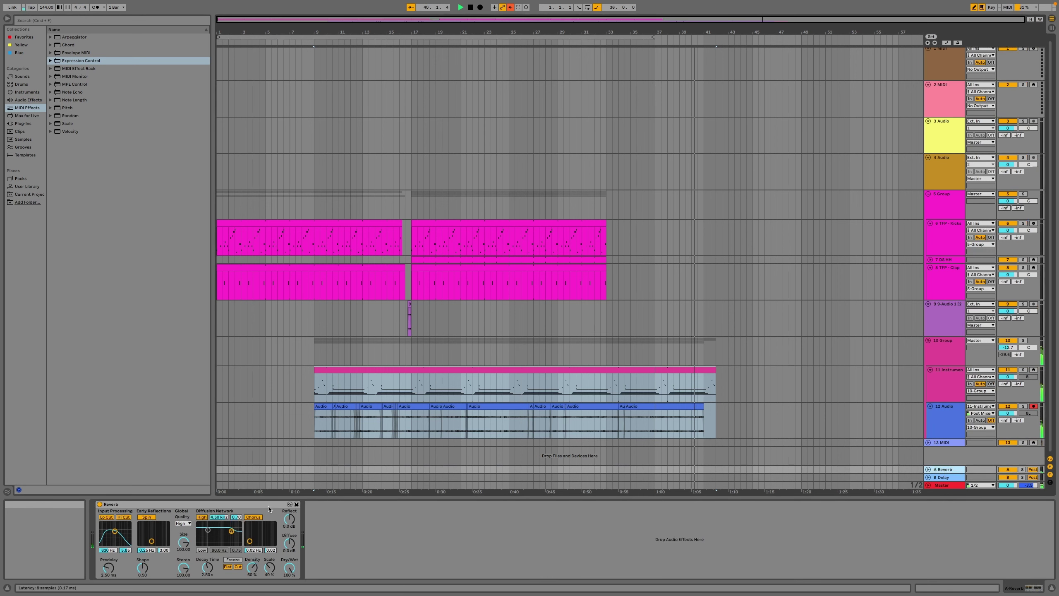
left_click_drag(207, 568, 208, 542)
left_click_drag(112, 533, 118, 534)
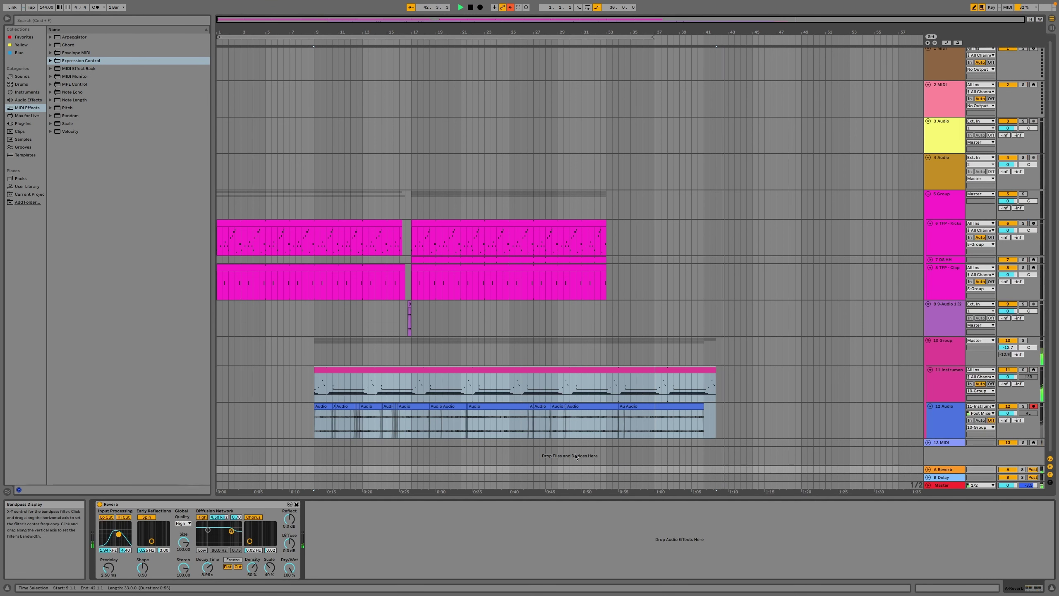
Transpose all notes in the 11 Instrument track's MIDI clip down one octave.
left_click(700, 395)
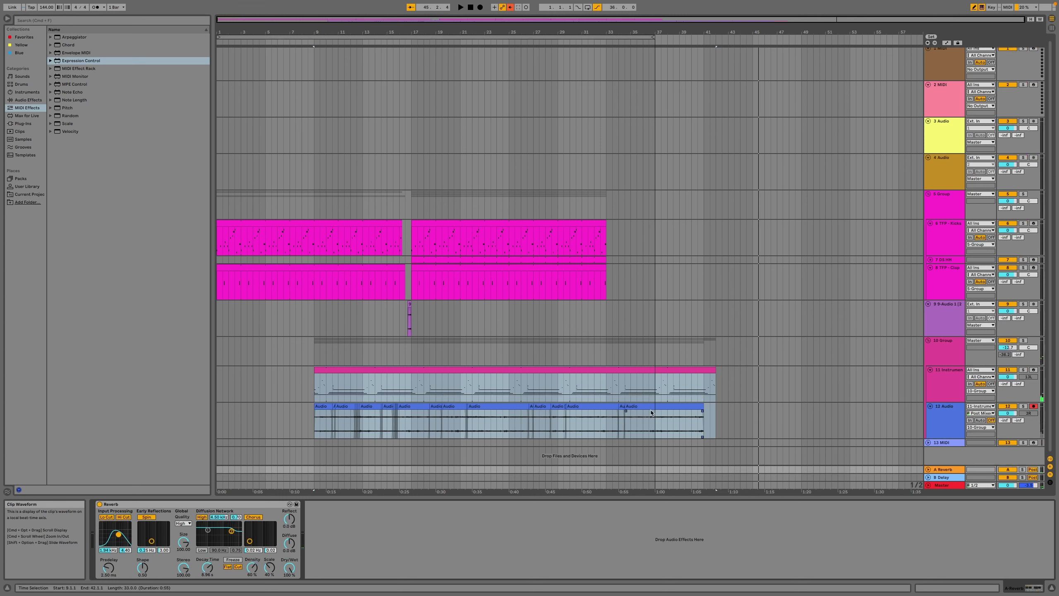
double_click(637, 371)
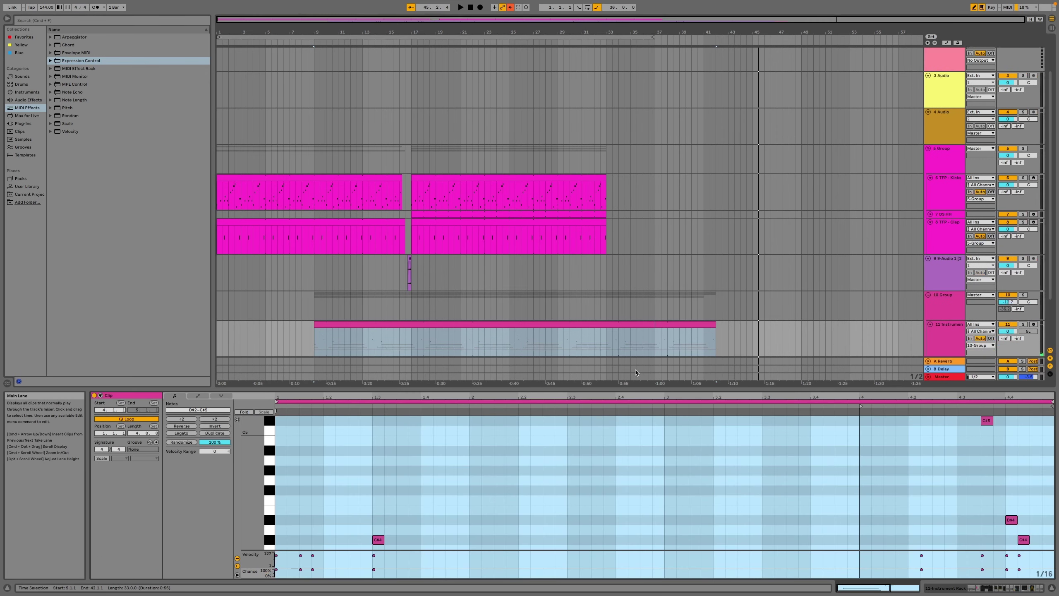
key("super+a")
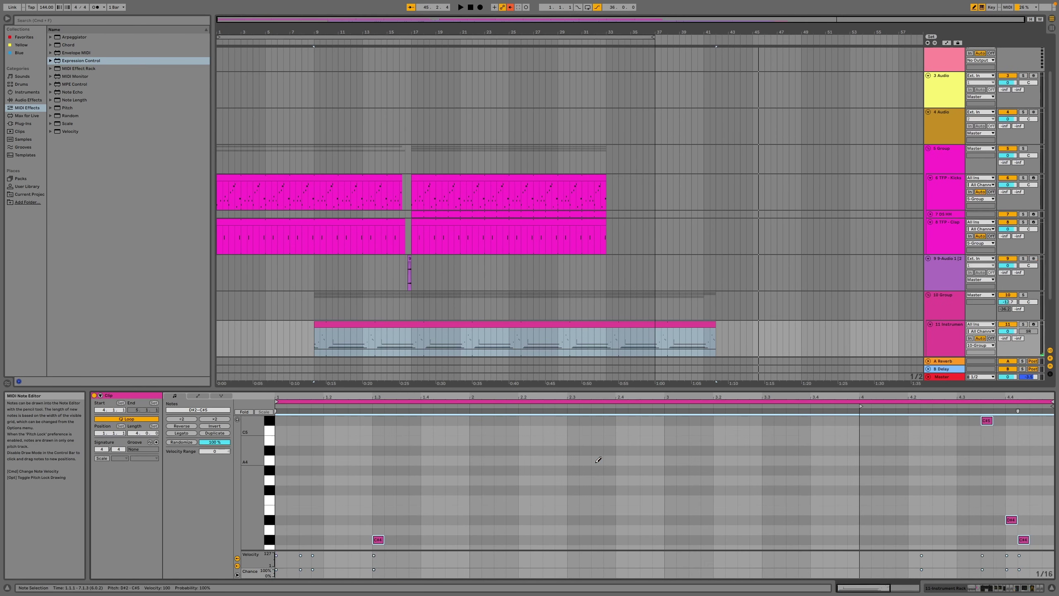
key("shift+Down")
Consolidate all the audio clips on the 12 Audio track into a single clip.
left_click(698, 344)
key("super+alt+b")
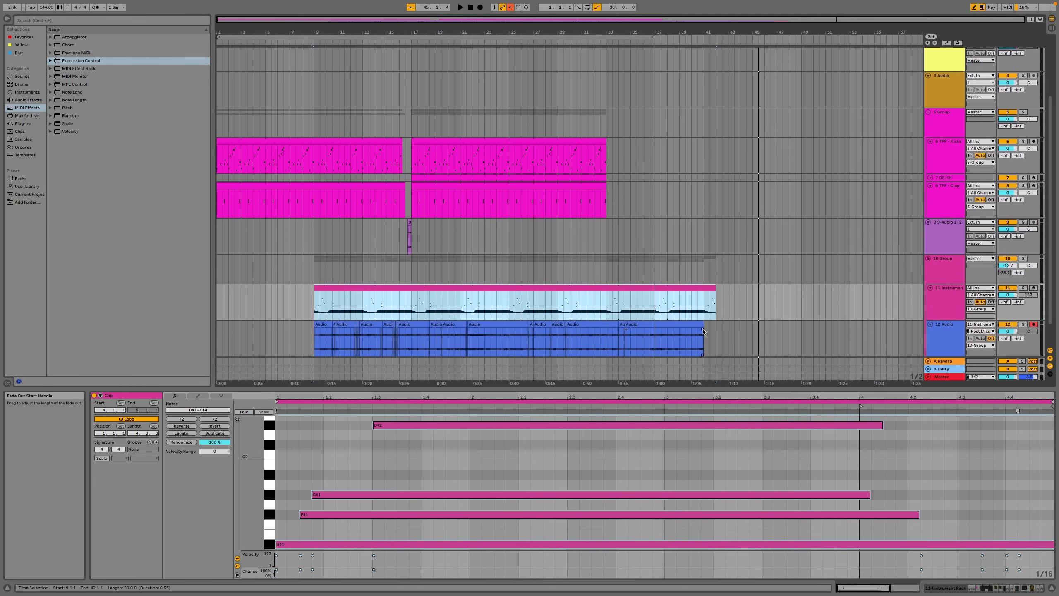
left_click(695, 327)
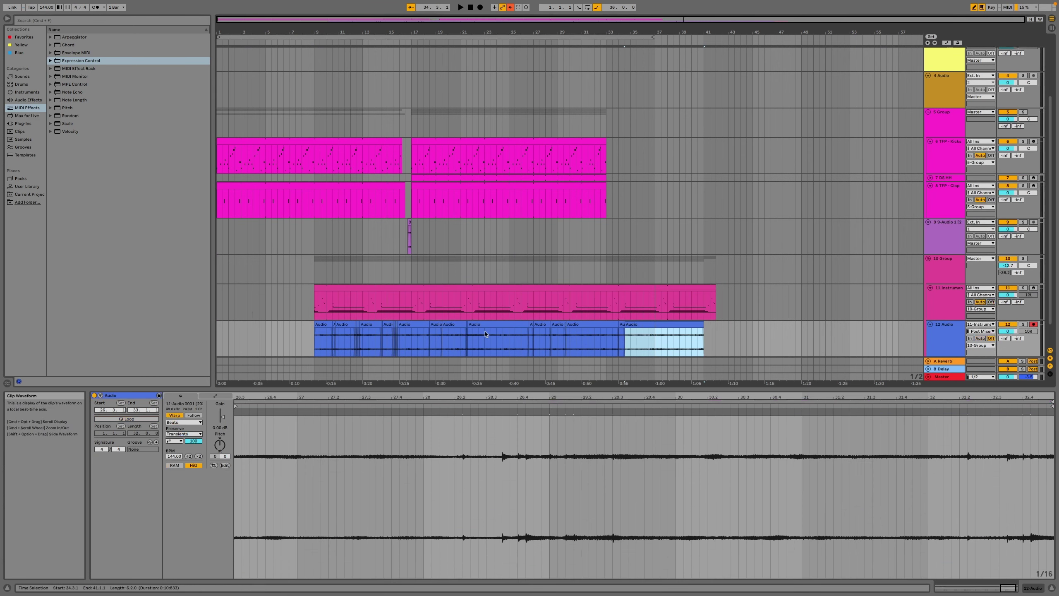
left_click(326, 325, "shift")
key("super+j")
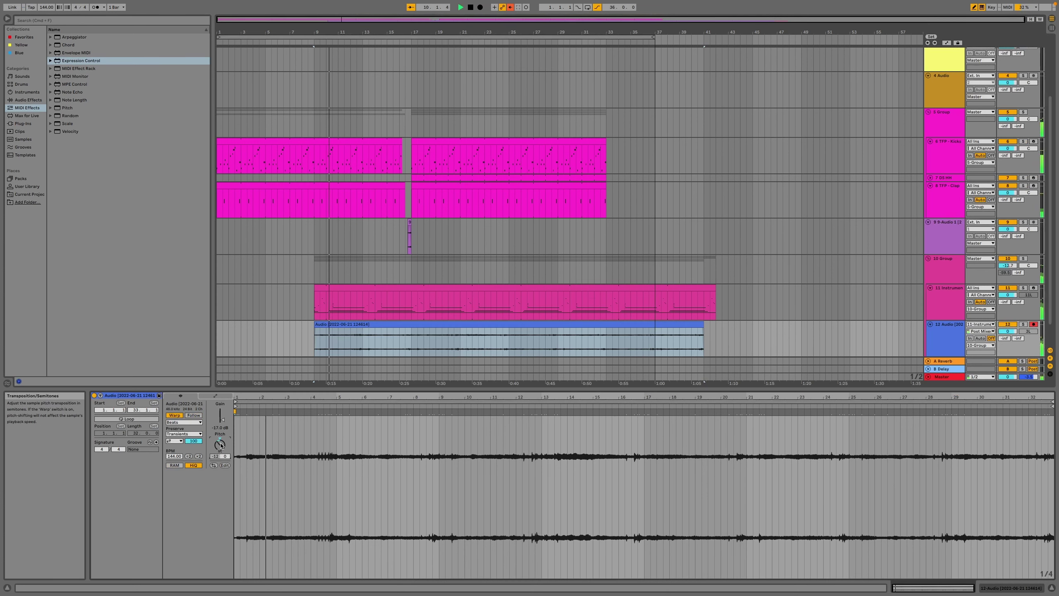
Try out lower pitch transpositions on the consolidated audio clip and return it to 0 semitones.
scroll(221, 446, "down", 12)
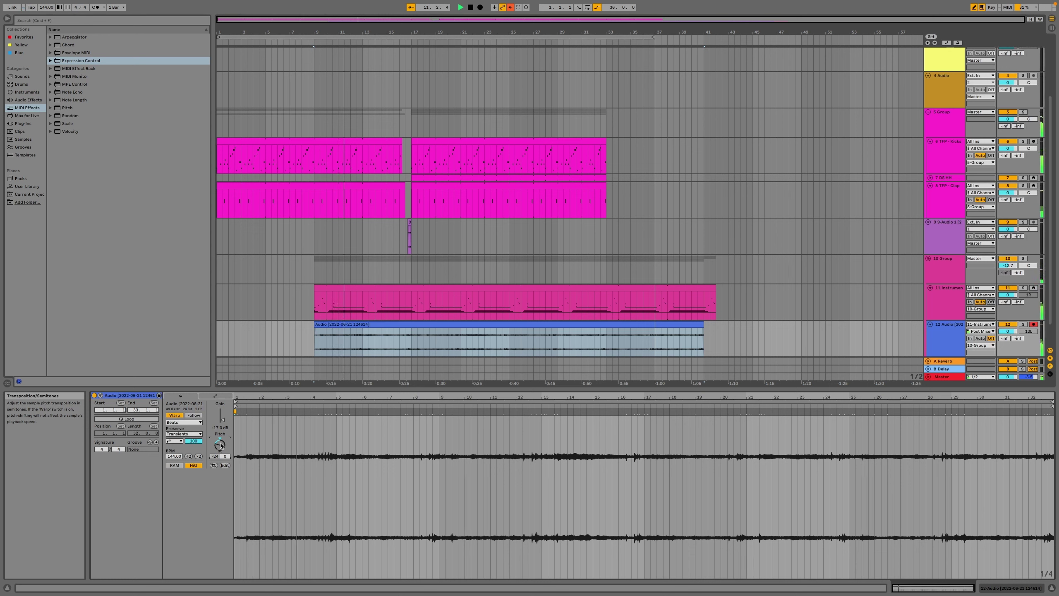
scroll(221, 446, "up", 20)
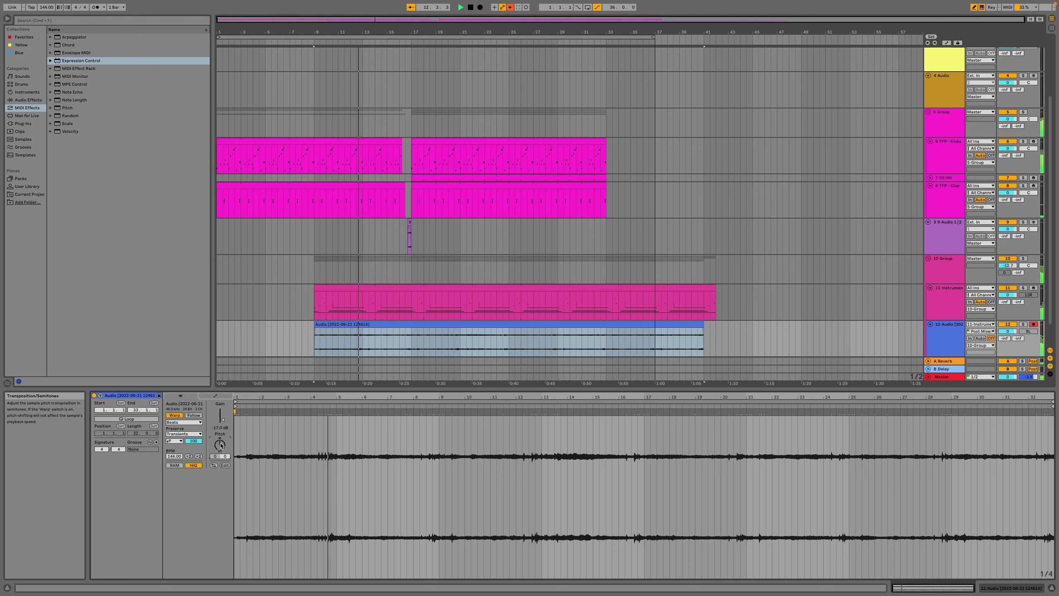
Add an Auto Filter at the end of the 10 Group's effect chain and set its LFO rate to tempo sync.
left_click(936, 272)
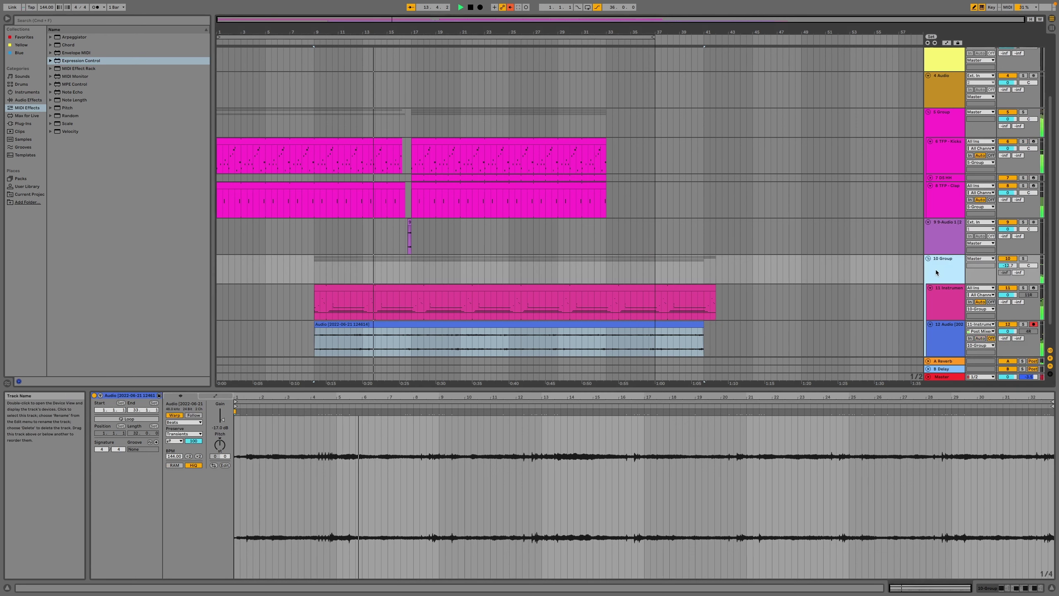
left_click(1014, 588)
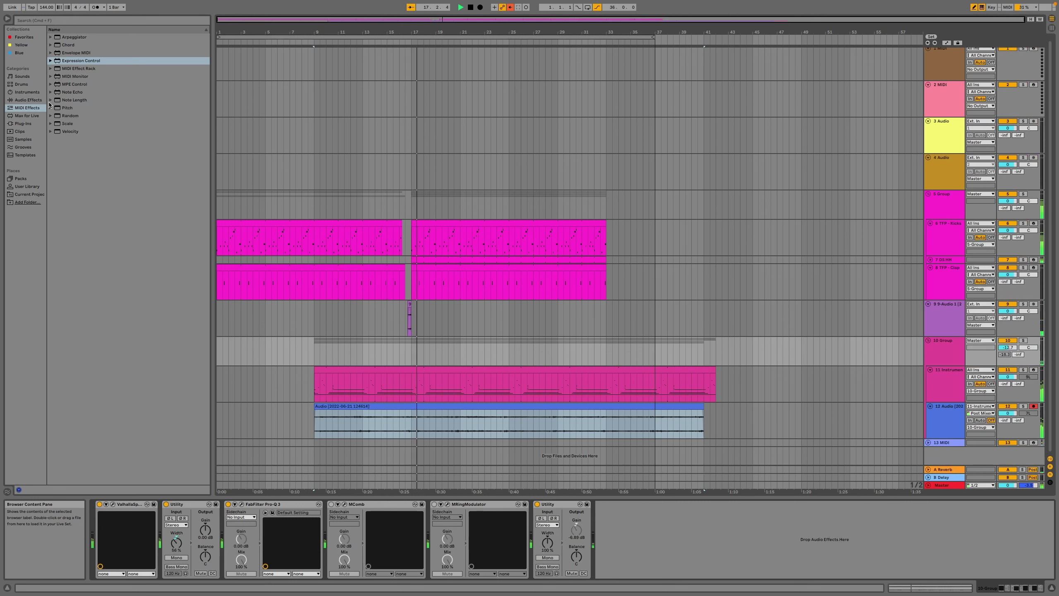
left_click(36, 100)
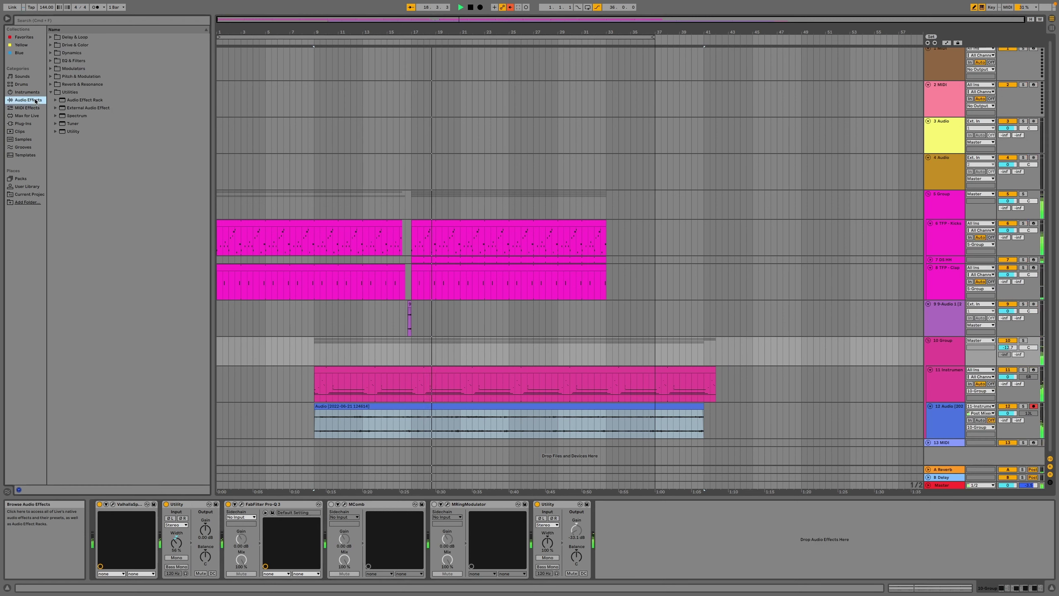
left_click(51, 61)
left_click_drag(77, 68, 674, 547)
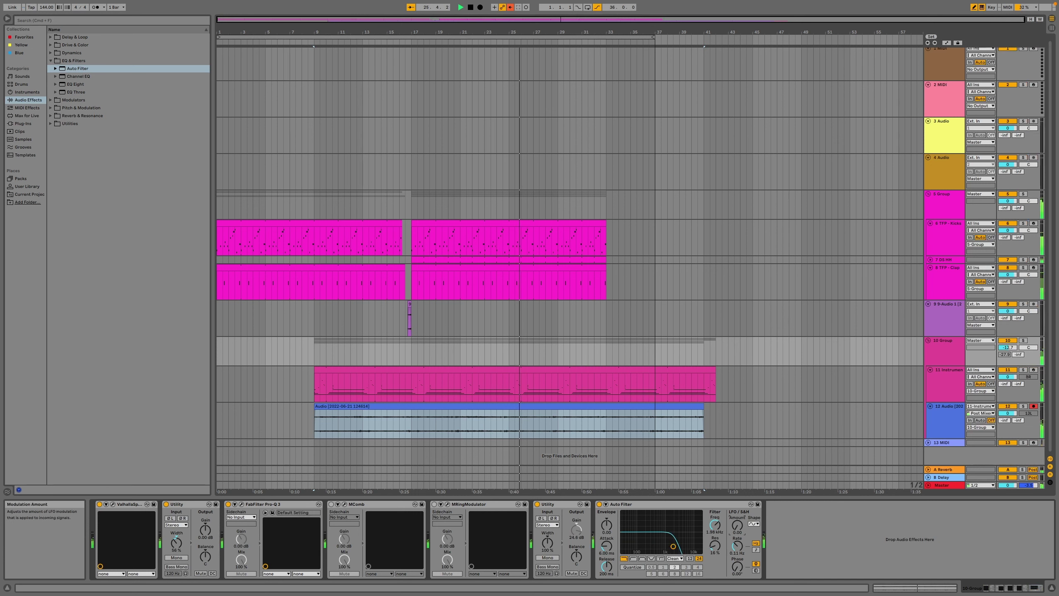
left_click(756, 550)
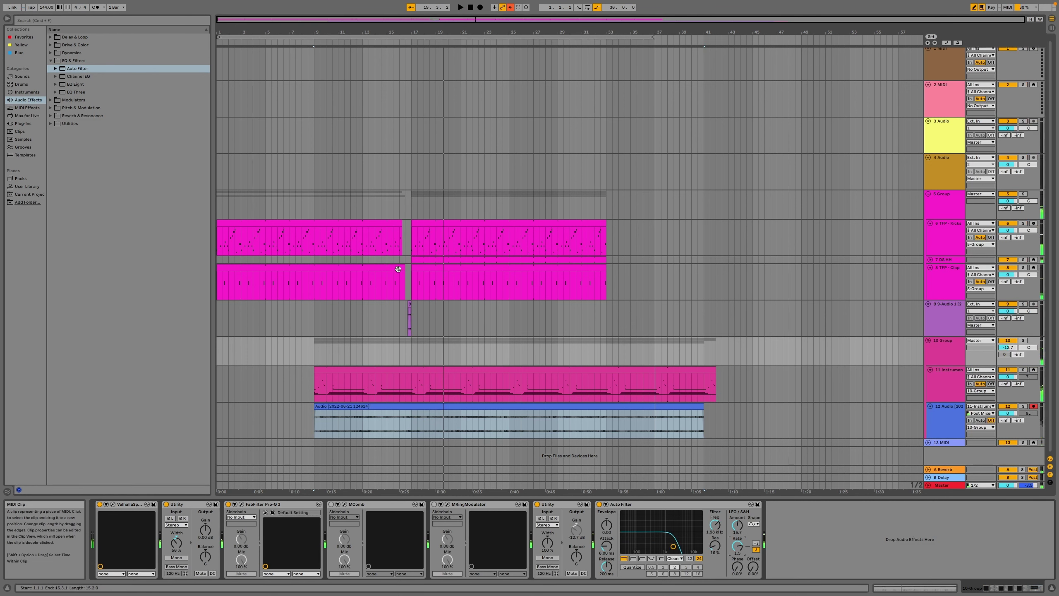
Shorten the first clap clip and the first kick clip so that both end at bar 9.
left_click_drag(400, 269, 313, 269)
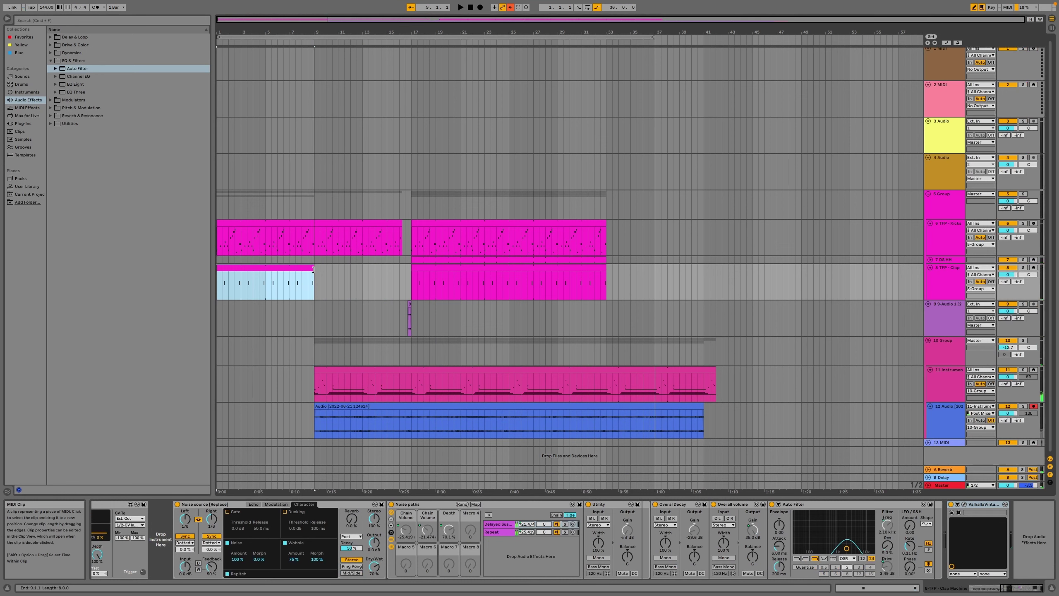
left_click_drag(397, 222, 315, 226)
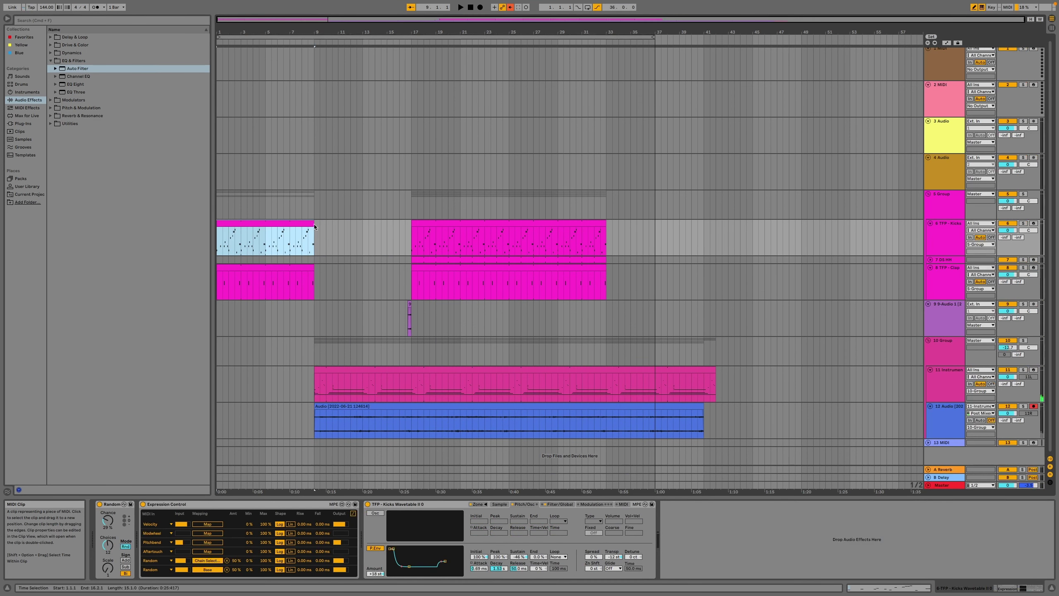
Move the second section's drum clips together with the short 9 Audio clip earlier so the section begins at bar 9.
left_click(440, 222)
left_click(435, 266, "shift")
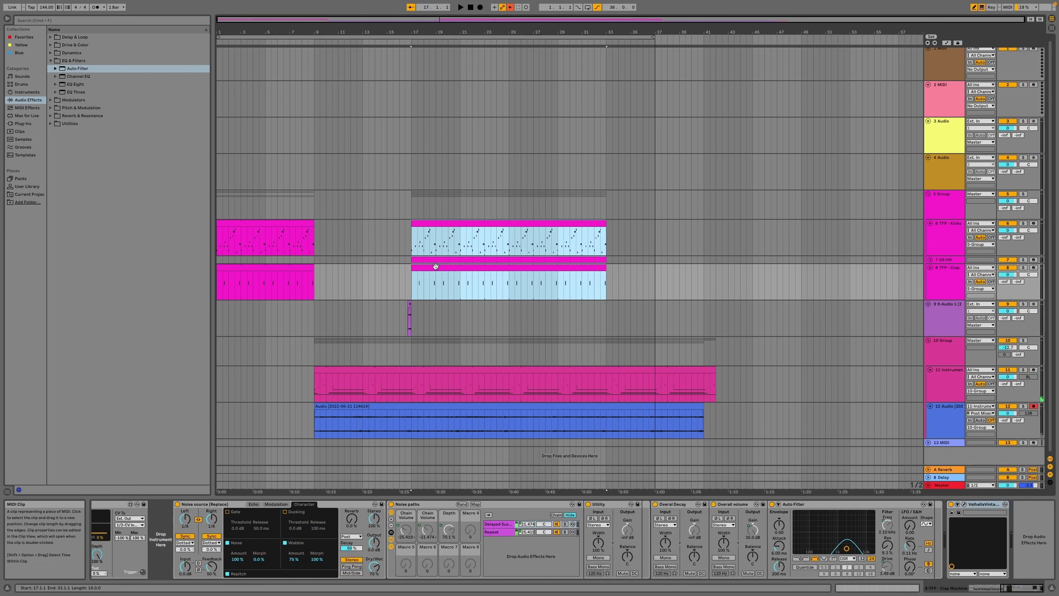
left_click(436, 267)
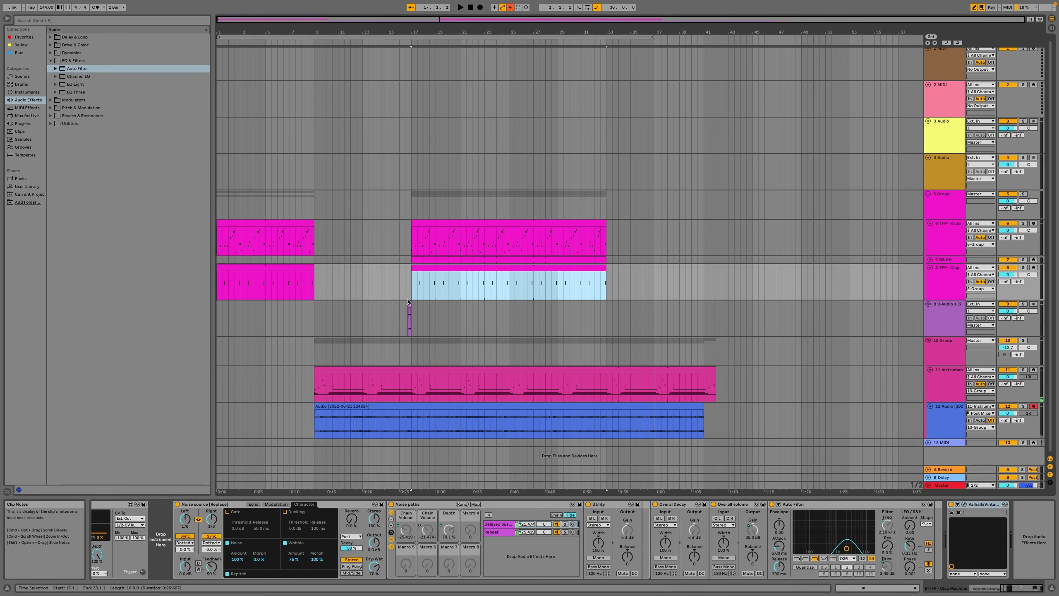
left_click(409, 308, "shift")
left_click(432, 225, "shift")
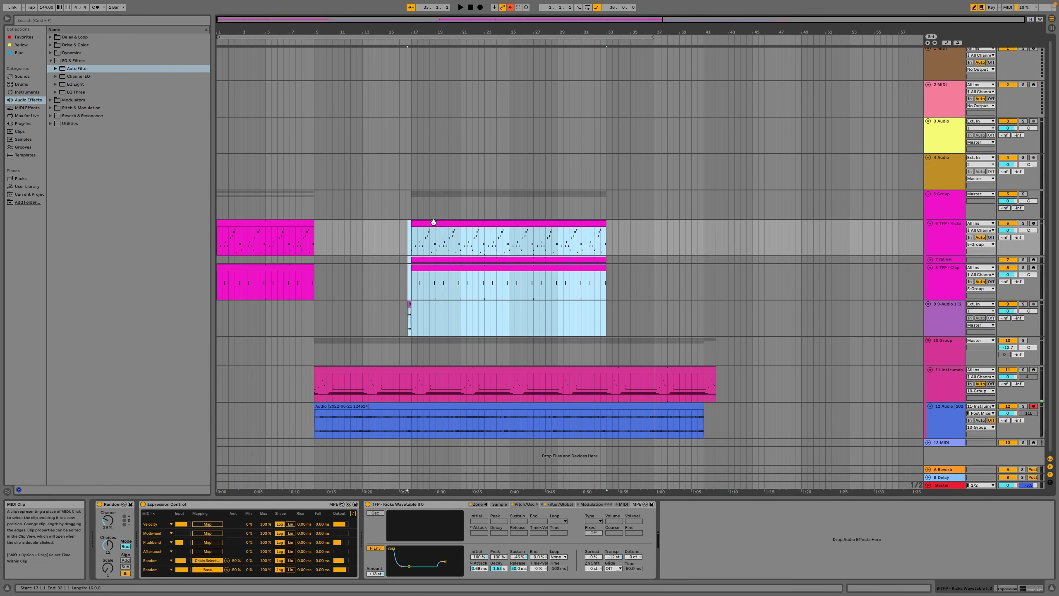
left_click_drag(434, 222, 342, 233)
Move the 11 Instrument and 12 Audio clips together so that they start at bar 25.
left_click(341, 371)
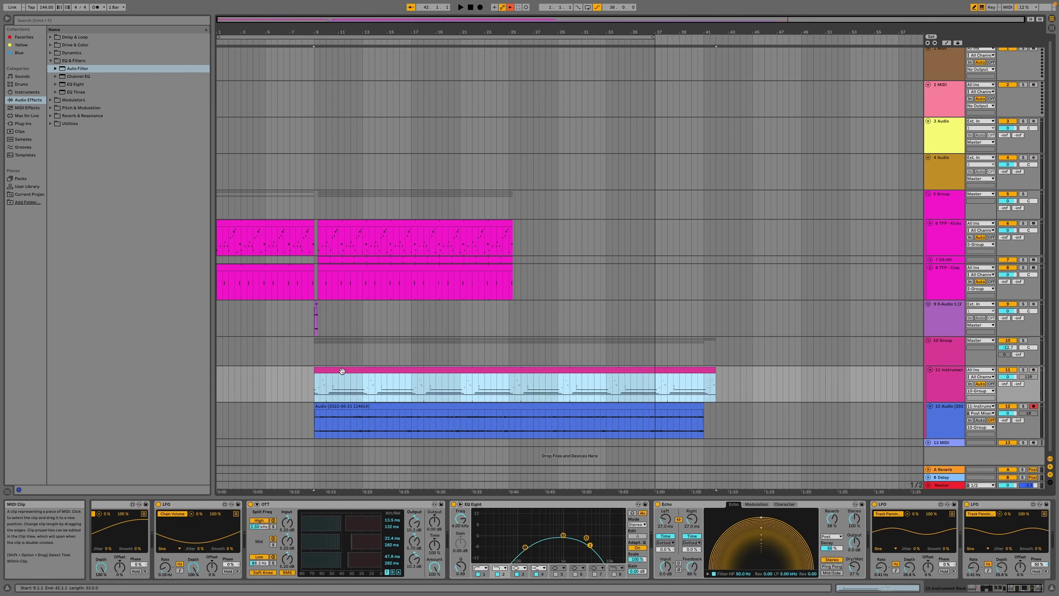
left_click(340, 413)
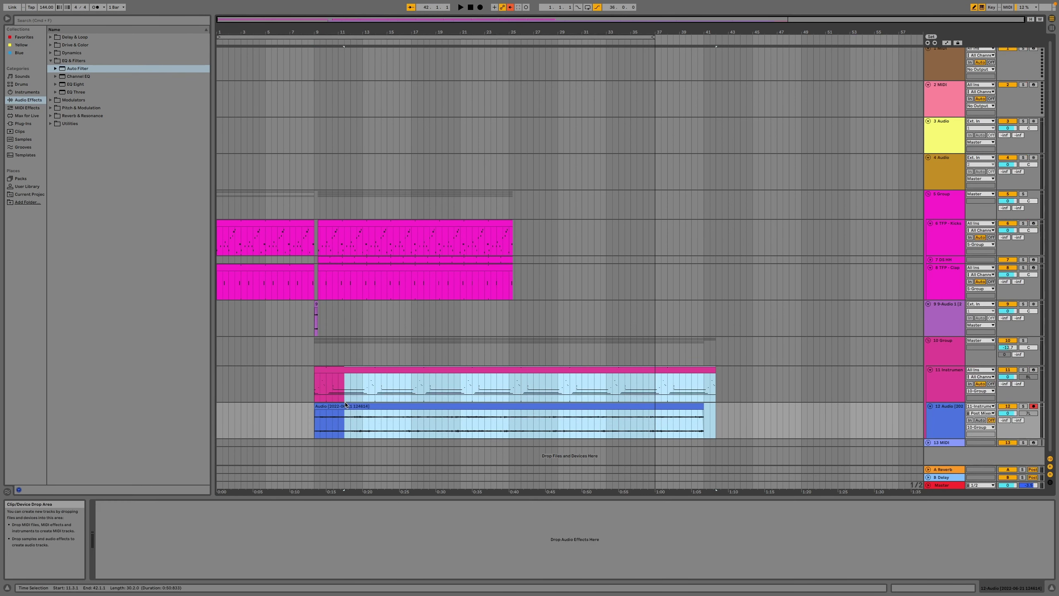
left_click(331, 369, "shift")
left_click_drag(331, 368, 525, 379)
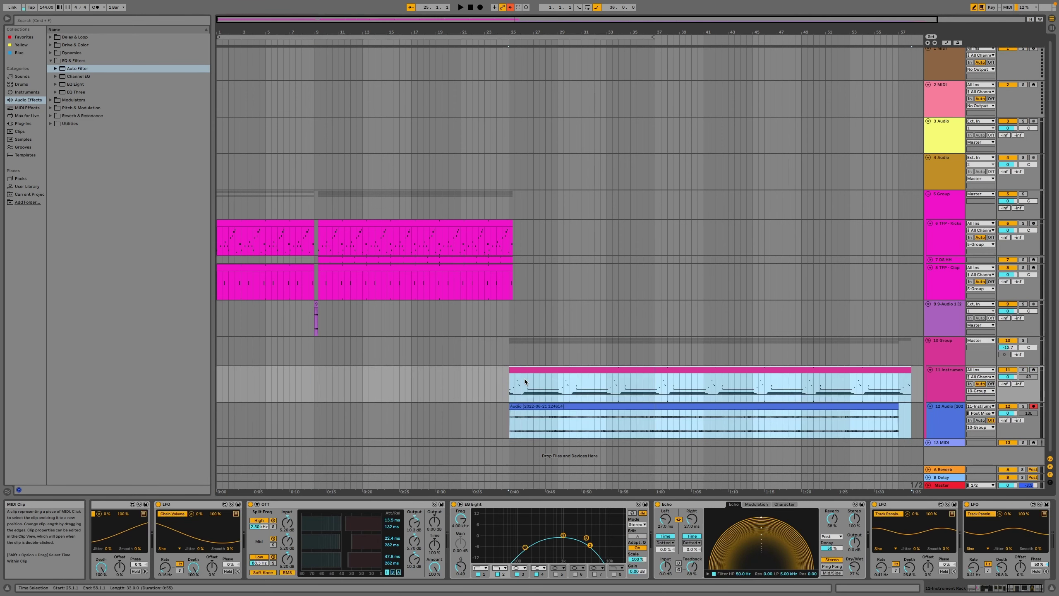
Shorten the second clap clip to end just before bar 25 and move the 11 Instrument and 12 Audio clips together to start at bar 17.
left_click(507, 267)
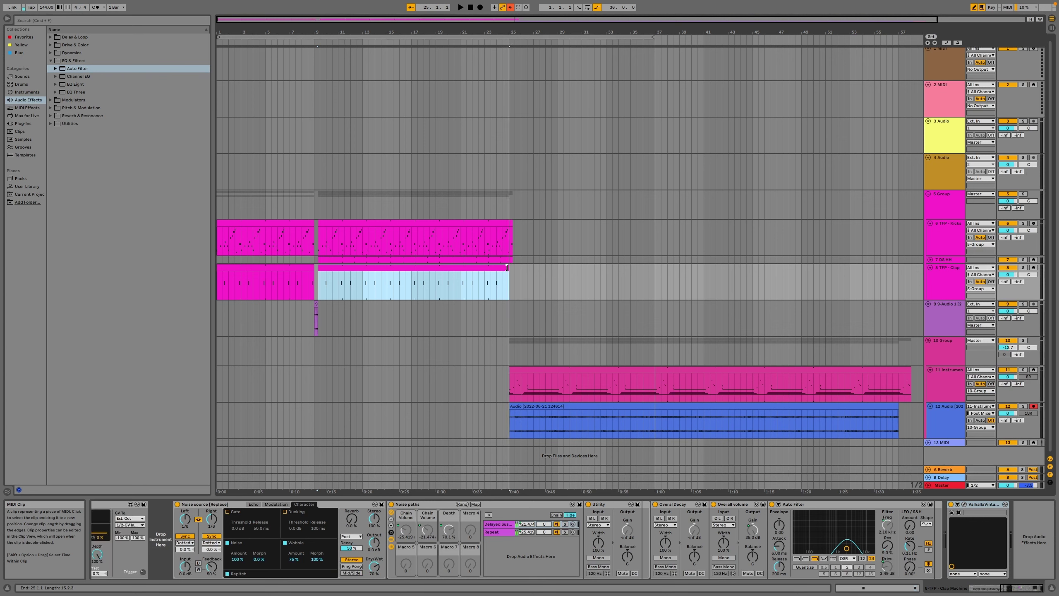
left_click(546, 367)
left_click(541, 413, "shift")
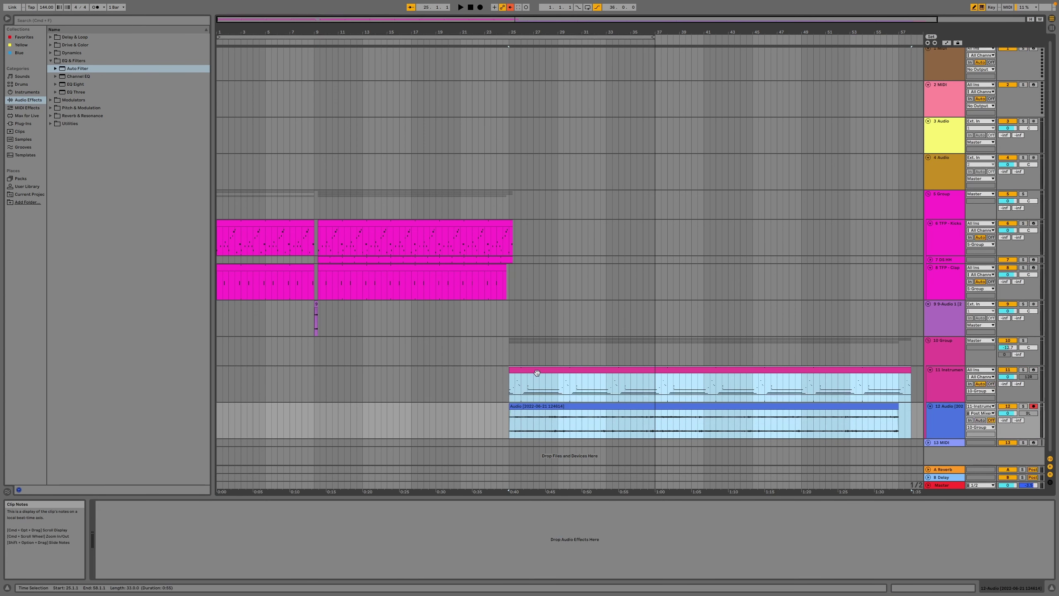
left_click_drag(540, 402, 441, 369)
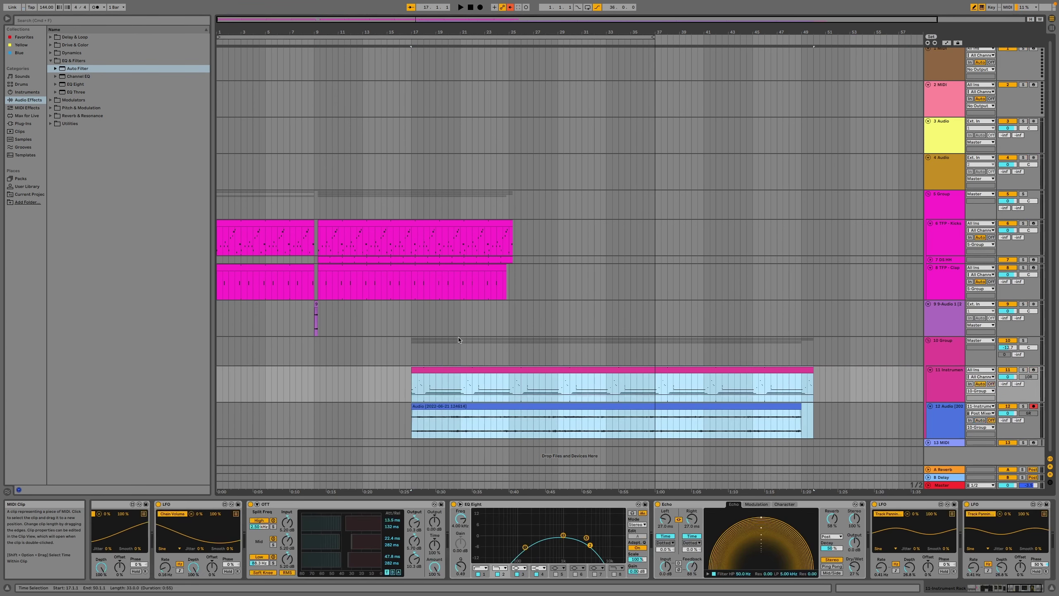
Shorten the second kick clip so that it ends at bar 17.
left_click(503, 267)
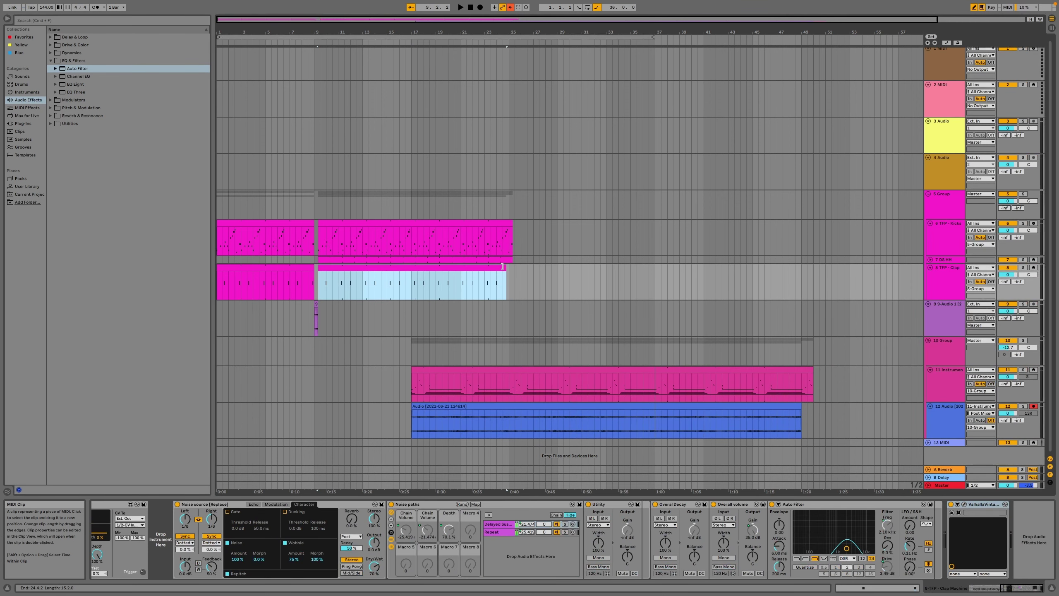
left_click_drag(513, 236, 410, 242)
left_click(407, 223)
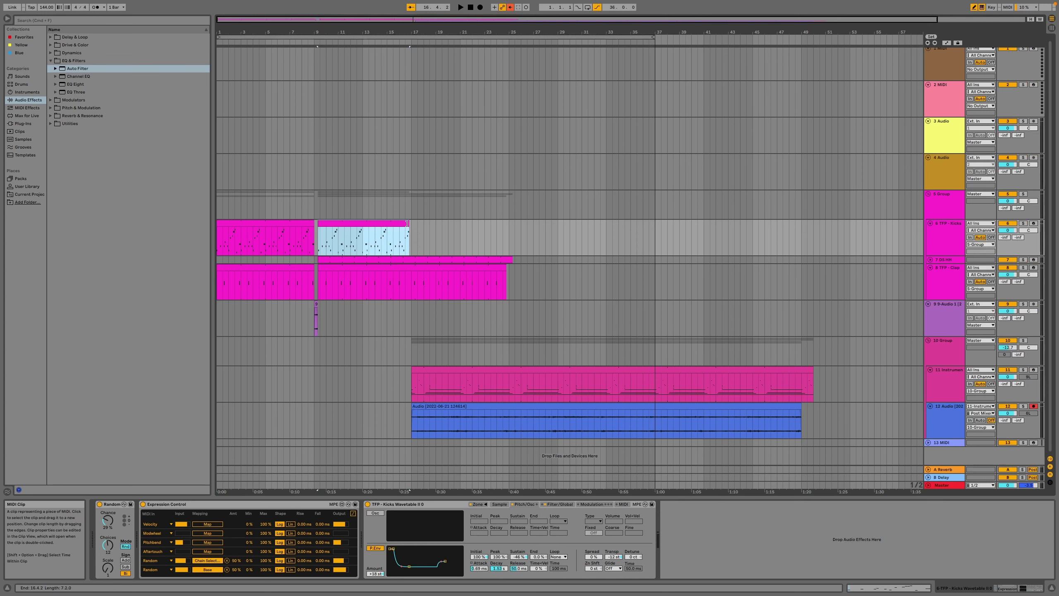
left_click_drag(409, 223, 412, 223)
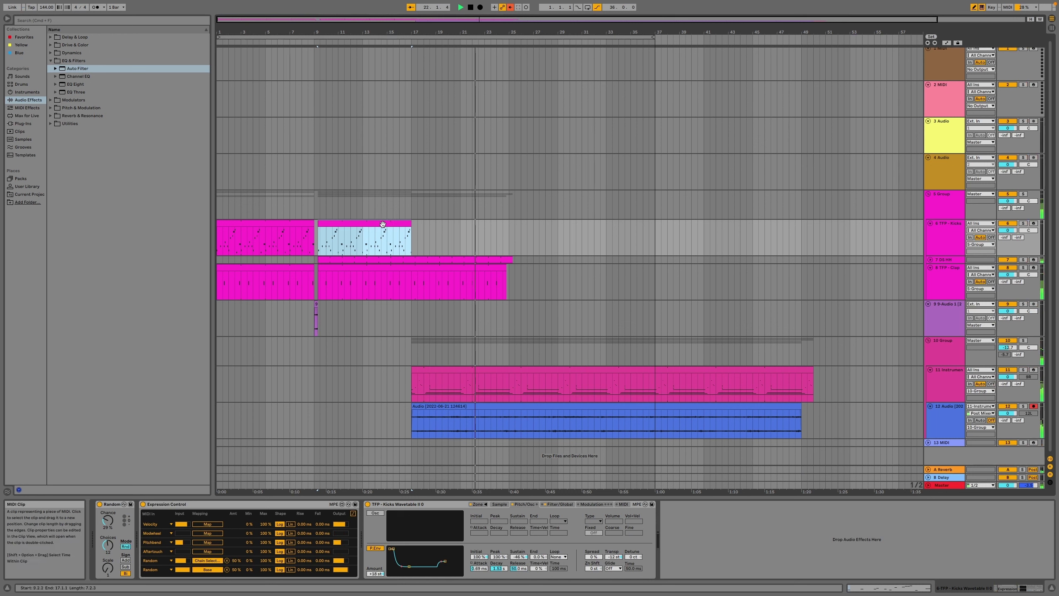
Continue the drums by copying the second kick and clap clips to bar 25 and extending the hi-hat clip to about bar 33.
left_click_drag(379, 224, 604, 260)
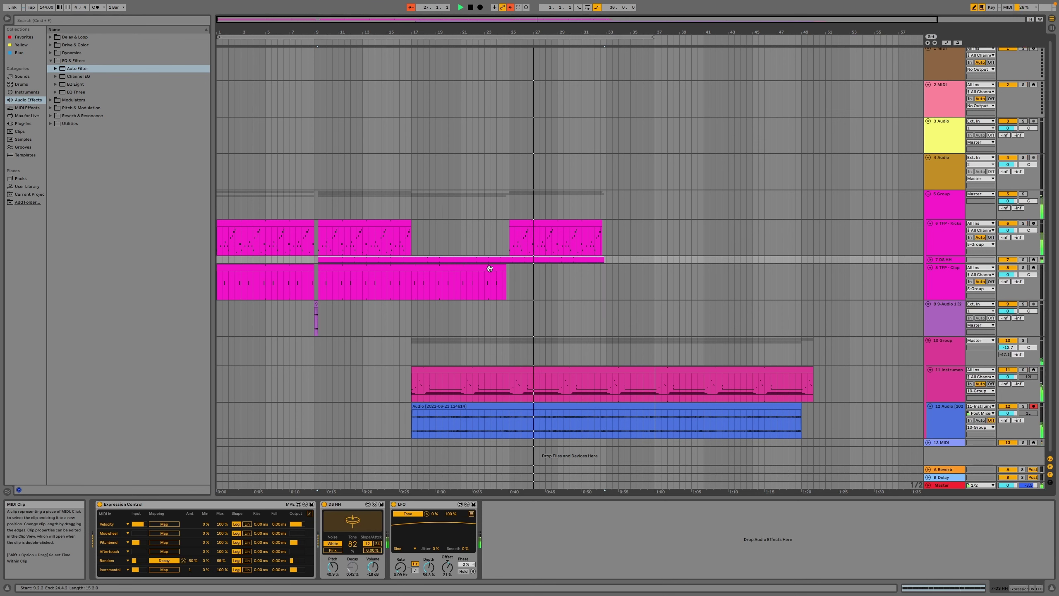
left_click_drag(517, 276, 686, 277)
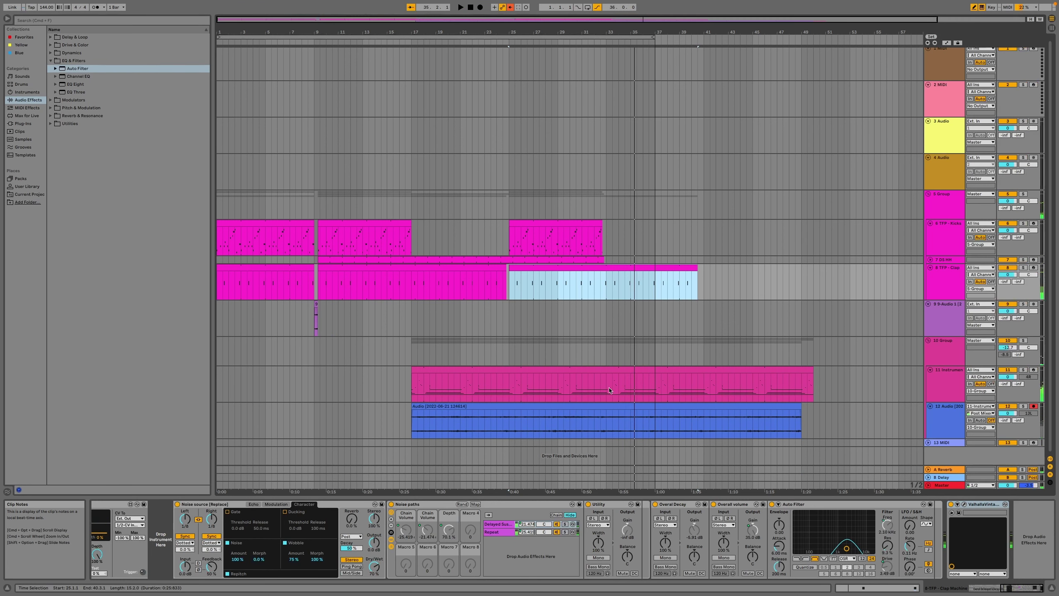
Make bars 33 to 37 of the 12 Audio clip a separate clip, adjust its pitch transposition and play it back.
left_click_drag(606, 432, 662, 407)
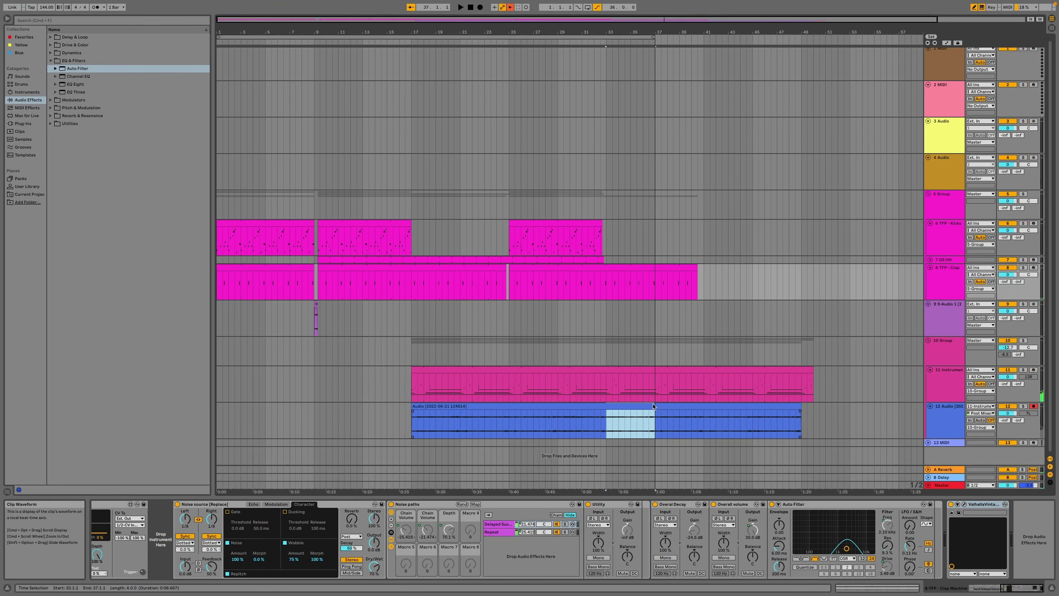
key("super+j")
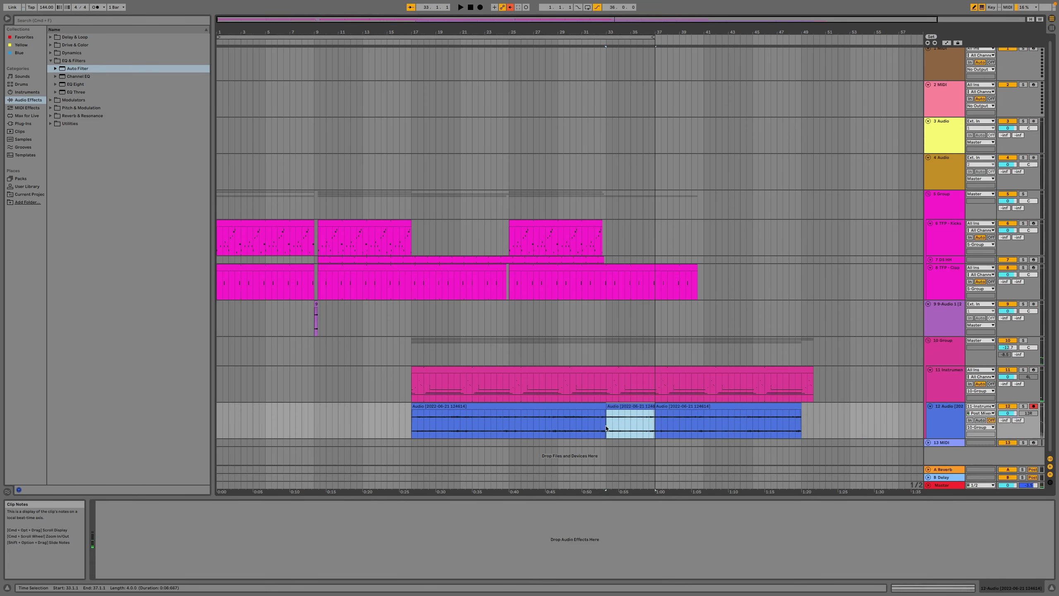
left_click(631, 408)
double_click(631, 407)
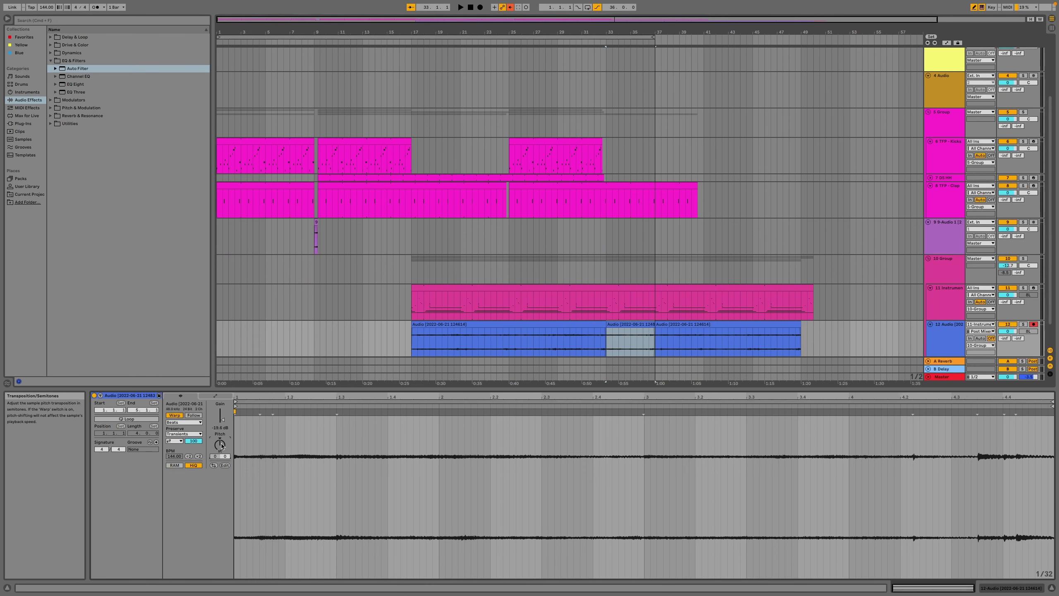
key("space")
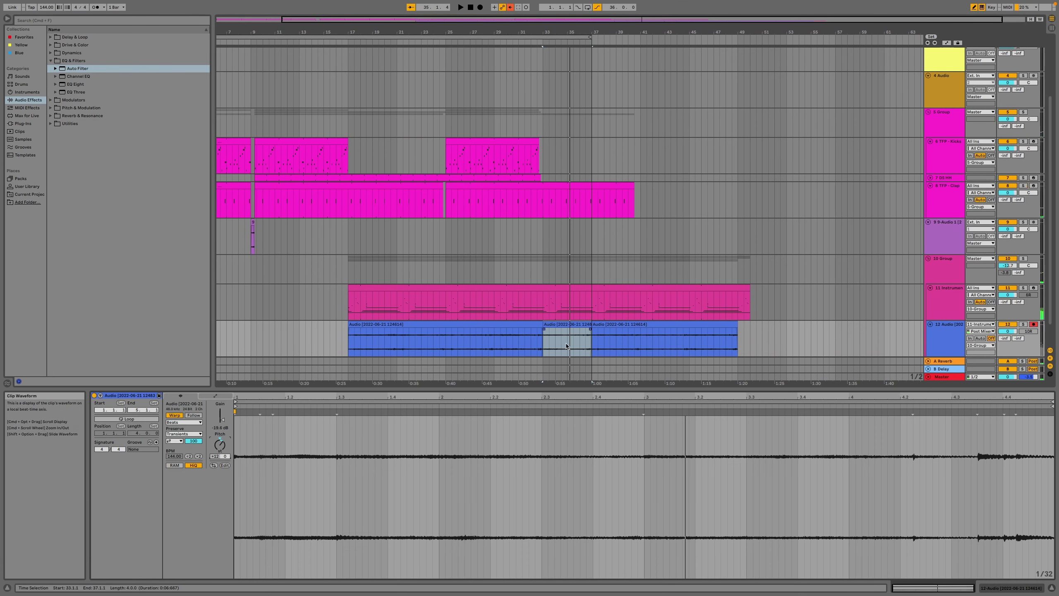
key("space")
Make bars 35 to 37 of the 12 Audio track a separate clip, adjust its pitch transposition and listen to the passage.
left_click_drag(568, 345, 591, 330)
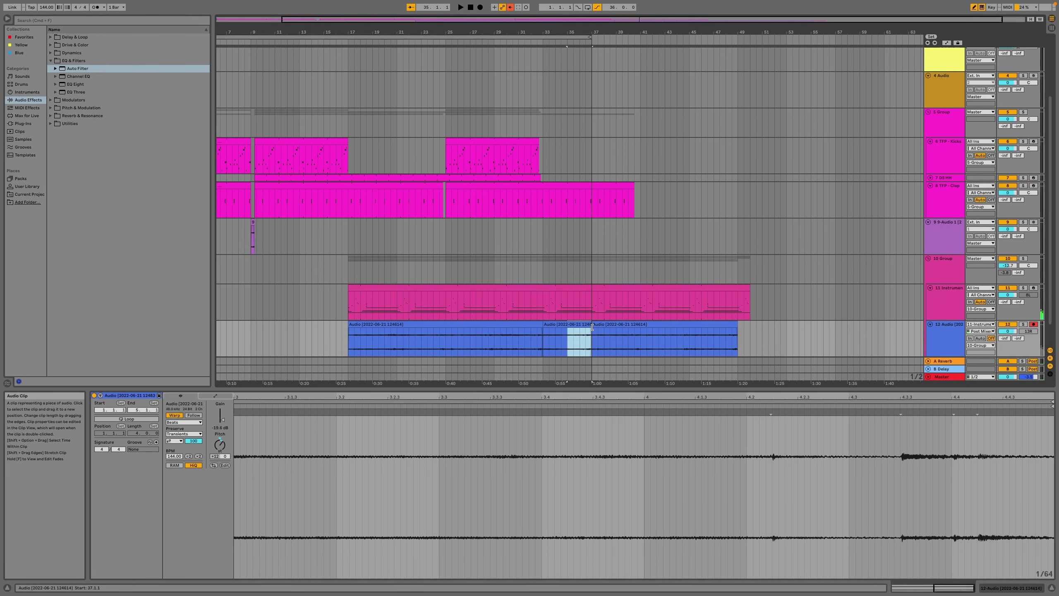
key("super+e")
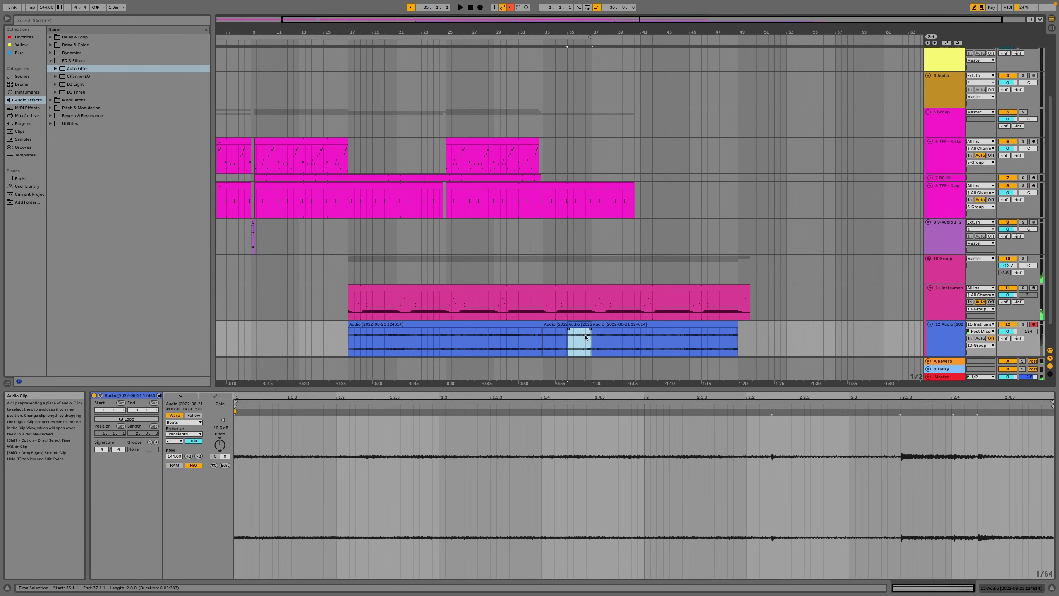
left_click(220, 442)
key("space")
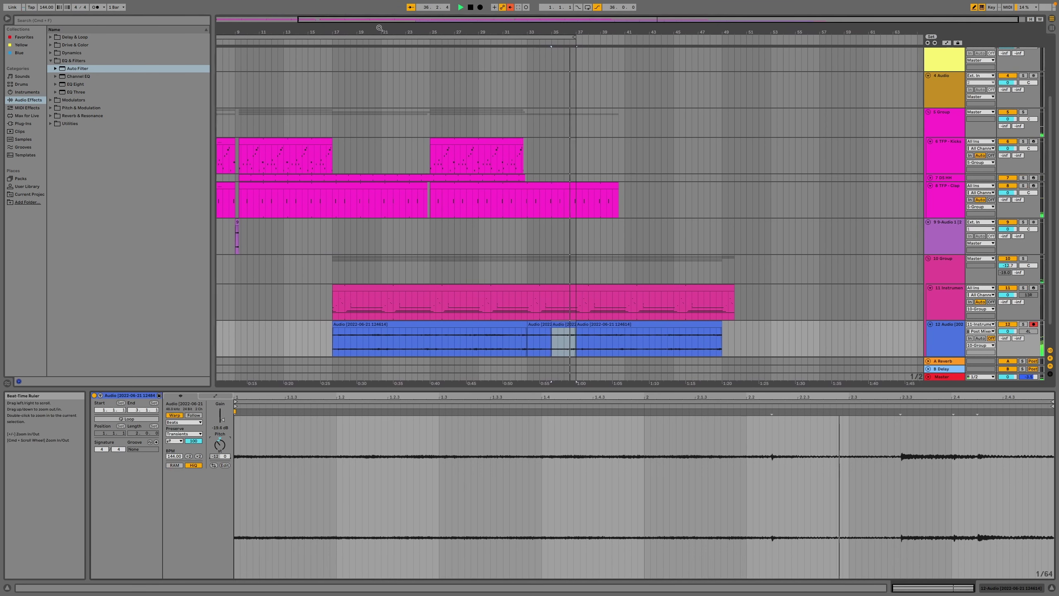
left_click(496, 41)
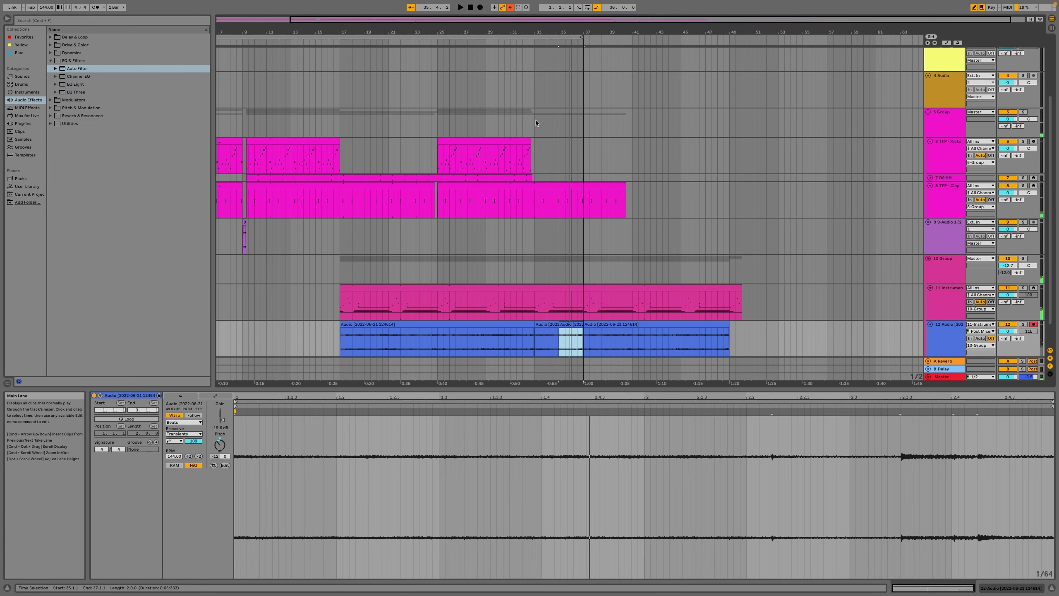
Extend the kick clip that starts at bar 25 and the hi-hat clip so that both end at bar 37.
left_click(527, 140)
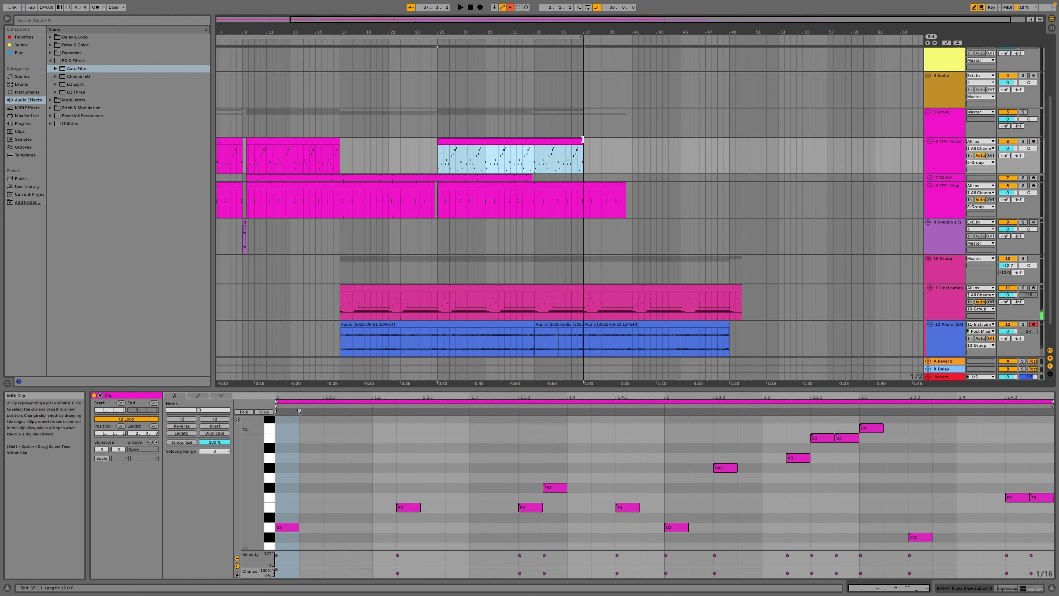
left_click(531, 176)
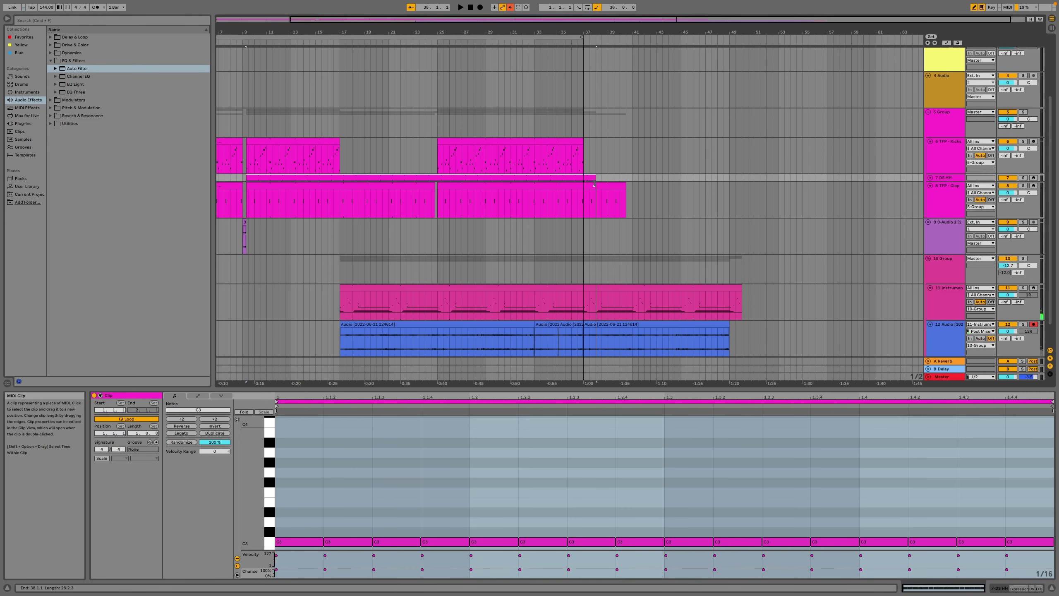
scroll(406, 224, "down", 2)
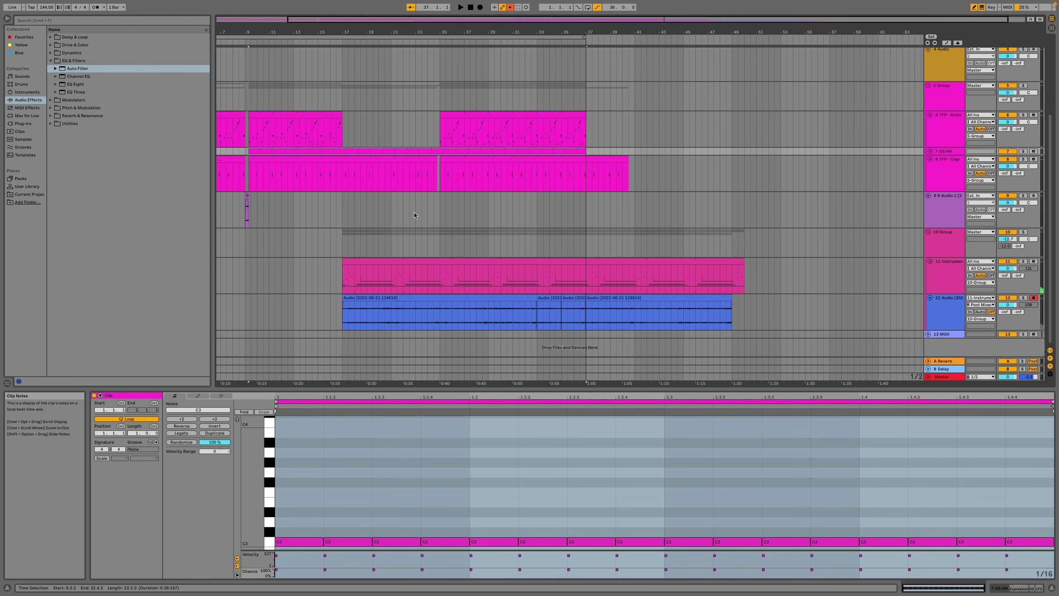
Find the TFP - FM Tone folder in the User Library and audition several of its slices.
left_click(27, 186)
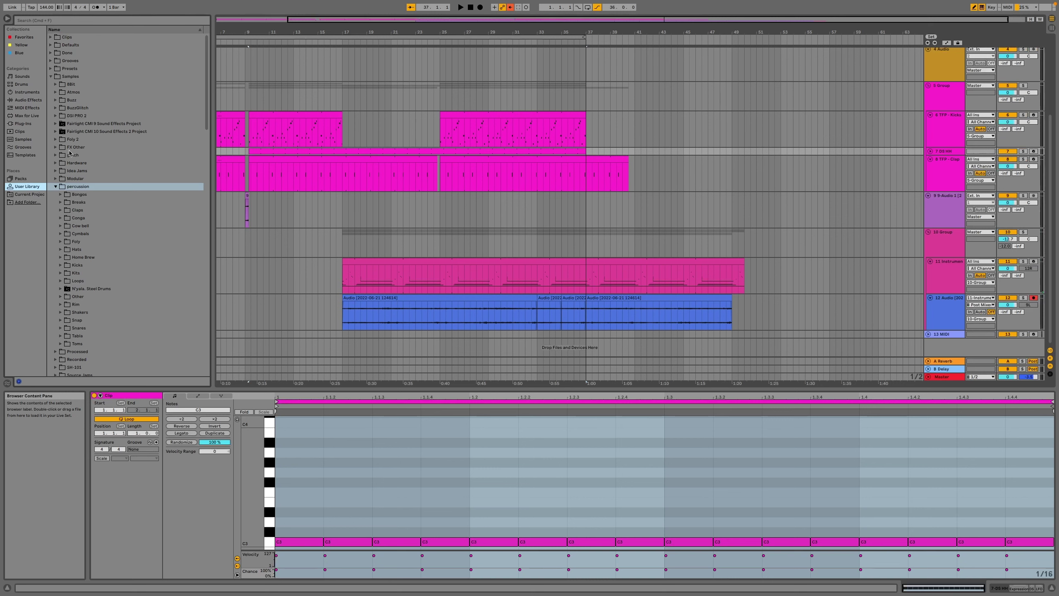
scroll(67, 228, "down", 15)
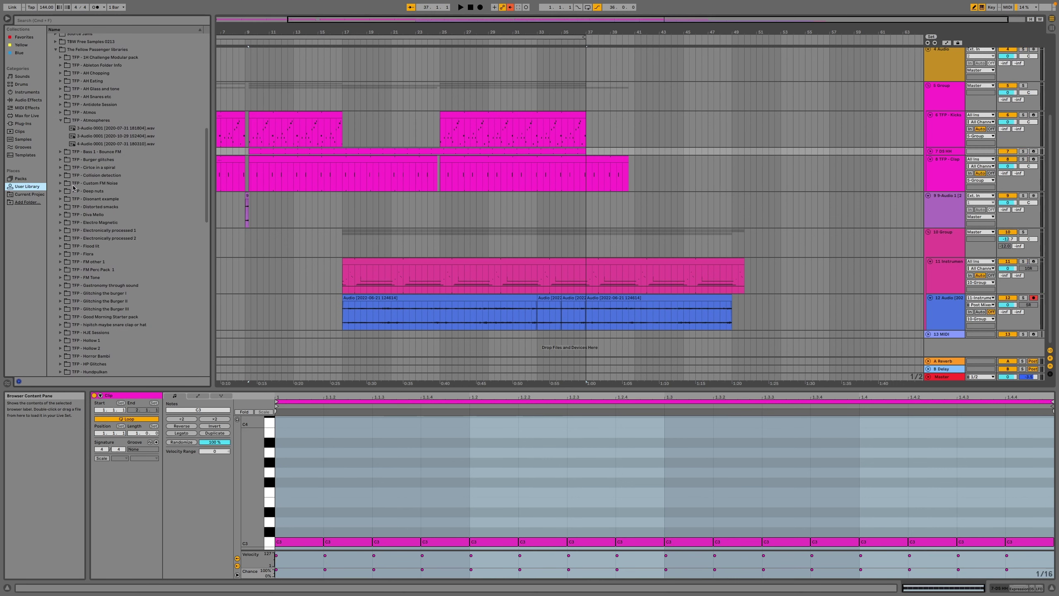
left_click(60, 278)
left_click(81, 286)
left_click(96, 332)
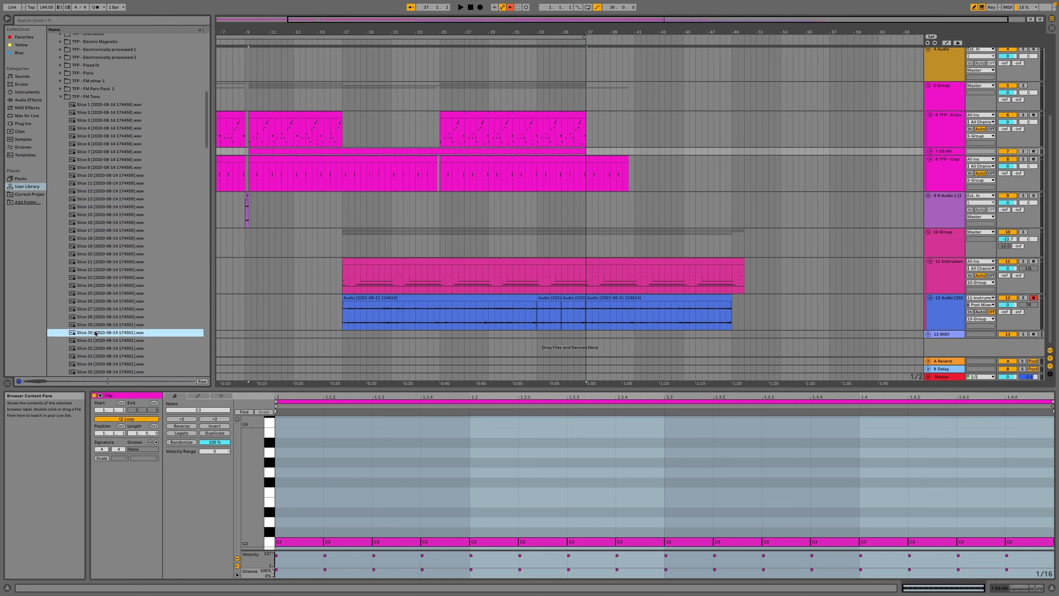
left_click(89, 175)
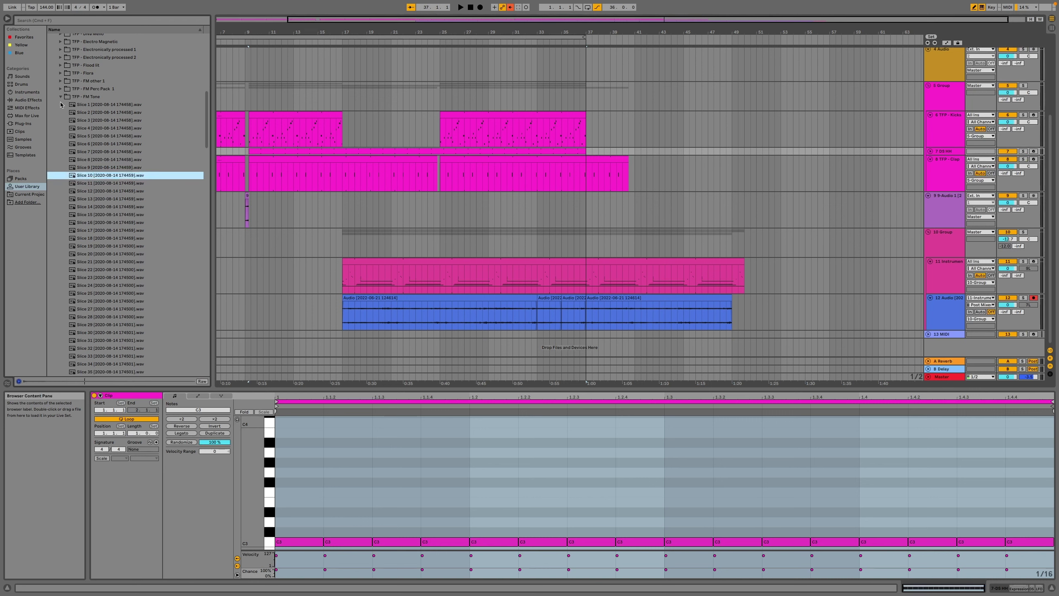
Audition several slices from the TFP - FM Perc Pack 1 folder.
left_click(61, 89)
left_click(99, 152)
left_click(115, 192)
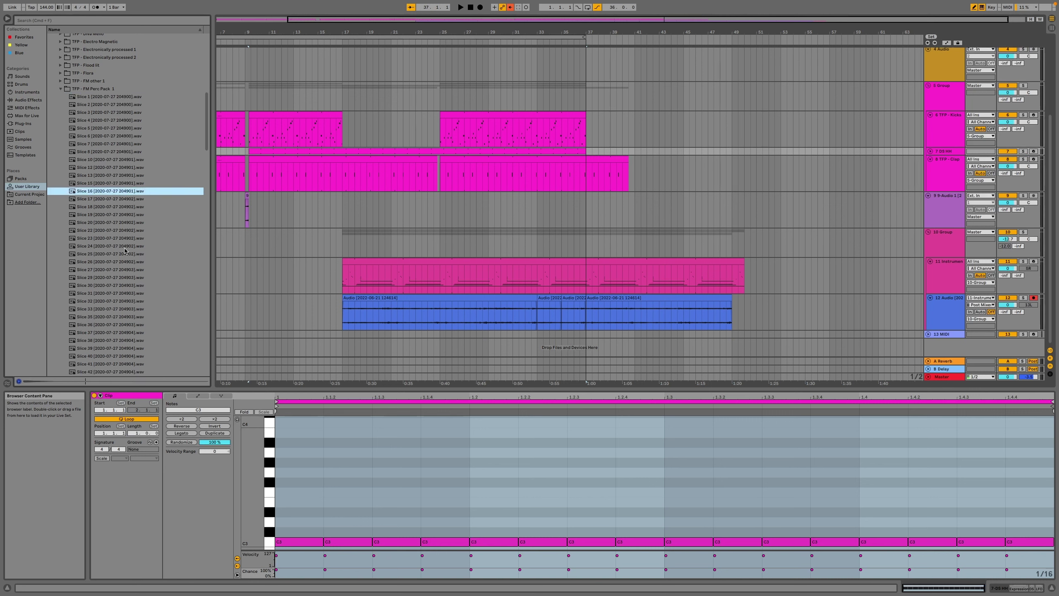
left_click(117, 262)
scroll(125, 209, "down", 10)
left_click(134, 301)
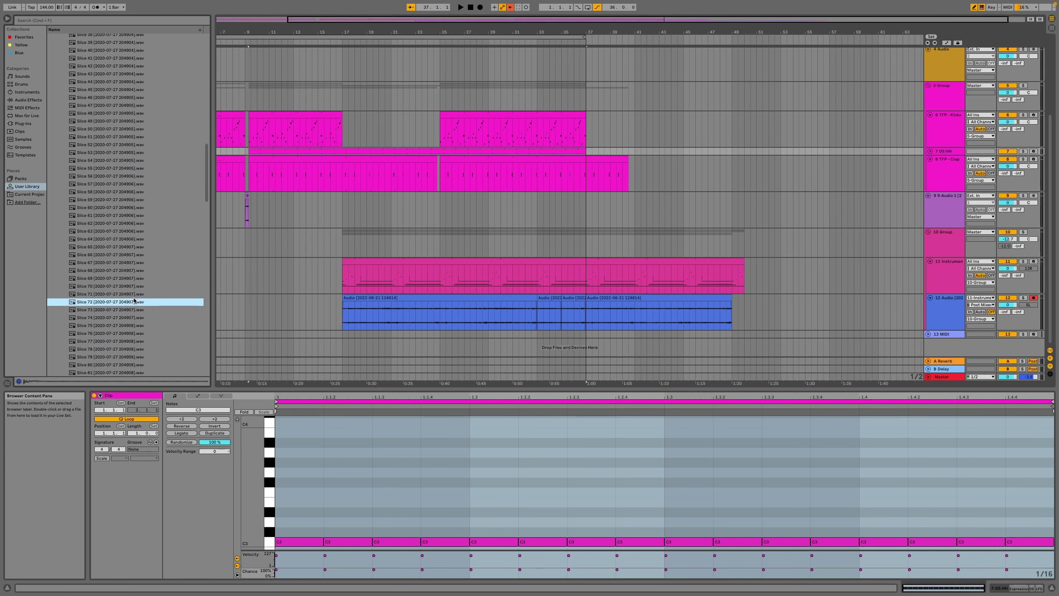
scroll(134, 300, "down", 20)
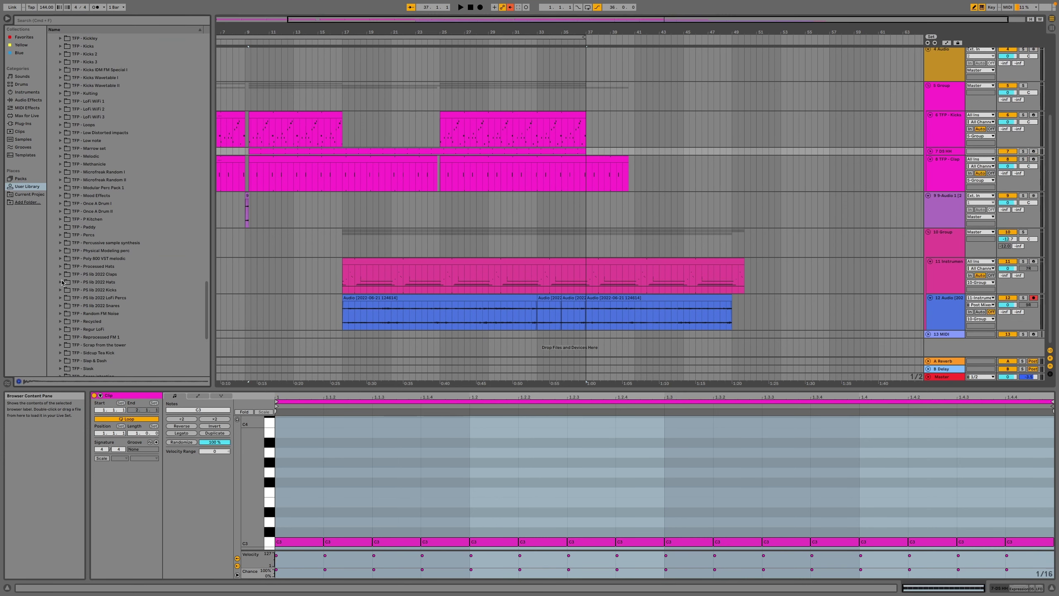
Audition a range of clap samples from the TFP - PS lib 2022 Claps folder.
left_click(61, 276)
left_click(115, 286)
left_click(115, 263)
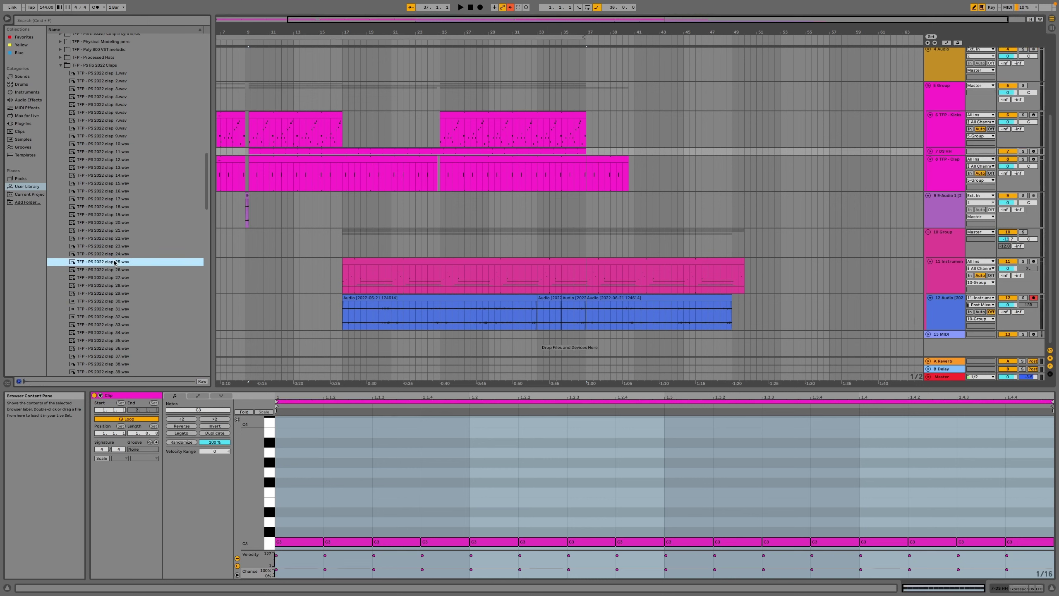
left_click(116, 206)
left_click(114, 129)
left_click(112, 113)
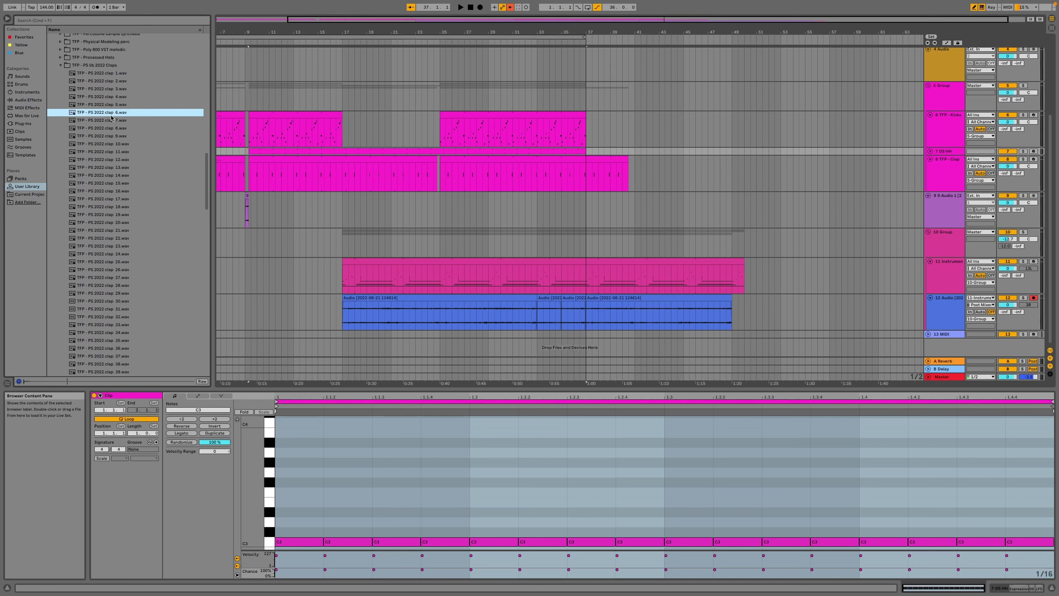
left_click(112, 151)
left_click(113, 238)
left_click(114, 301)
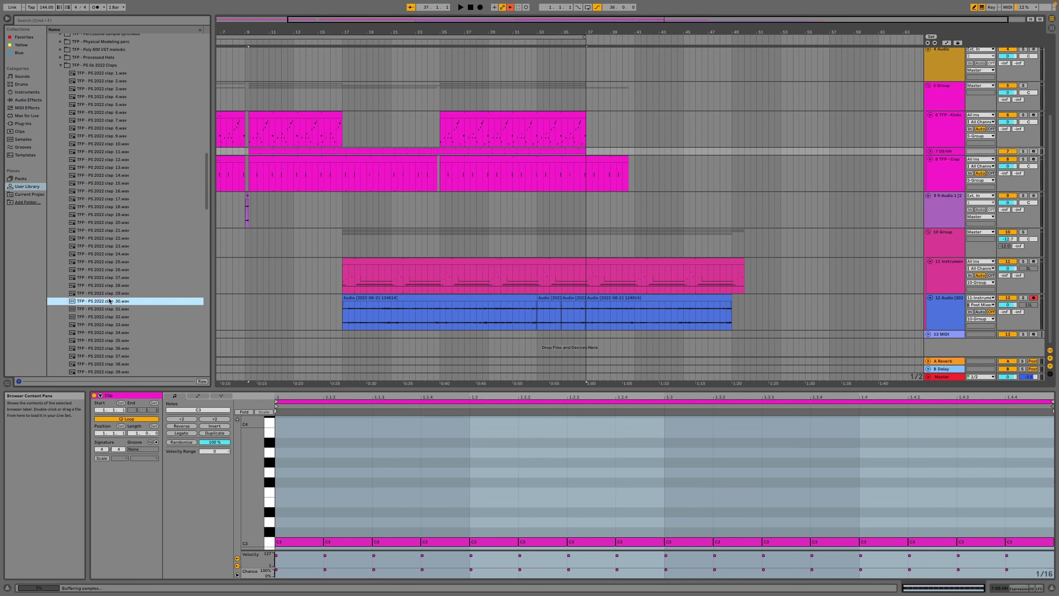
left_click(115, 318)
left_click(115, 340)
scroll(115, 326, "down", 5)
left_click(114, 294)
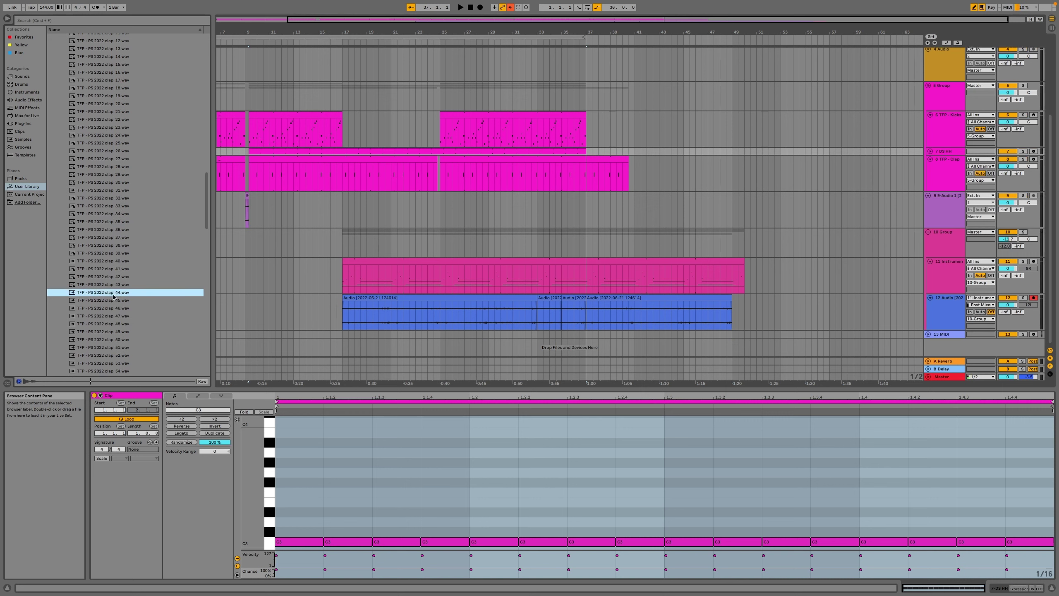
left_click(118, 317)
left_click(115, 331)
scroll(112, 313, "down", 4)
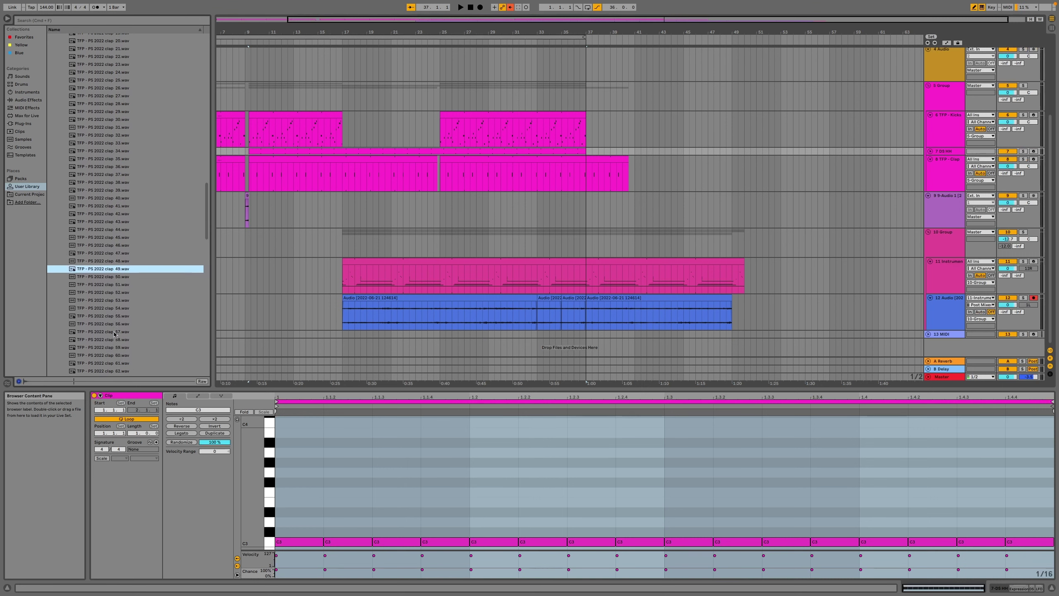
Place the sample TFP - PS 2022 clap 55.wav at 24.3.1 on a new audio track below the 13 MIDI track.
left_click(107, 294)
mouse_move(100, 297)
left_mouse_down()
mouse_move(310, 329)
mouse_move(440, 334)
mouse_move(446, 348)
mouse_move(438, 343)
left_mouse_up()
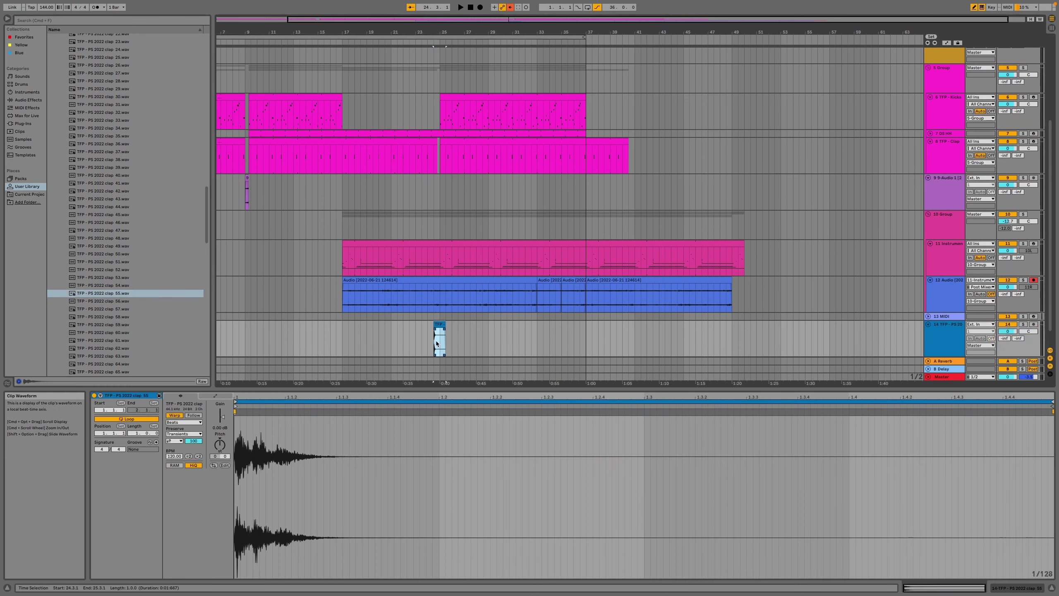
key("z")
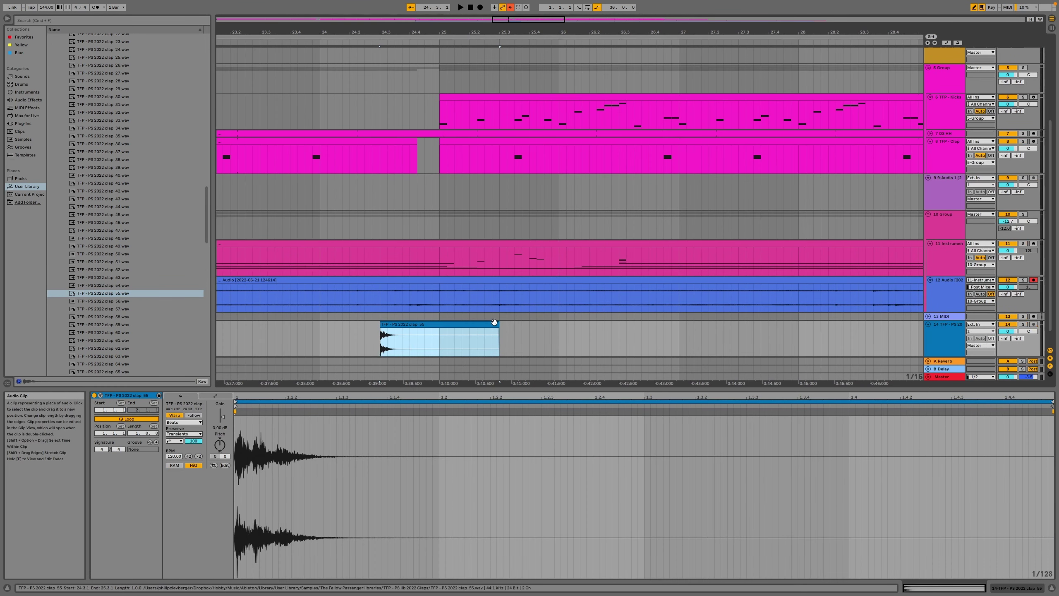
Shorten the new clap sample clip to end at 24.4.4 and reverse it.
left_click_drag(499, 330, 432, 330)
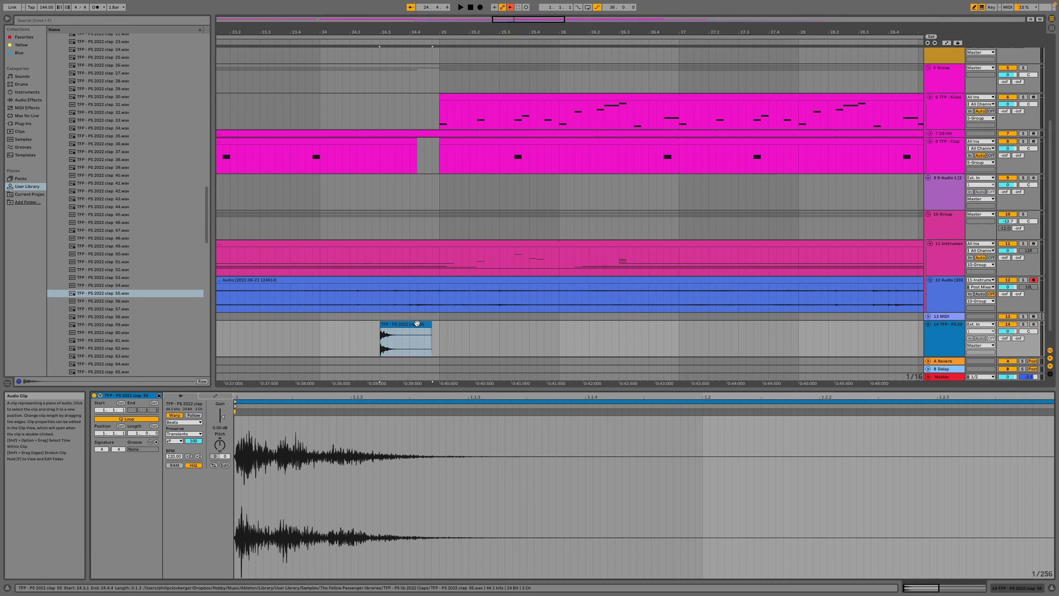
left_click(214, 466)
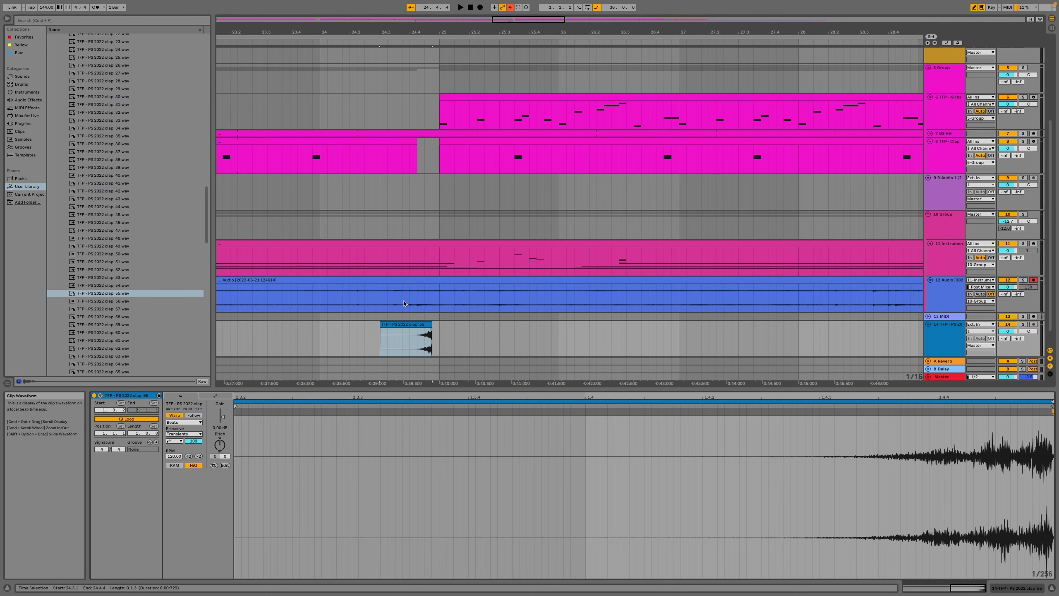
Move the reversed clap clip so it ends at 25.1.1 and lower its gain while checking the transition in playback.
left_click_drag(407, 330, 411, 324)
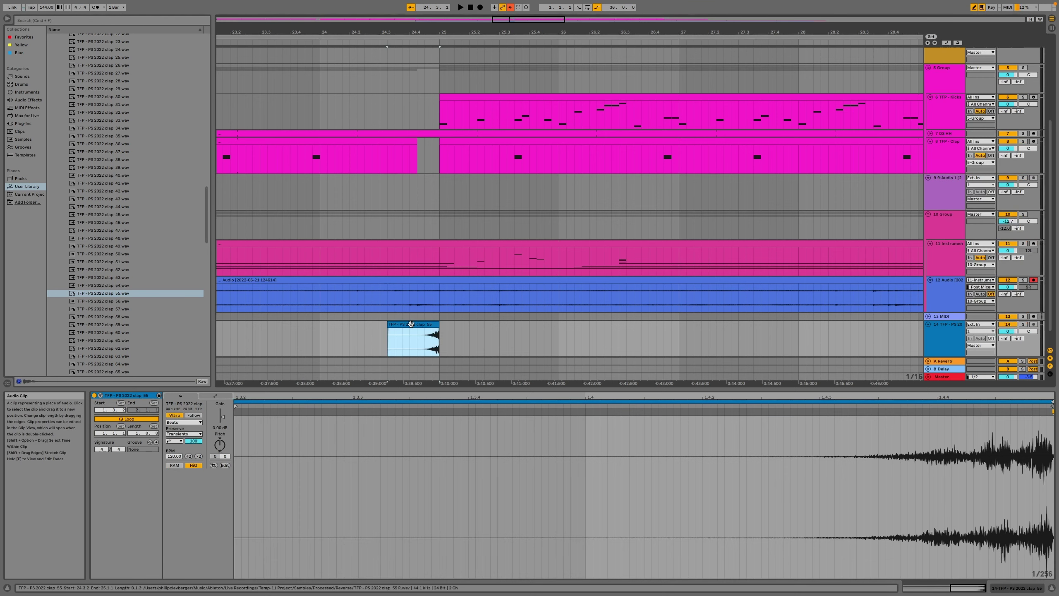
key("space")
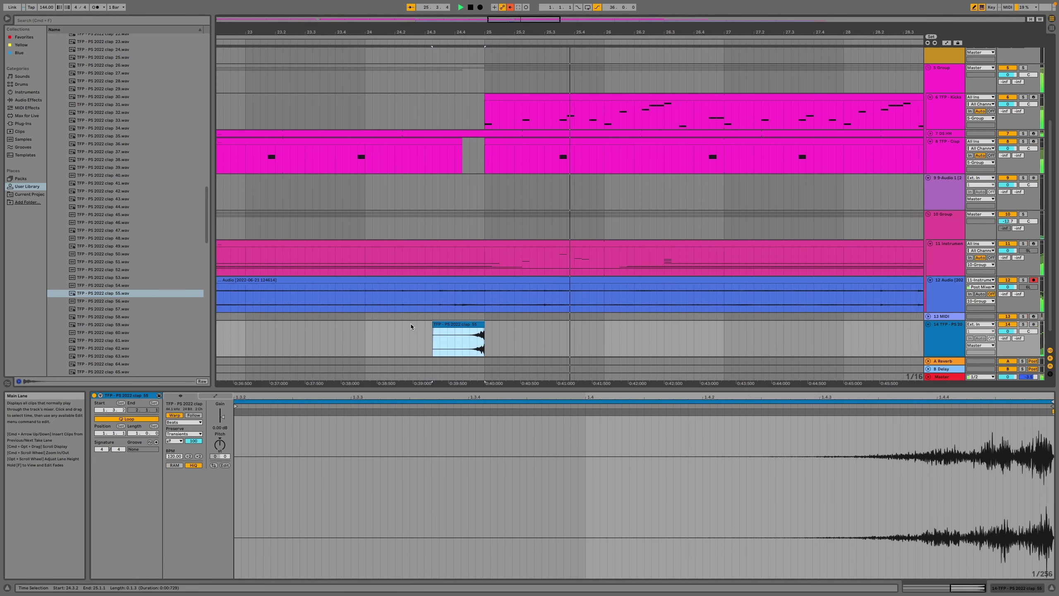
key("space")
left_click_drag(221, 419, 224, 419)
key("space")
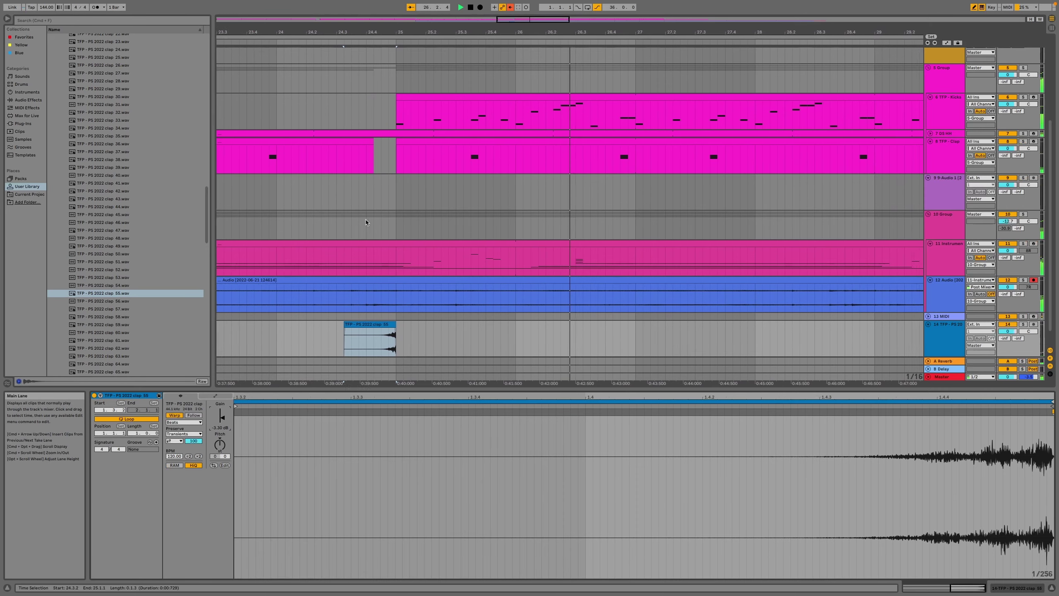
scroll(425, 216, "down", 6)
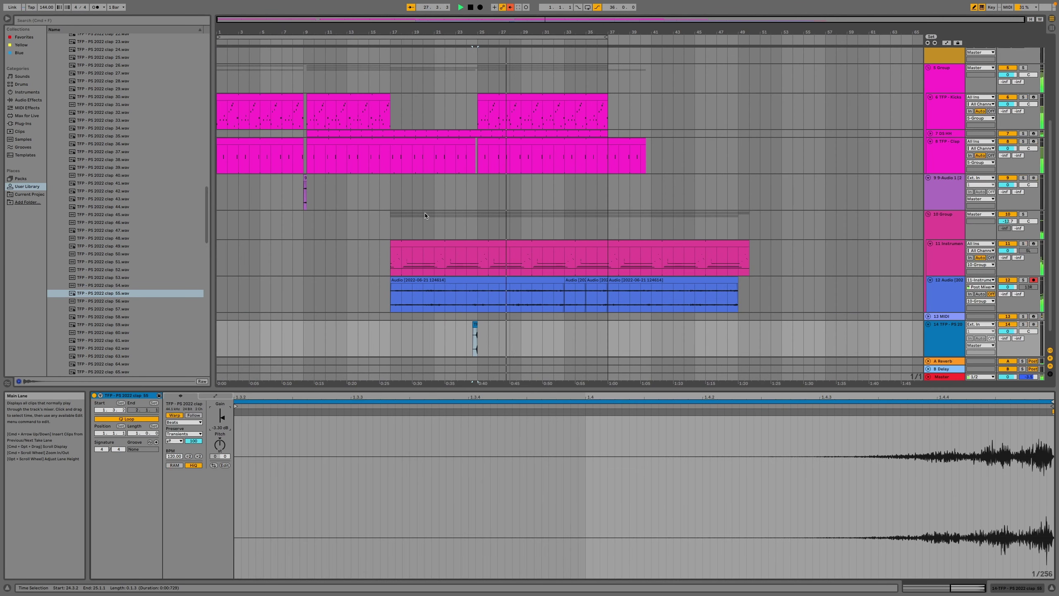
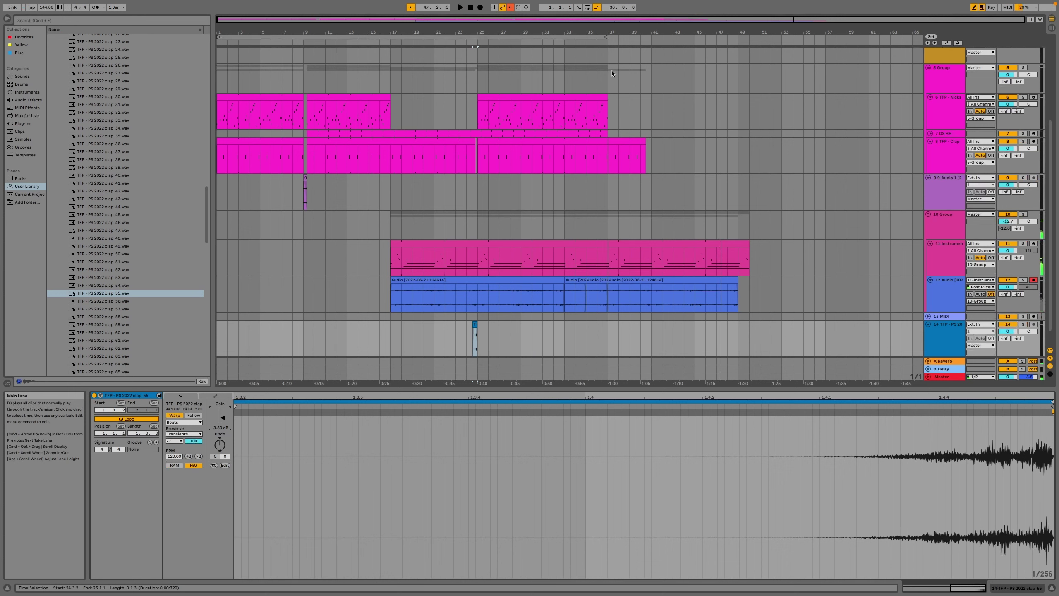
left_click(585, 39)
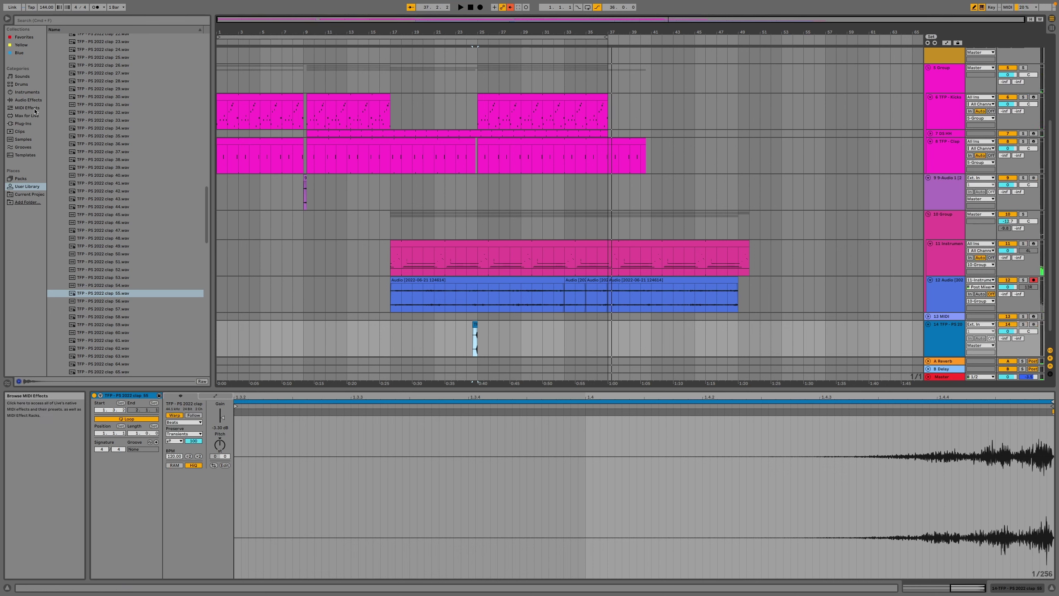
Add a Sampler instrument on a new MIDI track below the reversed clap track.
left_click(31, 94)
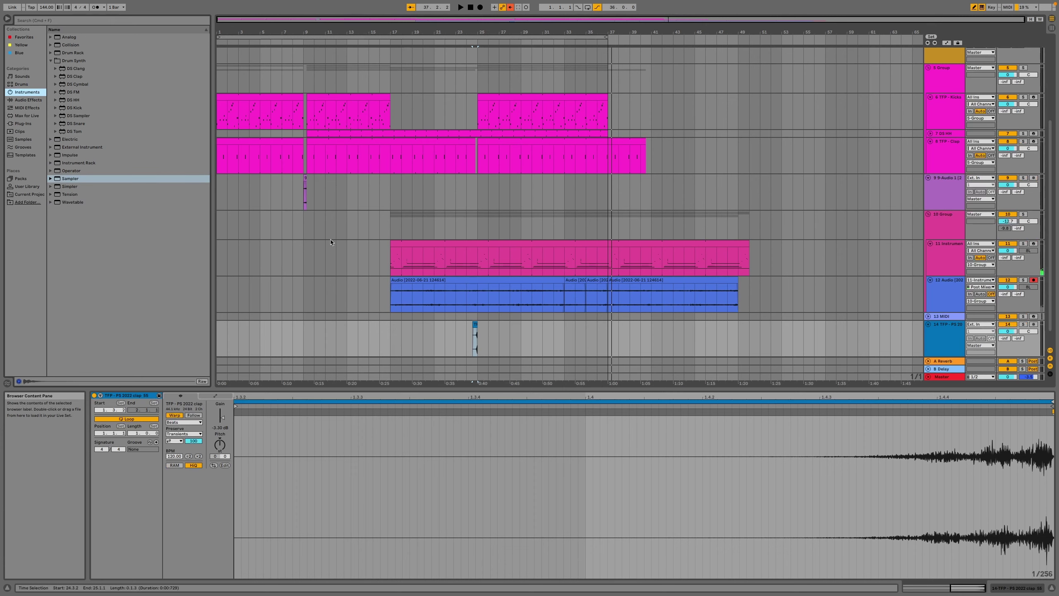
scroll(329, 239, "down", 2)
left_click_drag(79, 183, 83, 183)
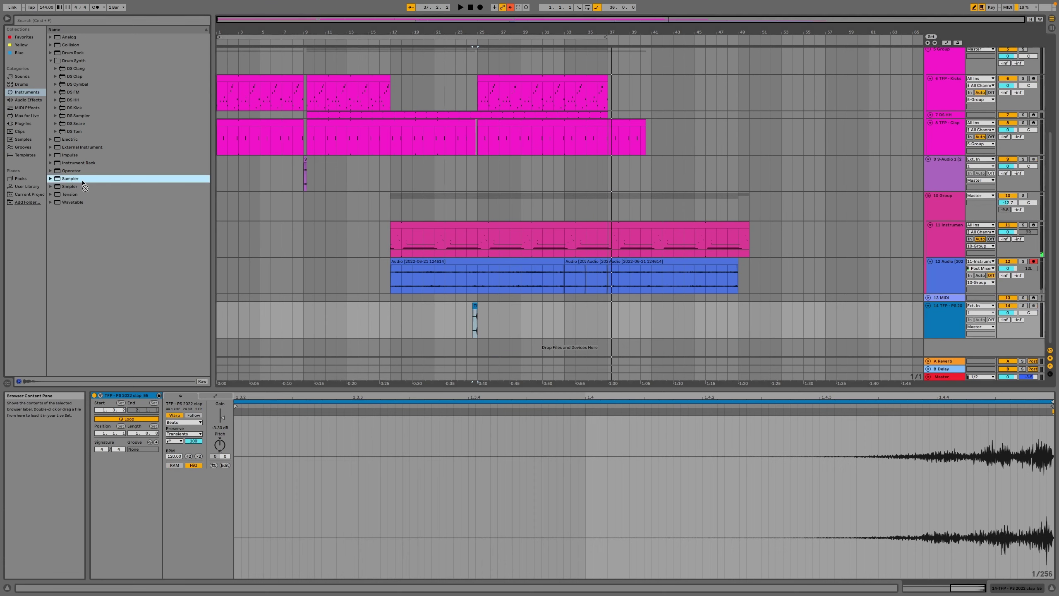
left_click_drag(509, 352, 509, 353)
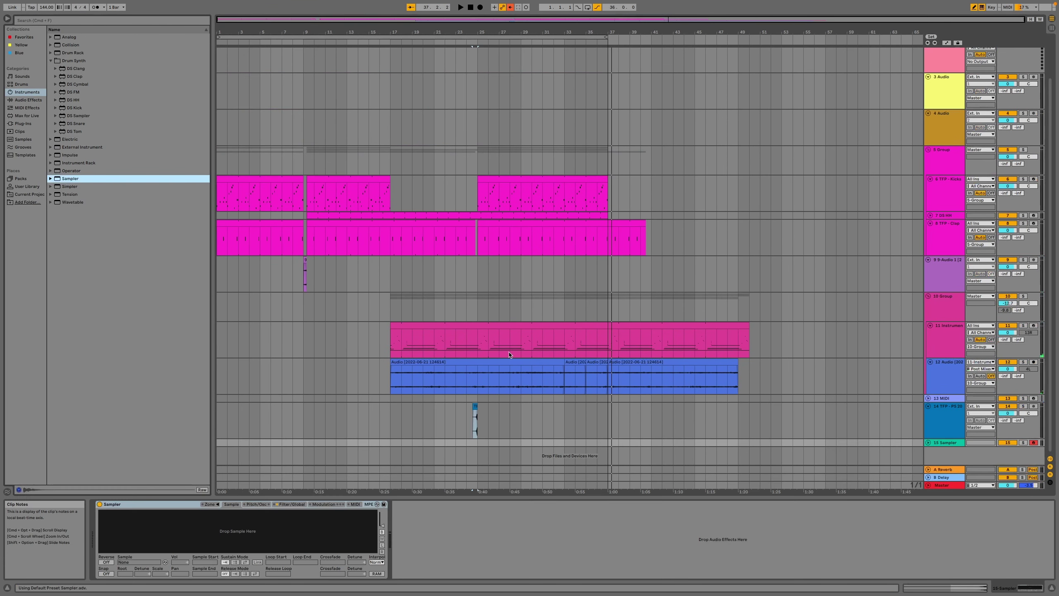
Create a two-bar looping MIDI clip at bar 25 on the Sampler track and extend it to bar 37.
left_click(481, 445)
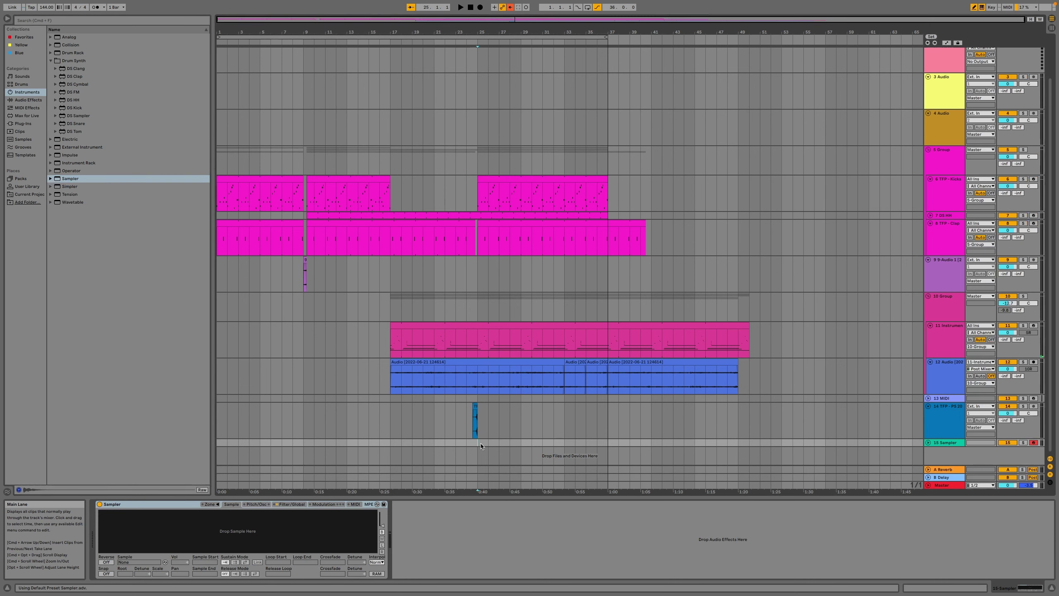
double_click(490, 445)
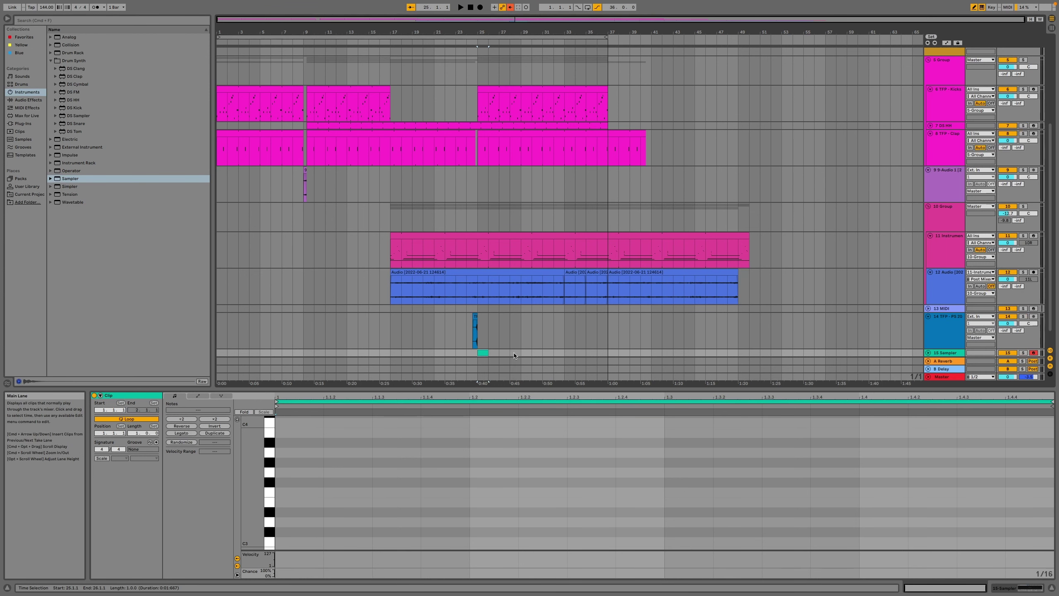
left_click_drag(503, 357, 475, 340)
key("super+shift+m")
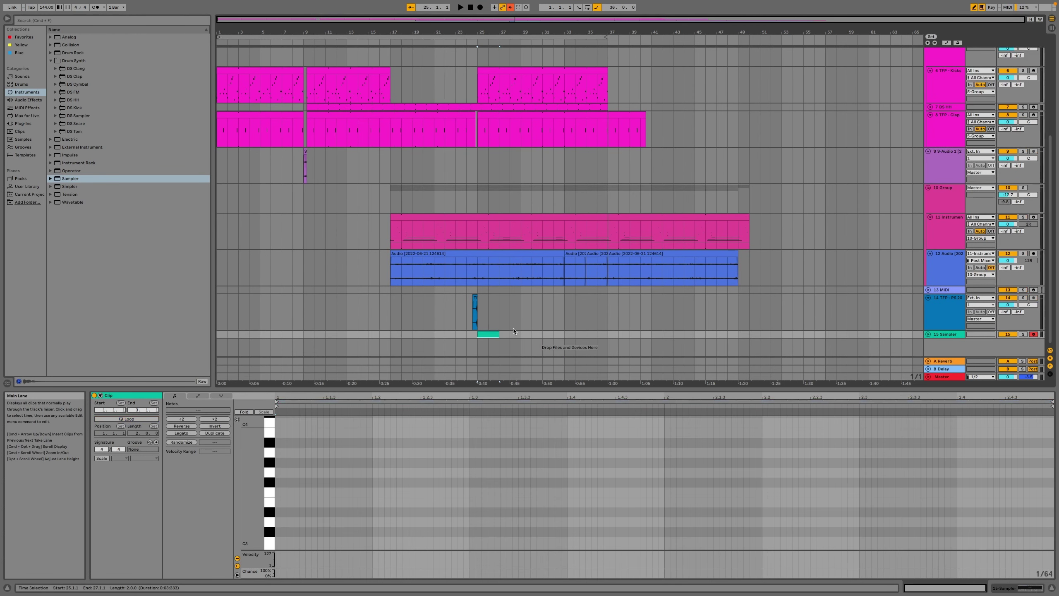
key("super+l")
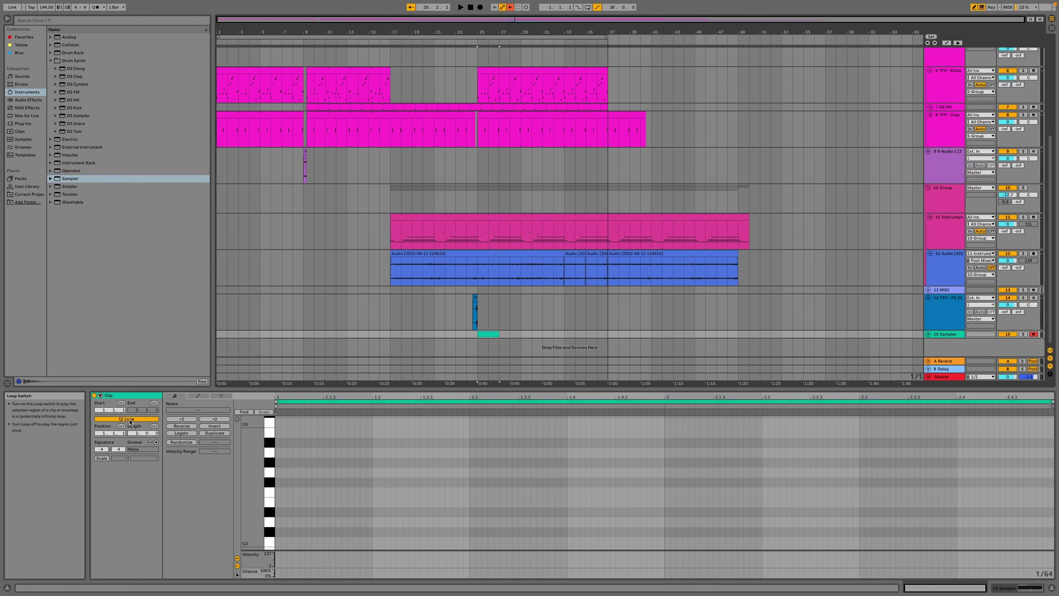
left_click_drag(500, 336, 590, 334)
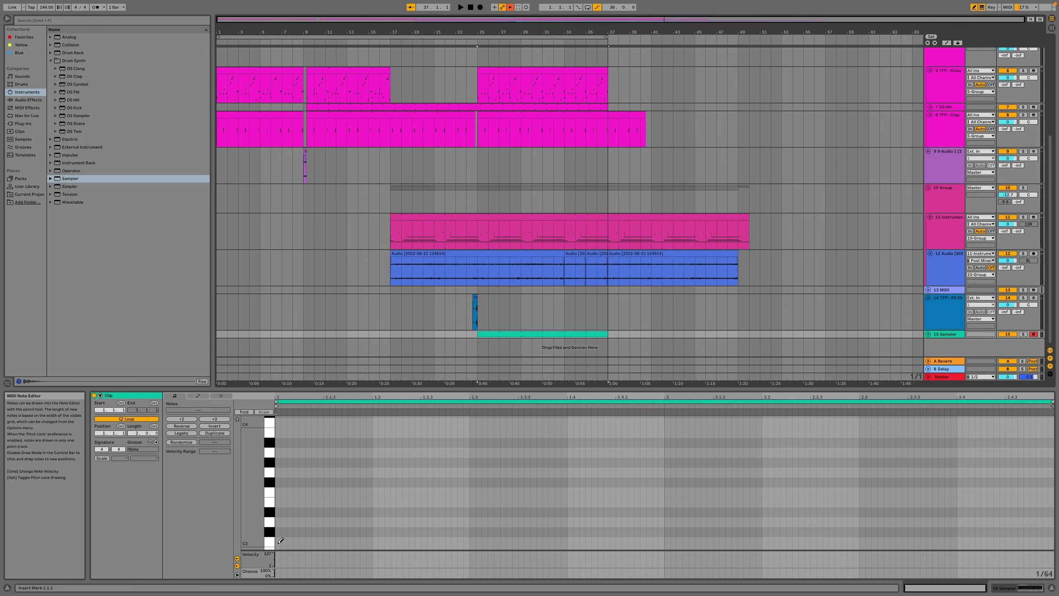
Set the note grid to 1/8 and draw four consecutive C3 notes across the clip's first two beats.
right_click(280, 541)
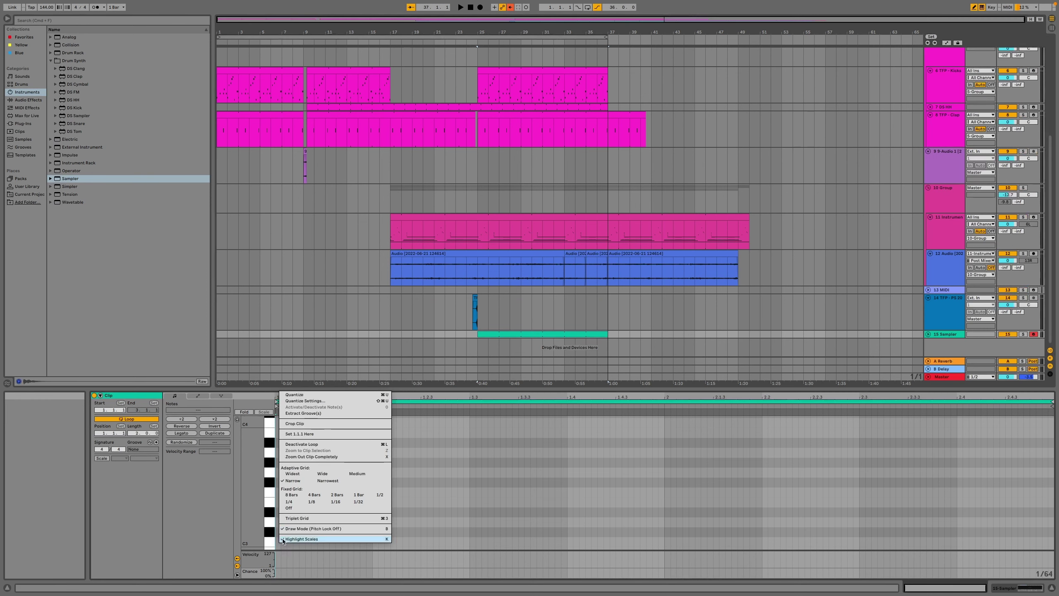
left_click(319, 502)
left_click(287, 542)
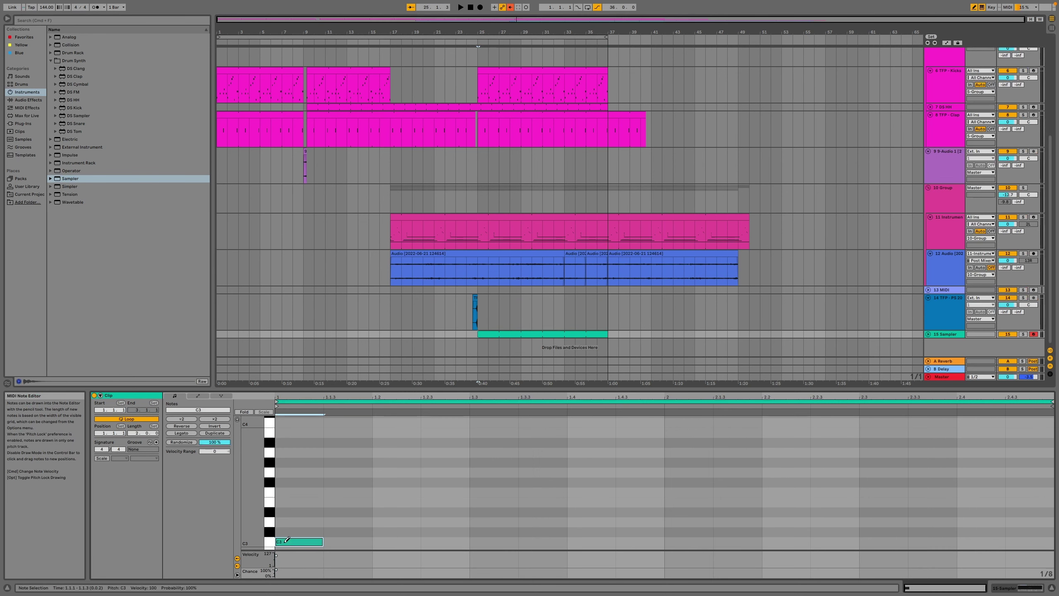
left_click_drag(305, 535, 433, 540)
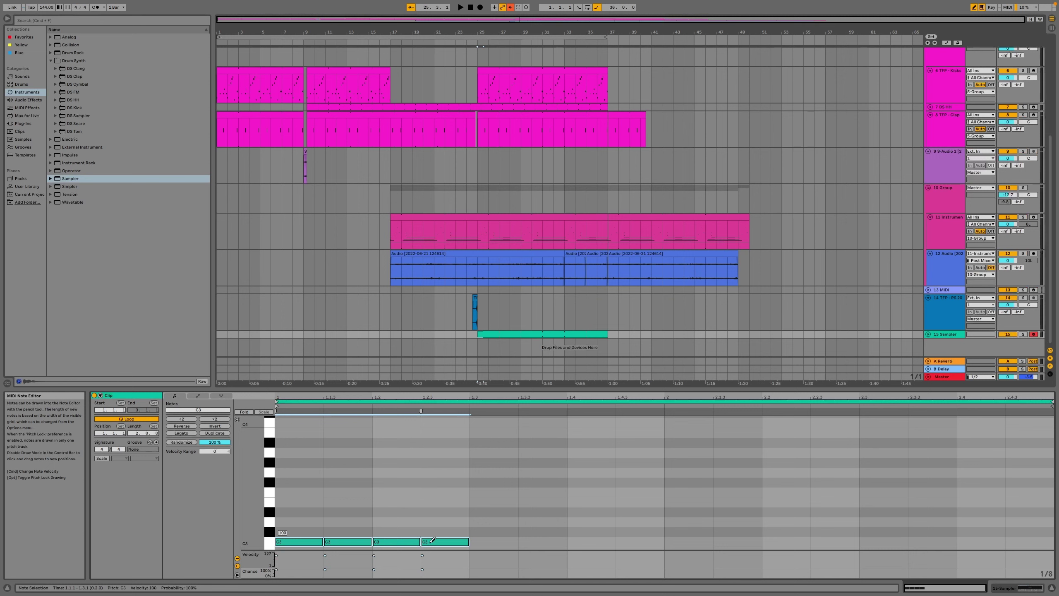
Switch to a 1/8 triplet grid and draw six C3 notes across beats 3 and 4 of the clip's first bar.
right_click(464, 483)
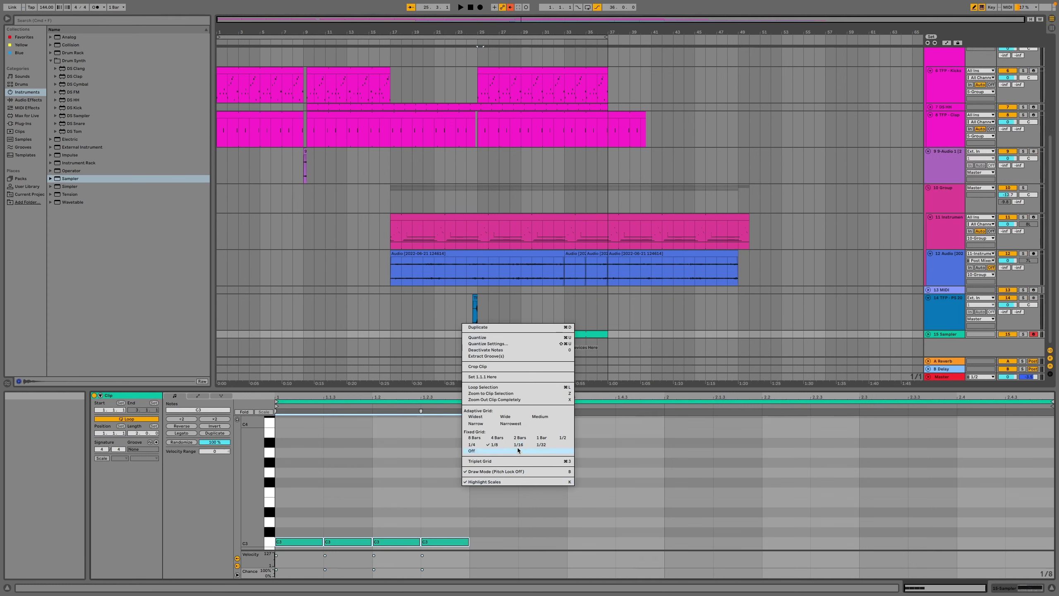
left_click(512, 464)
left_click(500, 541)
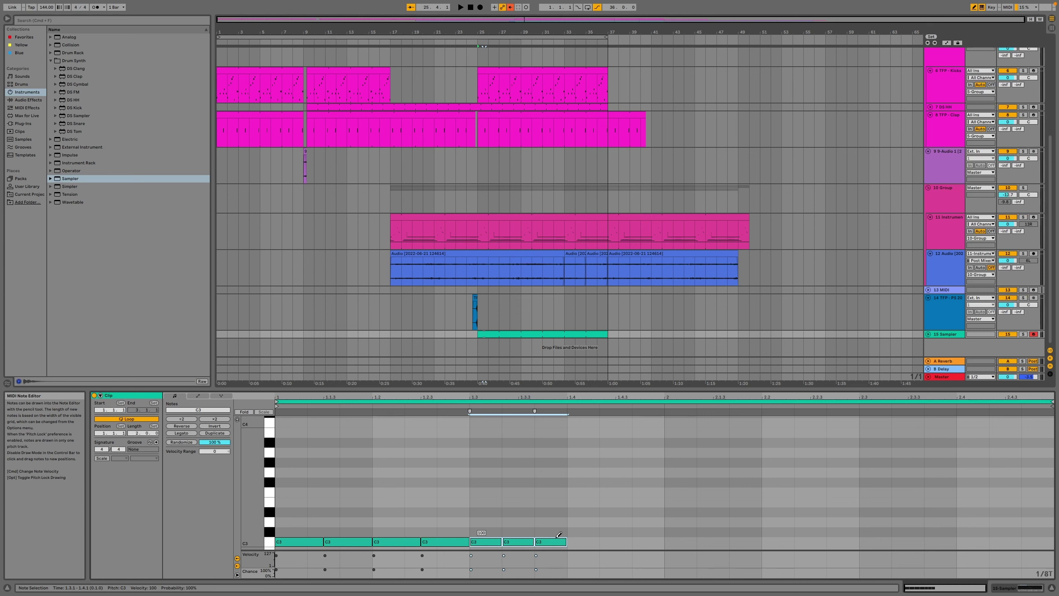
Set a straight 1/16 grid and fill the first two beats of the clip's second bar with C3 notes.
right_click(676, 497)
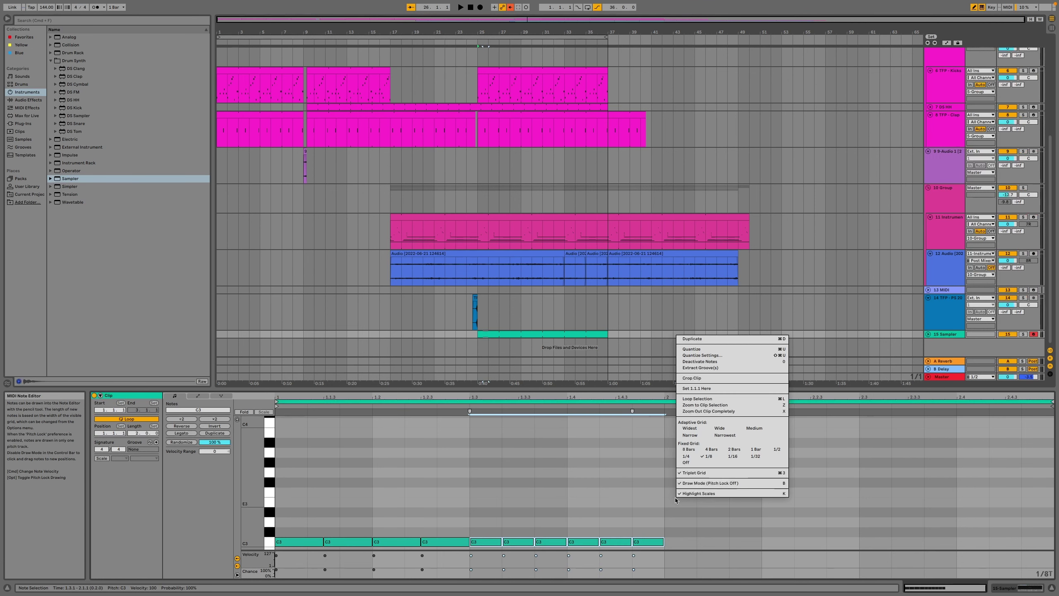
left_click(733, 456)
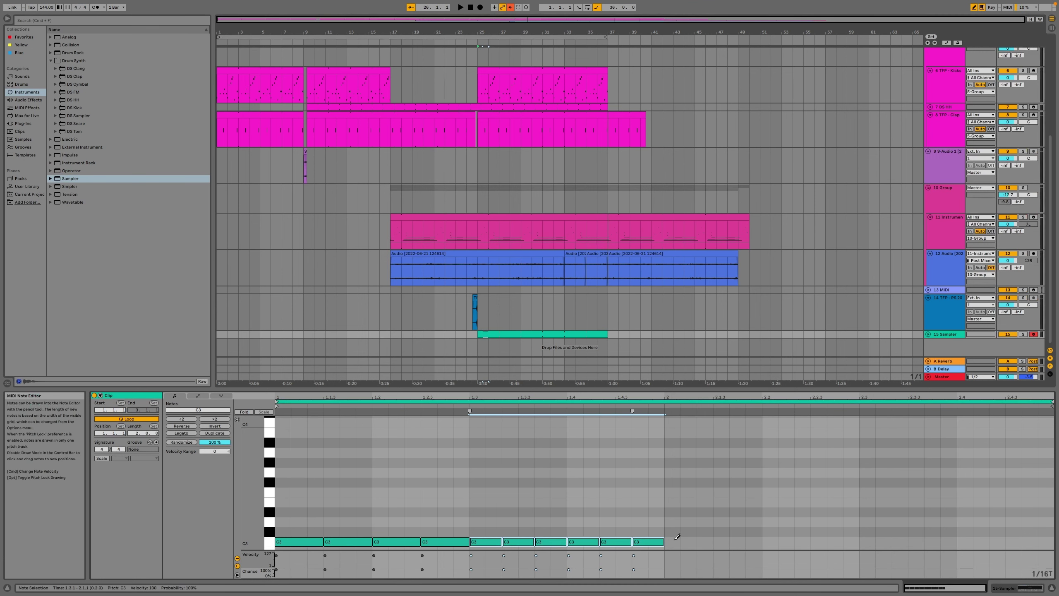
right_click(687, 499)
left_click(708, 482)
left_click(687, 541)
left_click_drag(691, 541, 766, 535)
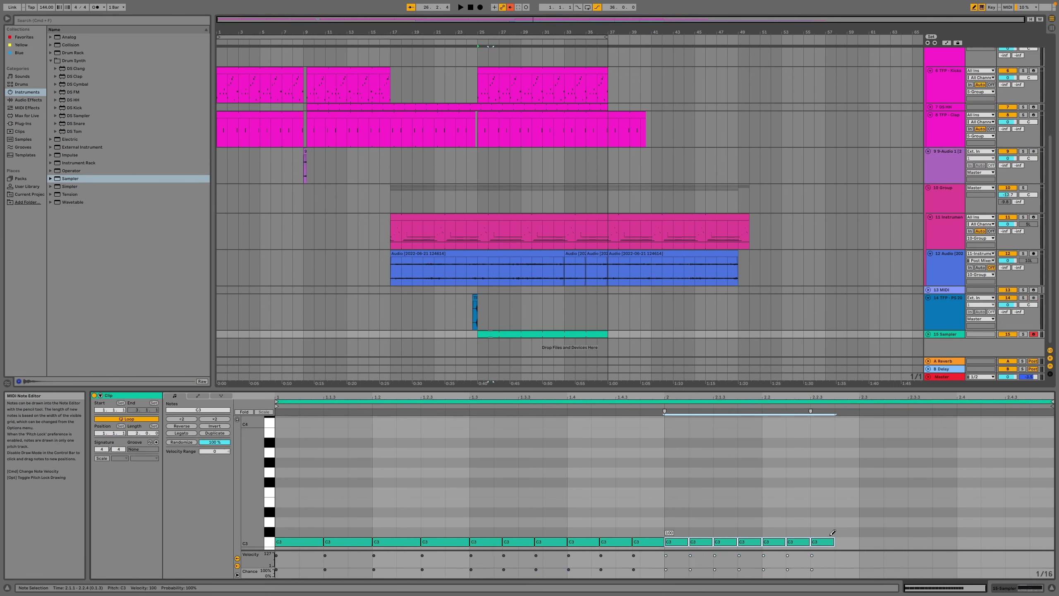
Switch to a 1/16 triplet grid and fill the last two beats of the clip's second bar with C3 notes.
right_click(837, 513)
left_click(871, 495)
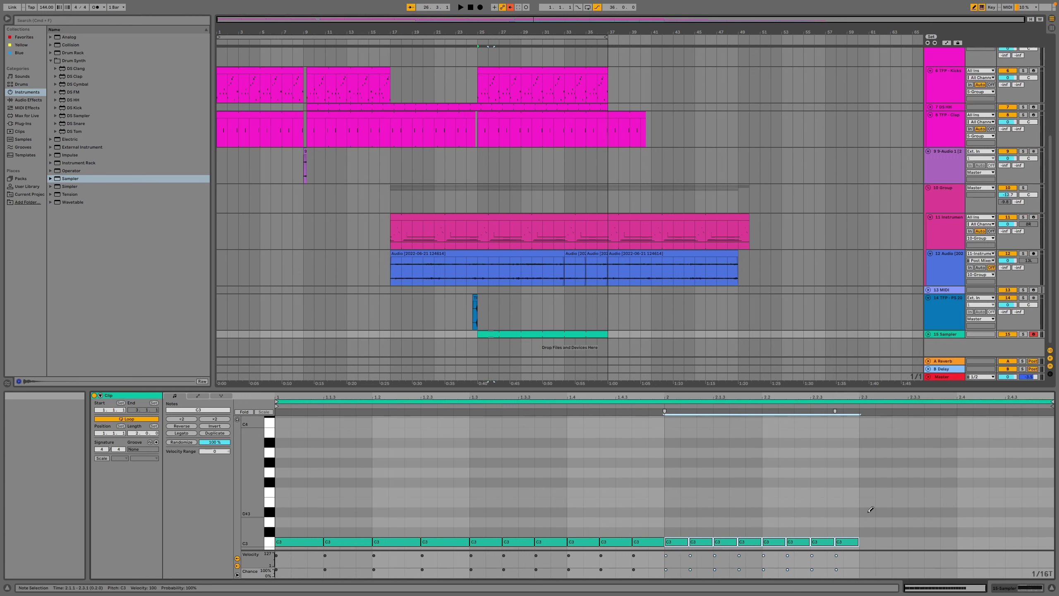
left_click_drag(870, 542, 1052, 537)
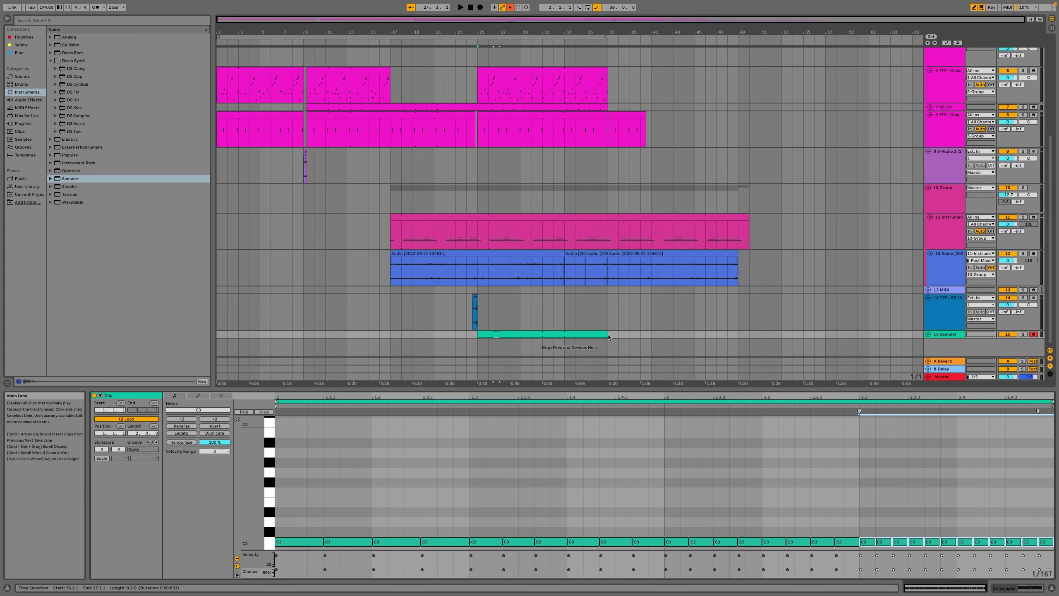
Load all samples from TFP - Percussive sample synthesis 0.wav to 127.wav in the User Library into the Sampler.
left_click(1022, 591)
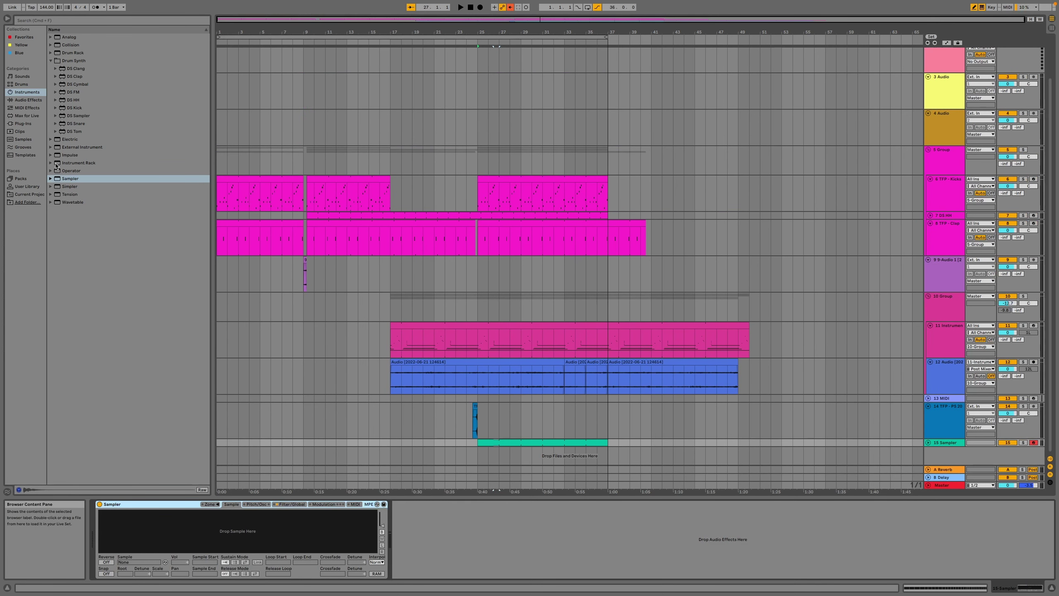
left_click(26, 188)
scroll(101, 197, "up", 20)
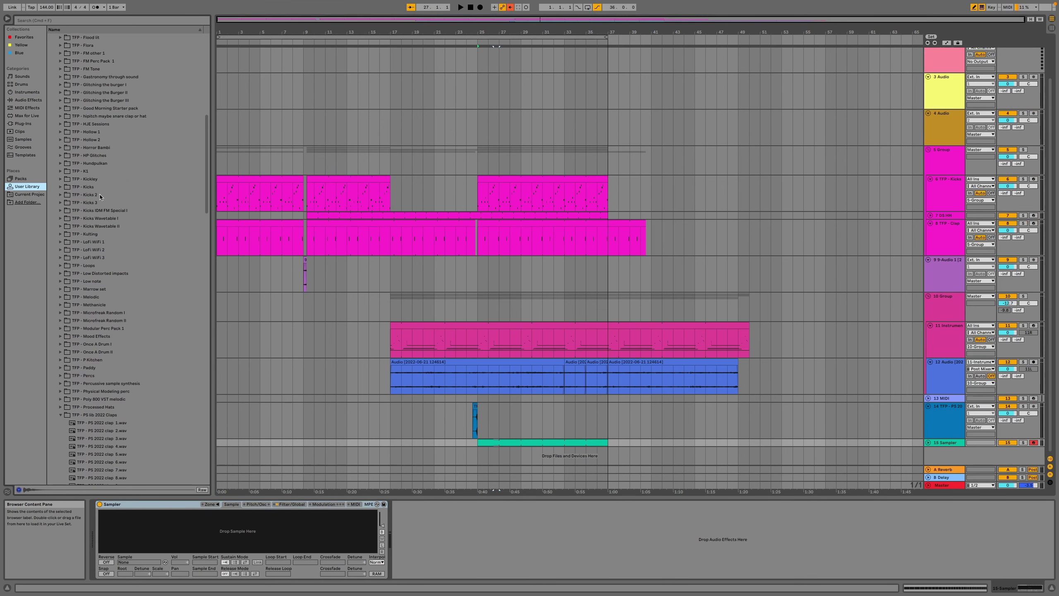
scroll(82, 351, "down", 1)
left_click(60, 384)
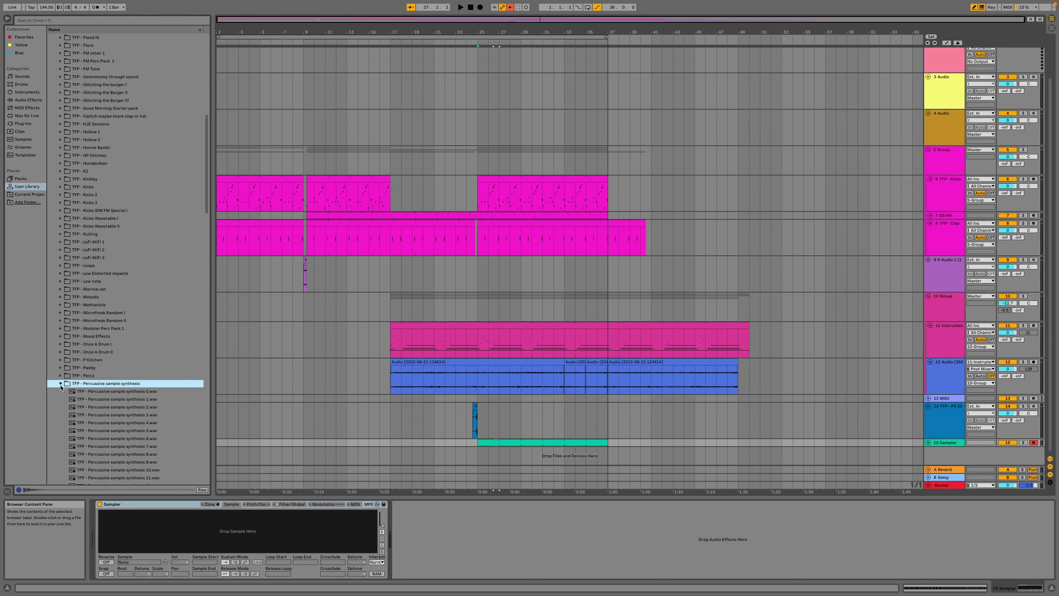
left_click(109, 399)
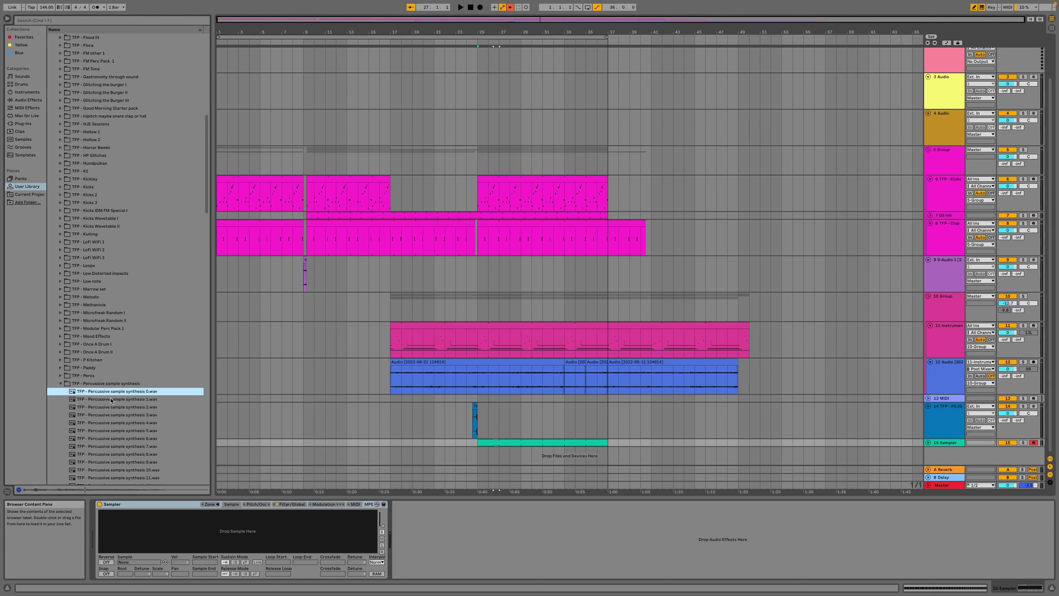
scroll(112, 386, "down", 20)
scroll(121, 367, "up", 1)
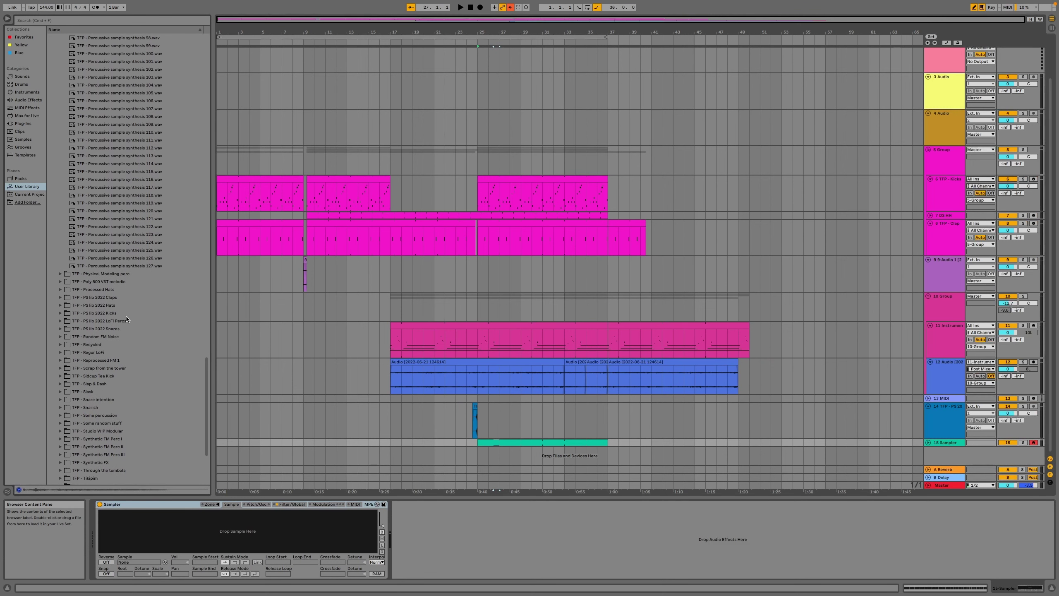
left_click(145, 266, "shift")
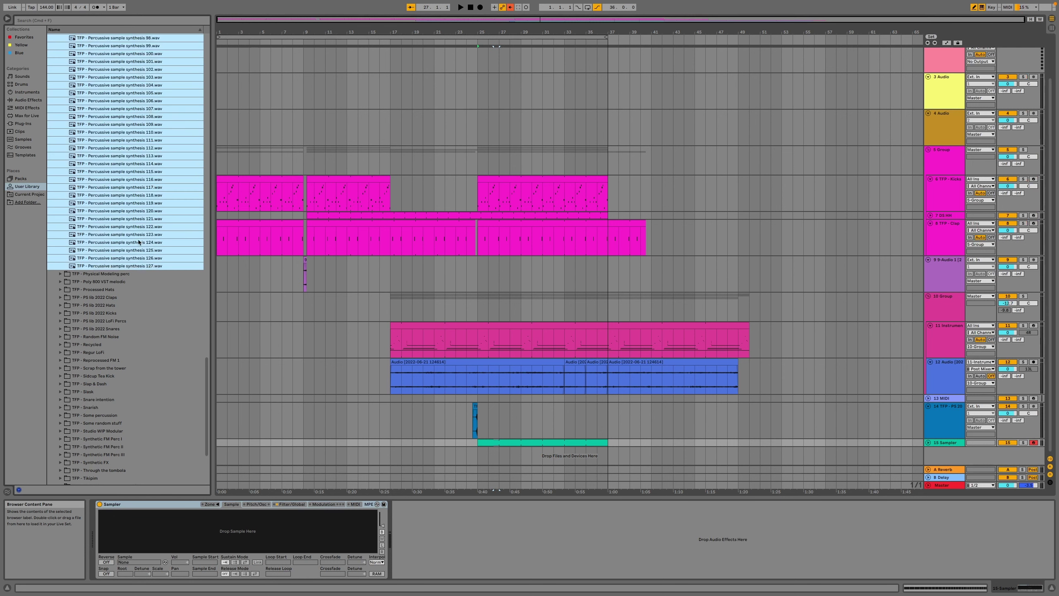
left_click_drag(218, 538, 218, 537)
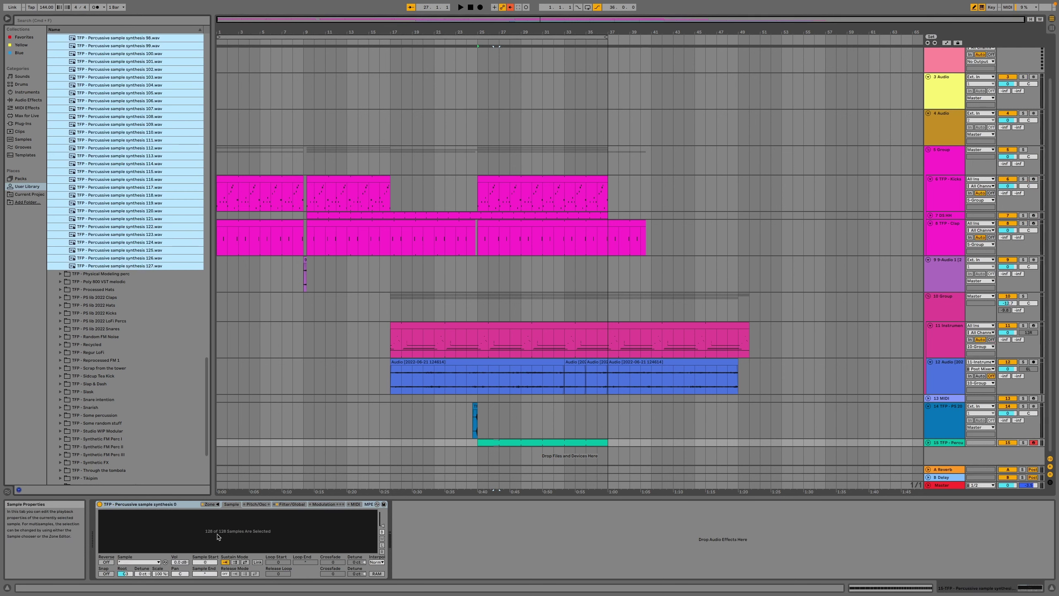
Limit the Sampler to 1 voice in its global settings.
left_click(253, 505)
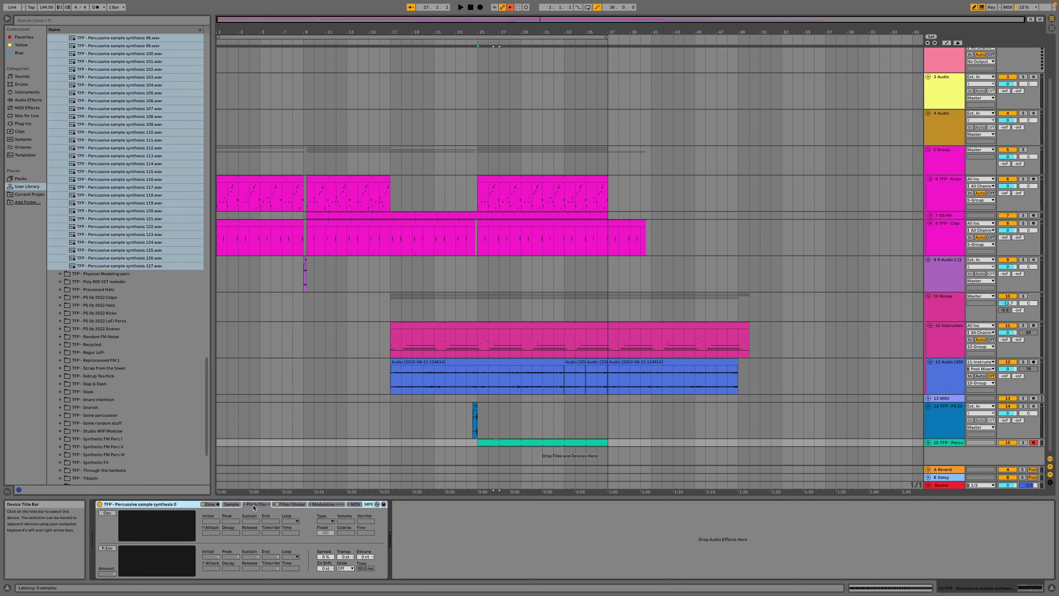
left_click(312, 505)
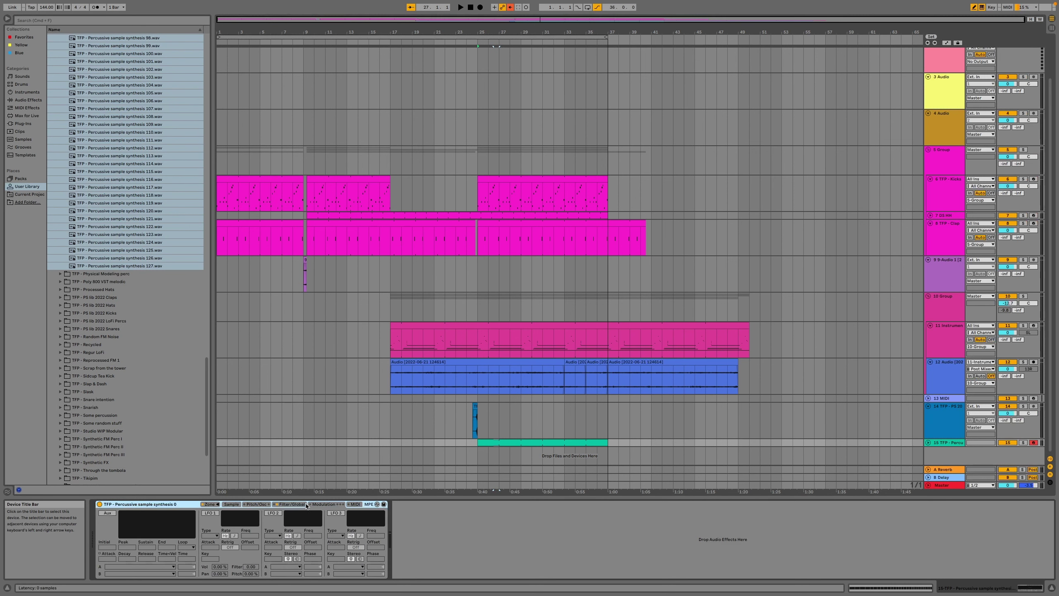
left_click(307, 505)
left_click(372, 574)
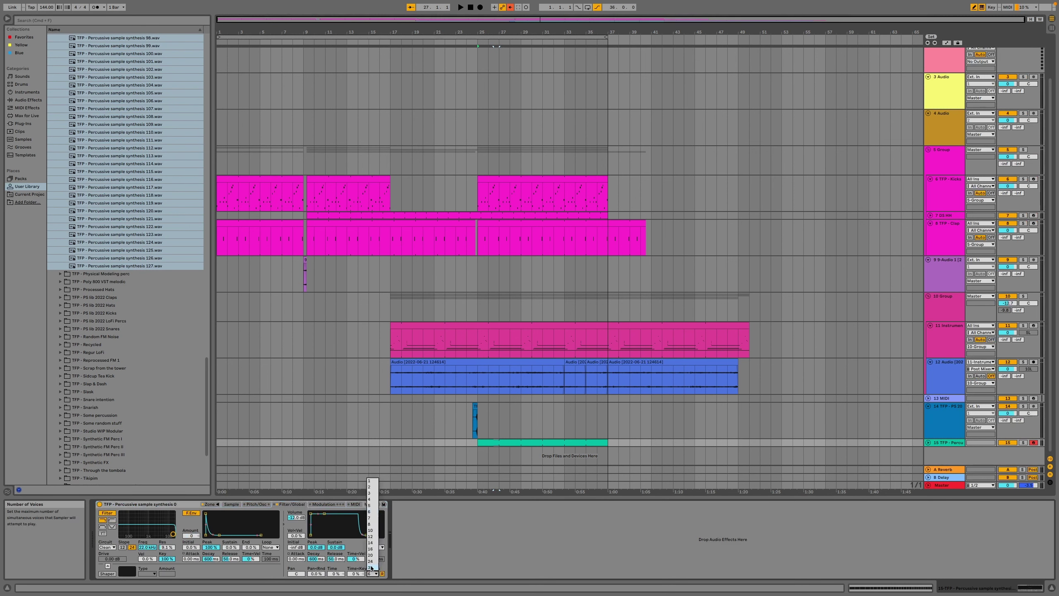
left_click(369, 482)
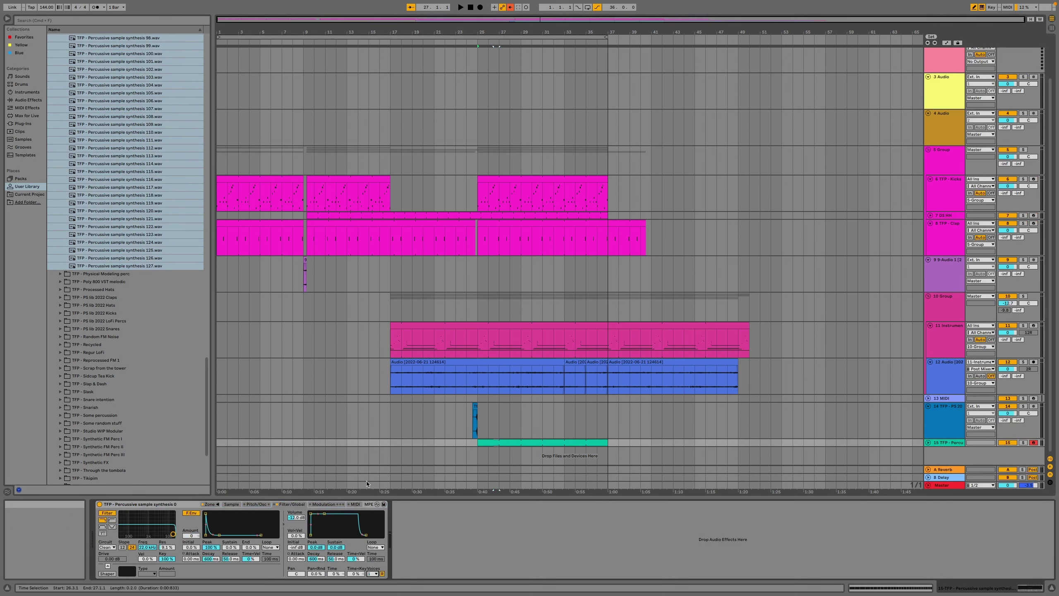
Distribute the sample select ranges of all loaded percussive samples equally in Sampler's zone editor.
left_click(213, 505)
left_click(214, 505)
left_click(214, 505)
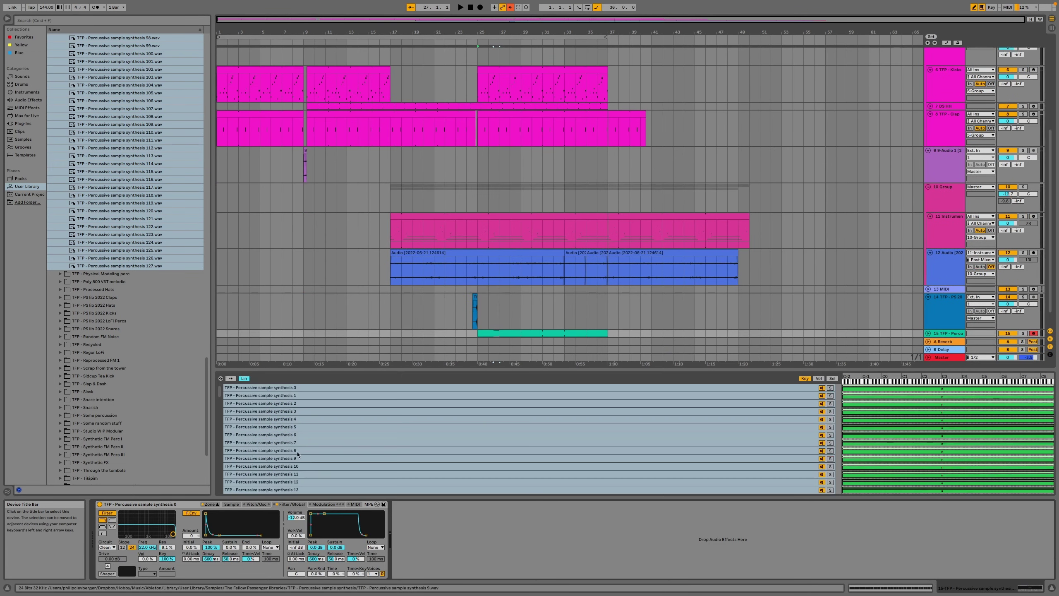
right_click(745, 428)
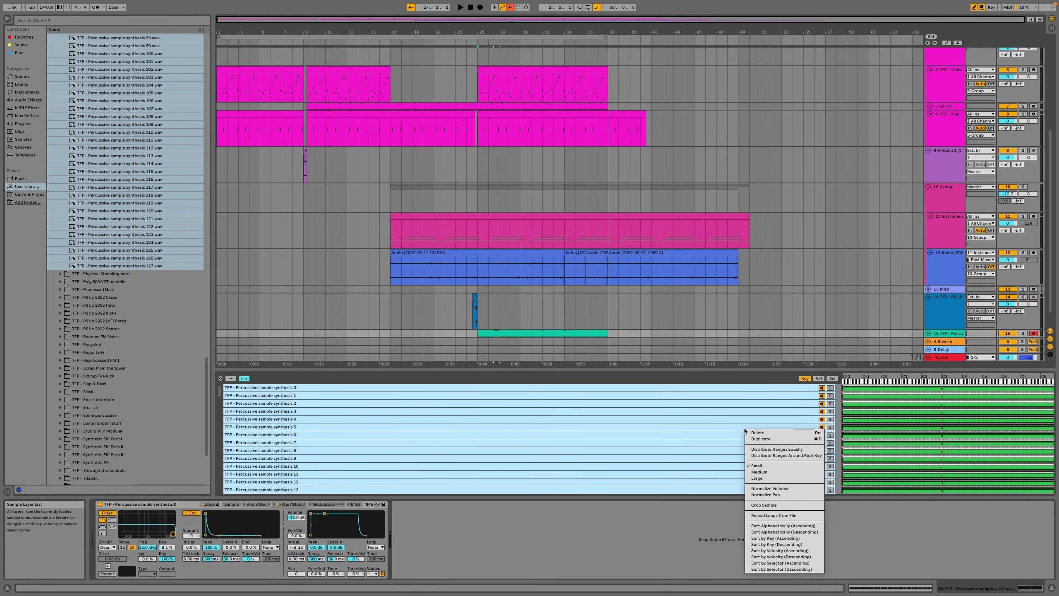
key("Escape")
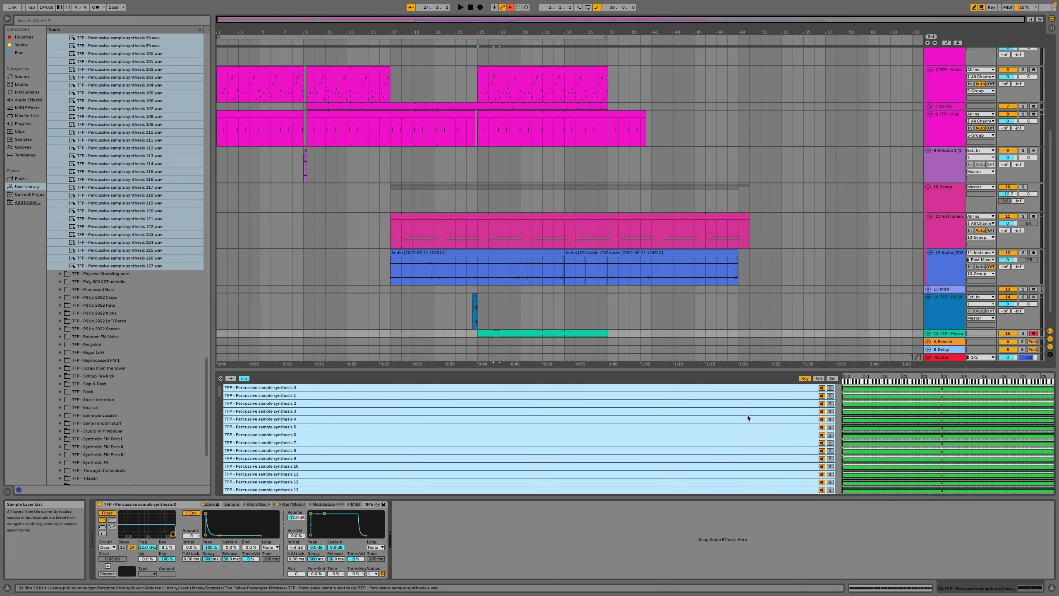
left_click(832, 379)
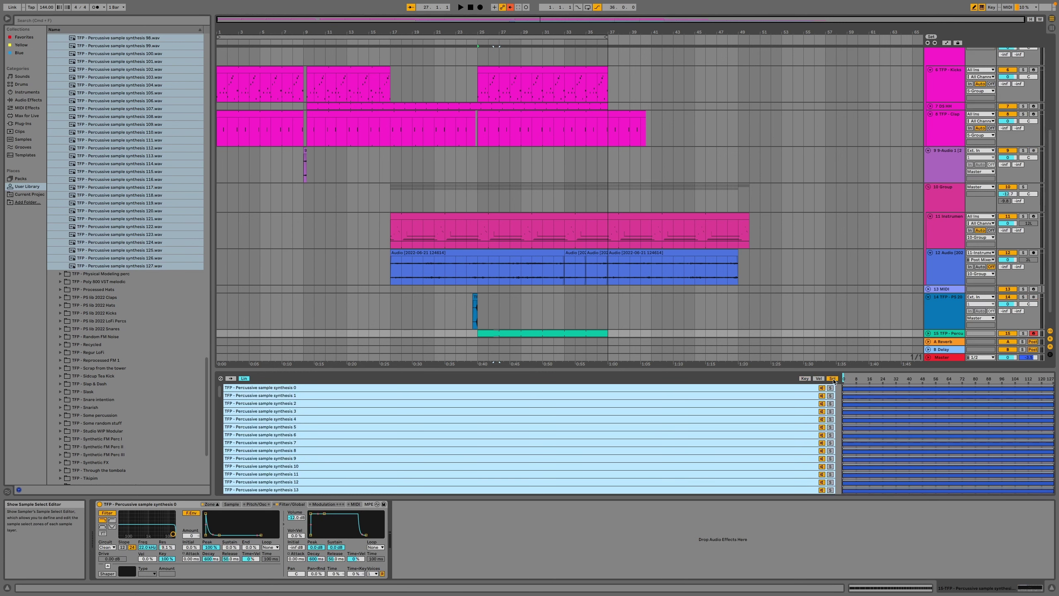
right_click(748, 414)
left_click(775, 436)
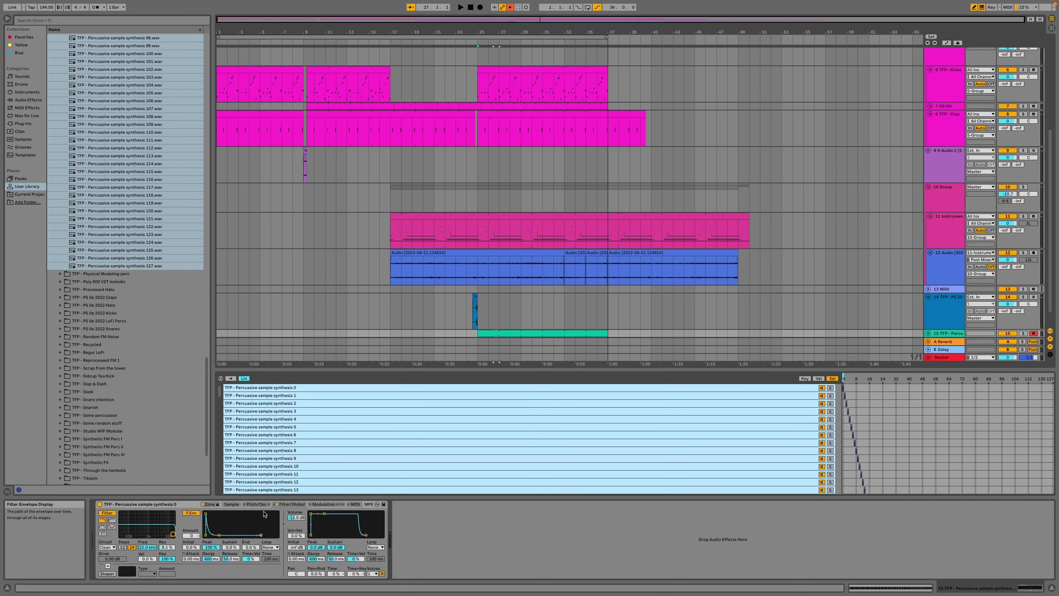
Set the key tracking scale of all loaded samples to 0 % and audition the part.
left_click(232, 505)
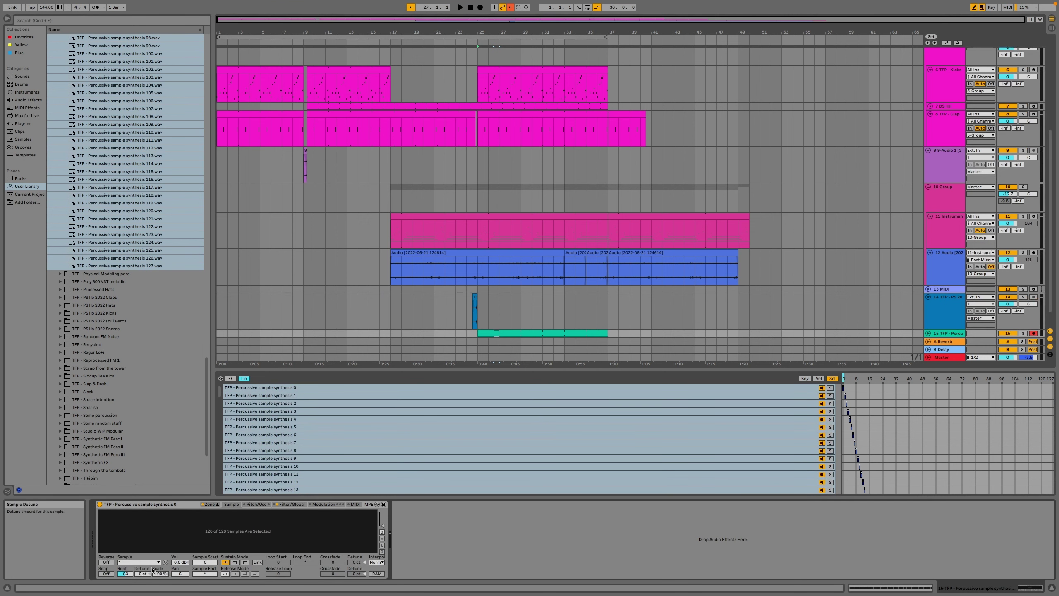
left_click(160, 575)
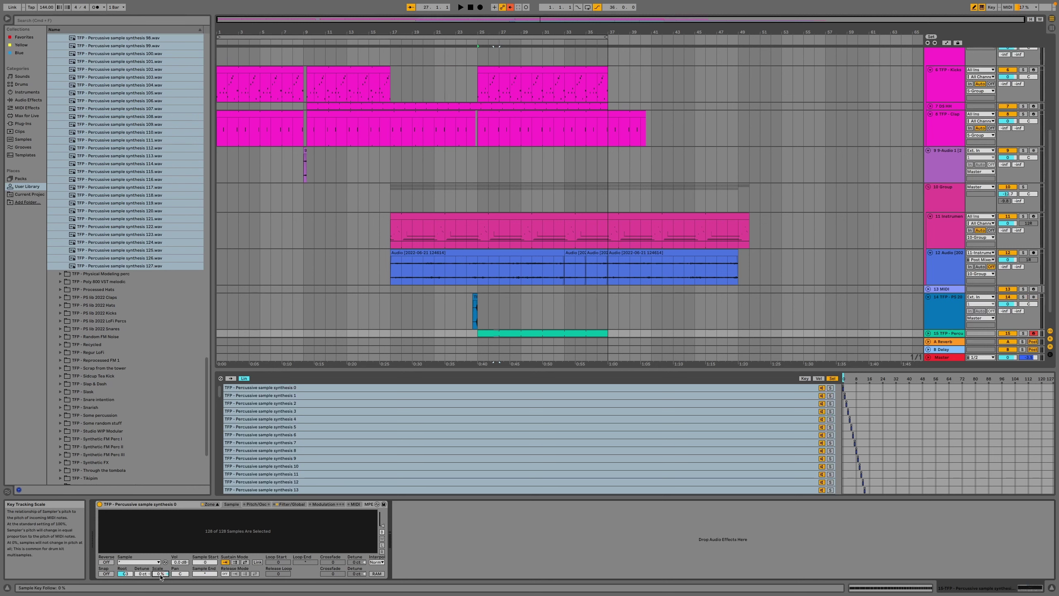
key("space")
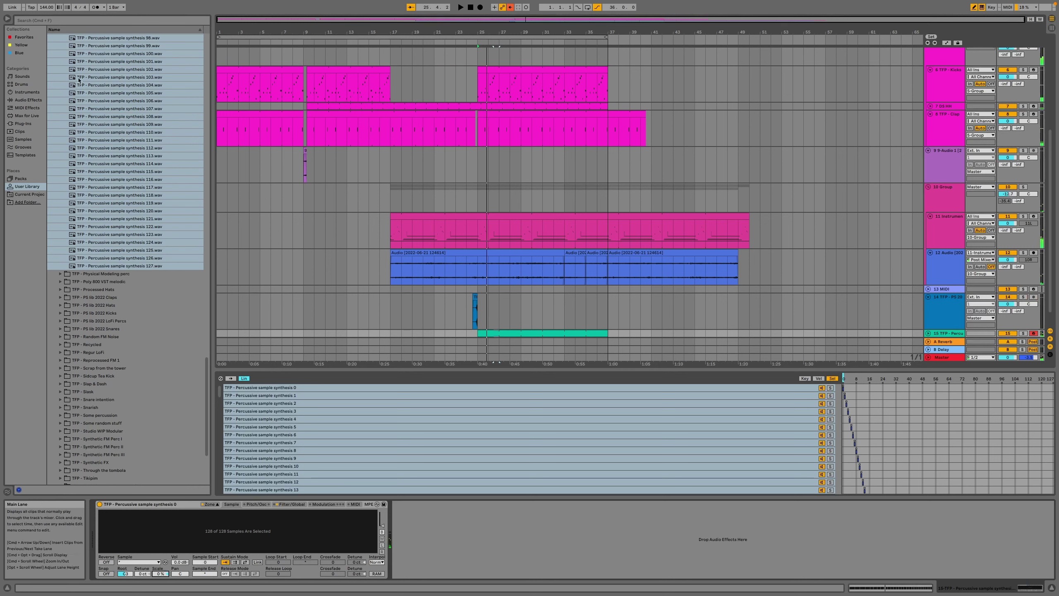
Insert an Expression Control device before Sampler and map its Random source to Sampler's Sample Selector.
left_click(27, 108)
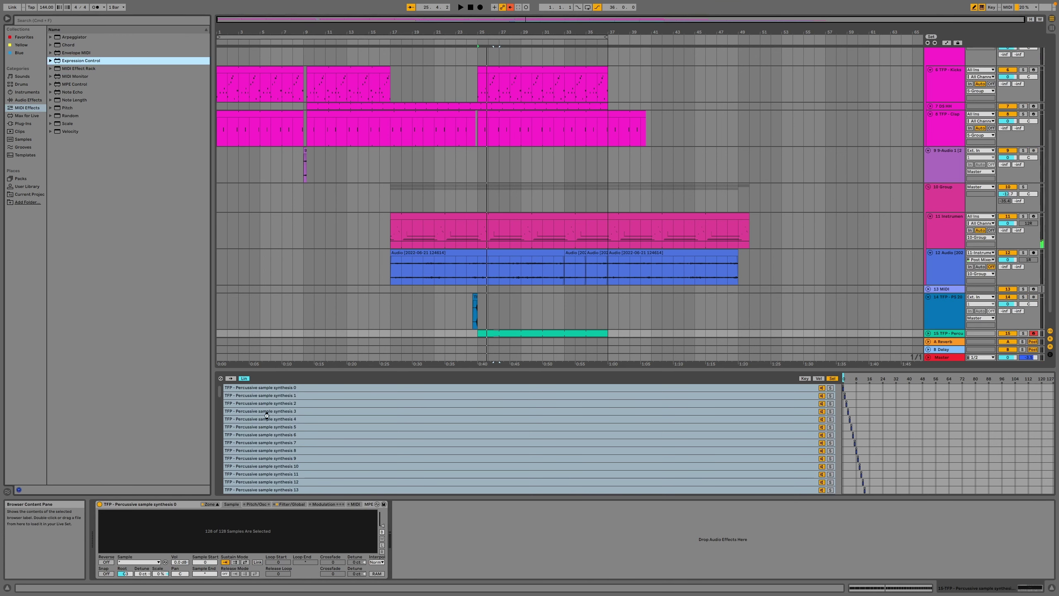
key("Return")
key("space")
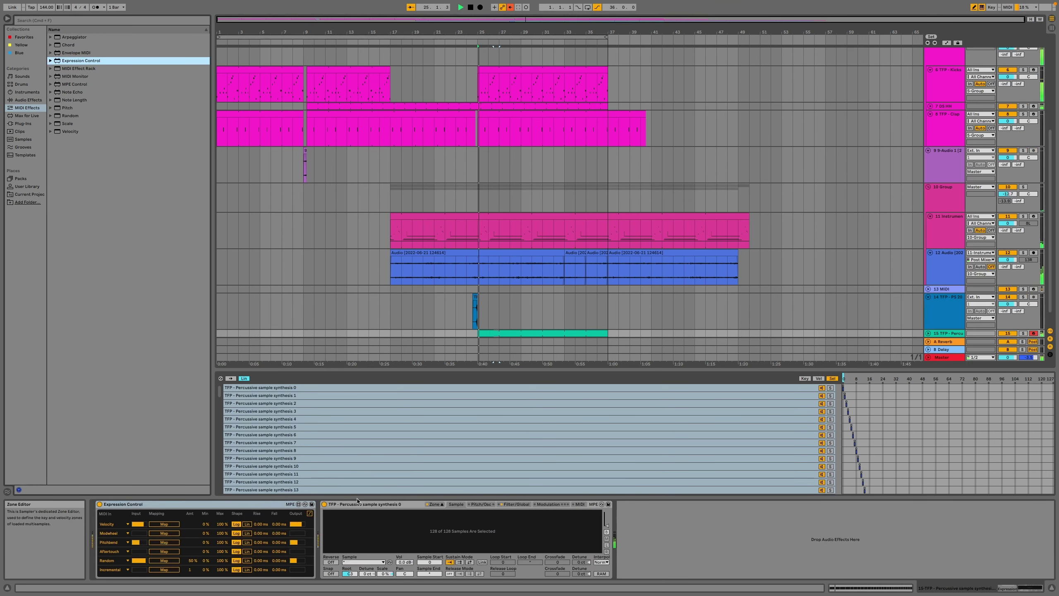
left_click(164, 561)
left_click(847, 380)
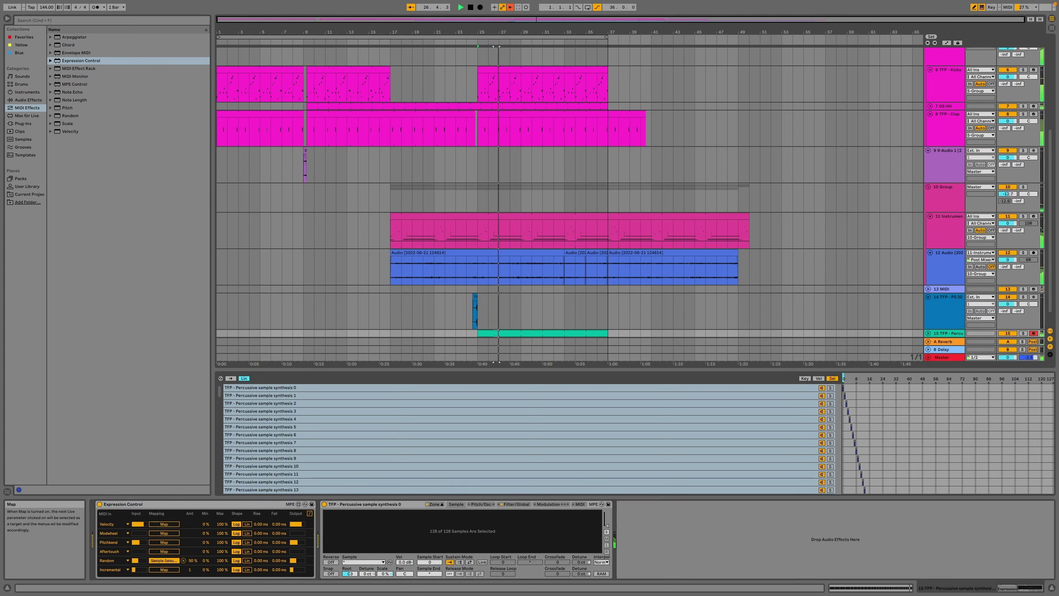
Shape Sampler's volume envelope with a shorter decay and lower sustain, and apply a high-pass filter to thin out the low end.
left_click(515, 506)
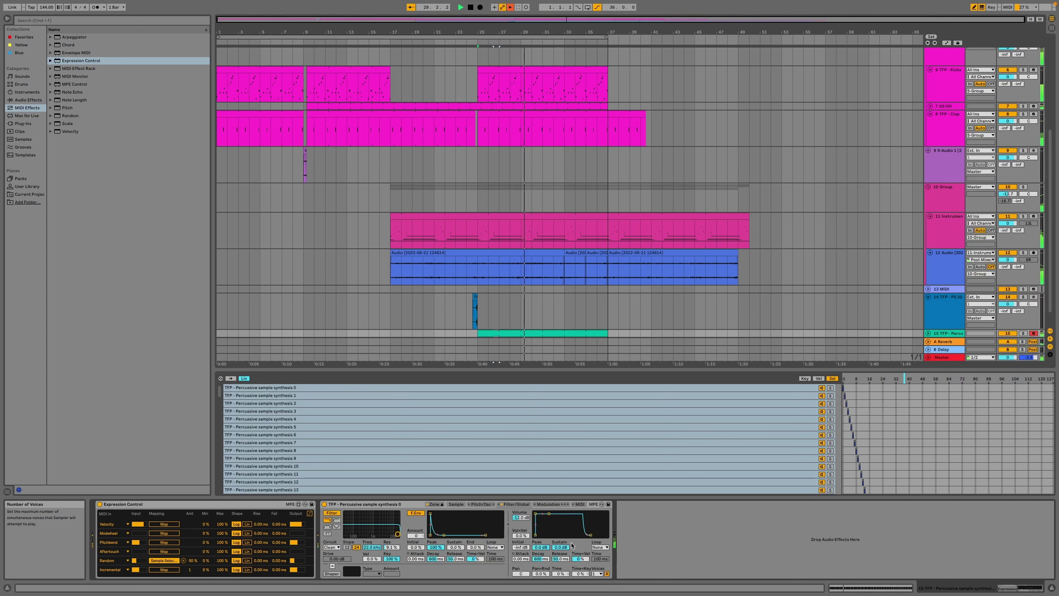
left_click_drag(548, 514, 594, 535)
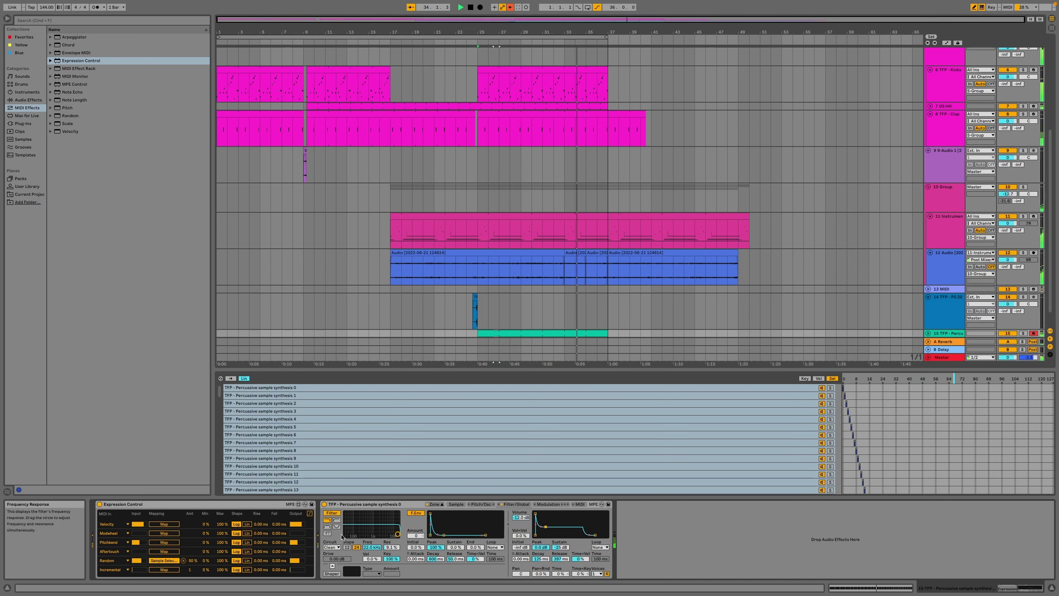
left_click(336, 520)
left_click_drag(398, 534, 363, 533)
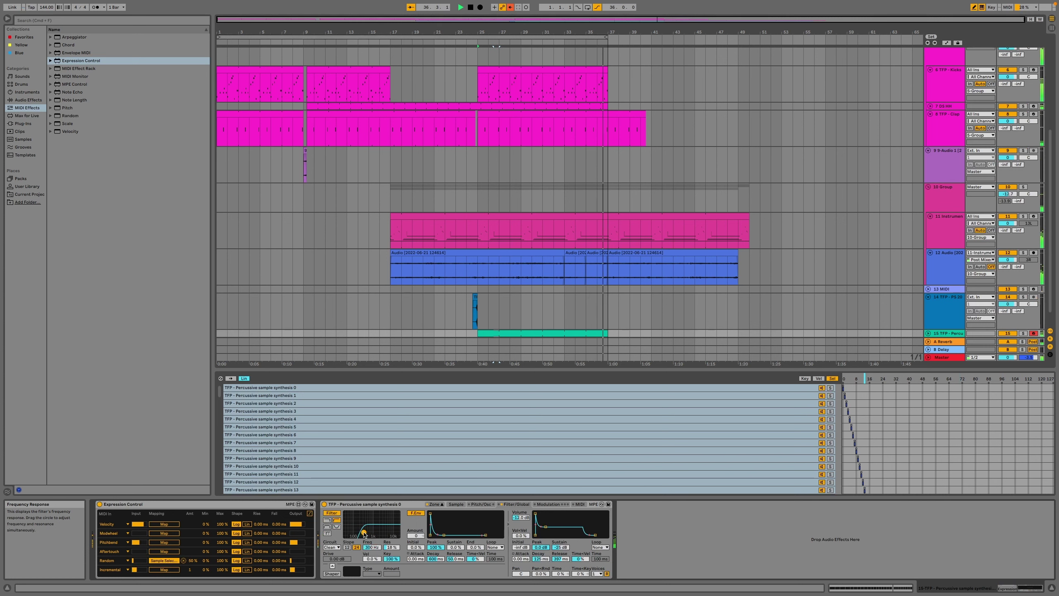
left_click_drag(363, 534, 364, 533)
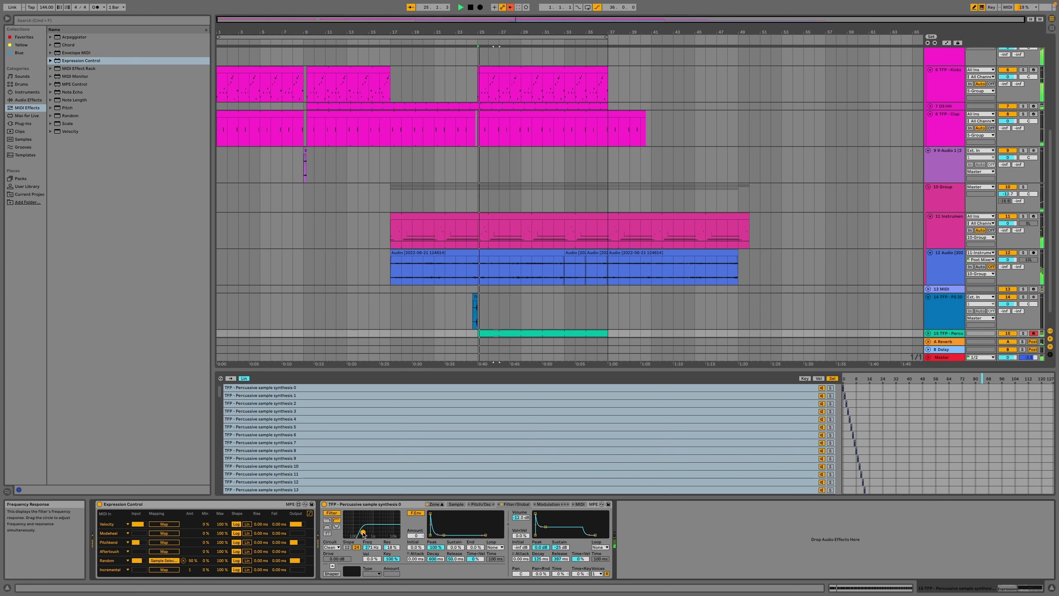
Normalize the volumes of all samples in the zone list and readjust Sampler's global volume during playback.
left_click_drag(526, 518, 530, 518)
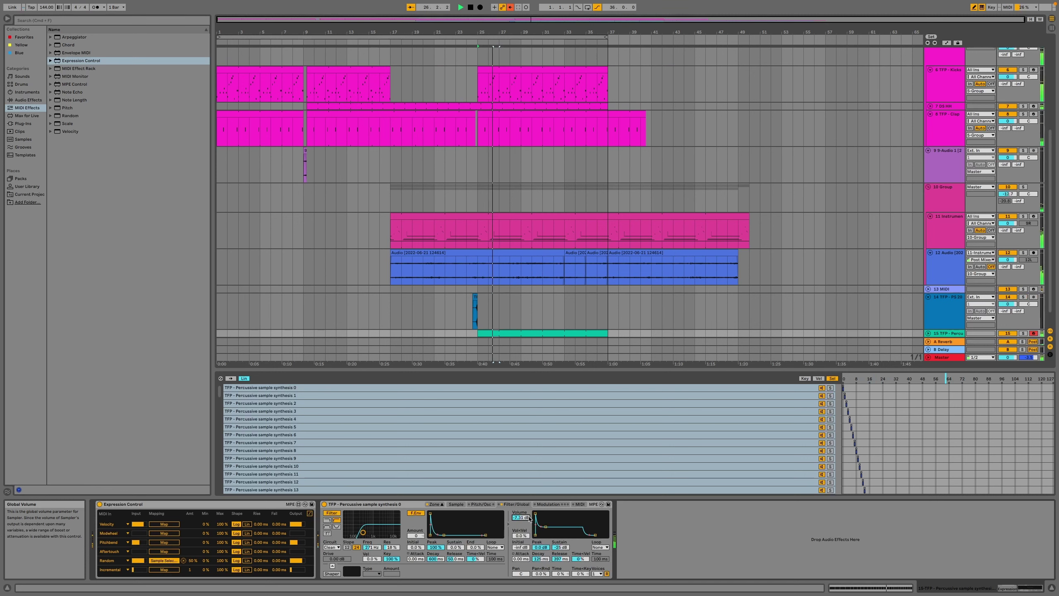
key("space")
right_click(445, 452)
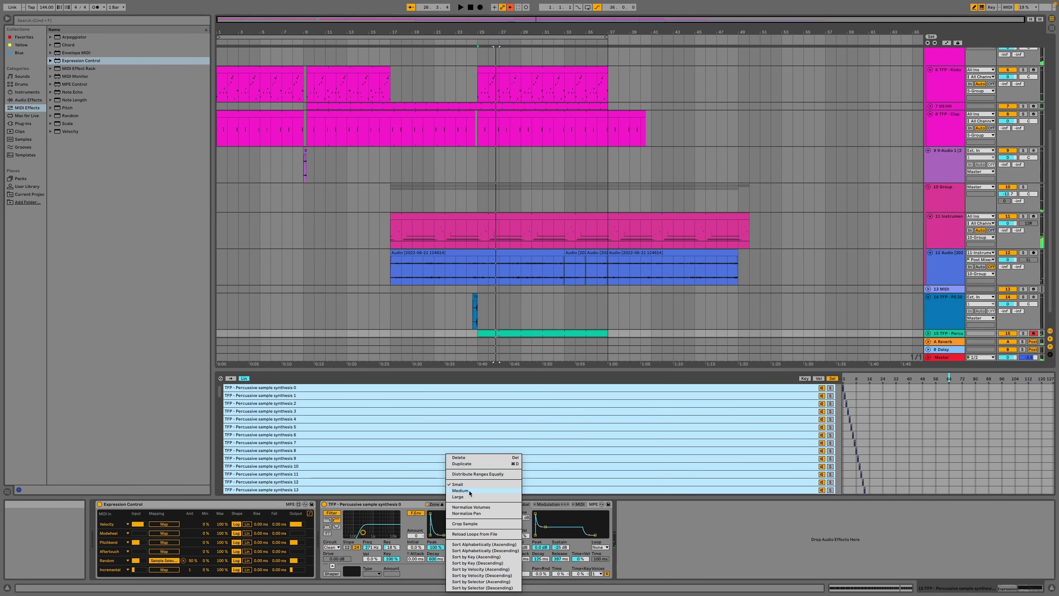
left_click(480, 508)
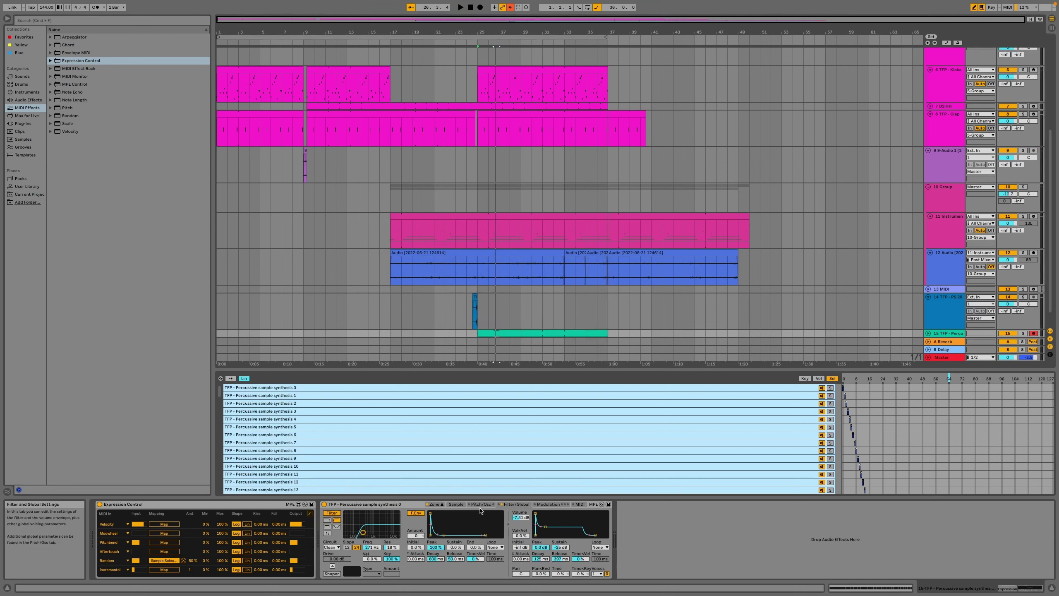
key("space")
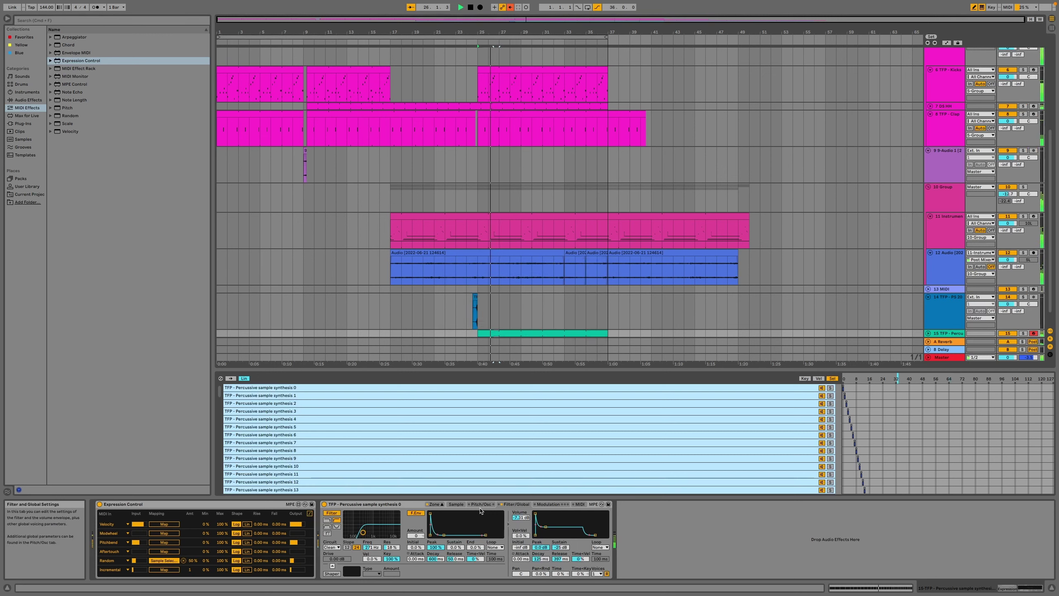
mouse_move(521, 517)
left_mouse_down()
mouse_move(521, 535)
mouse_move(521, 519)
left_mouse_up()
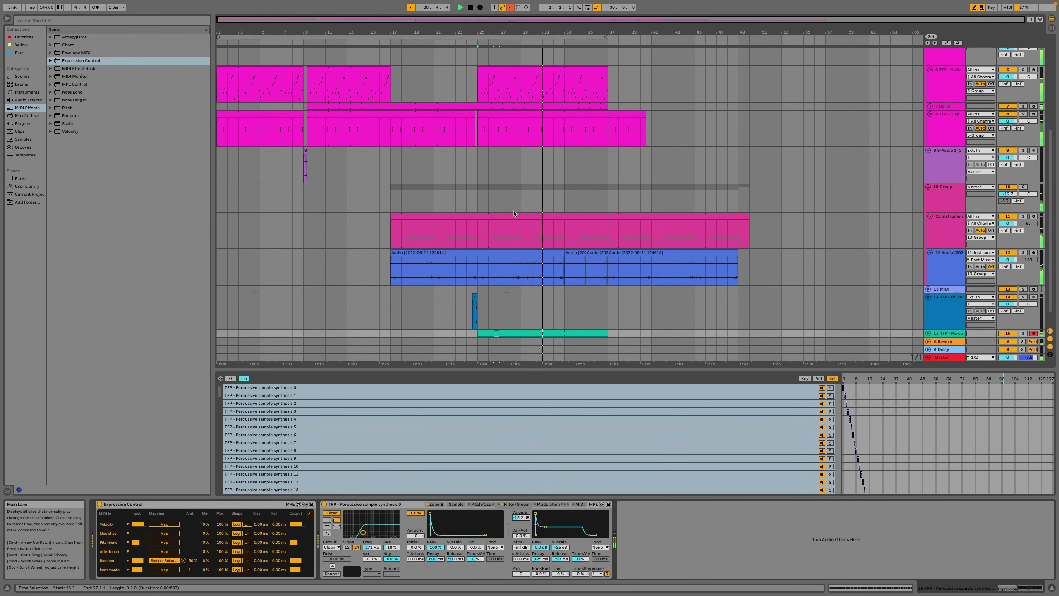
Remove the start of the TFP - Kicks clip at bar 25 so that the clip begins at 29.2.
left_click_drag(482, 64, 515, 83)
left_click(462, 41)
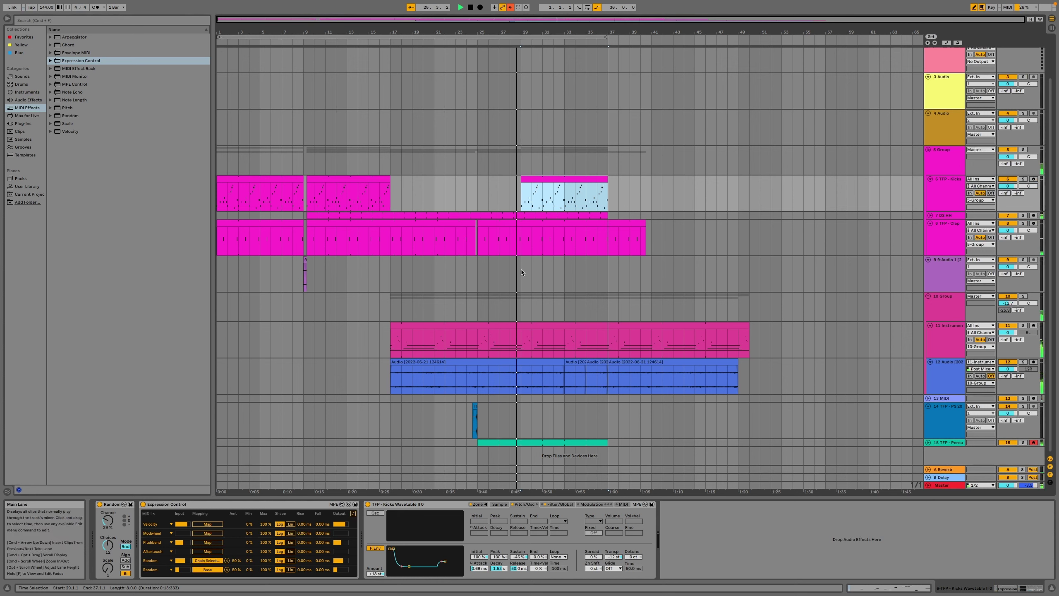
key("space")
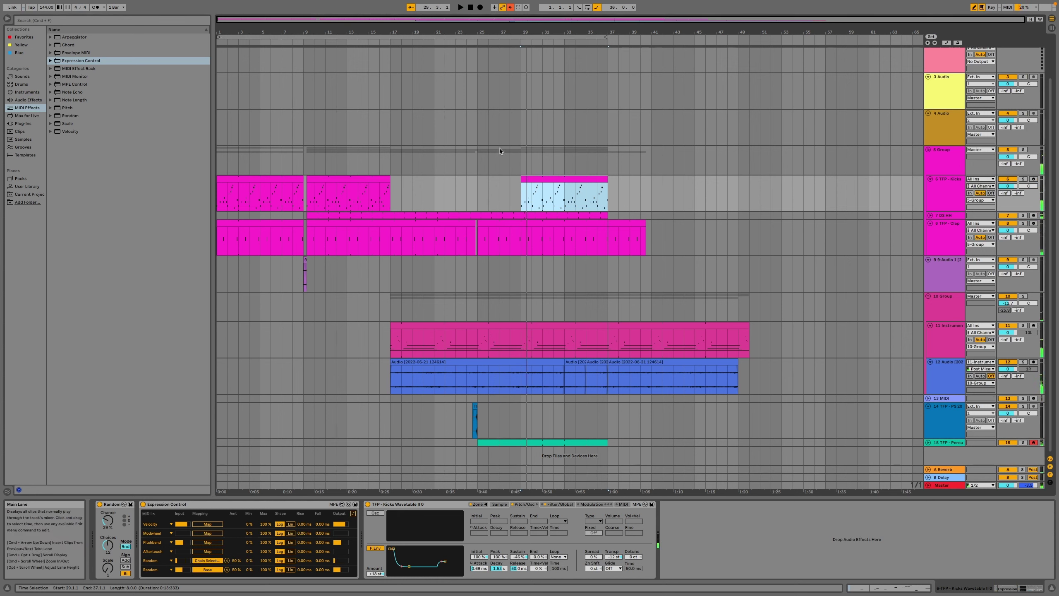
scroll(511, 181, "up", 5)
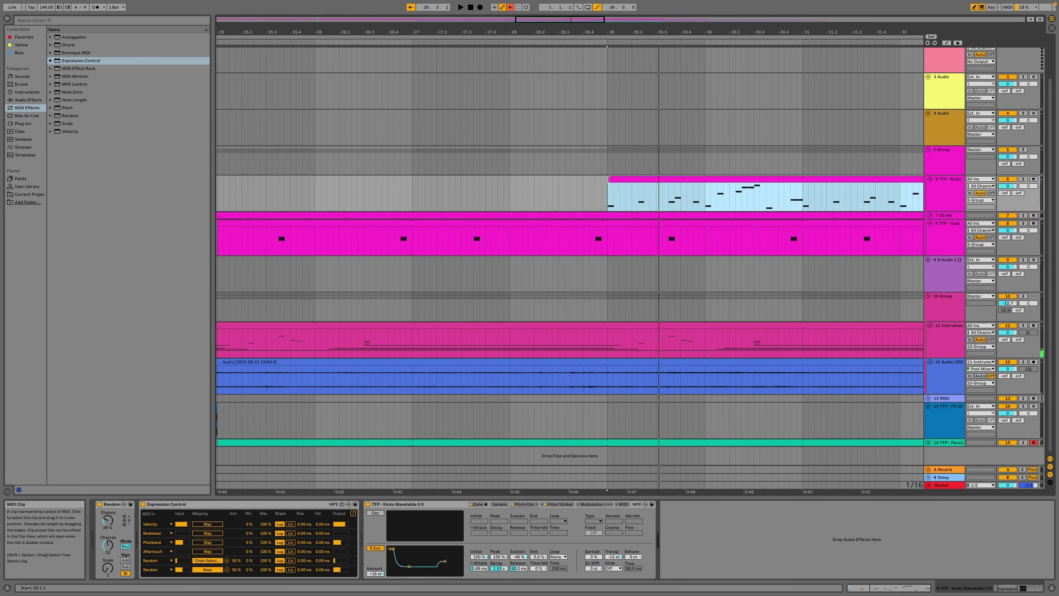
left_click(617, 179)
left_click_drag(617, 179, 632, 179)
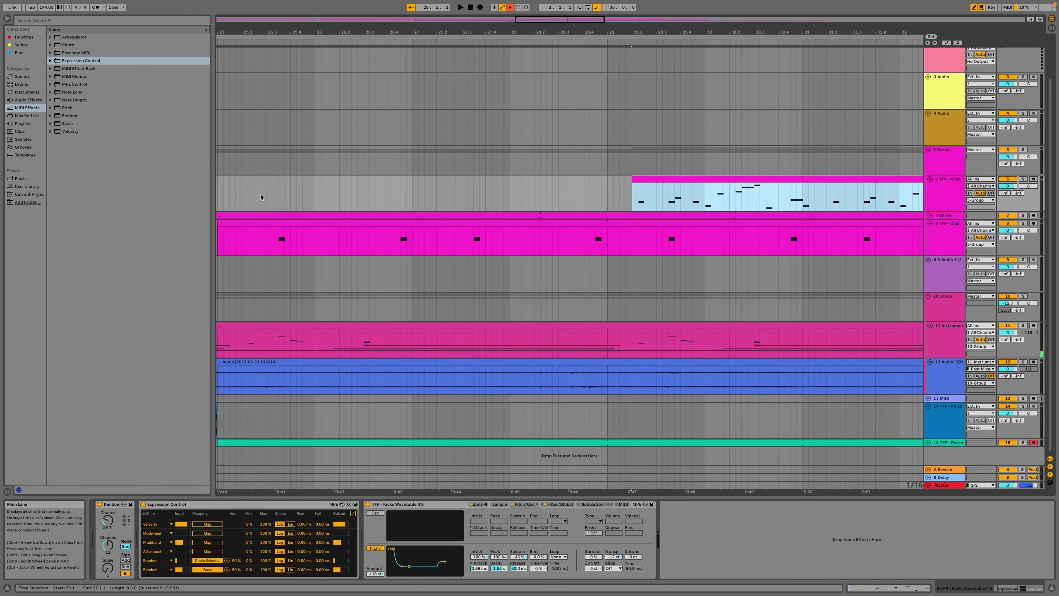
Load the TFP - Kick DIY 1.adg preset from the User Library onto a new MIDI track below the percussion track.
left_click(26, 186)
scroll(111, 376, "down", 6)
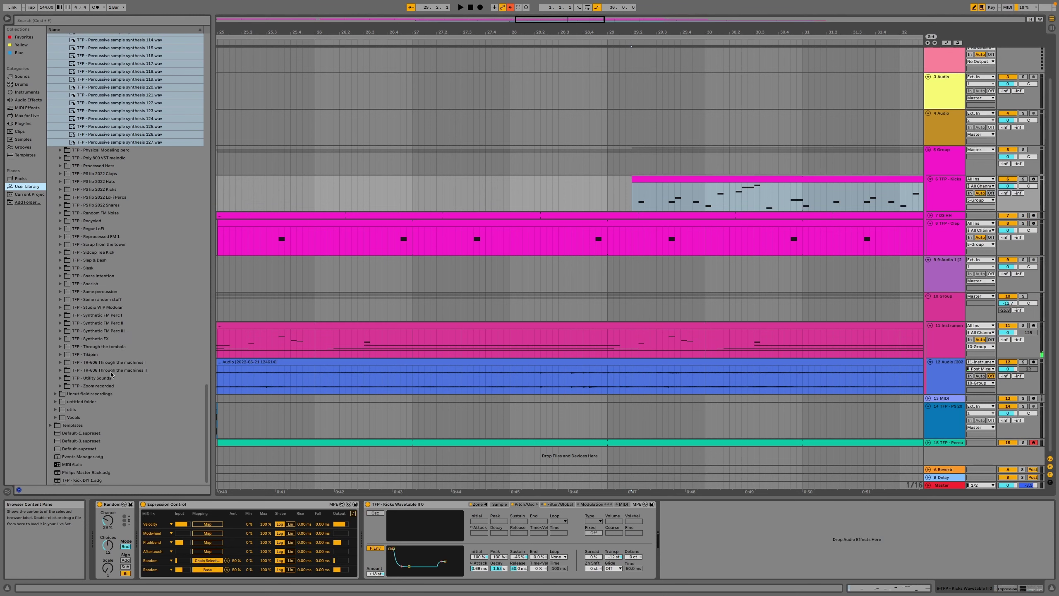
left_click(69, 480)
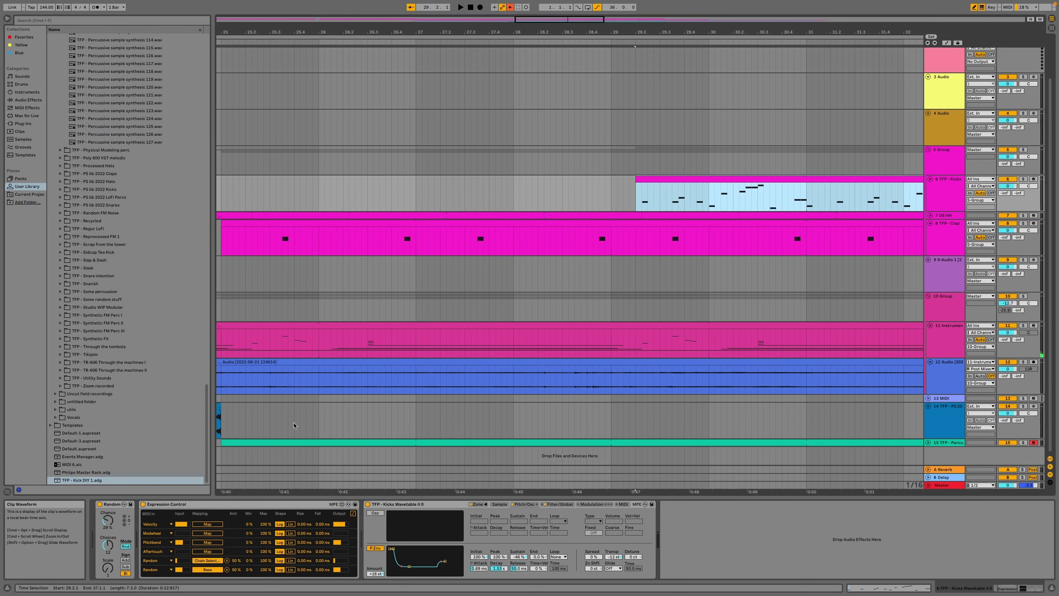
left_click_drag(77, 483, 475, 493)
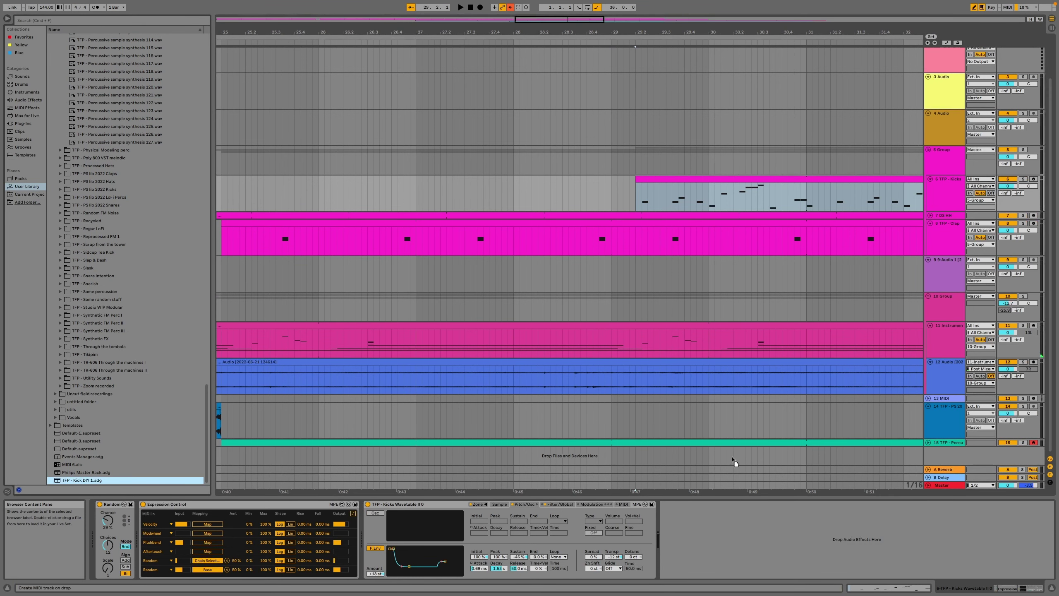
left_click_drag(987, 452, 987, 451)
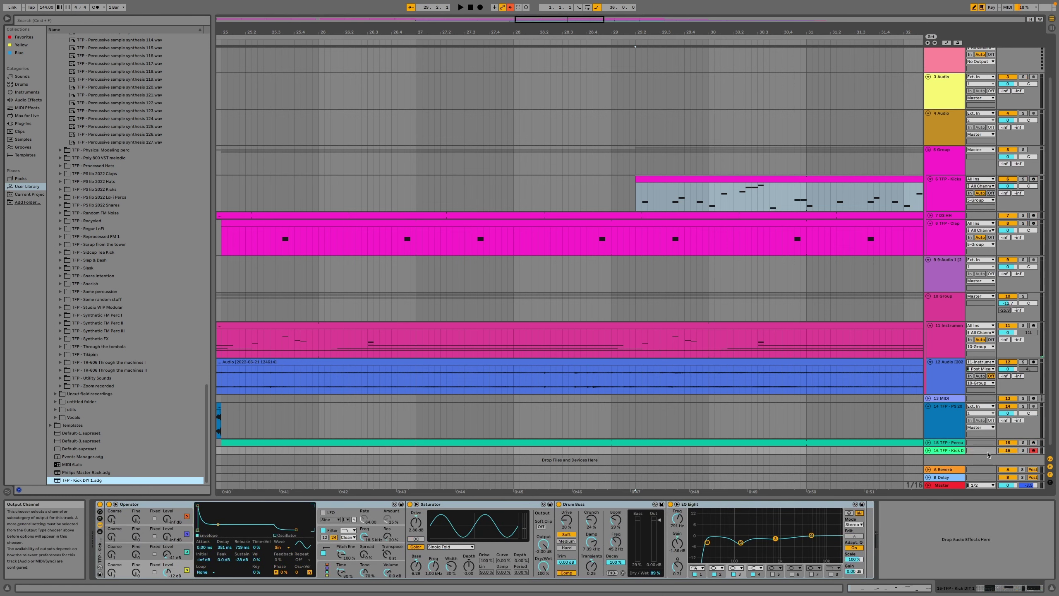
Create a one-beat MIDI clip at 29.1.1 on the Kick DIY track with a 1/16 C3 note at its start.
left_click(613, 455)
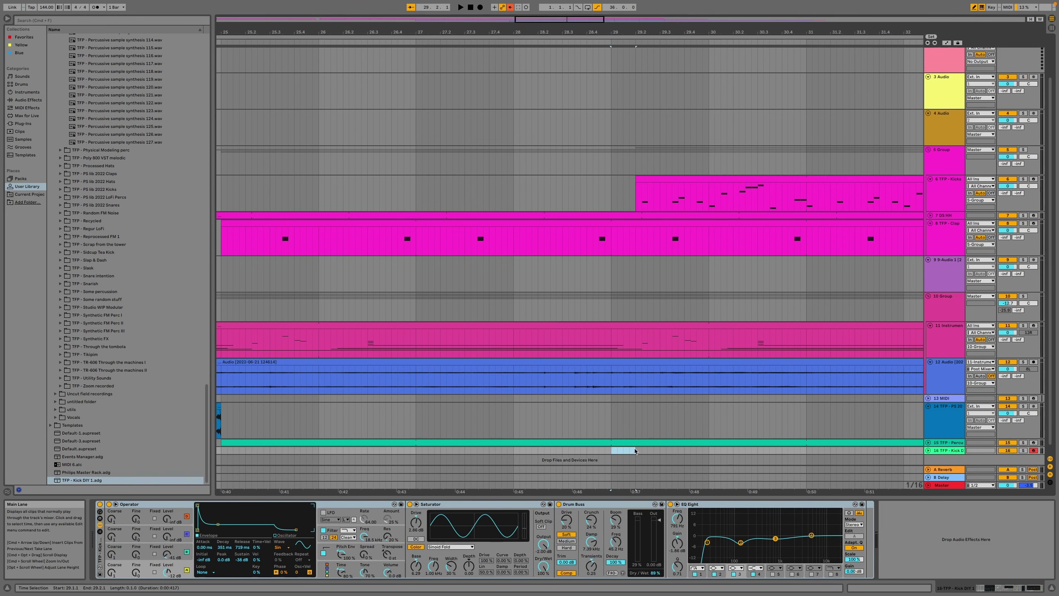
key("super+shift+m")
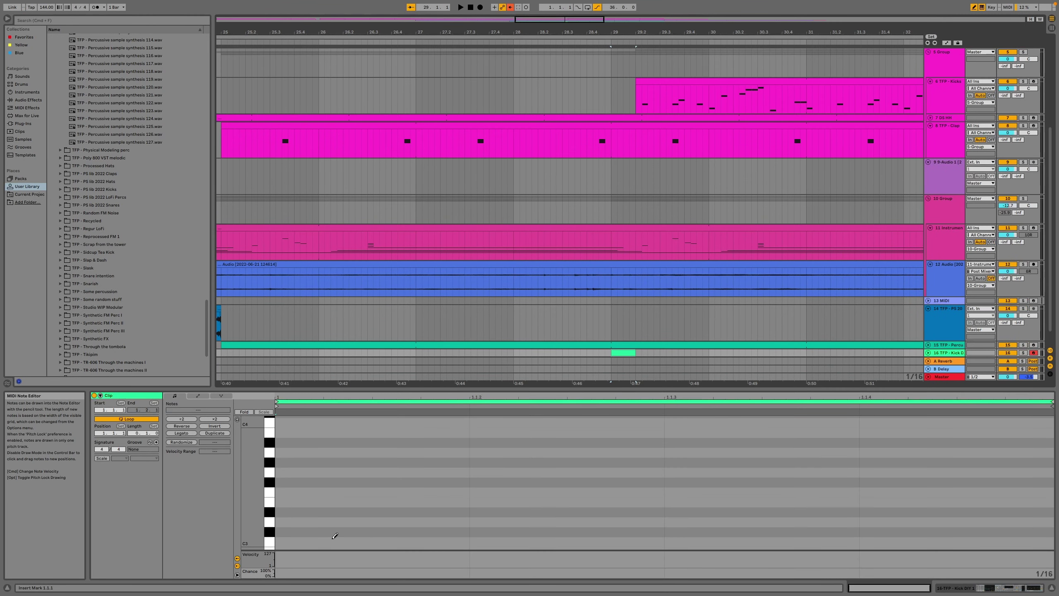
left_click(300, 538)
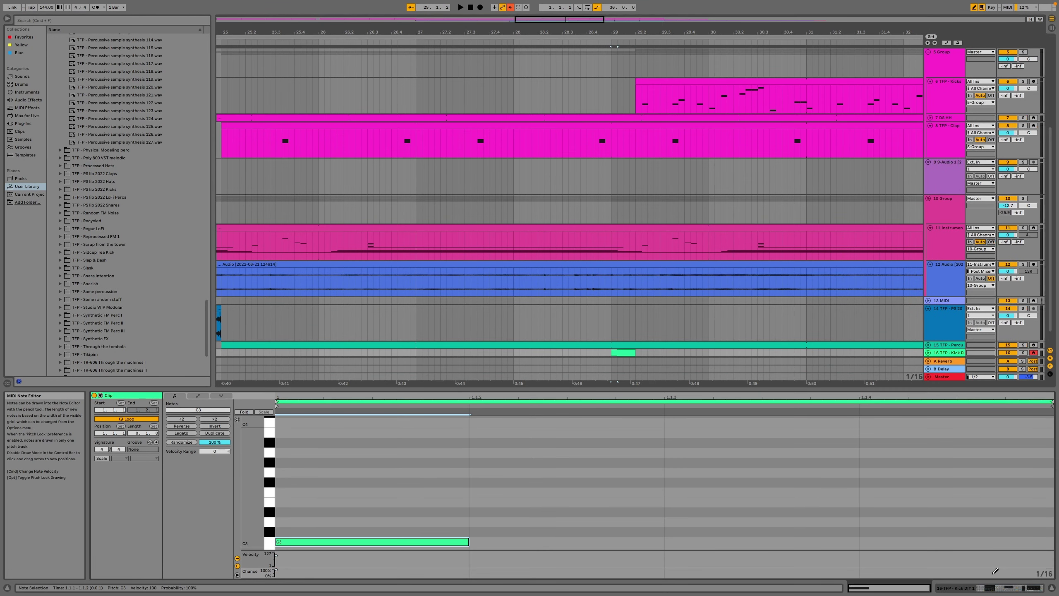
key("shift+Tab")
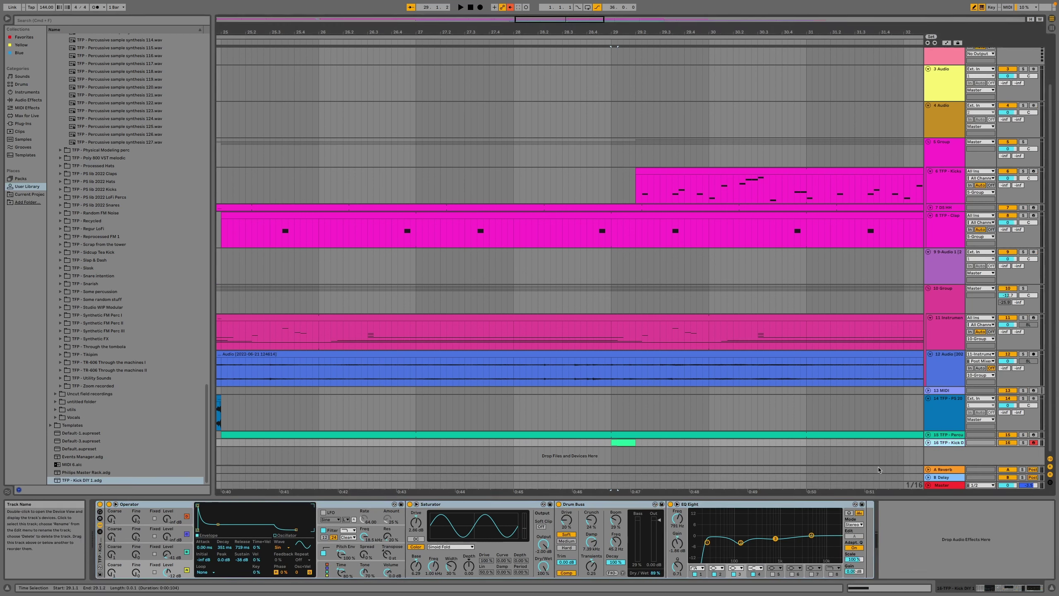
Adjust the end of Operator's pitch envelope and lower Operator's output volume on the Kick DIY track.
left_click(354, 556)
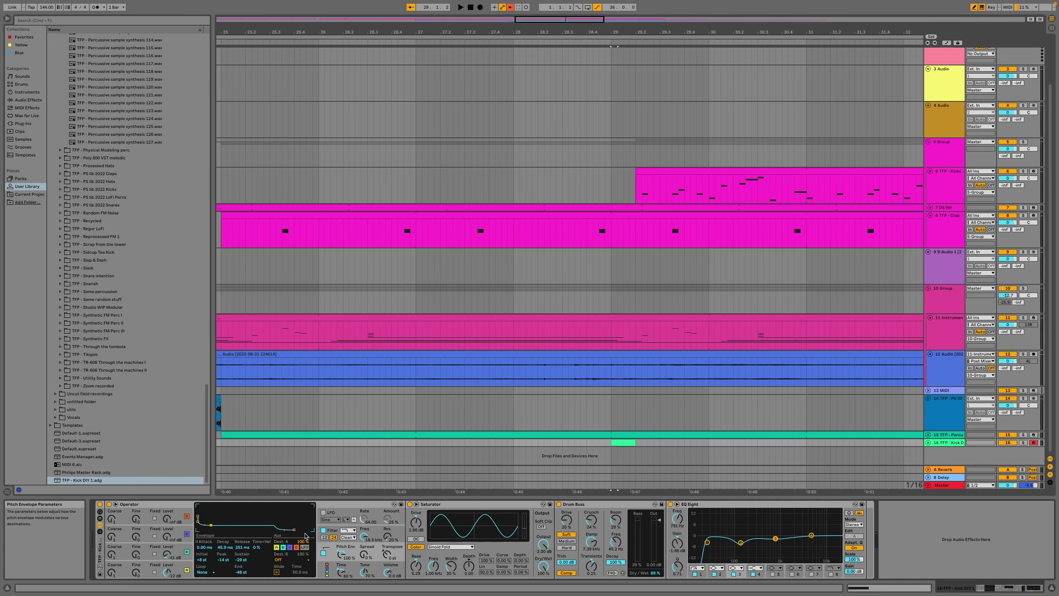
left_click_drag(294, 530, 297, 530)
left_click_drag(379, 566, 380, 574)
Expand the Kick DIY track and lower its volume against the playing arrangement.
key("space")
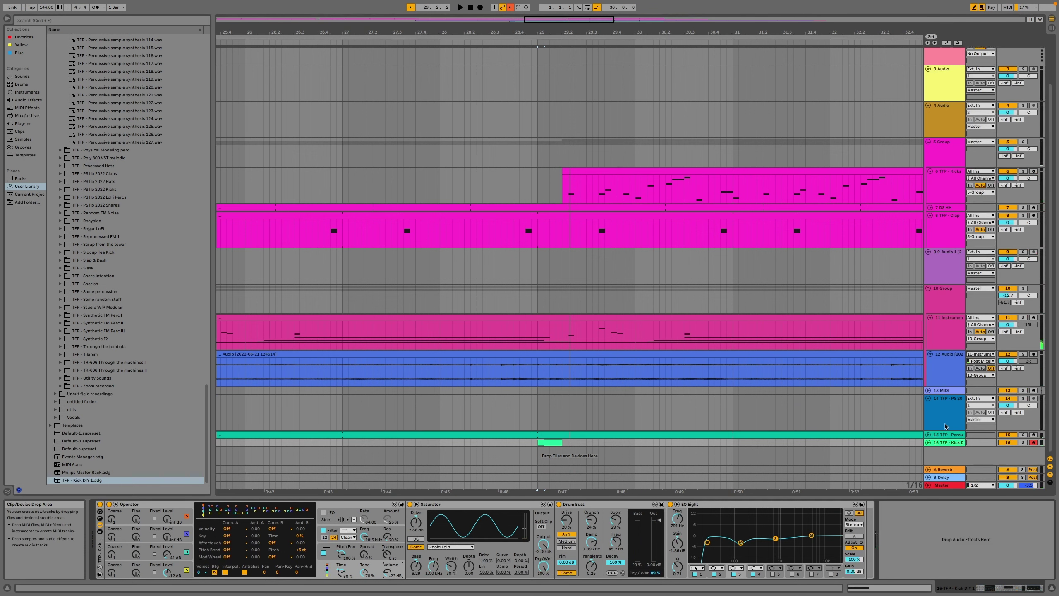
left_click(929, 444)
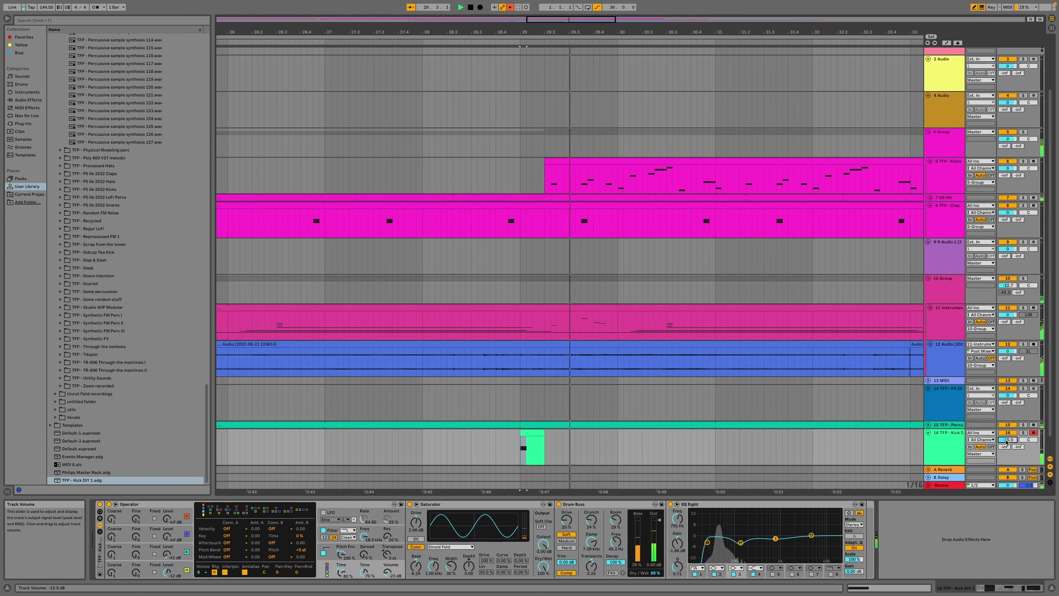
left_click_drag(1008, 444, 1007, 441)
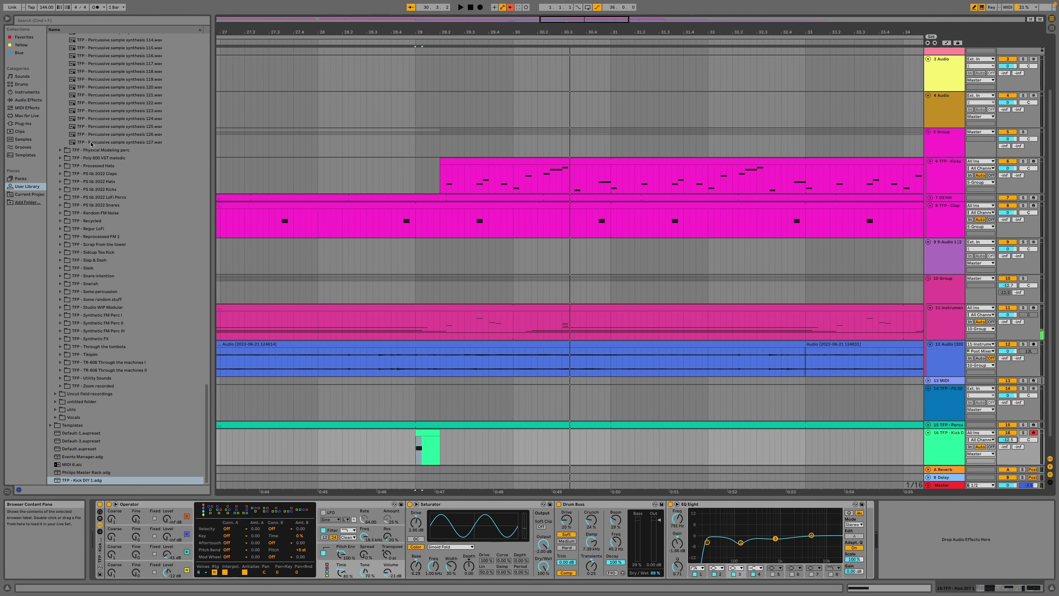
Audition the percussive samples, place TFP - Percussive sample synthesis 96.wav on a new audio track below Kick DIY, and reverse it.
left_click(92, 127)
left_click(96, 110)
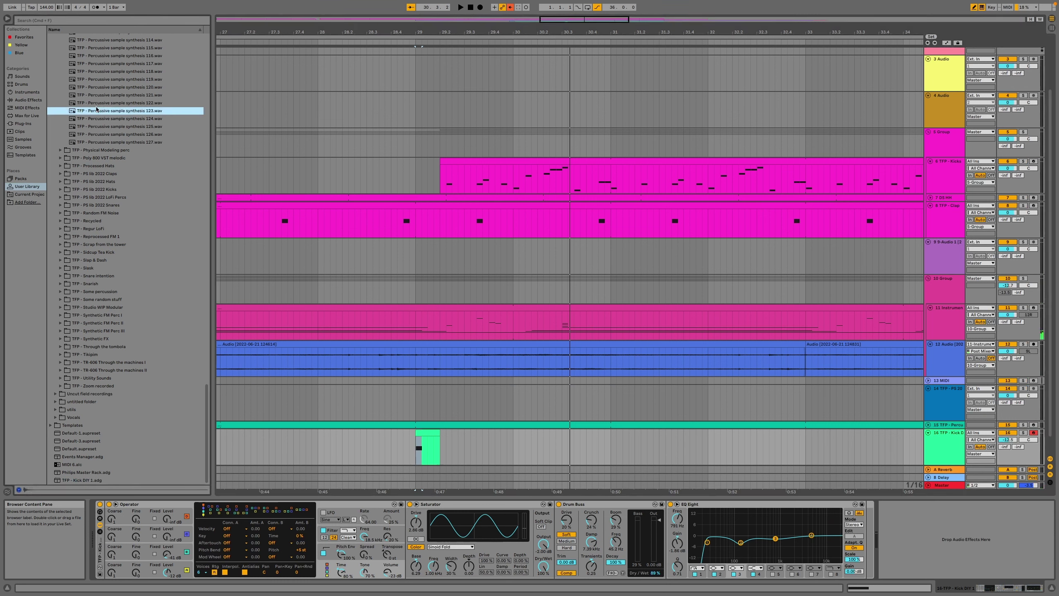
left_click(110, 83)
left_click(115, 64)
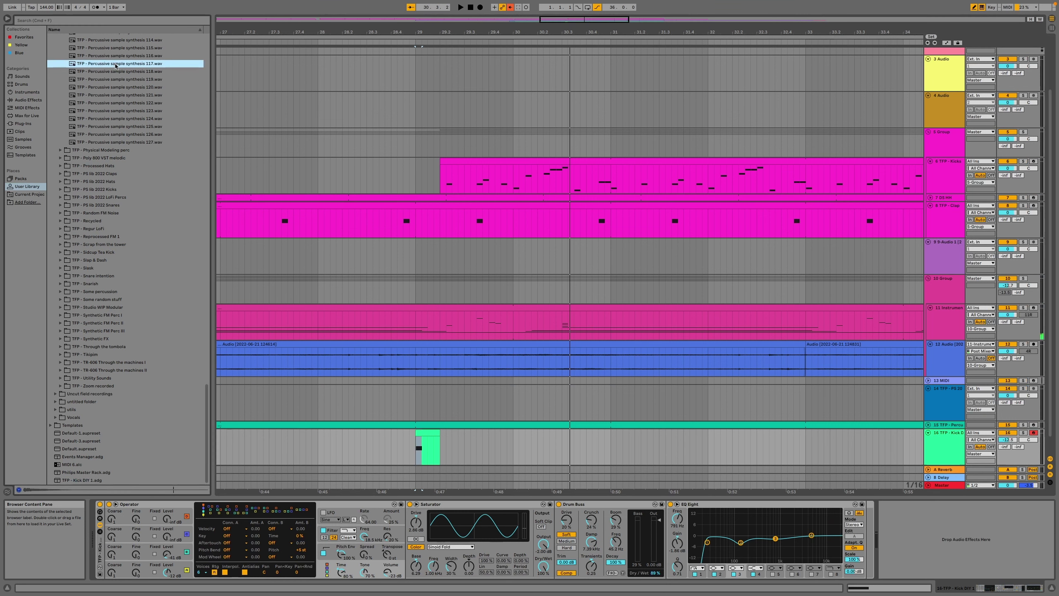
scroll(129, 83, "up", 5)
left_click(145, 104)
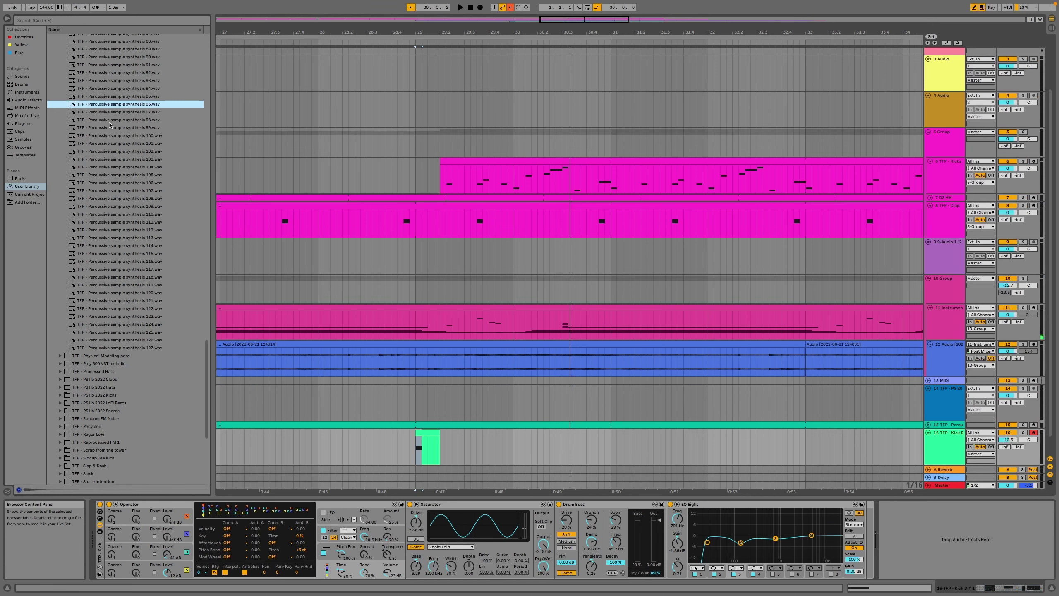
mouse_move(105, 107)
left_mouse_down()
mouse_move(253, 348)
mouse_move(396, 484)
mouse_move(397, 444)
left_mouse_up()
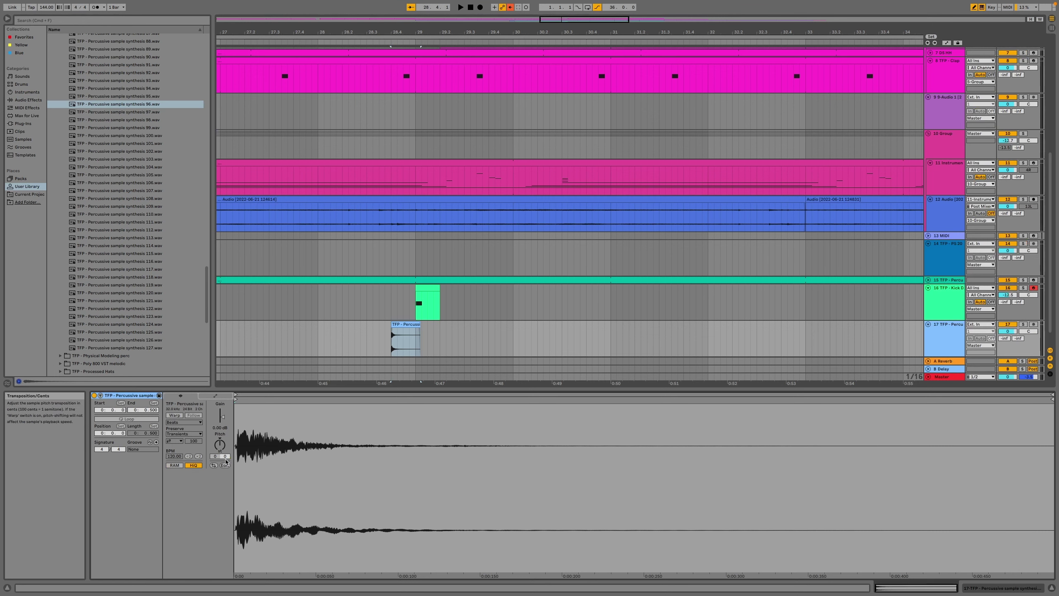
left_click(214, 464)
Shift the reversed sample 96 clip earlier, trim its end to the kick at 29.1.1, and preview it.
scroll(409, 332, "up", 5)
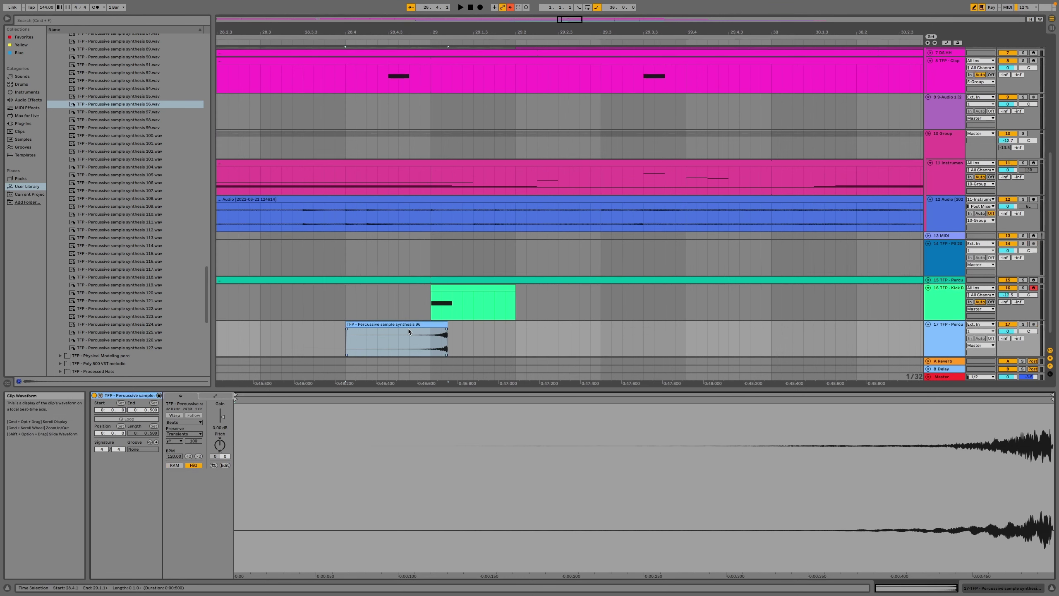
left_click(420, 330)
key("Left")
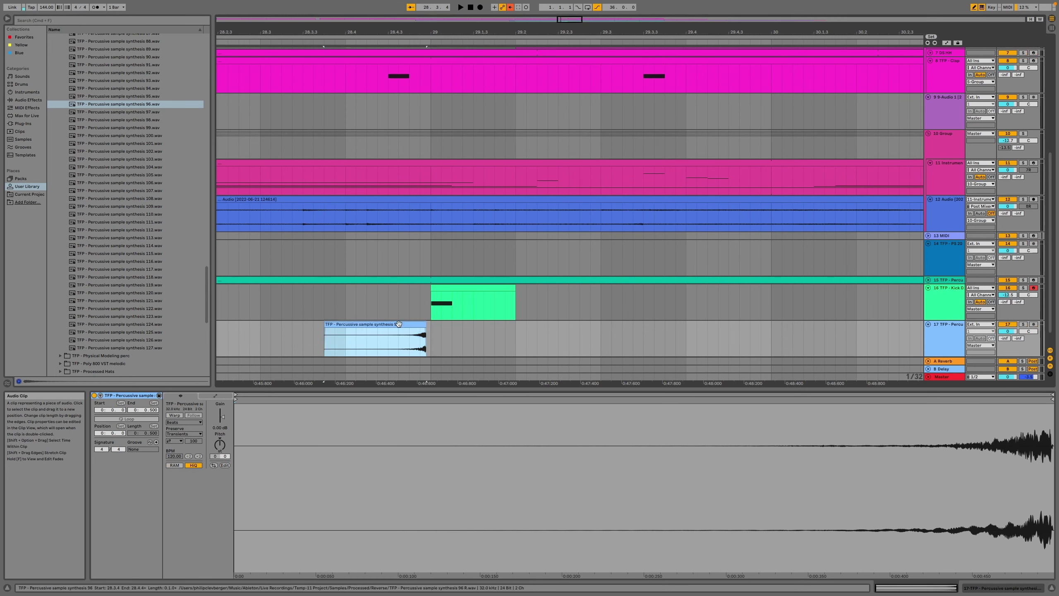
scroll(407, 334, "up", 3)
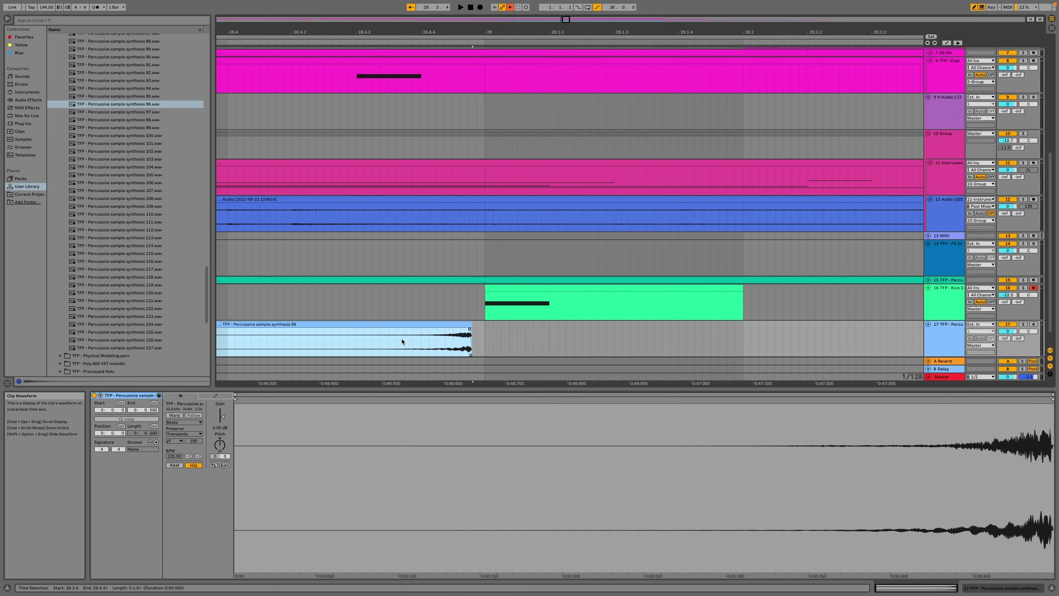
left_click_drag(431, 325, 446, 326)
key("space")
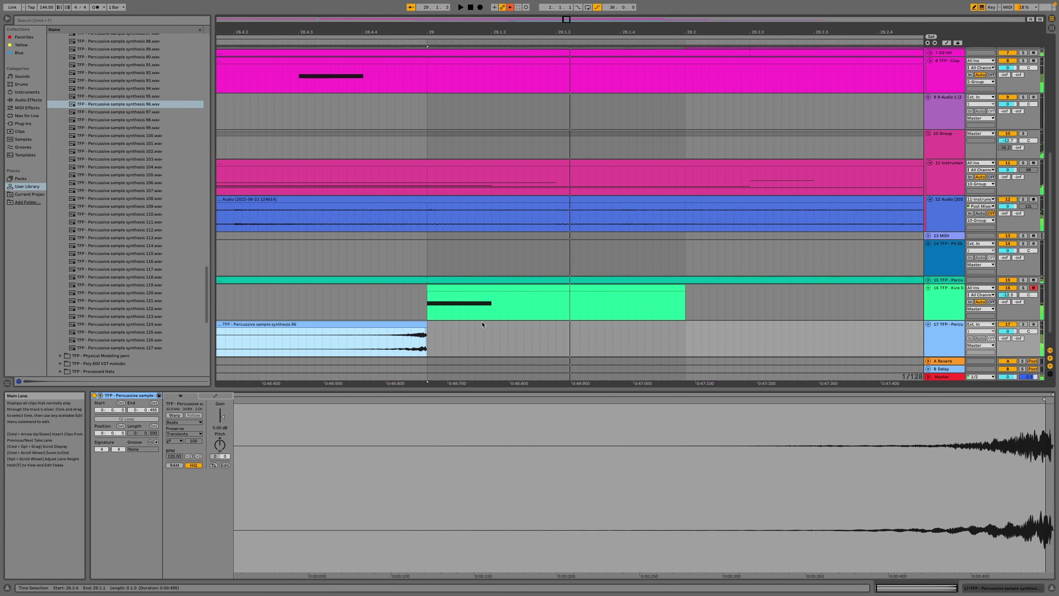
Enable warping on the reversed sample 96 clip and raise its gain to 4.75 dB.
left_click(174, 415)
mouse_move(220, 441)
left_mouse_down()
mouse_move(223, 415)
mouse_move(220, 452)
mouse_move(221, 440)
left_mouse_up()
key("space")
Place TFP - Percussive sample synthesis 113.wav on the new percussive audio track near the kick and reverse it.
left_click(124, 238)
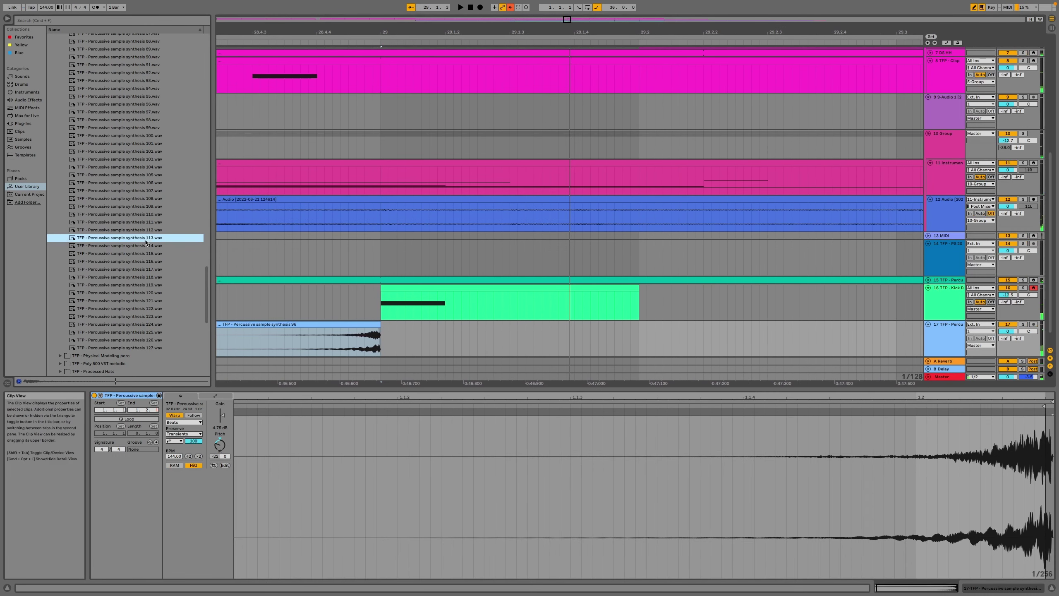
left_click_drag(144, 241, 292, 329)
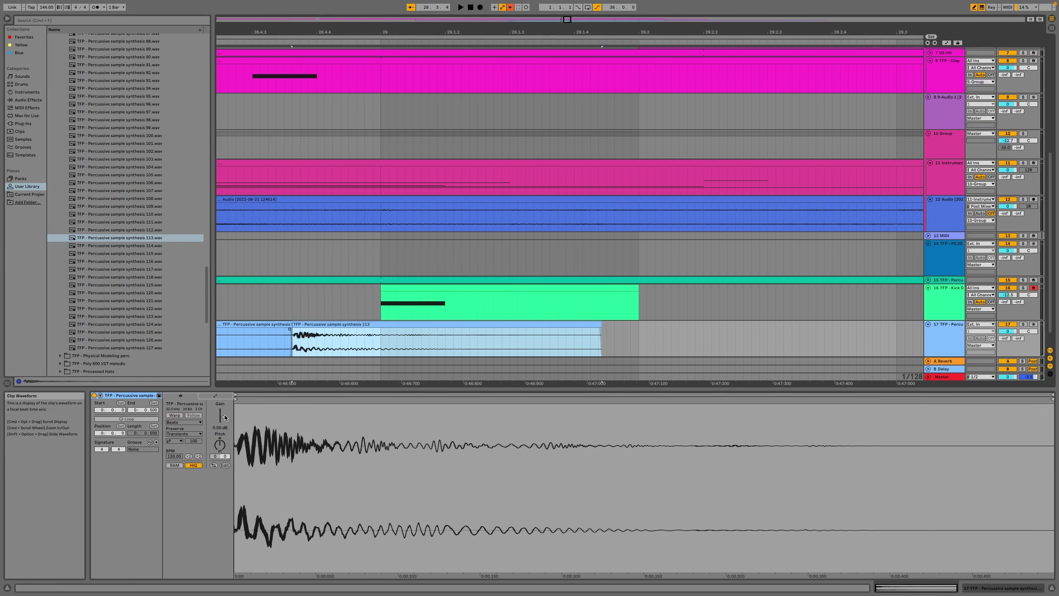
left_click(213, 465)
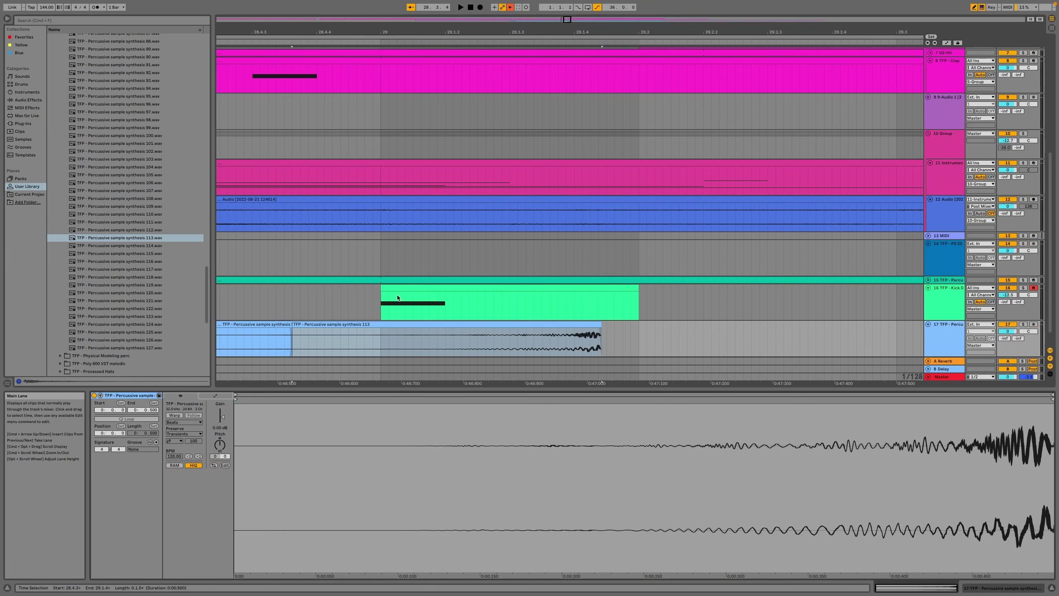
Move the reversed sample 113 clip ahead of the kick, trim its end to 29.1.1, and preview the transition.
scroll(417, 305, "left", 5)
scroll(494, 315, "down", 2)
left_click(485, 313)
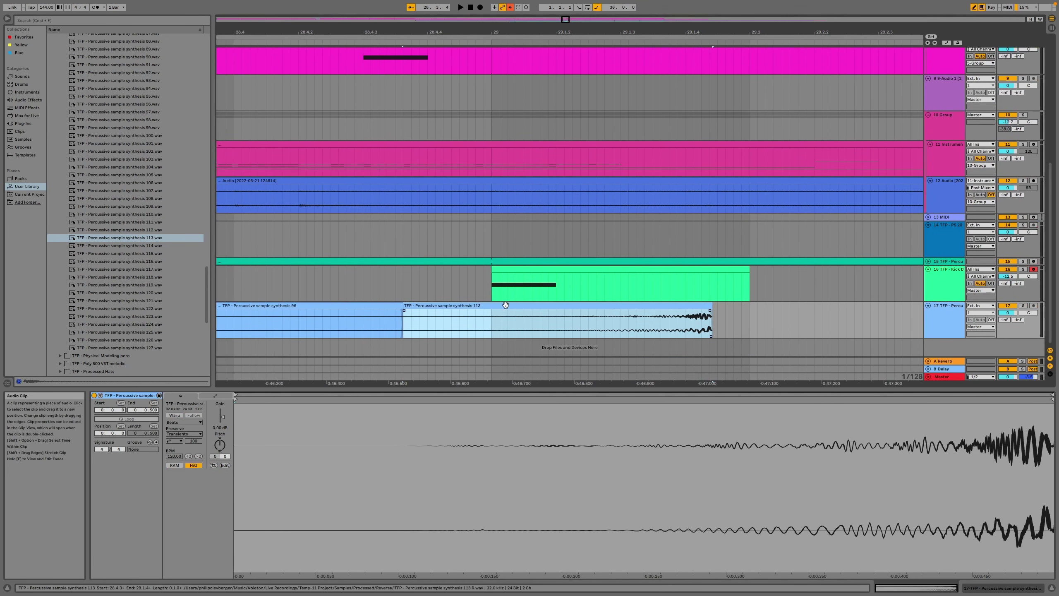
left_click_drag(506, 305, 451, 306)
scroll(521, 312, "left", 4)
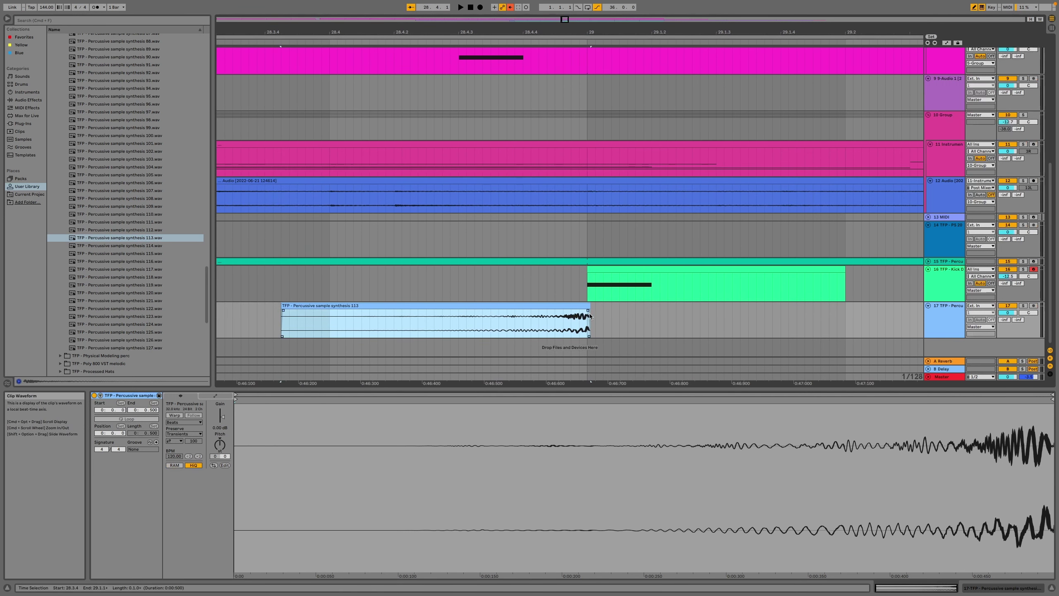
left_click_drag(576, 307, 569, 307)
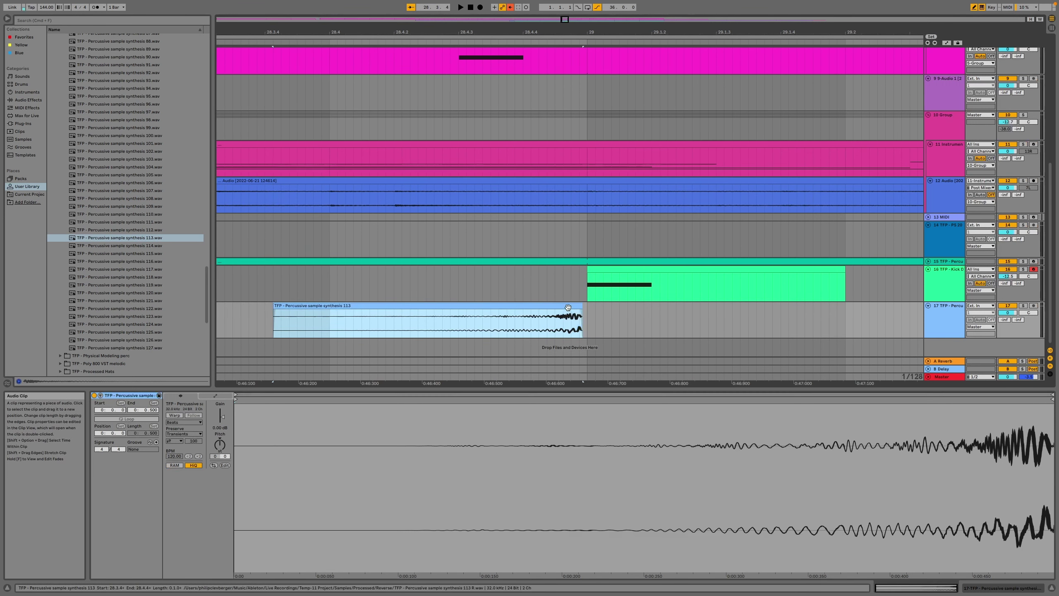
scroll(614, 329, "up", 5)
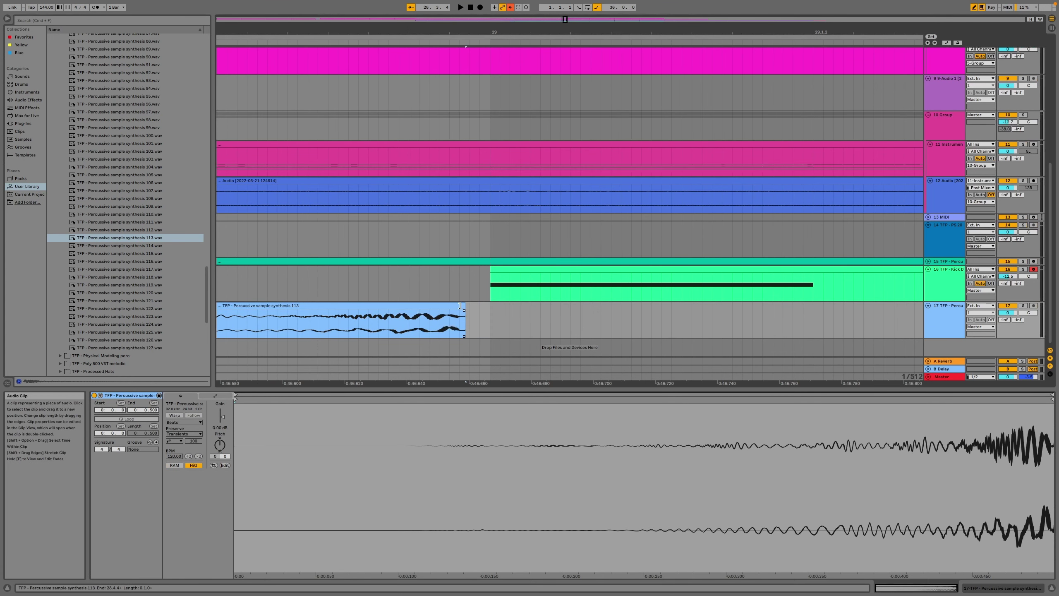
left_click(461, 305)
left_click_drag(449, 305, 478, 304)
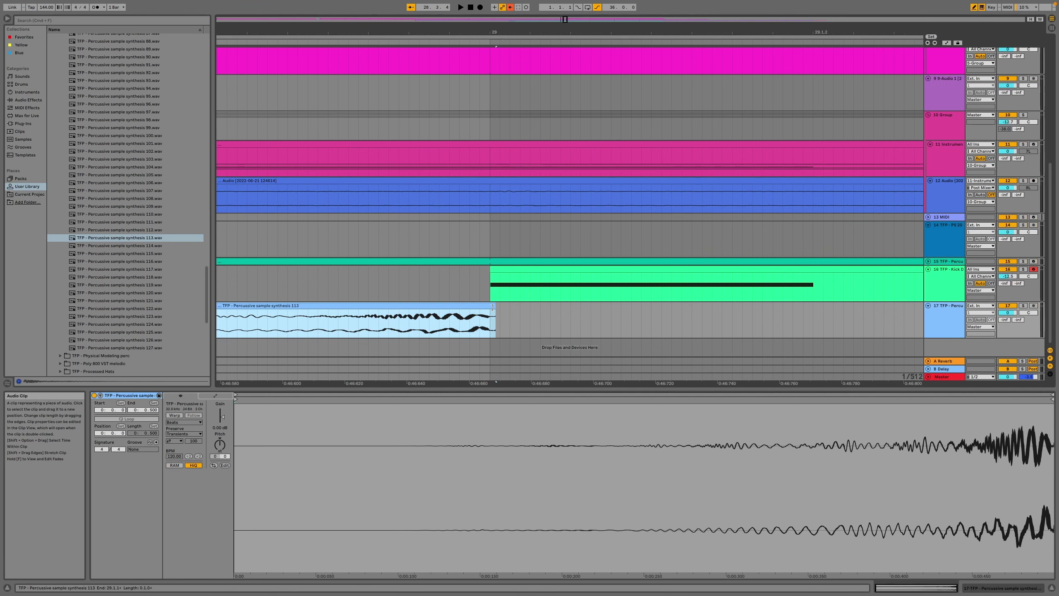
key("space")
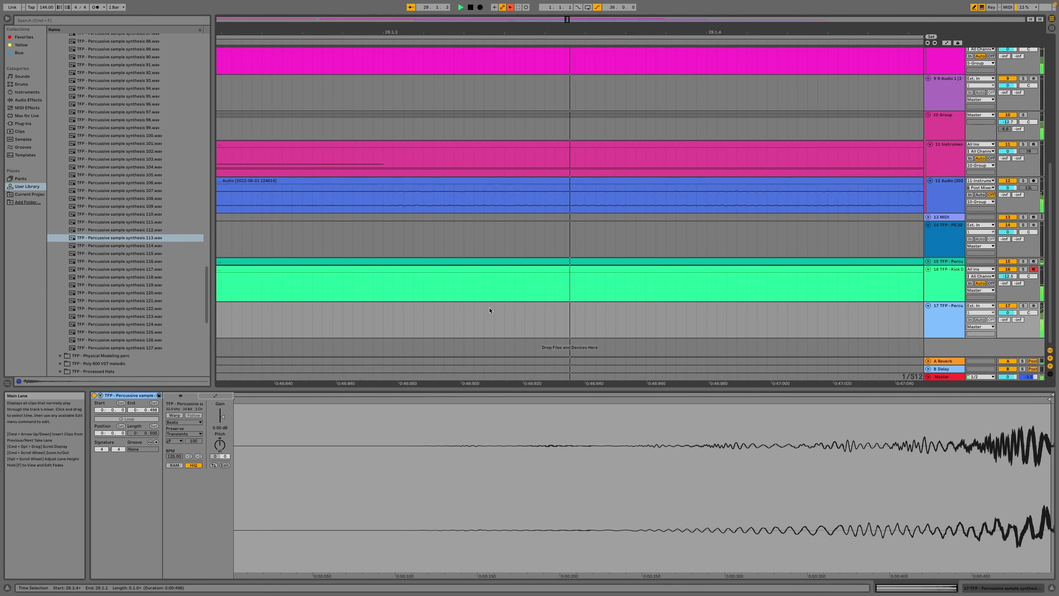
key("space")
Transpose the reversed sample 113 clip down and reposition the lengthened clip so that it ends at 29.1.1.
scroll(475, 288, "down", 5)
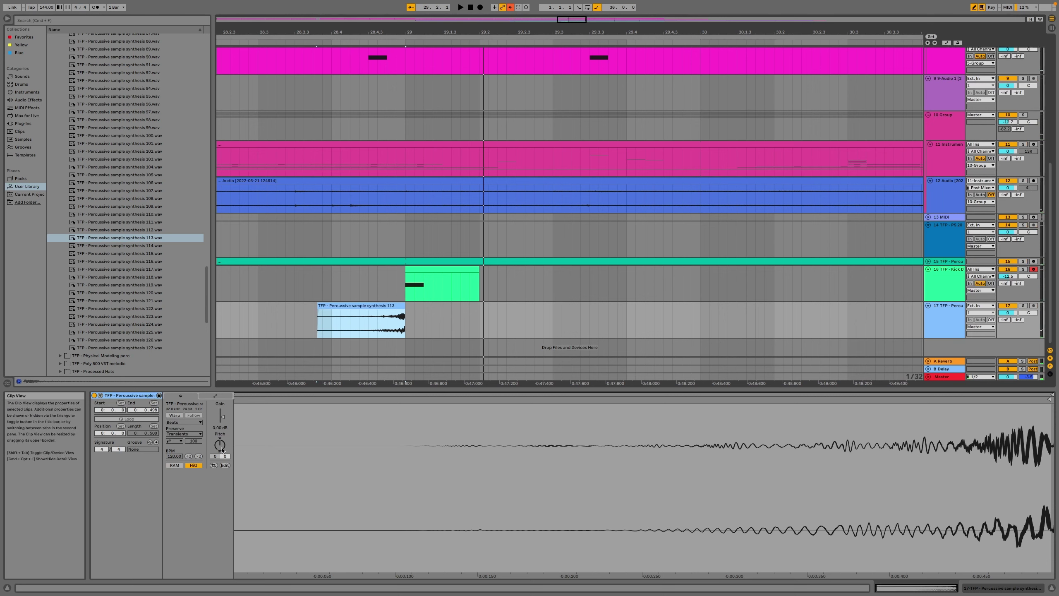
left_click_drag(220, 444, 220, 472)
left_click(550, 488)
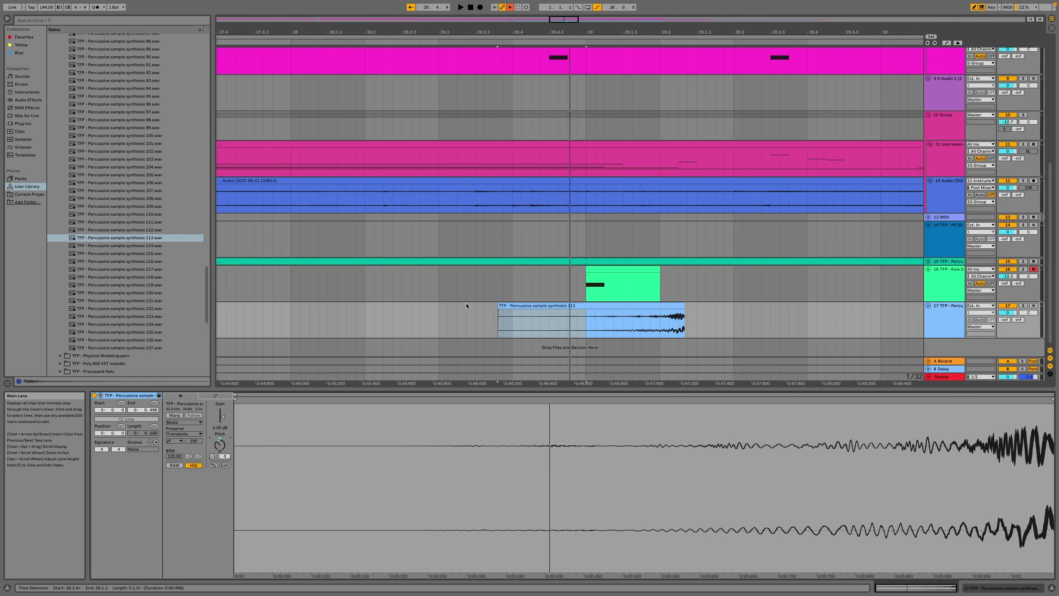
left_click_drag(541, 309, 458, 315)
scroll(579, 295, "up", 3)
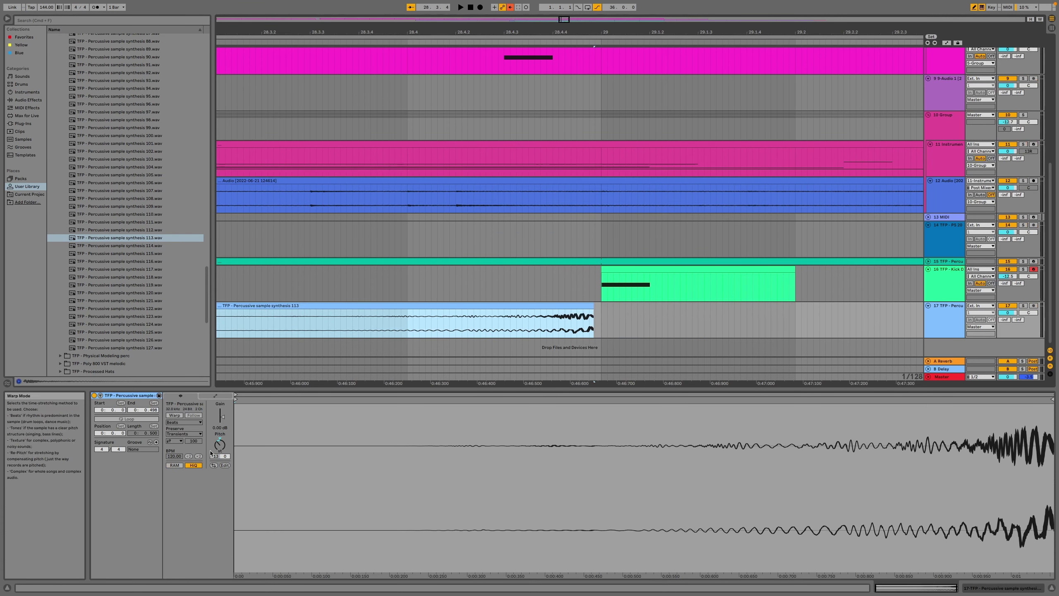
left_click_drag(571, 305, 579, 305)
Lower the reversed clip's gain to about -4.15 dB and add an Auto Filter to its track as a high-pass at 140 Hz.
key("space")
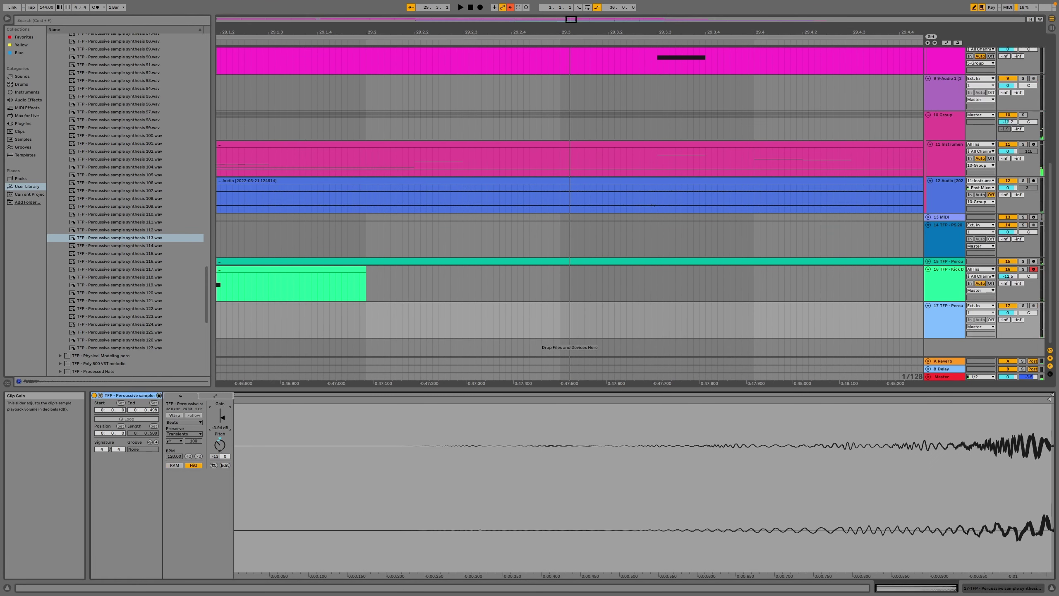
left_click_drag(223, 417, 223, 421)
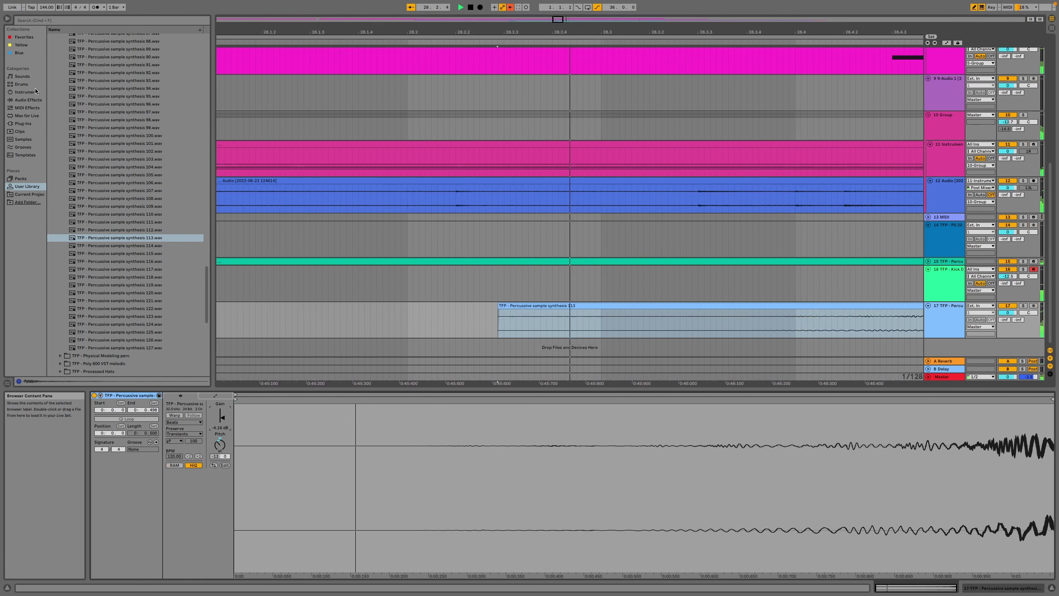
left_click(28, 99)
double_click(78, 68)
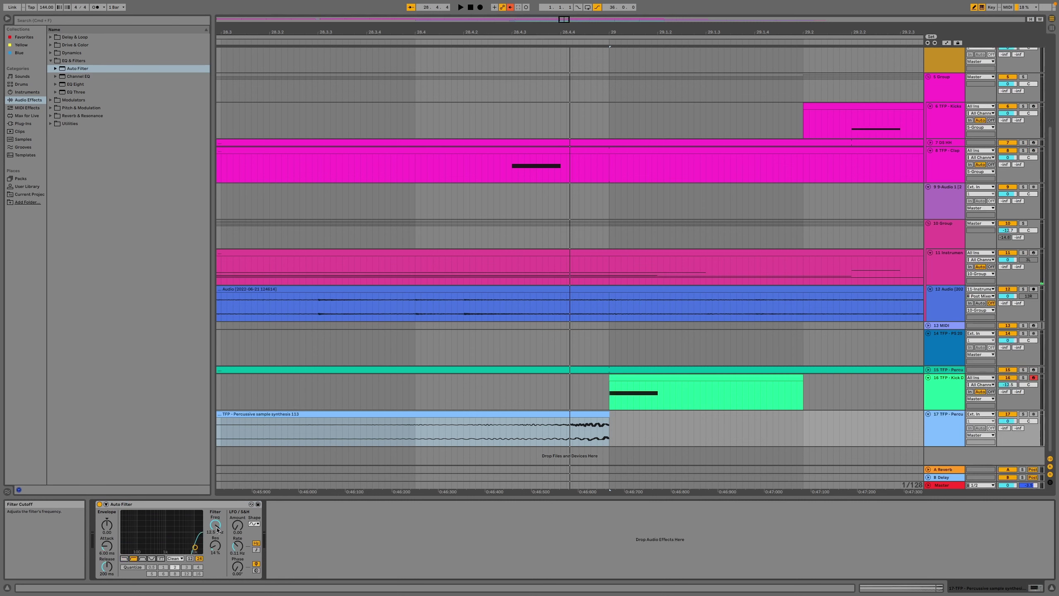
left_click_drag(215, 524, 216, 527)
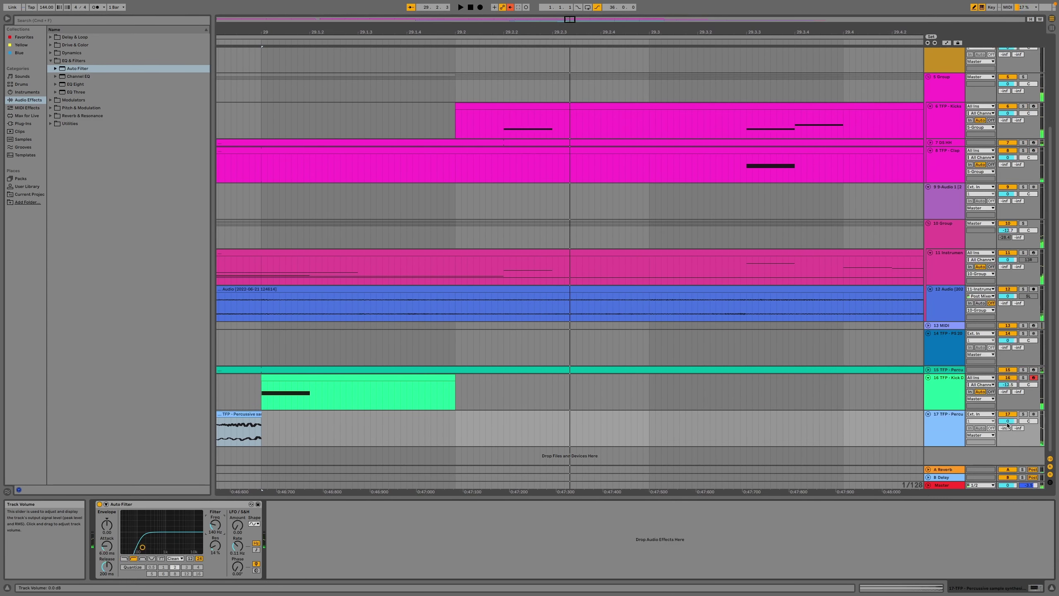
Lower the volume of the reversed percussion track and play the transition into bar 29.
left_click_drag(1008, 423, 1008, 438)
key("space")
key("space")
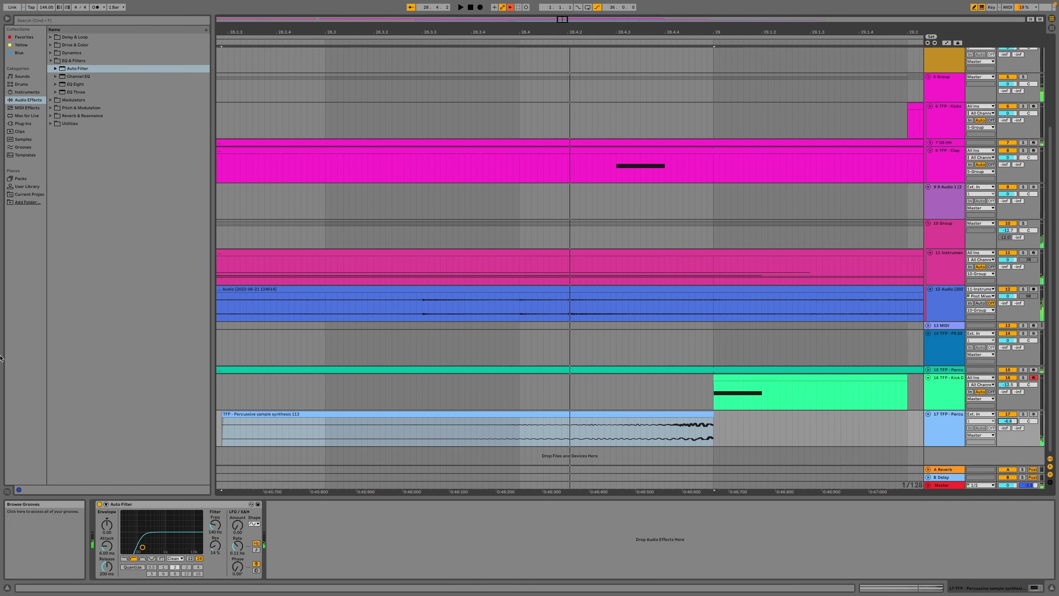
Switch the Auto Filter to a 12 dB band-pass with a frequency of about 461 Hz and 17% resonance.
left_click(142, 558)
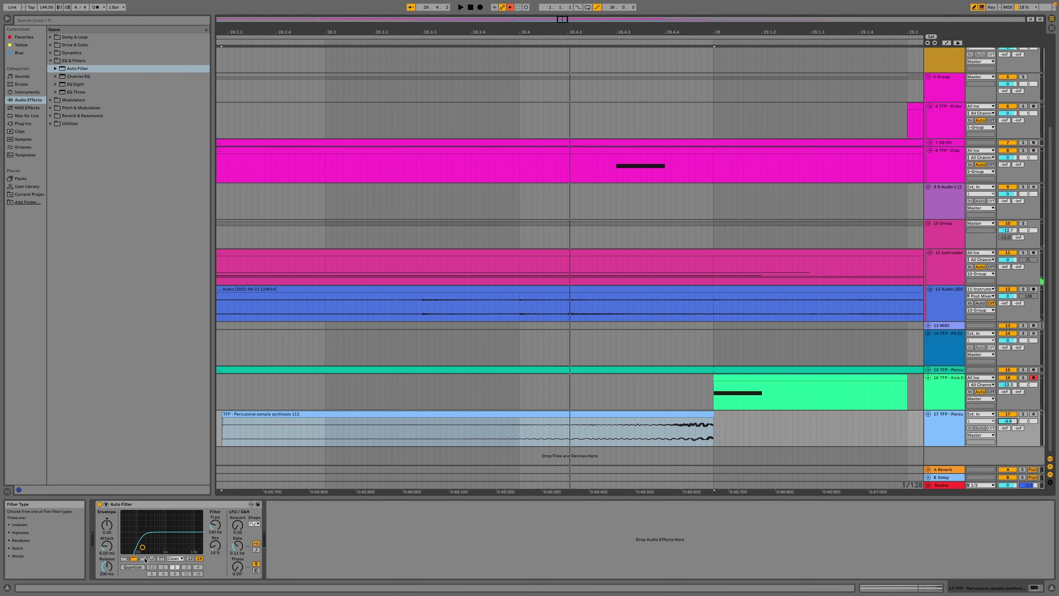
left_click(190, 558)
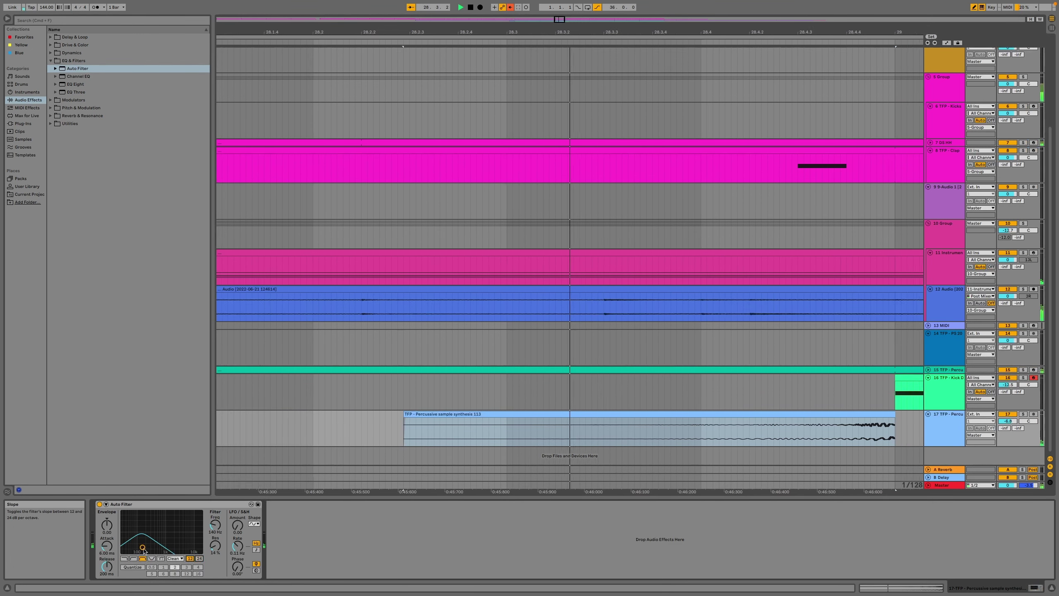
left_click_drag(144, 548, 158, 548)
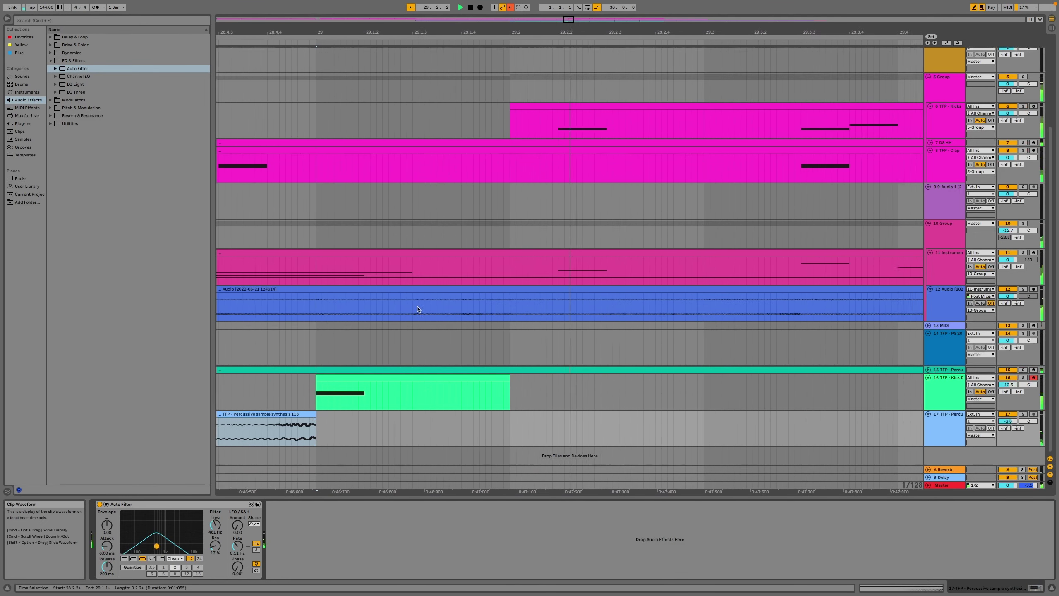
Show the full arrangement and play it from the beginning.
key("x")
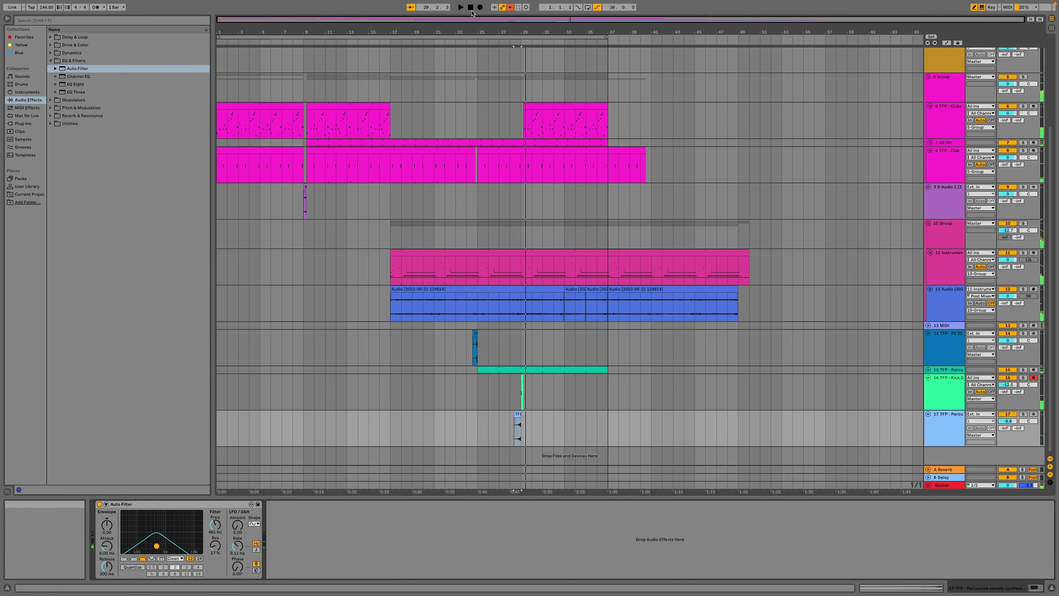
left_click(459, 8)
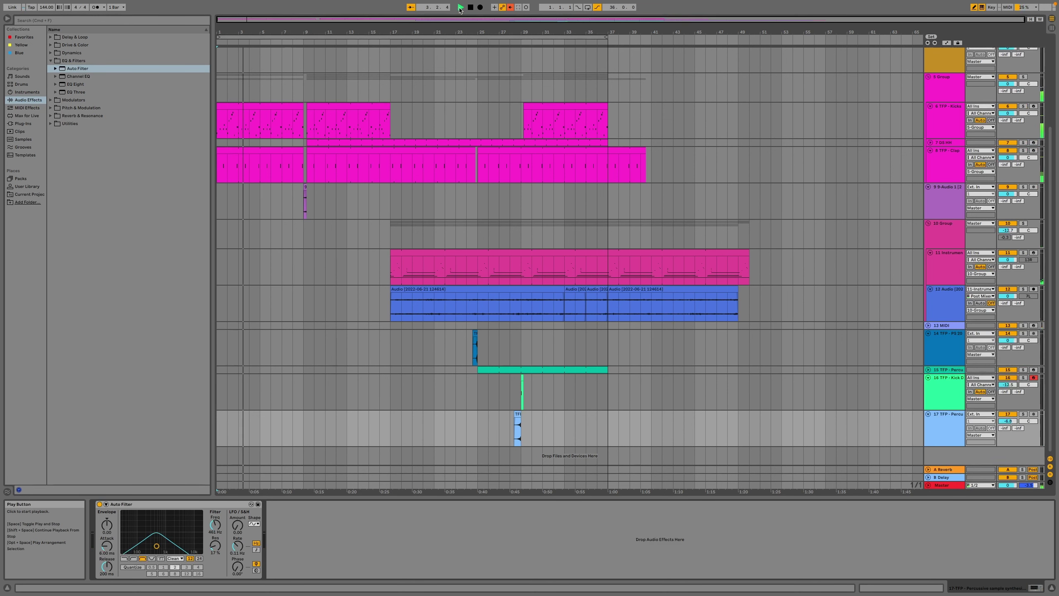
Find FabFilter Pro-Q 3 among the VST plug-ins and add it to the drum group's effect chain.
left_click(942, 91)
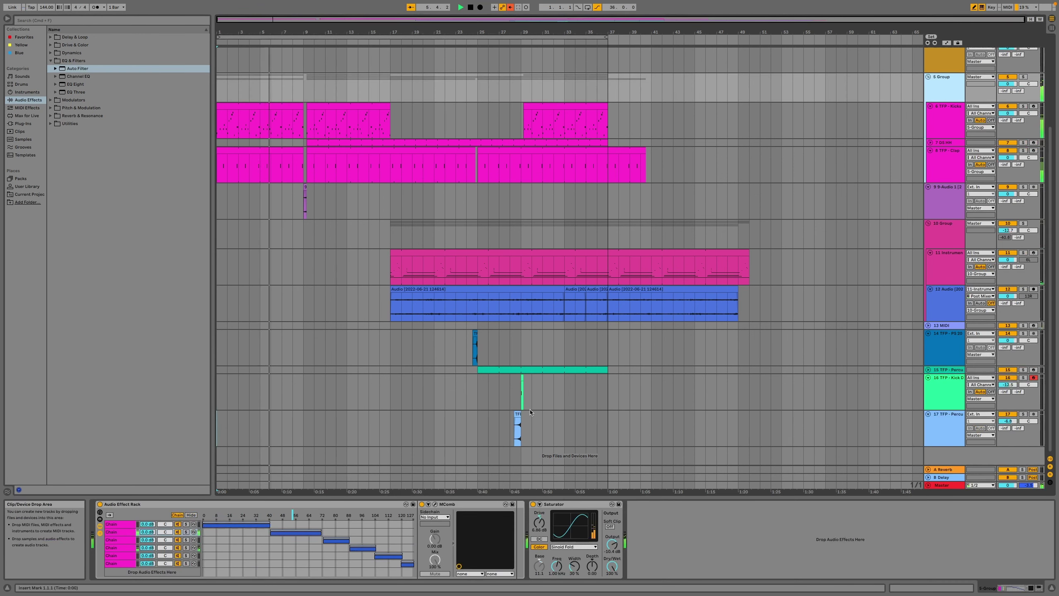
left_click(22, 116)
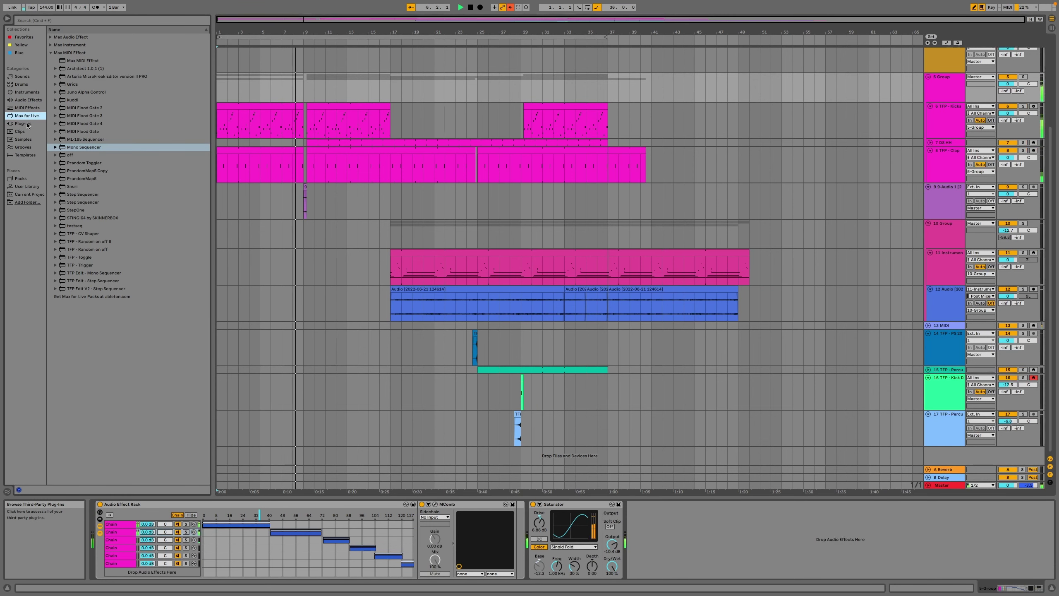
left_click(24, 123)
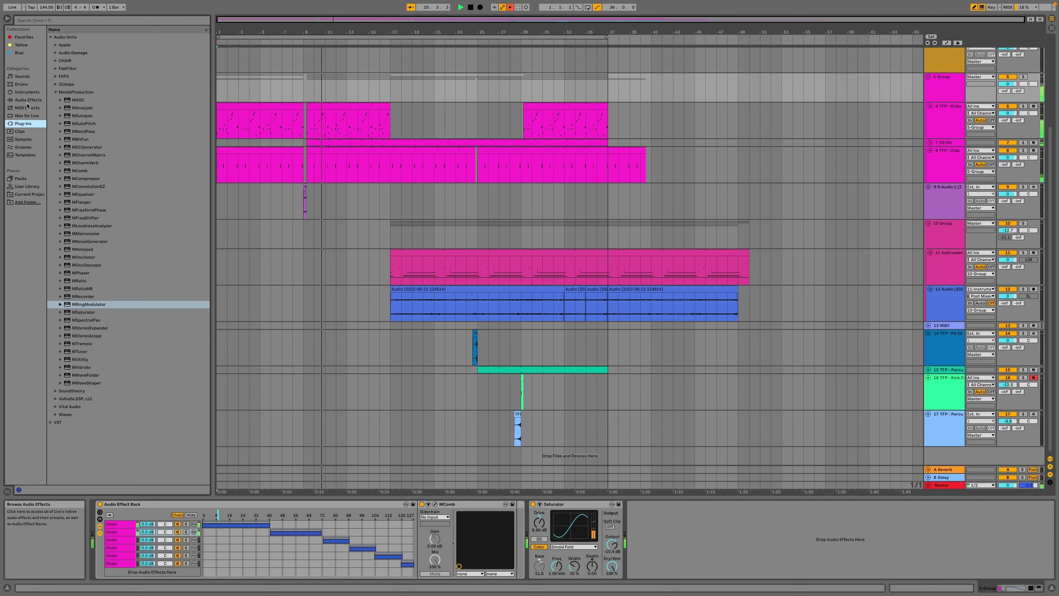
left_click(27, 100)
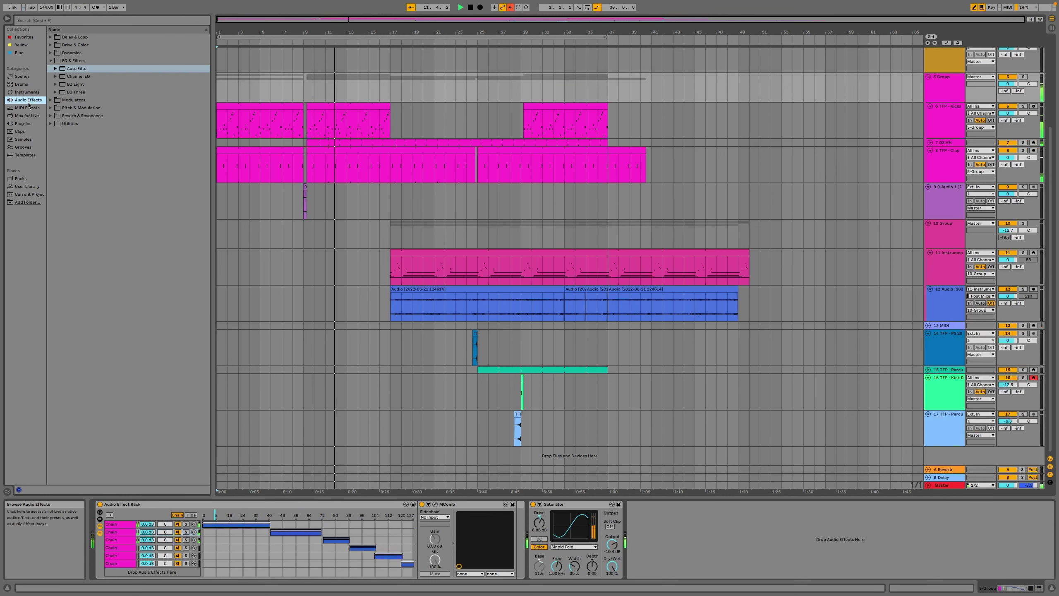
left_click(29, 105)
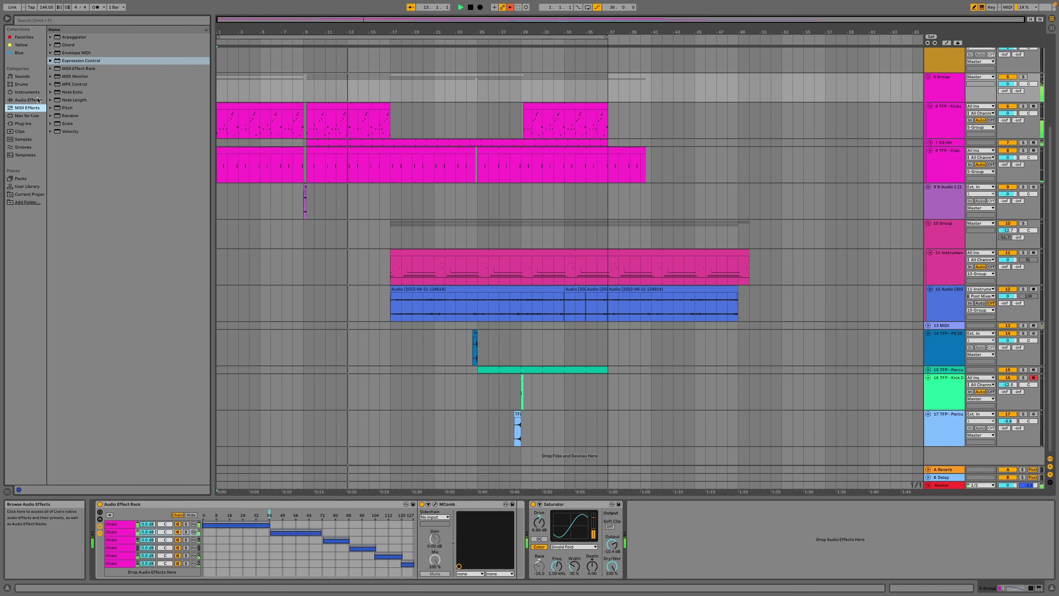
left_click(23, 124)
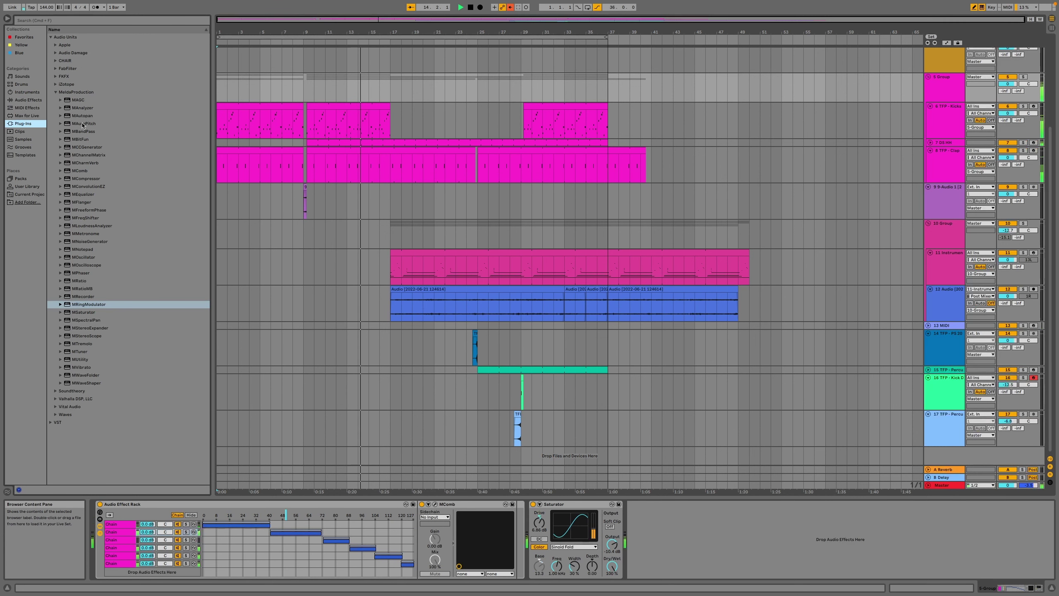
left_click(50, 423)
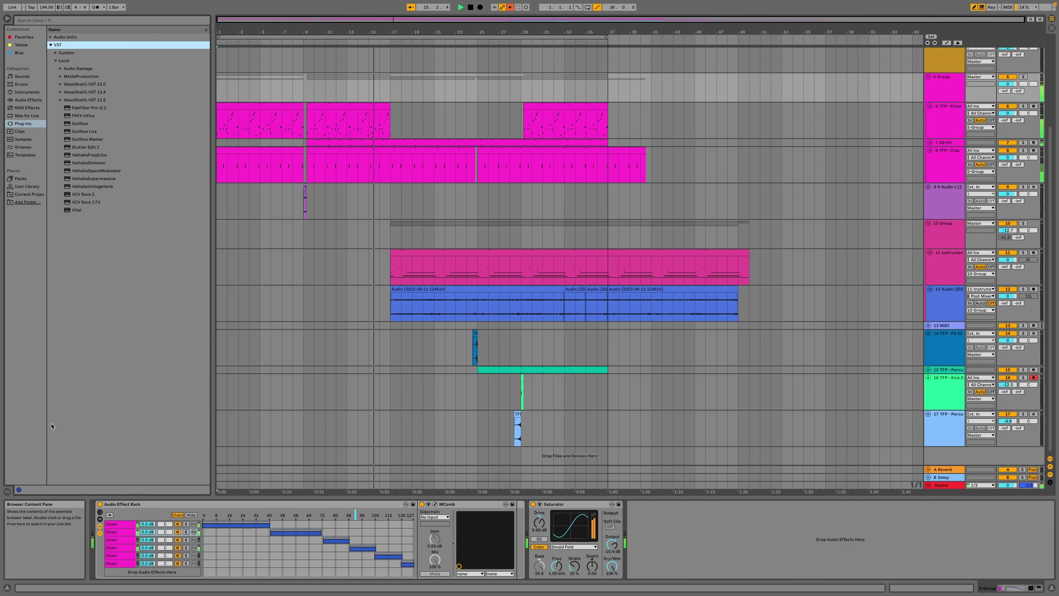
left_click(84, 108)
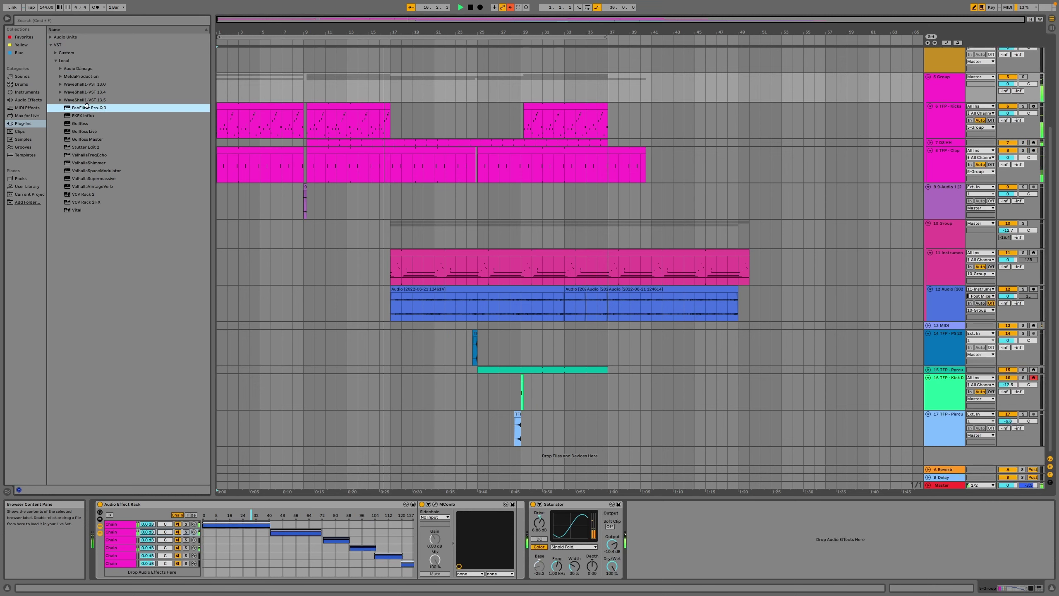
double_click(87, 106)
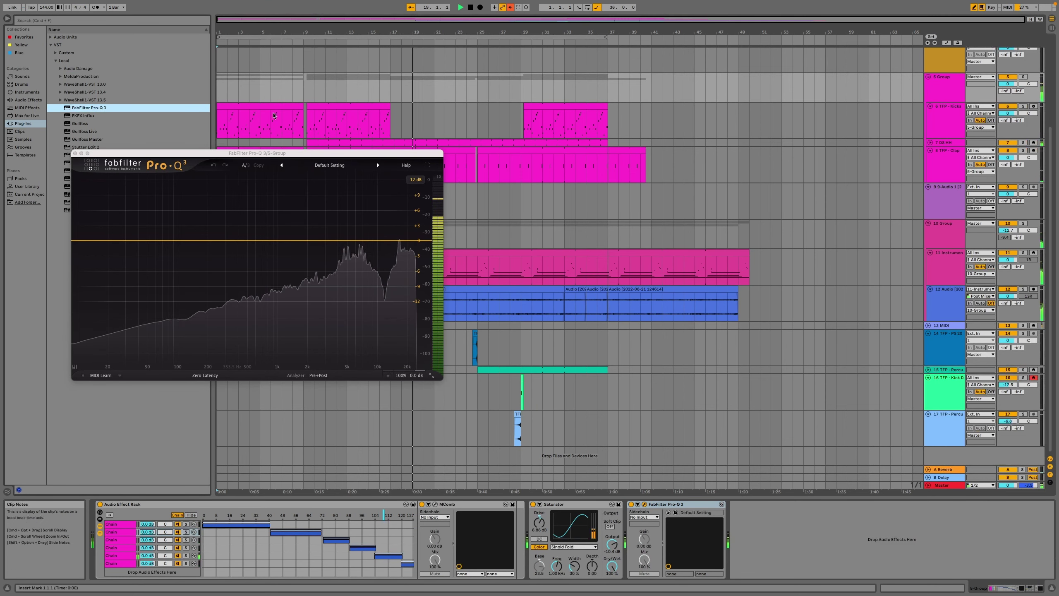
Replay from about bar 9 and EQ the drum group with a slight high-frequency bell cut and a low shelf of about -1.5 dB near 66 Hz.
left_click(311, 41)
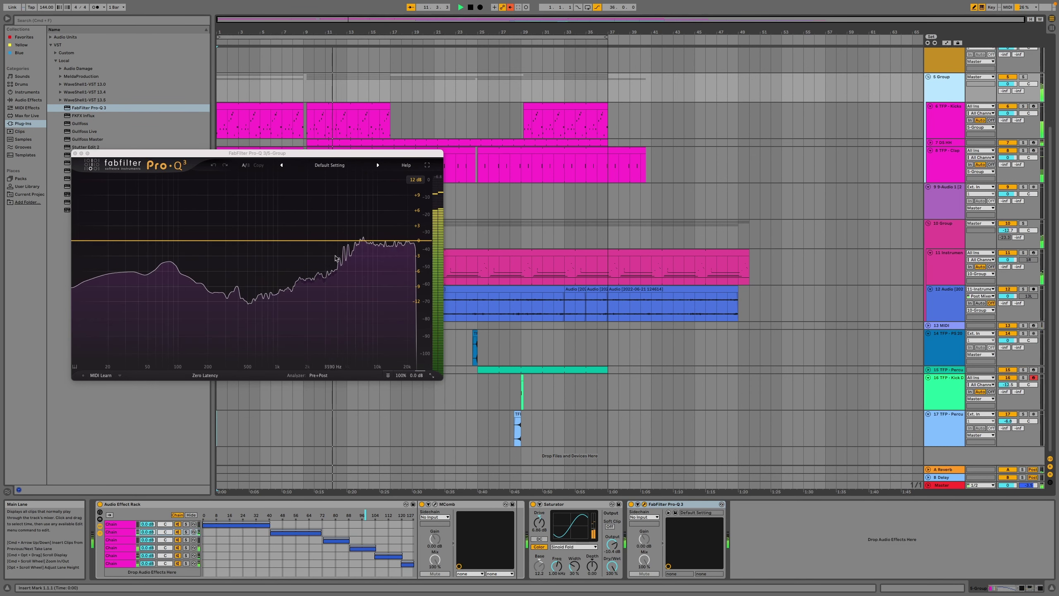
double_click(359, 246)
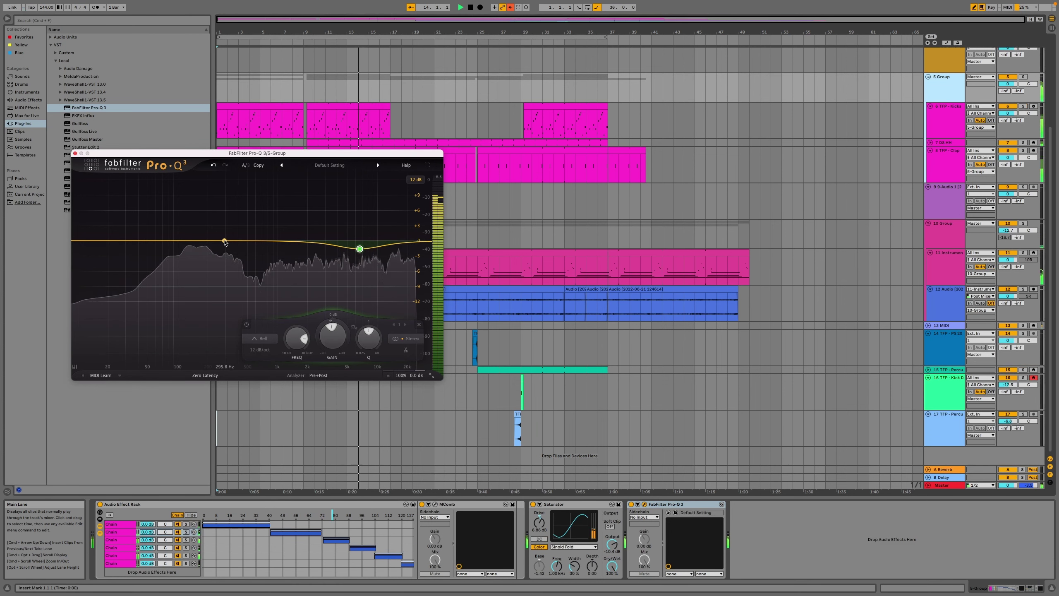
double_click(158, 246)
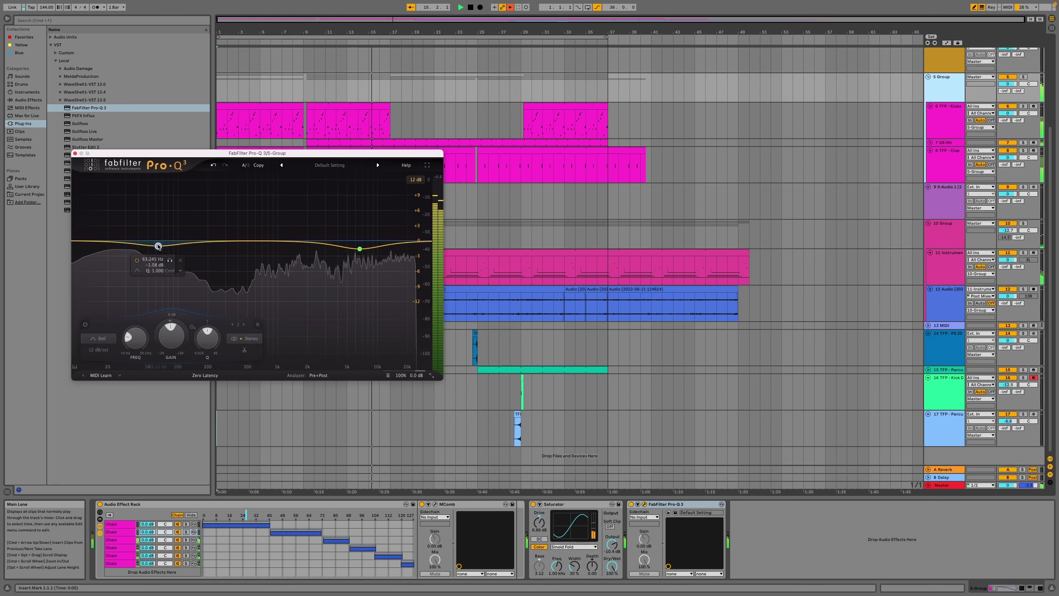
left_click(98, 339)
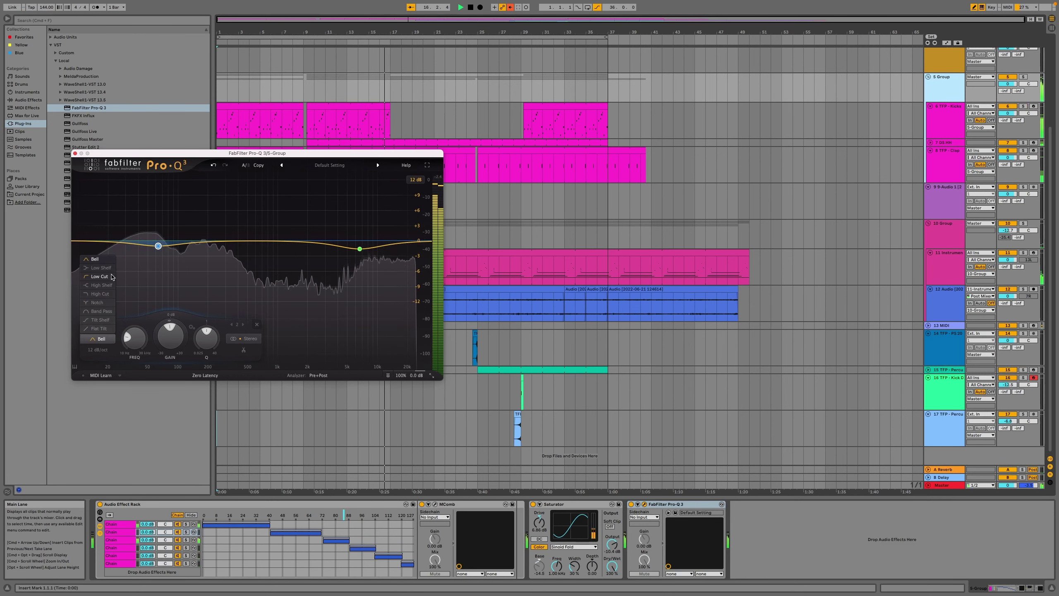
left_click(100, 268)
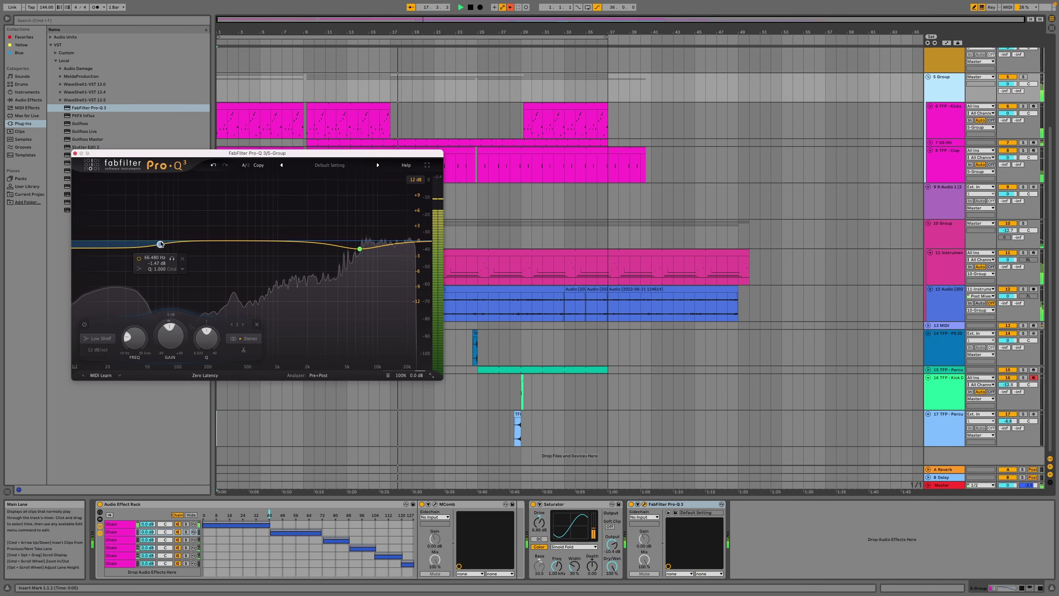
left_click_drag(160, 245, 162, 245)
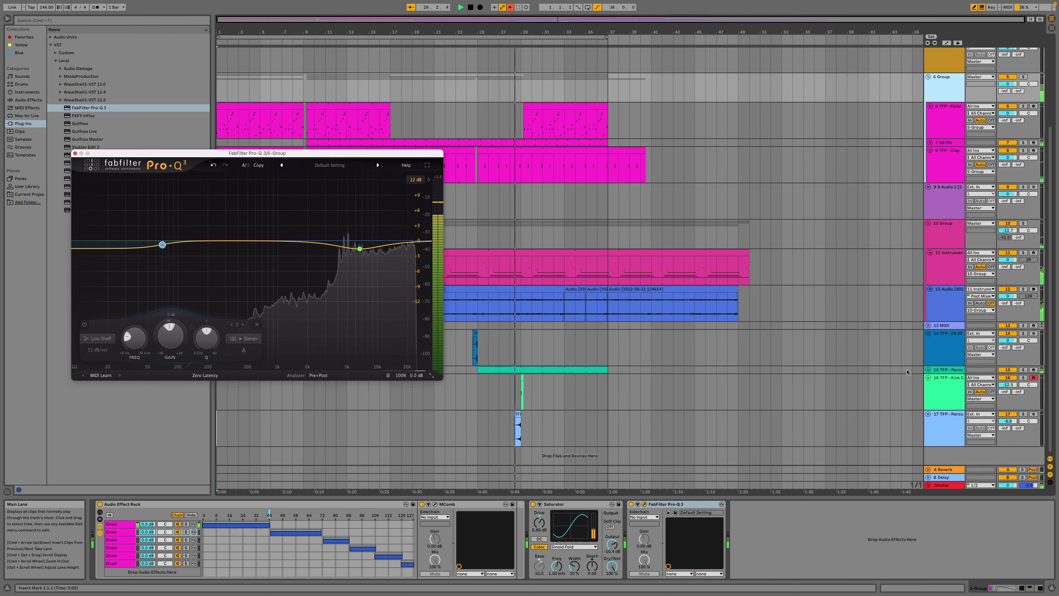
Expand the percussive sample synthesis track that starts at bar 25 and lower its volume slightly.
left_click(941, 370)
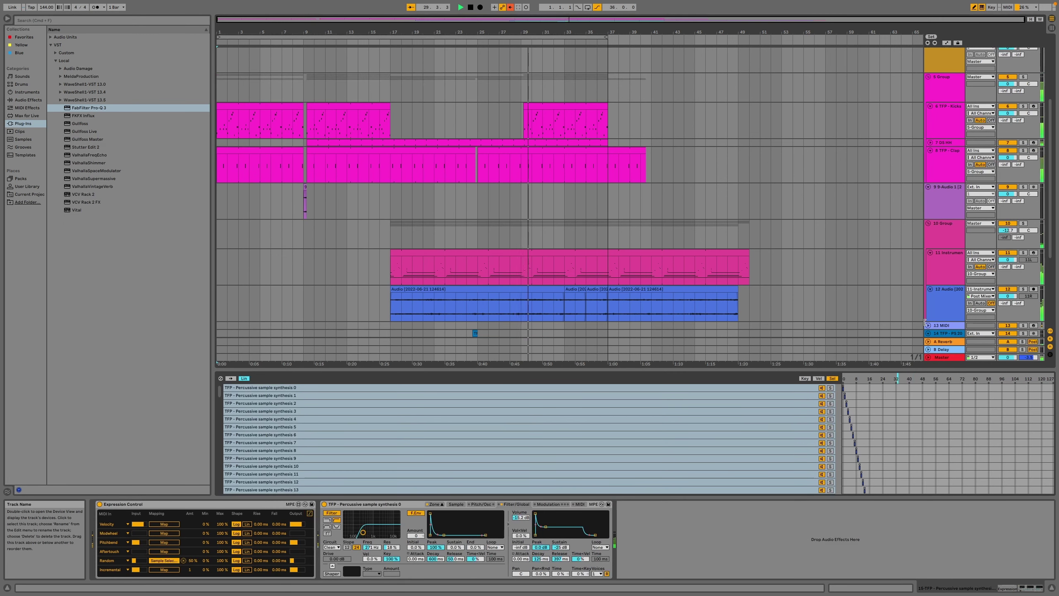
scroll(880, 300, "down", 5)
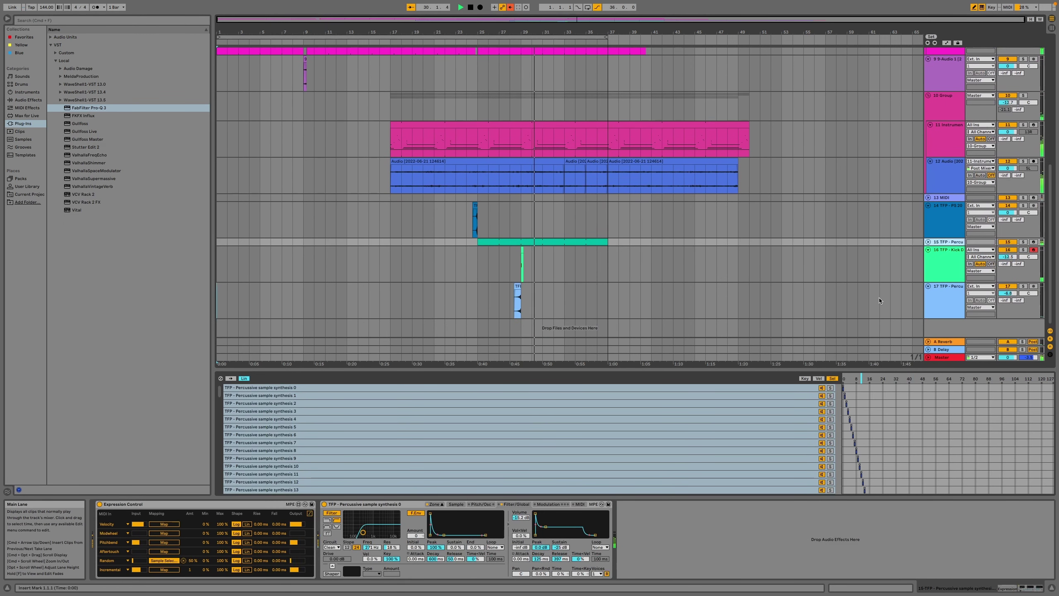
left_click(929, 242)
left_click_drag(1008, 250, 1009, 254)
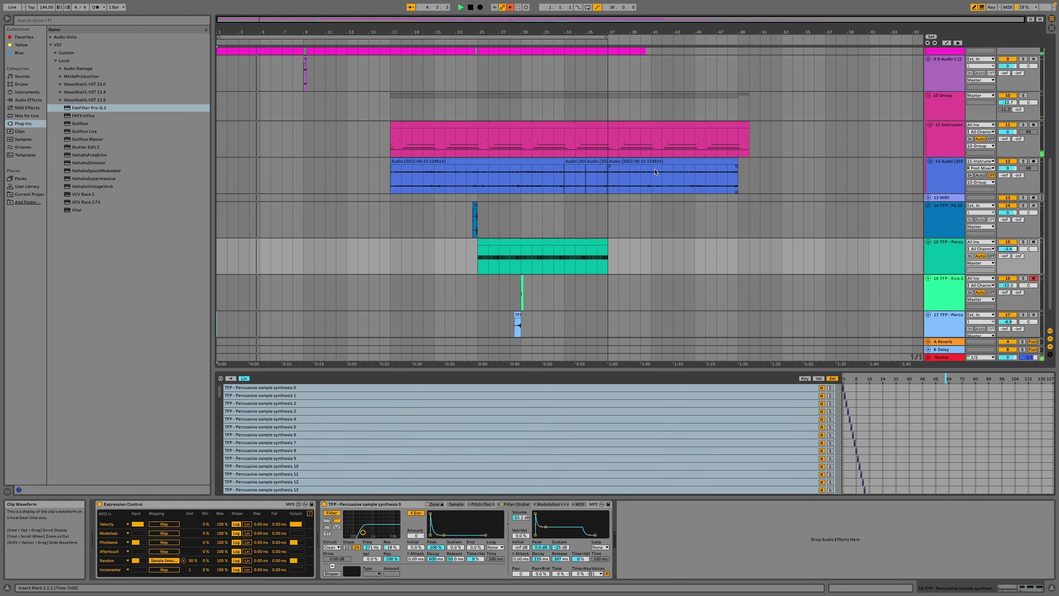
Add a Glue Compressor from the Dynamics audio effects to the Master track.
scroll(655, 171, "up", 5)
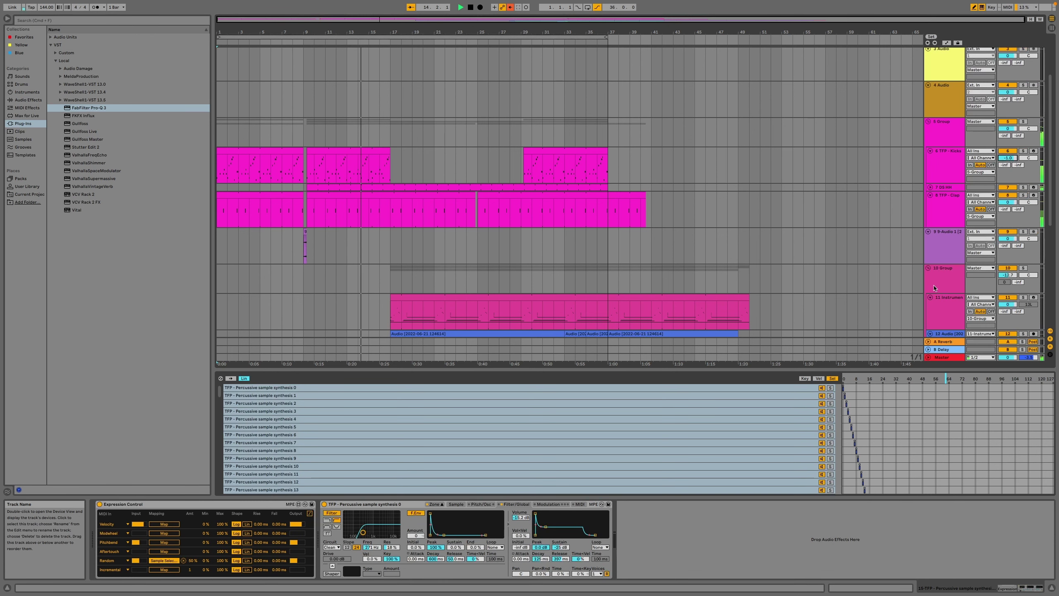
left_click(953, 355)
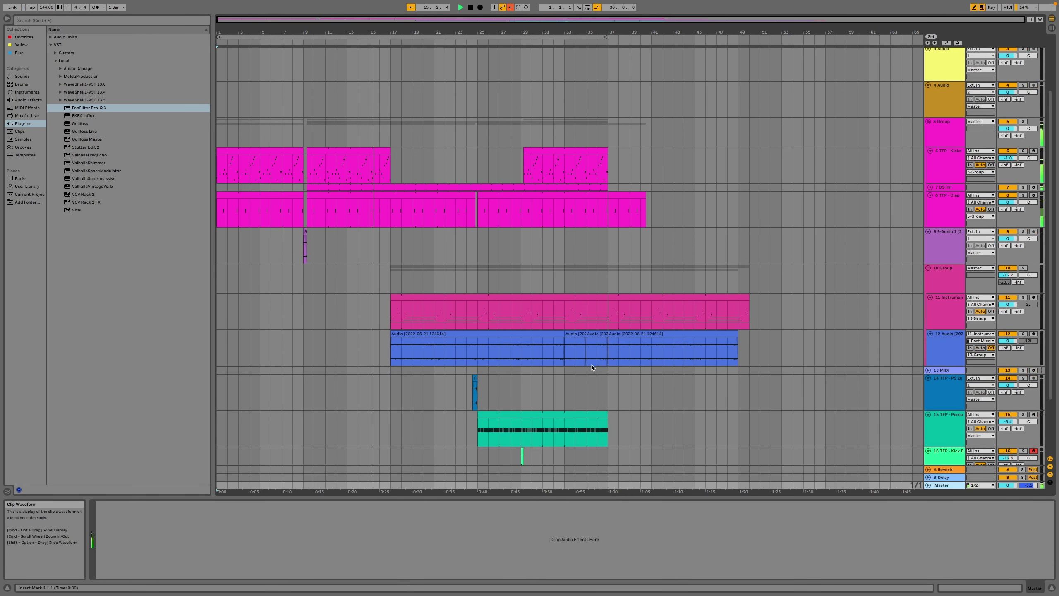
left_click(28, 101)
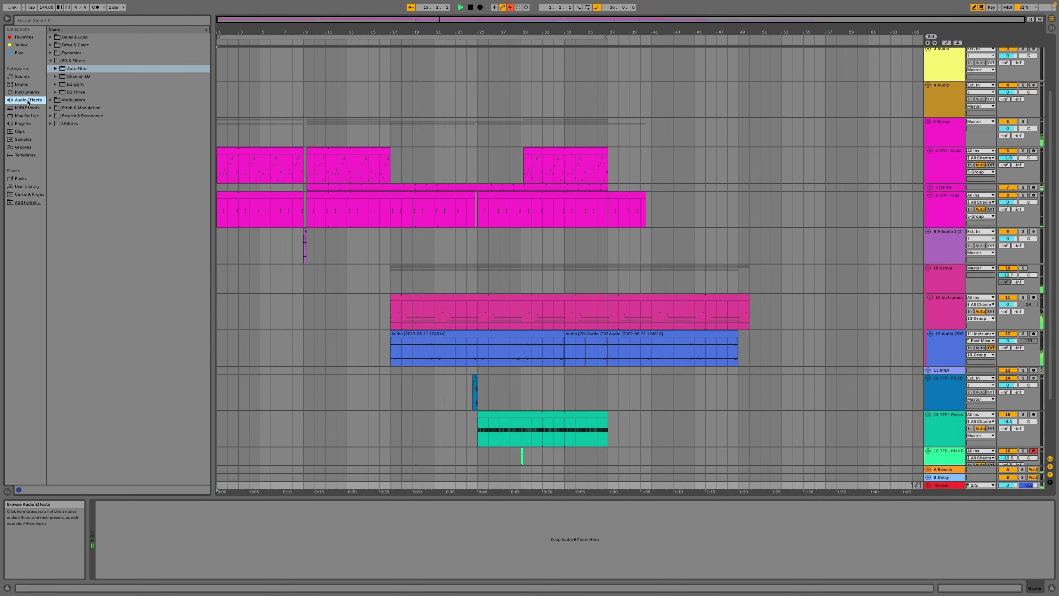
left_click(51, 53)
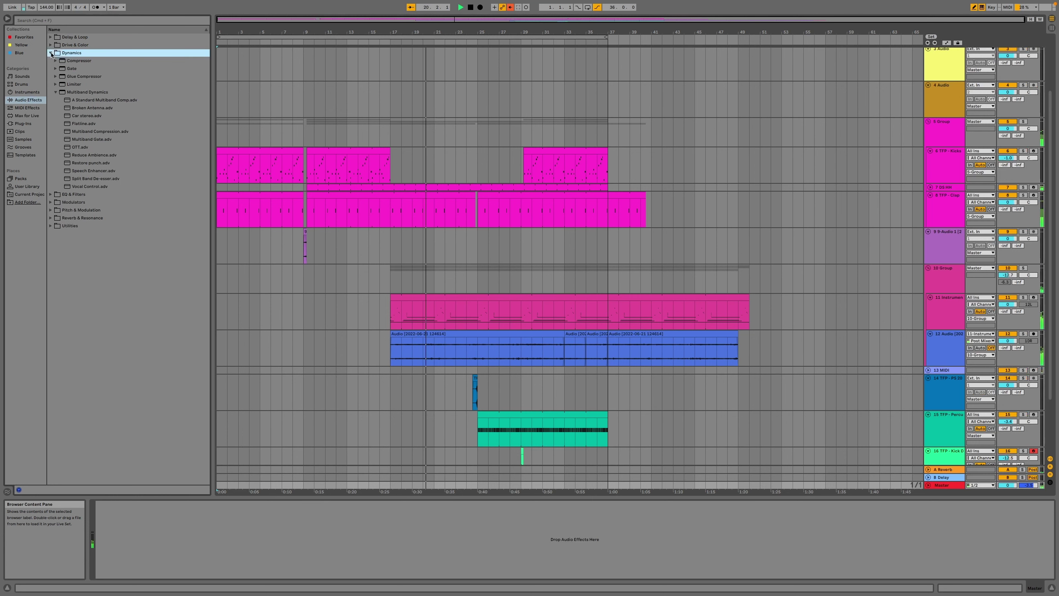
left_click(82, 77)
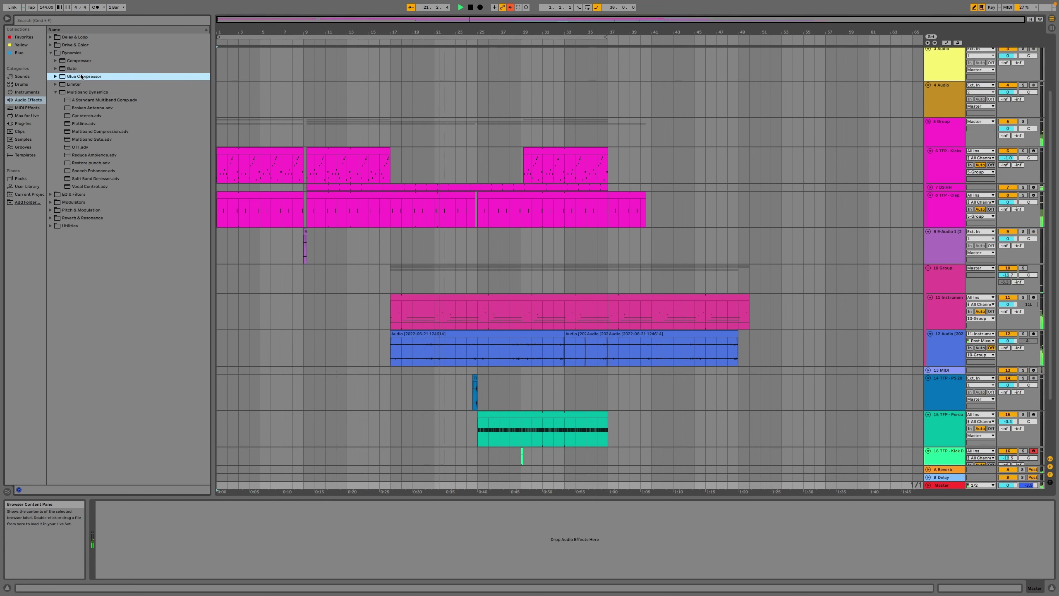
left_click_drag(198, 506, 198, 506)
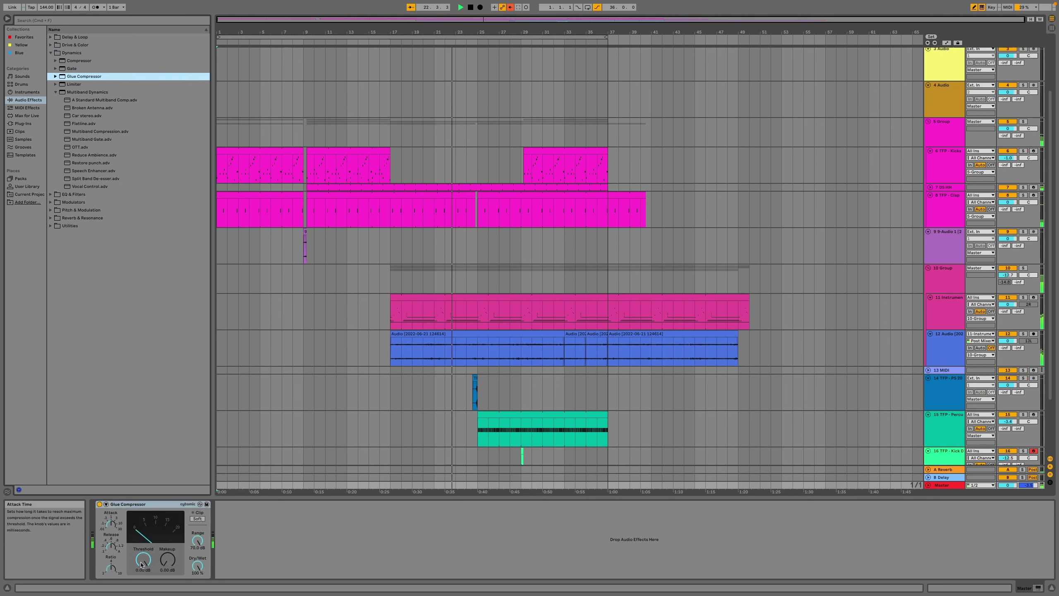
Set the Glue Compressor's threshold to about -12.9 dB with some makeup gain, and check the compression from bar 29.
left_click_drag(143, 559, 165, 550)
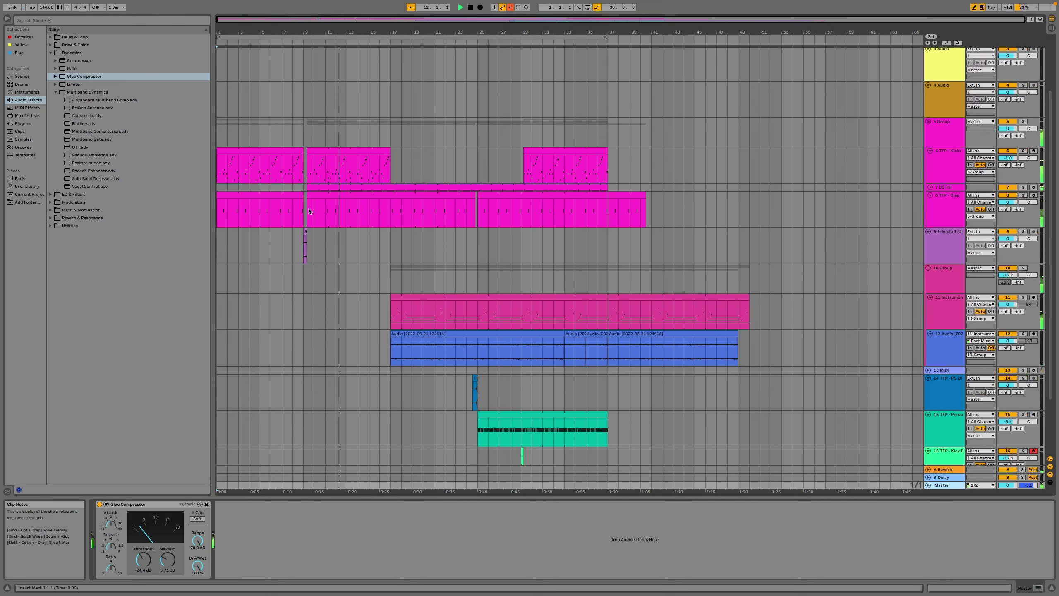
left_click(140, 562)
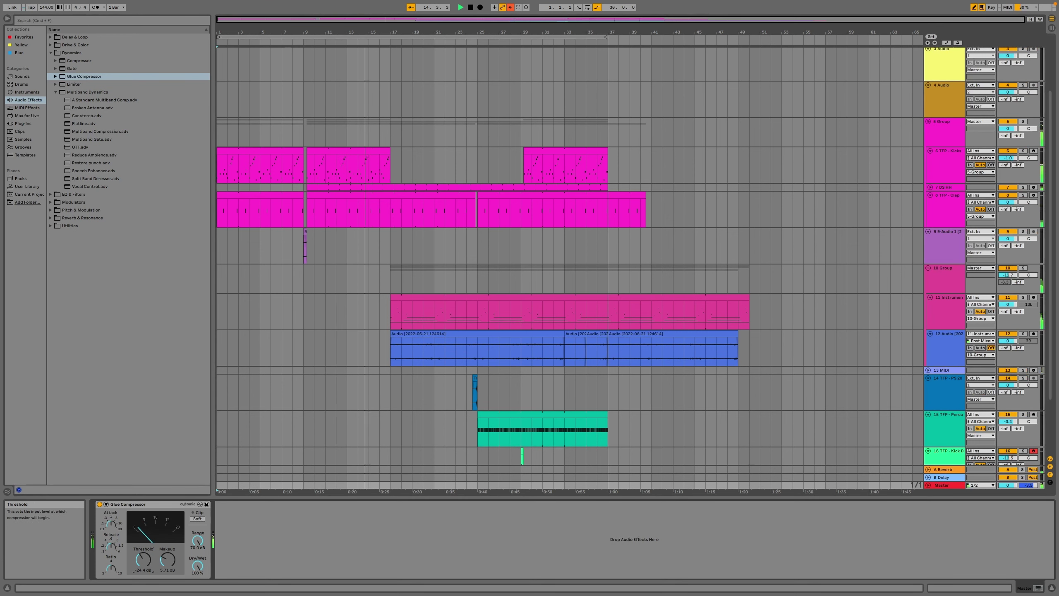
mouse_move(141, 562)
left_mouse_down()
mouse_move(141, 546)
mouse_move(144, 595)
mouse_move(142, 563)
left_mouse_up()
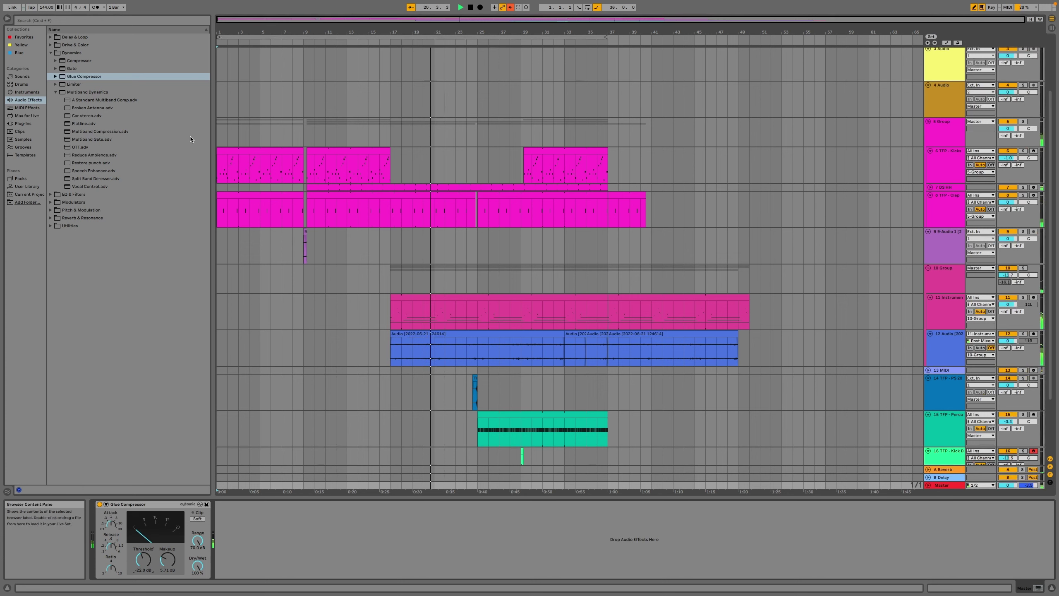
left_click(519, 43)
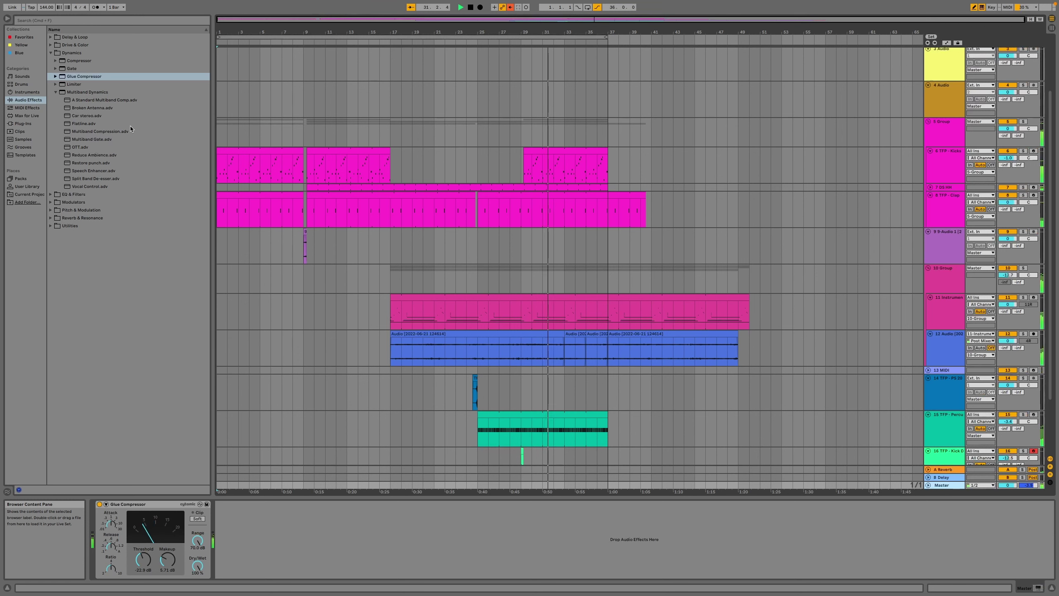
Add a Utility to the Master track and enable Bass Mono at 120 Hz.
left_click(65, 226)
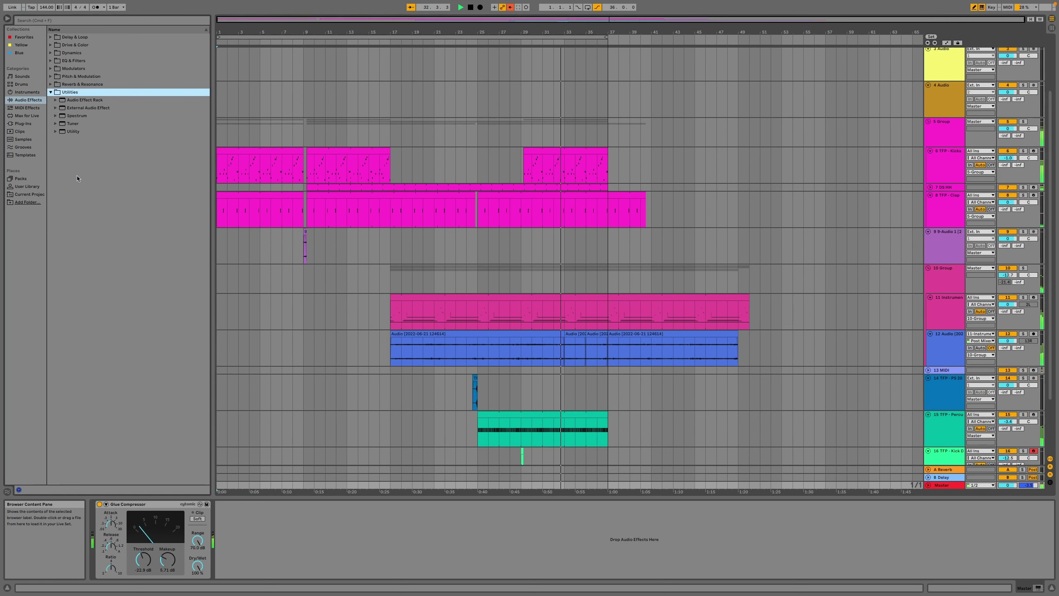
double_click(73, 132)
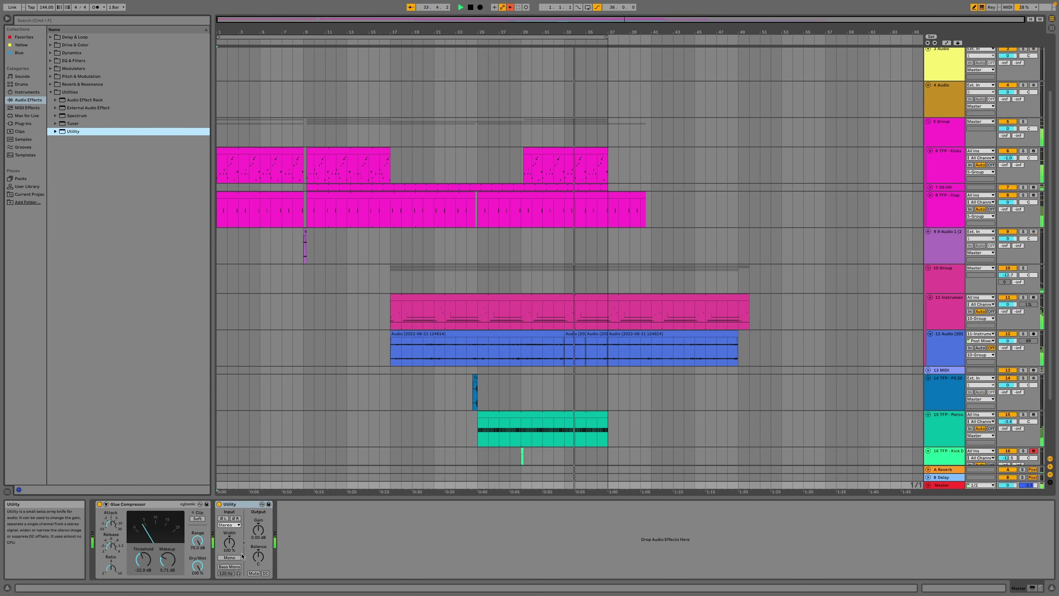
left_click(229, 566)
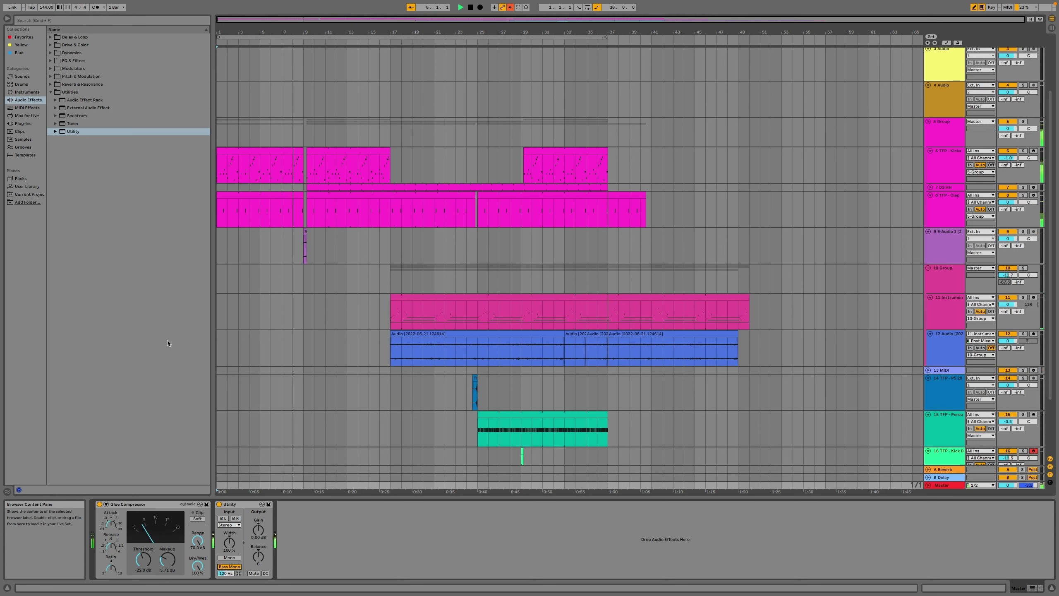
Add ValhallaVintageVerb to the Master track and place it between the Glue Compressor and the Utility.
left_click(26, 117)
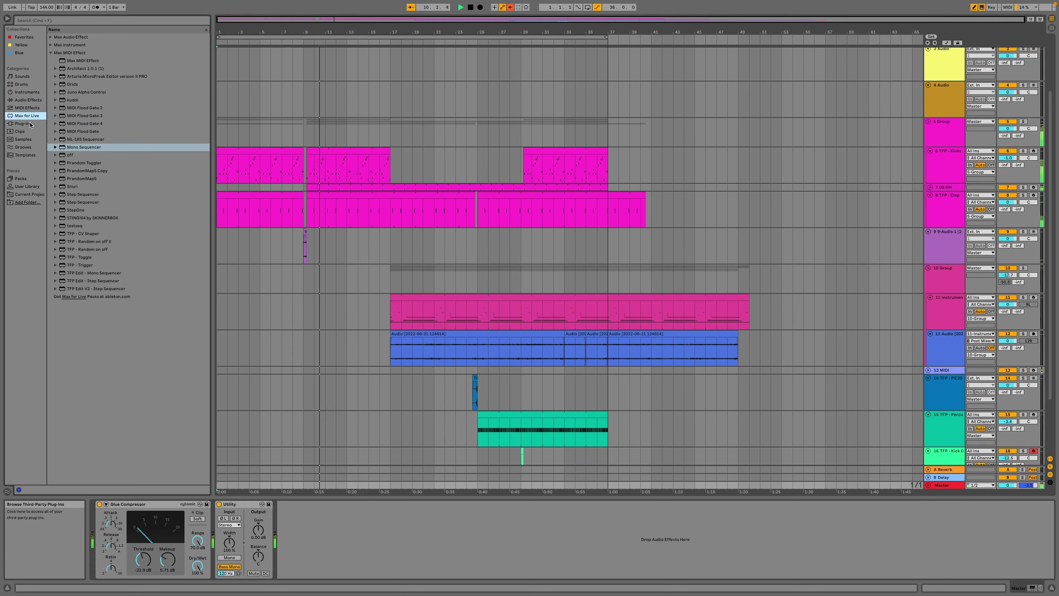
left_click(30, 124)
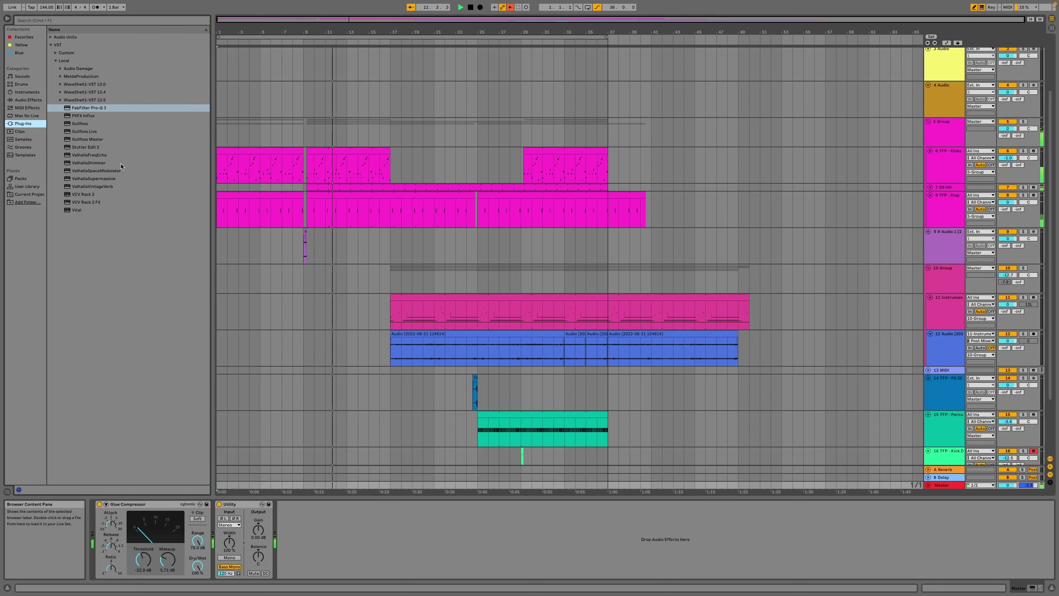
double_click(112, 189)
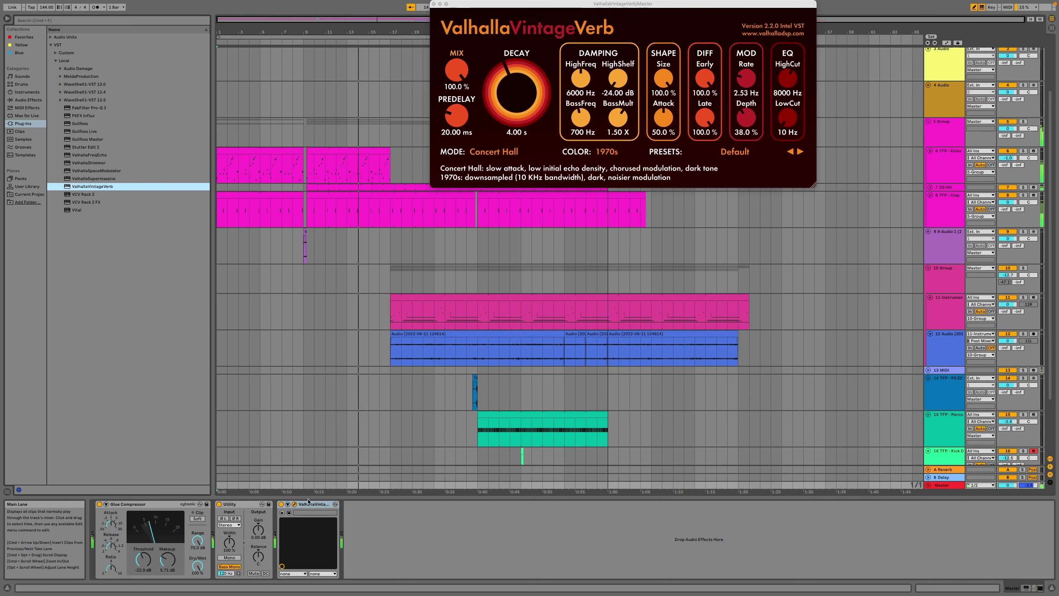
left_click_drag(311, 504, 199, 517)
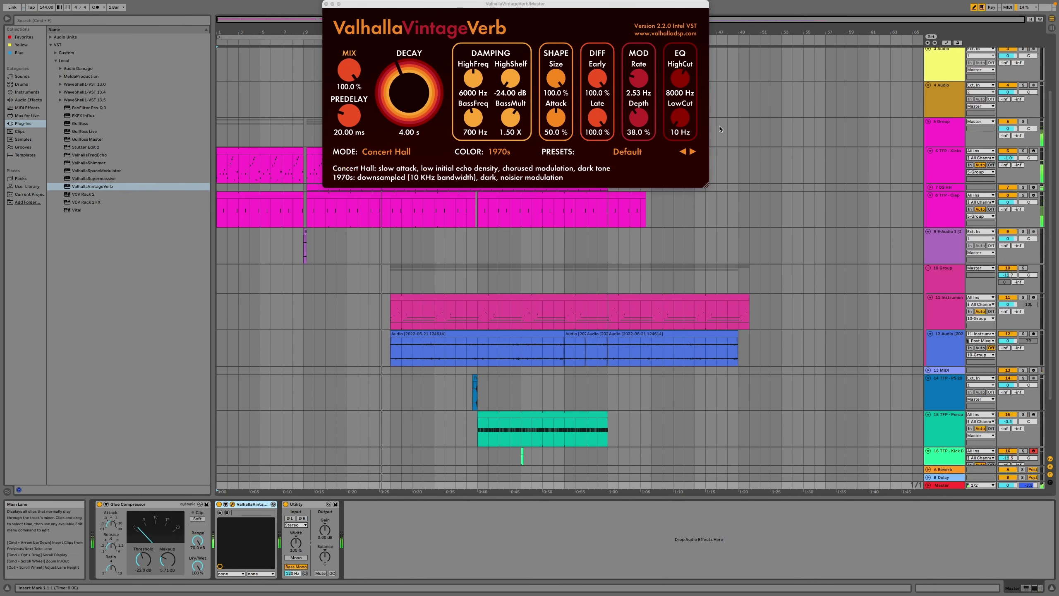
Load the Trip Hop Snare preset in ValhallaVintageVerb and reduce the reverb mix to about 9.7%.
left_click(693, 151)
left_click(693, 152)
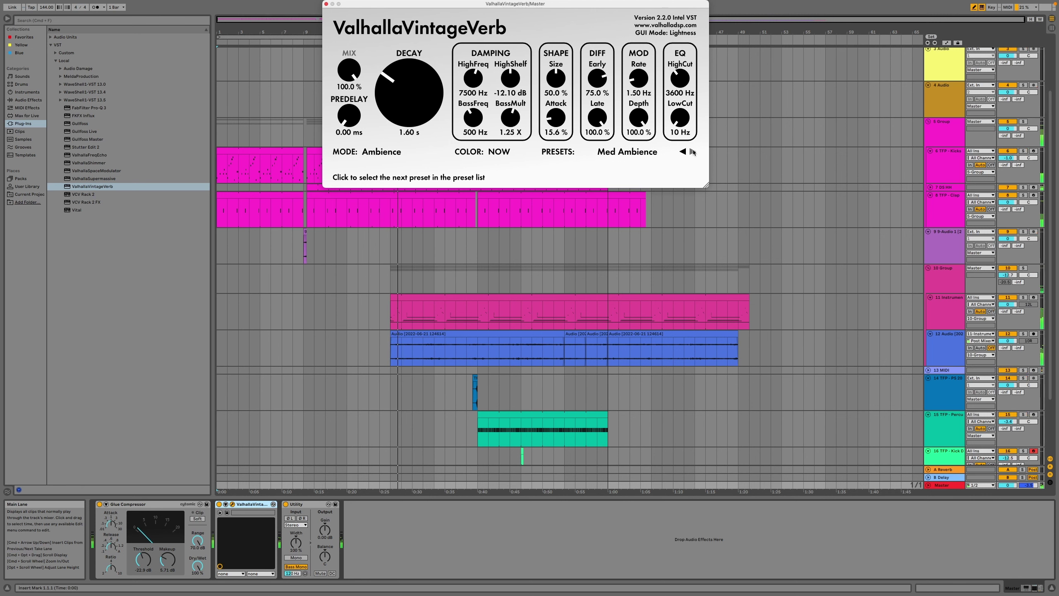
left_click(693, 151)
left_click(693, 151)
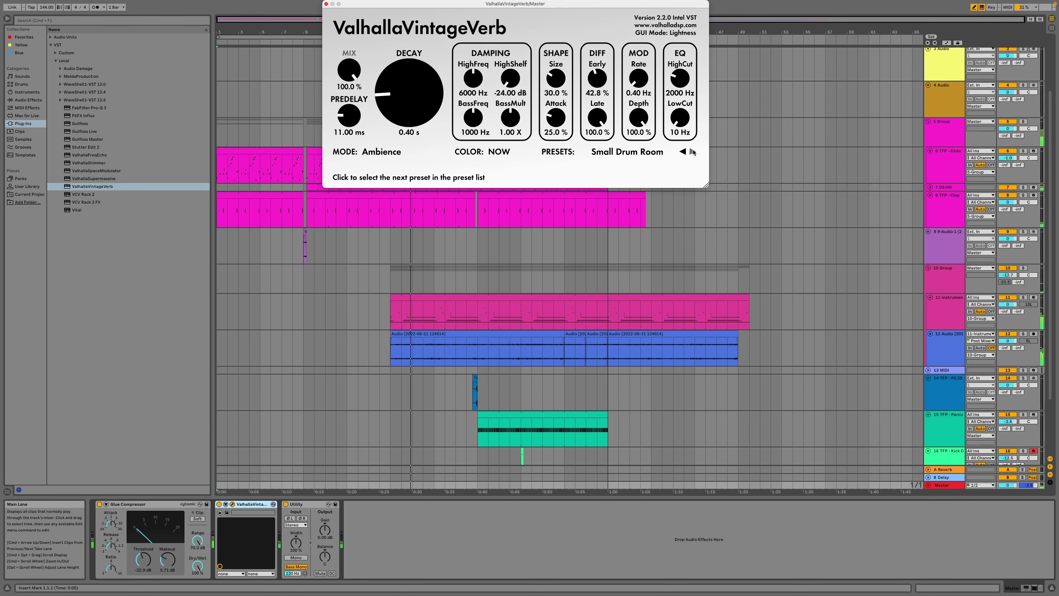
left_click(693, 152)
left_click(693, 152)
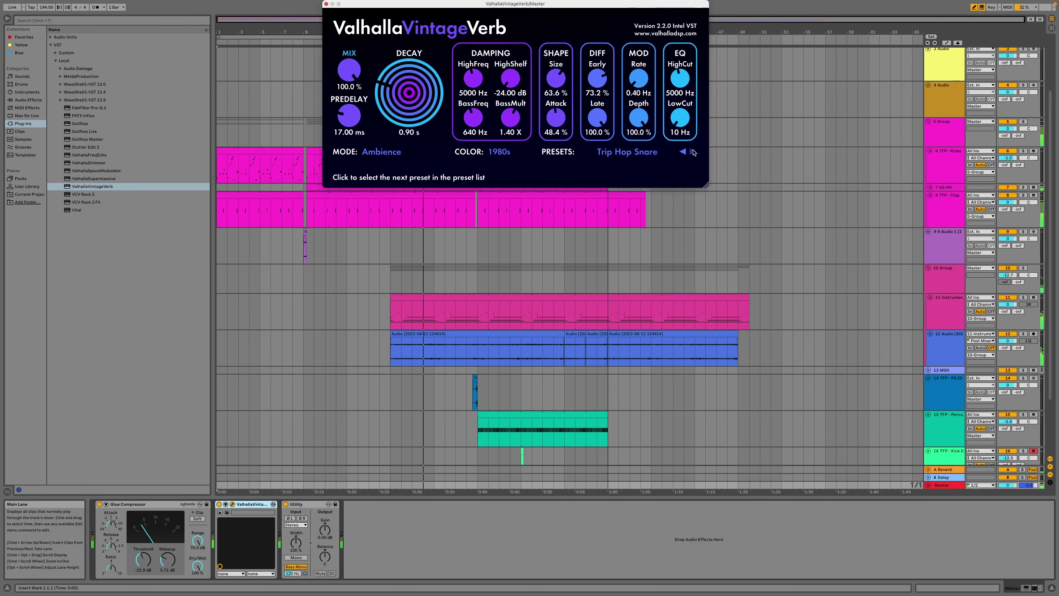
left_click_drag(349, 70, 356, 112)
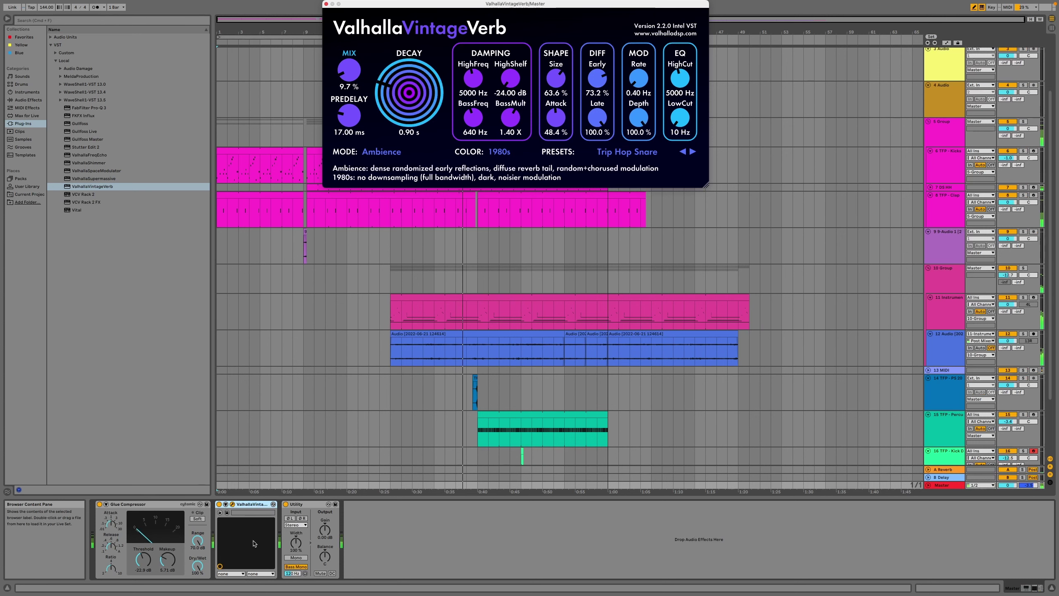
Place ValhallaVintageVerb before the Glue Compressor on the Master, lower its mix to about 5.2% and close its window.
left_click(125, 504)
left_click_drag(250, 504, 117, 513)
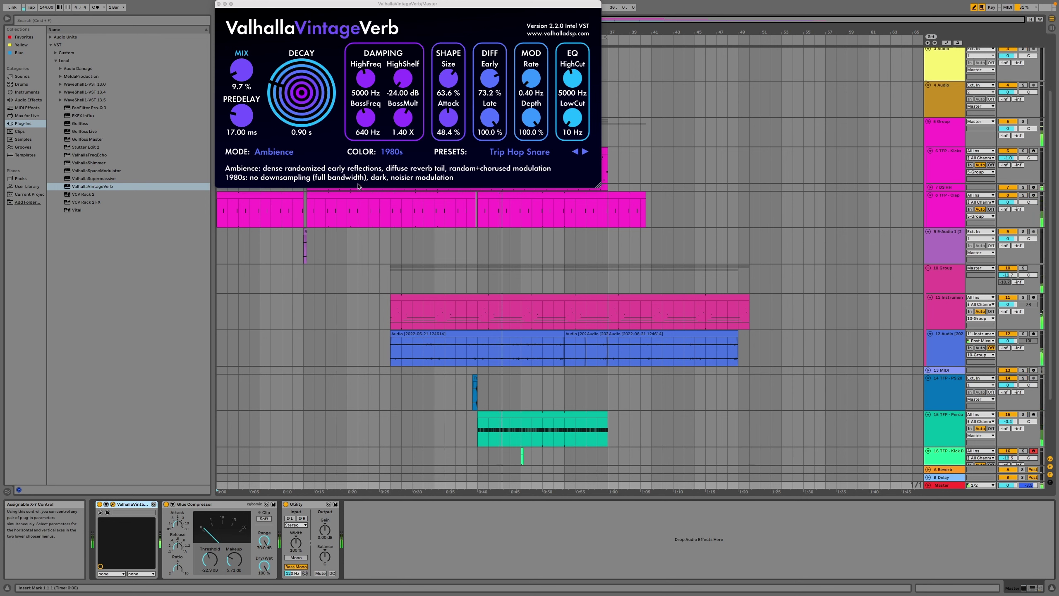
left_click_drag(238, 71, 238, 74)
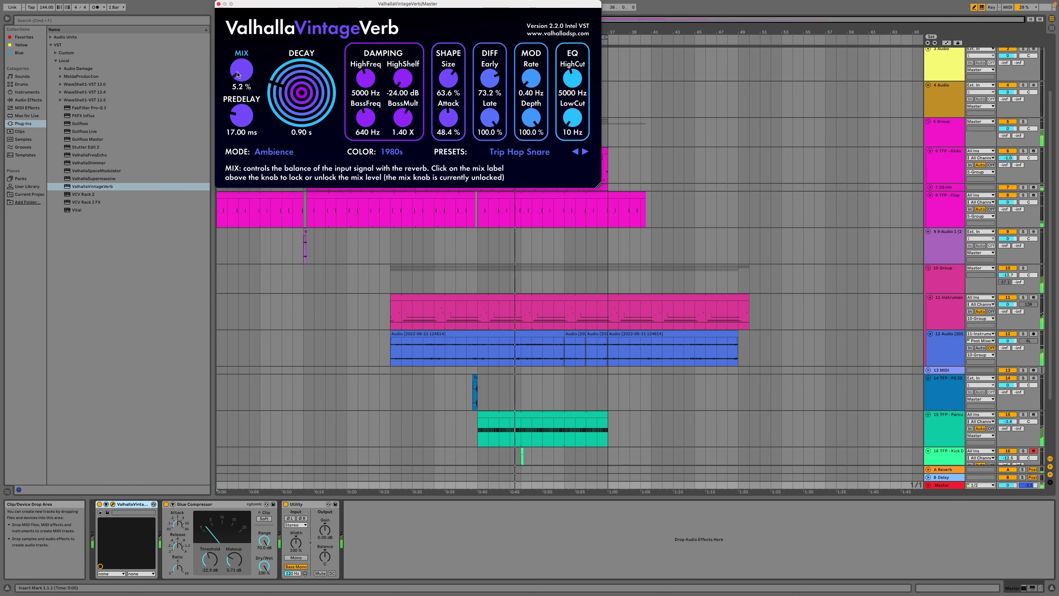
left_click(218, 4)
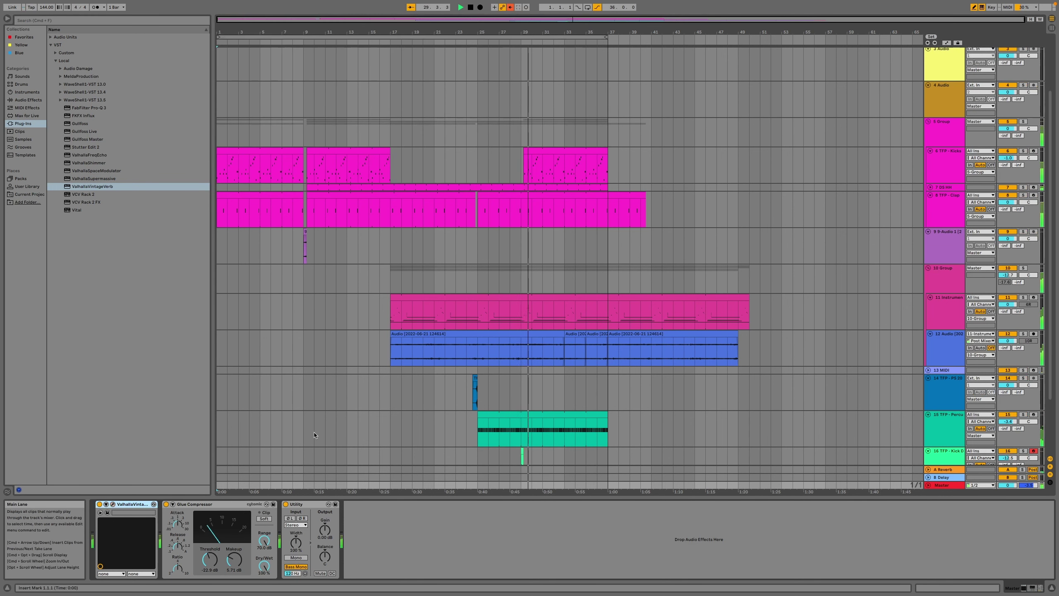
Add FabFilter Pro-Q 3 to the end of the Master chain and create a 72 dB/oct low cut just below 20 Hz.
left_click(99, 108)
double_click(98, 108)
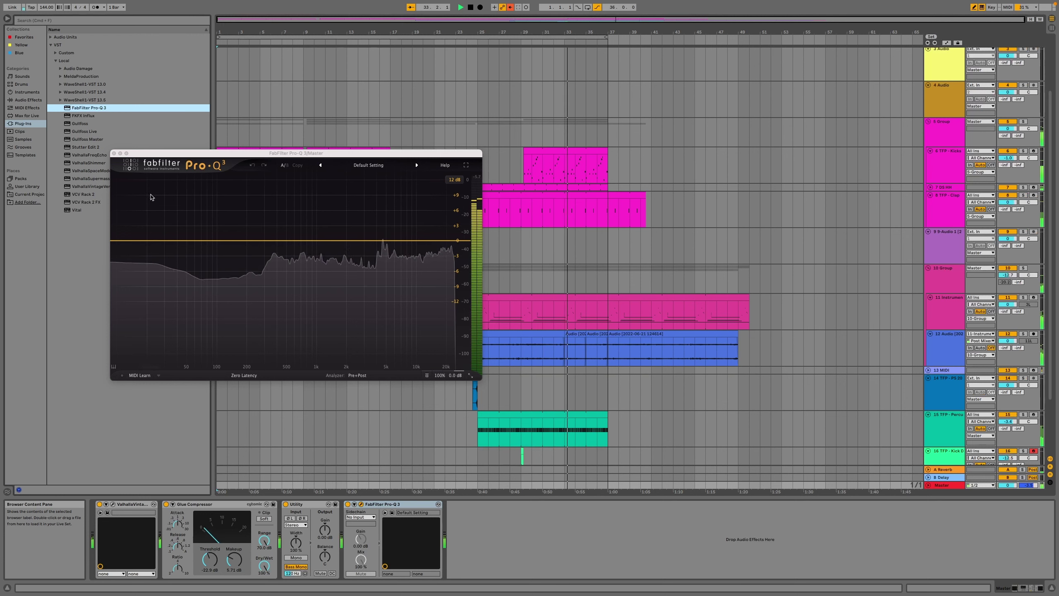
left_click(151, 242)
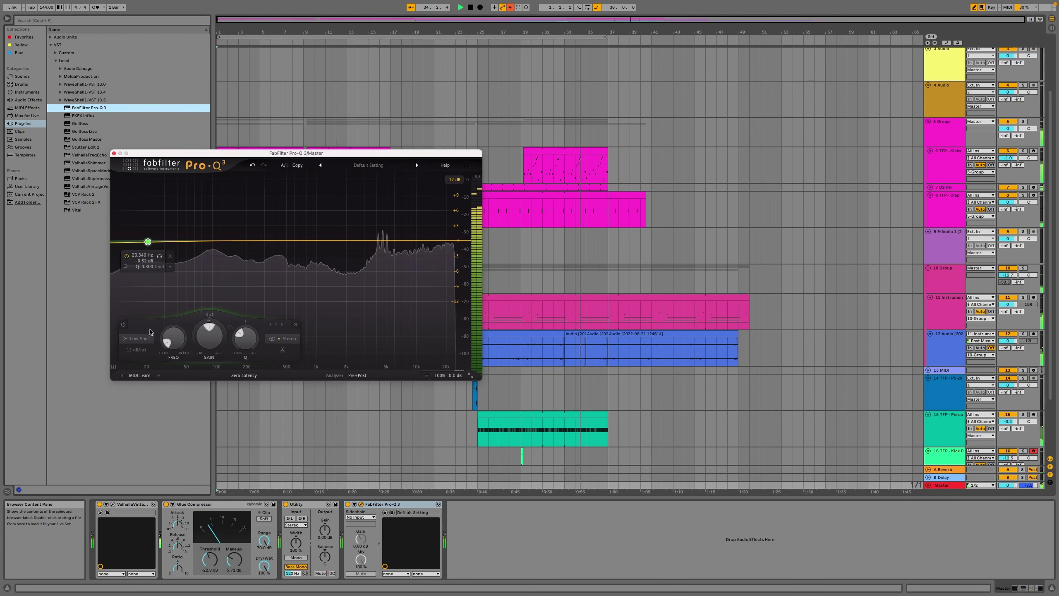
left_click(136, 338)
left_click(138, 277)
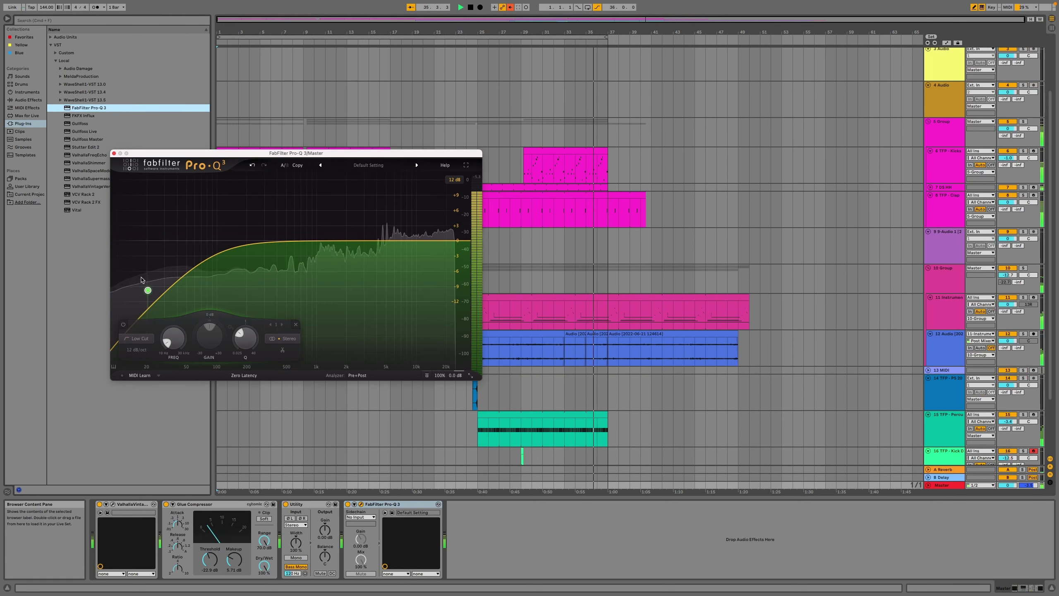
left_click(138, 351)
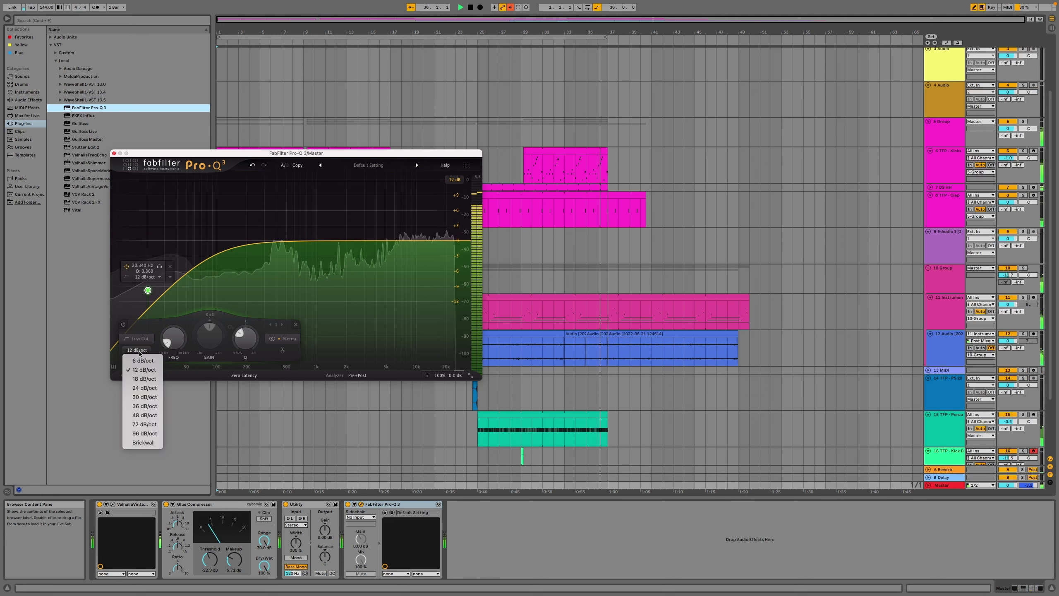
left_click(144, 424)
left_click_drag(149, 294, 144, 288)
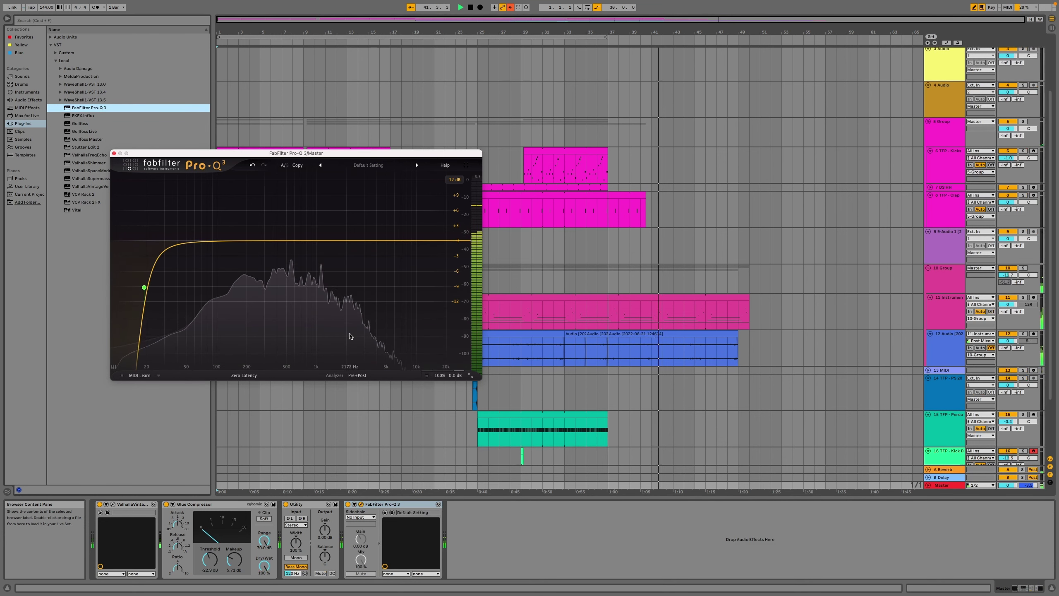
Create a bell cut of about 2 dB near 4.7 kHz on the Master EQ, with a dynamic range of about -2.9 dB.
left_click(505, 41)
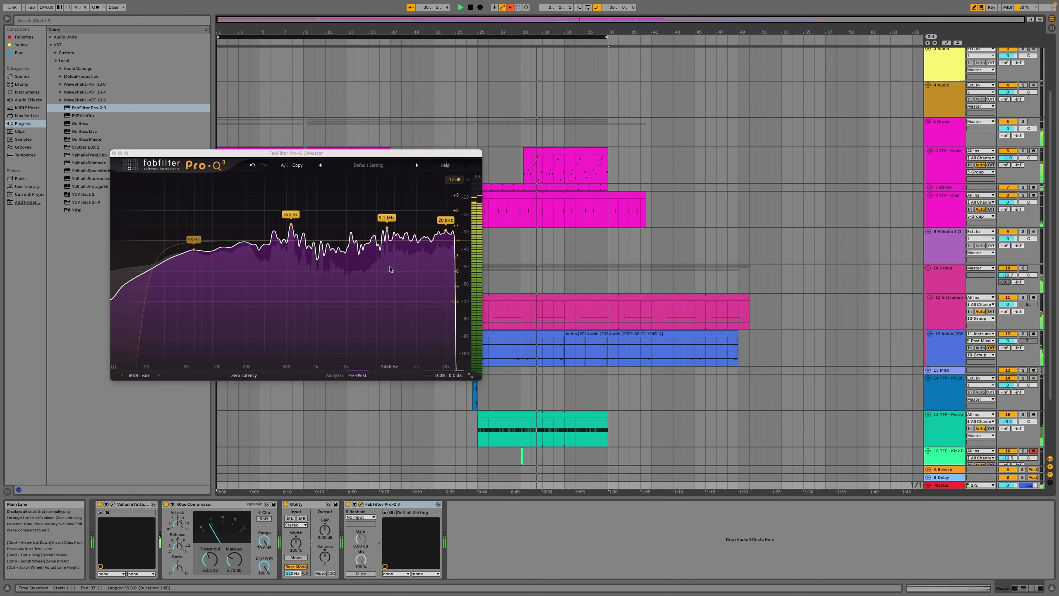
left_click(384, 228)
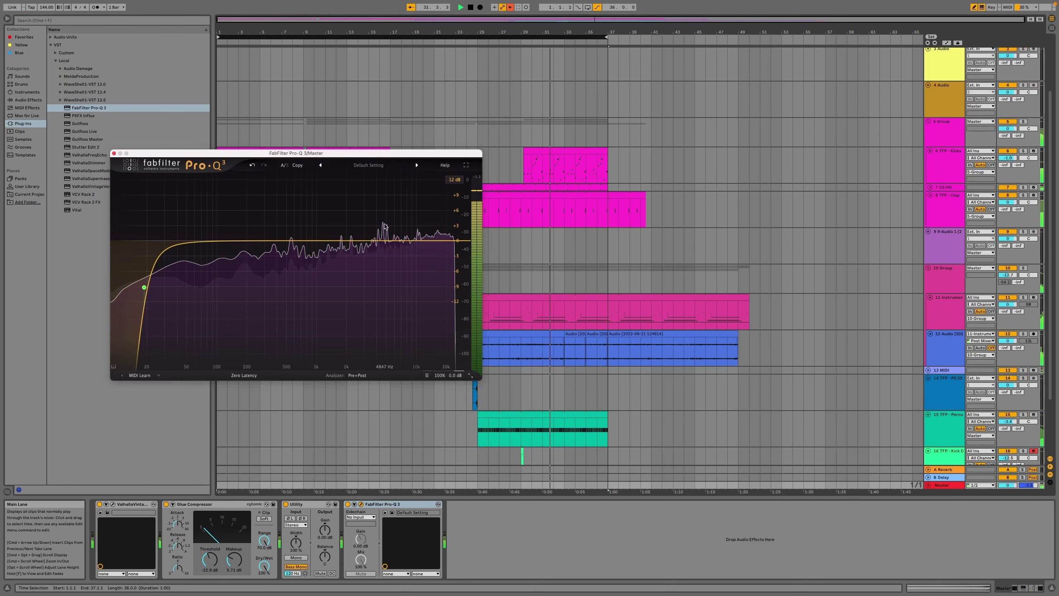
left_click_drag(385, 246, 384, 253)
left_click_drag(370, 317, 357, 350)
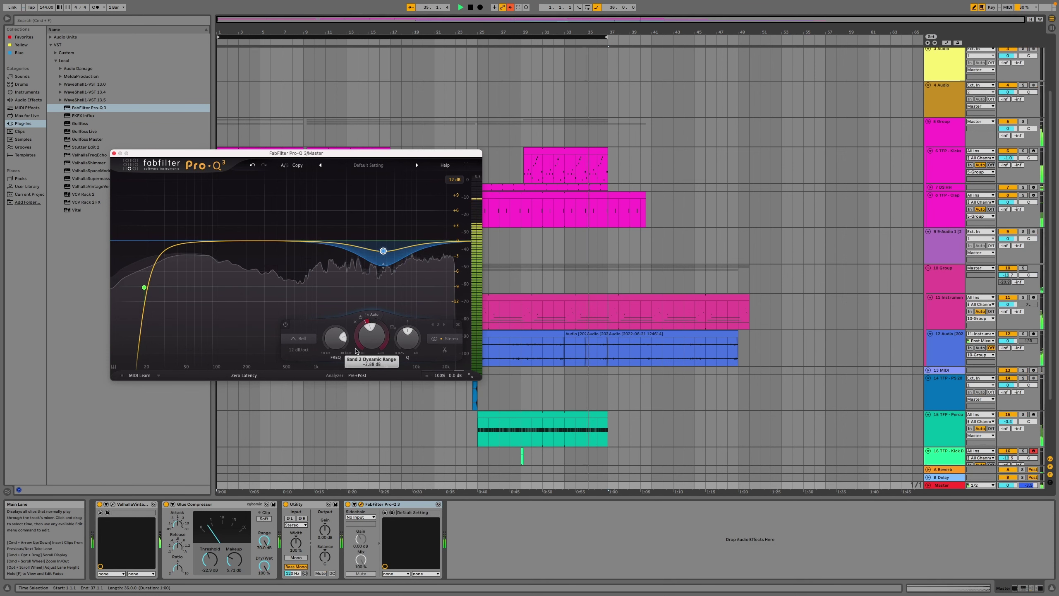
Add a dynamic bell cut of about 3 dB near 550 Hz with a Q of about 3.1, and close the EQ.
left_click_drag(292, 302, 290, 256)
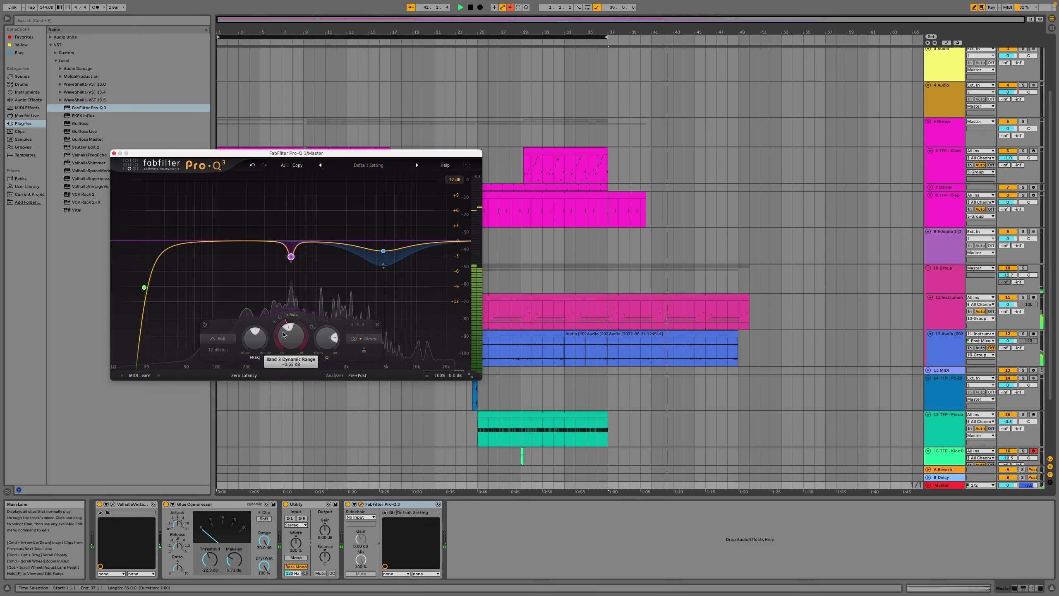
left_click_drag(288, 324, 287, 343)
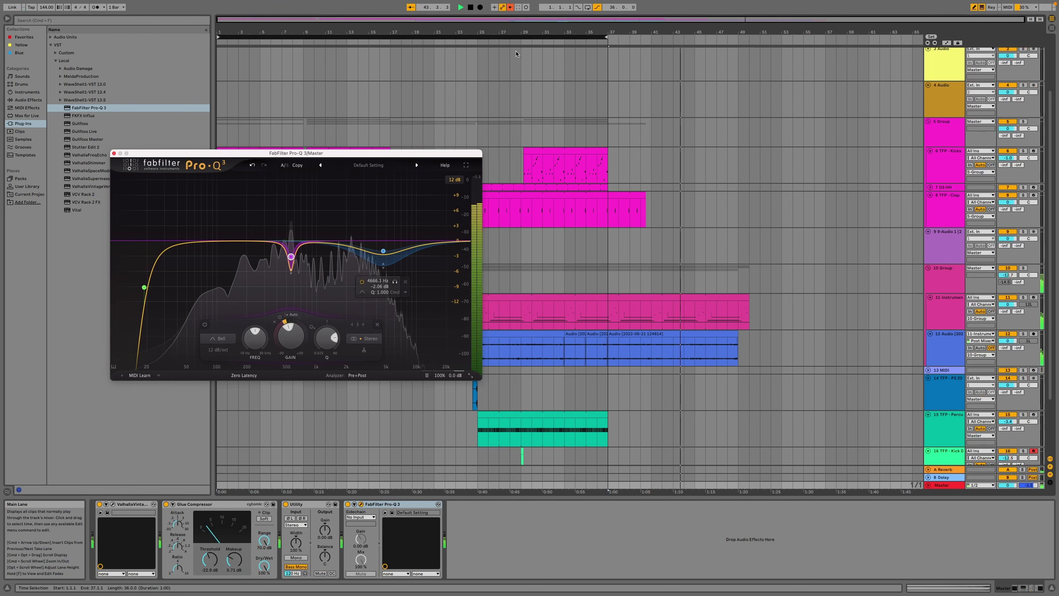
left_click(505, 41)
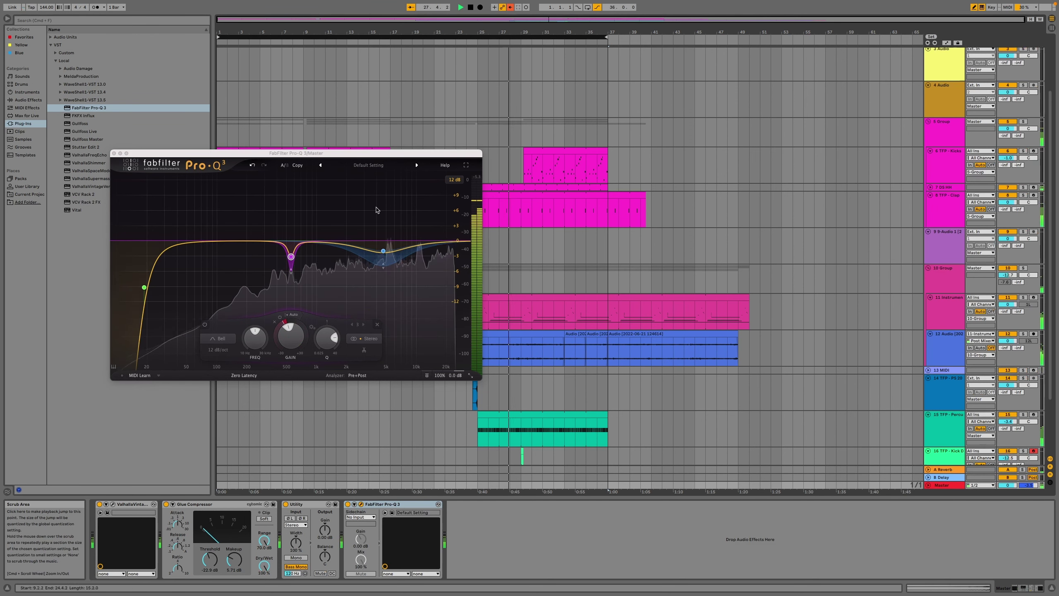
left_click_drag(333, 350, 332, 338)
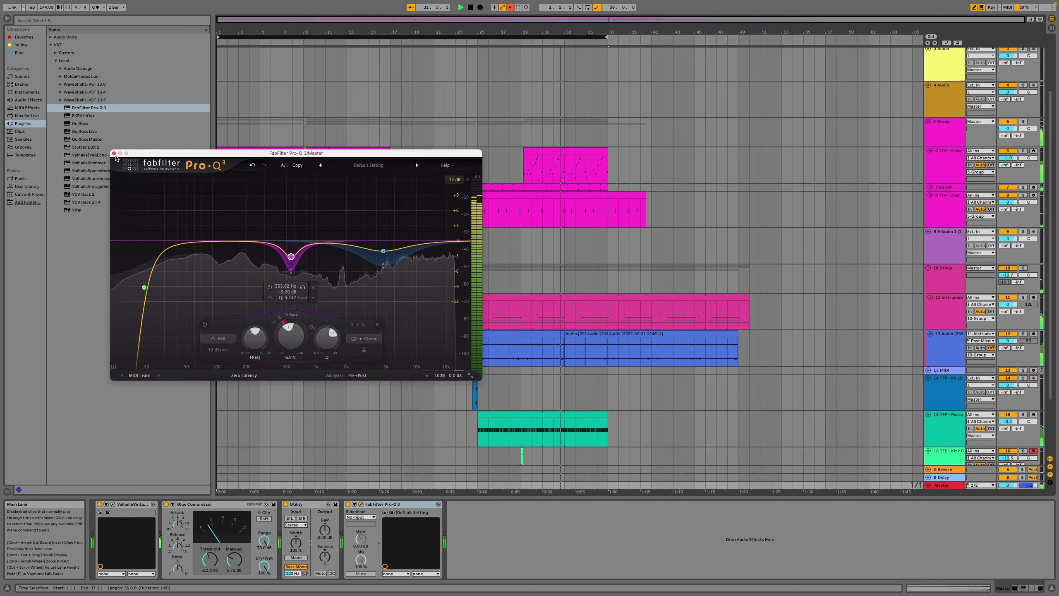
left_click(115, 154)
Add Gullfoss Master to the Master track with Recover and Tame at about 27%, Bias about 5% and Brighten about 11%.
left_click(101, 139)
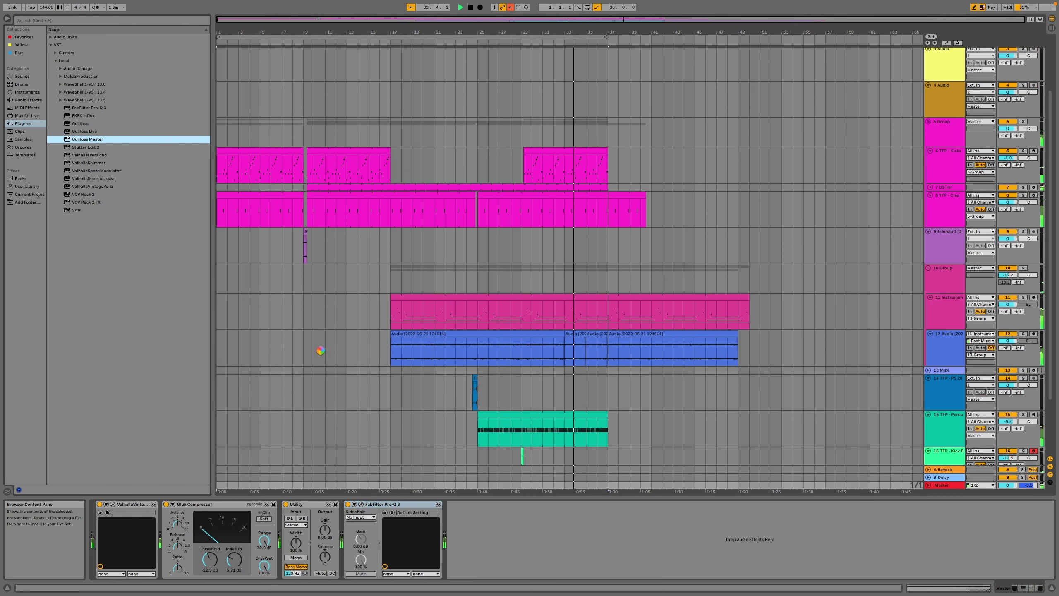
key("Return")
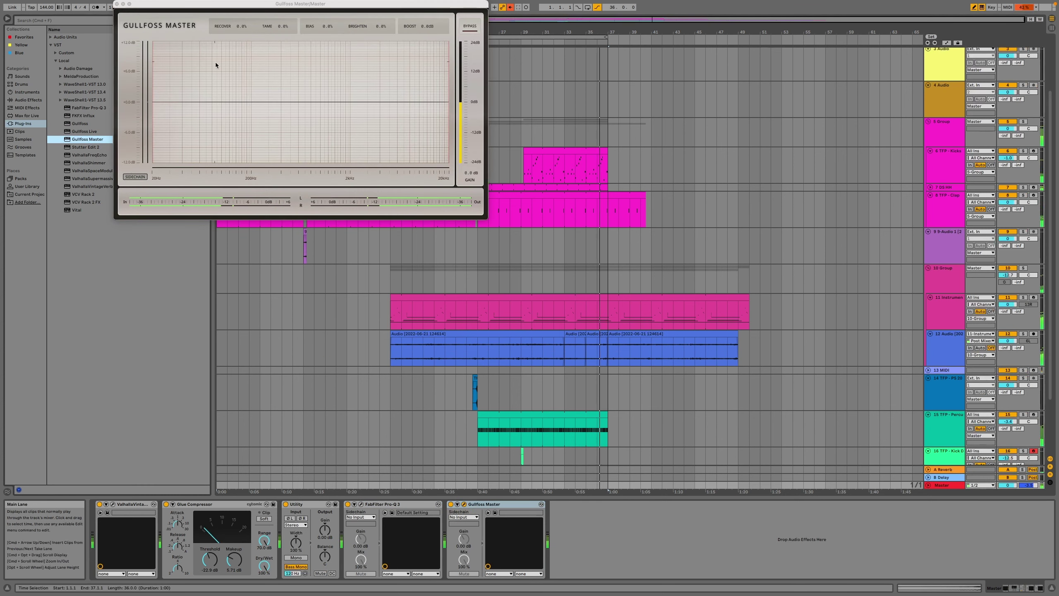
left_click_drag(243, 37, 243, 29)
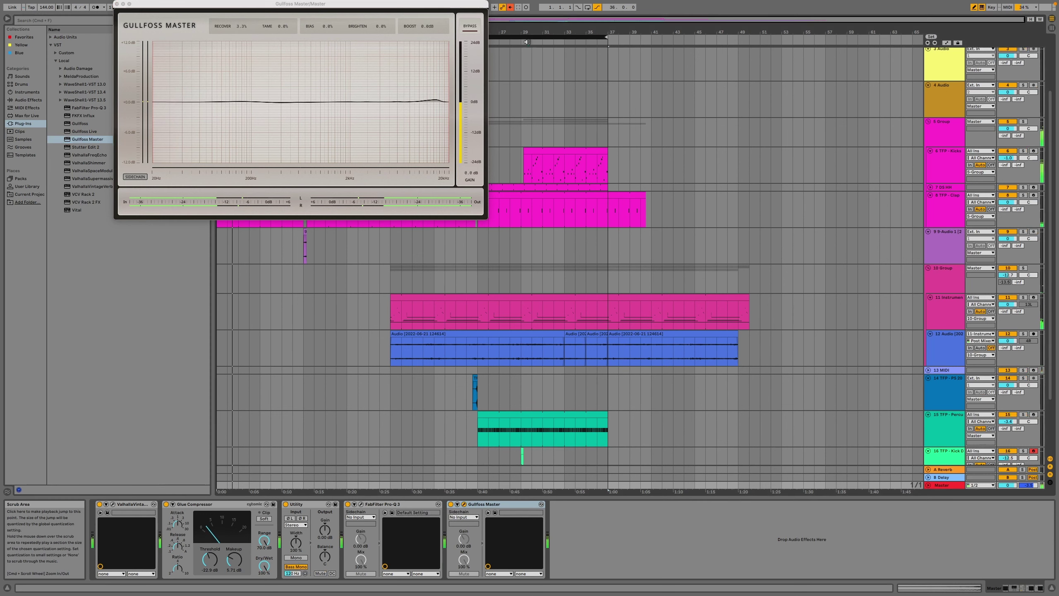
left_click(519, 51)
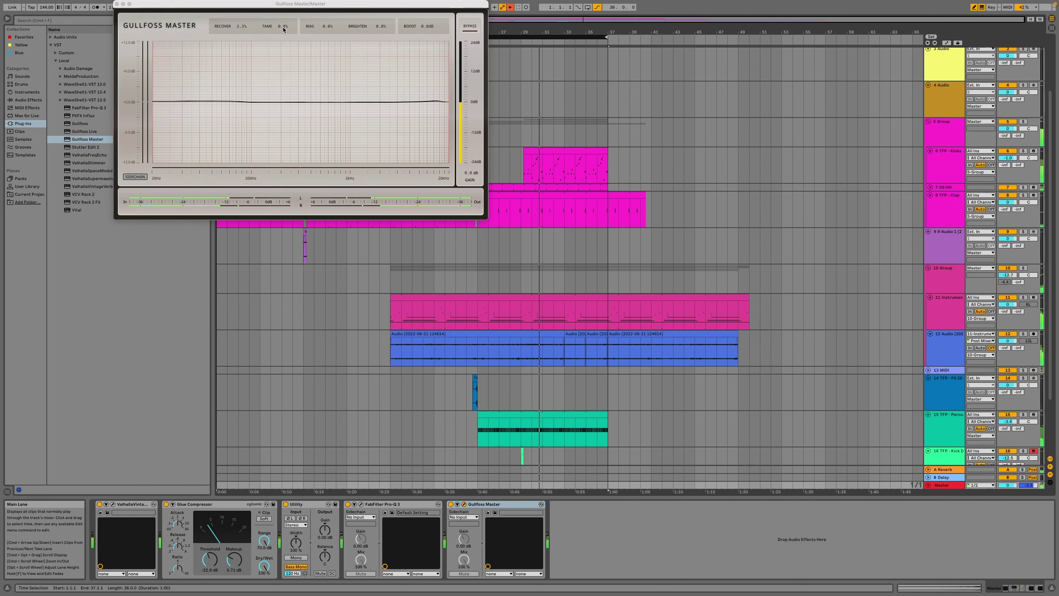
left_click_drag(277, 29, 241, 21)
left_click_drag(265, 26, 312, 23)
left_click_drag(358, 26, 358, 24)
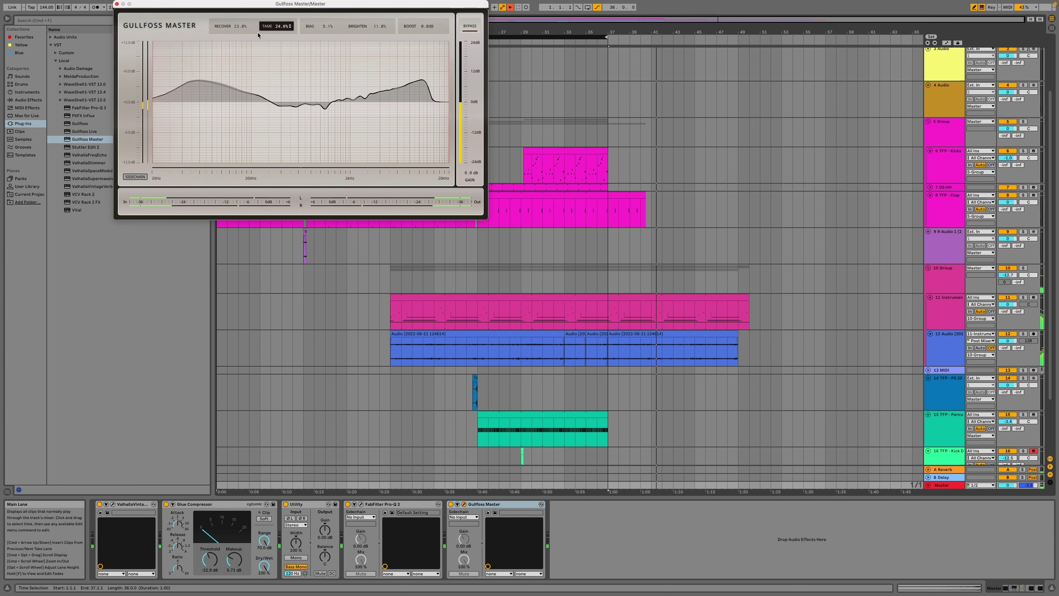
left_click_drag(231, 26, 231, 23)
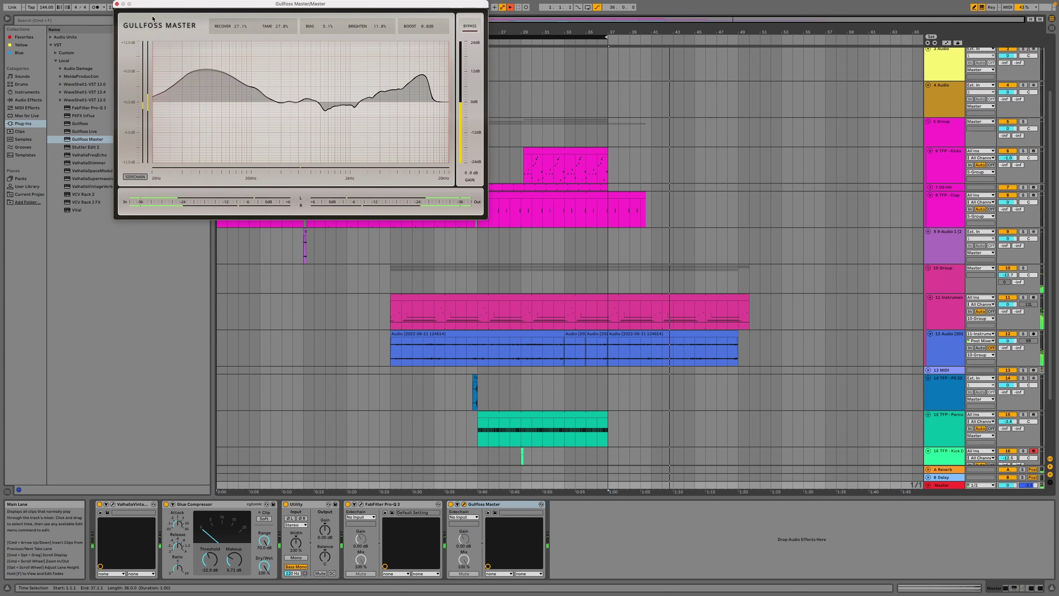
left_click(116, 4)
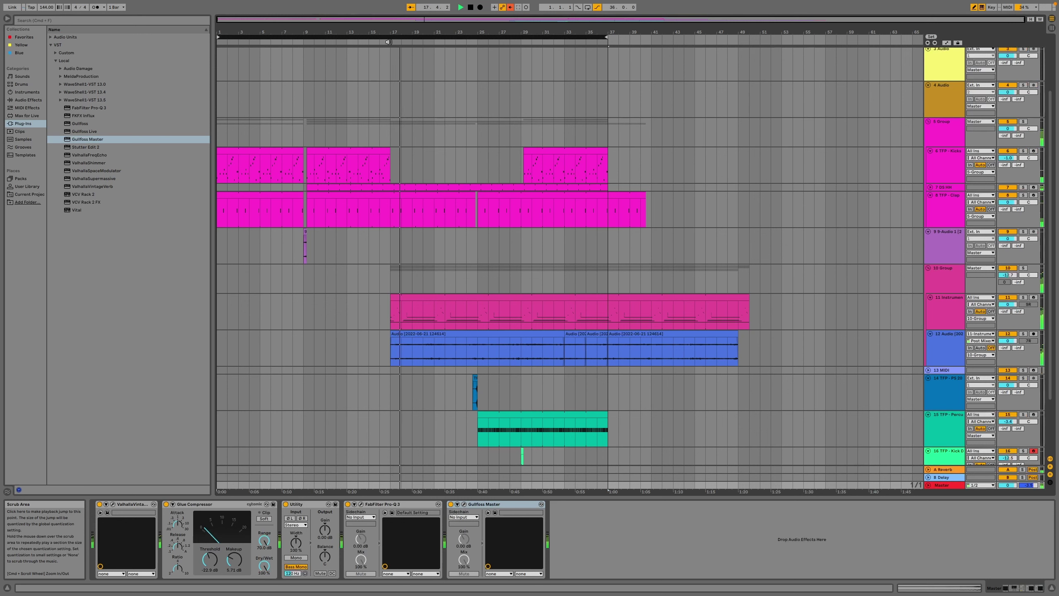
Remove the hi-hat part between bars 17 and 25 on the DS HH track.
key("space")
left_click_drag(474, 177, 391, 186)
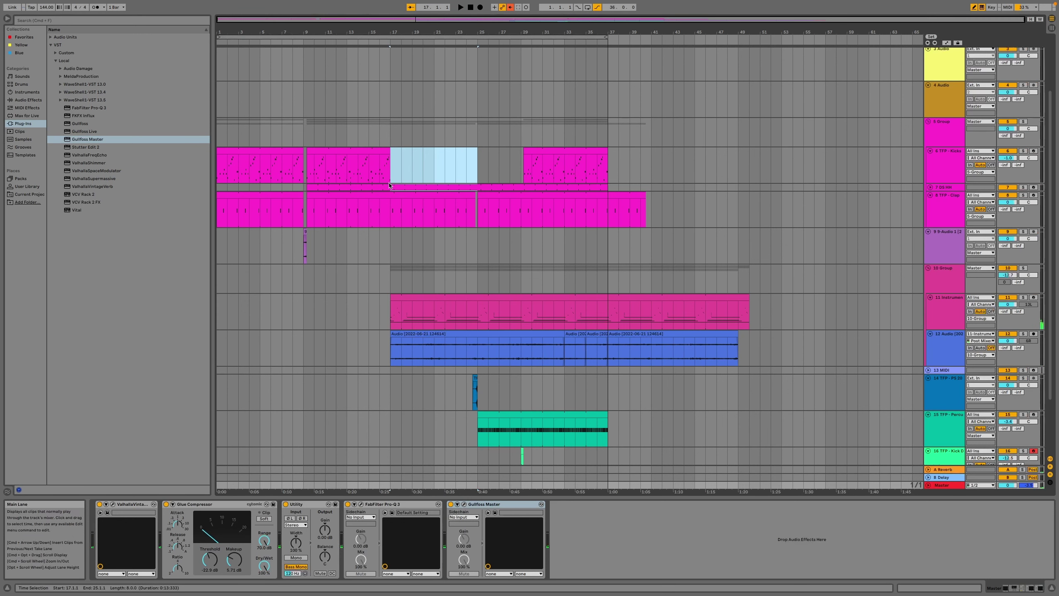
left_click(375, 40)
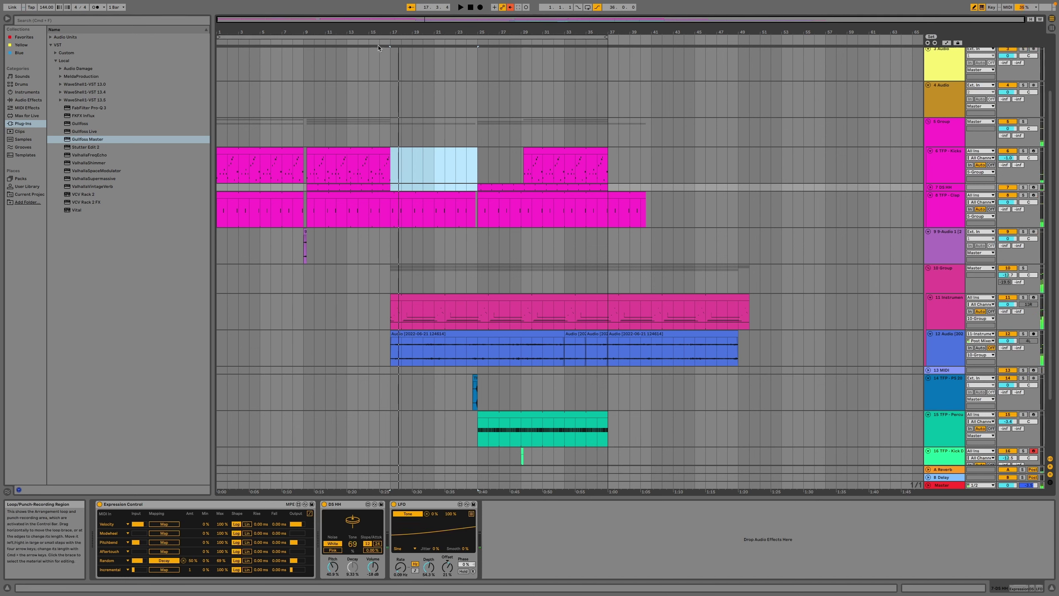
key("Left")
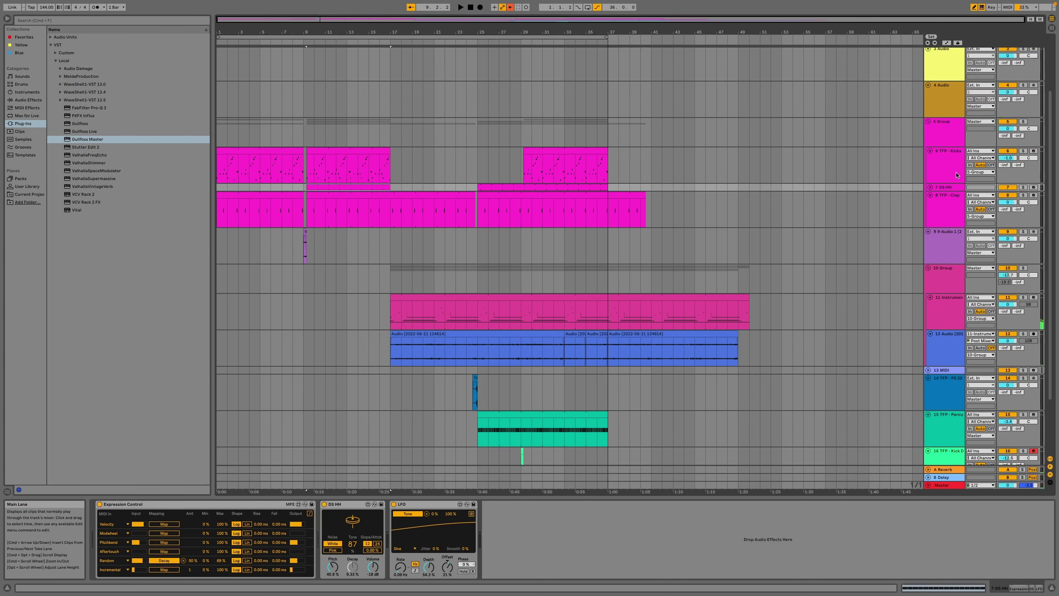
Unfold the DS HH track, show its A-Reverb send automation and draw a steep rise leading into bar 17.
left_click(930, 187)
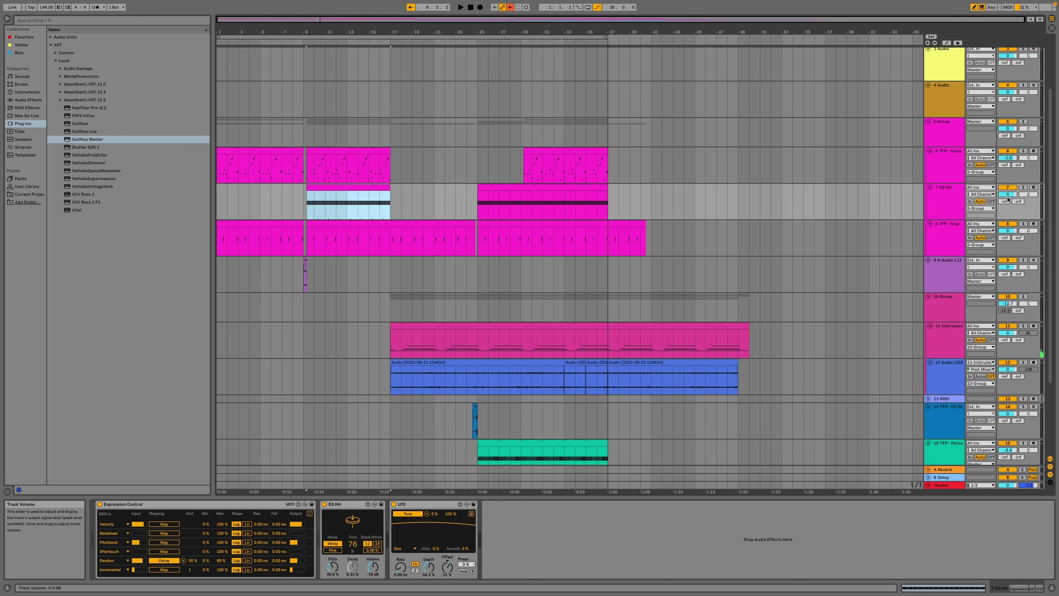
right_click(1005, 203)
left_click(967, 222)
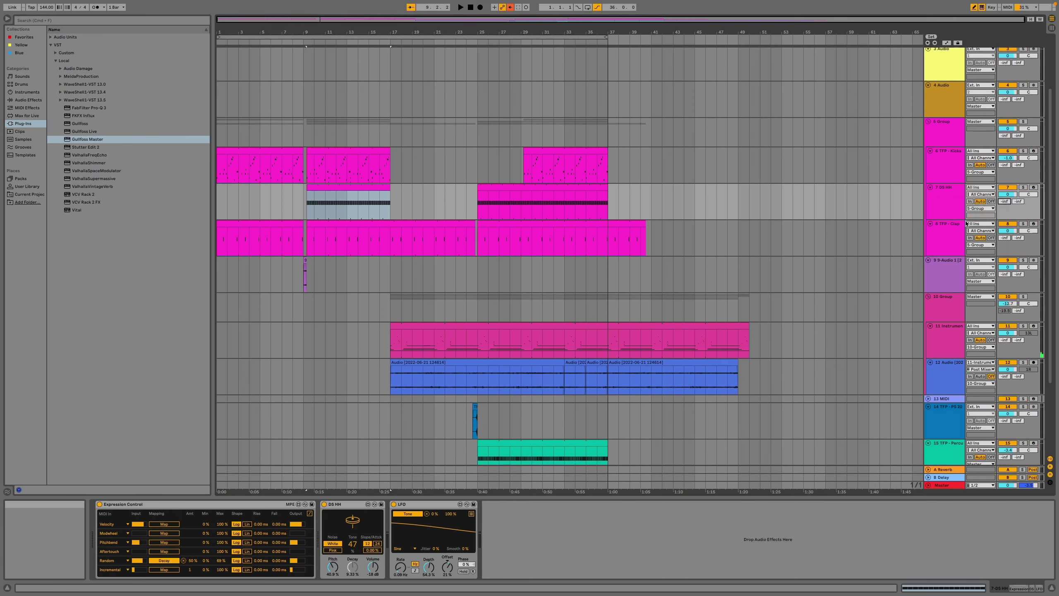
scroll(397, 204, "up", 5)
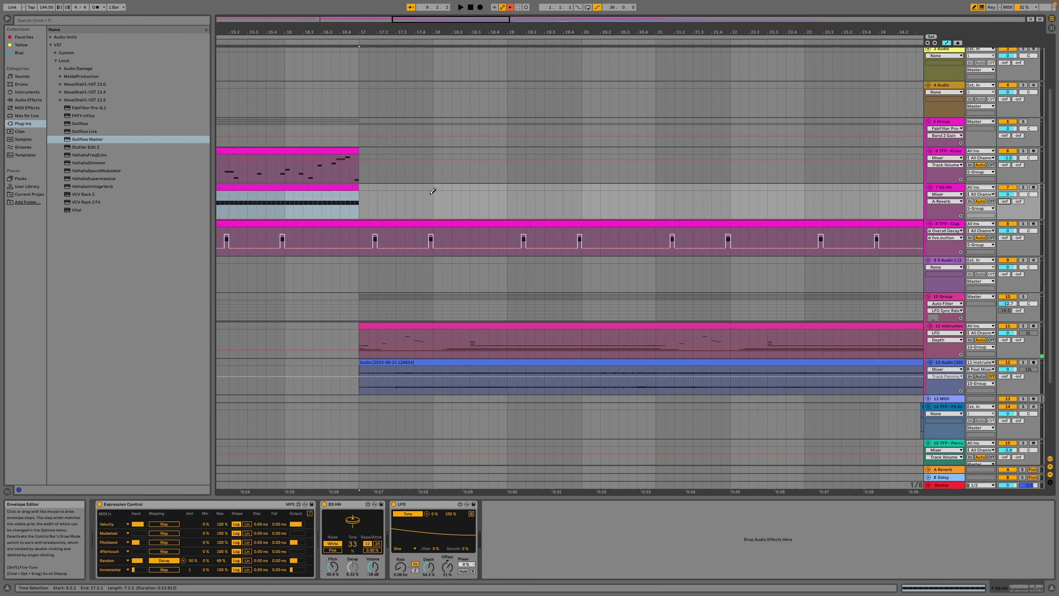
left_click(946, 43)
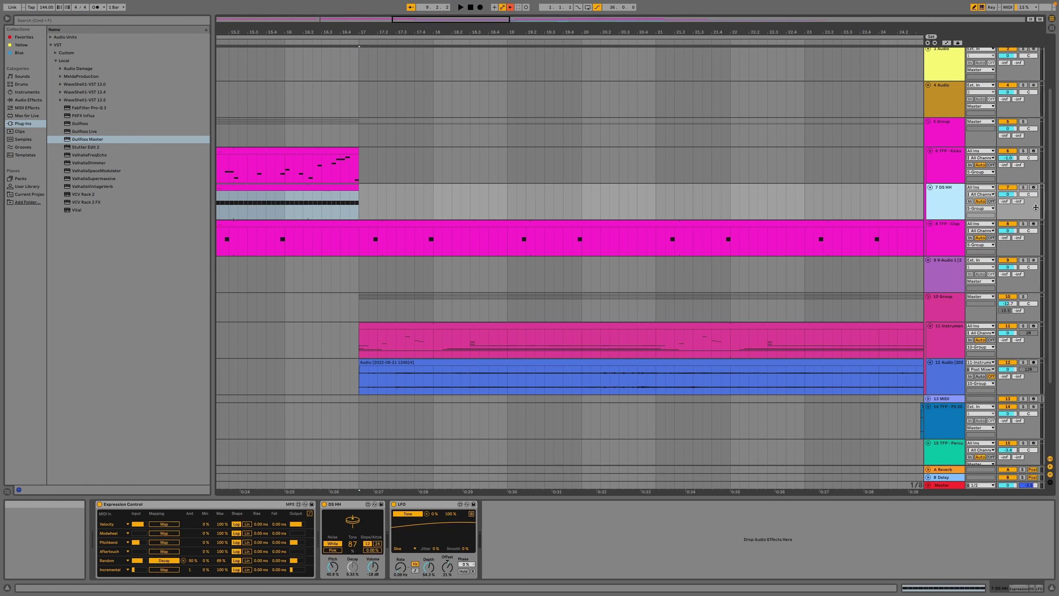
right_click(1005, 202)
left_click(980, 222)
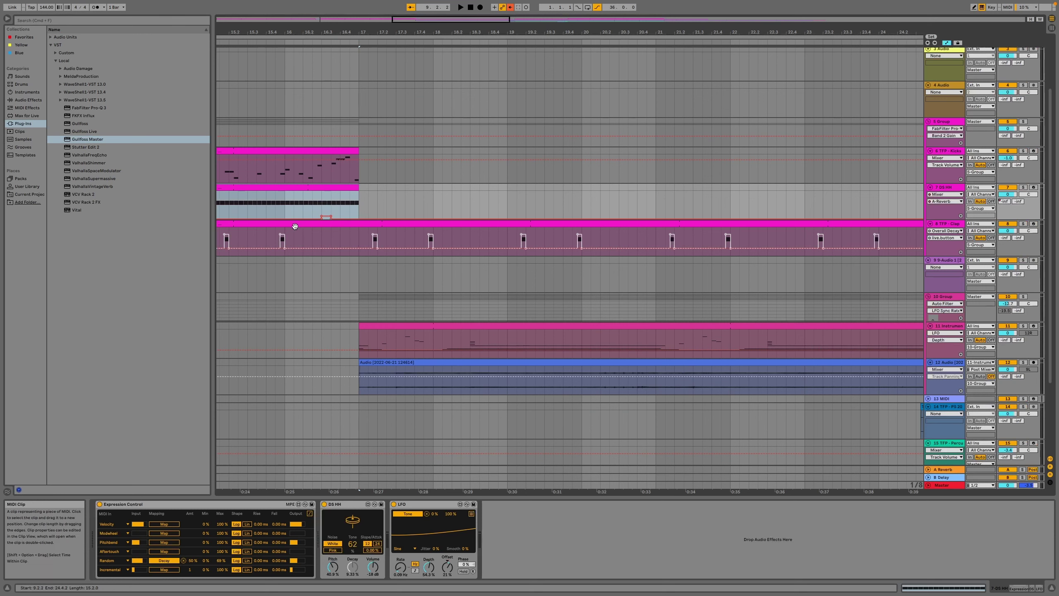
left_click_drag(332, 221, 359, 192)
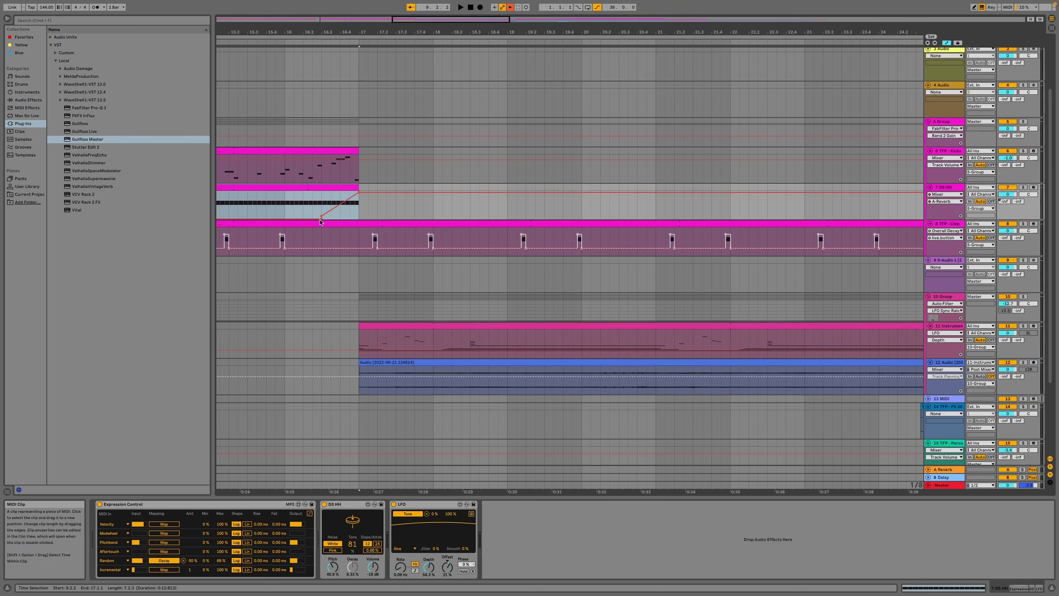
Start the A-Reverb send rise on the DS HH track earlier for a more gradual build into bar 17, and play it back.
left_click(307, 42)
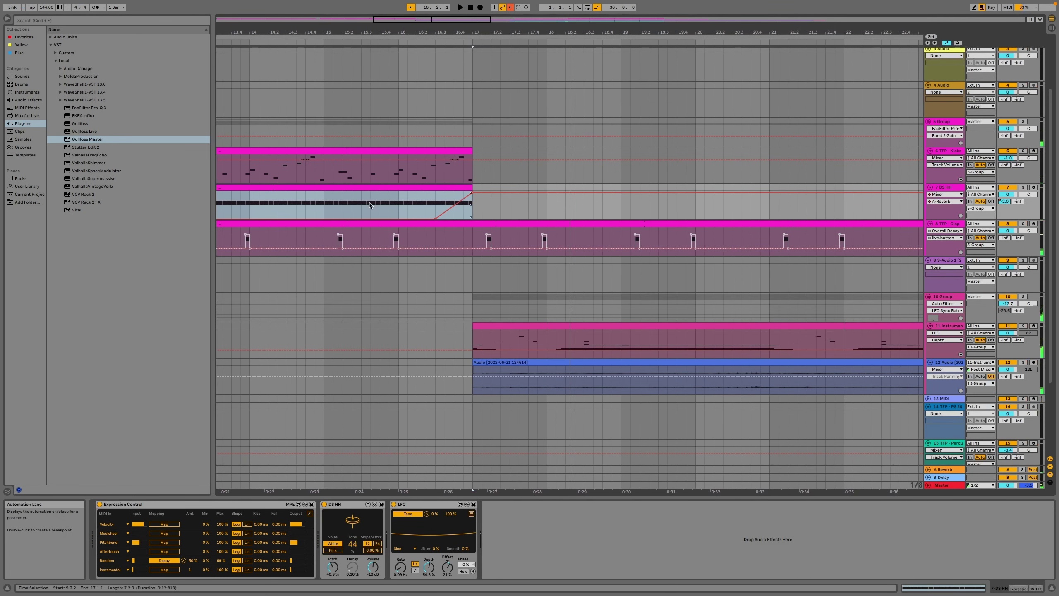
left_click_drag(437, 221, 410, 217)
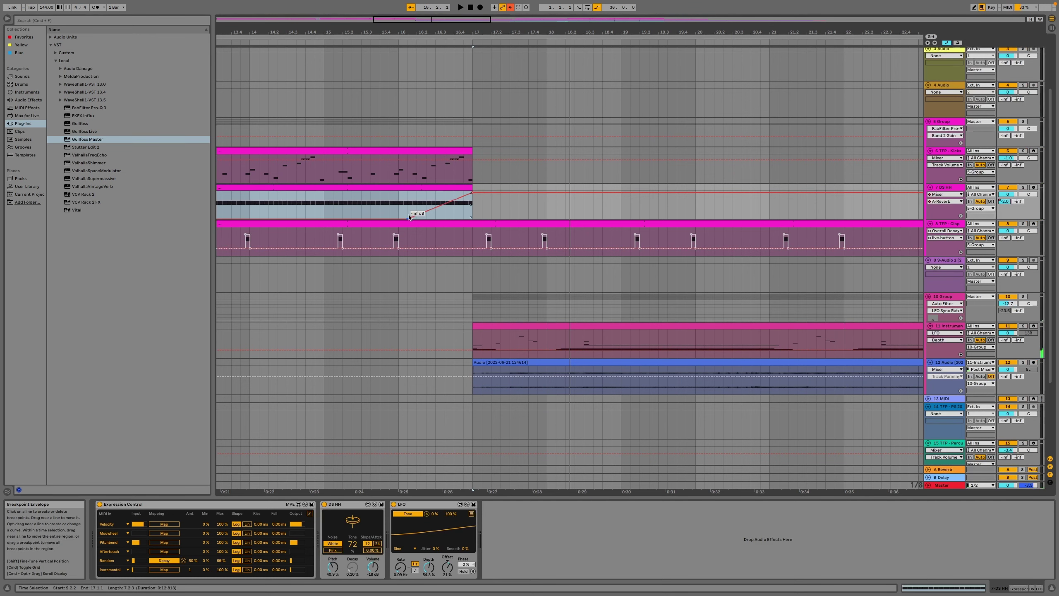
left_click(409, 41)
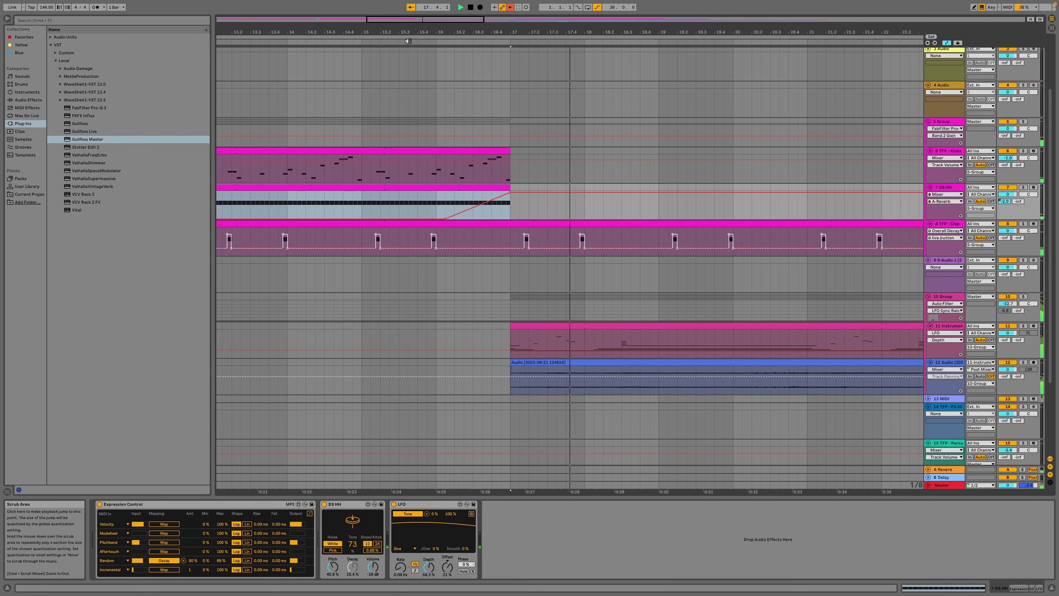
Drop the DS HH track's A-Reverb send to -inf dB at bar 25, where the hi-hats re-enter.
key("w")
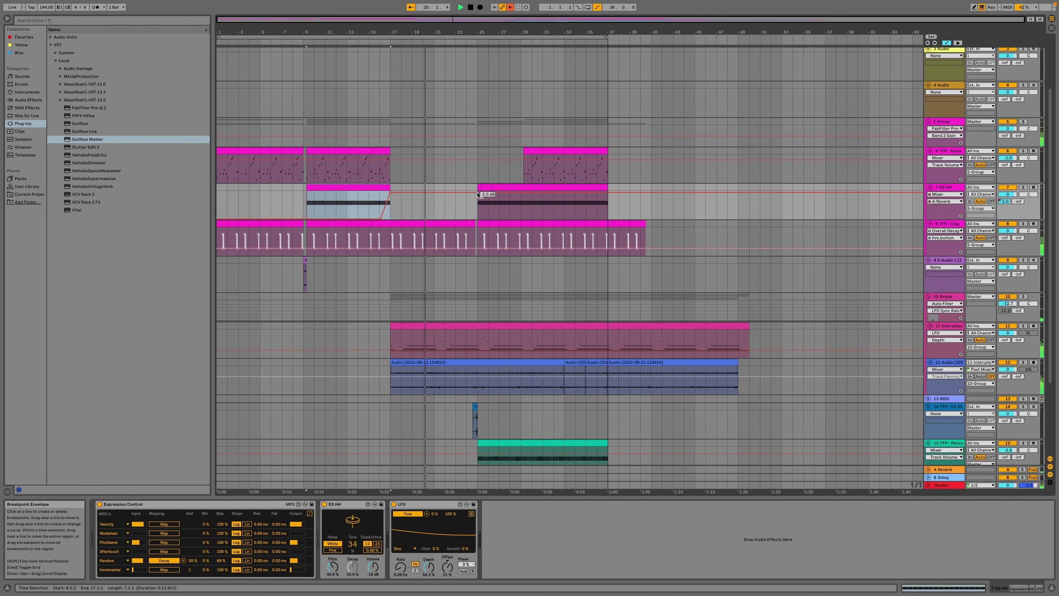
left_click_drag(492, 193, 492, 219)
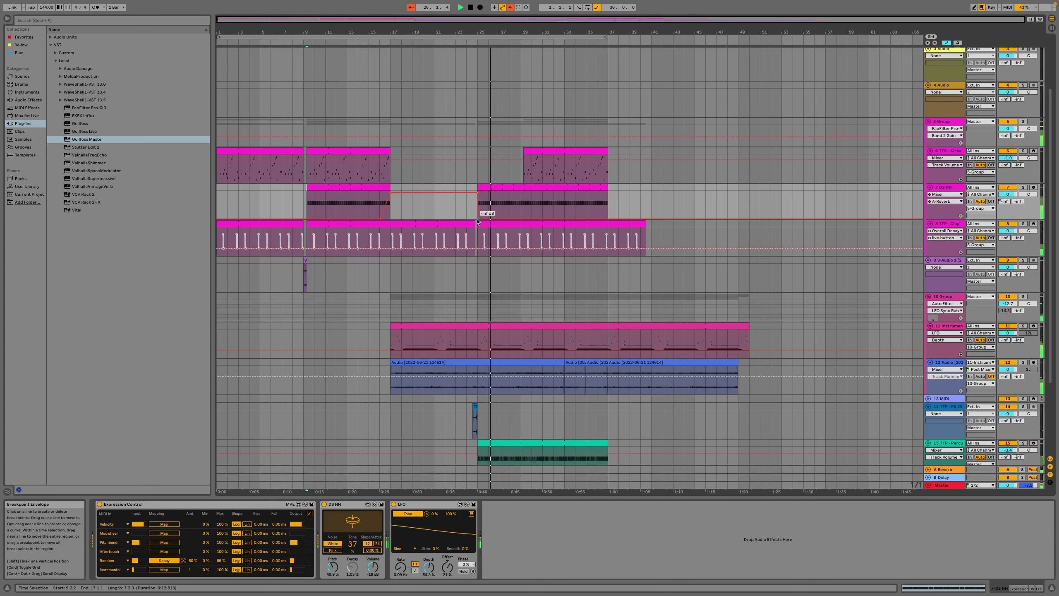
key("space")
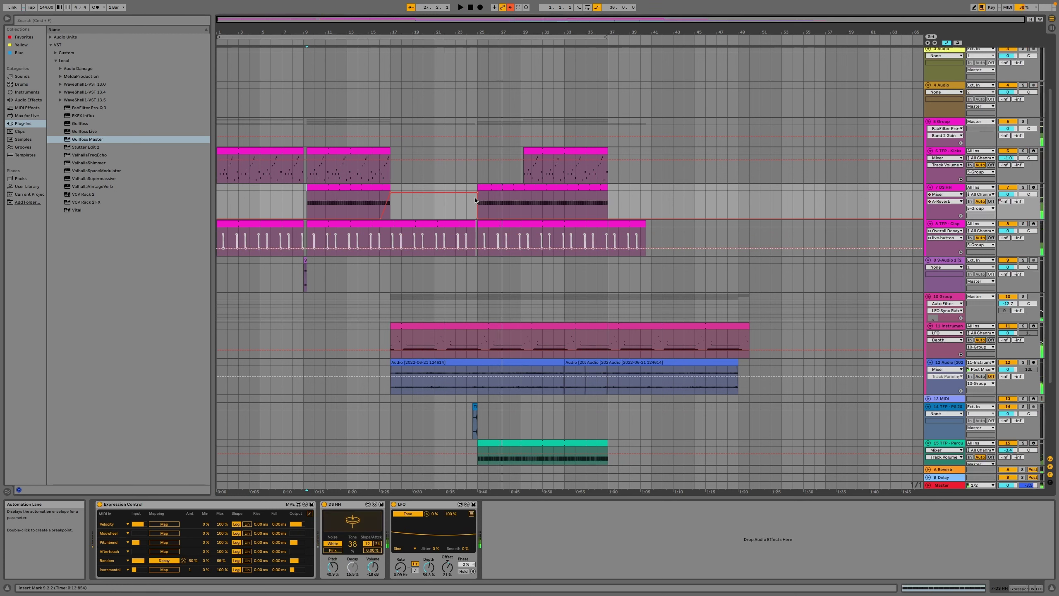
Extend the second DS HH clip back to bar 21, move the reverb send drop there, and play the transition.
left_click_drag(475, 200, 435, 218)
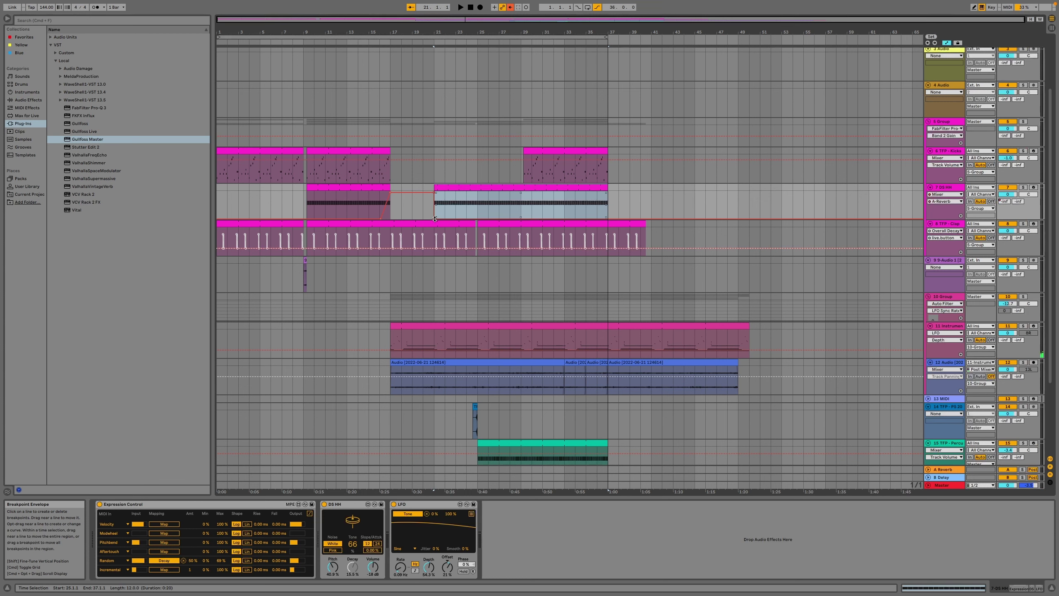
left_click(421, 42)
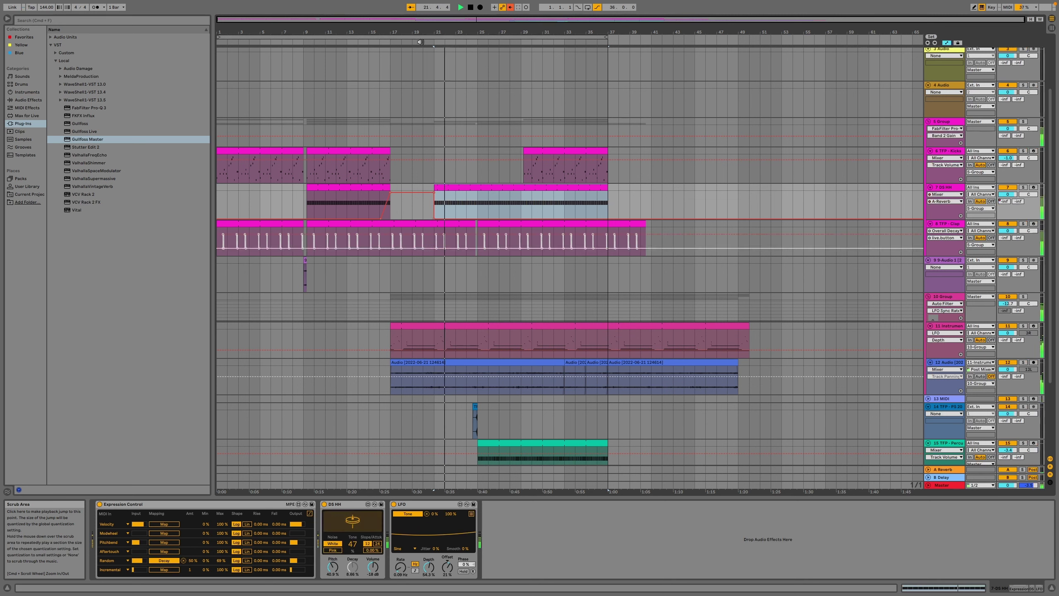
key("space")
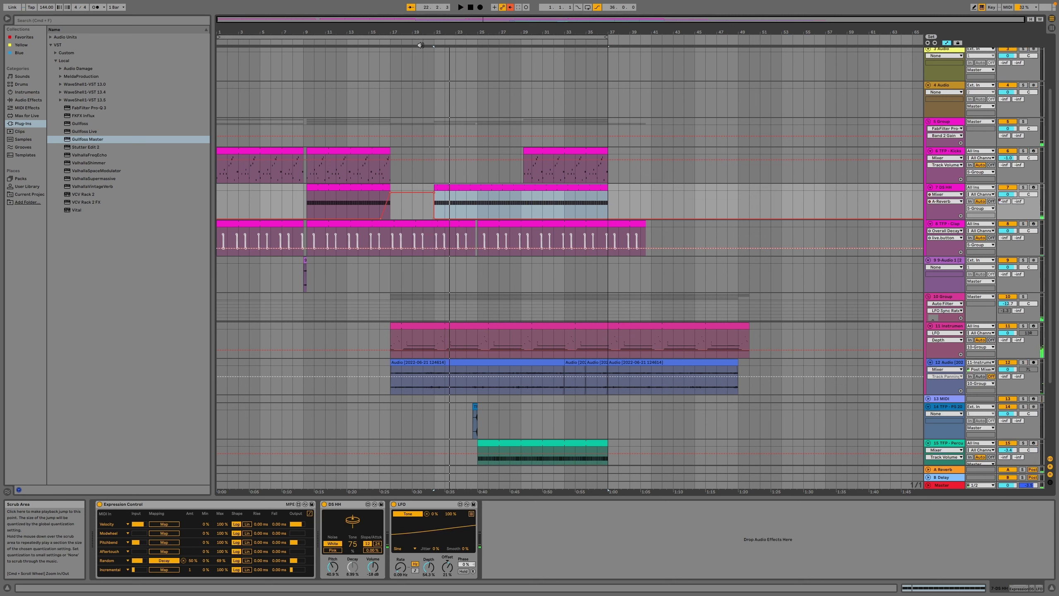
Remove the Clap part between bars 18 and 21 and show the track's A-Reverb send automation.
left_click(396, 255)
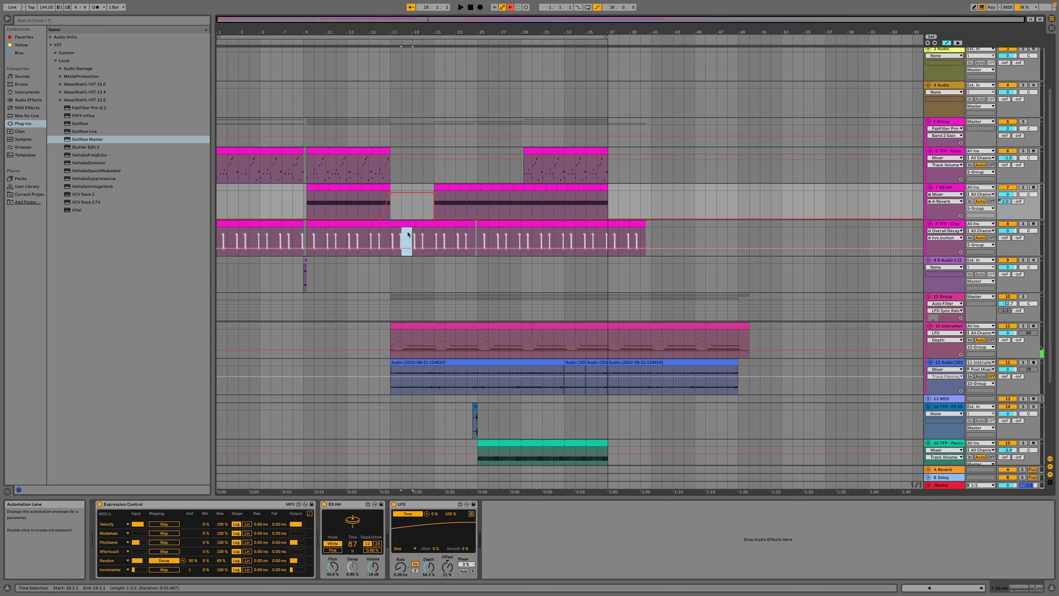
left_click_drag(425, 230, 432, 228)
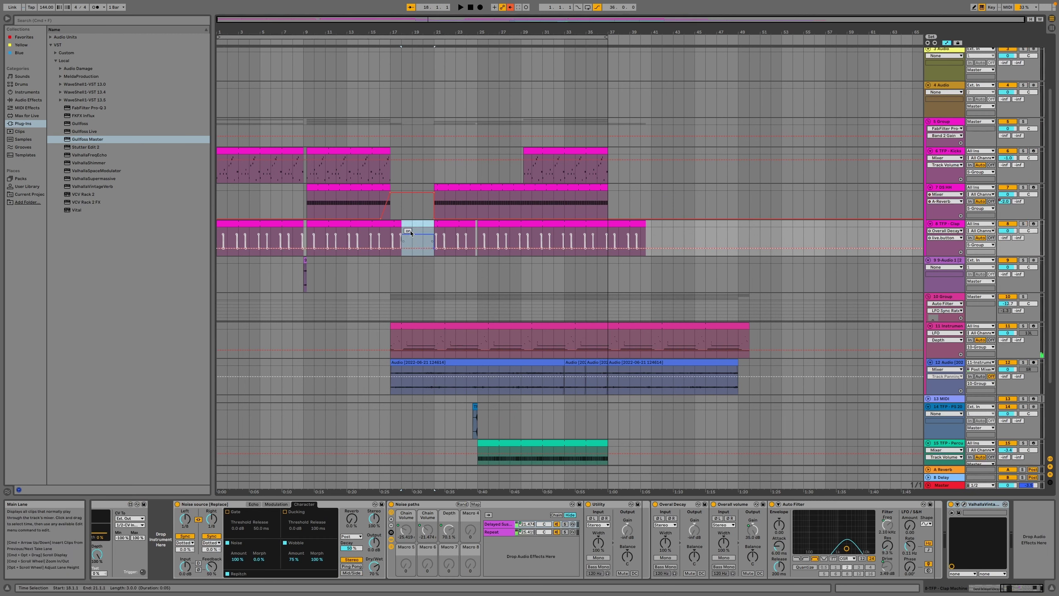
right_click(1005, 238)
left_click(972, 261)
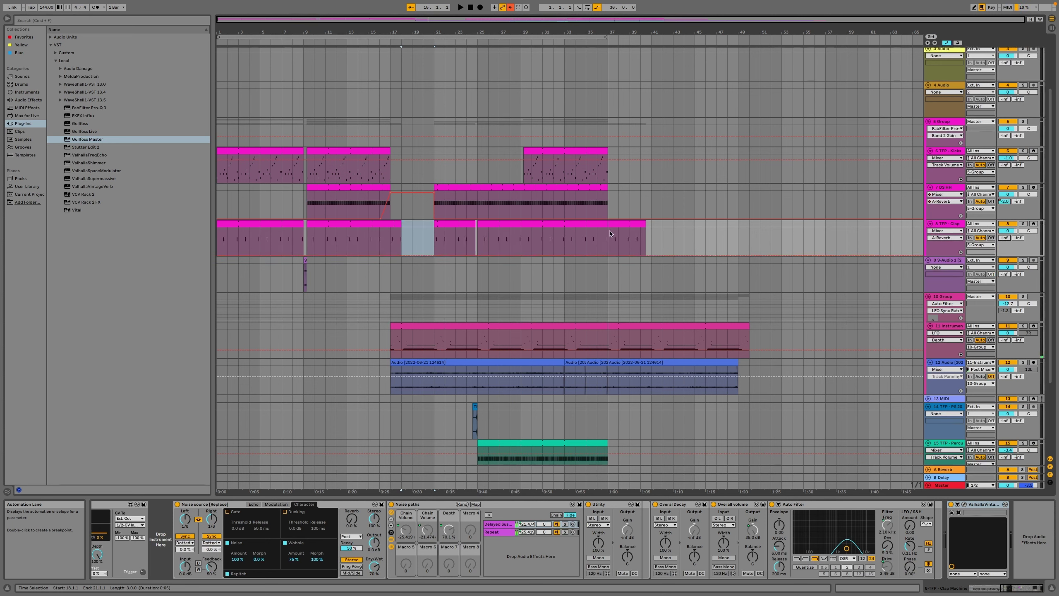
Raise the Clap track's A-Reverb send to about -8 dB just after bar 17, and drop it to -inf dB at bar 21.
left_click(391, 257)
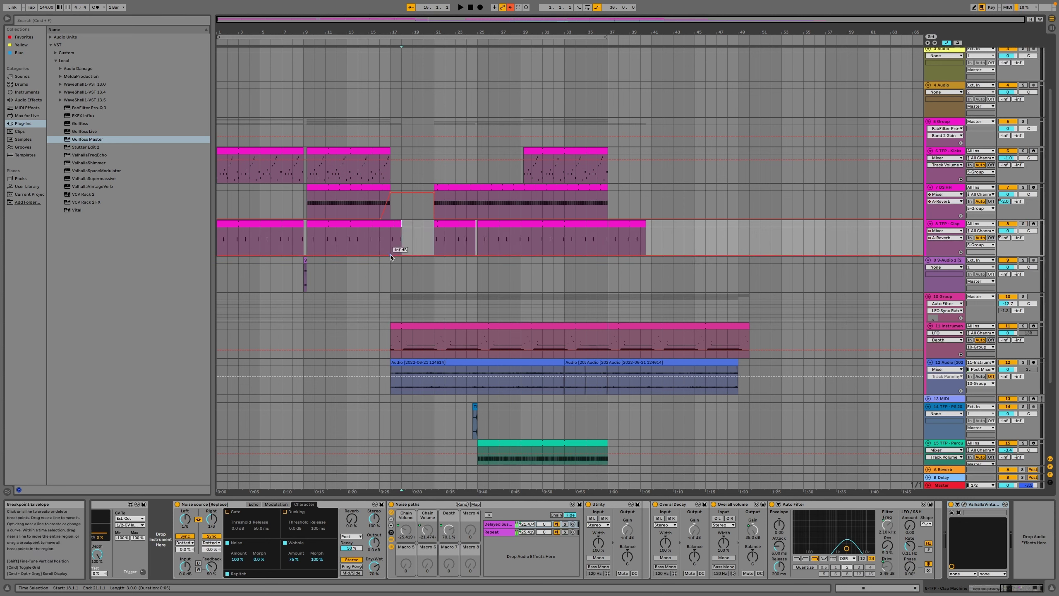
left_click_drag(395, 257, 395, 234)
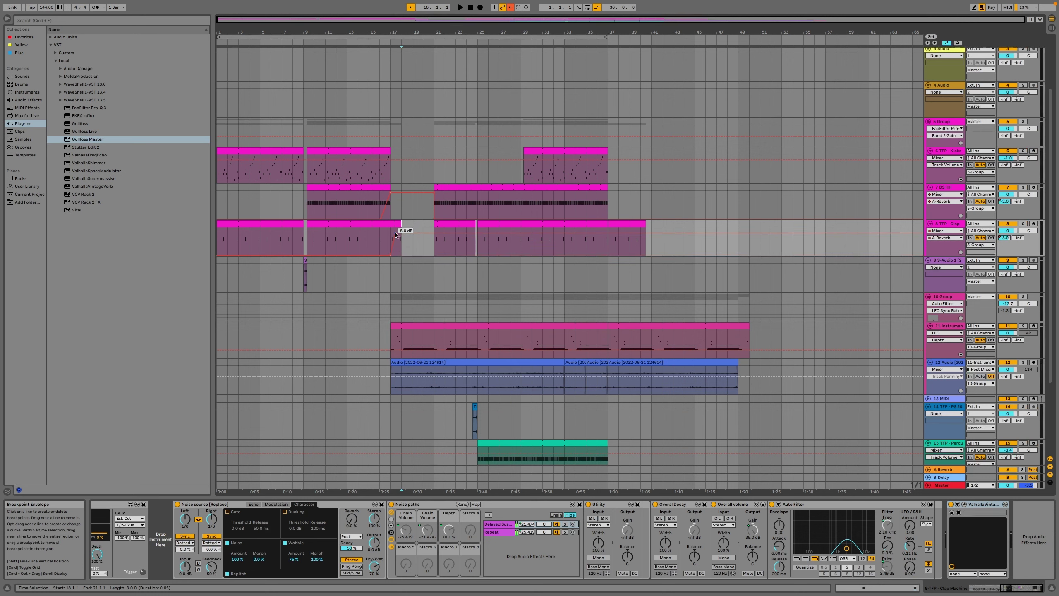
left_click(382, 42)
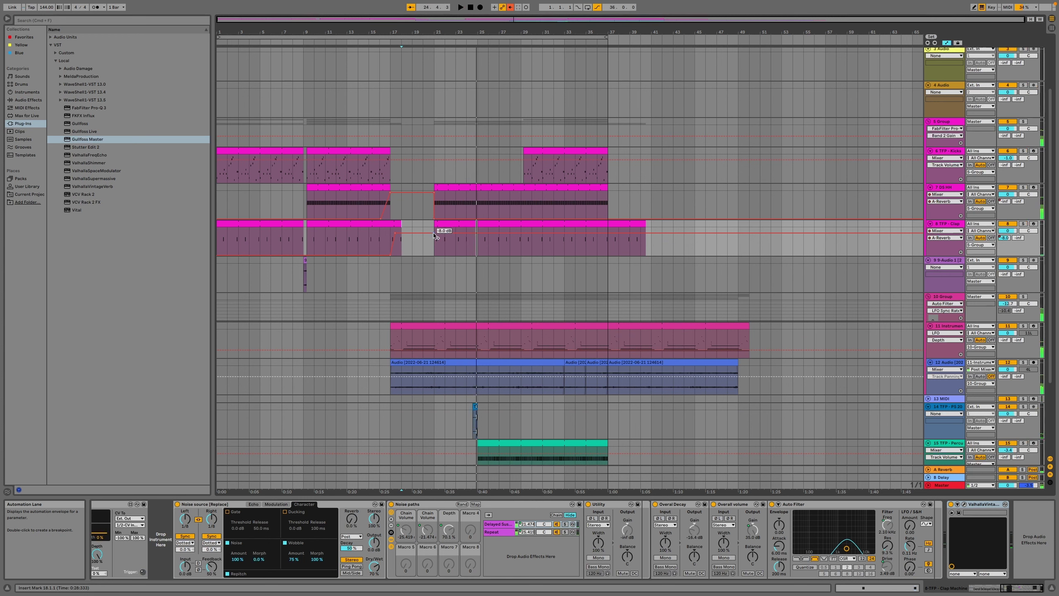
left_click_drag(436, 236, 434, 253)
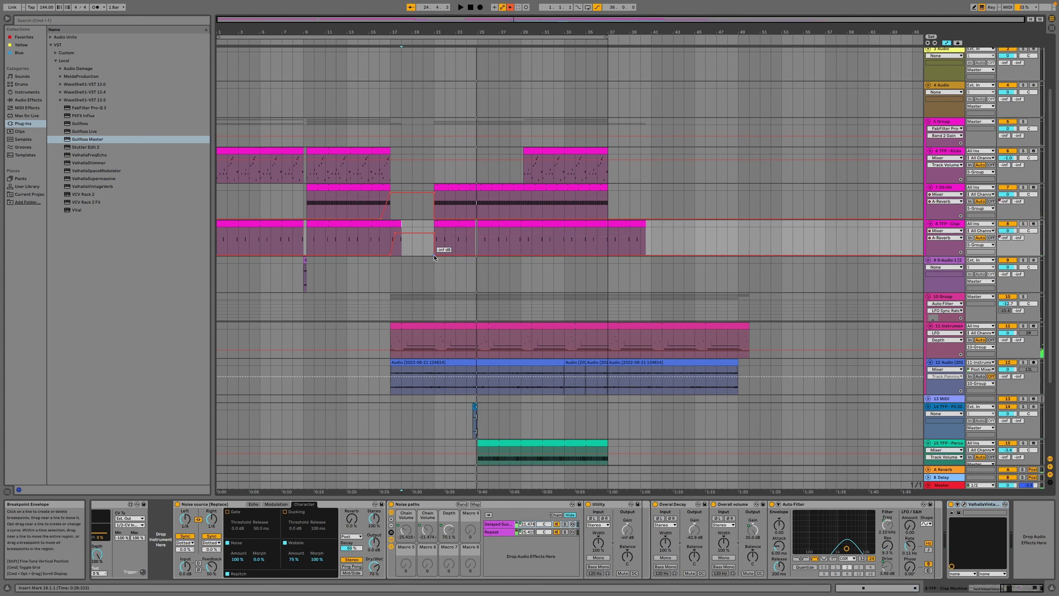
left_click(428, 42)
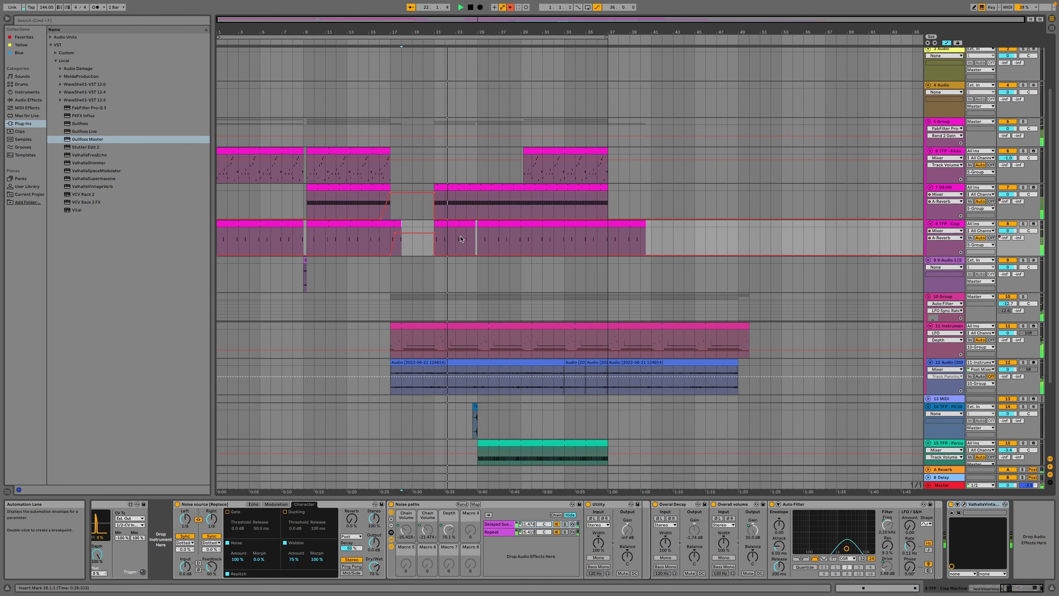
Move the short reversed sample clip on track 14 from before bar 25 so that it ends at bar 21.
scroll(428, 410, "down", 2)
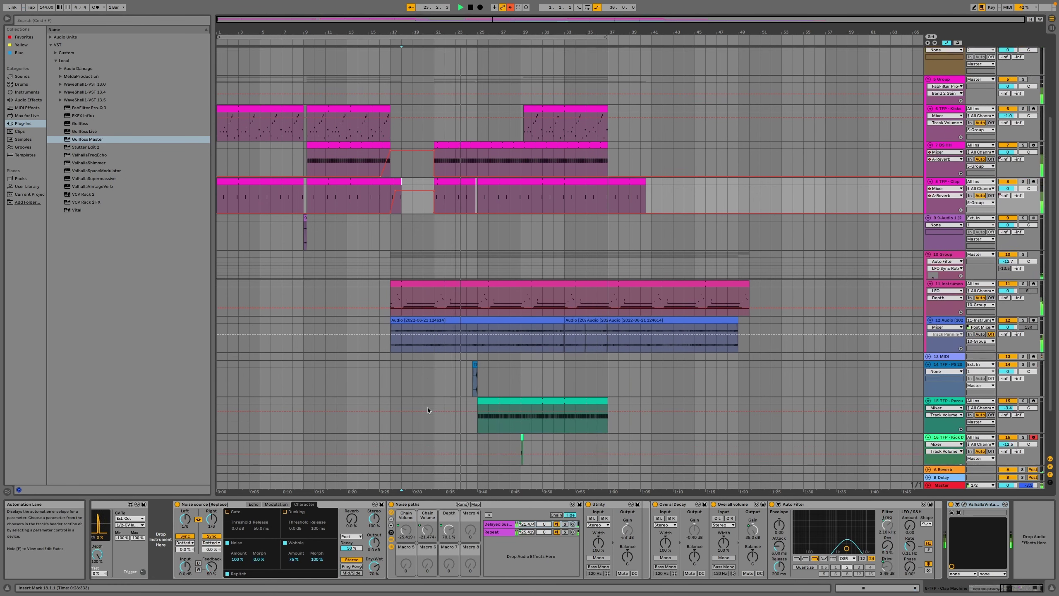
scroll(428, 410, "down", 2)
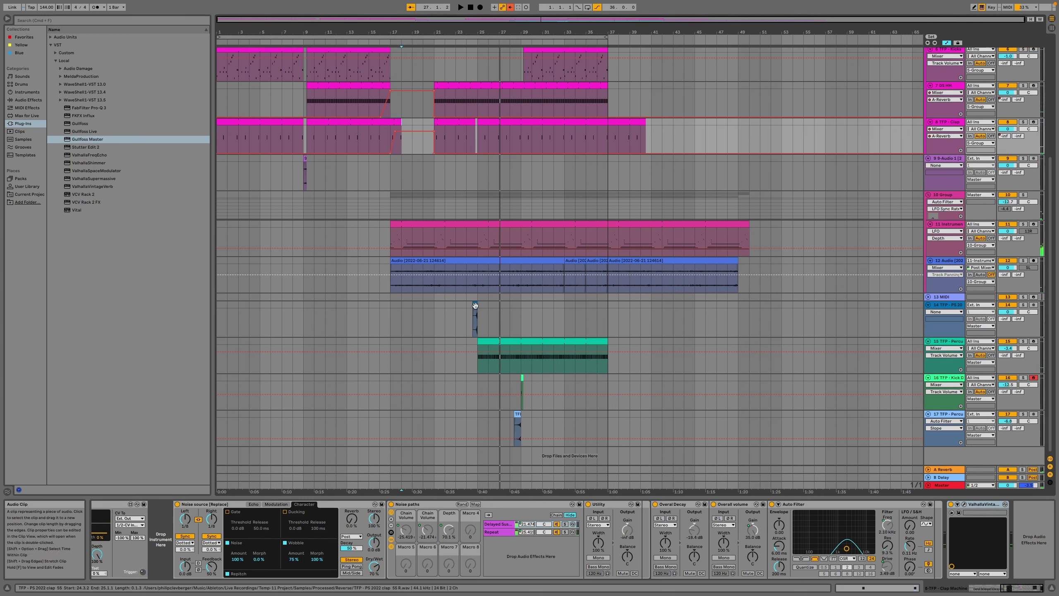
left_click_drag(475, 311, 429, 309)
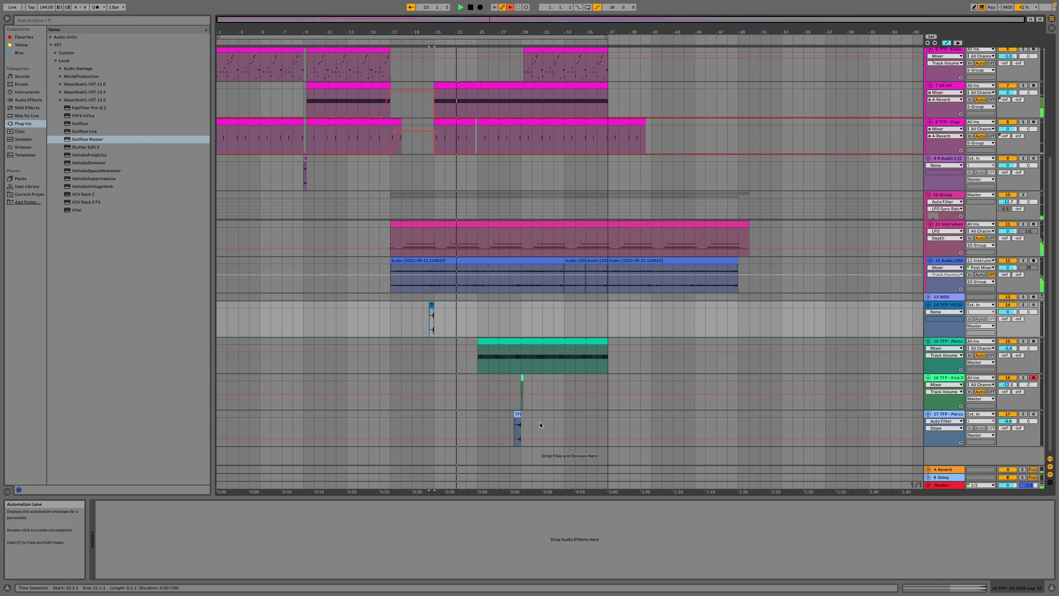
Audition samples from the TFP - Percussive sample synthesis folder in the User Library.
left_click(16, 186)
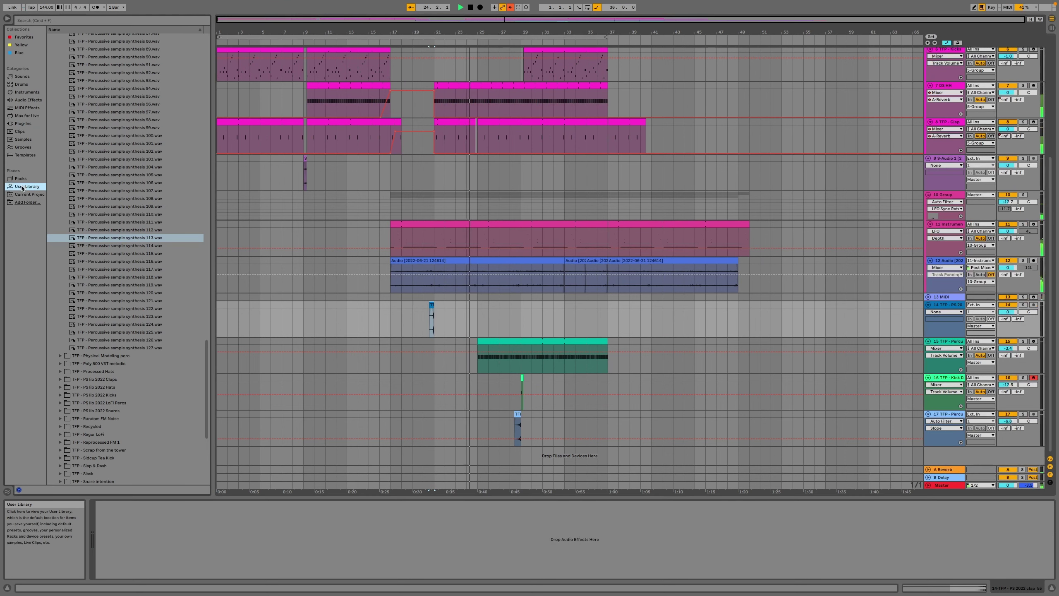
left_click(125, 316)
left_click(130, 276)
left_click(127, 167)
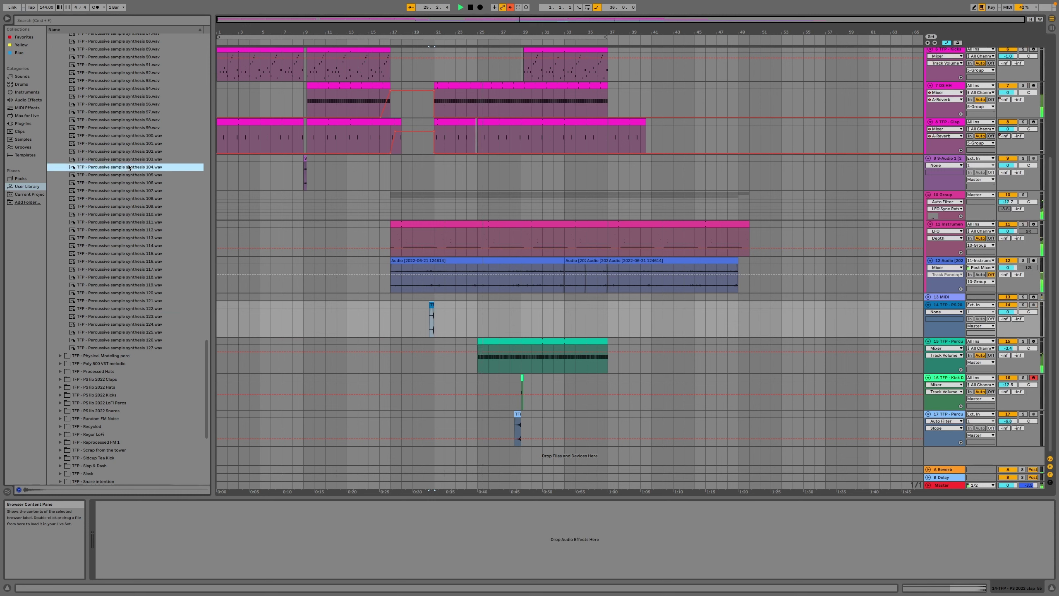
left_click(127, 143)
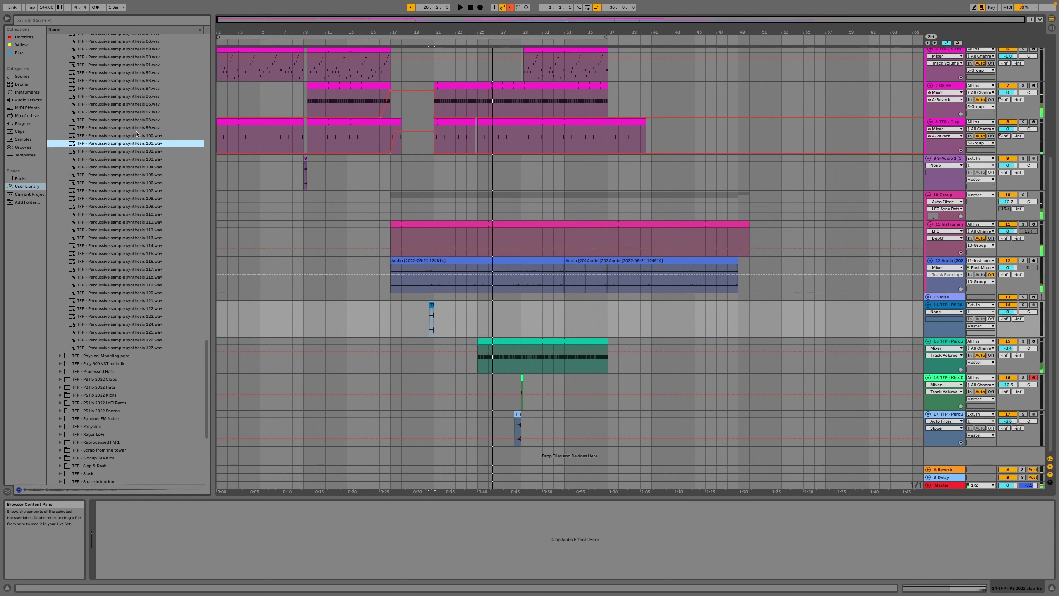
left_click(136, 127)
left_click(139, 104)
left_click(140, 88)
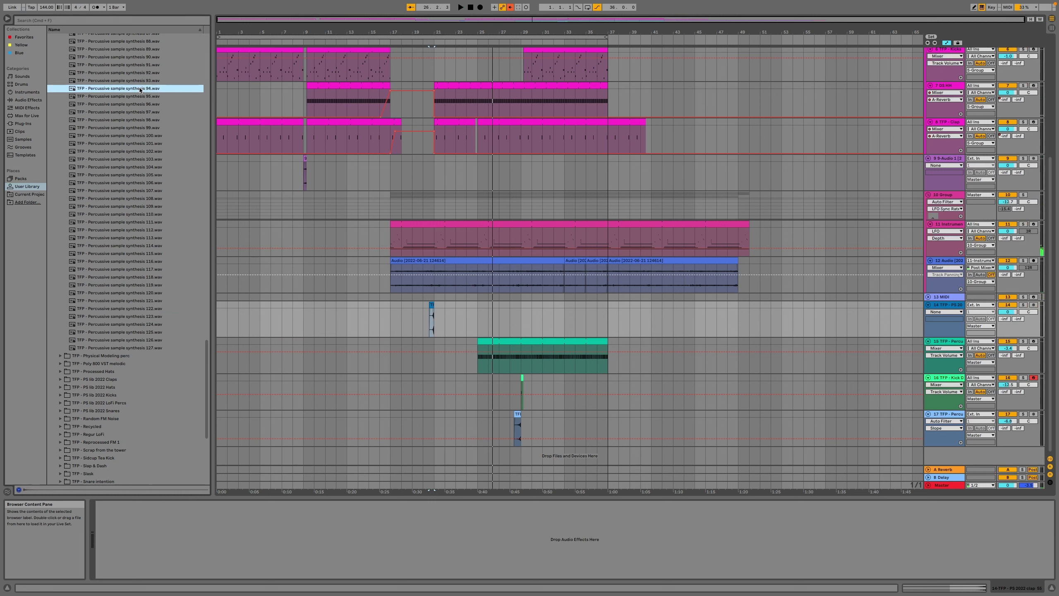
left_click(133, 120)
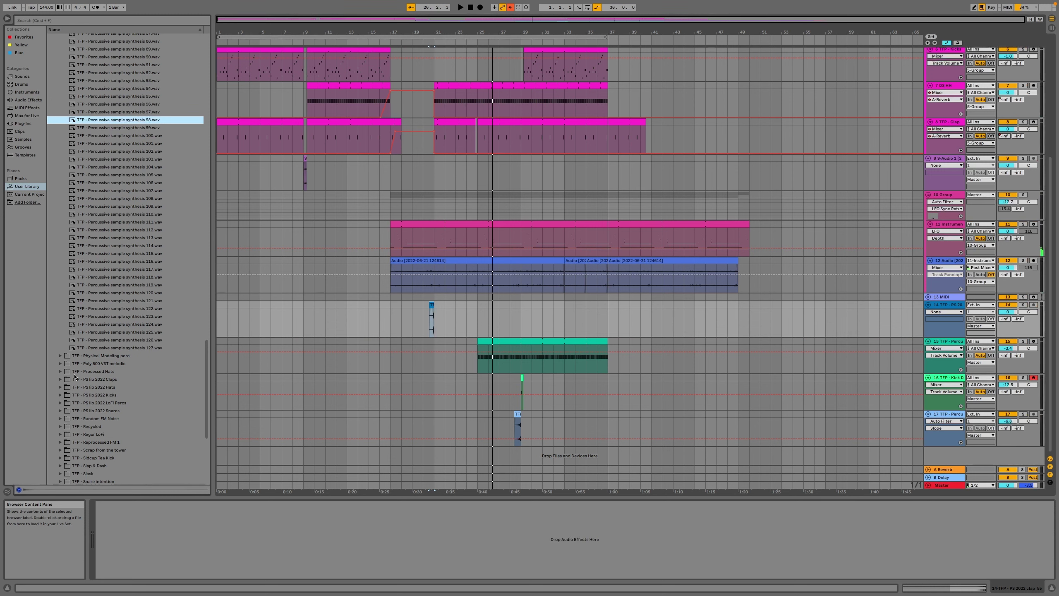
Audition the slices and TFP Percs samples in the TFP - Physical Modeling perc folder, up to TFP Percs 38.wav.
left_click(60, 357)
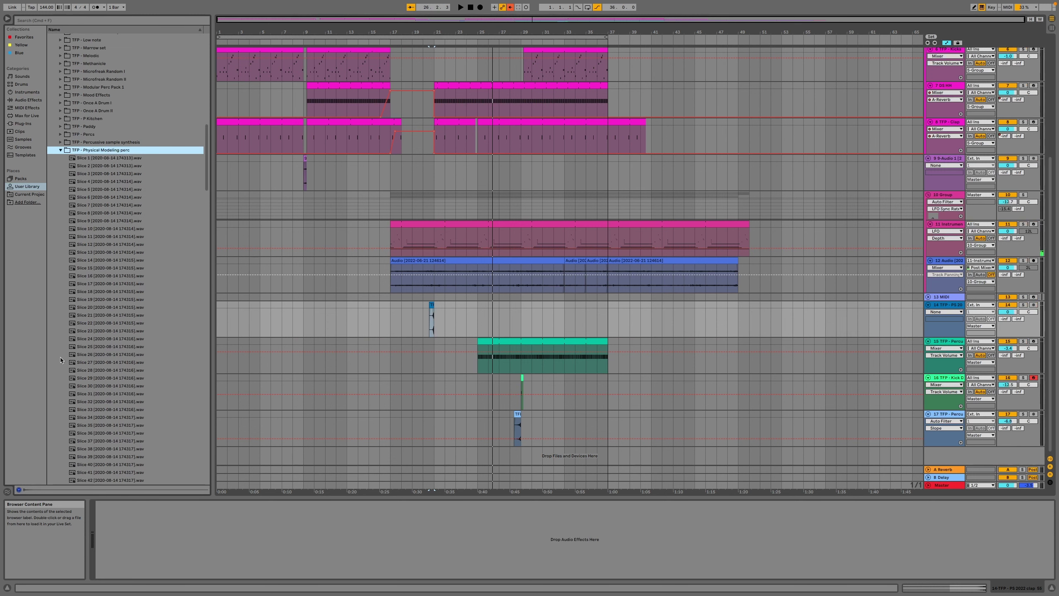
left_click(116, 371)
left_click(117, 355)
left_click(125, 425)
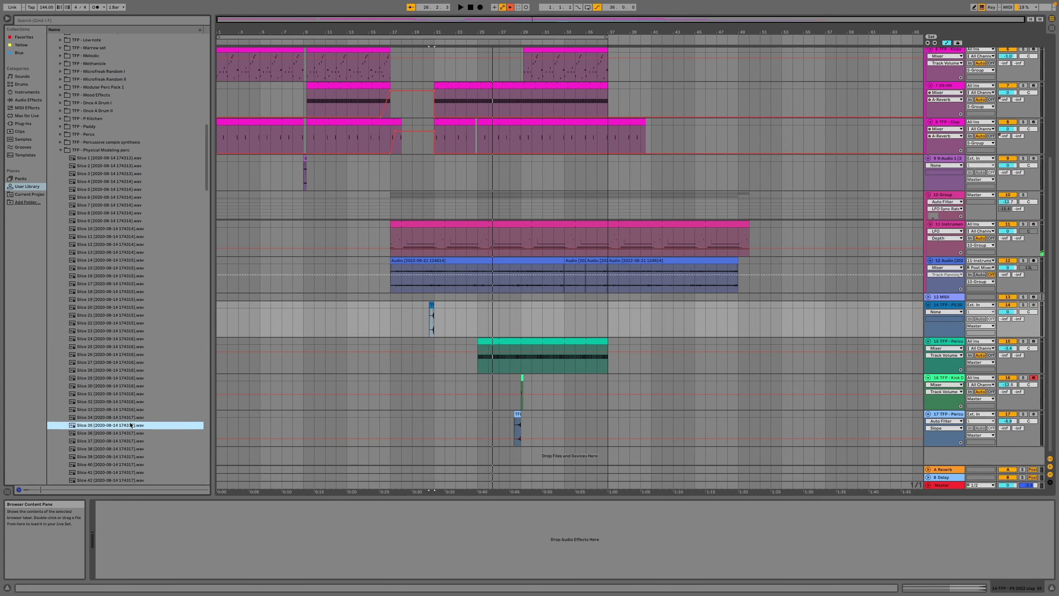
scroll(125, 425, "down", 10)
left_click(130, 419)
scroll(129, 417, "down", 20)
left_click(122, 399)
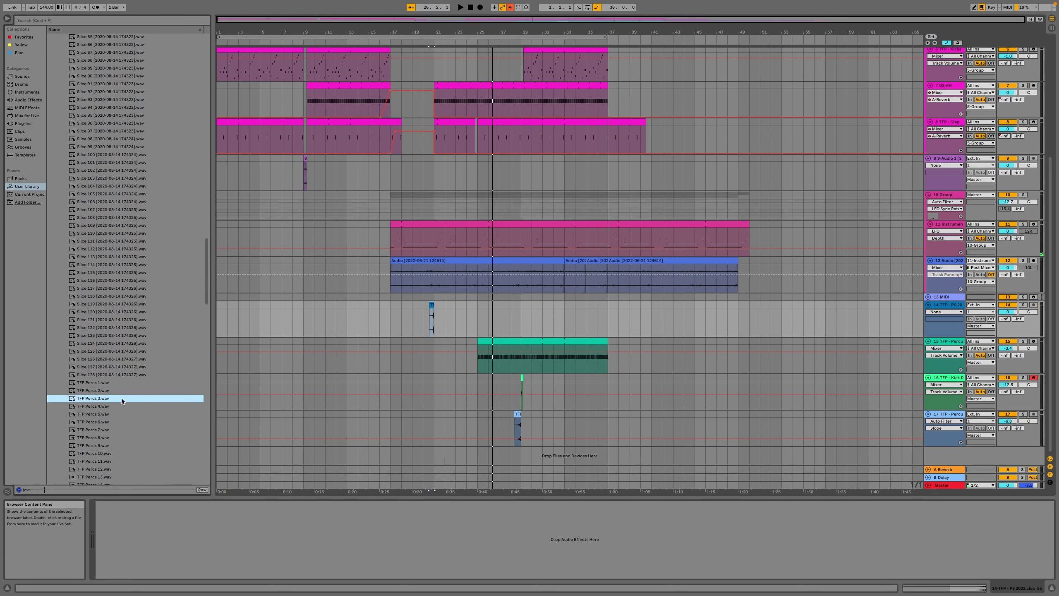
left_click(87, 413)
scroll(92, 400, "down", 12)
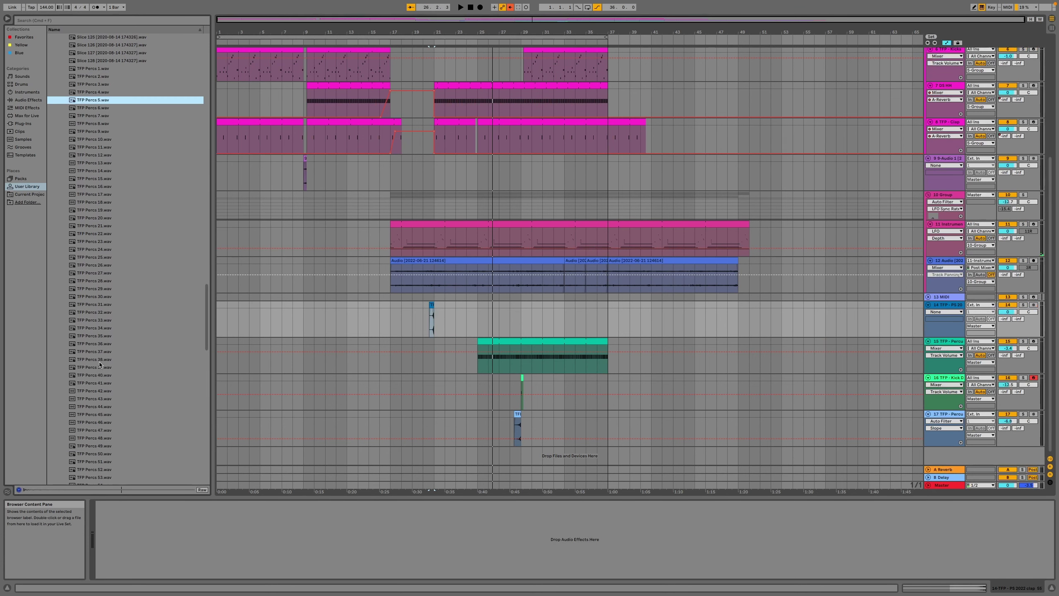
left_click(101, 361)
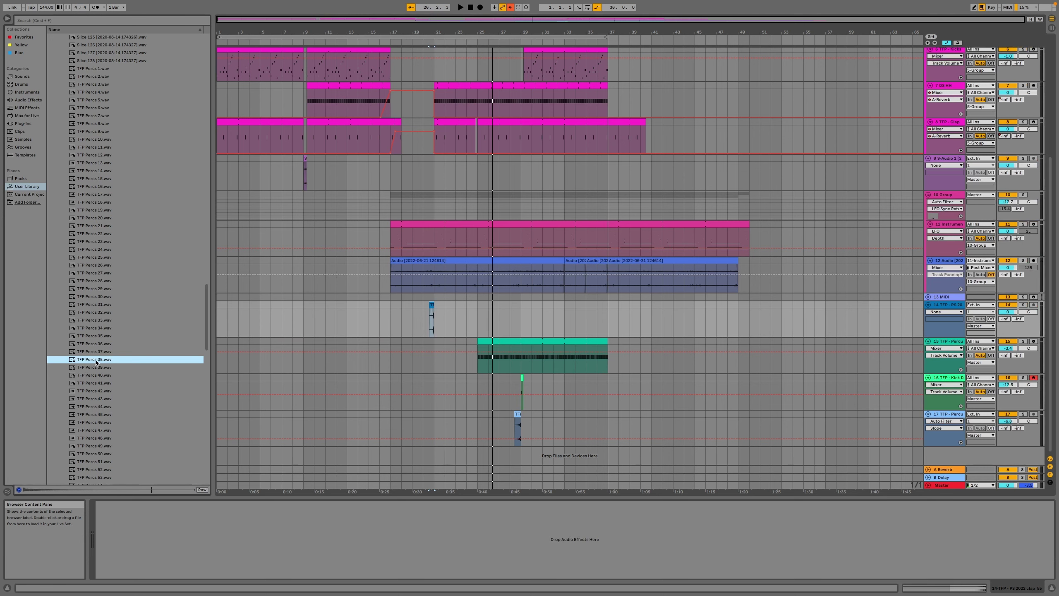
Add TFP Percs 38.wav on a new audio track at bar 24, reverse the clip and play it back.
left_click_drag(97, 362, 467, 456)
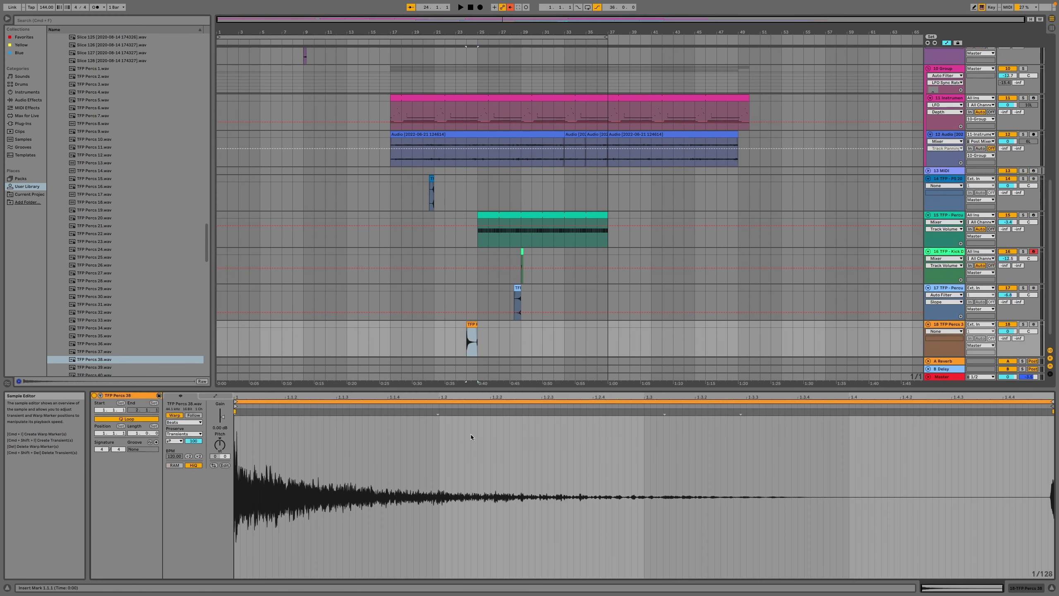
left_click(213, 466)
key("space")
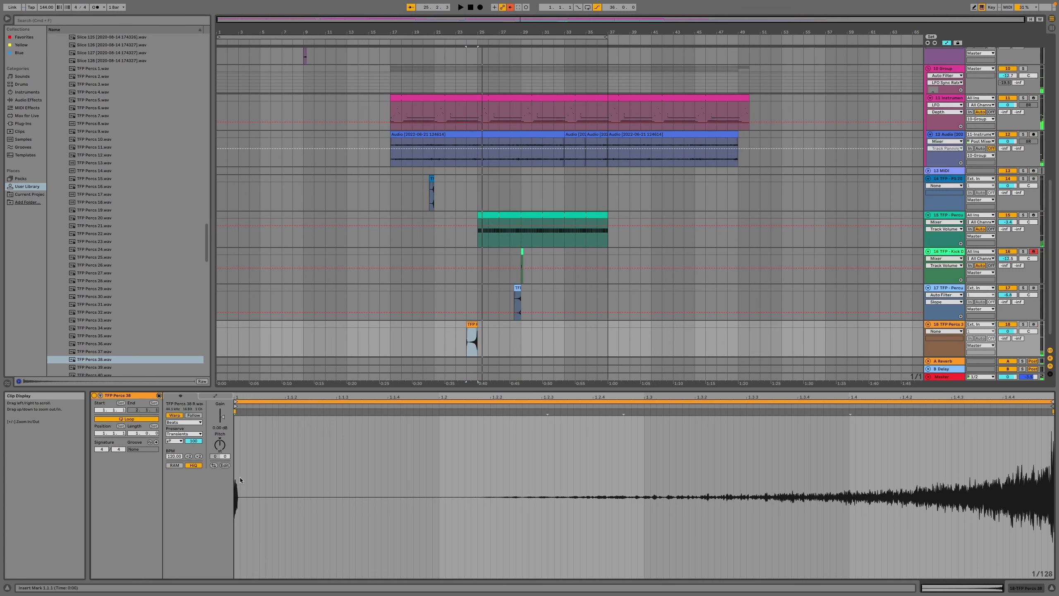
Lower the reversed TFP Percs 38 clip's gain to about -17.9 dB and transpose its pitch down.
left_click_drag(223, 416, 223, 422)
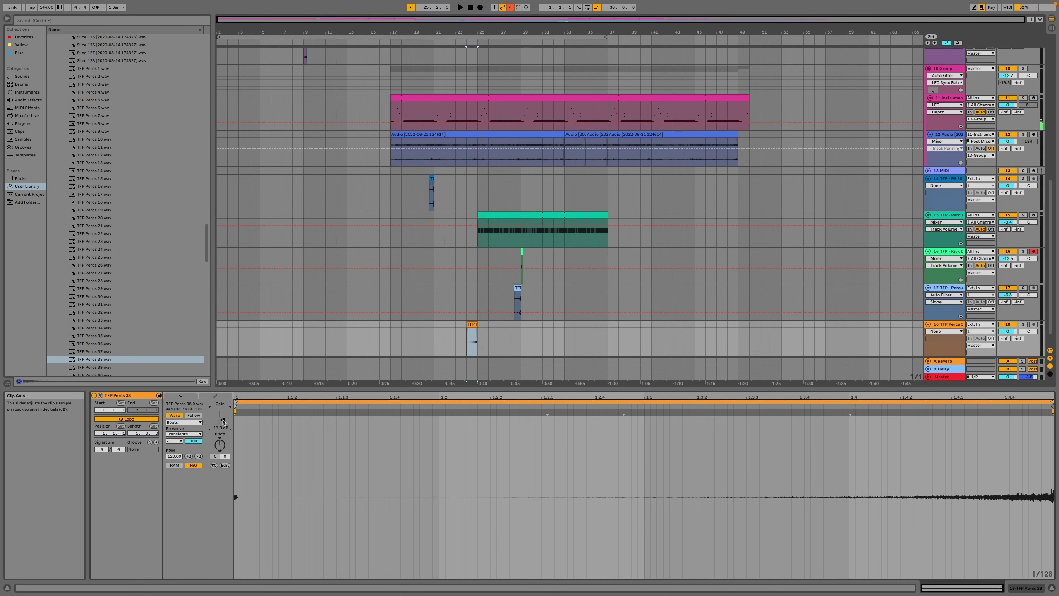
key("space")
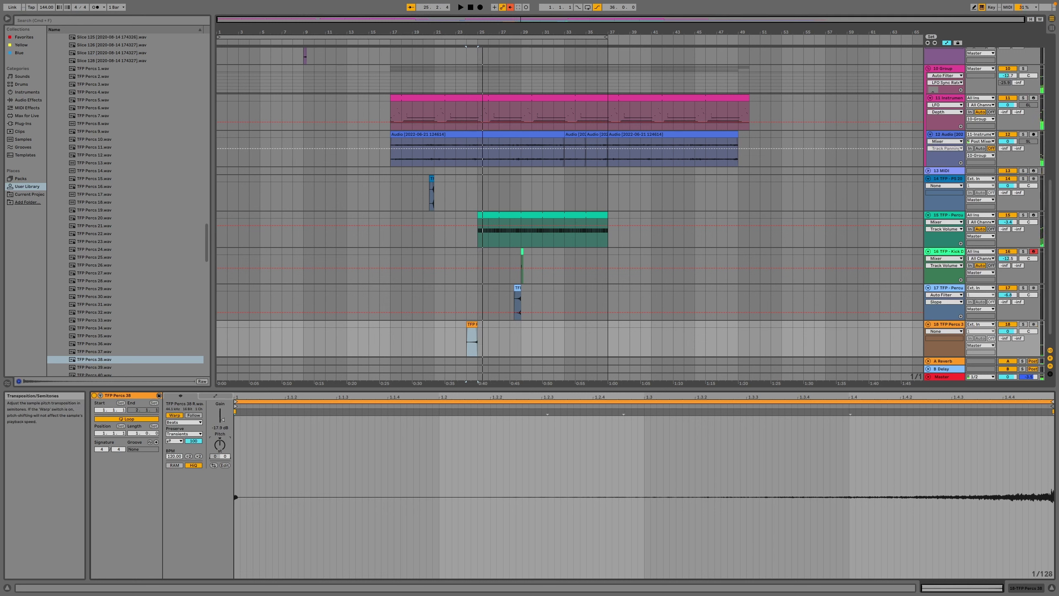
left_click_drag(221, 444, 221, 447)
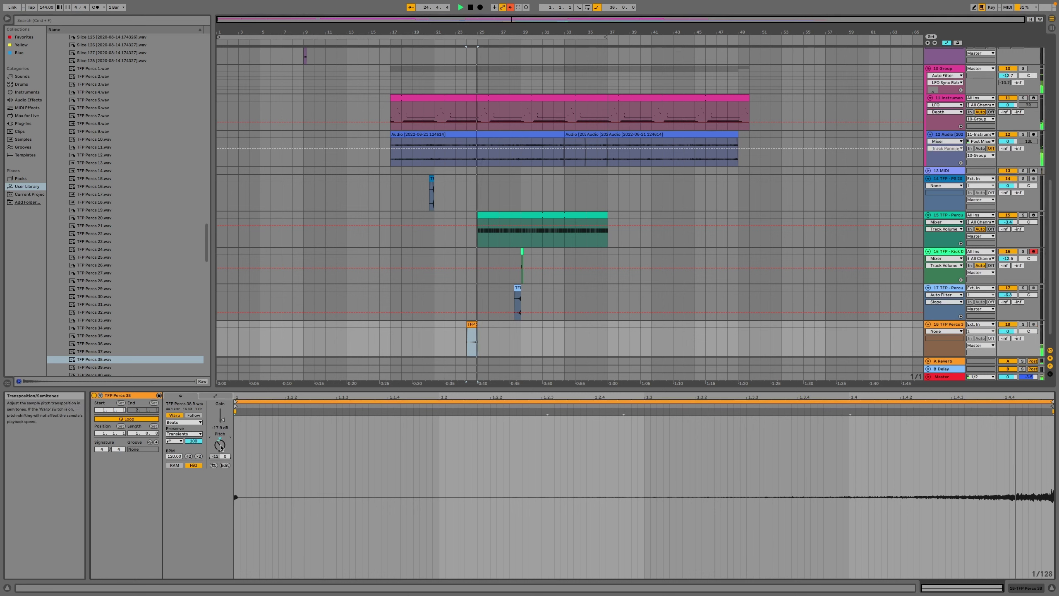
Fine-tune the downward transposition of the reversed TFP Percs 38 clip and check it in playback.
key("space")
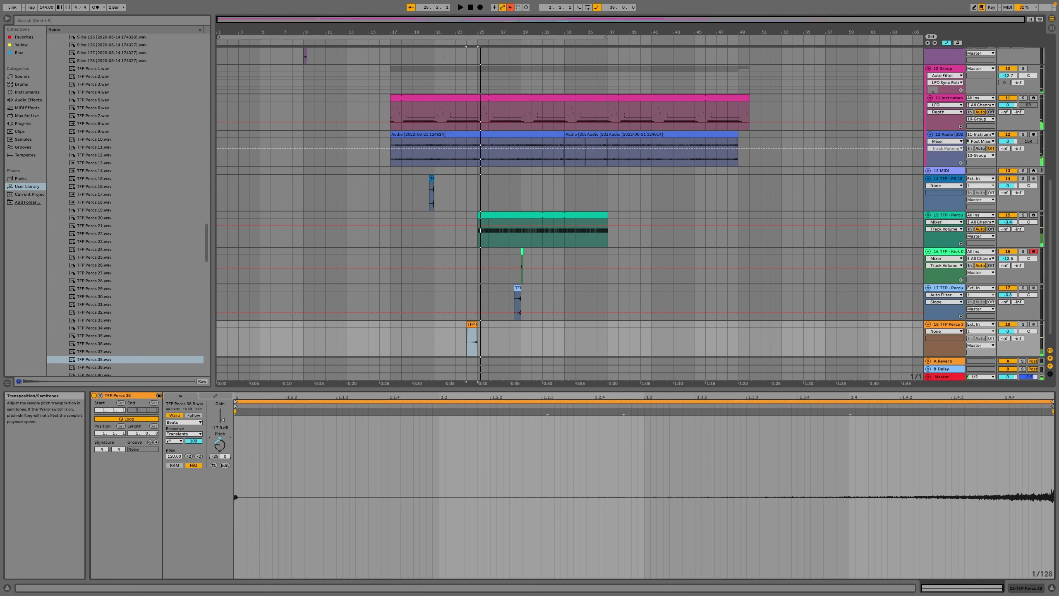
left_click_drag(221, 448, 221, 445)
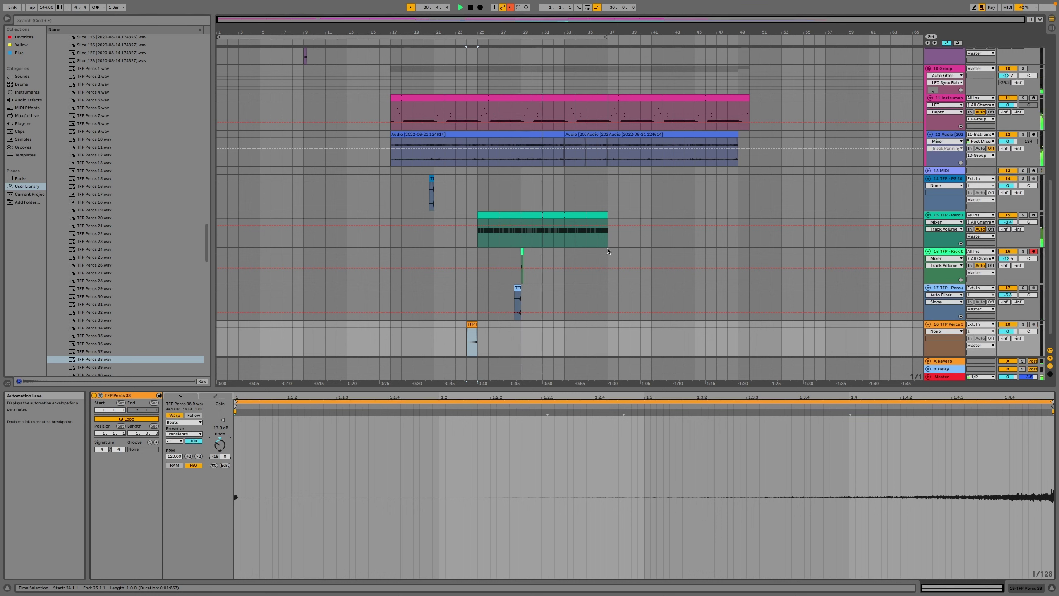
Set the TFP kick track's volume to about -11.7 dB and replay the section to check the balance.
left_click_drag(1006, 261, 1006, 260)
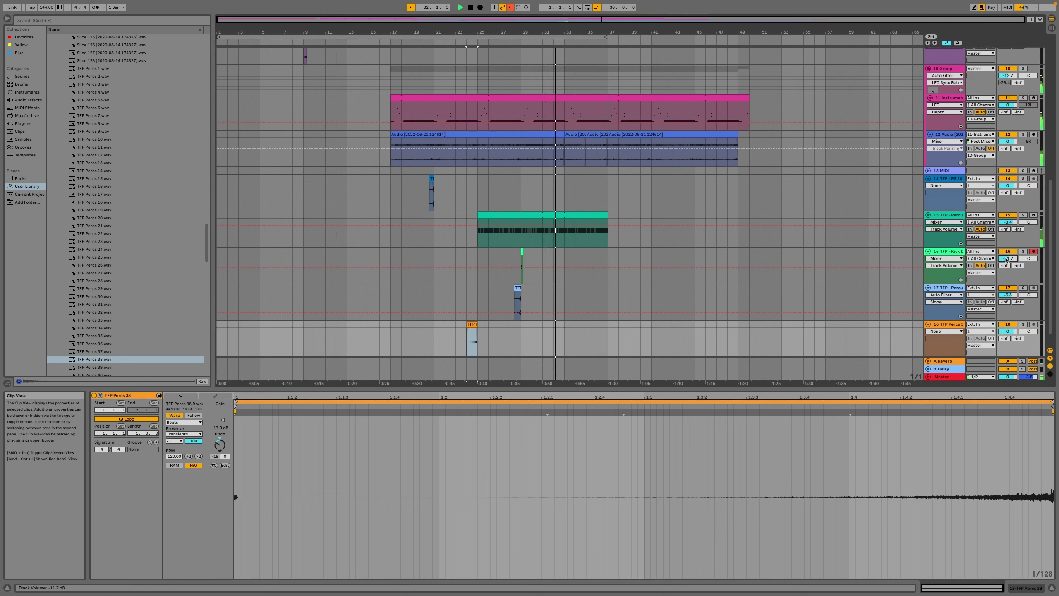
key("space")
key("space")
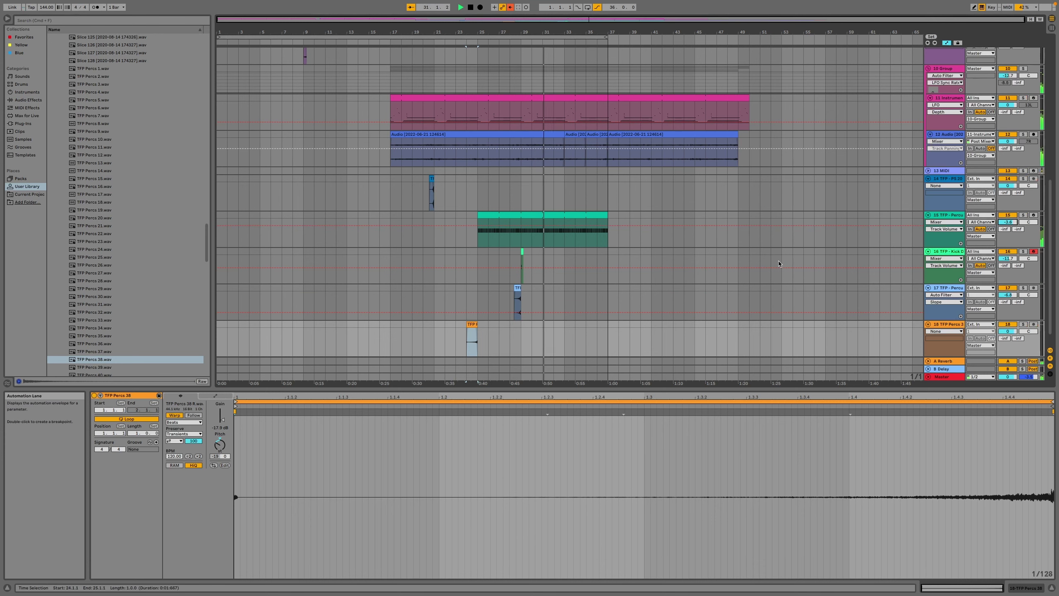
Delete the clip material past bar 37 on the clap, synth instrument and recorded audio tracks so the arrangement ends there.
scroll(779, 262, "up", 10)
scroll(779, 262, "down", 10)
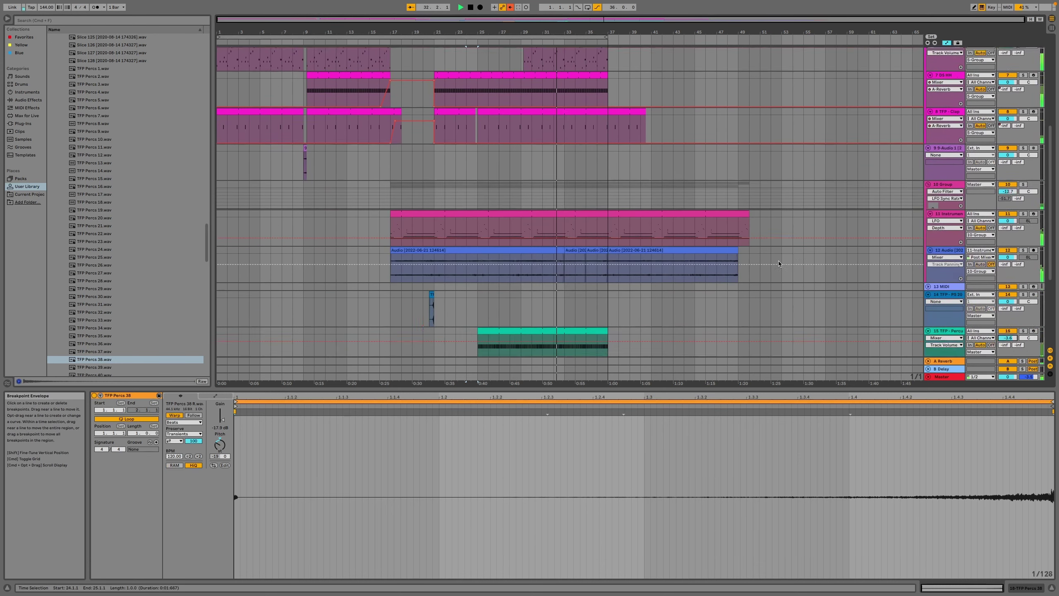
scroll(776, 259, "up", 4)
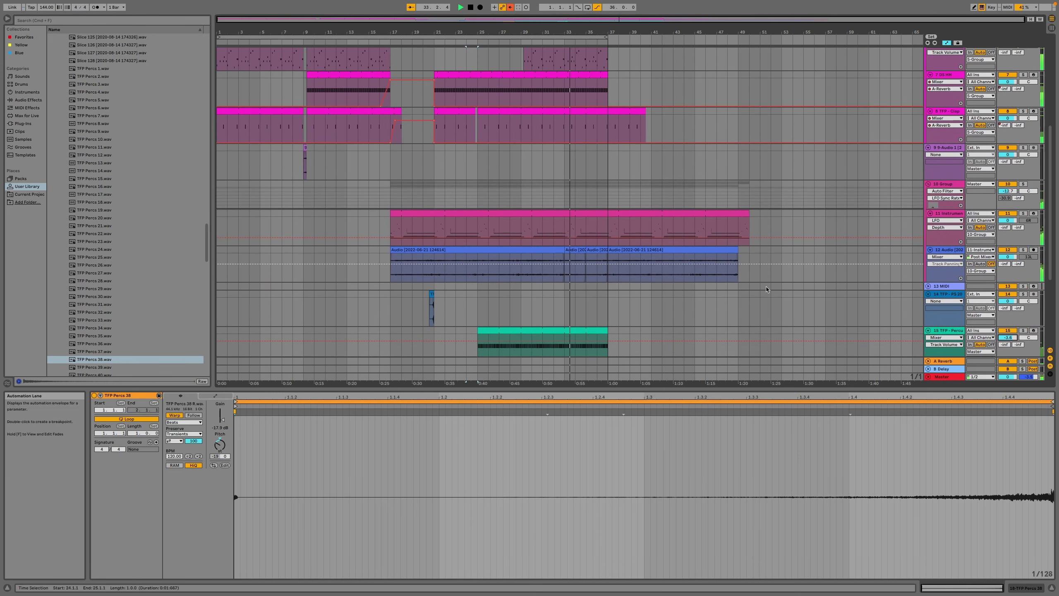
left_click_drag(770, 288, 620, 65)
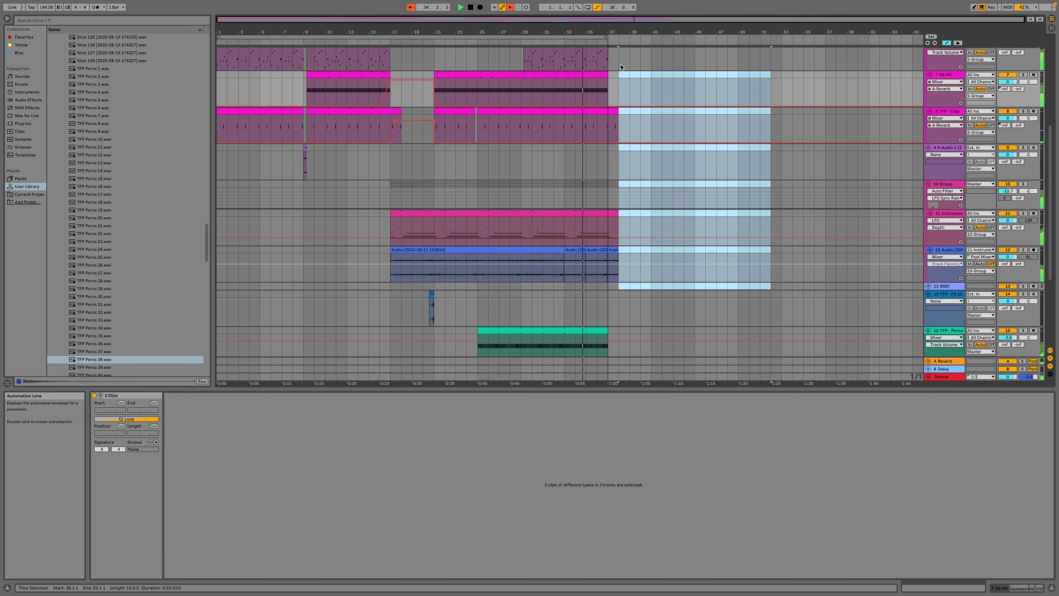
key("Delete")
left_click_drag(676, 110, 608, 276)
key("Delete")
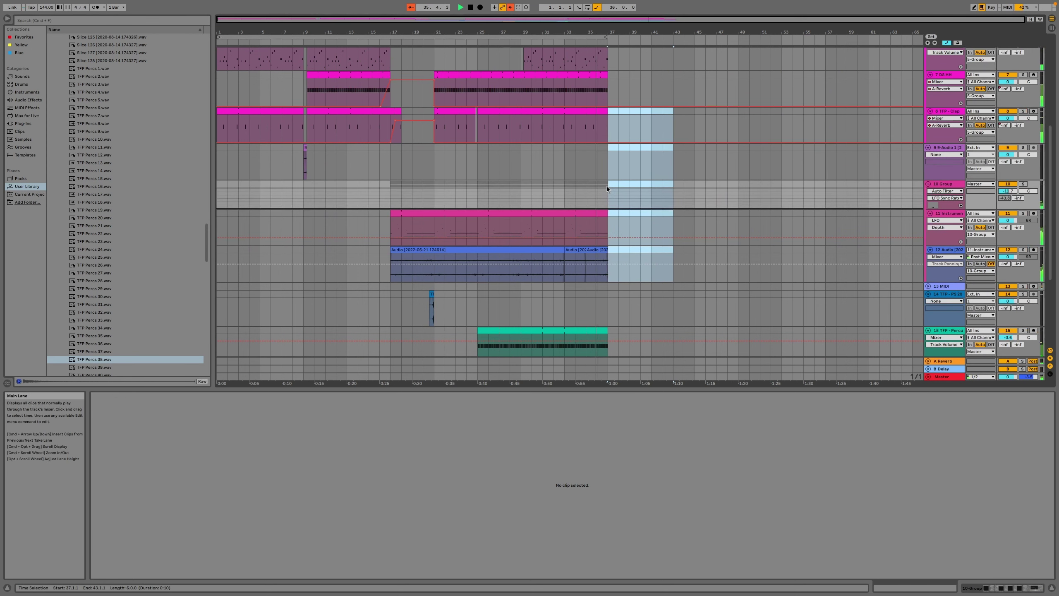
scroll(608, 189, "up", 10)
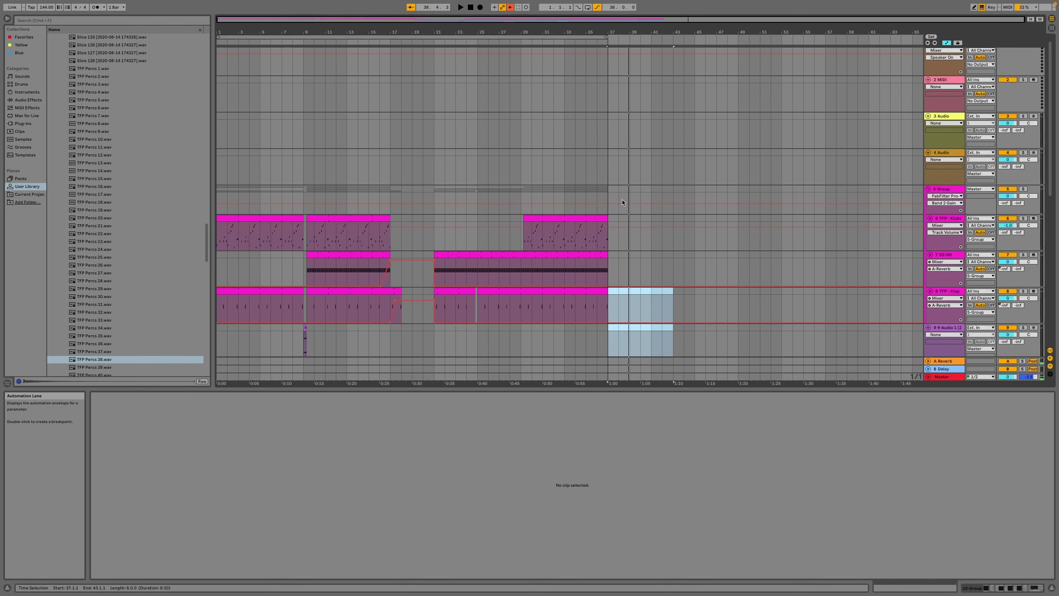
left_click(622, 203)
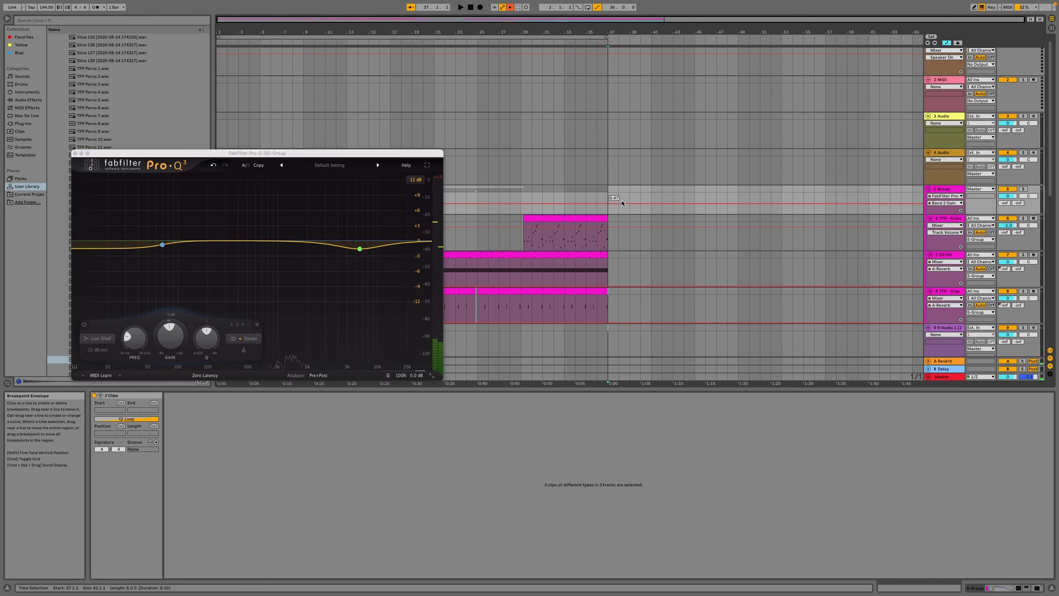
left_click(75, 153)
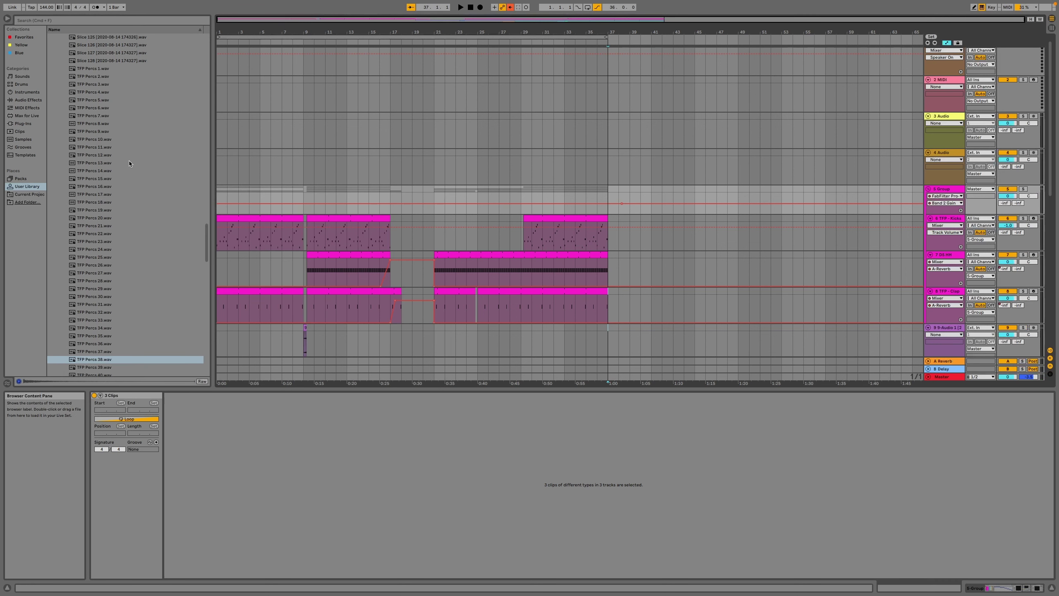
Save the Live Set as "2022 06 21 Daily" in the Project folder and delete the temporary recording files.
key("super+s")
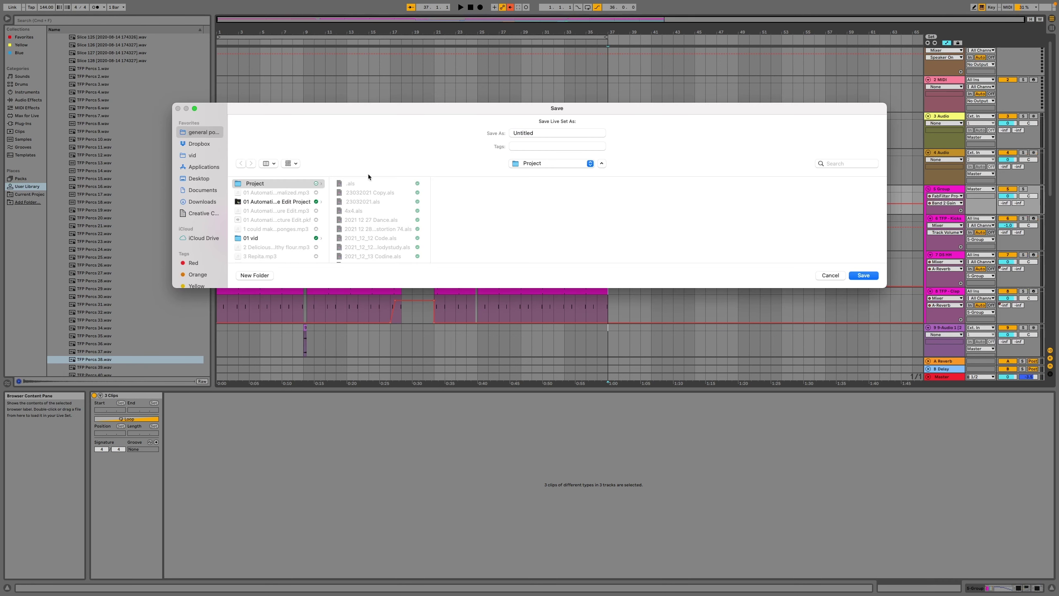
left_click(536, 136)
double_click(536, 135)
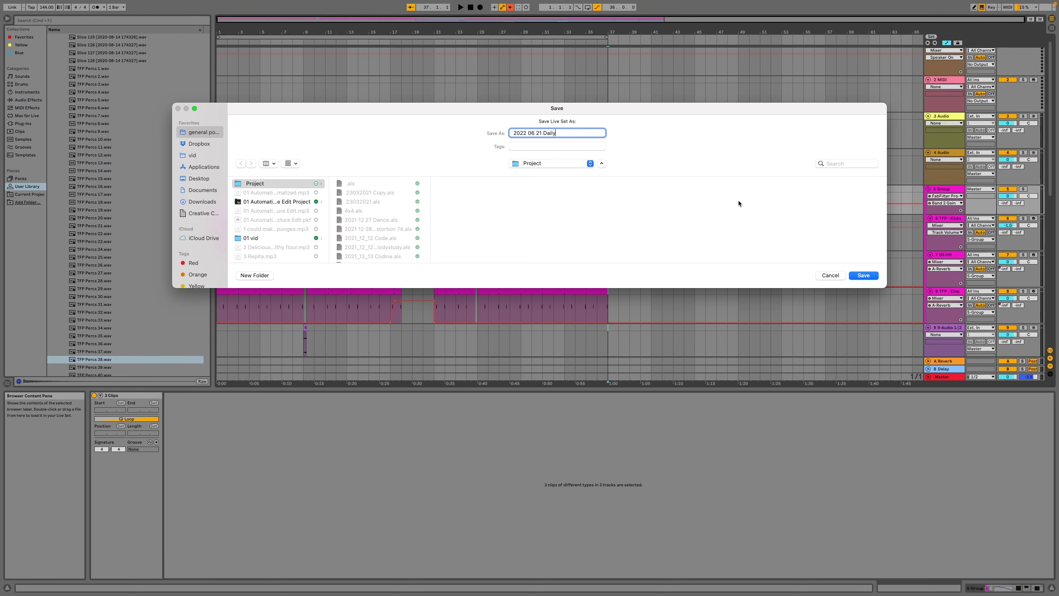
left_click(864, 276)
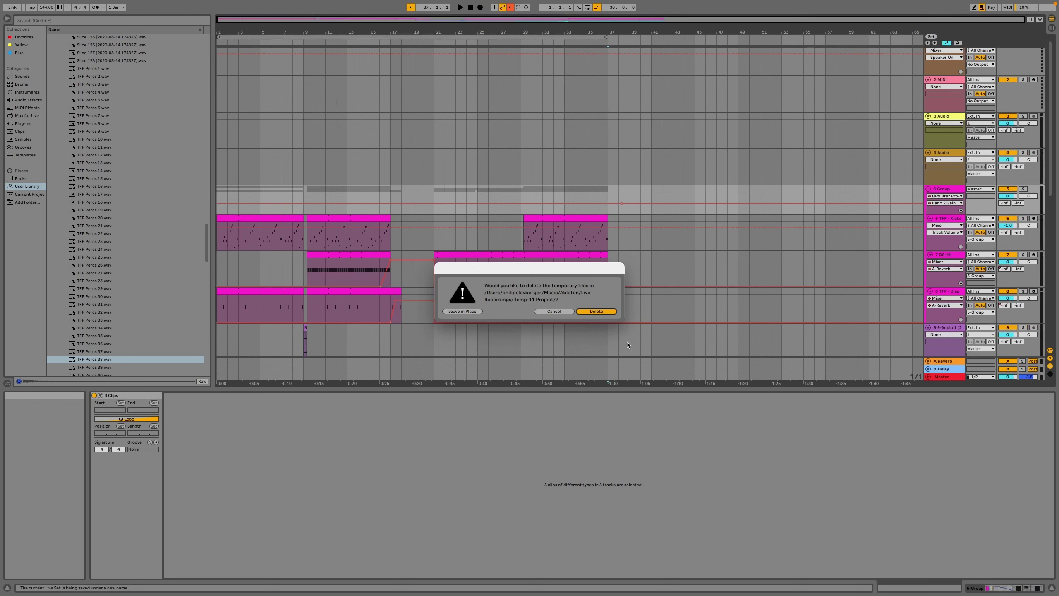
left_click(596, 311)
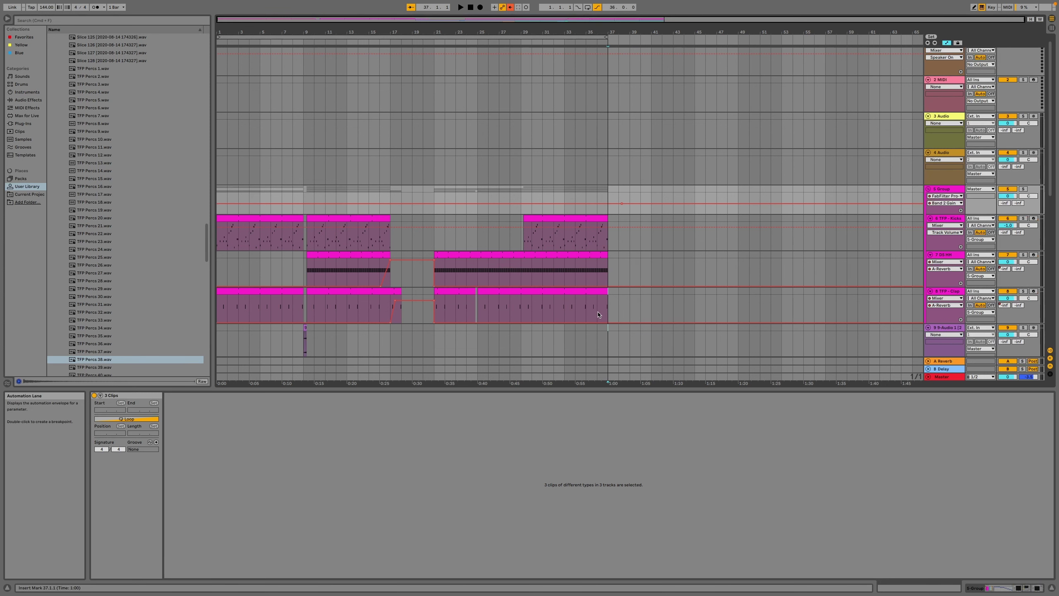
mouse_move(898, 578)
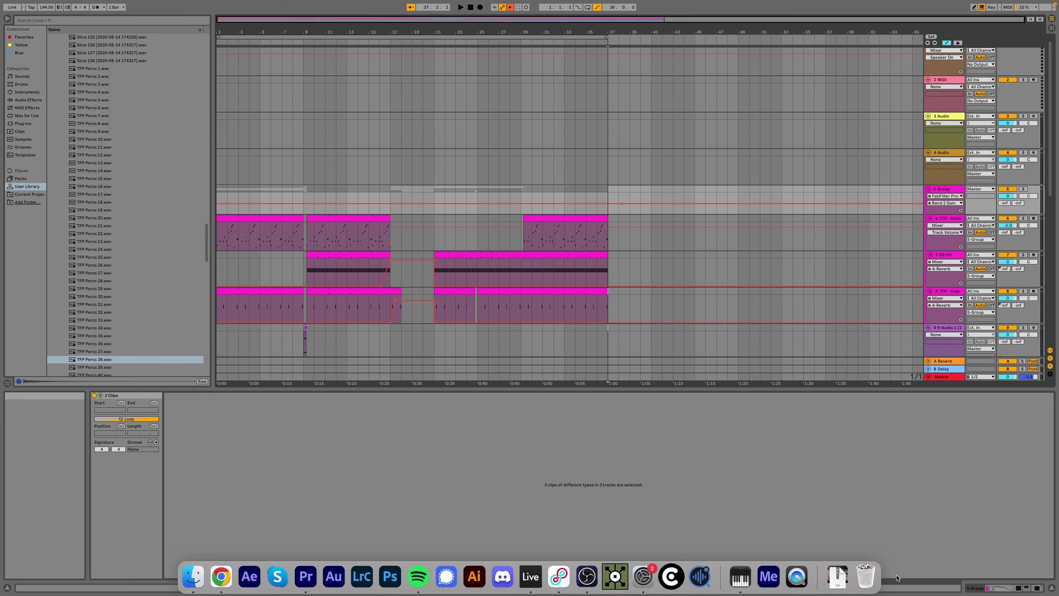